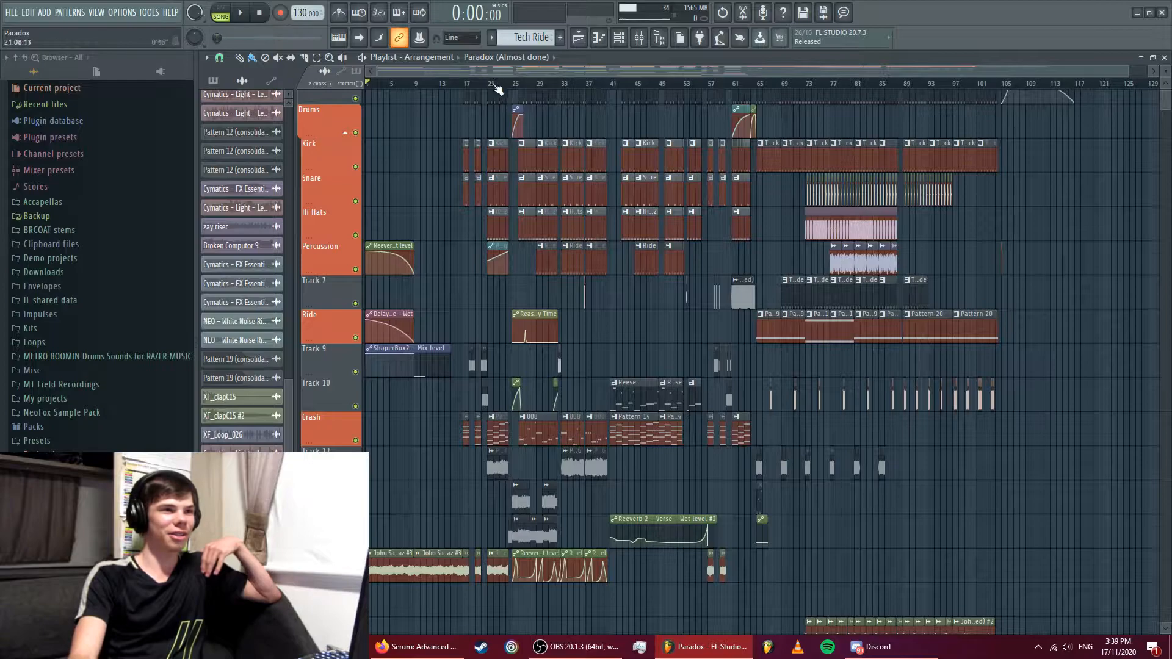
- Solo Track 15, which holds the intro sample, in the playlist arrangement
drag(1127, 73, 1060, 74)
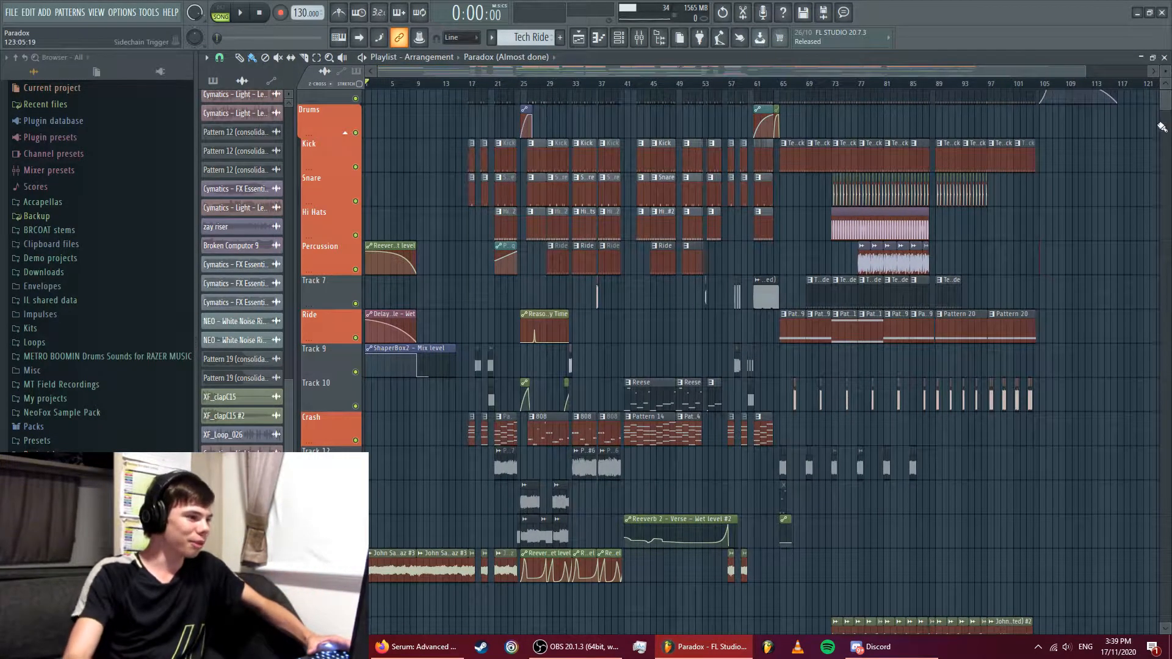
drag(1167, 110, 1165, 105)
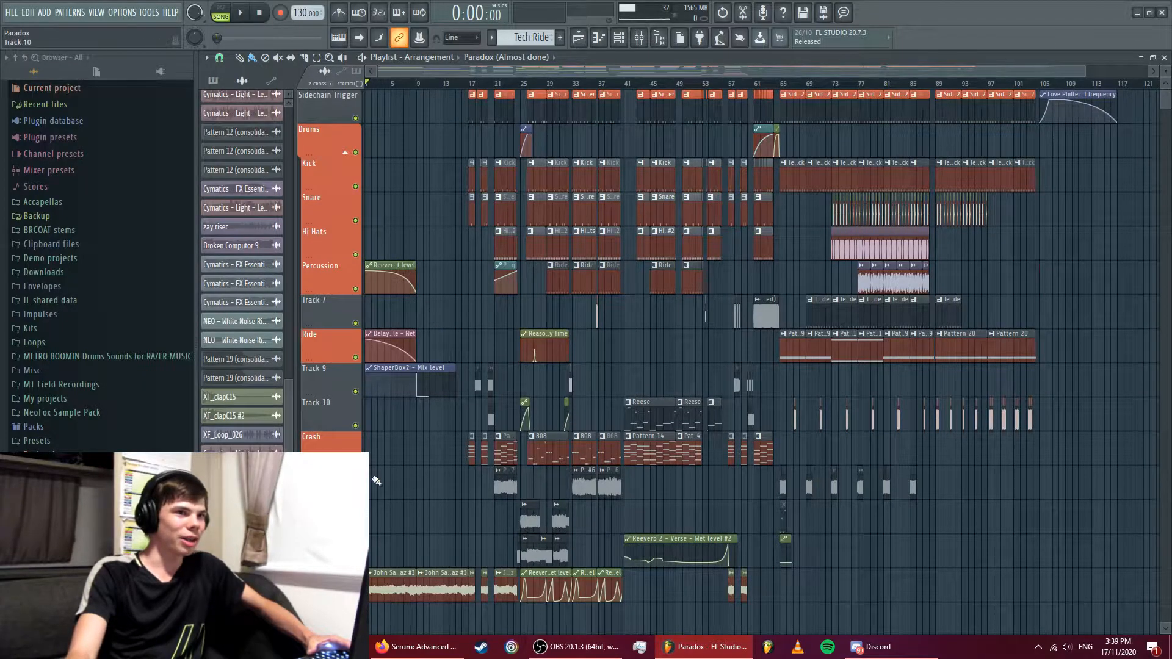
right_click(355, 596)
drag(1083, 70, 1055, 71)
click(830, 94)
click(1168, 99)
scroll(530, 368, down, 5)
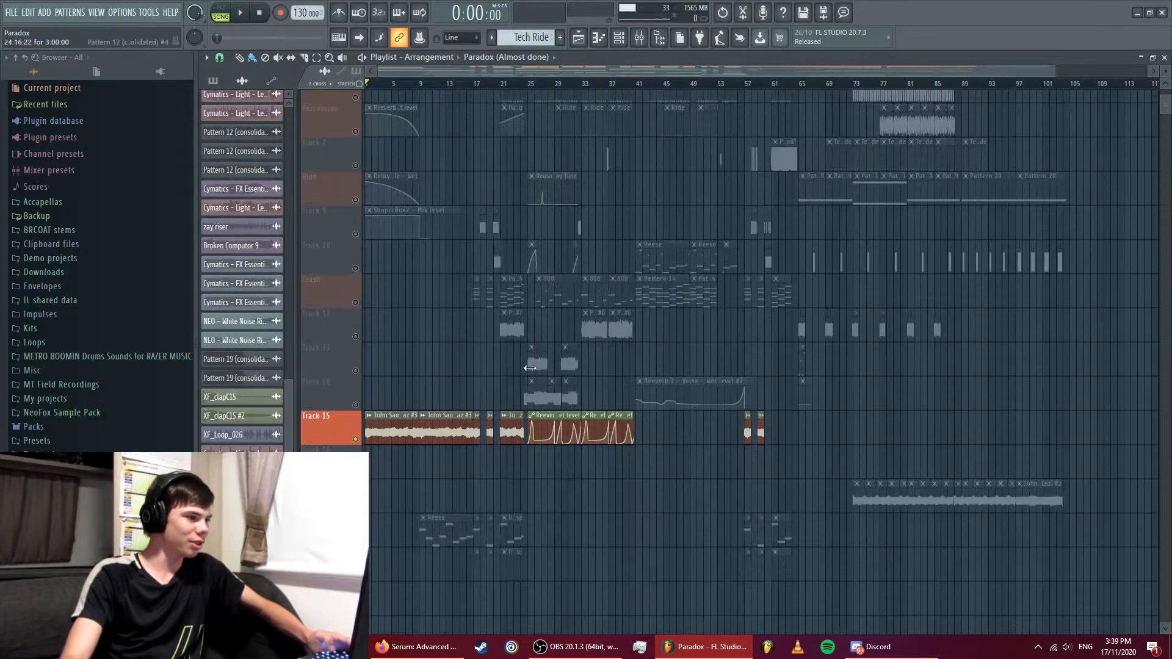
- Place a unique copy of the topaz intro sample on Track 14 and route it directly to the Master
click(380, 432)
double_click(380, 429)
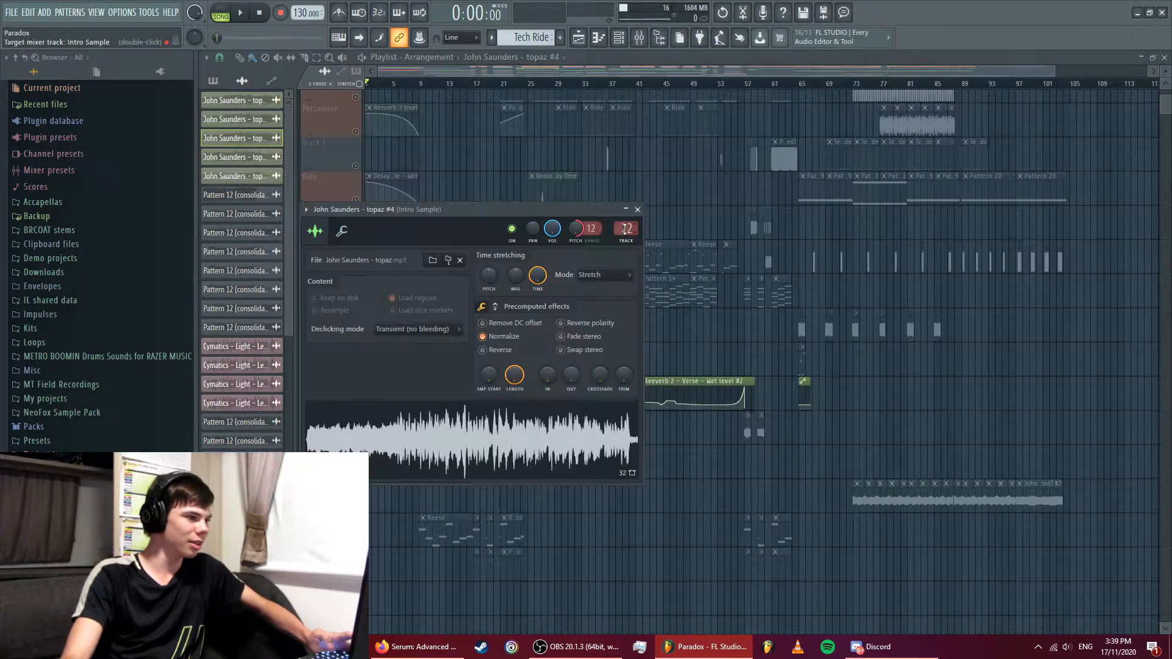
right_click(573, 229)
click(590, 237)
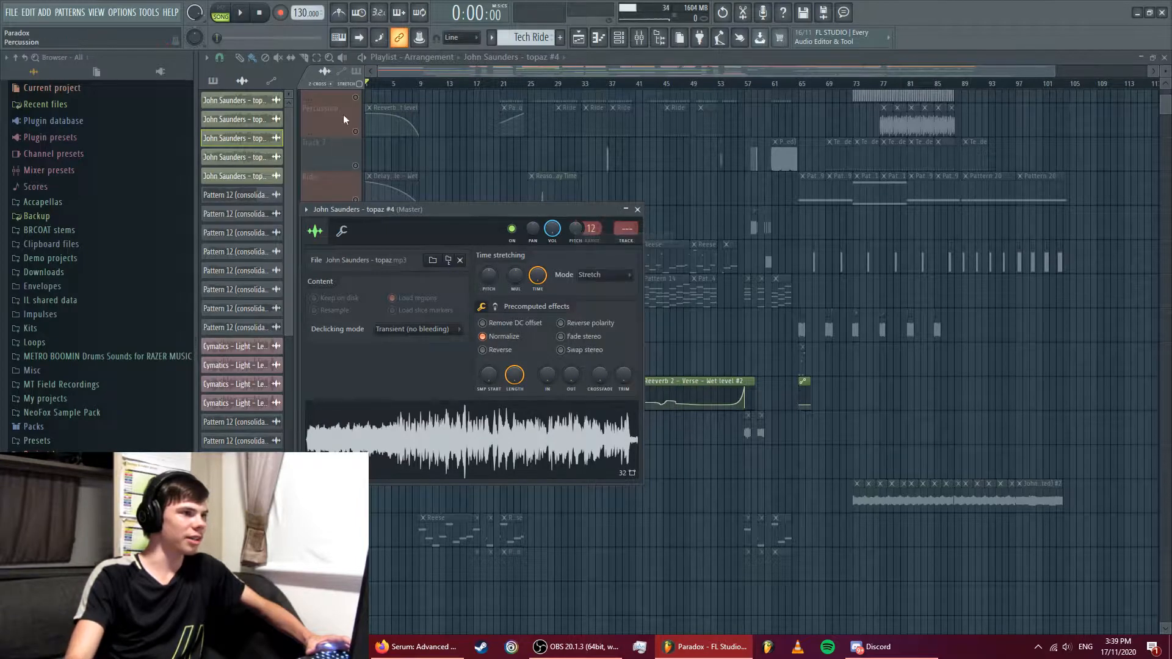
click(639, 209)
- Extend the copied topaz clip on Track 14 to about bar 16 and listen to the unprocessed sample
scroll(748, 92, up, 3)
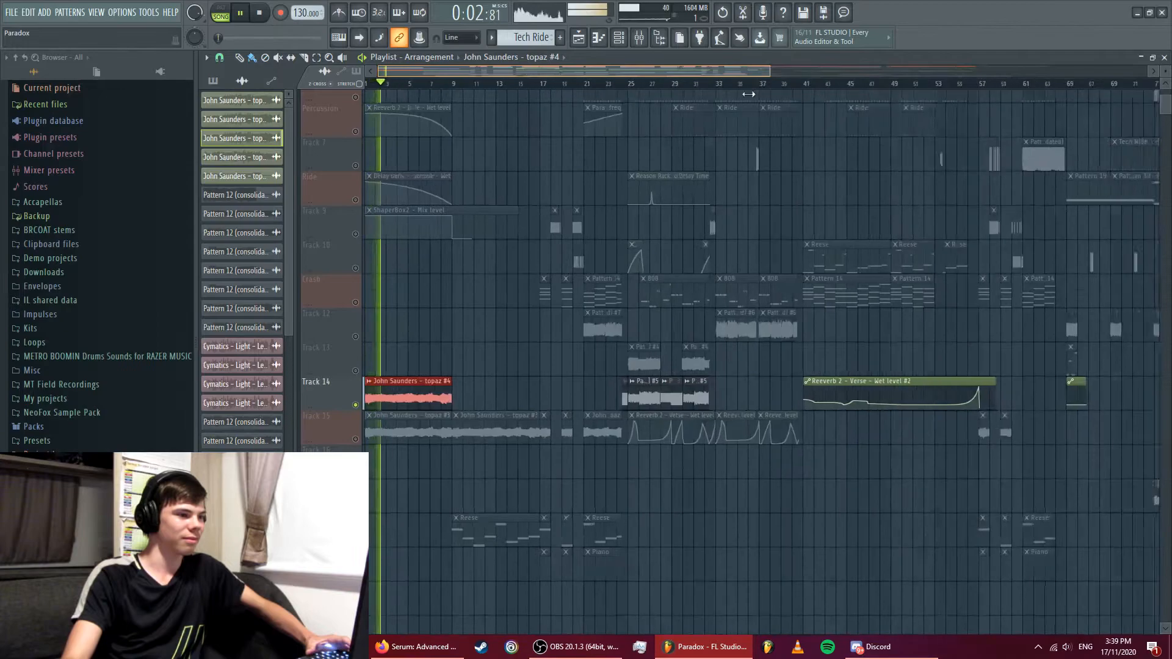
scroll(748, 94, up, 4)
drag(594, 385, 799, 381)
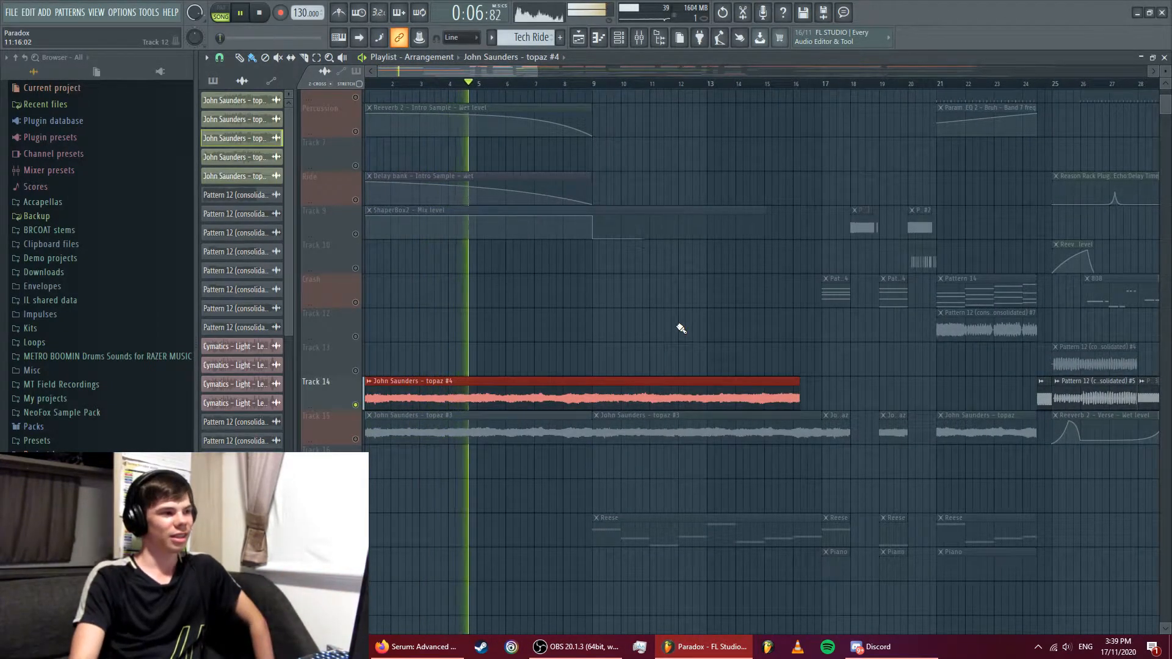
double_click(617, 387)
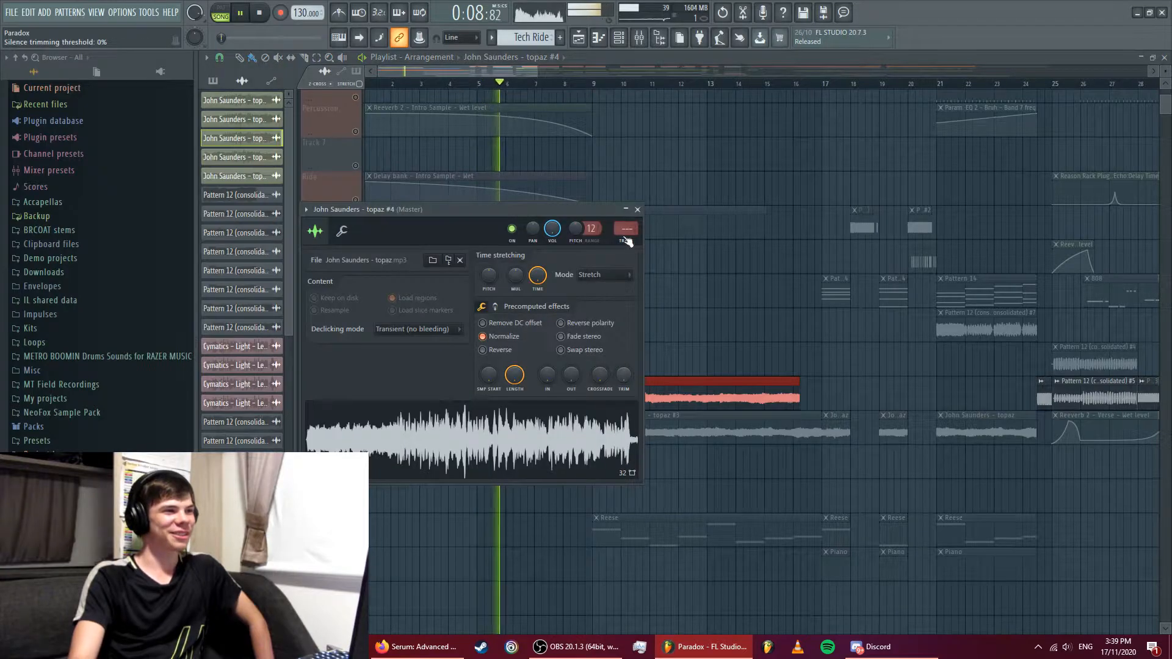
click(638, 210)
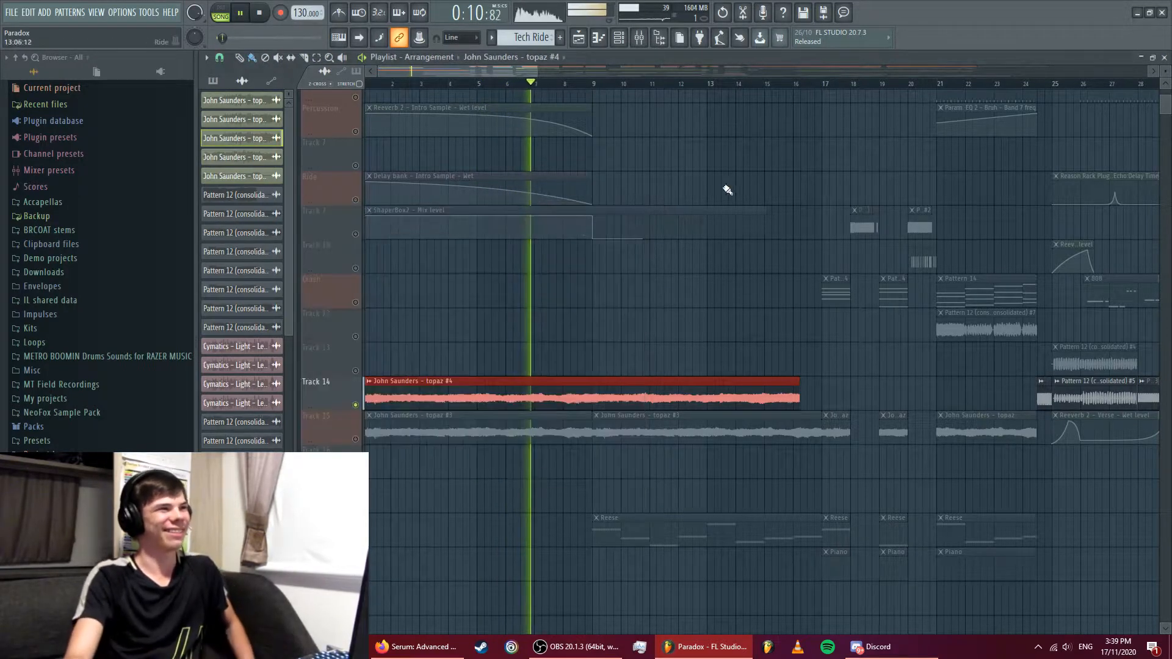
key(XF86AudioLowerVolume)
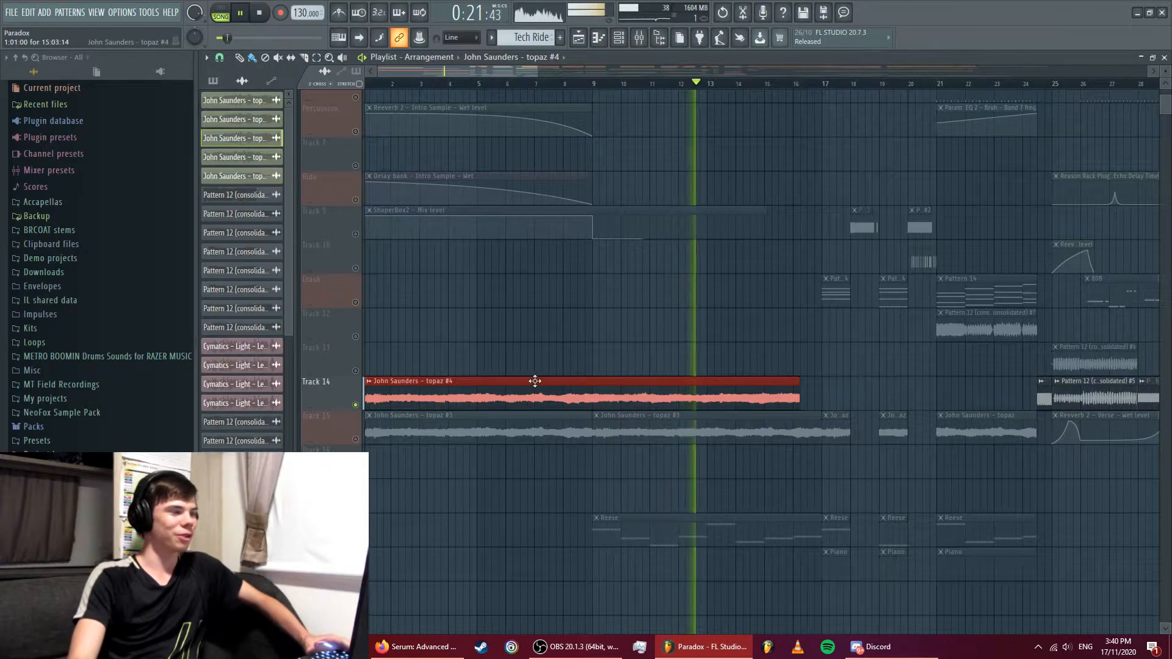
- Delete the copied topaz clip from Track 14, stop playback and unsolo the playlist tracks
right_click(566, 390)
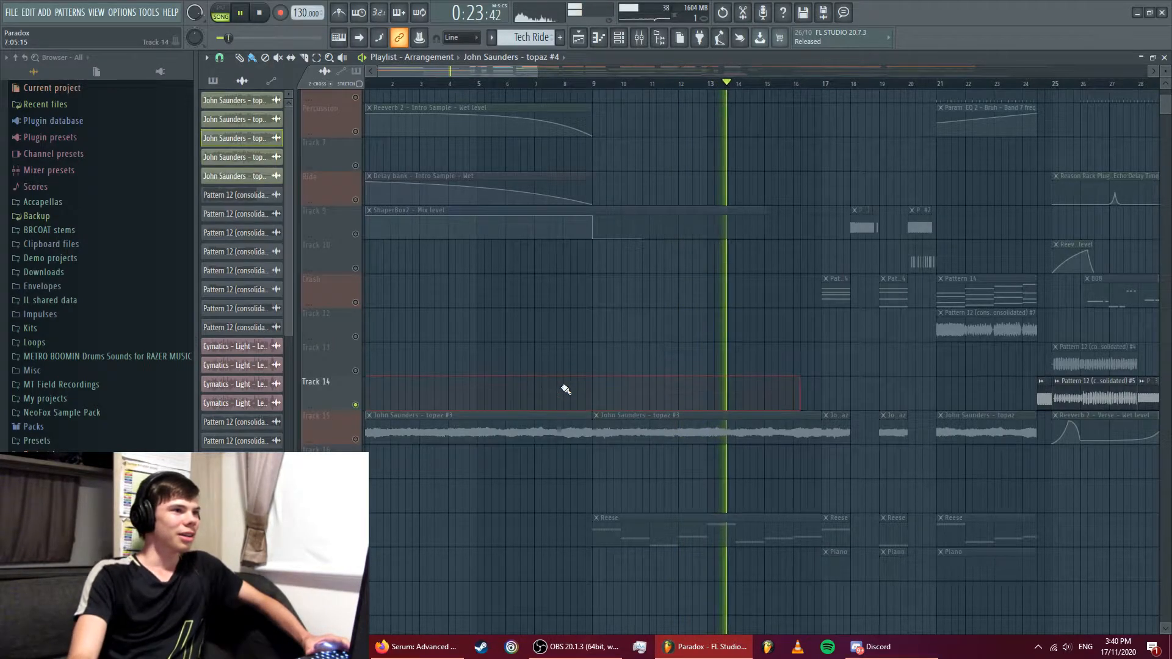
key(space)
drag(485, 68, 427, 76)
click(357, 439)
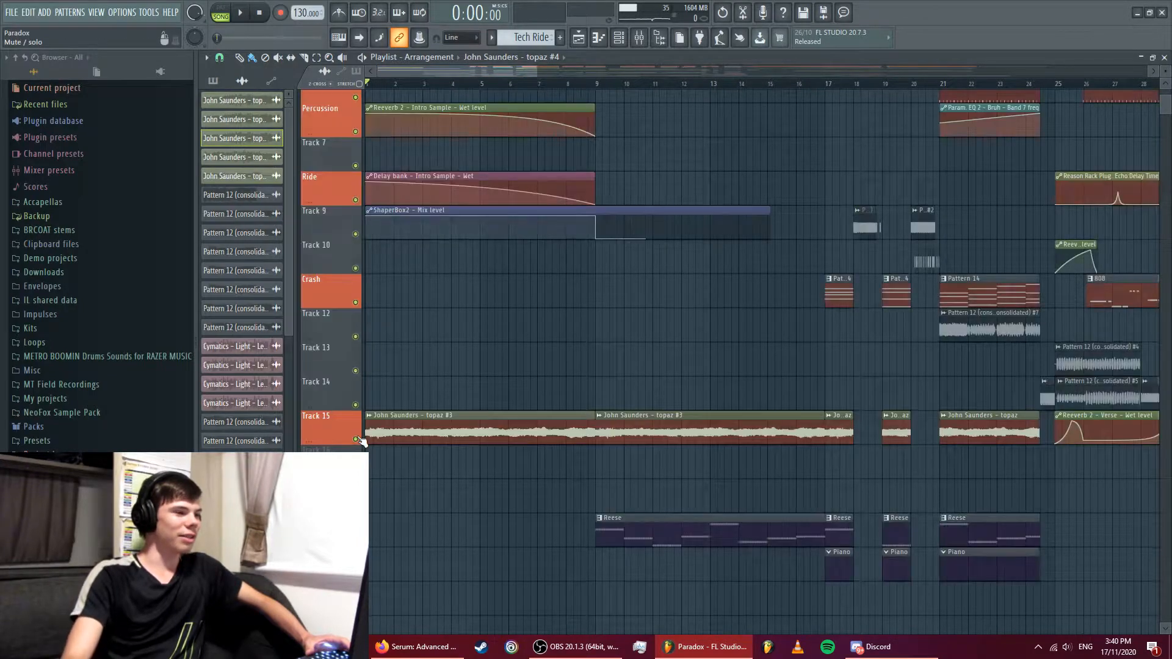
- Check the channel settings of the processed topaz sample on Track 15 and play the song from the start
double_click(481, 418)
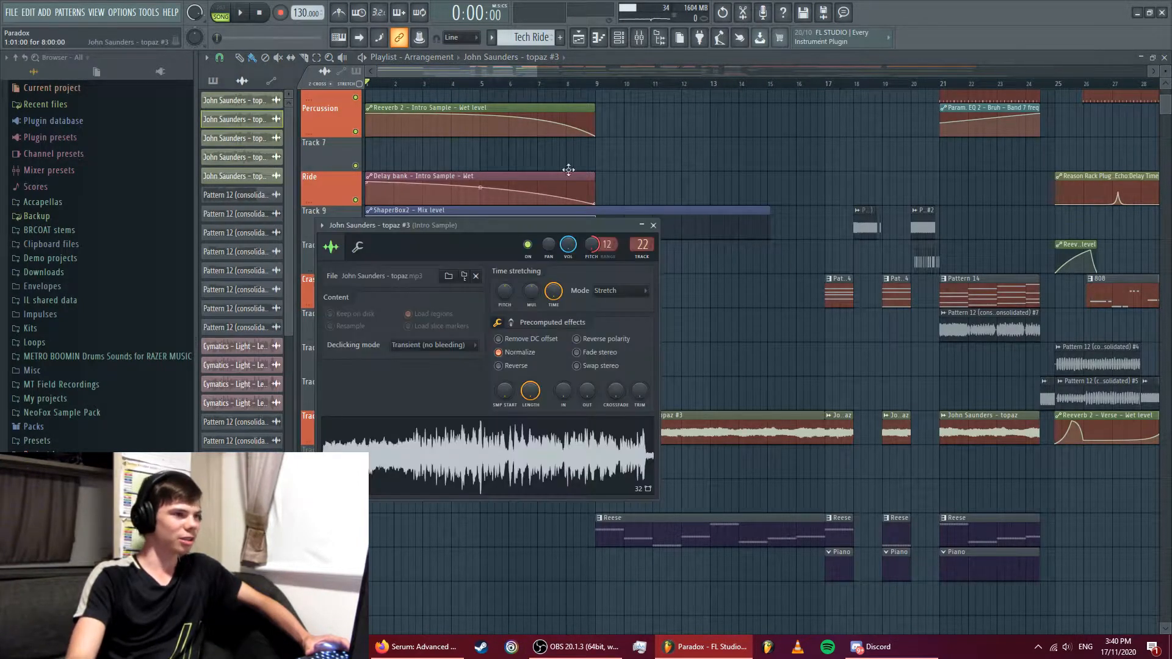
click(653, 225)
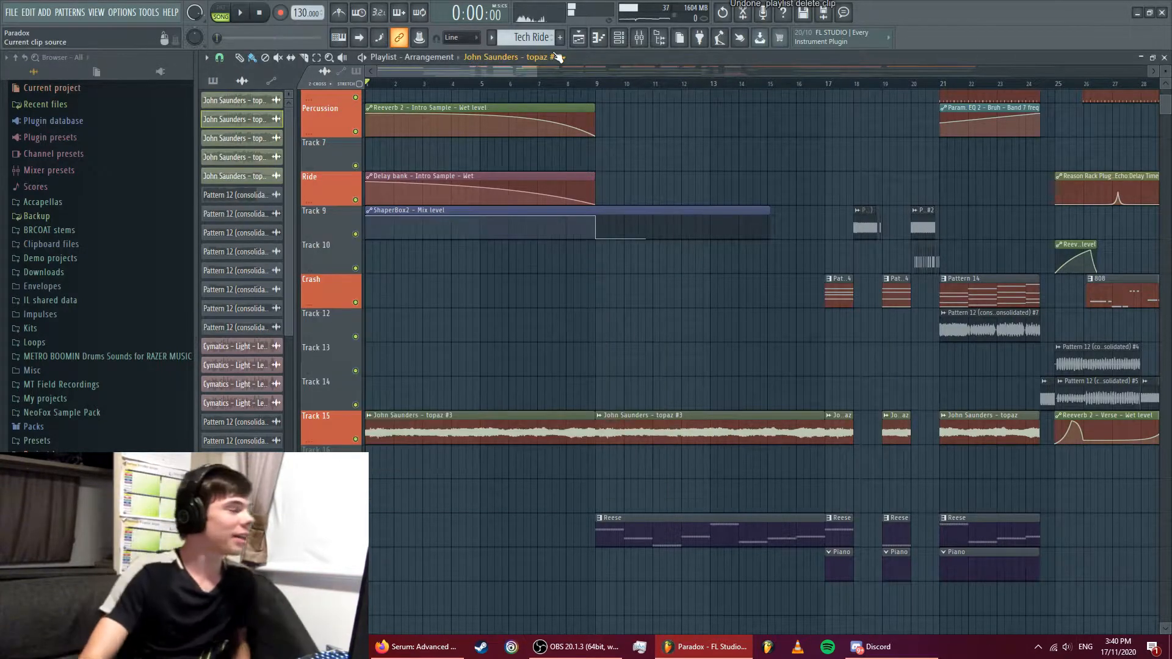
click(242, 17)
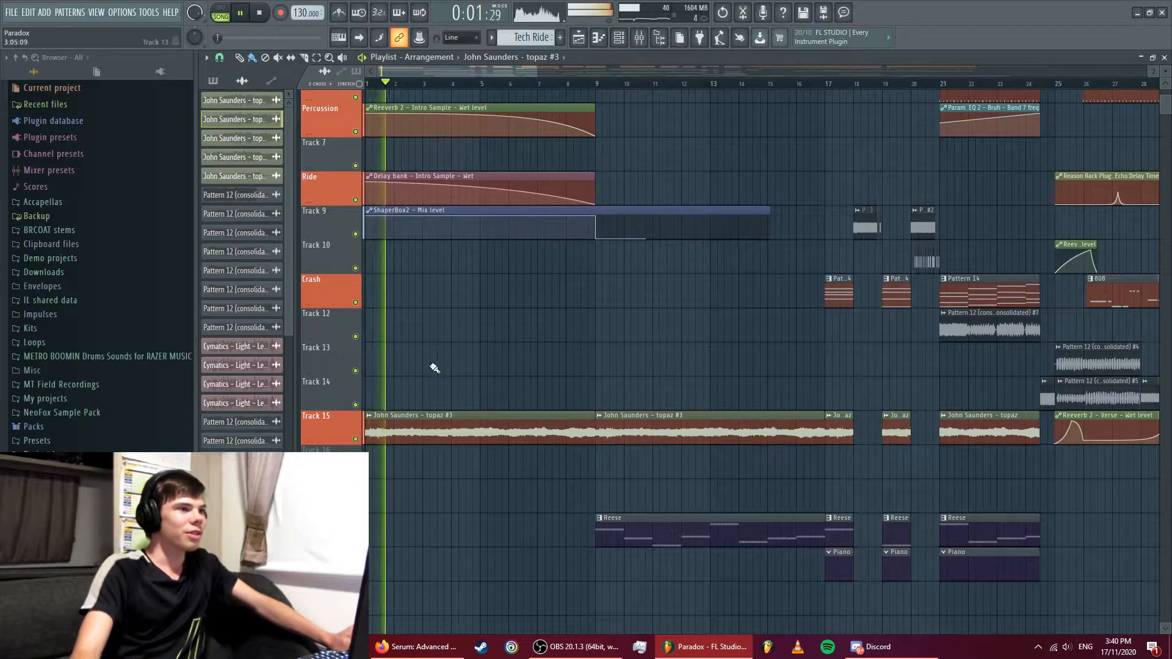
double_click(446, 417)
click(654, 226)
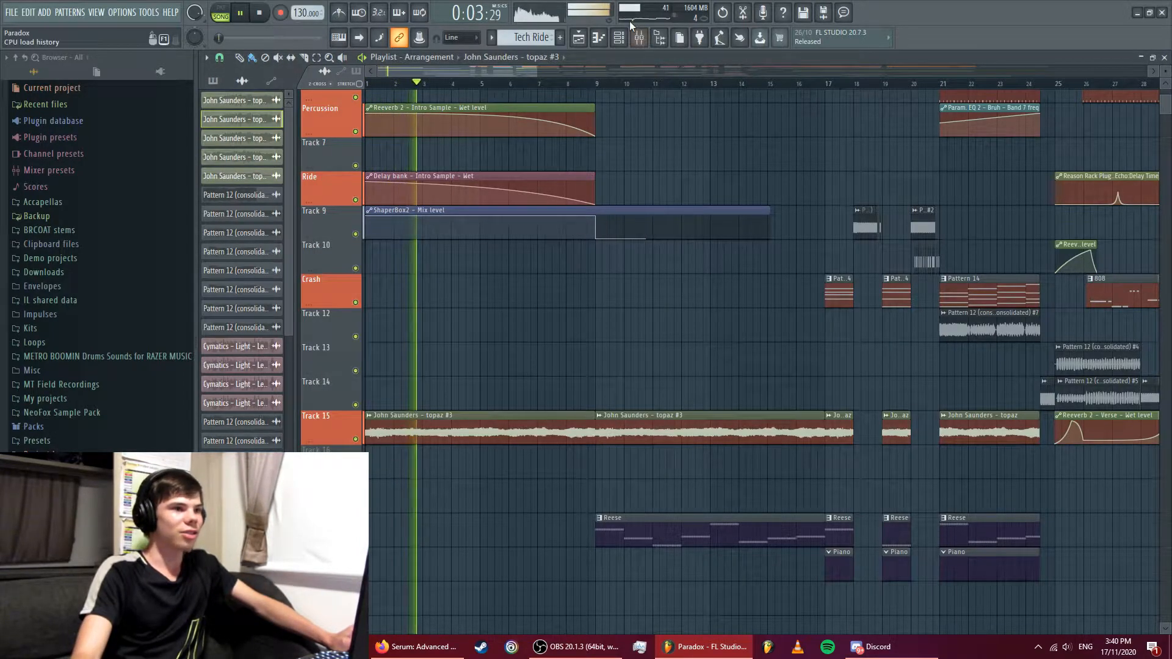
- Examine the ShaperBox2, Fruity Reeverb 2 and Fruity delay bank effects on the Intro Sample mixer track
click(638, 37)
click(1105, 100)
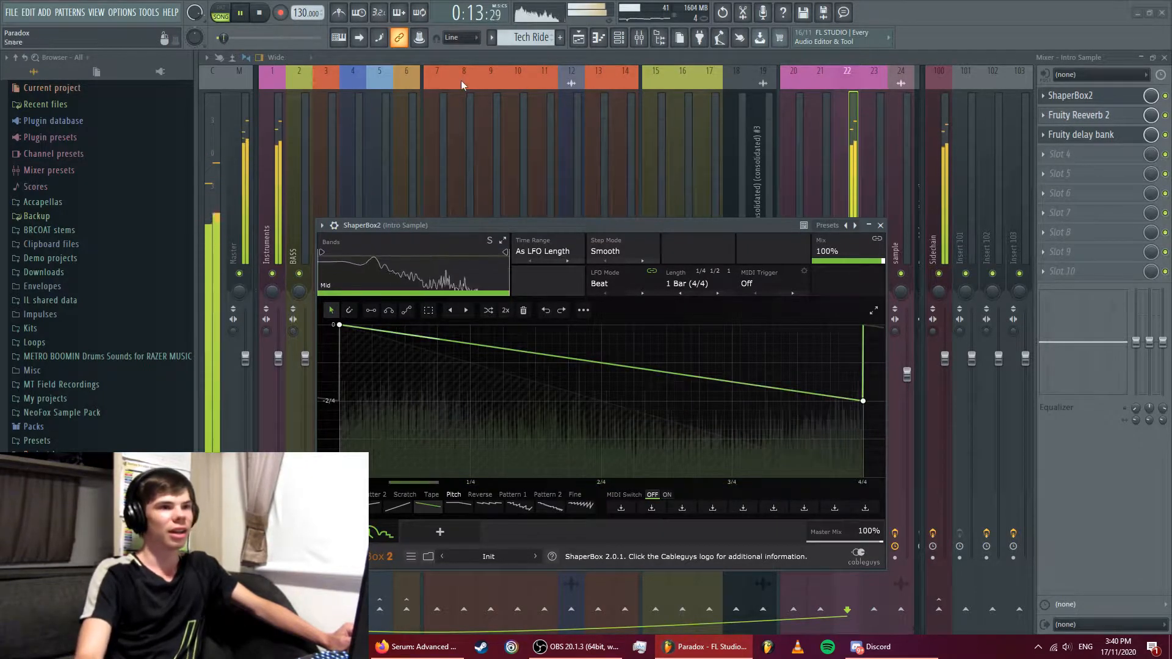
key(space)
click(1101, 114)
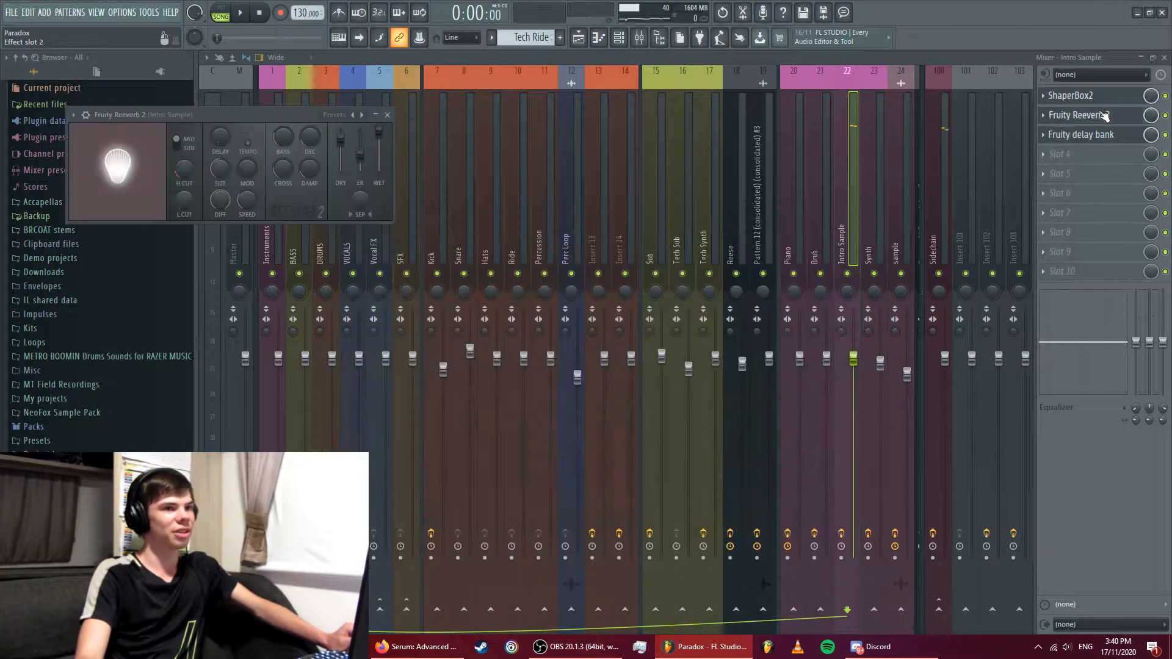
click(1102, 116)
click(1103, 116)
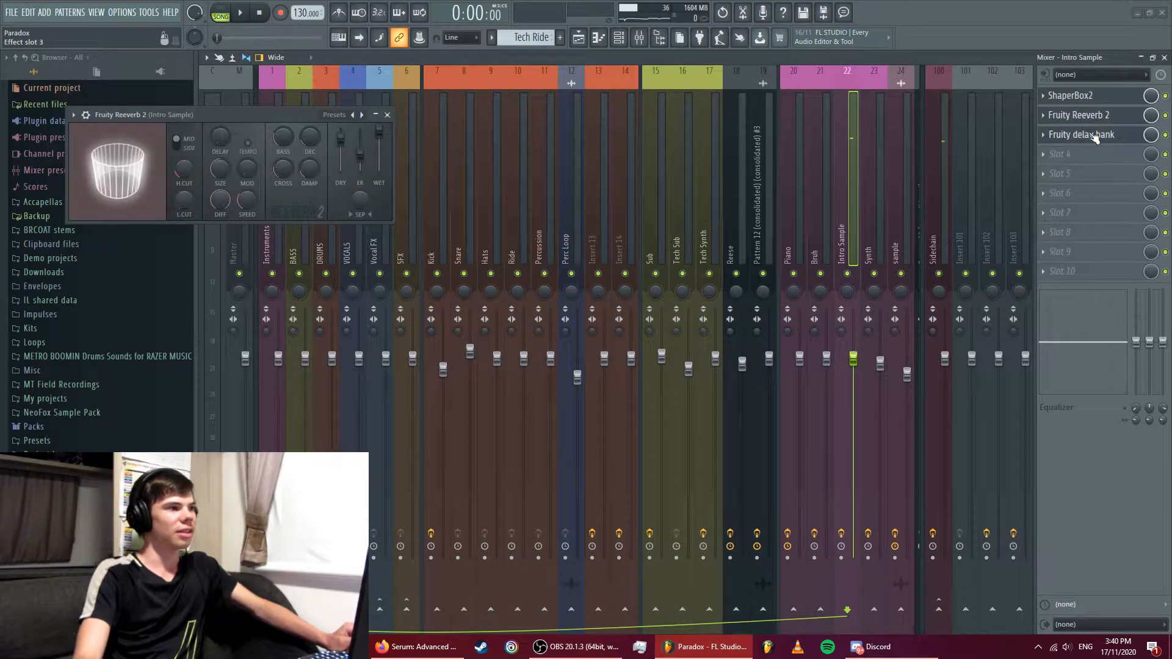
click(1051, 138)
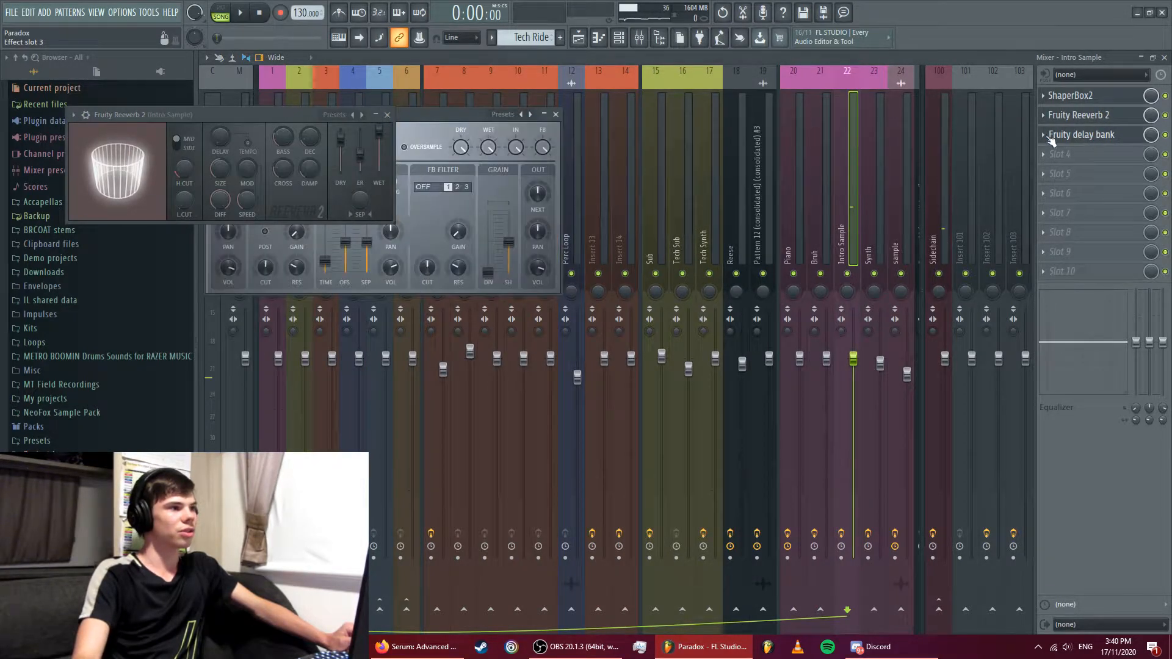
- Close the effect windows, return to the playlist and briefly play the end of the first eight bars
click(578, 37)
click(375, 114)
click(388, 115)
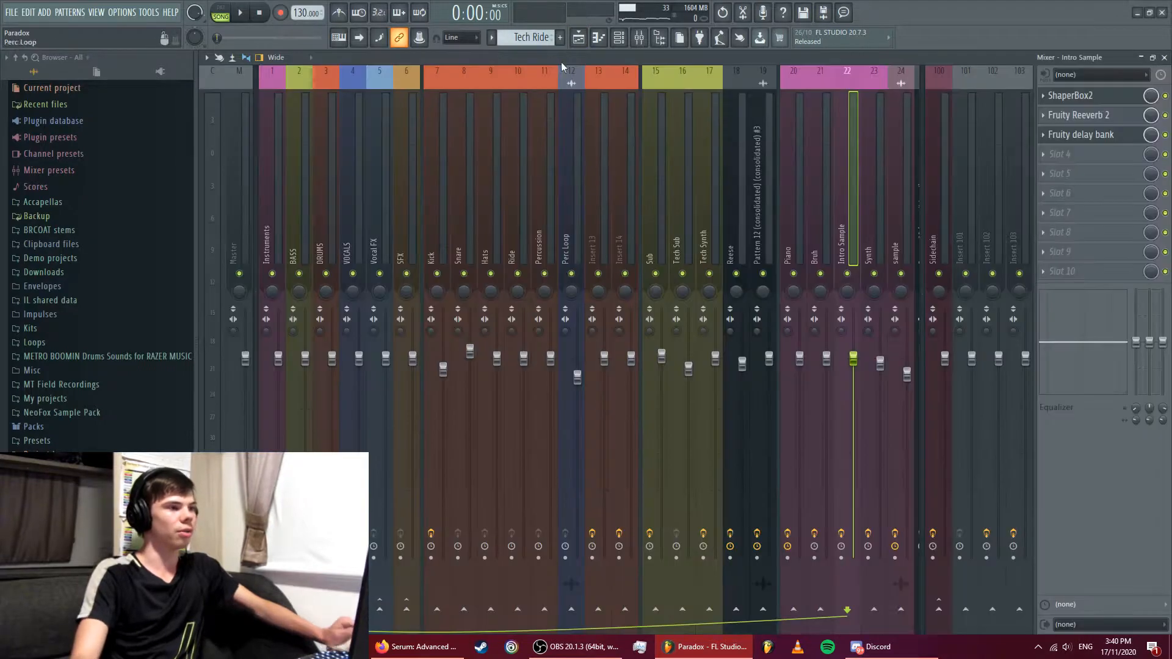
click(578, 37)
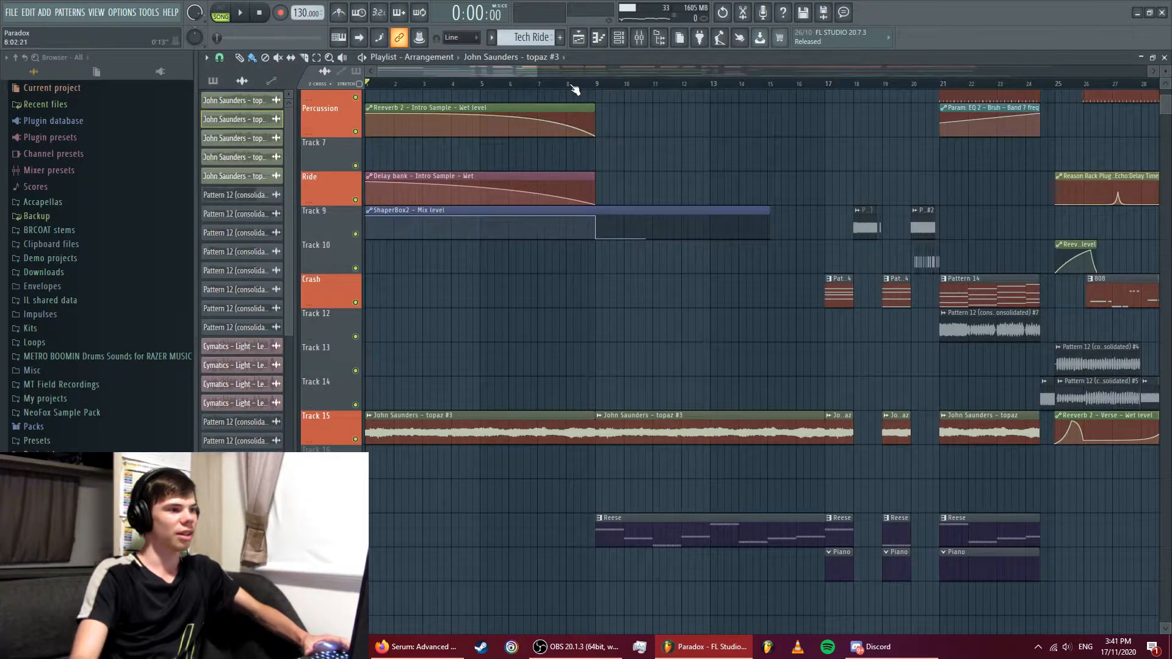
key(space)
key(space)
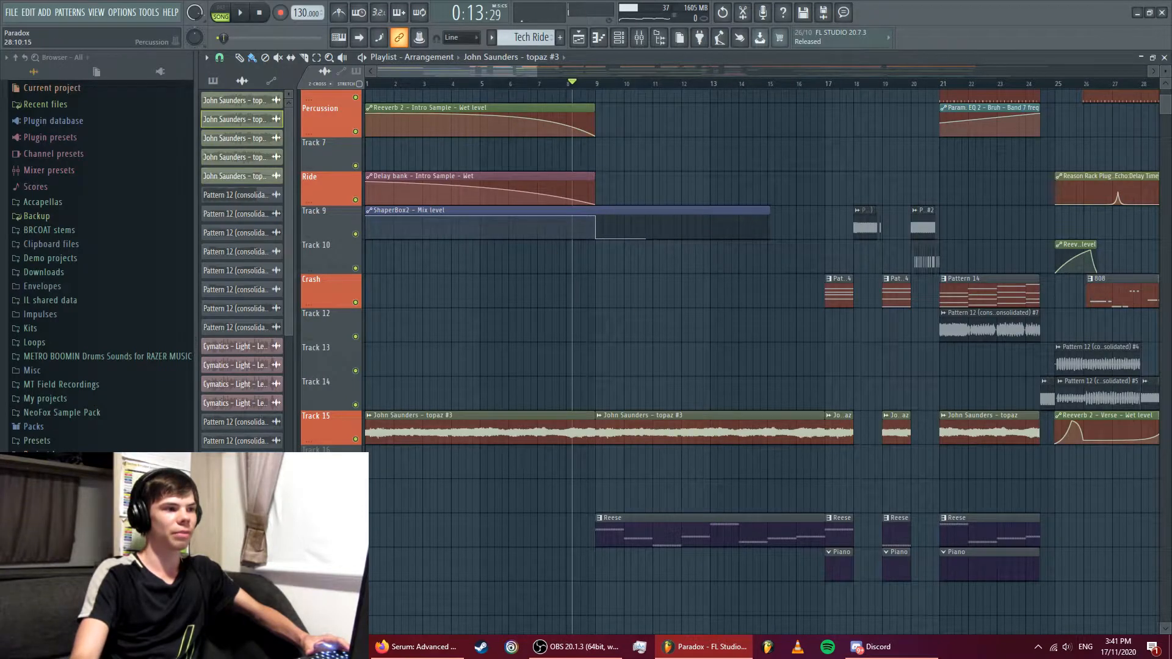
- Resume playback near bar 9 and solo the Instruments track with the Reese pattern
scroll(1167, 114, down, 10)
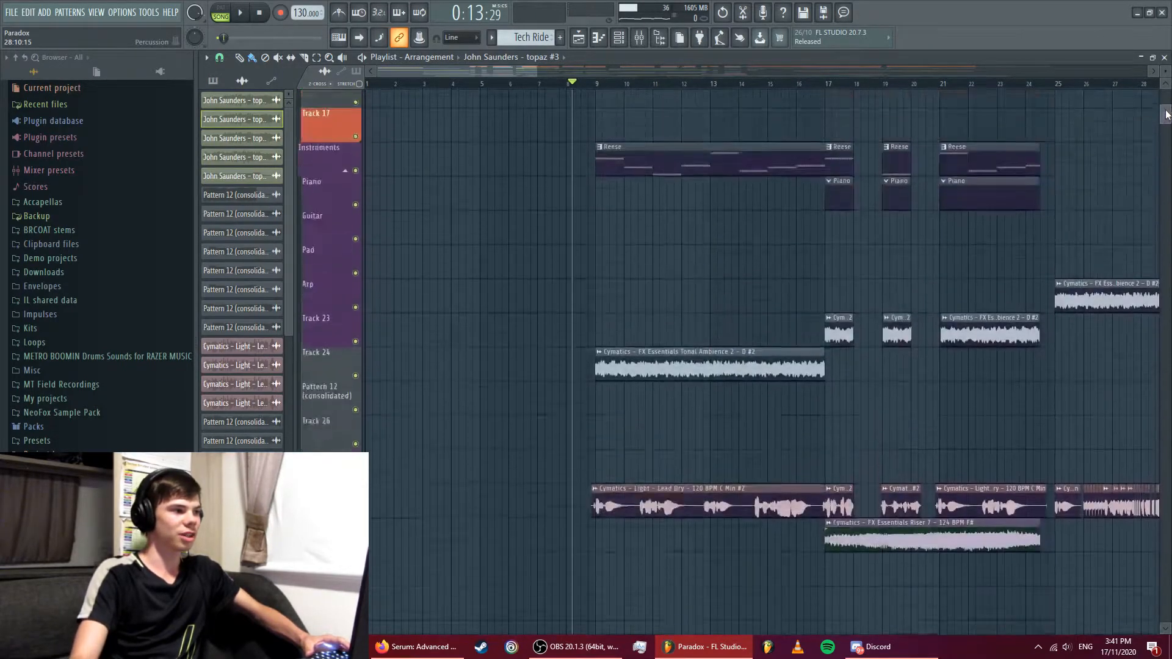
scroll(1166, 115, up, 7)
scroll(1167, 113, down, 3)
key(space)
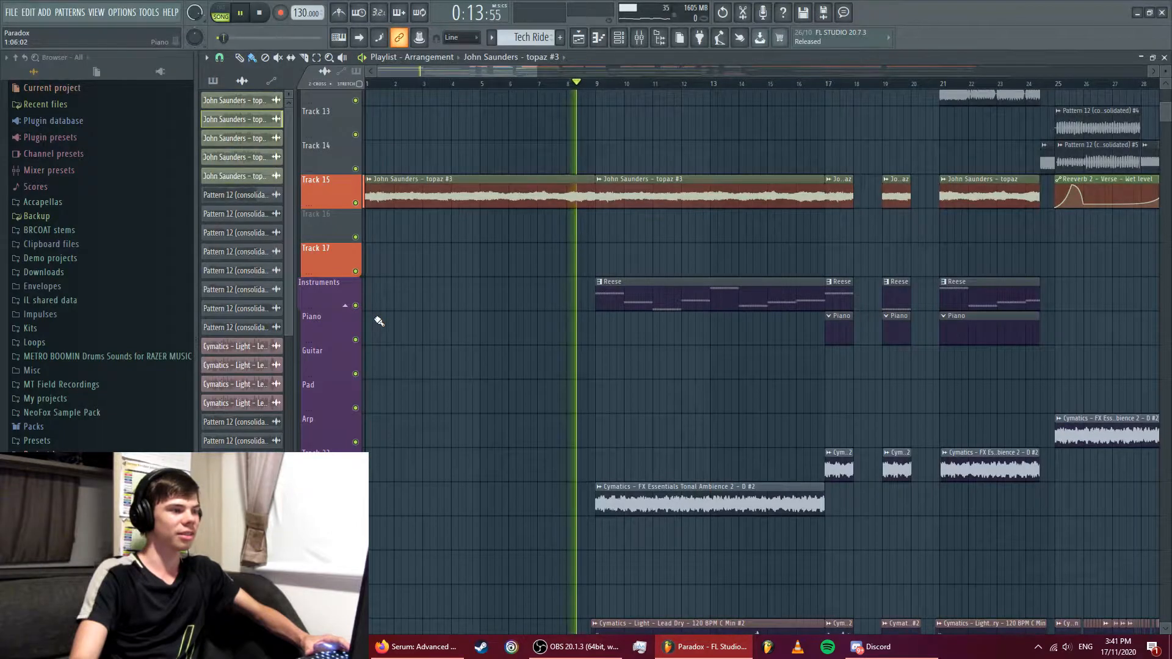
right_click(356, 305)
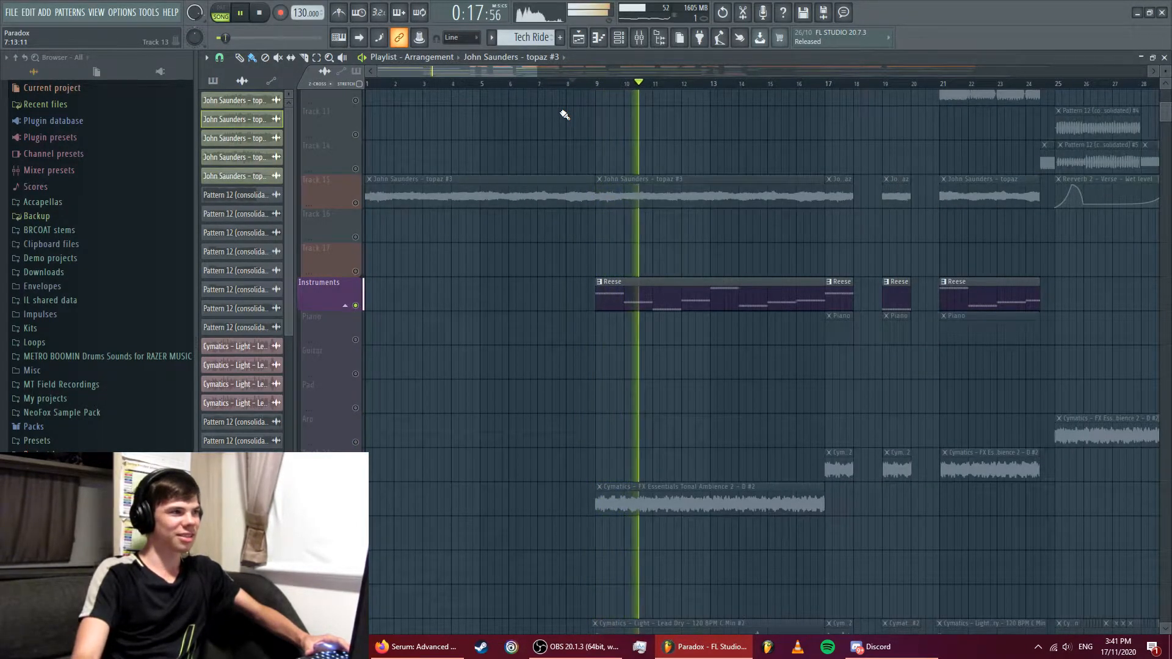
- Open the Reese pattern in the piano roll and switch it to the Massive channel
click(628, 293)
click(600, 43)
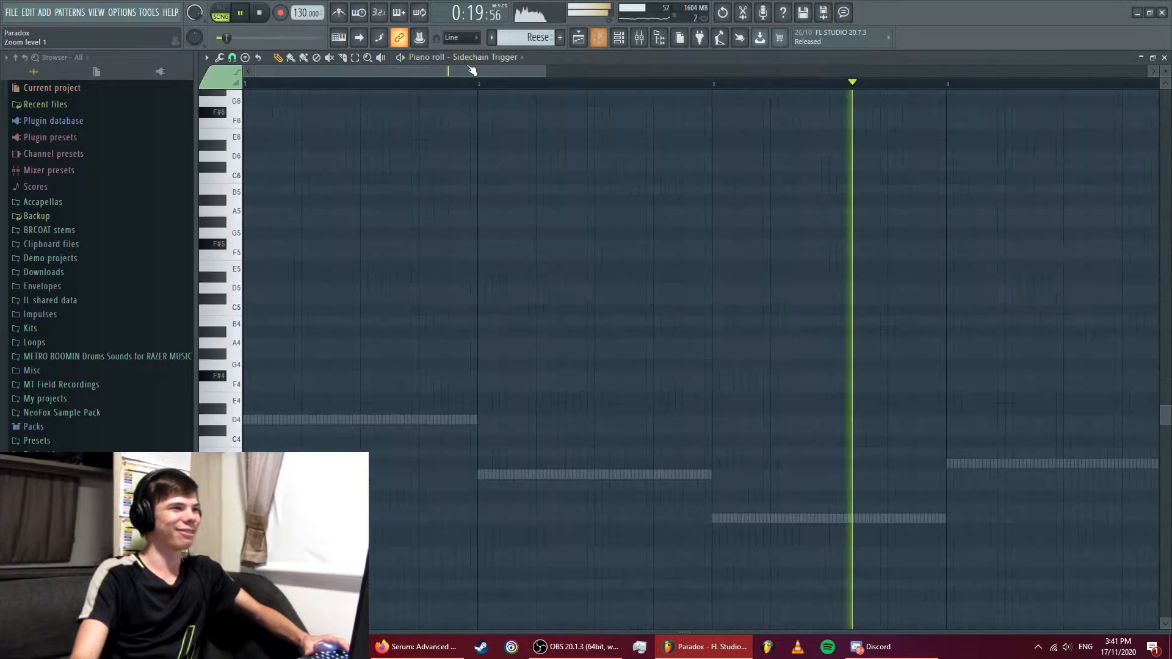
click(474, 58)
click(811, 189)
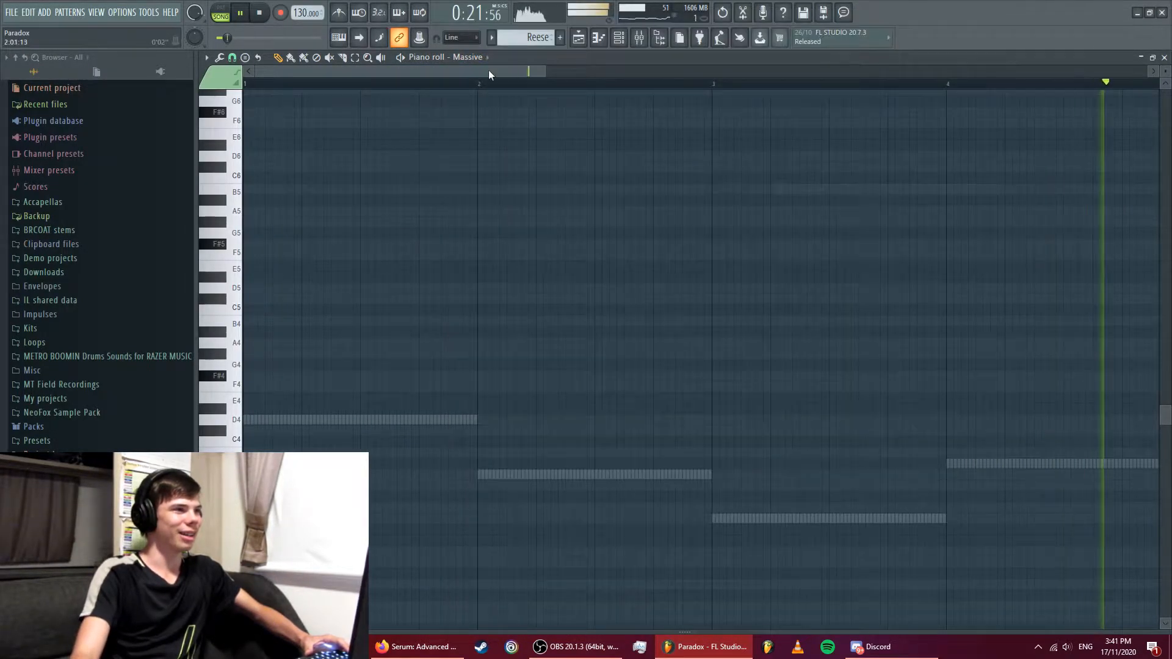
- Play the Reese pattern's Serum_x64 notes and review the synth's oscillators with the BASS - Nightlife preset
double_click(349, 422)
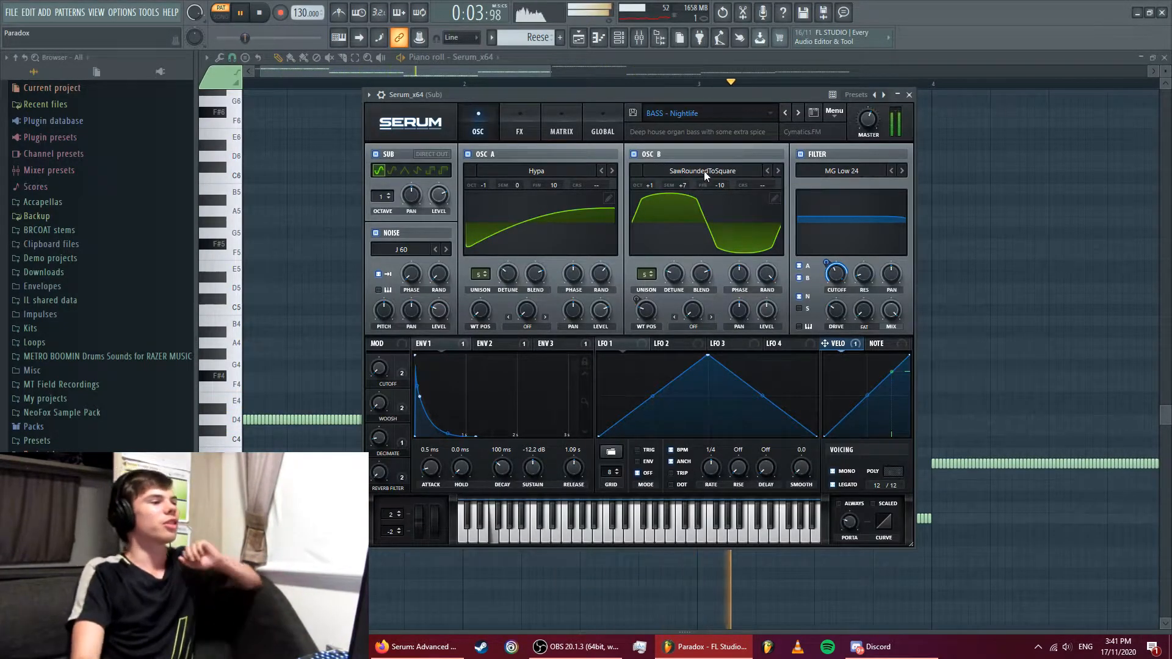
click(521, 126)
click(486, 120)
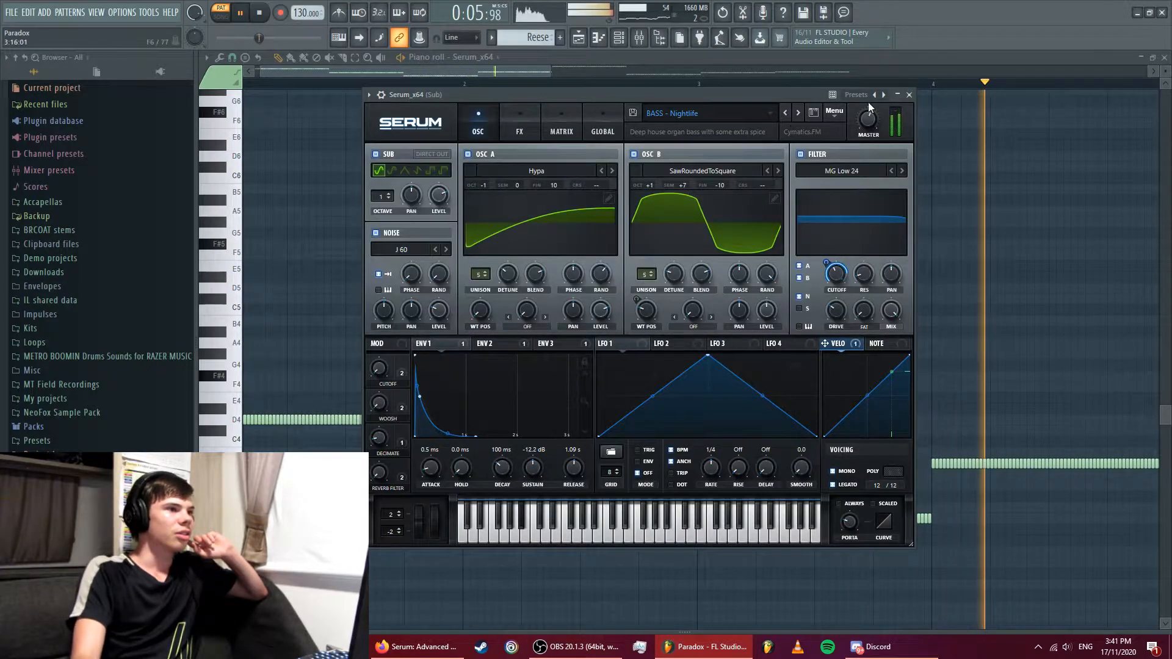
- Inspect Fruity WaveShaper and the first Fruity parametric EQ 2 on the Sub mixer track, and bypass that EQ
click(620, 39)
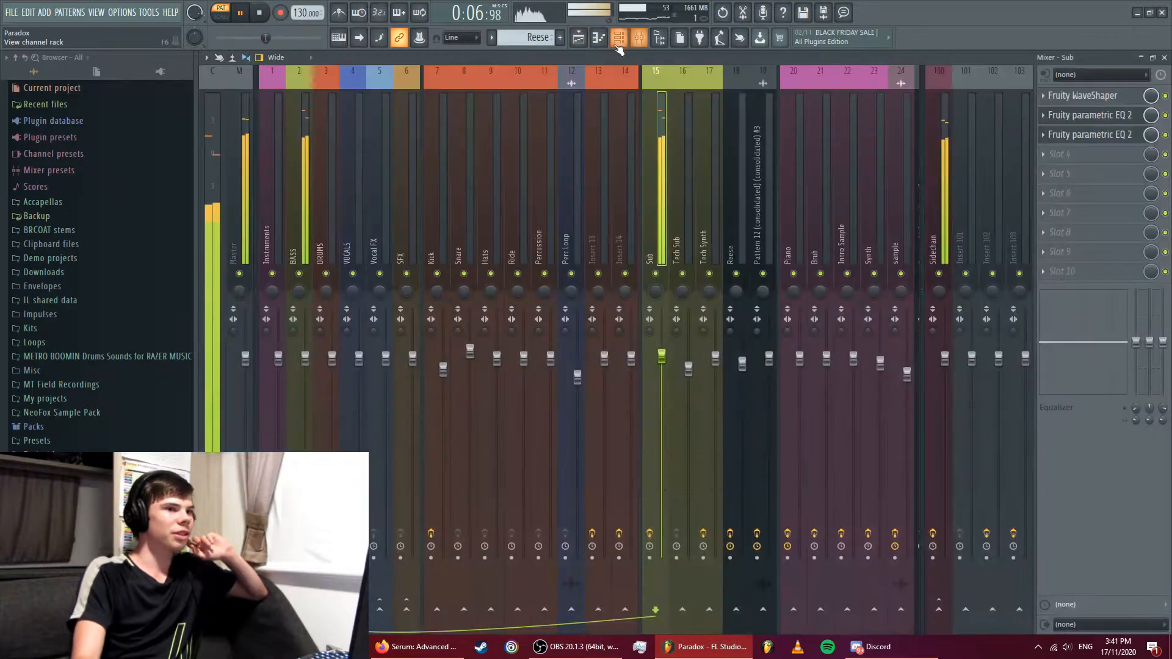
click(1089, 97)
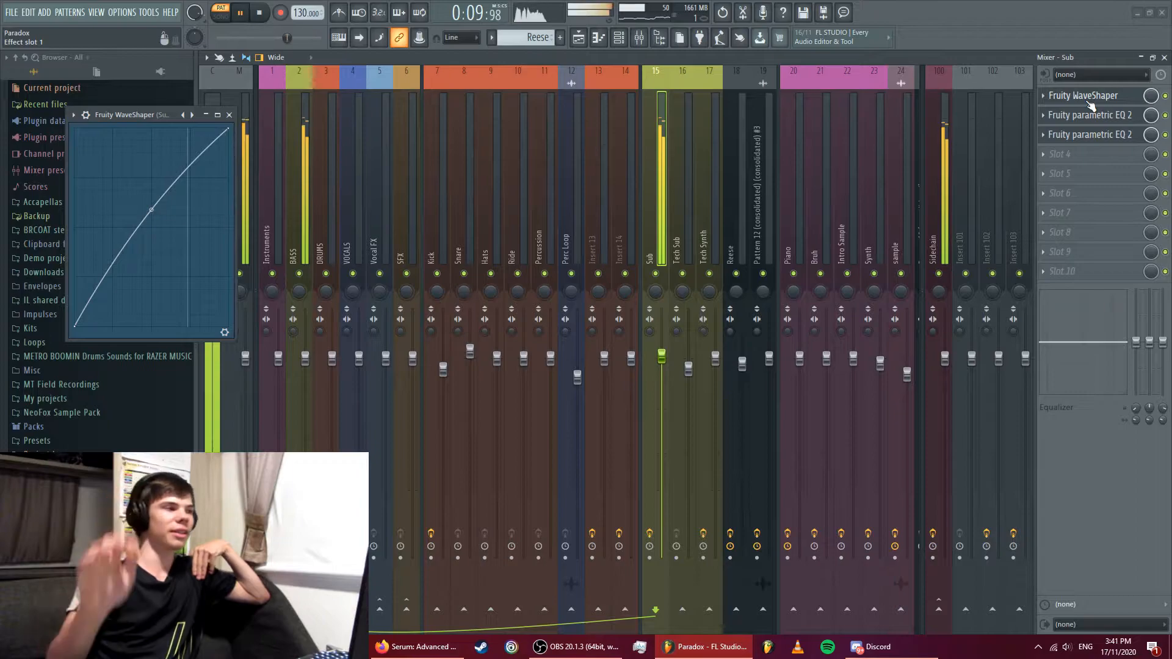
click(1104, 116)
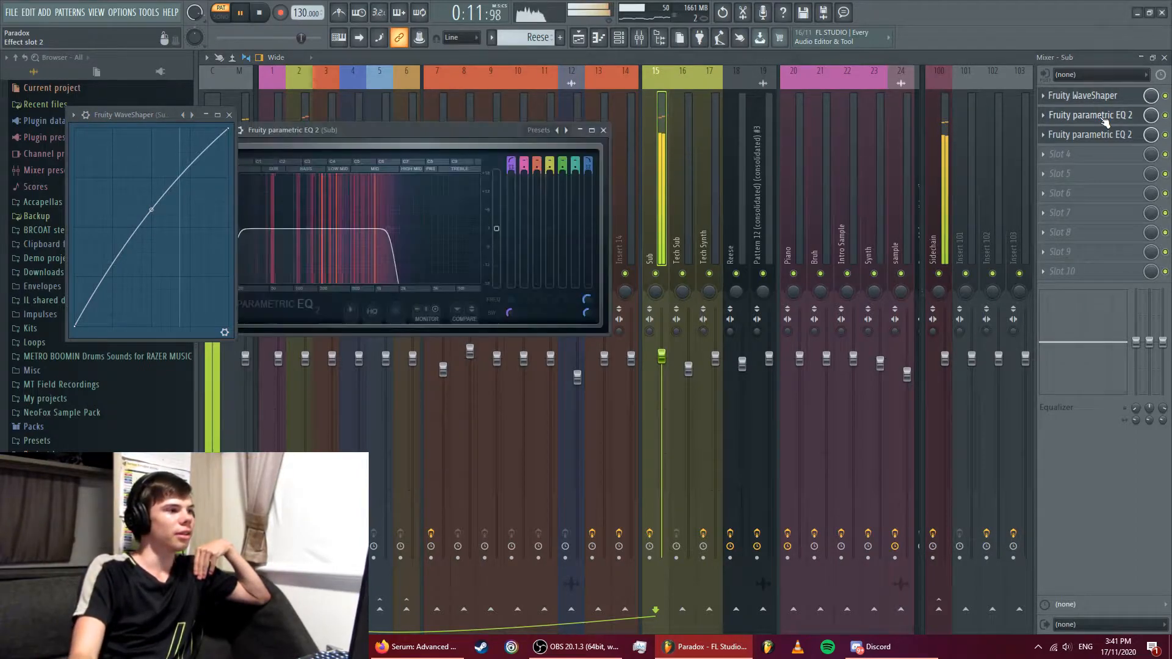
drag(465, 126, 520, 121)
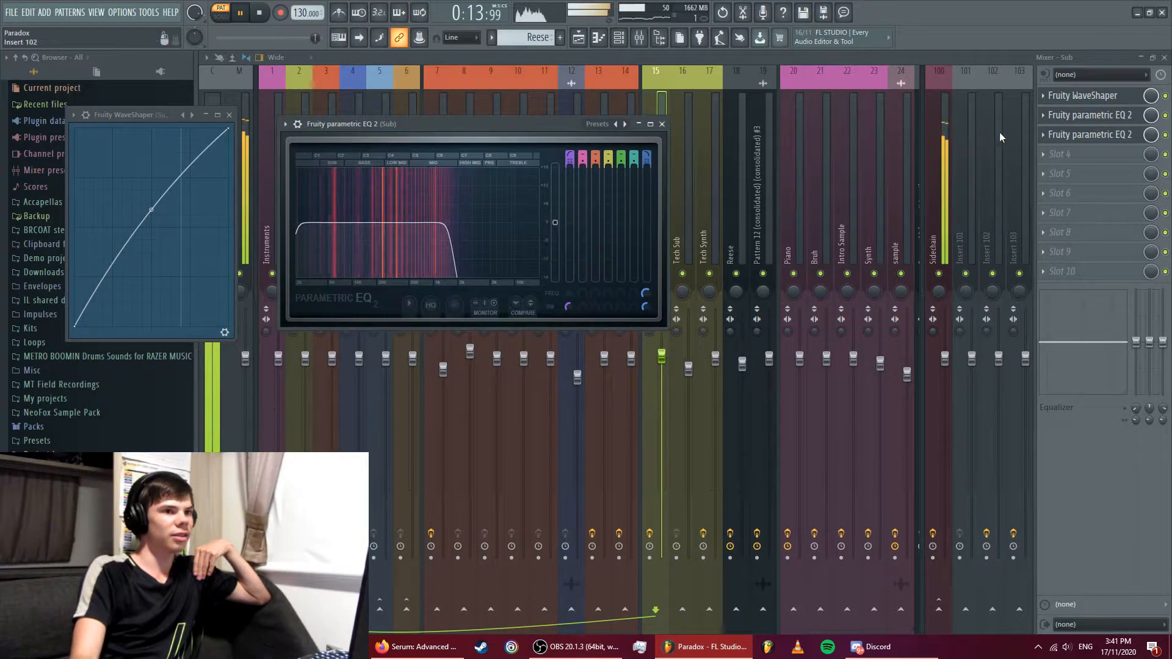
click(1166, 116)
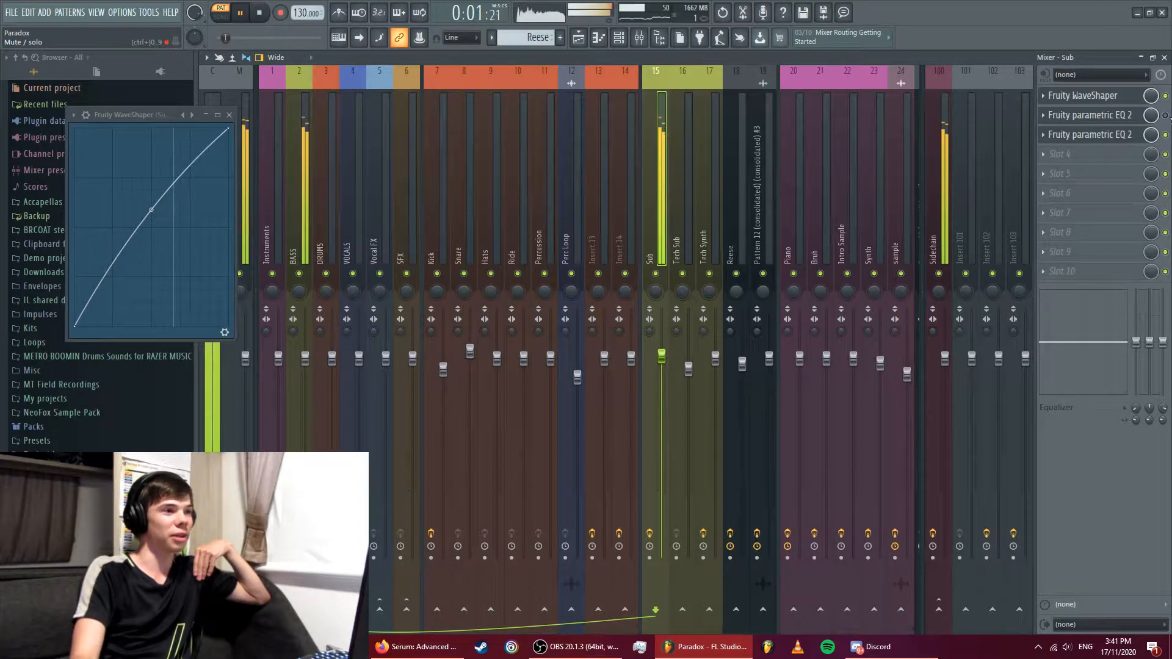
- Inspect the second Fruity parametric EQ 2 on the Sub mixer track and close the open plugin windows
click(1089, 135)
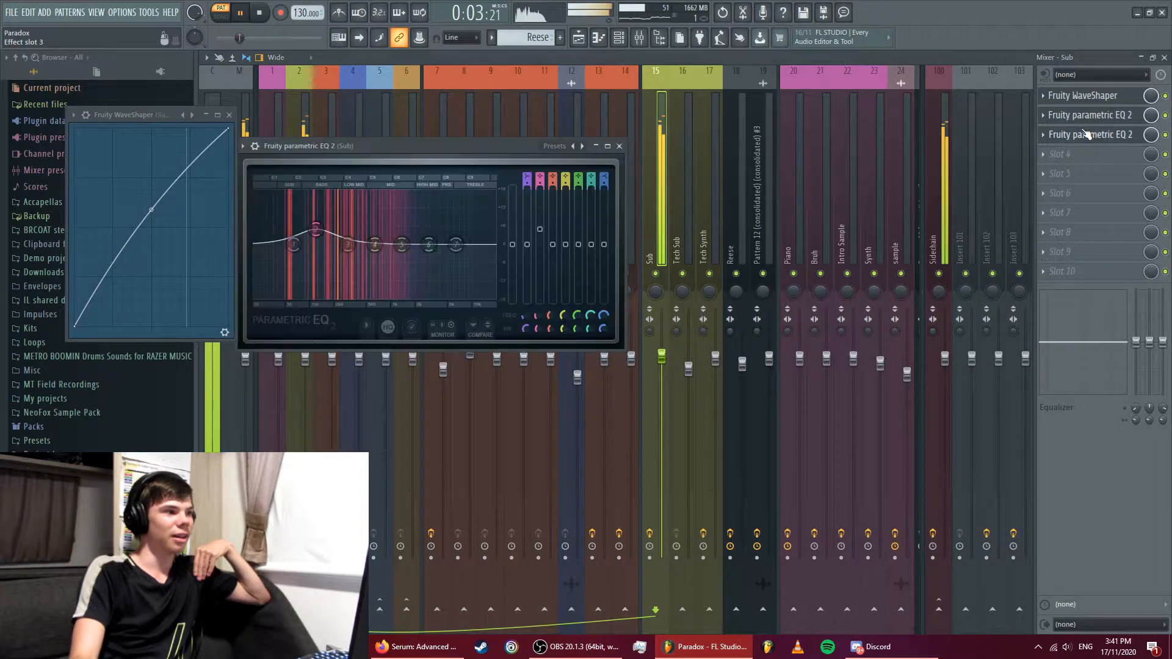
click(619, 147)
click(230, 115)
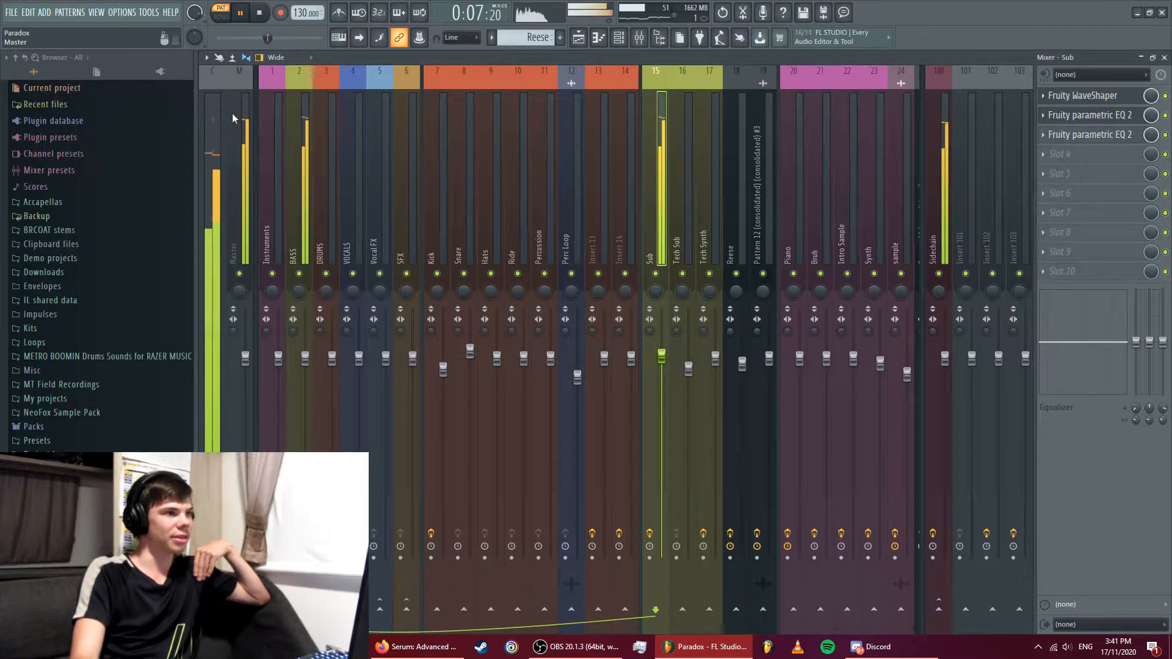
- Review the Reese pattern's Serum_x64 notes in the piano roll and stop playback
click(577, 38)
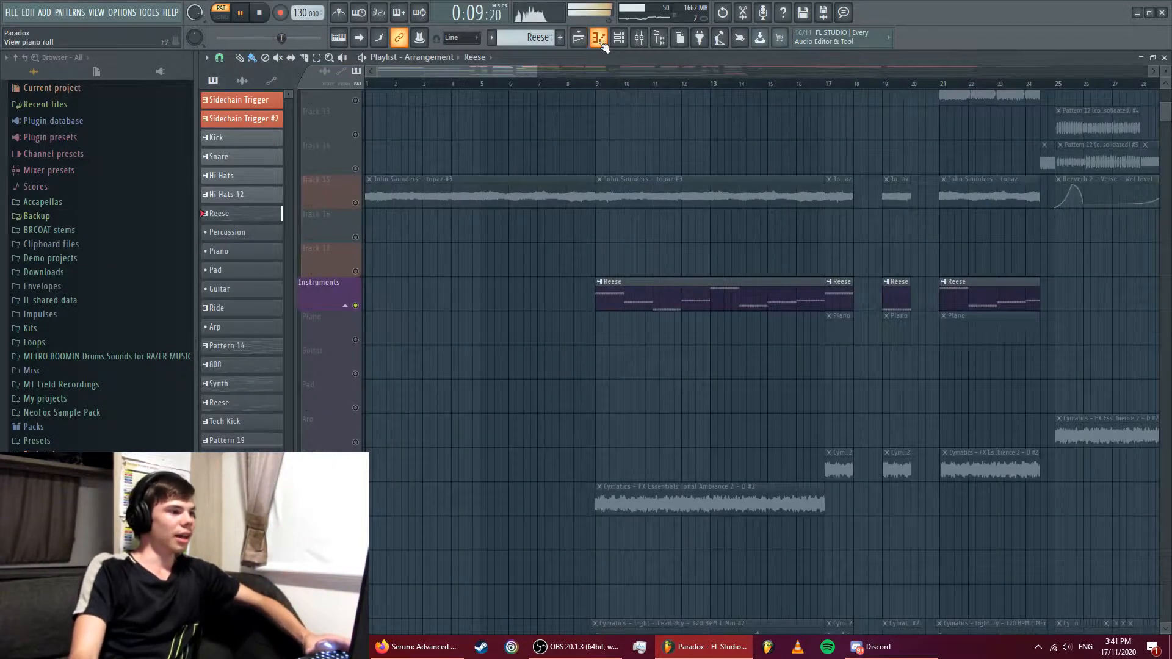
click(598, 39)
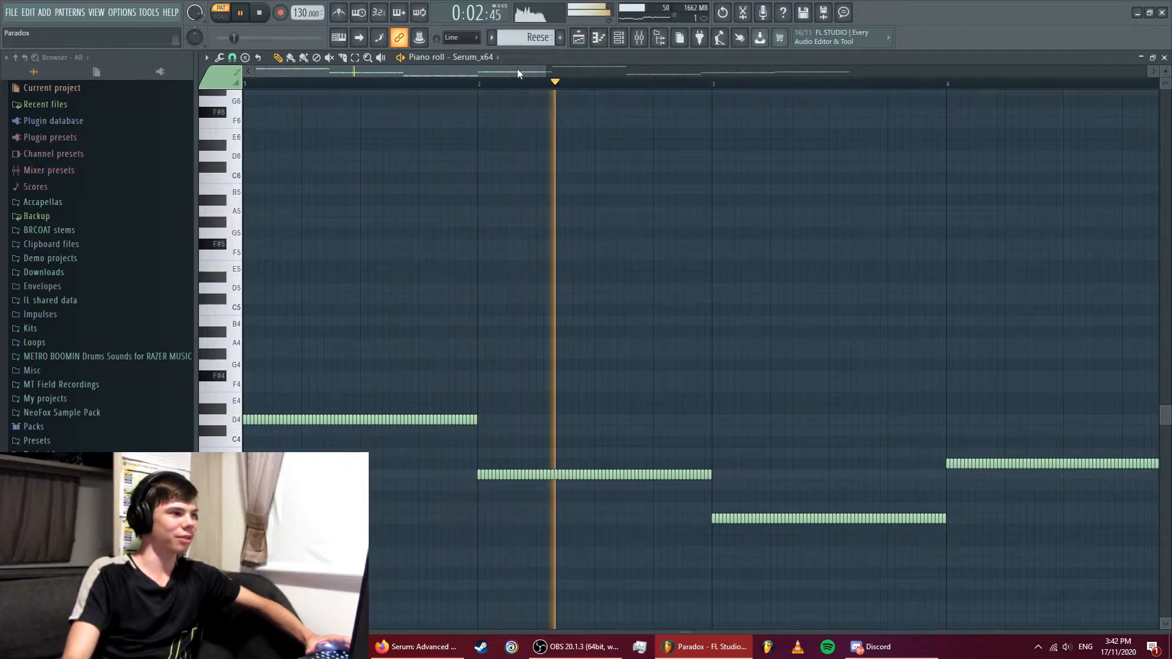
key(space)
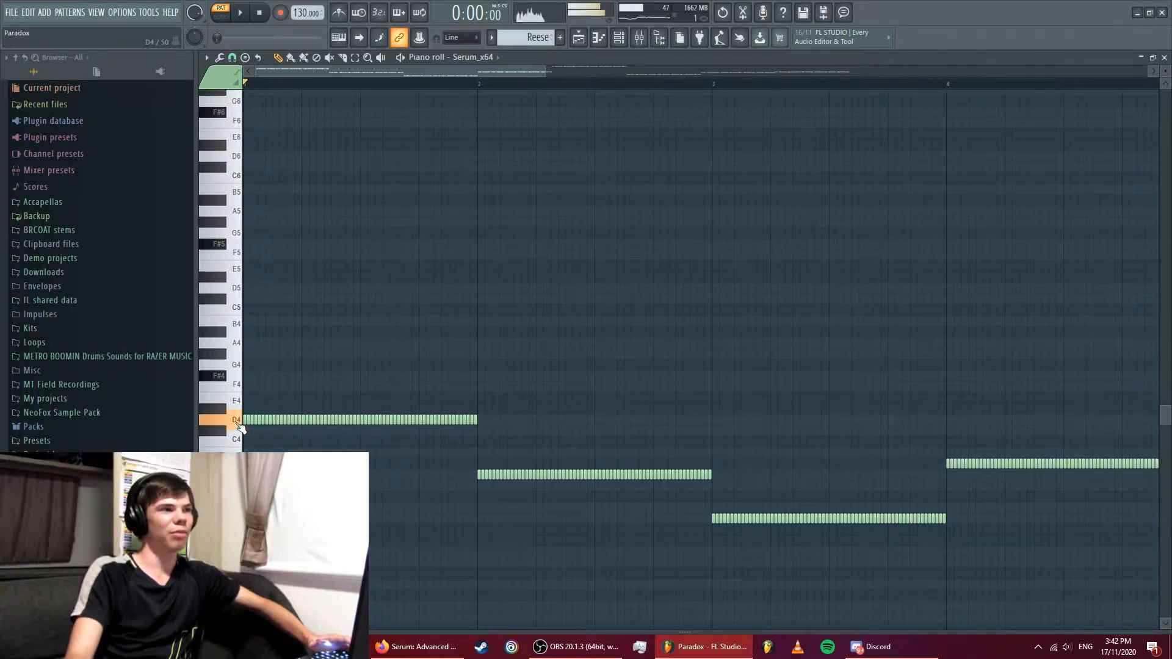
- Unsolo the Instruments track in the playlist, mute Track 28 with the Lead Dry clips and play the arrangement
click(578, 38)
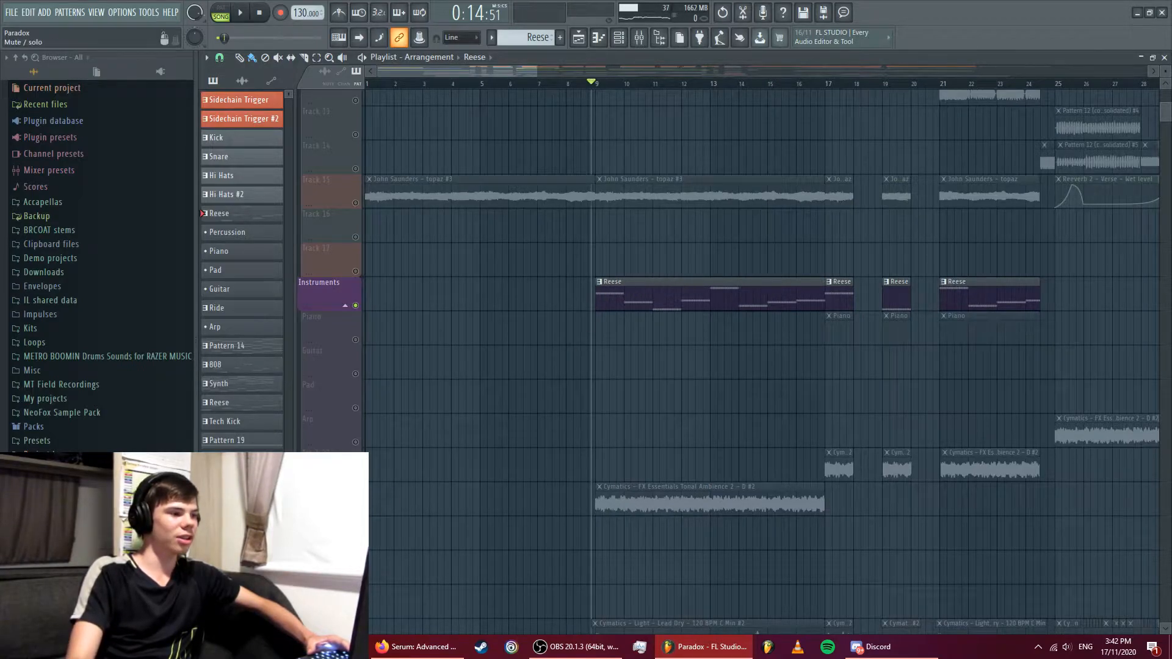
right_click(355, 306)
drag(1161, 105, 1166, 124)
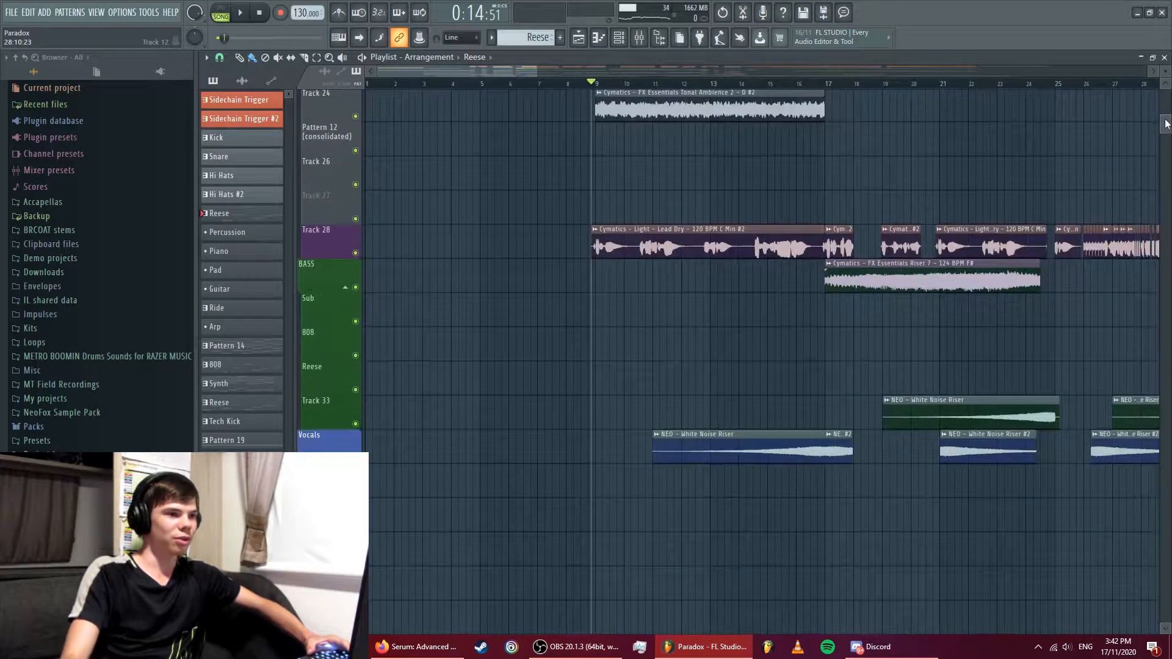
click(356, 253)
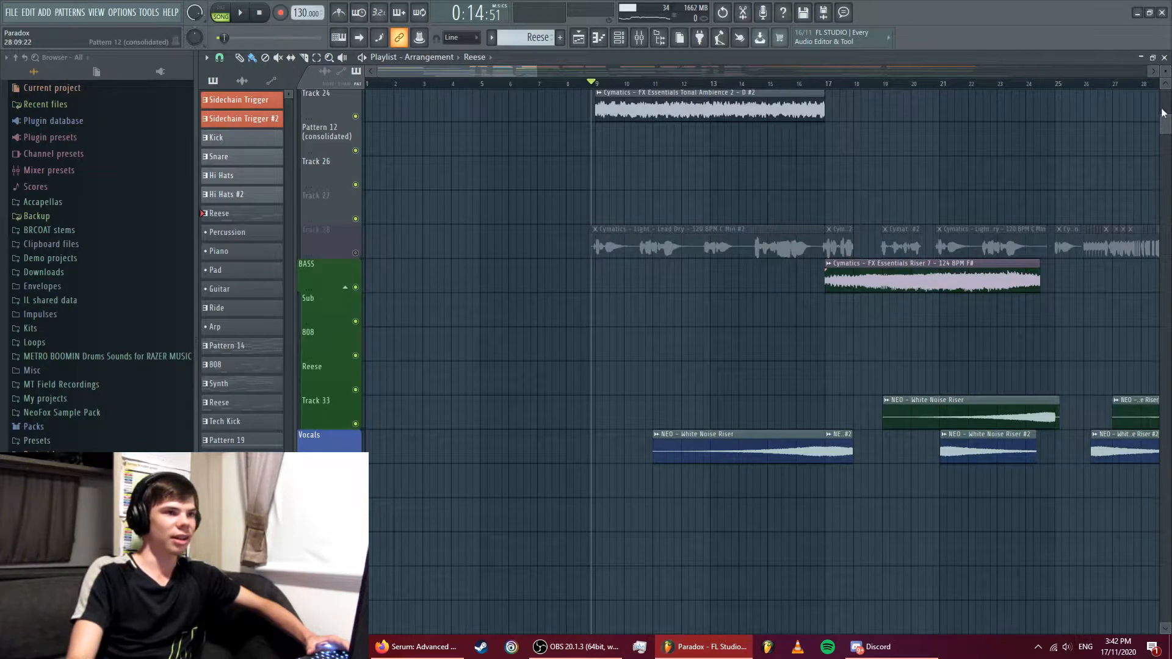
scroll(807, 354, up, 5)
key(space)
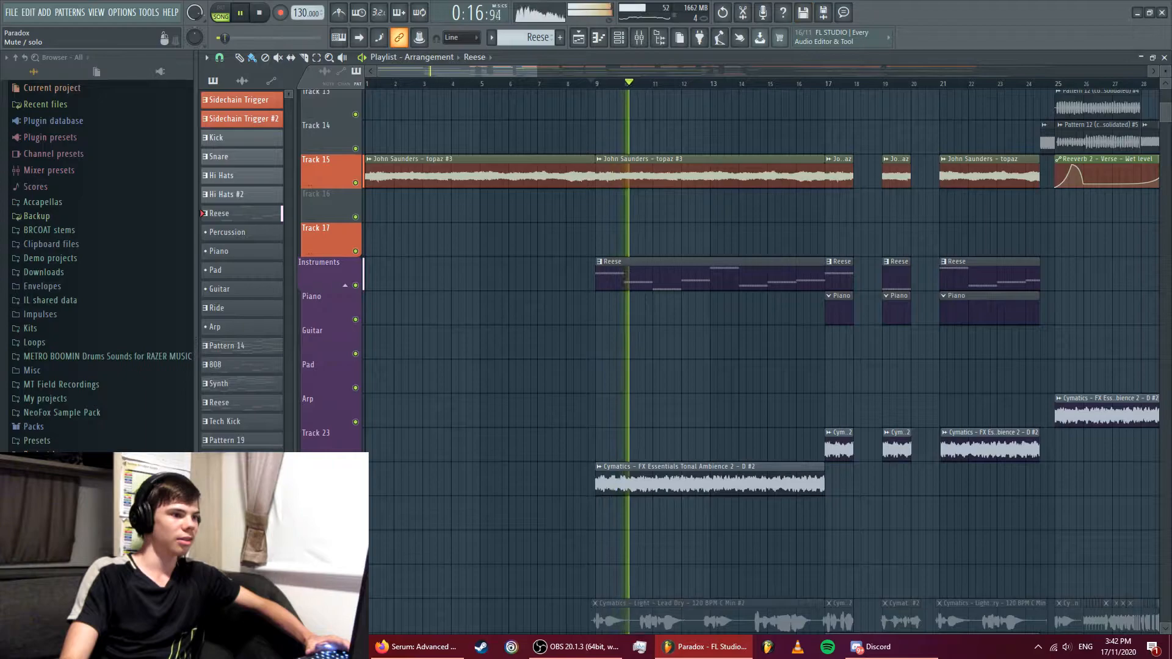
- Solo Track 24's Tonal Ambience 2 clip, play it from bar 9 and locate its Ambience track in the mixer
right_click(355, 490)
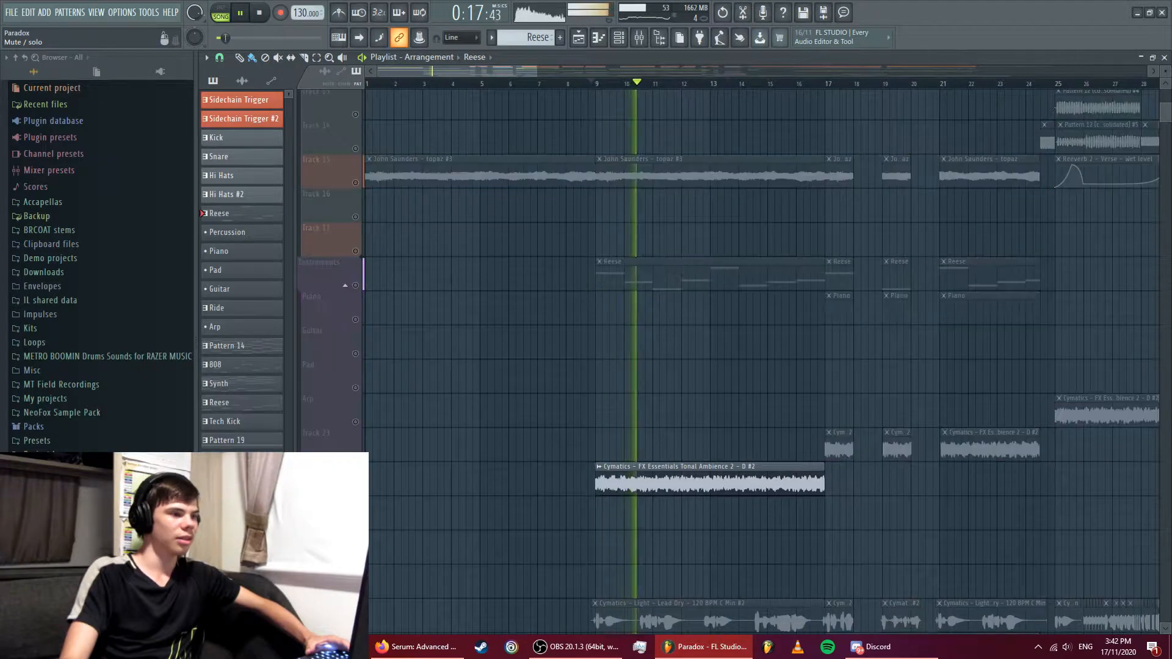
click(596, 84)
click(641, 41)
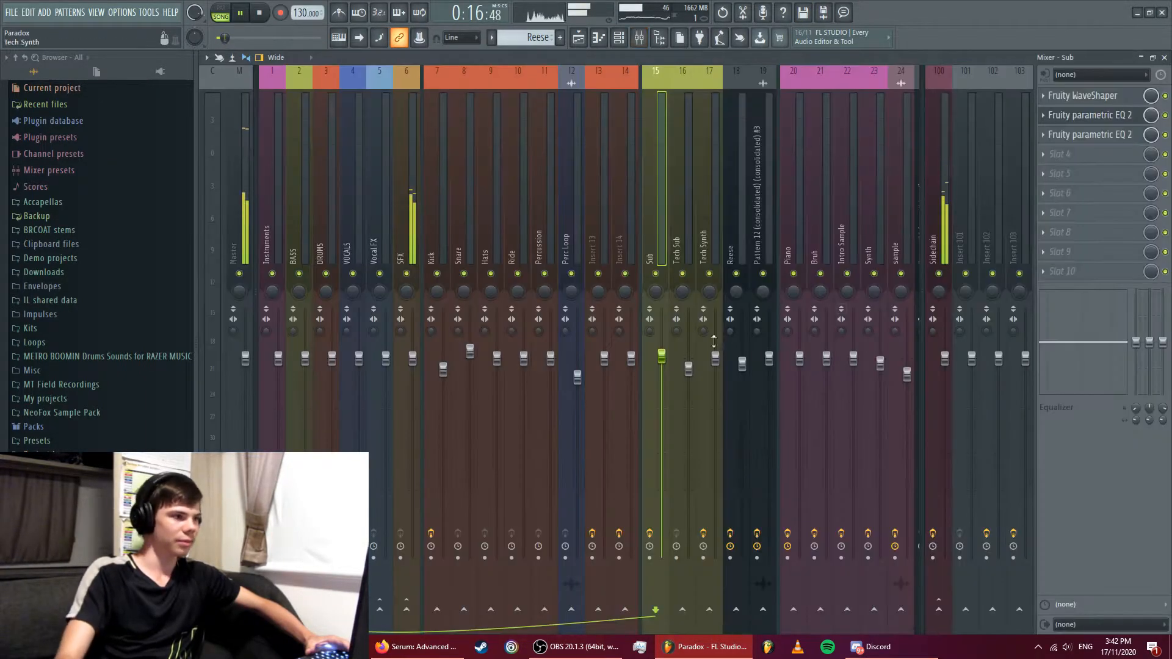
scroll(537, 594, right, 10)
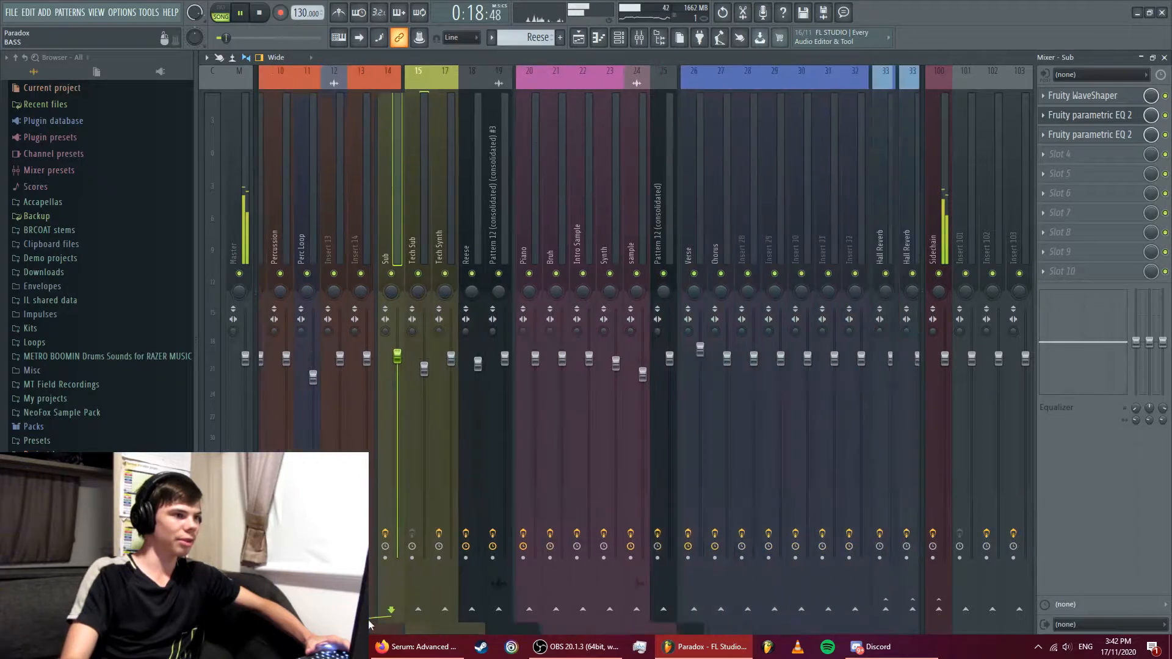
click(501, 211)
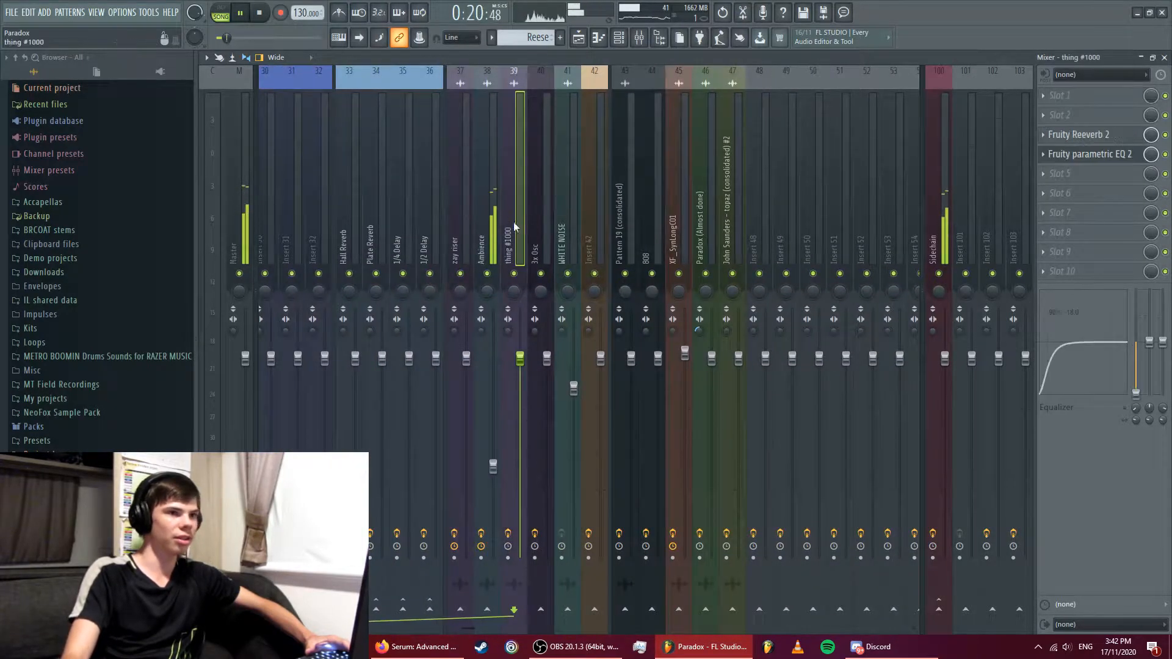
- Inspect Fruity parametric EQ 2 and the Gater settings of Glitch2 on the Ambience mixer track
click(1093, 95)
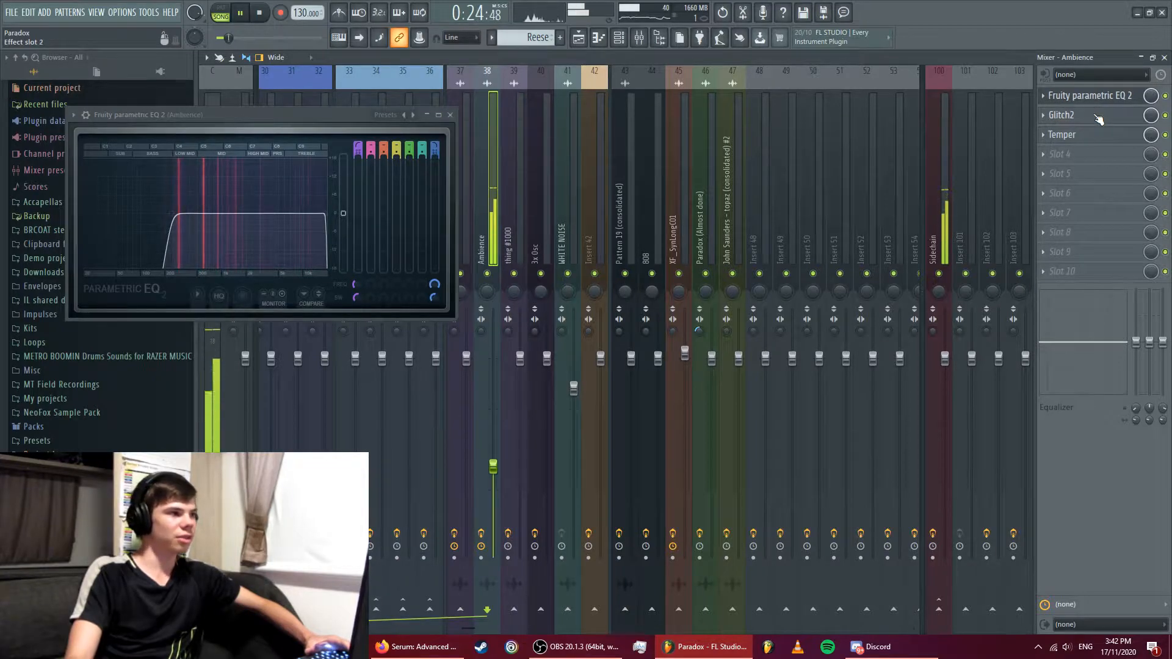
click(1094, 116)
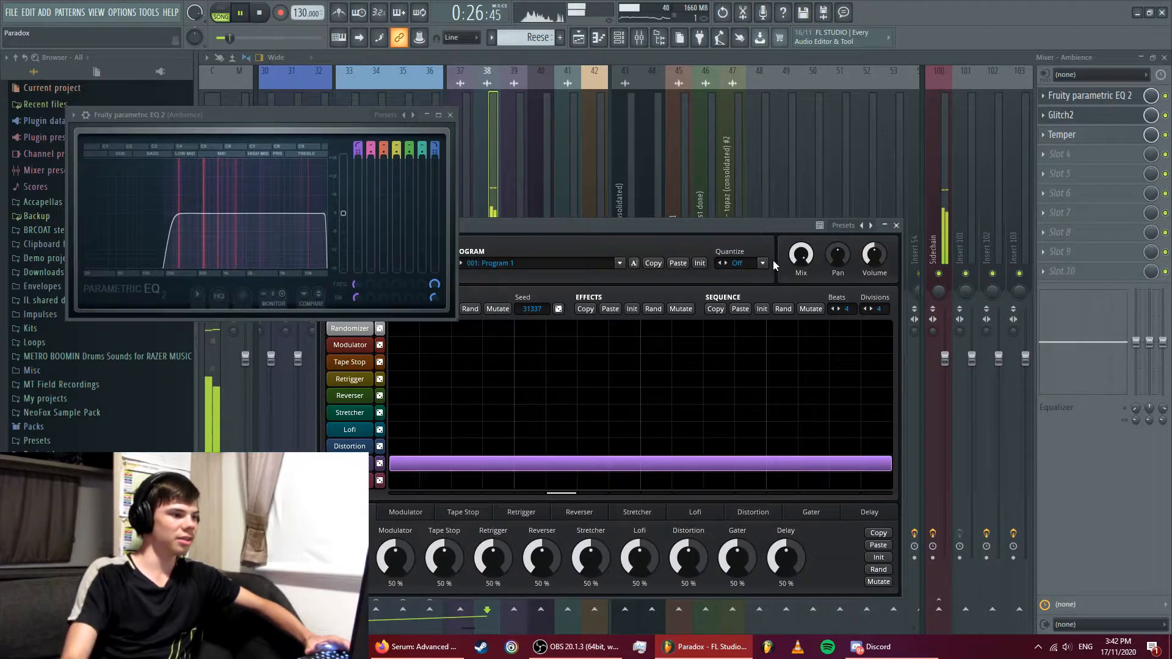
click(368, 465)
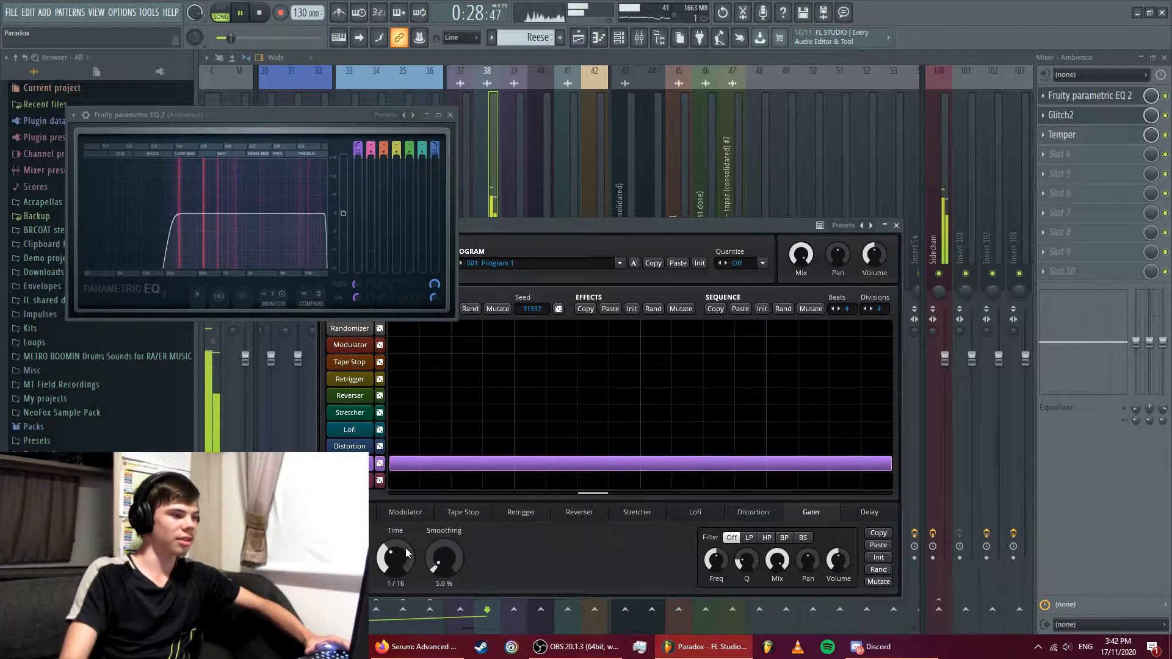
- Close the other effect windows, restart playback and inspect Temper's distortion settings on the Ambience track
click(1062, 134)
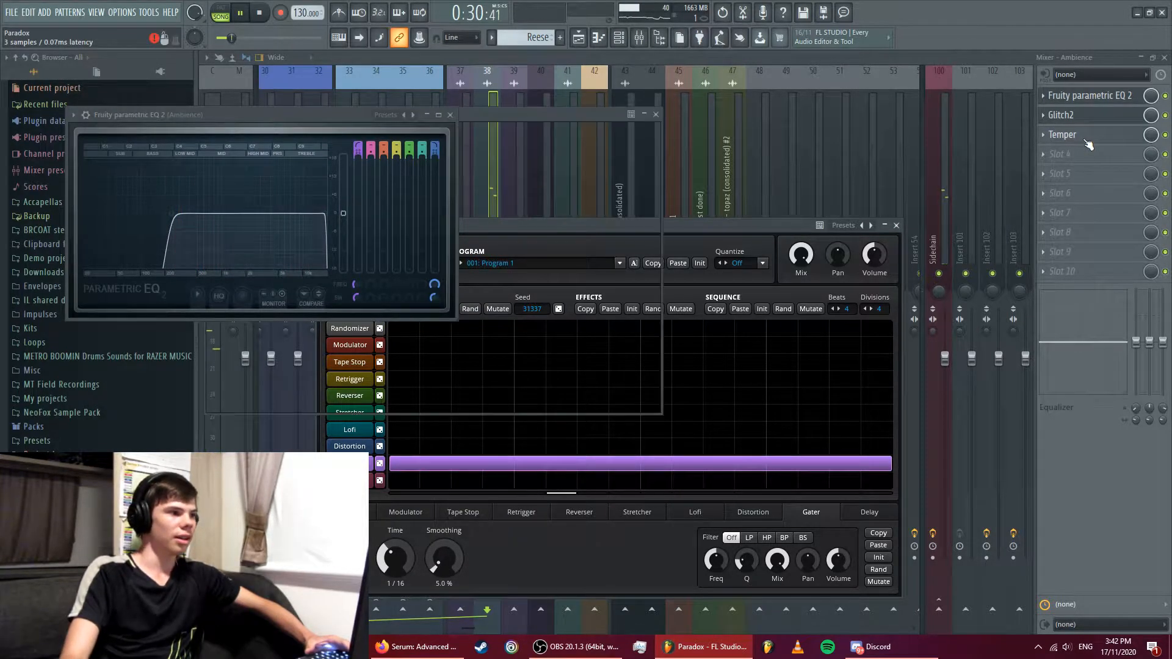
click(450, 115)
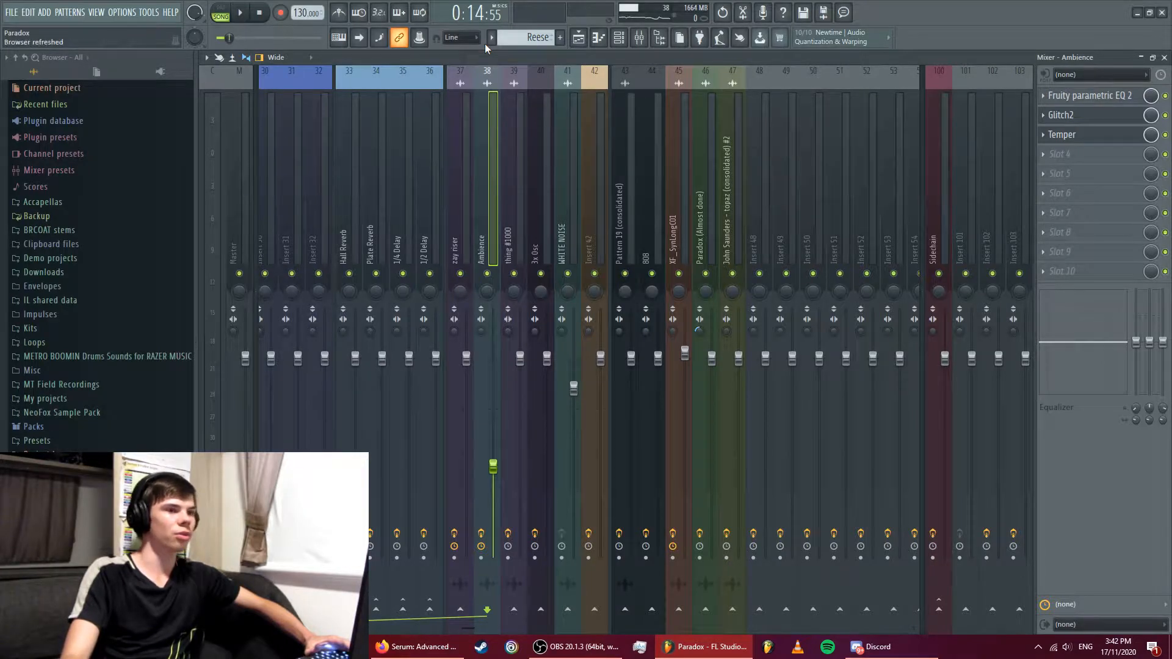
key(space)
click(1086, 138)
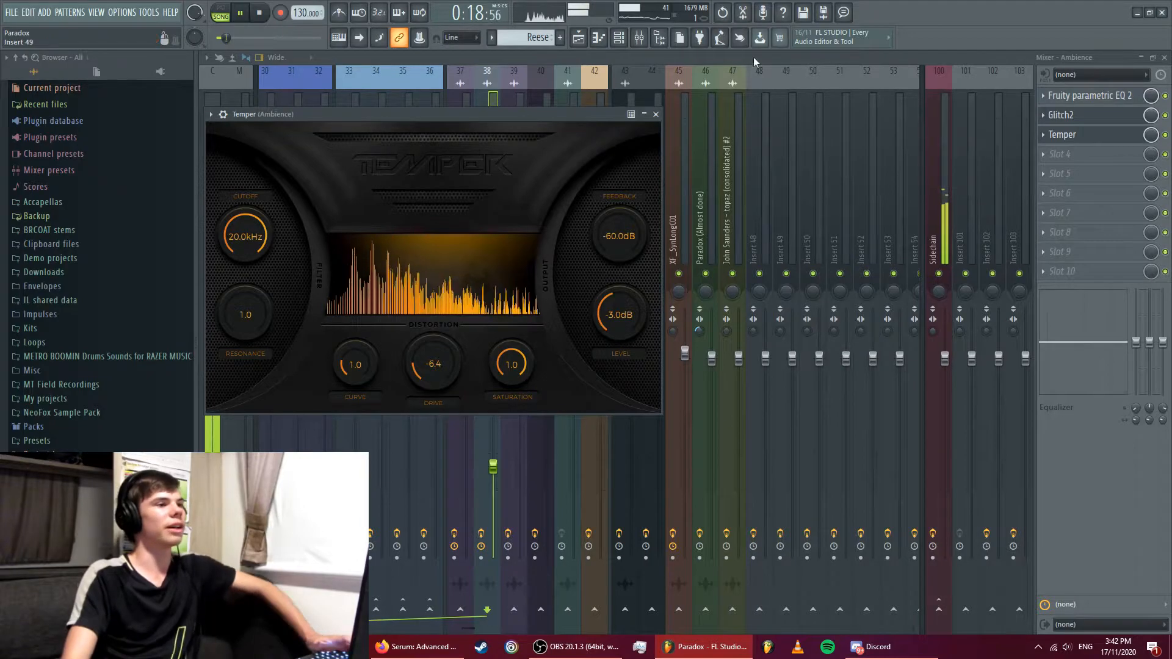
click(655, 114)
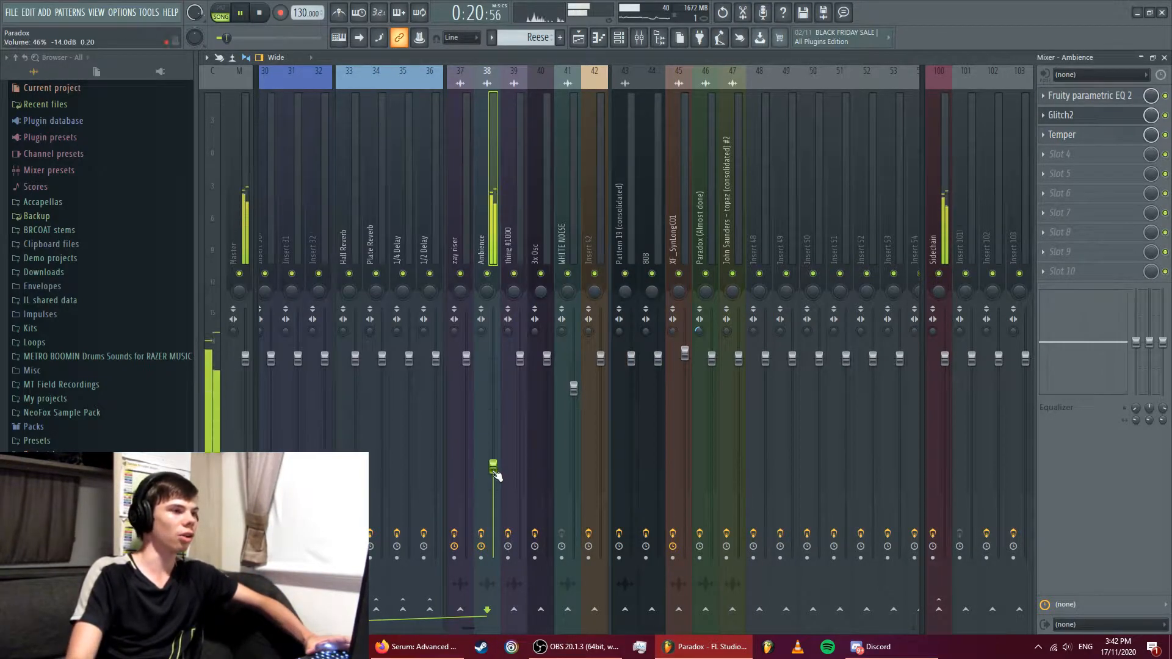
- Unsolo Track 24 in the playlist, unmute Track 28 and briefly play all layers together from bar 9
click(578, 38)
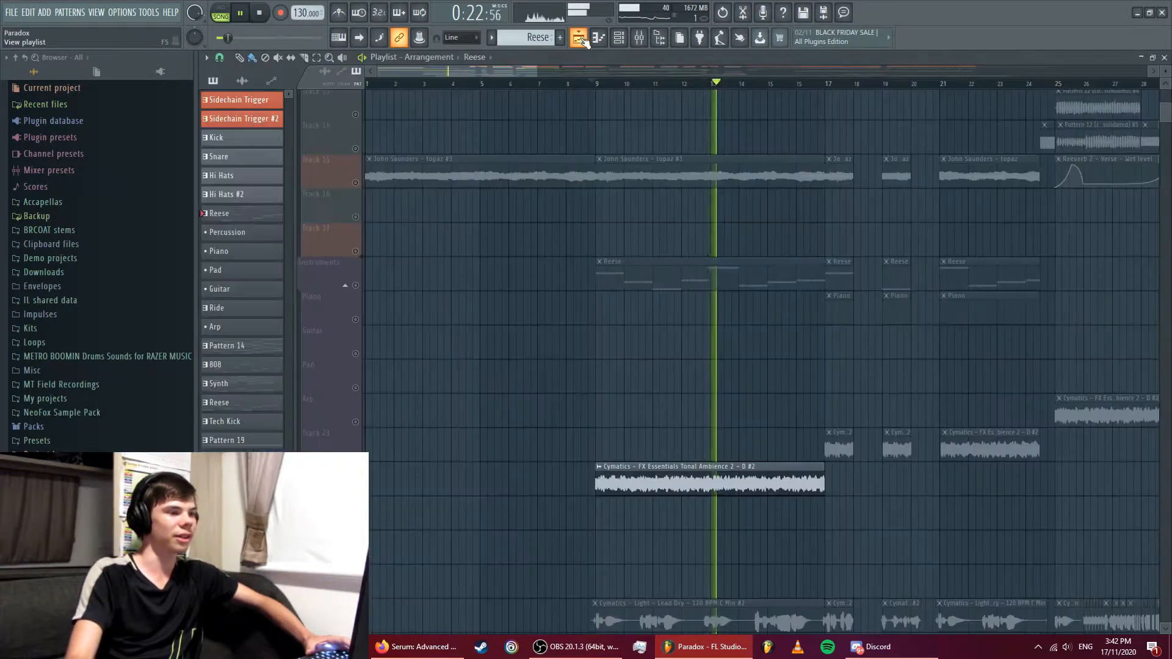
key(space)
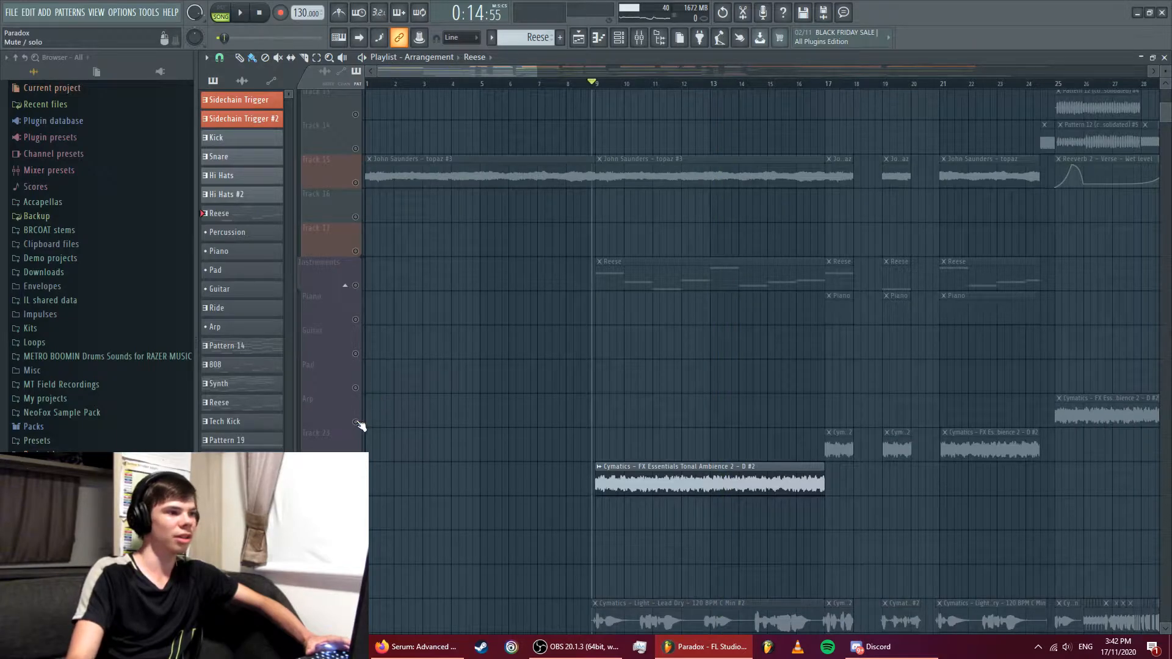
right_click(356, 422)
mouse_move(1168, 119)
mouse_down()
mouse_move(1168, 106)
mouse_move(1168, 127)
mouse_up()
key(space)
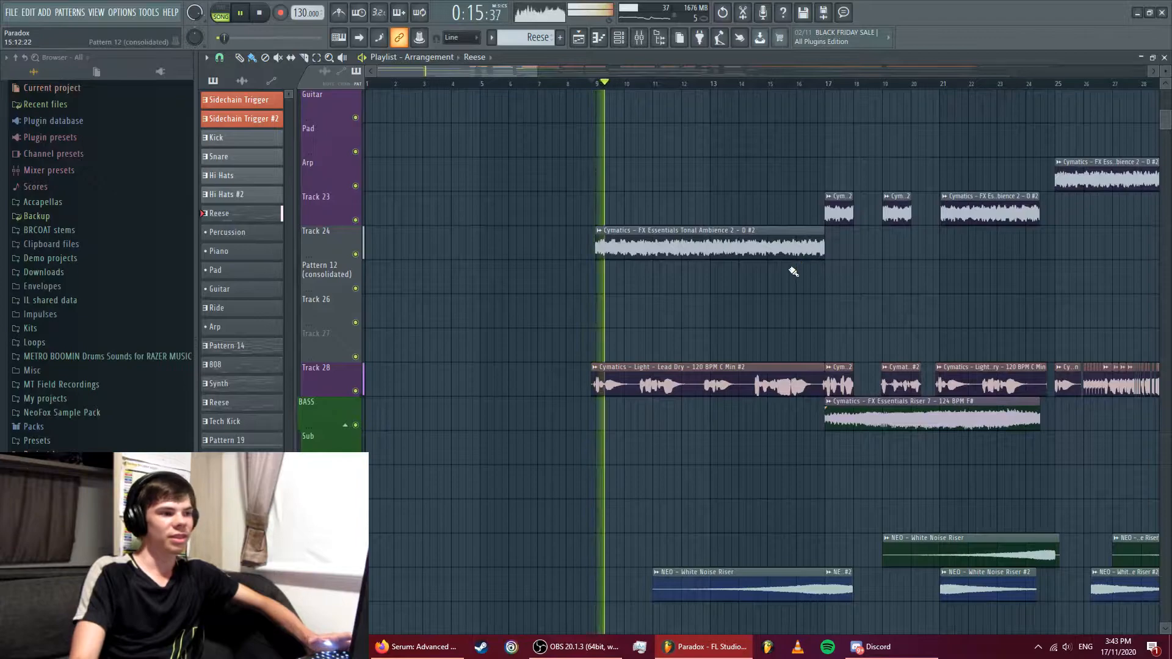
key(space)
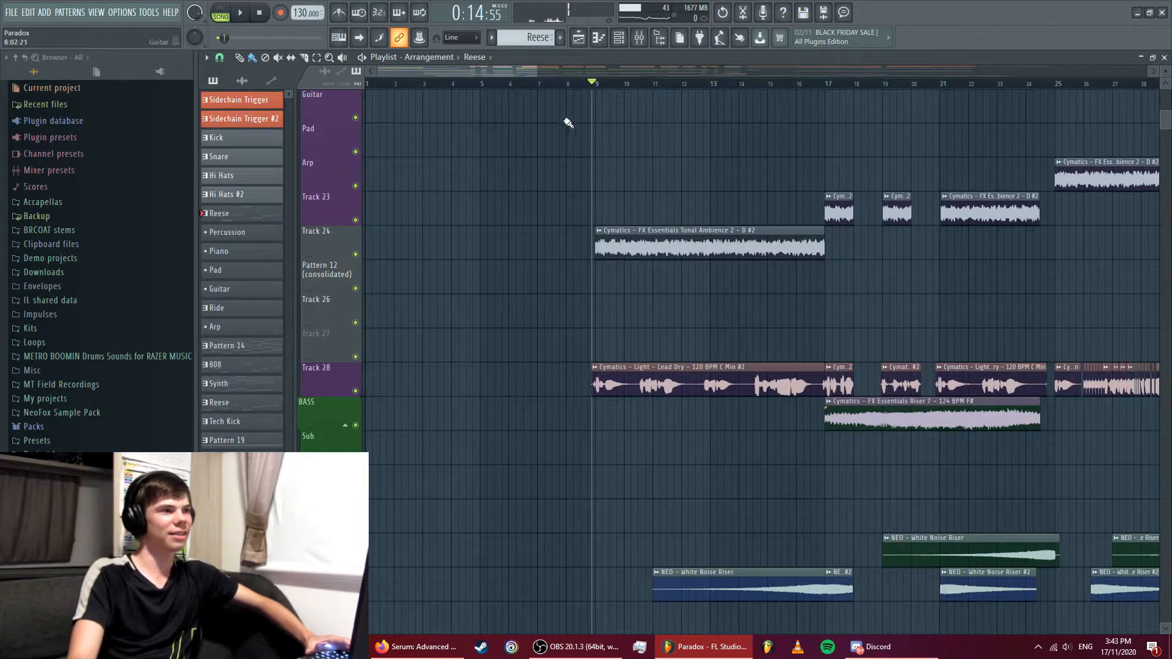
- Play the arrangement with the mixer open, select the Verse track and inspect its OTT compressor
click(638, 38)
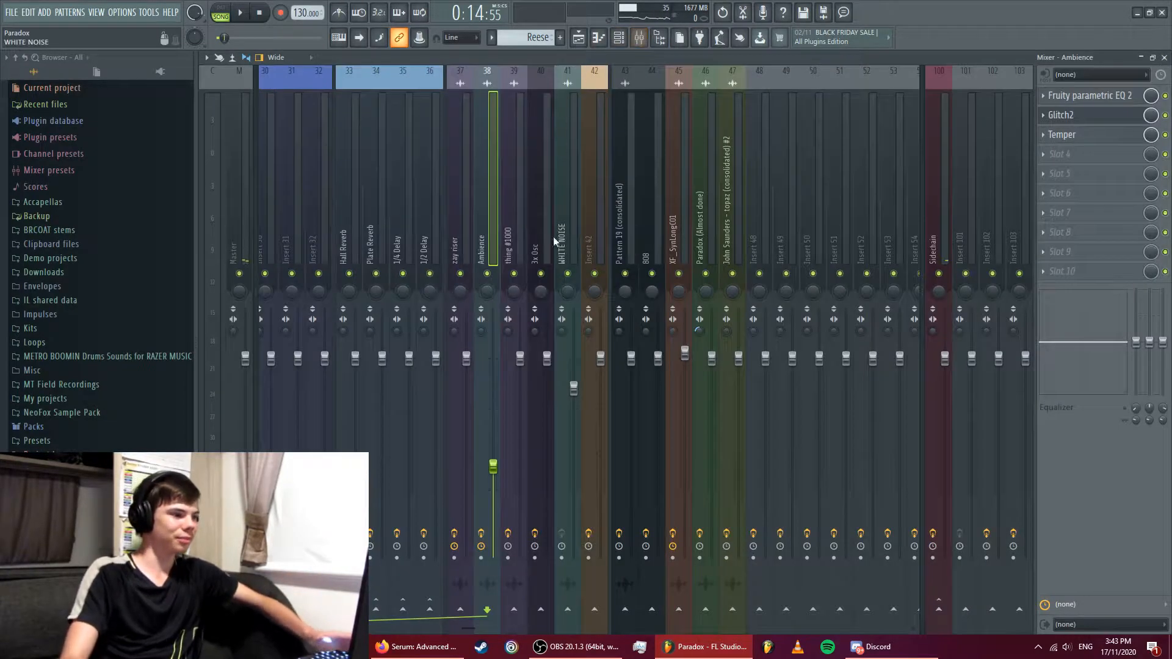
mouse_move(389, 630)
mouse_down()
mouse_move(294, 631)
mouse_move(489, 628)
mouse_move(380, 619)
mouse_up()
key(space)
click(555, 221)
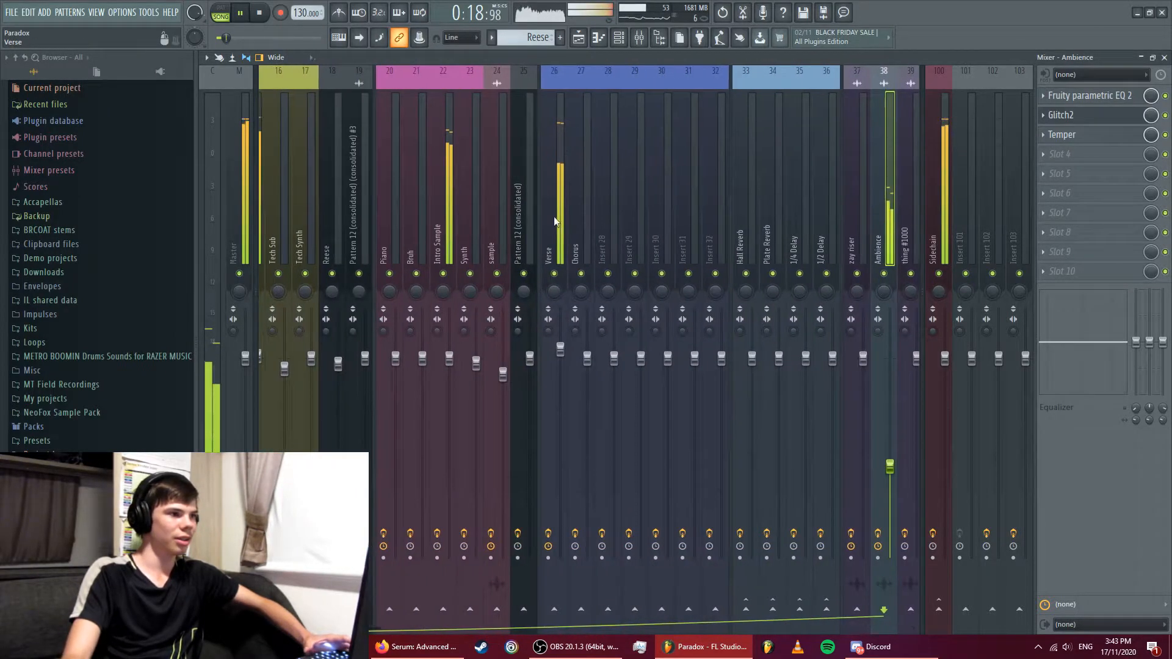
key(space)
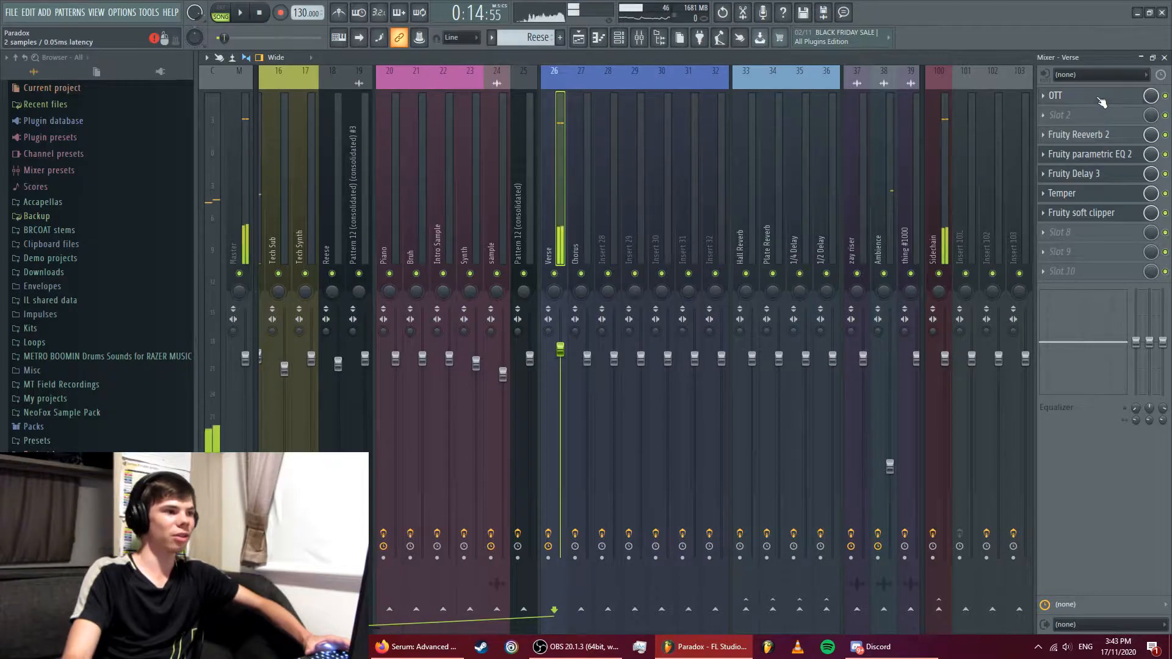
click(1099, 98)
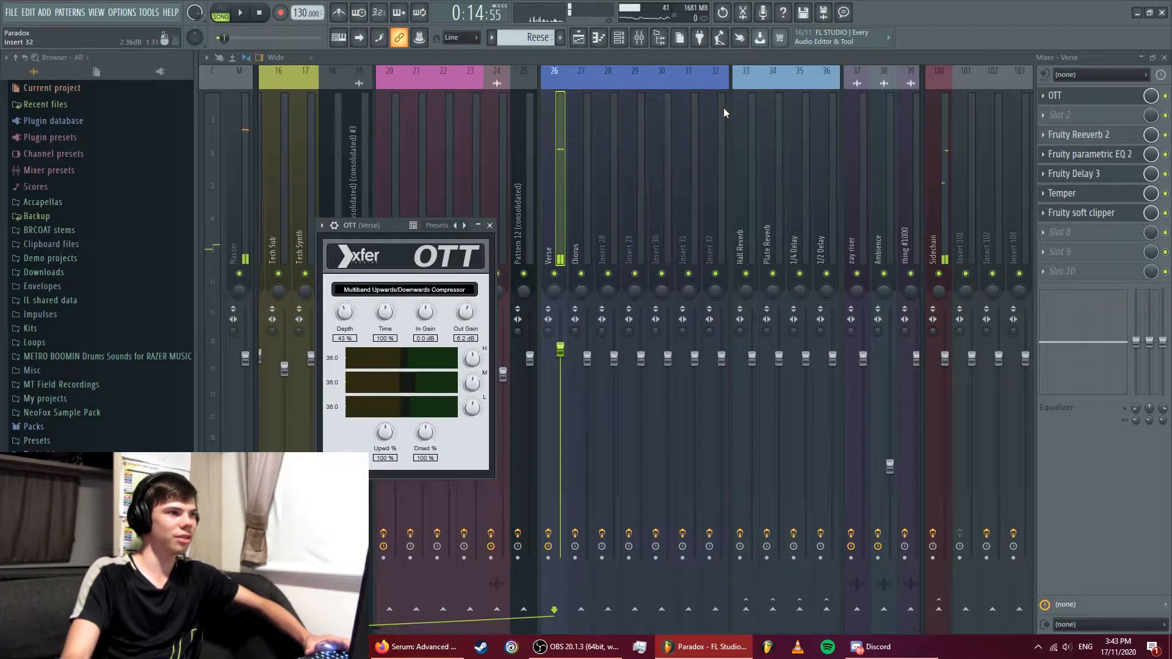
- Solo Track 28 with the Lead Dry clips in the playlist, play it briefly and return to the mixer
click(578, 37)
key(space)
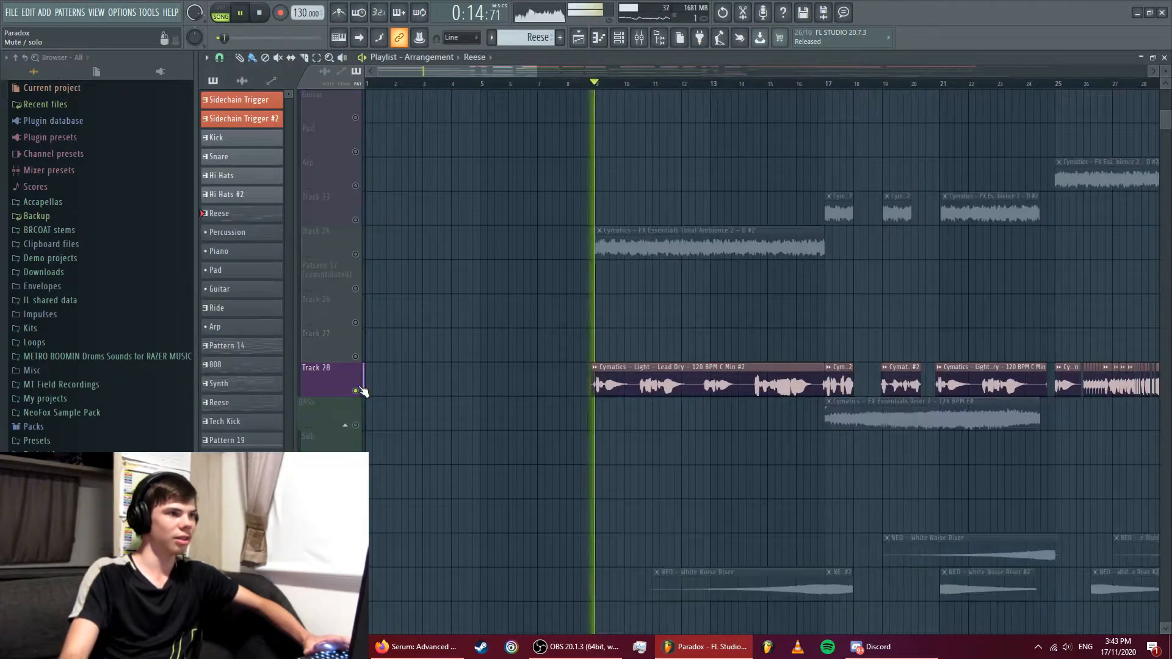
click(638, 37)
- Inspect Fruity Reeverb 2 and Fruity parametric EQ 2 on the Verse mixer track, and close their windows
click(1067, 136)
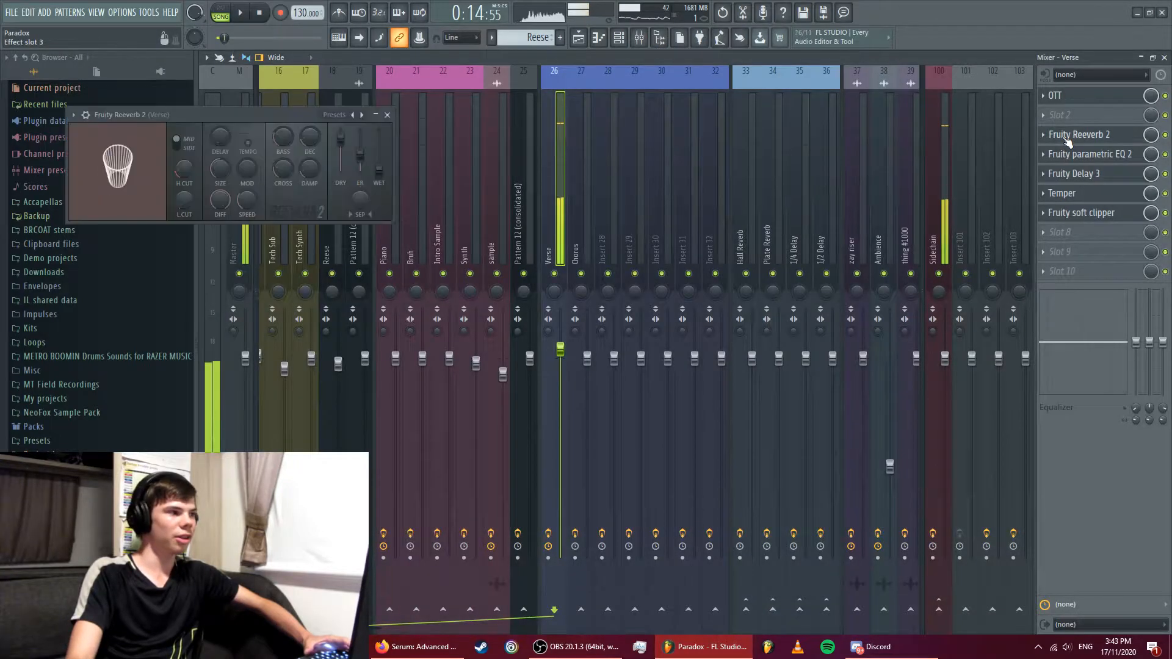
click(1080, 160)
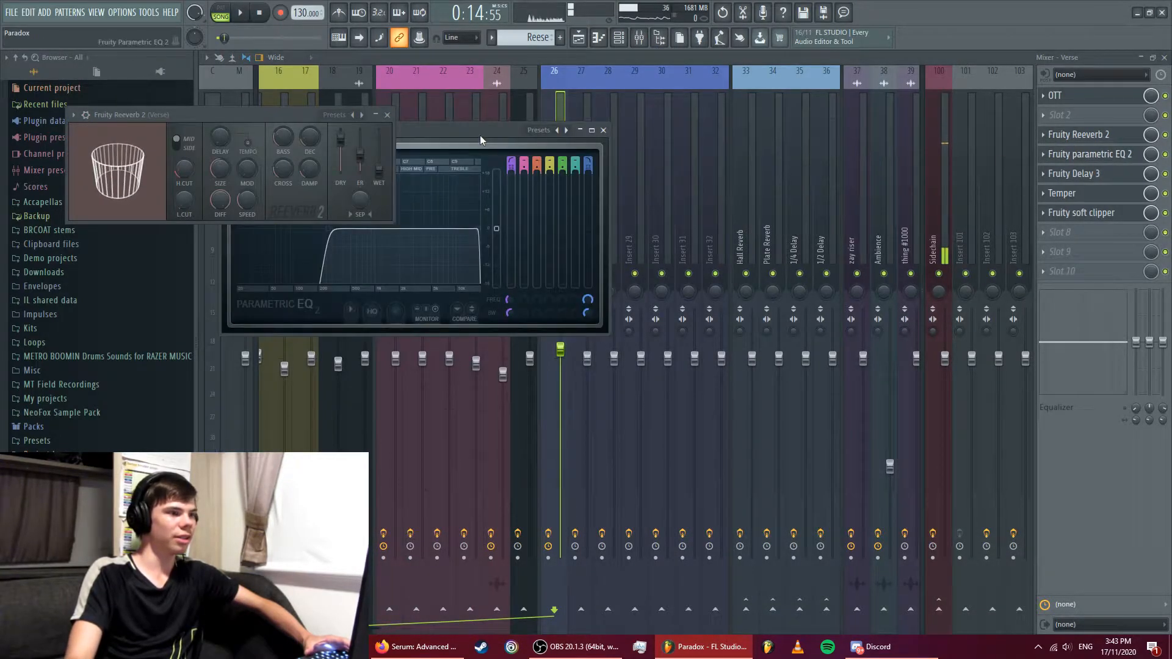
drag(481, 136, 612, 121)
click(387, 115)
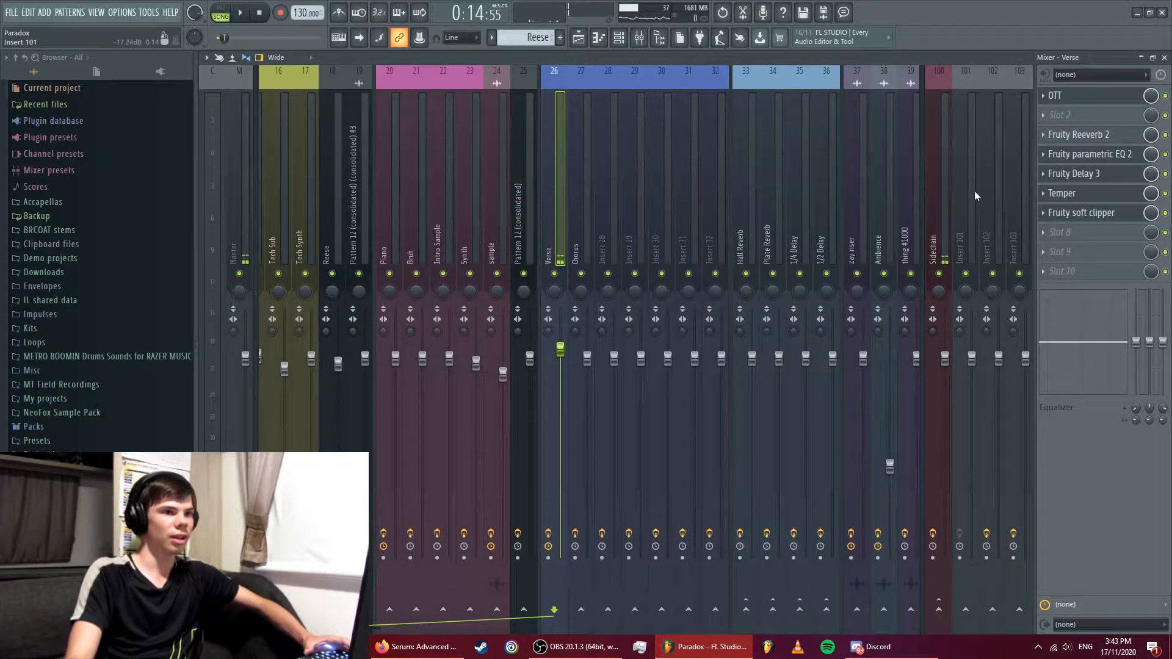
- Inspect Fruity Delay 3, Temper and Fruity soft clipper on the Verse mixer track
click(1065, 176)
click(1076, 192)
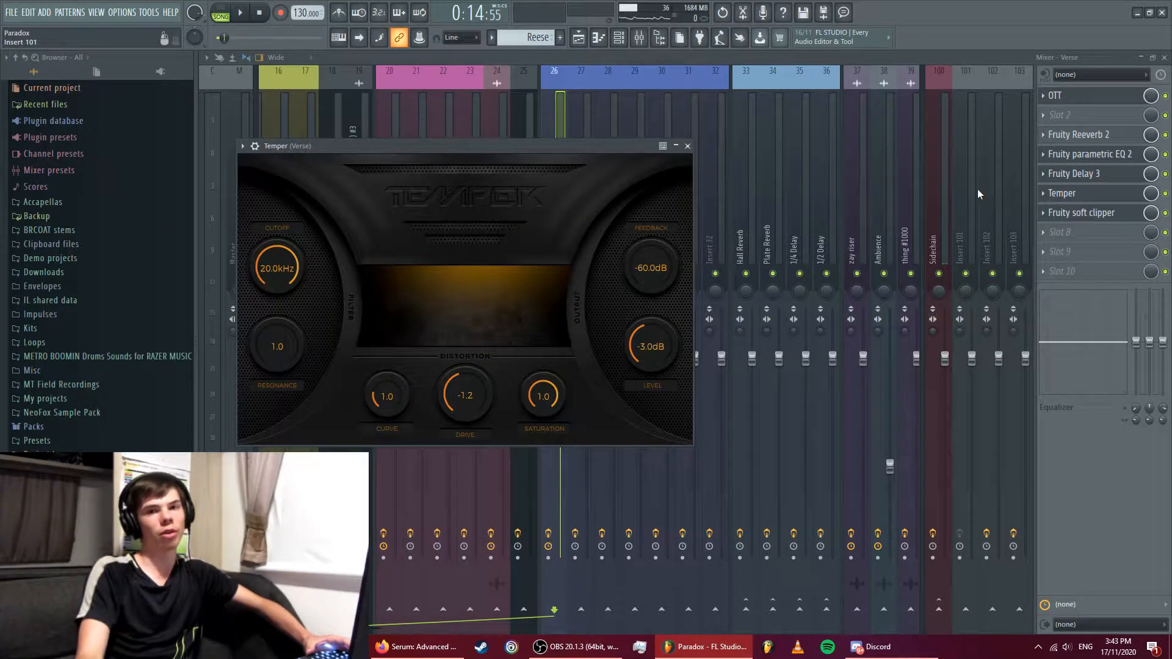
click(687, 147)
click(1086, 212)
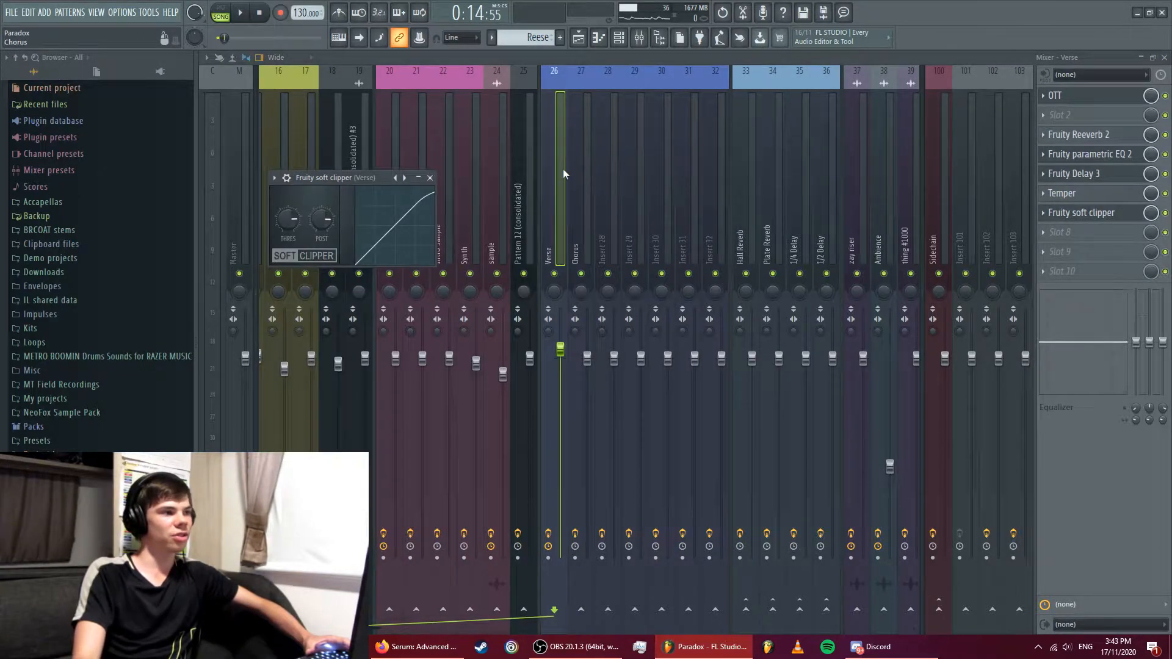
- Return to the playlist and unsolo Track 28
click(578, 41)
right_click(356, 391)
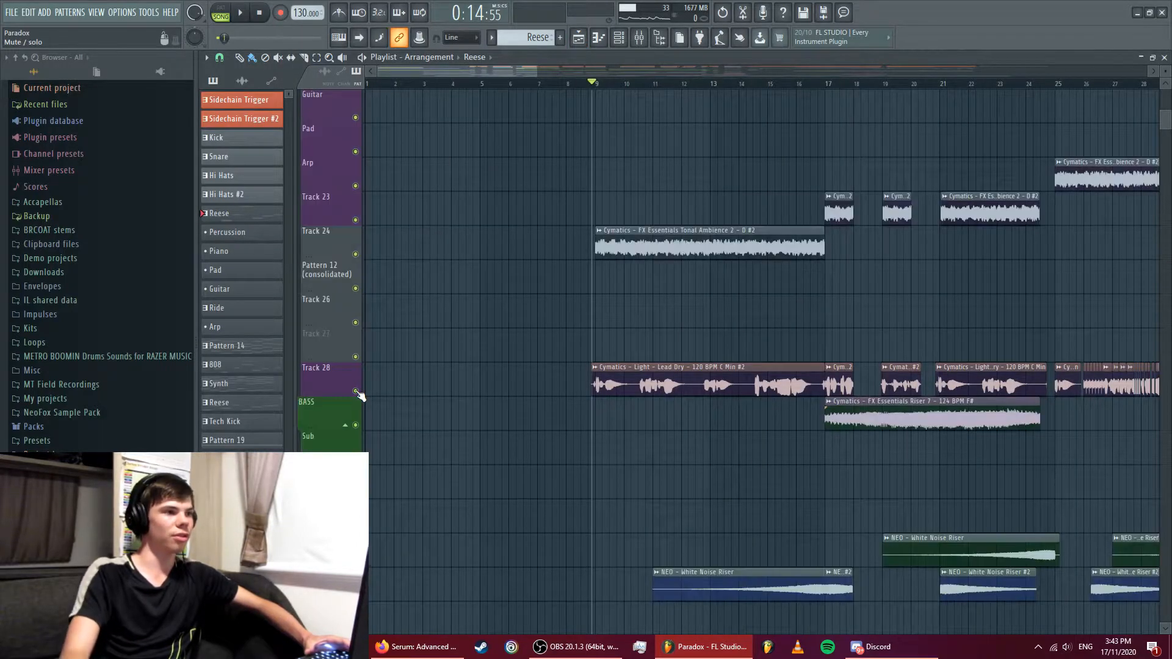
- Play the full arrangement from bar 9, skip ahead to just past bar 16, and stop playback after the section change
key(space)
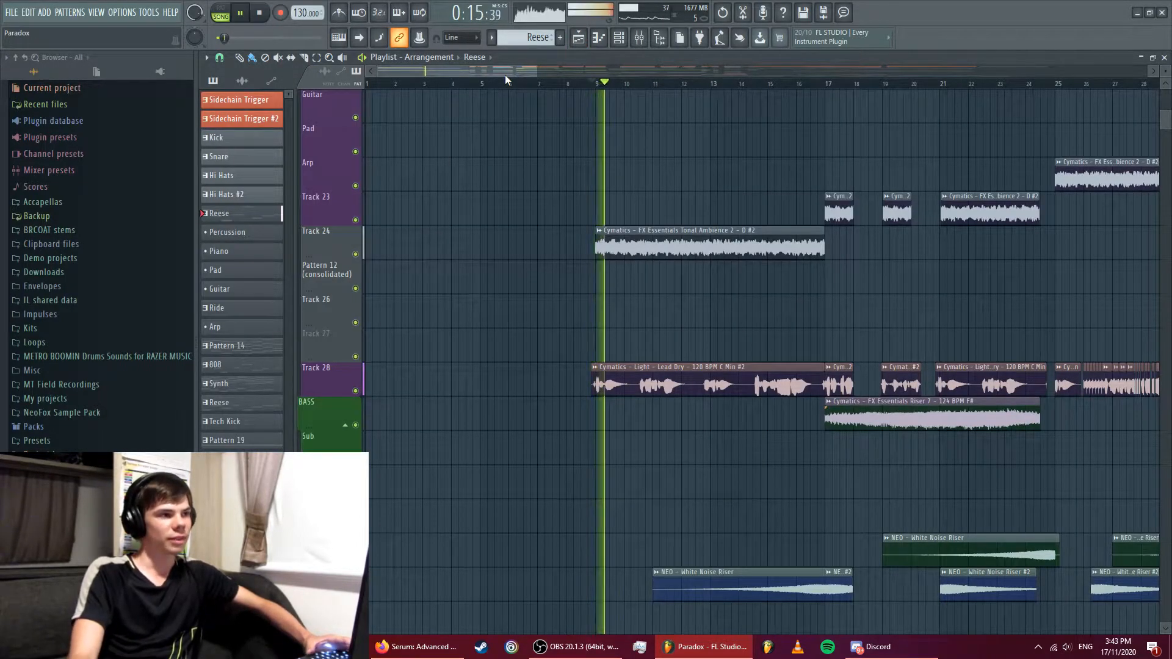
scroll(1164, 119, up, 10)
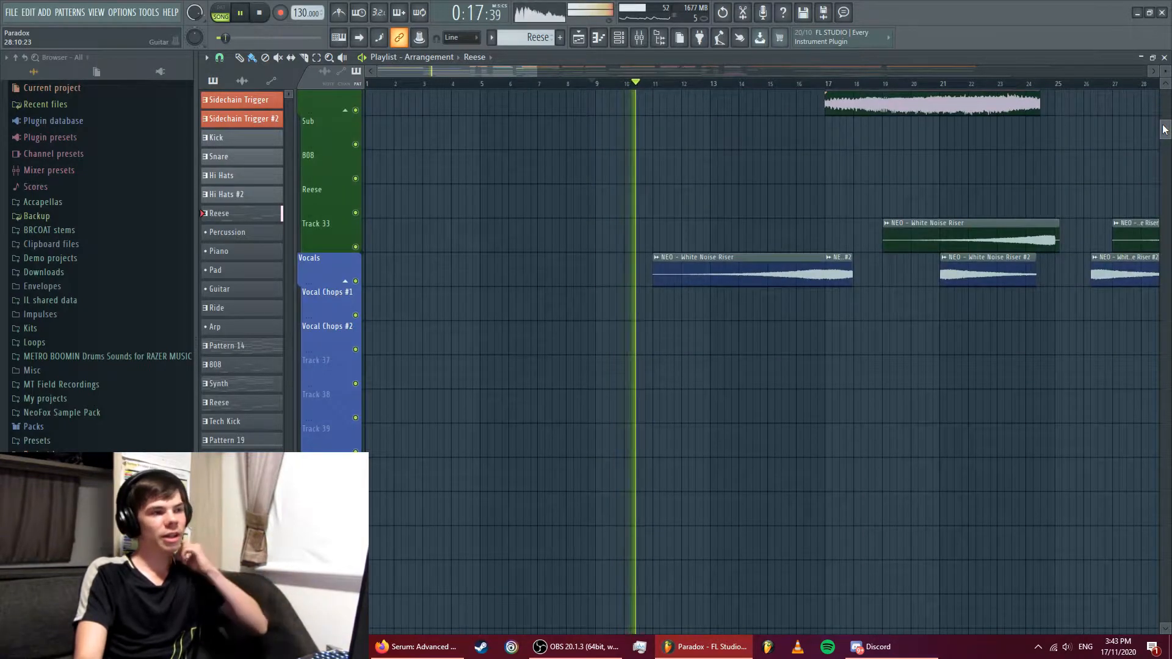
scroll(1155, 83, down, 10)
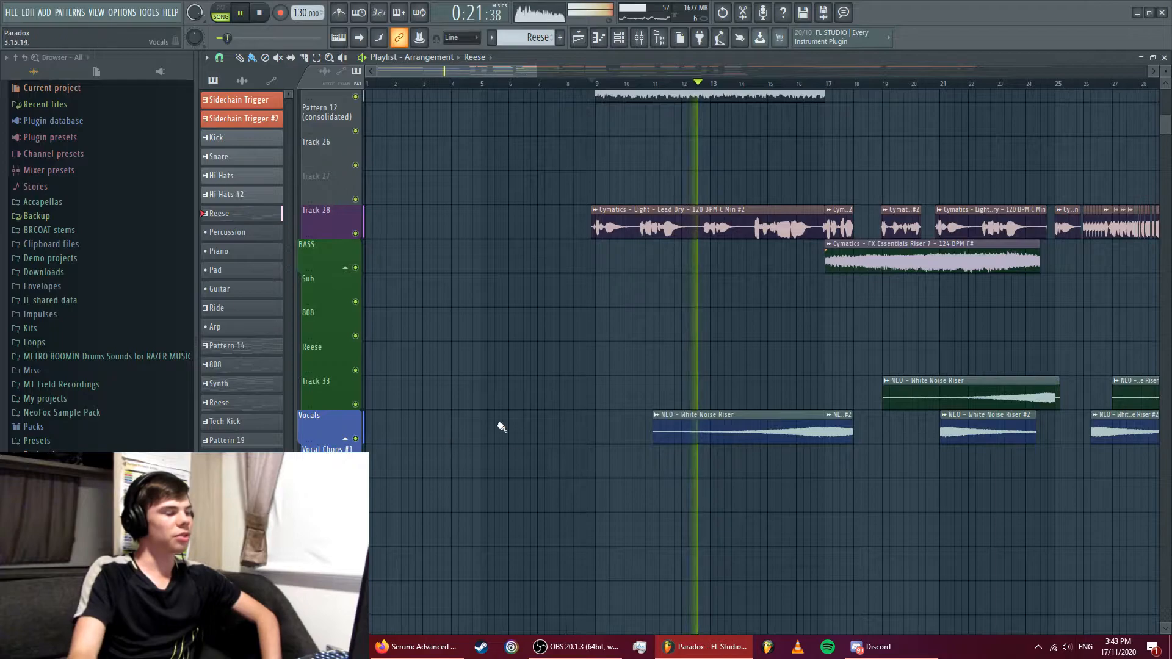
drag(516, 71, 581, 72)
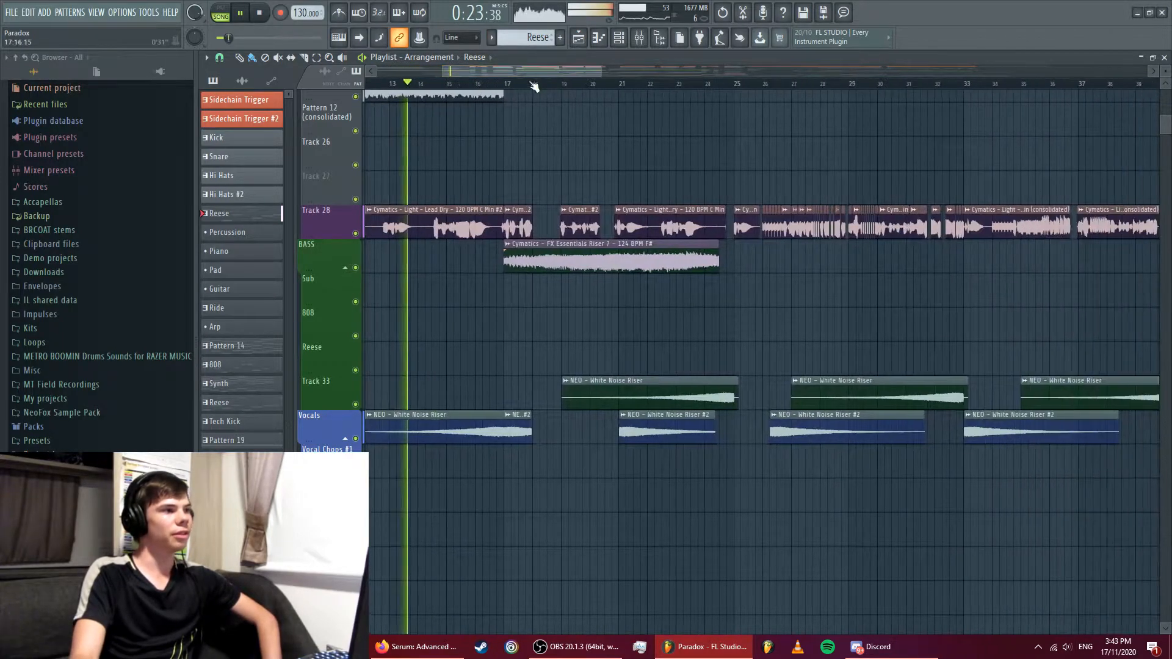
click(533, 83)
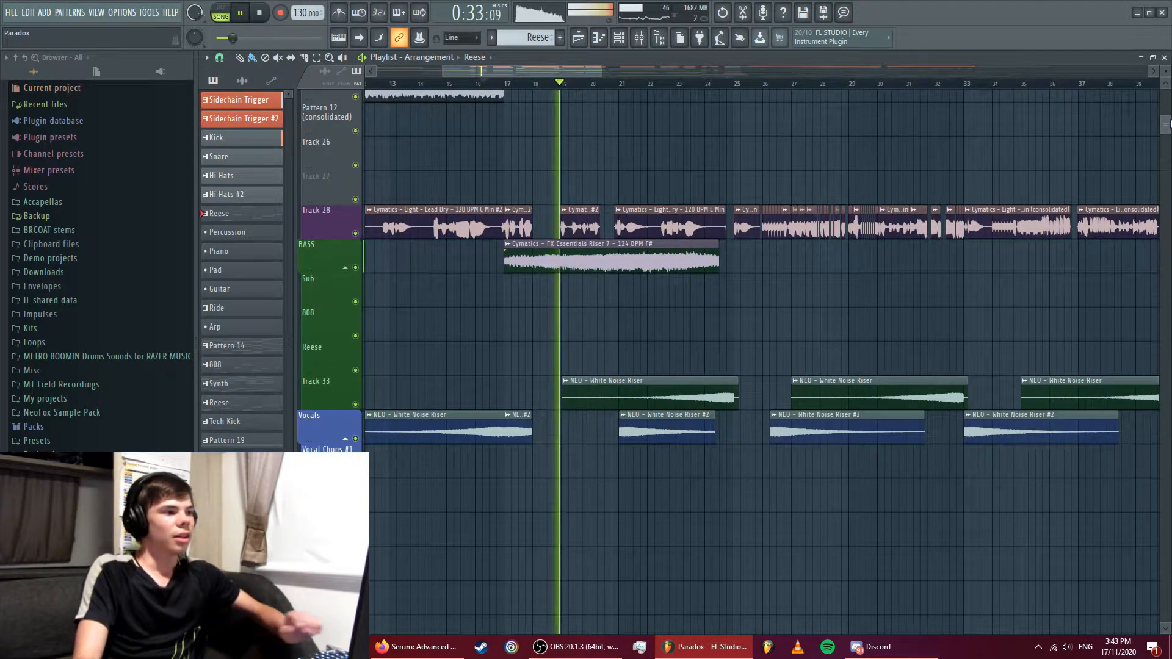
scroll(1167, 116, up, 7)
key(space)
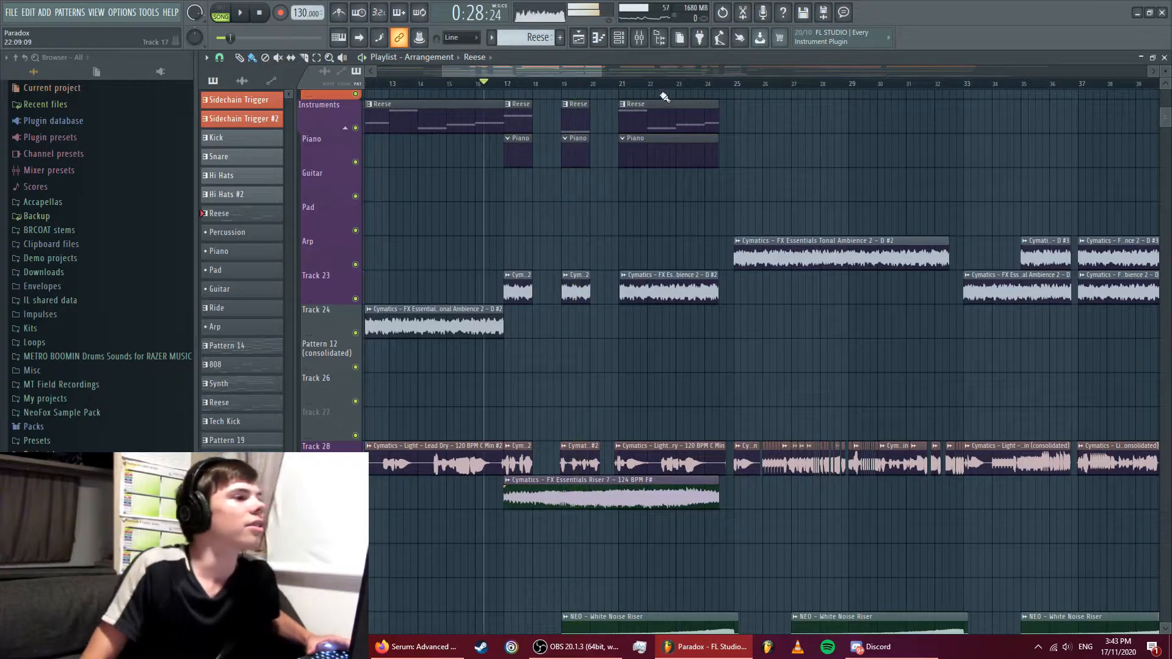
- Show the drum tracks from bar 17 onward and play the start of that section with all tracks active
drag(598, 70, 525, 72)
scroll(1150, 107, up, 8)
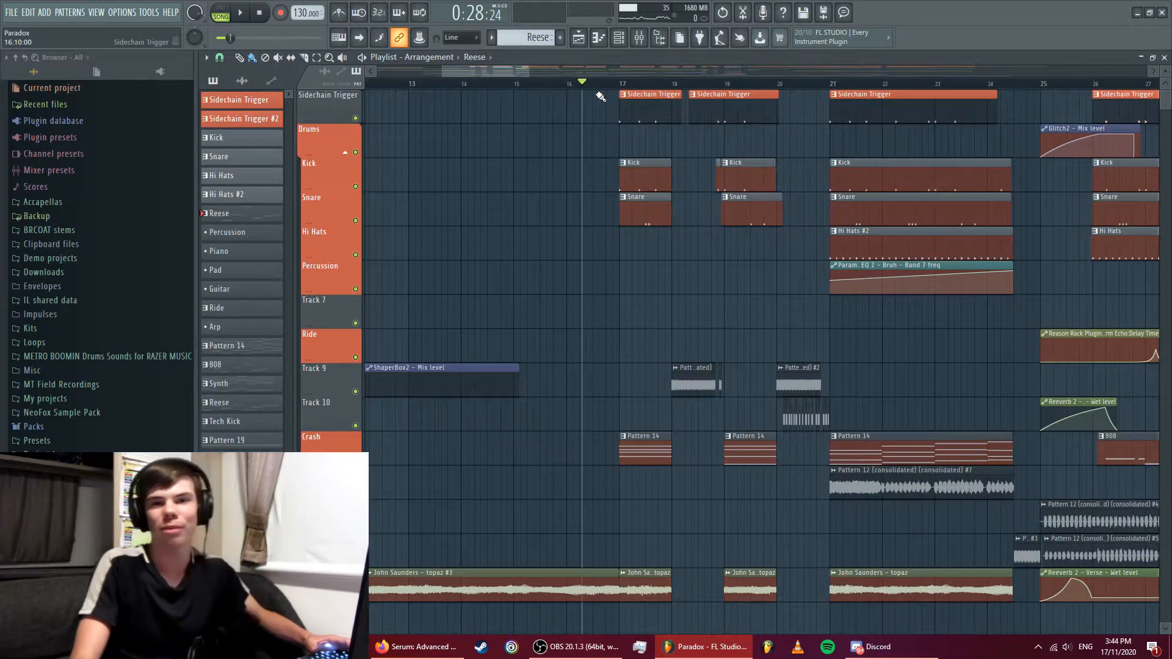
key(space)
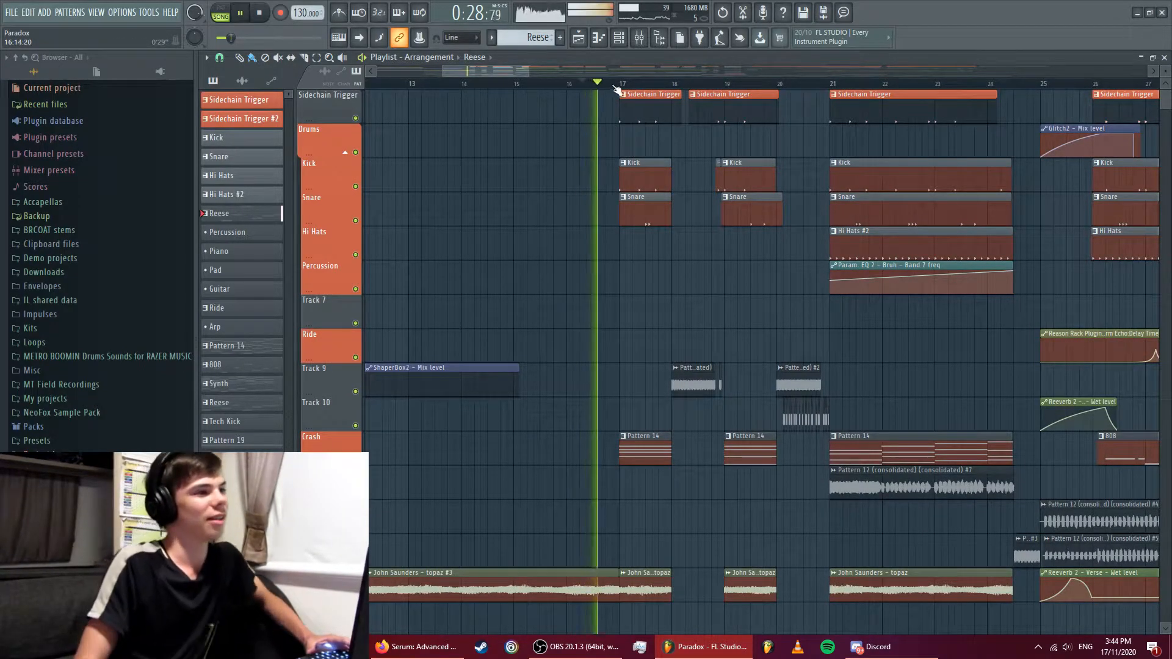
key(space)
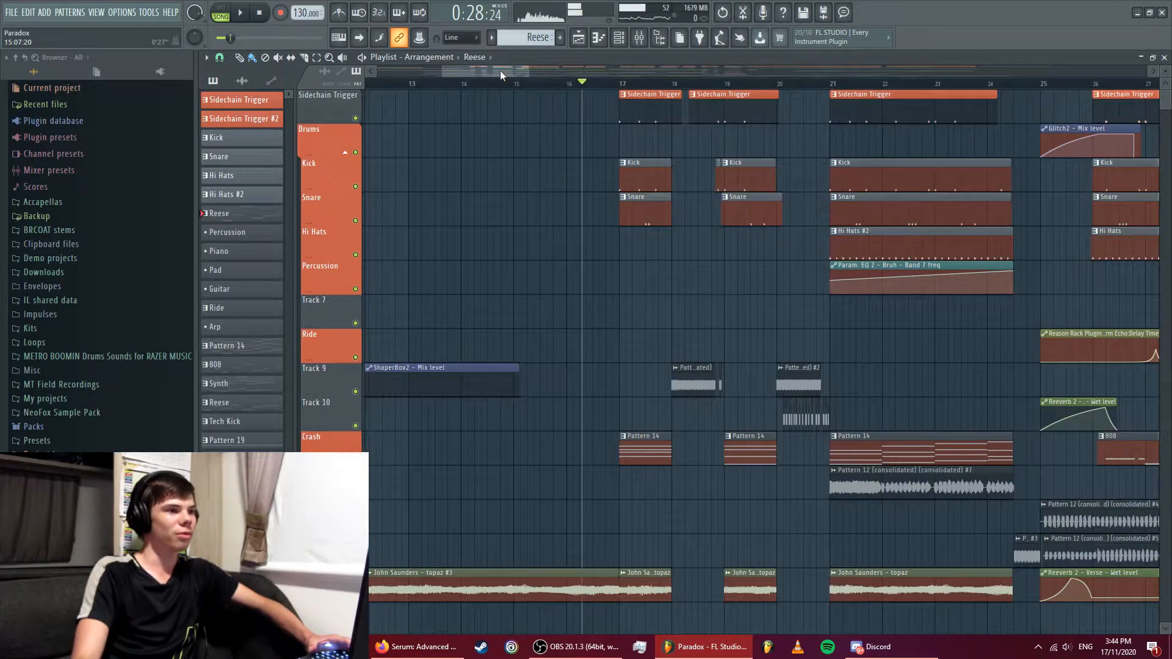
mouse_move(500, 71)
mouse_down()
mouse_move(529, 68)
mouse_move(507, 73)
mouse_up()
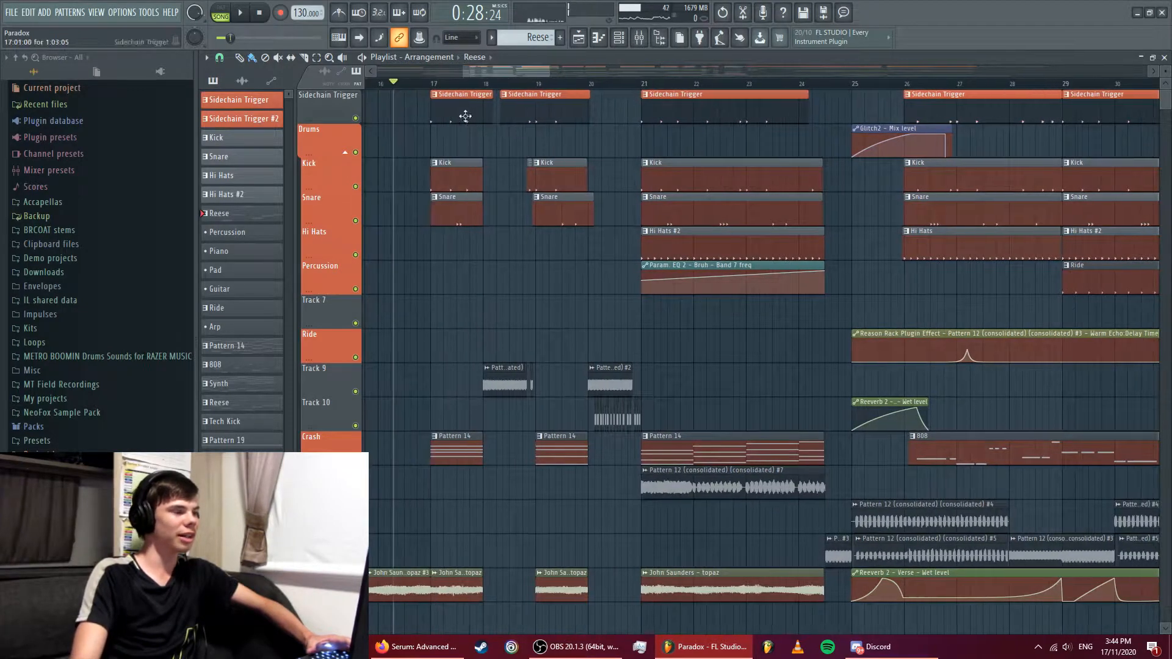
key(space)
click(428, 84)
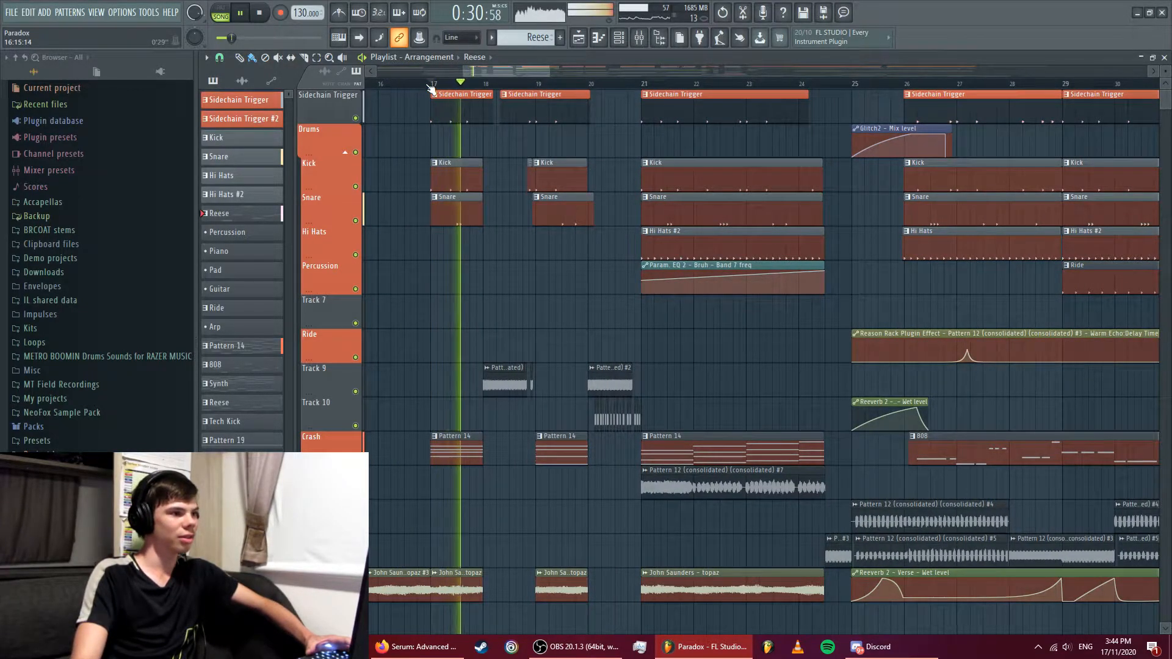
key(space)
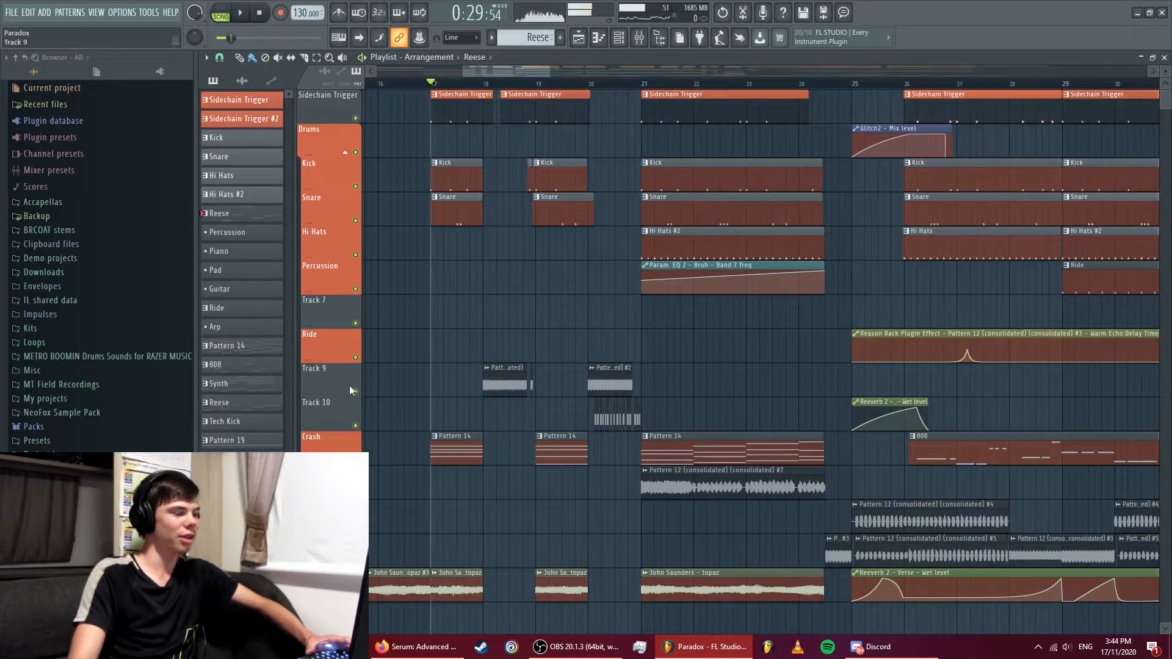
- Solo Track 9, play its consolidated clips together with Track 10, and restore all tracks
right_click(356, 391)
click(476, 87)
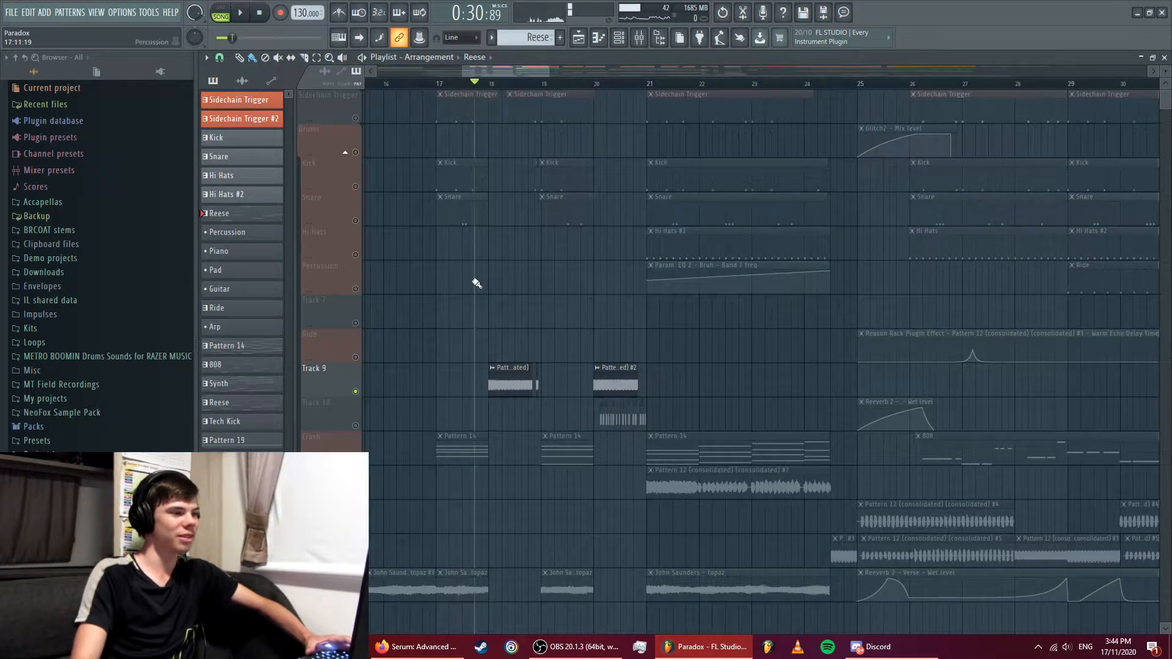
key(space)
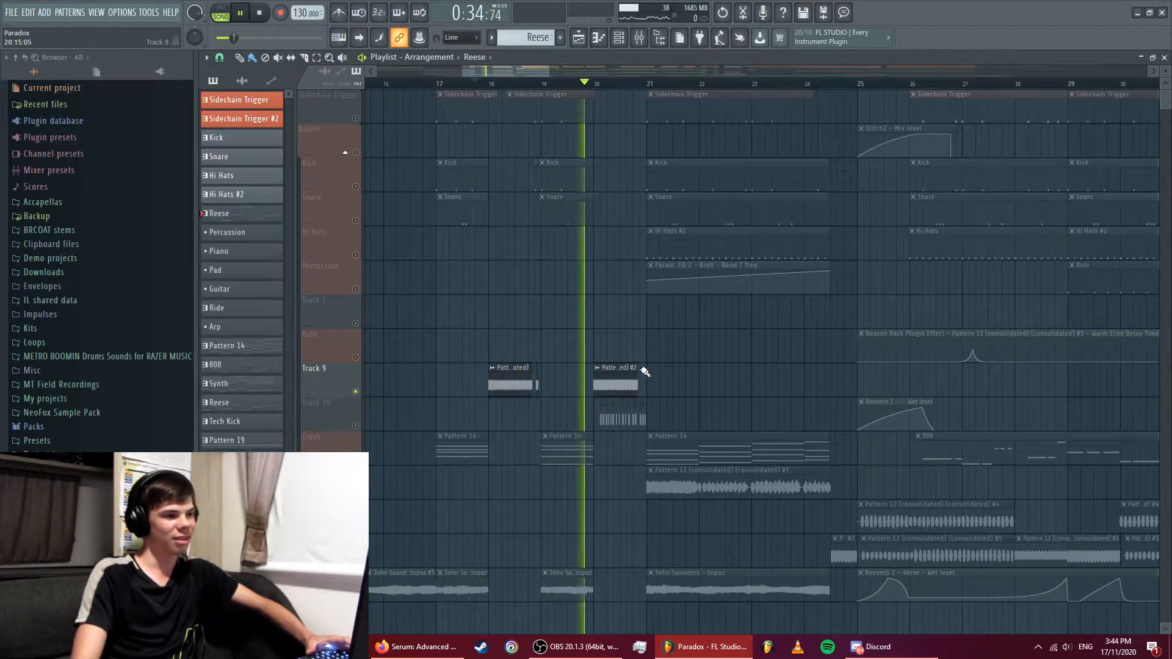
click(355, 425)
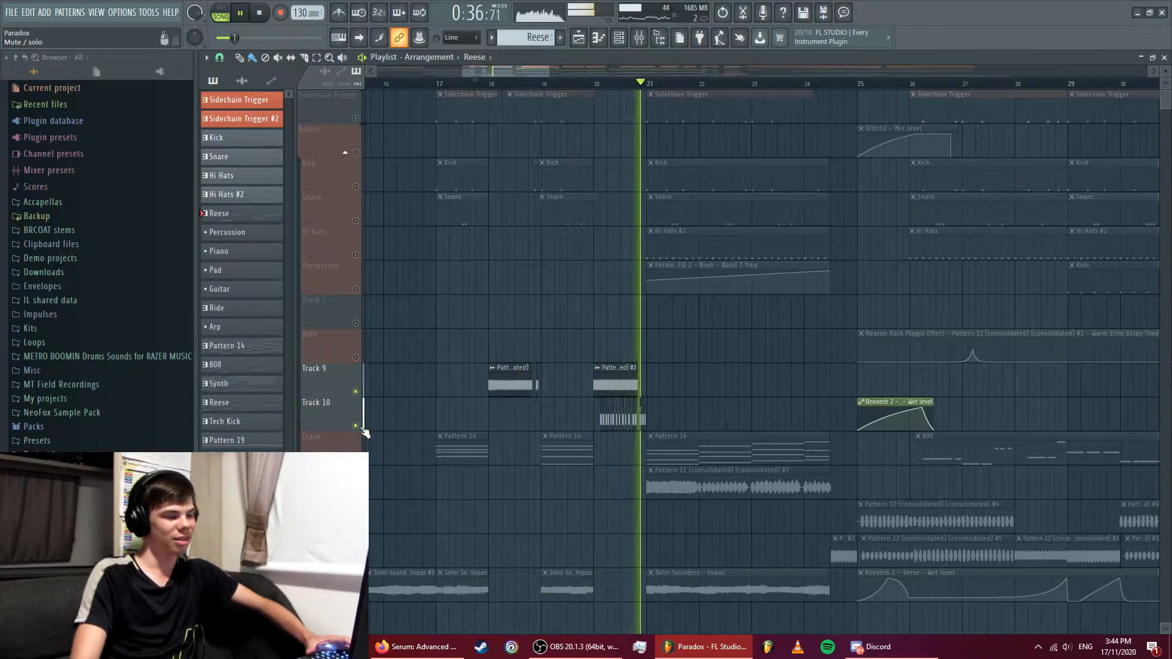
key(space)
right_click(356, 425)
right_click(356, 426)
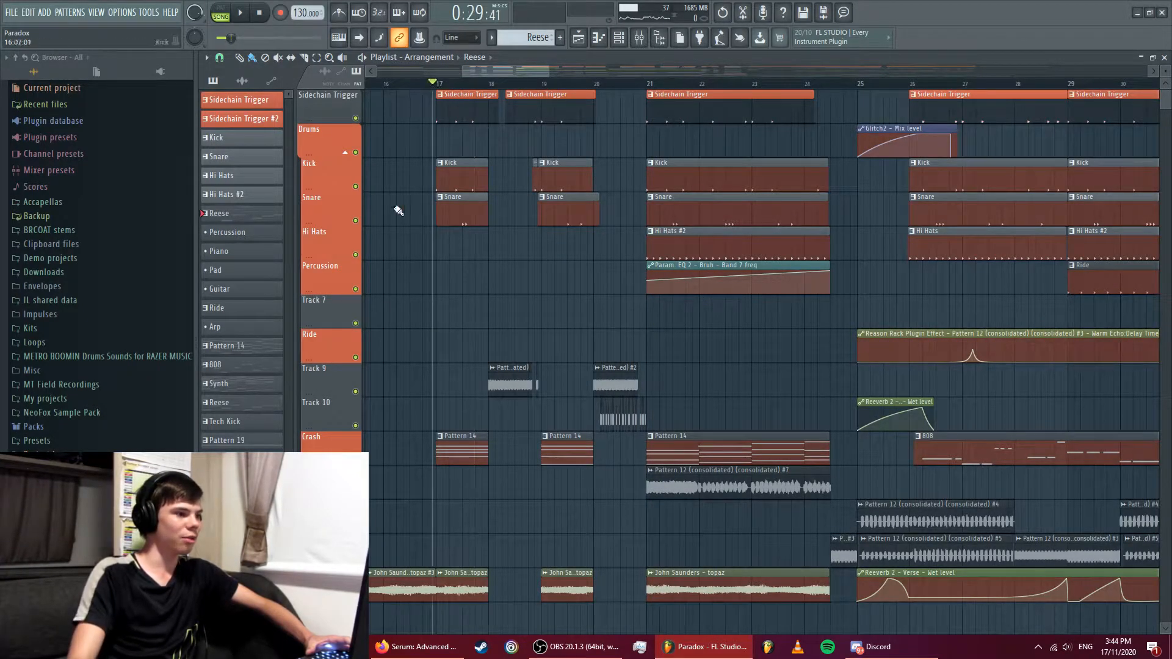
- Solo the Crash track and play its Pattern 14 clips from bar 17
right_click(356, 460)
key(space)
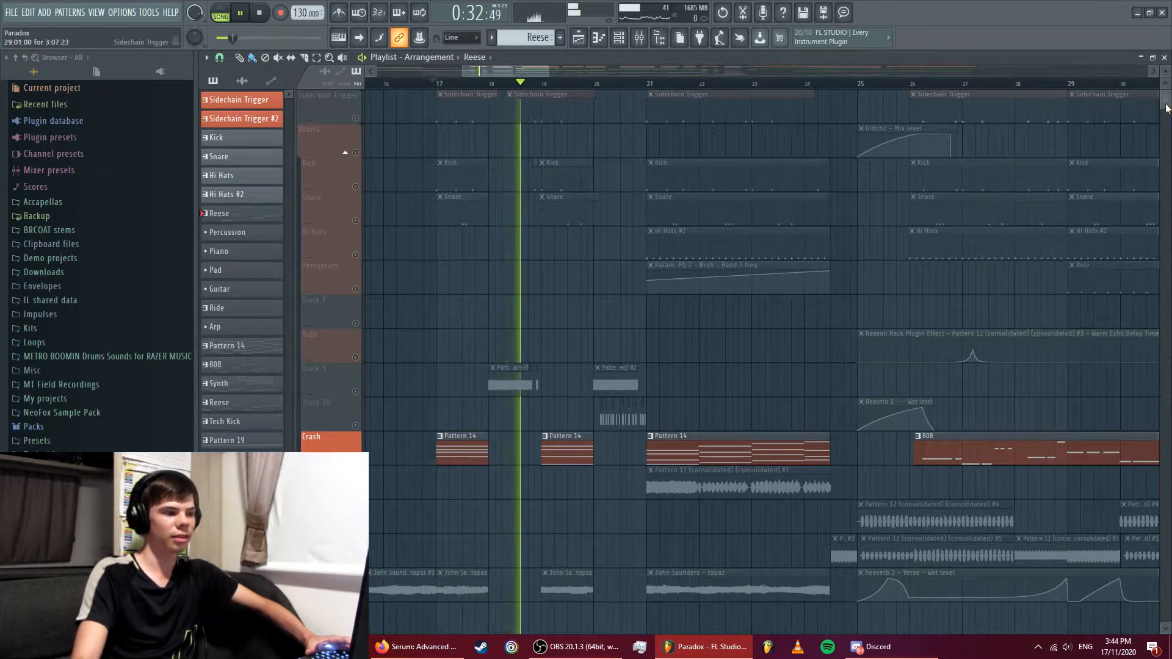
scroll(1163, 116, down, 3)
scroll(1164, 116, down, 5)
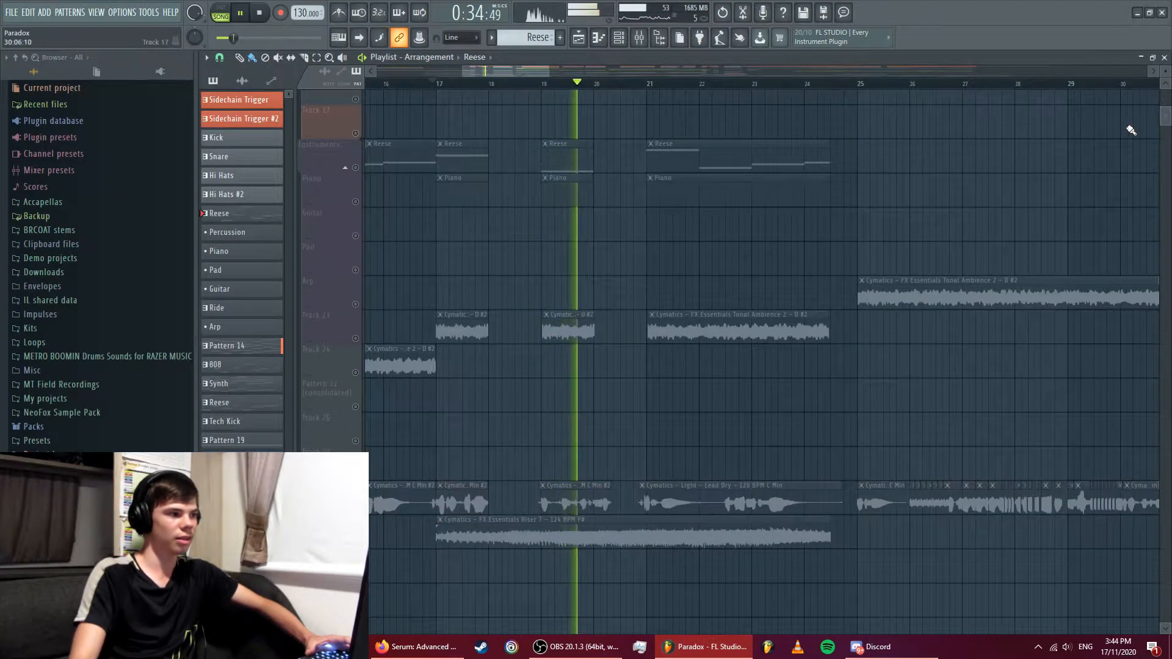
key(space)
- Solo Track 23, play its Tonal Ambience clips together with the FX Essentials Riser 7 clip, and unsolo the tracks
right_click(356, 339)
key(space)
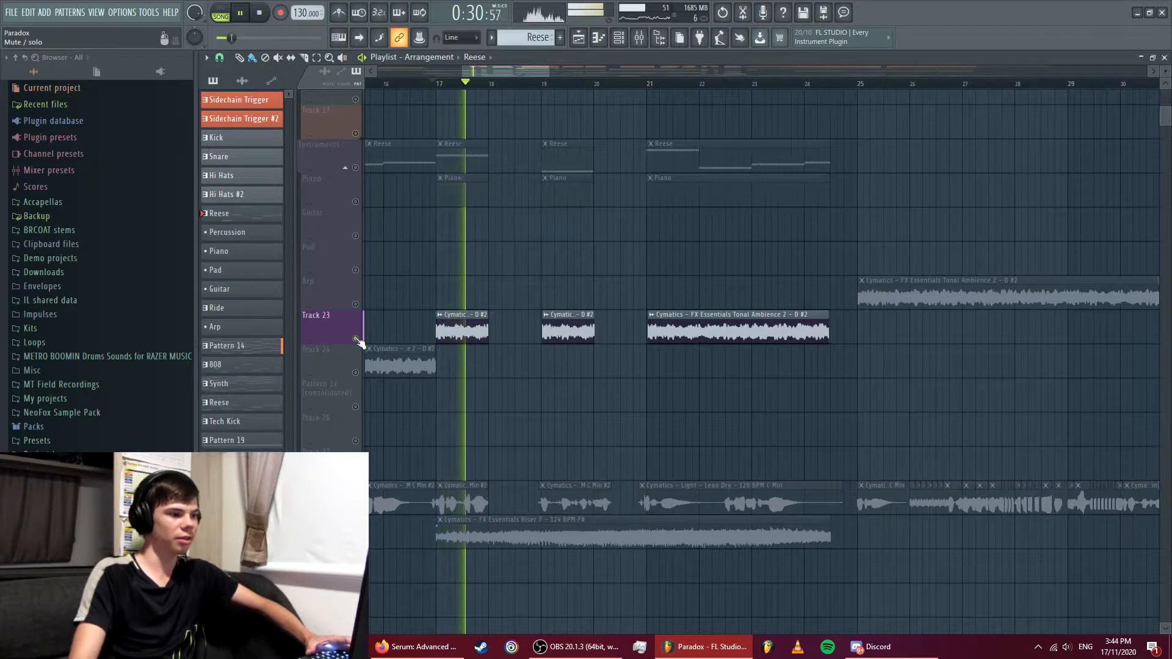
key(space)
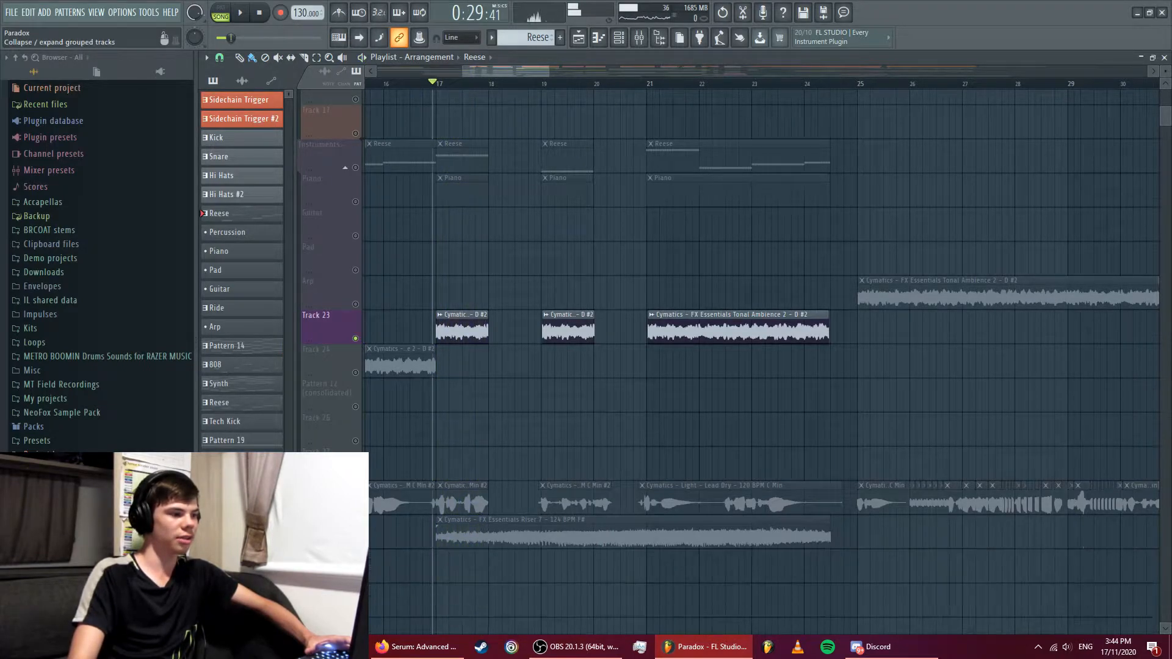
key(space)
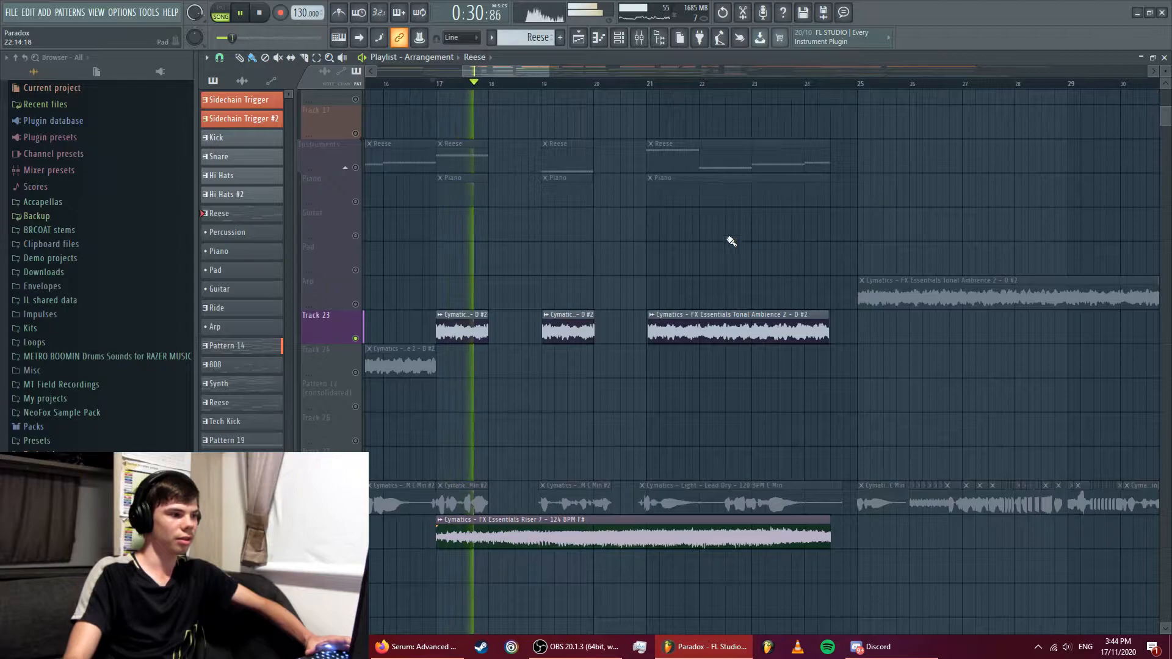
right_click(355, 509)
right_click(355, 509)
- Play the full mix from bar 17 through bar 21 and look over the drum and instrument tracks
key(space)
key(space)
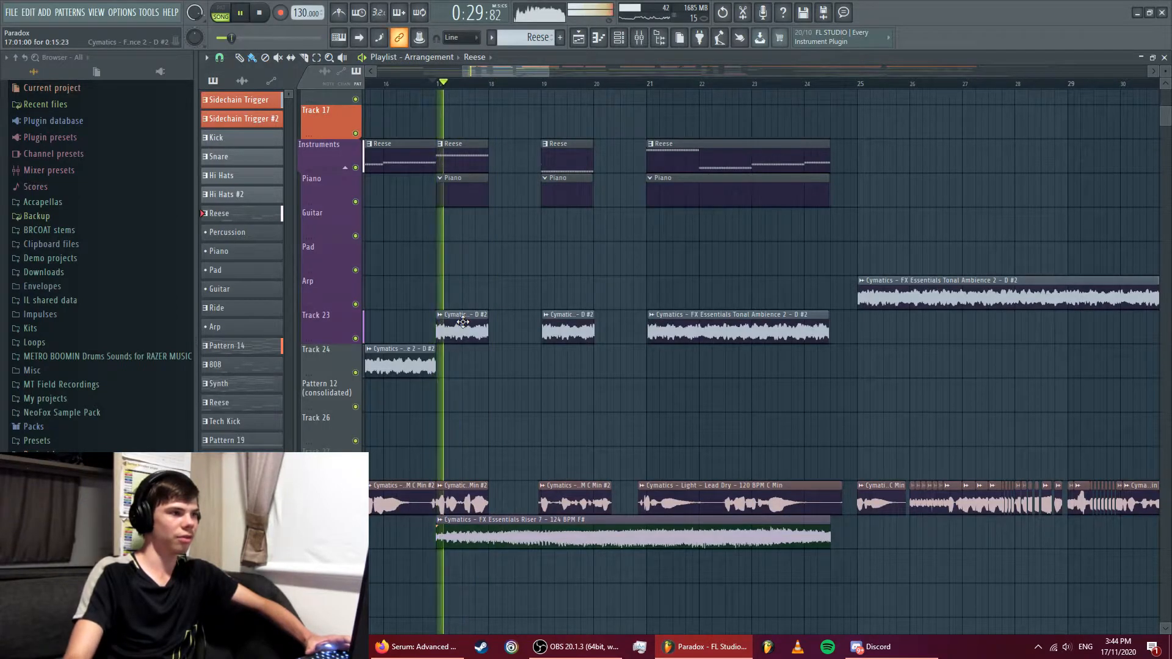
drag(1166, 121, 1171, 104)
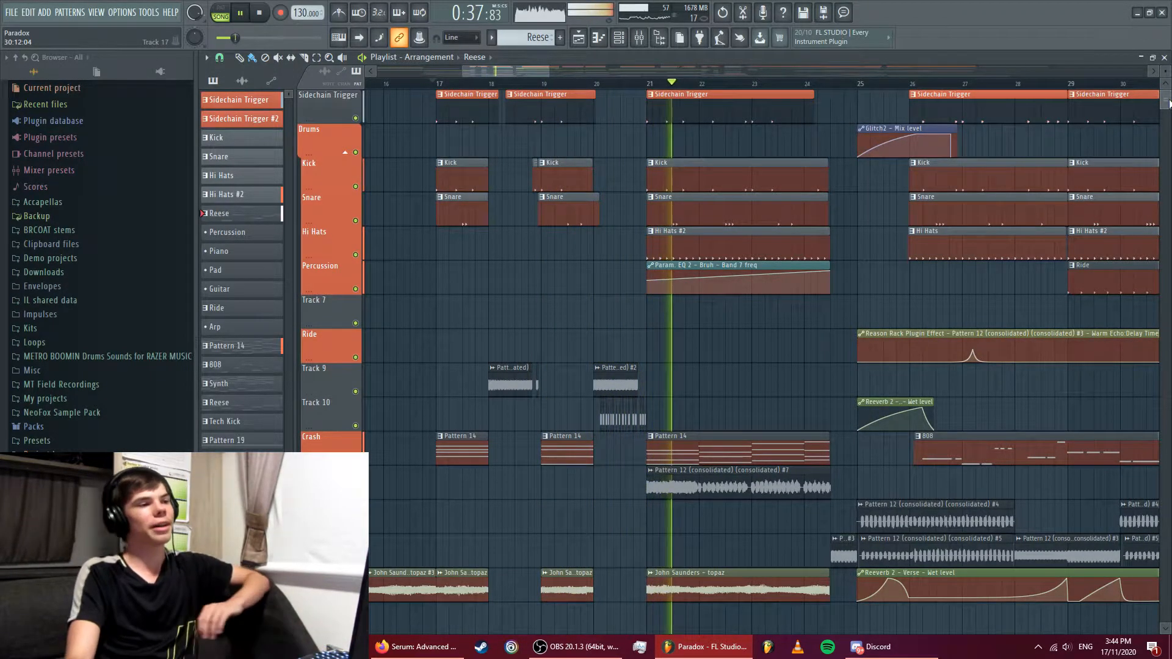
drag(1168, 105, 1169, 113)
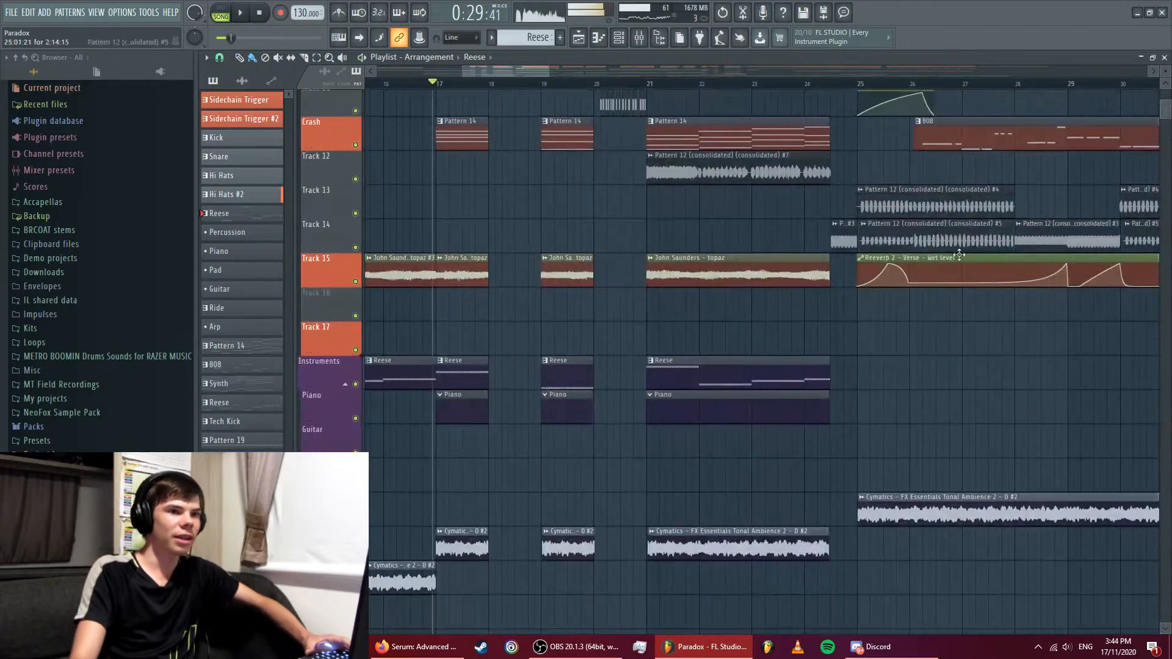
drag(1170, 113, 1170, 101)
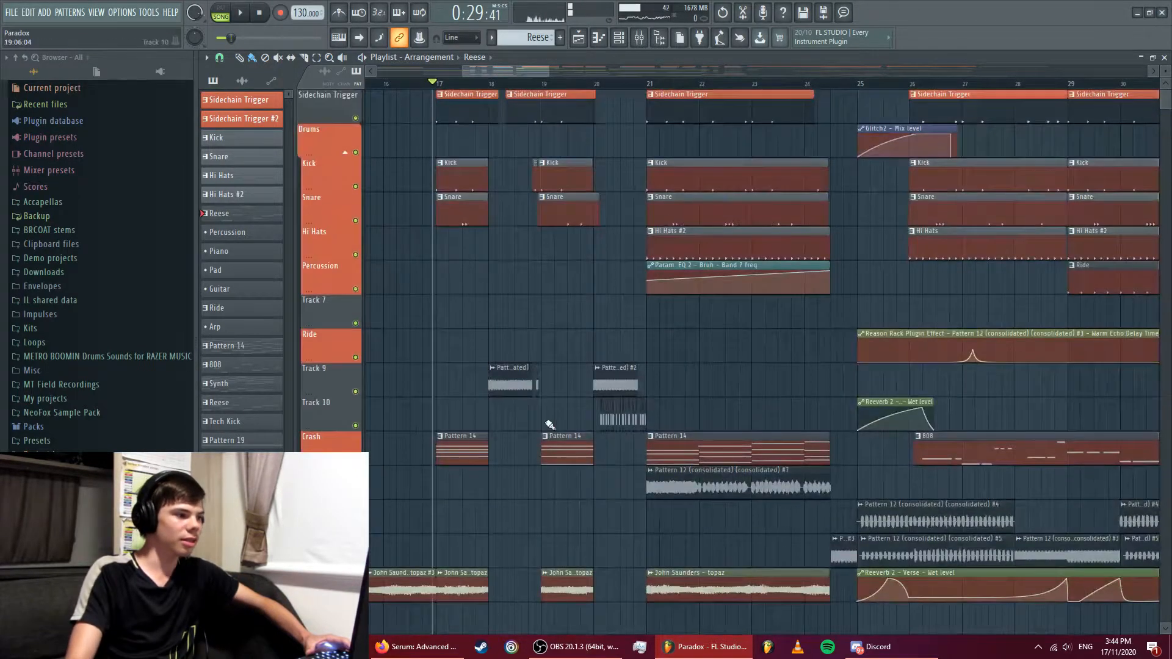
- Solo Track 12, play its Pattern 12 consolidated clip at bar 21, and include the Percussion track's Param. EQ 2 automation
right_click(357, 494)
key(space)
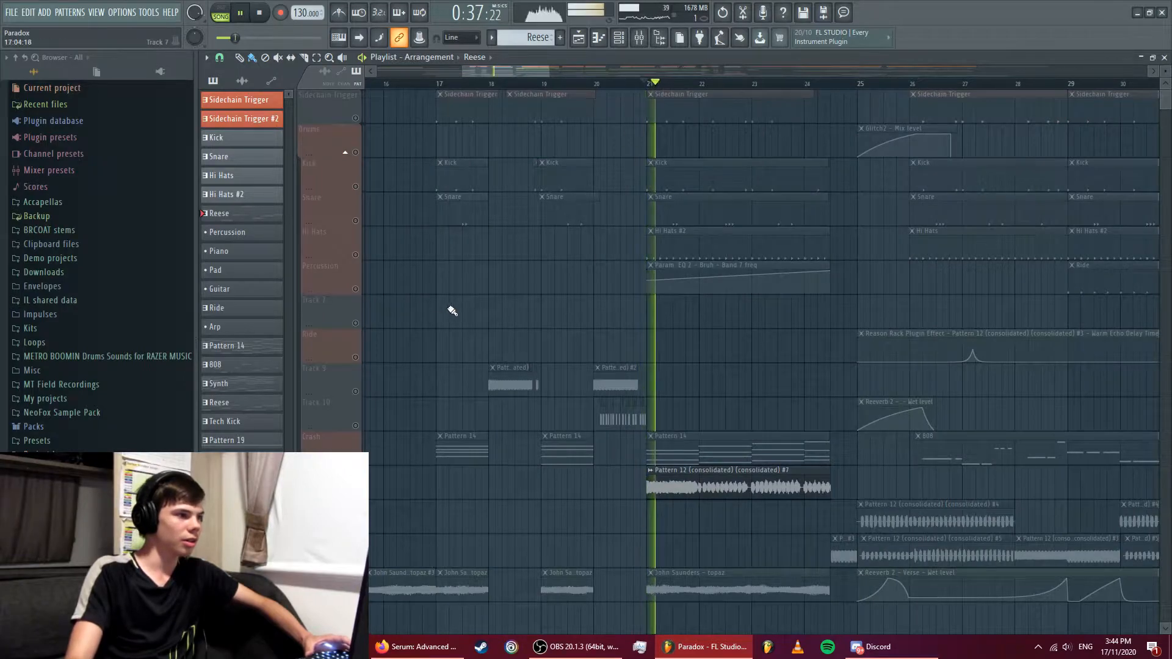
right_click(355, 288)
key(space)
key(space)
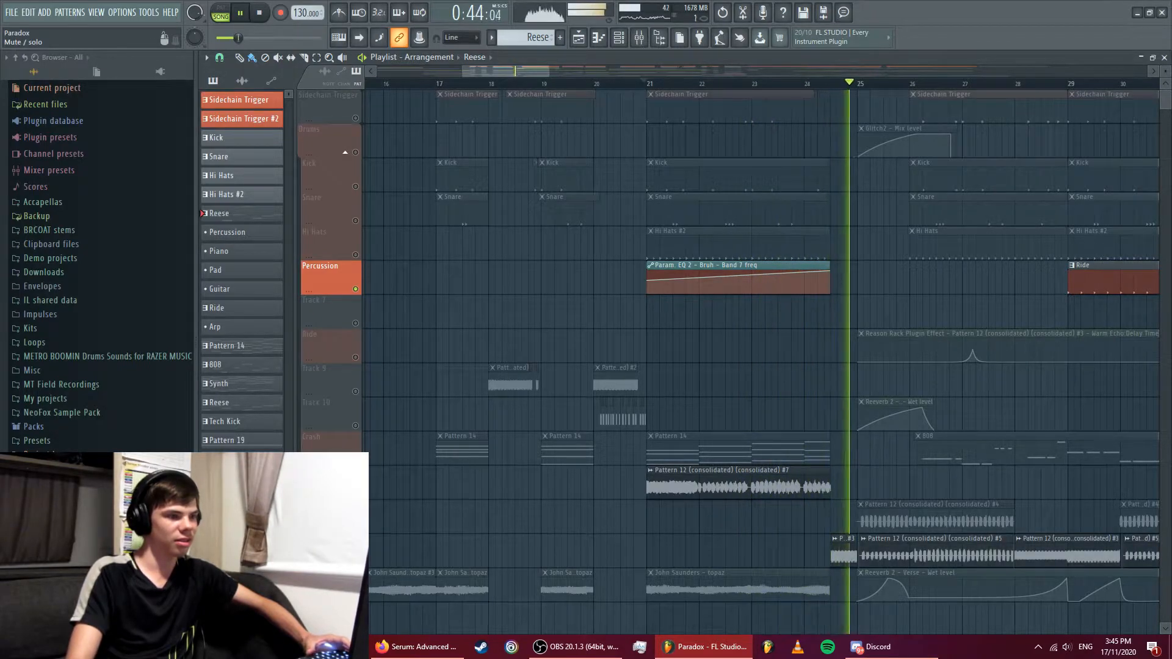
- Unsolo the tracks and play the full mix into the section at bar 25
right_click(356, 562)
right_click(356, 562)
key(space)
key(space)
mouse_move(1165, 101)
mouse_down()
mouse_move(1164, 136)
mouse_move(1166, 118)
mouse_up()
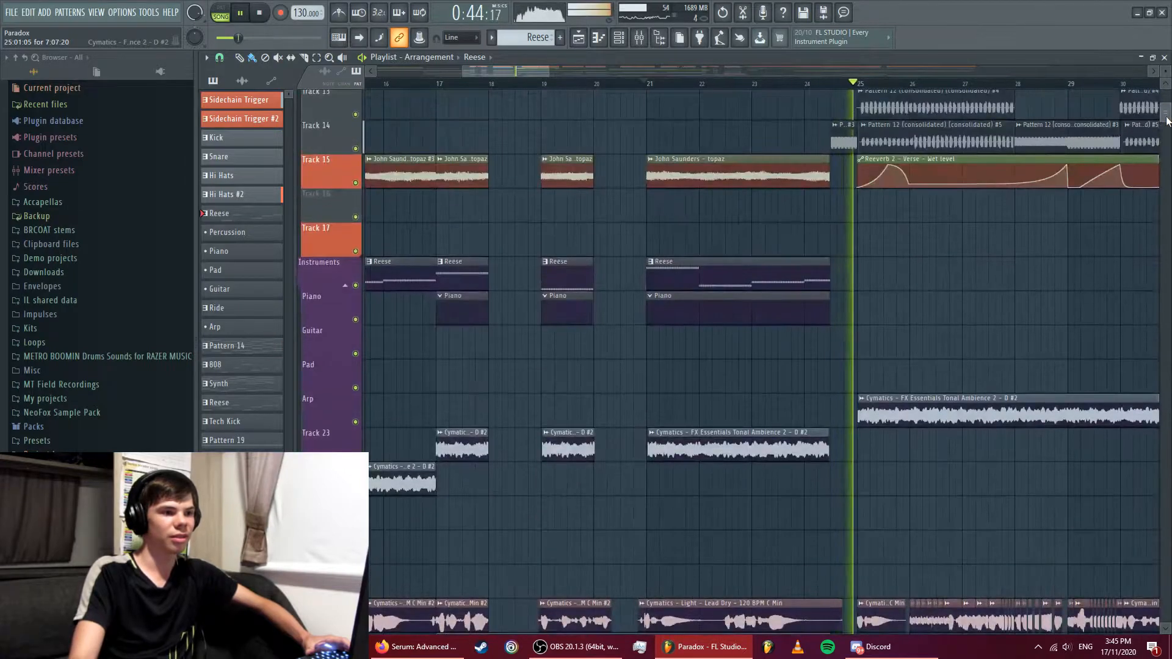
key(space)
- Solo Tracks 13 and 14 and play their consolidated Pattern 12 clips from just before bar 25
mouse_move(548, 73)
mouse_down()
mouse_move(593, 74)
mouse_move(551, 76)
mouse_move(556, 89)
mouse_up()
scroll(744, 180, up, 8)
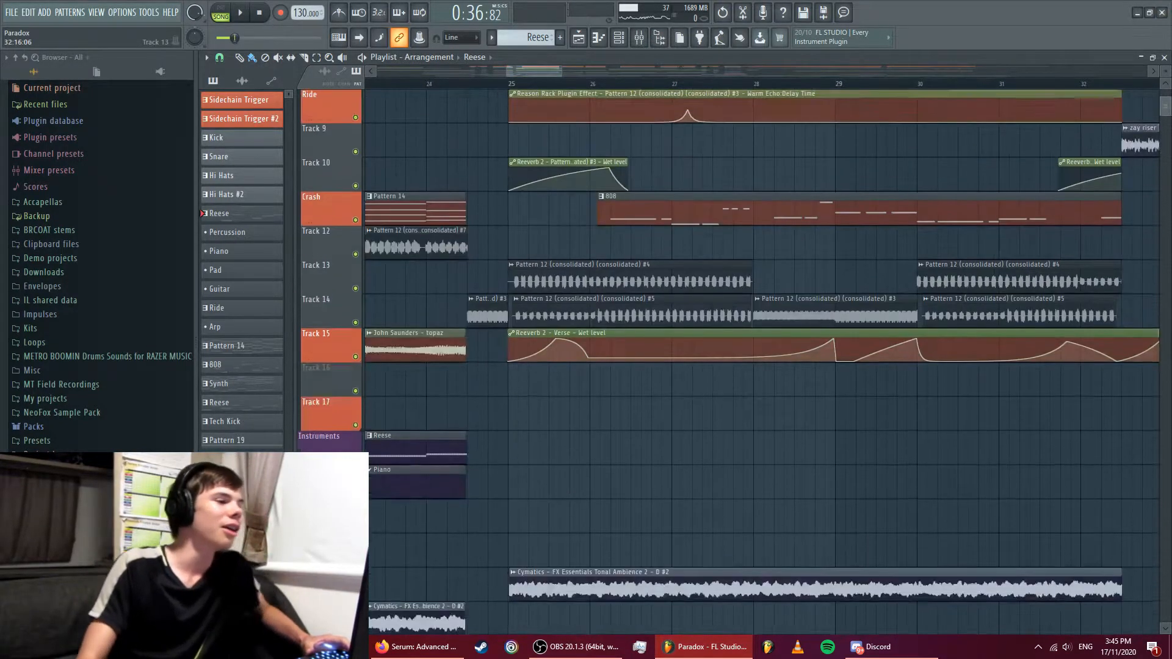
right_click(356, 409)
click(355, 444)
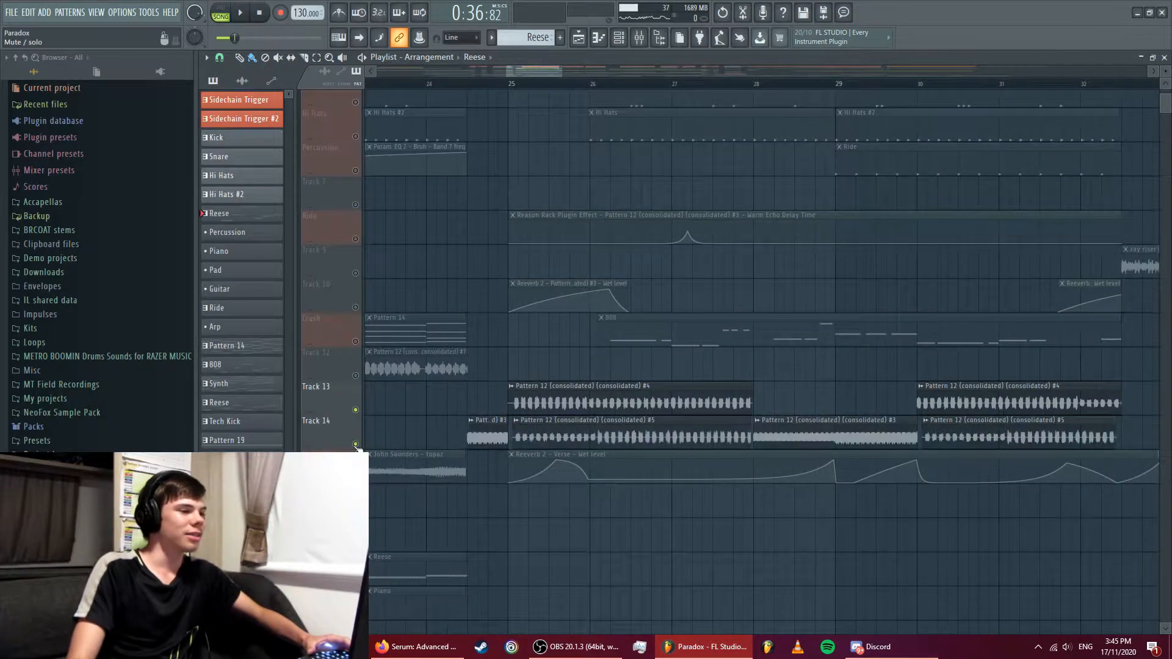
key(space)
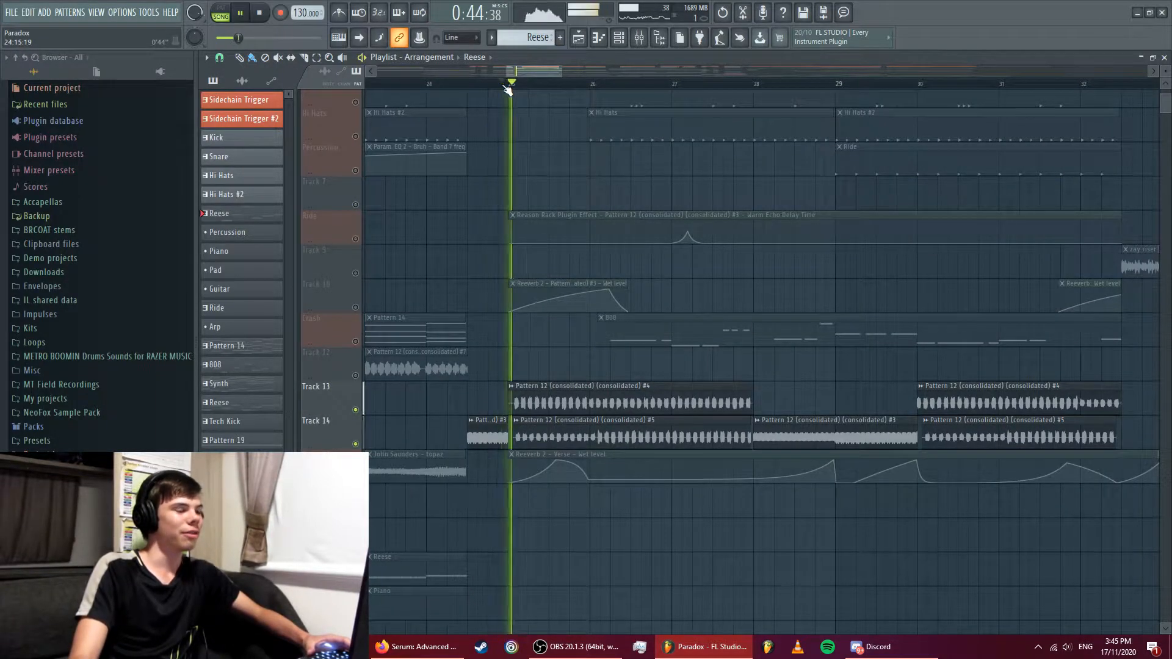
key(space)
drag(561, 71, 543, 71)
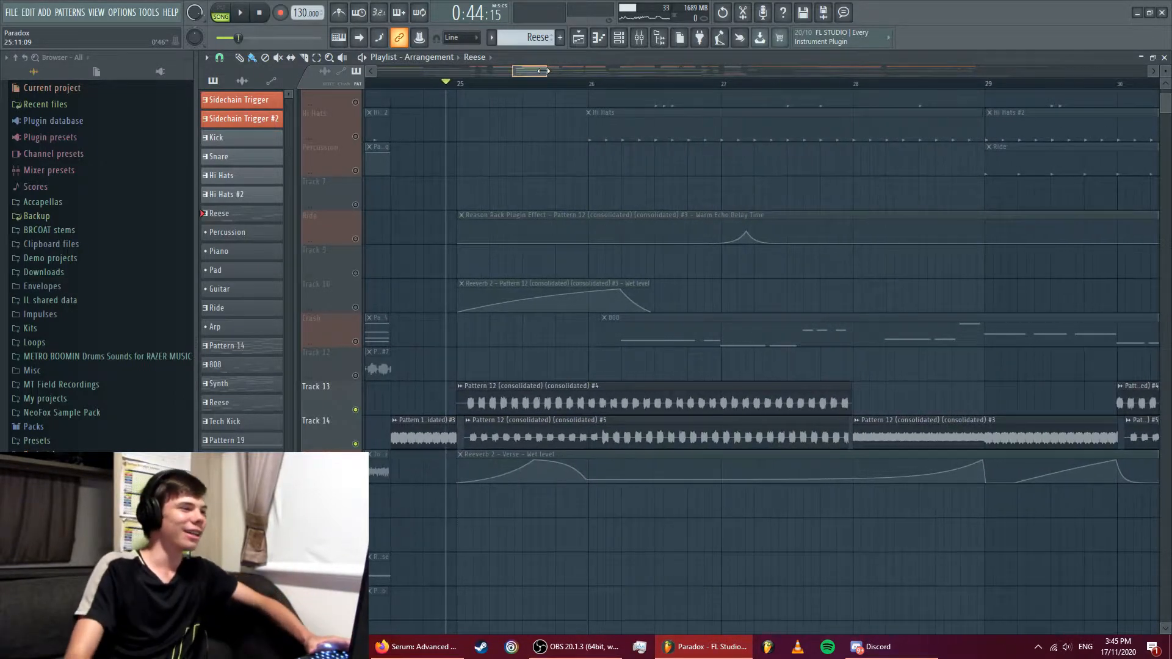
key(space)
key(space)
- Solo Track 13 alone, play it, and open the sample settings of its Pattern 12 (consolidated) (consolidated) #4 clip
right_click(356, 410)
key(space)
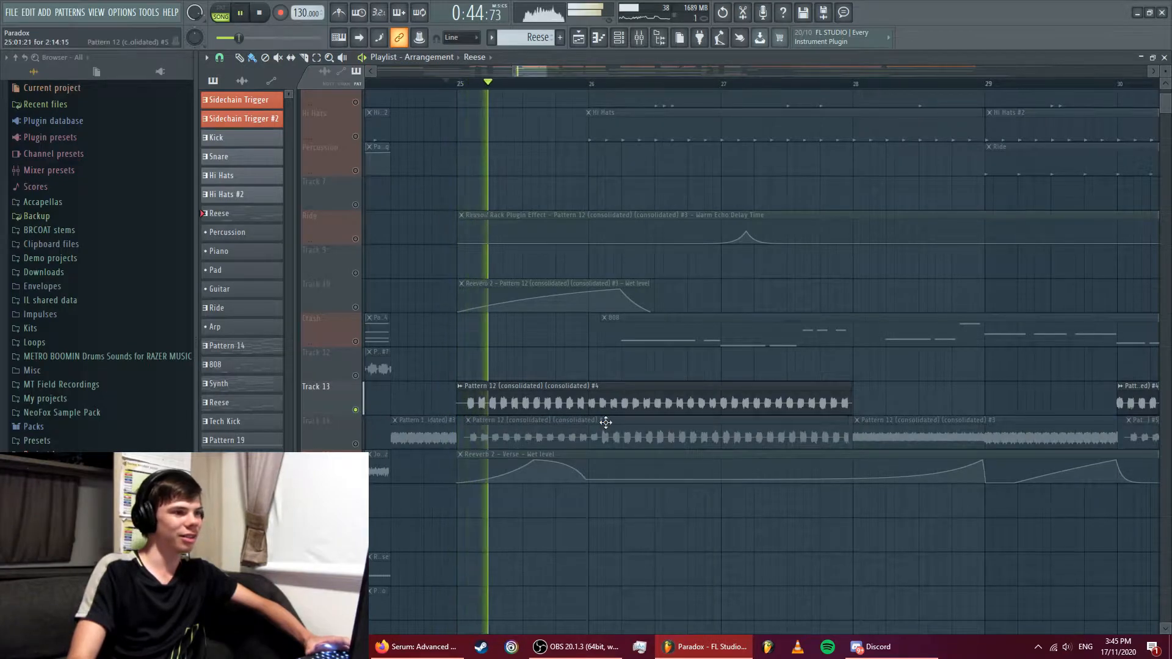
double_click(608, 424)
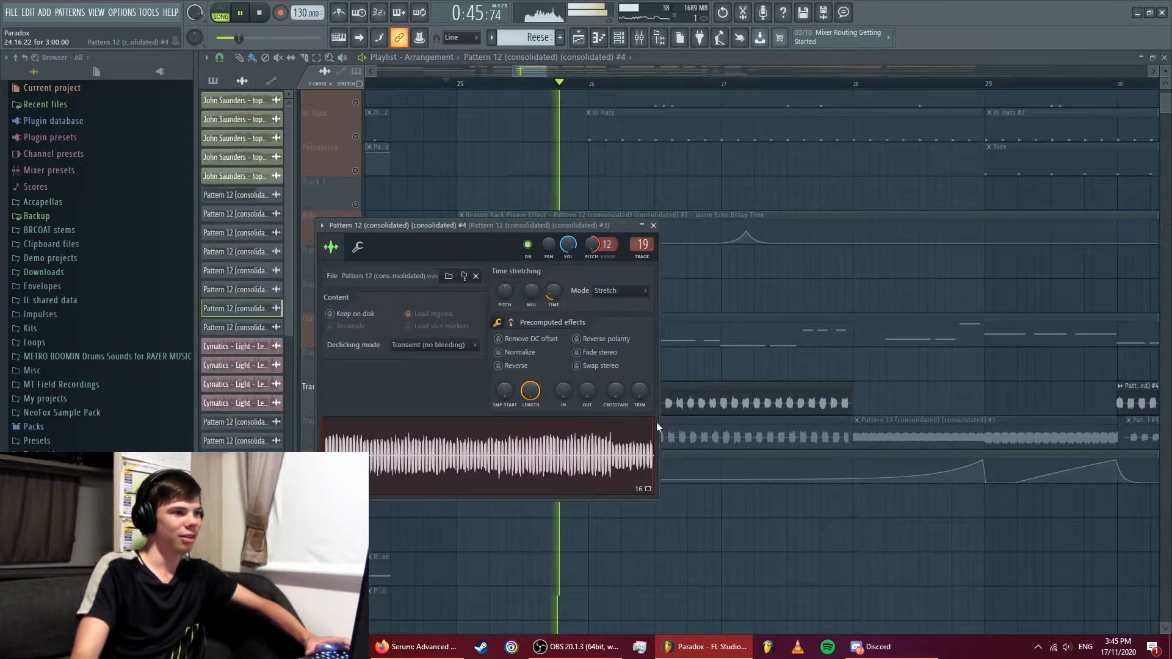
click(653, 225)
key(space)
double_click(557, 410)
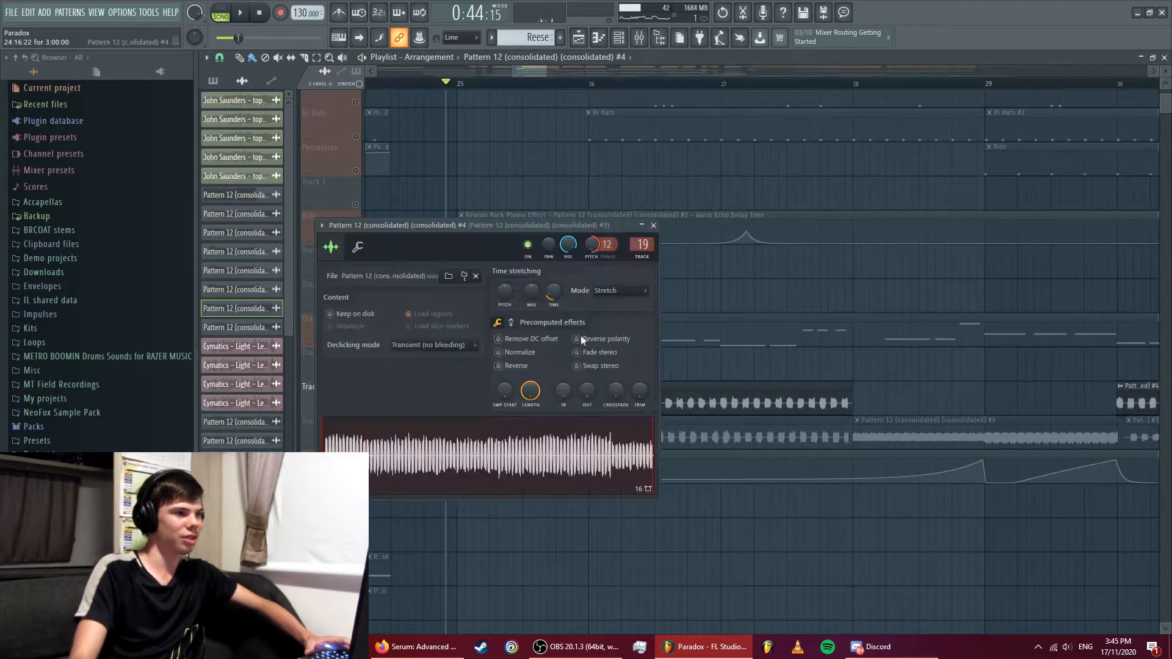
- Reset the #4 clip's channel pitch to 0 cents and play the clip
right_click(590, 257)
click(605, 255)
key(space)
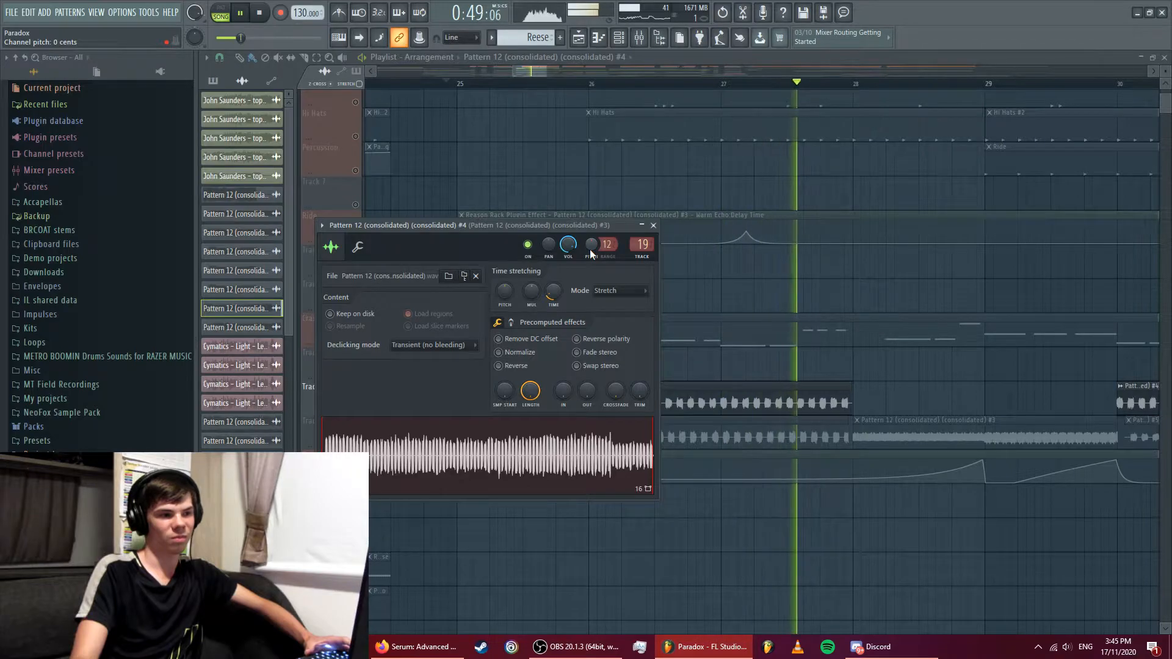
key(space)
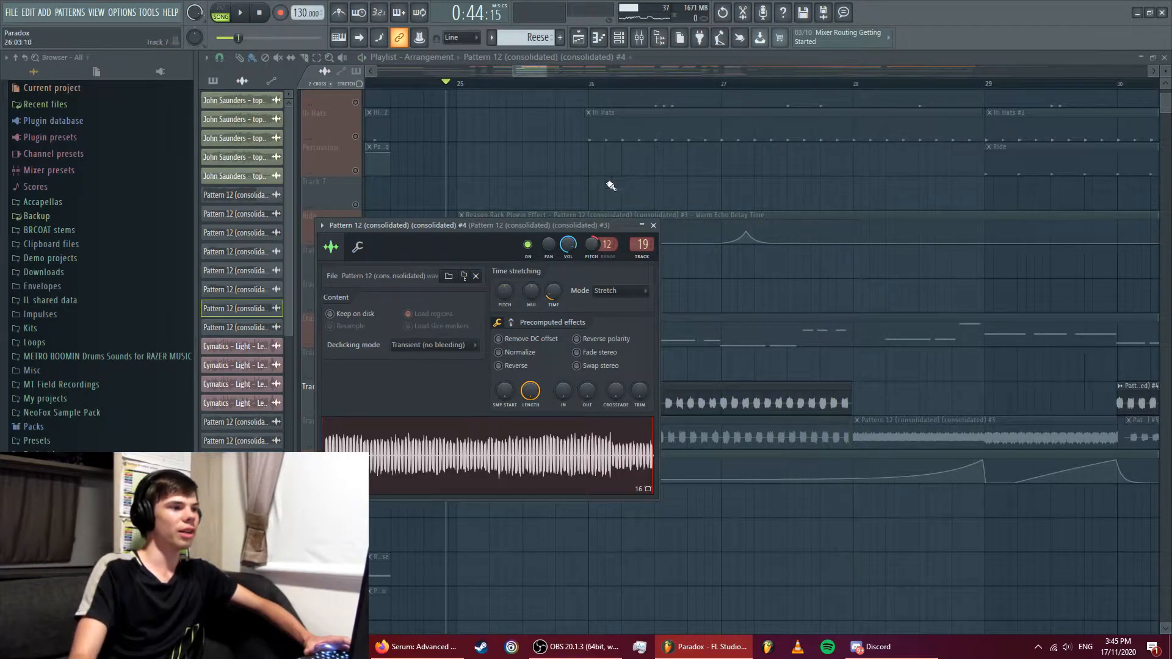
- Set the clip's channel pitch back to +1200 cents and close its sample settings
click(629, 203)
drag(591, 244, 600, 200)
right_click(672, 208)
double_click(638, 398)
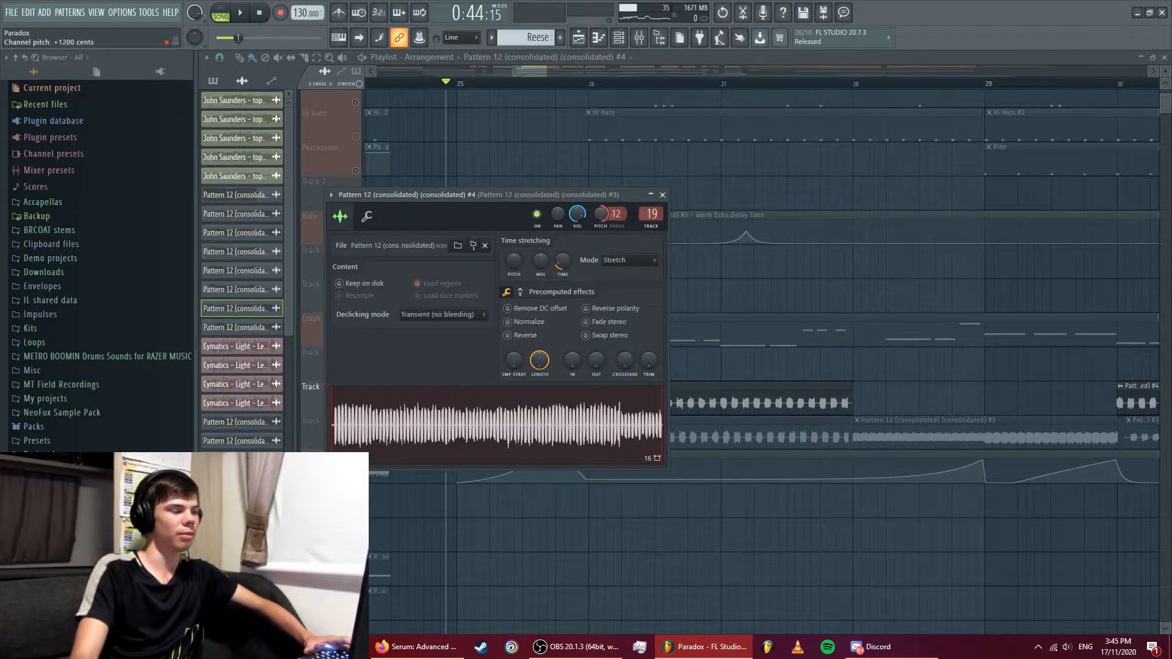
click(662, 195)
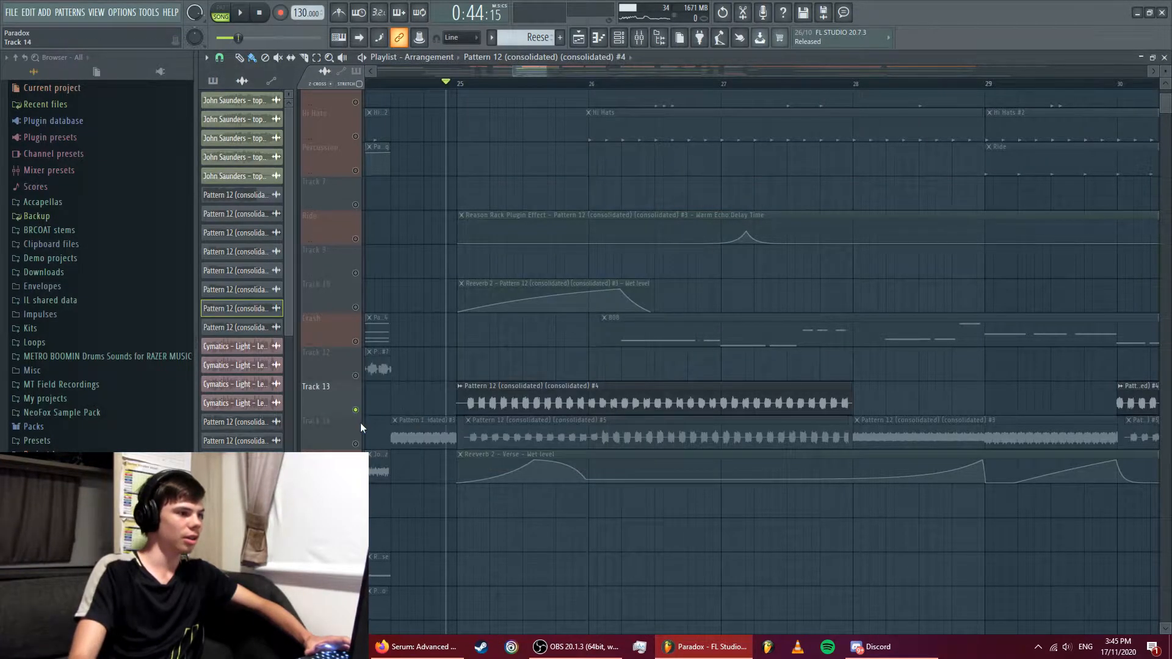
- Unsolo Track 13 and play the full mix briefly from bar 9, where the Reese begins
right_click(356, 410)
right_click(356, 409)
right_click(355, 410)
drag(517, 73, 470, 73)
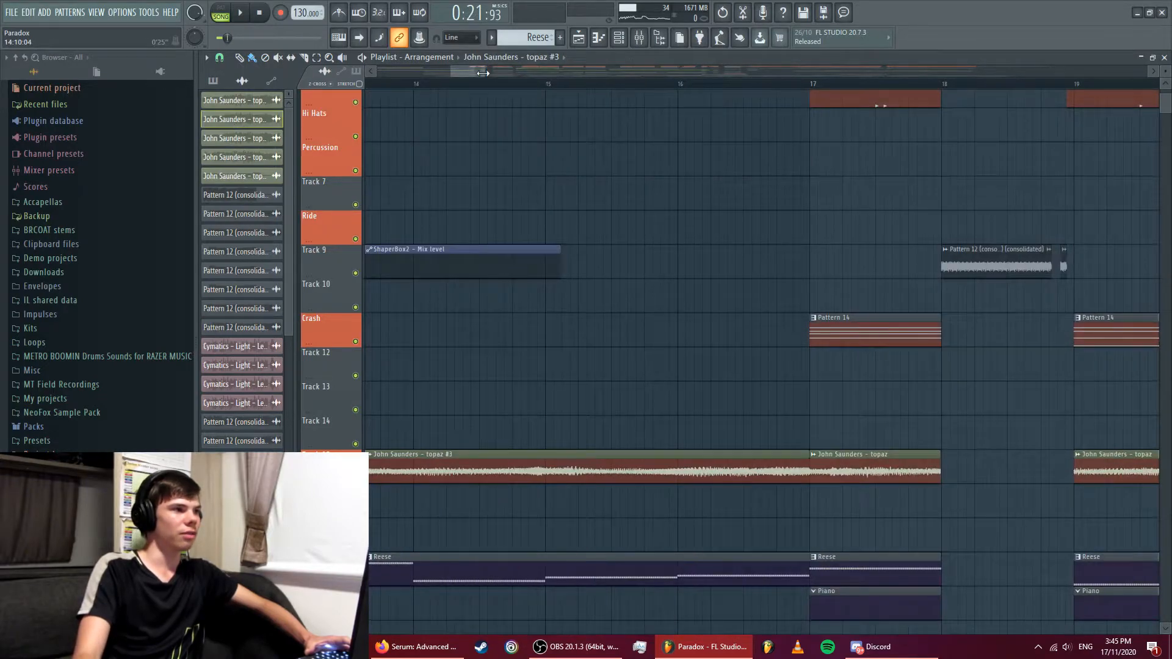
drag(482, 72, 398, 78)
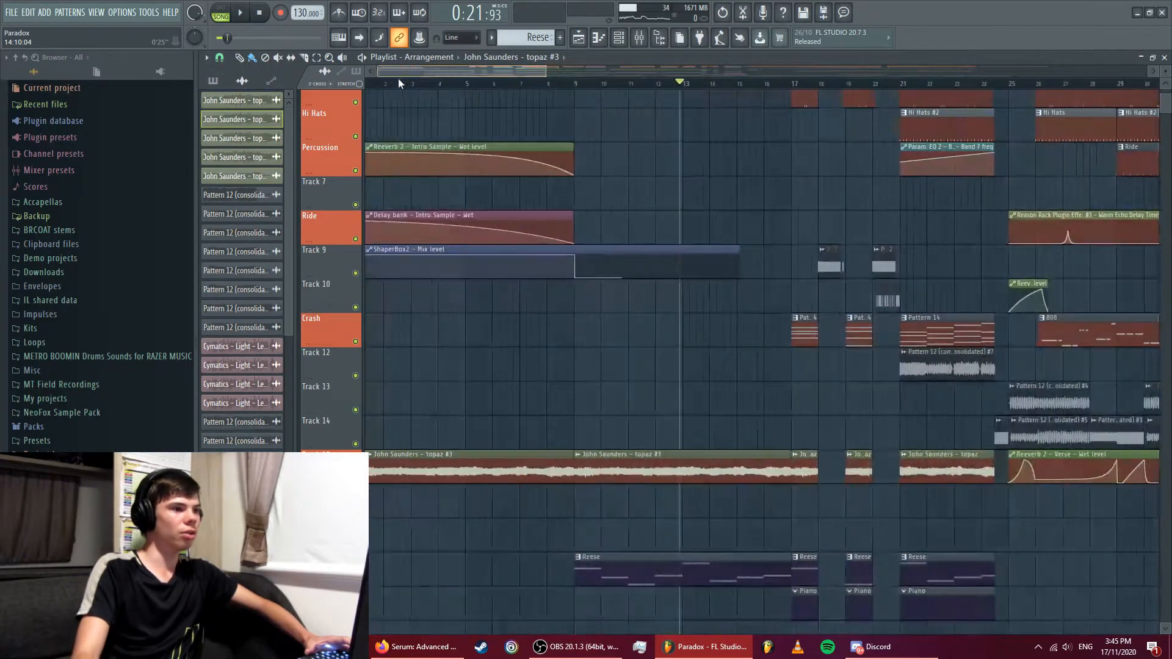
key(space)
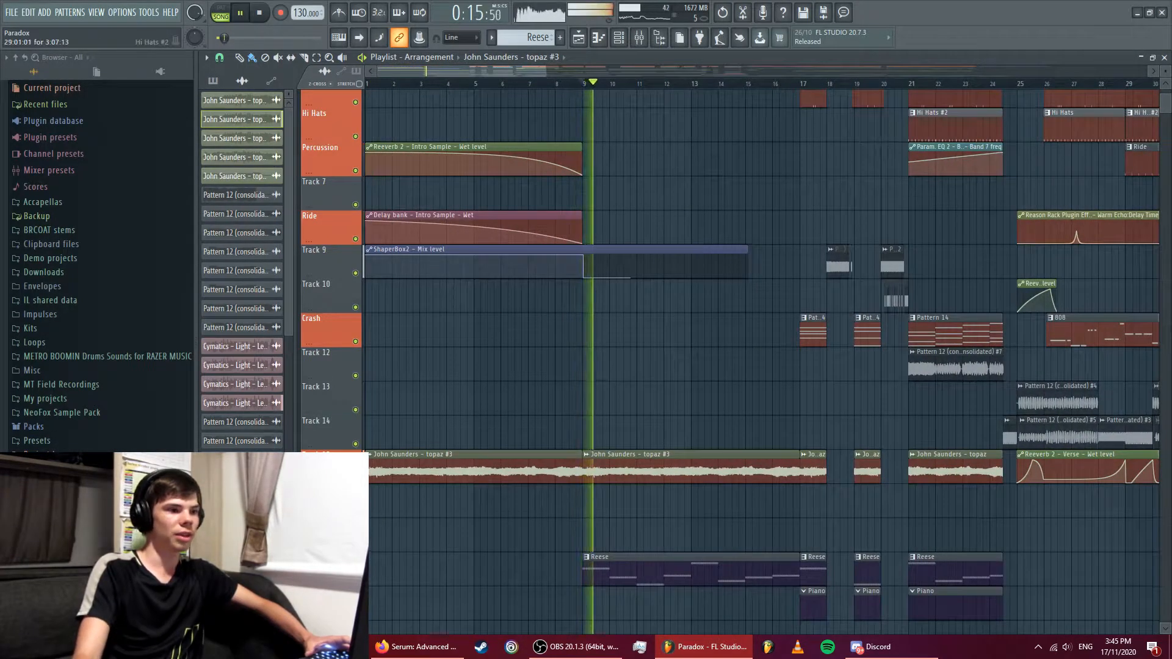
key(space)
- Mute the track holding the Cymatics - Light - Lead Dry clips and play the mix from bar 9
drag(1165, 108, 1155, 127)
scroll(626, 238, up, 3)
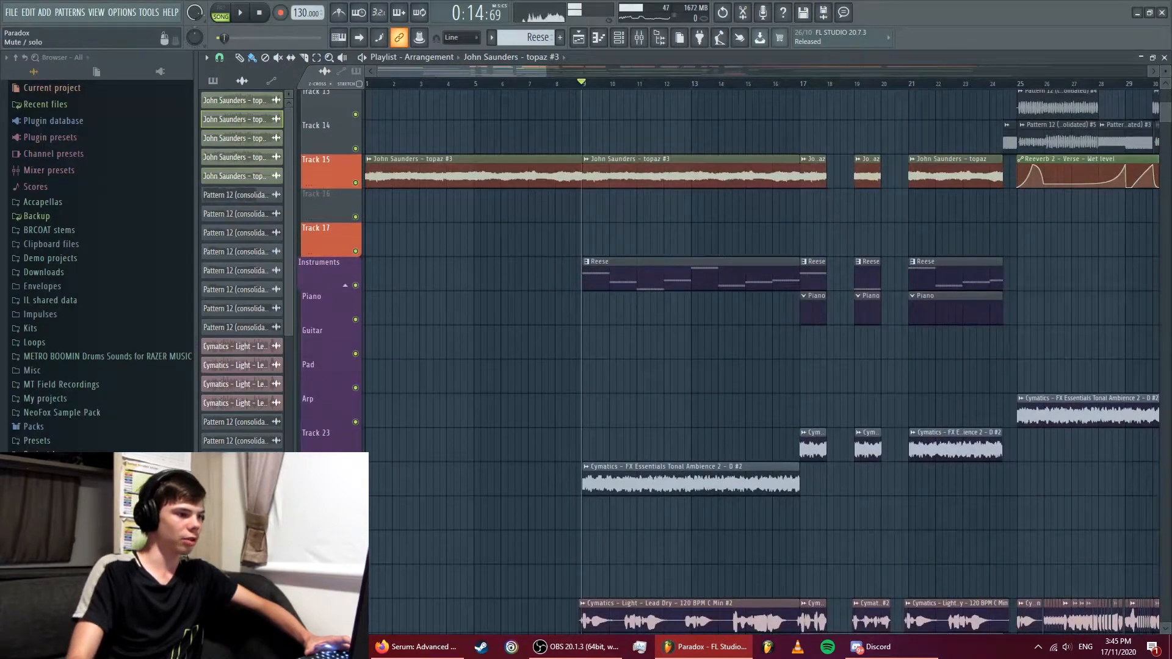
click(355, 626)
key(space)
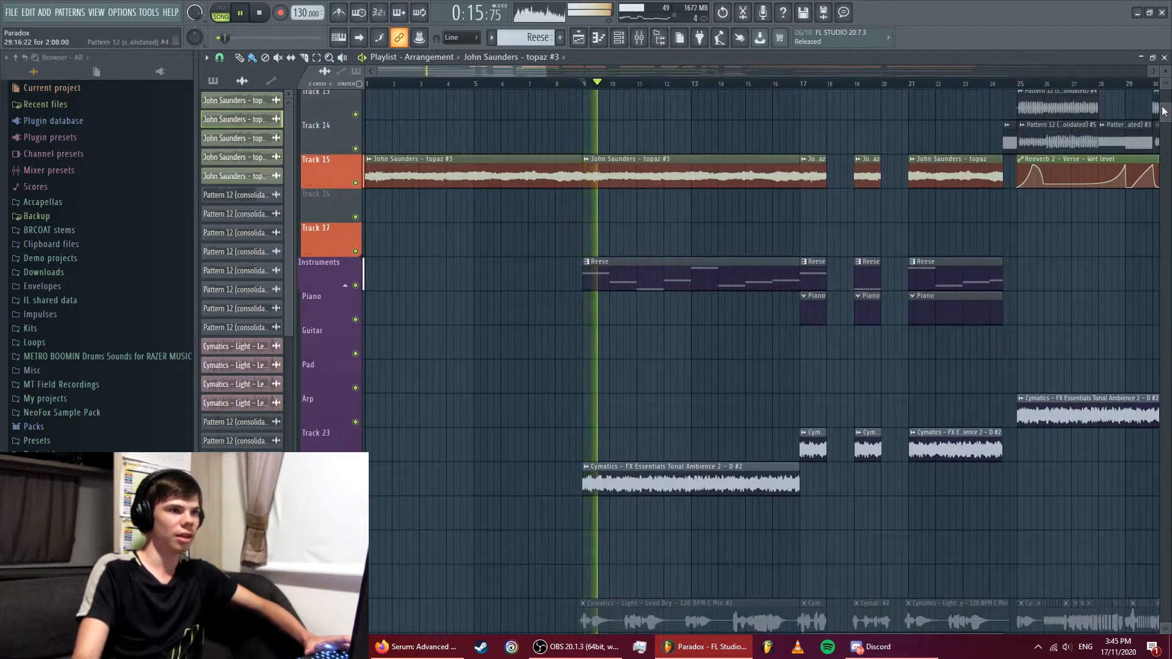
scroll(1166, 110, up, 2)
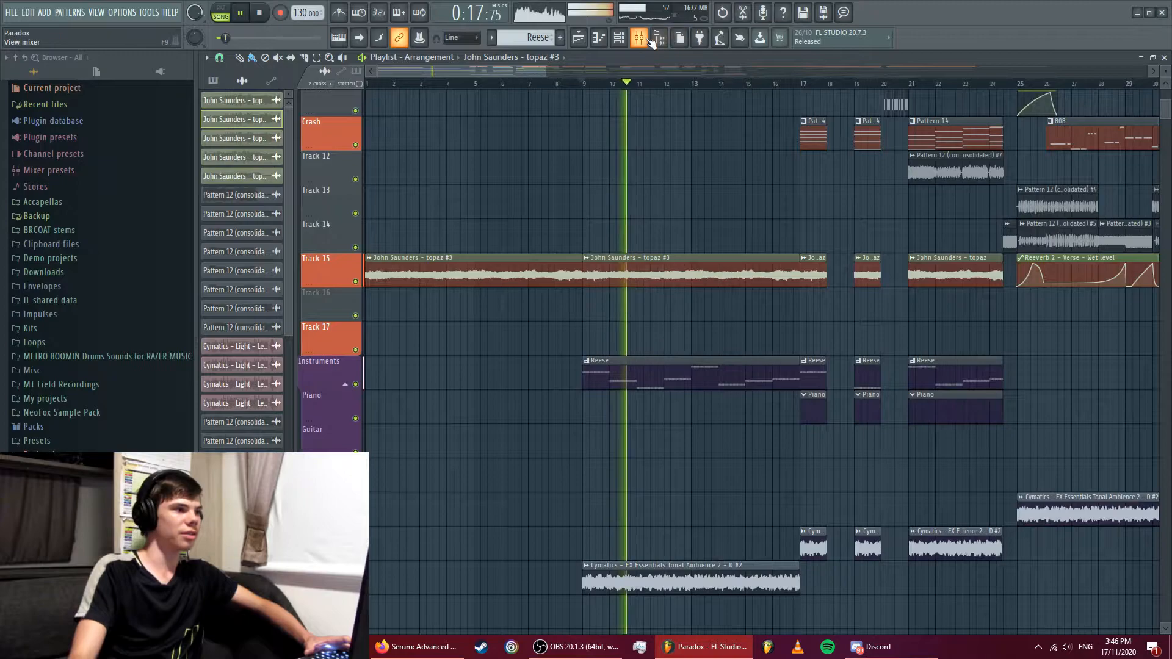
- Stop playback and load Glitch2 into the first effect slot of the Master mixer track
key(F9)
scroll(378, 628, left, 5)
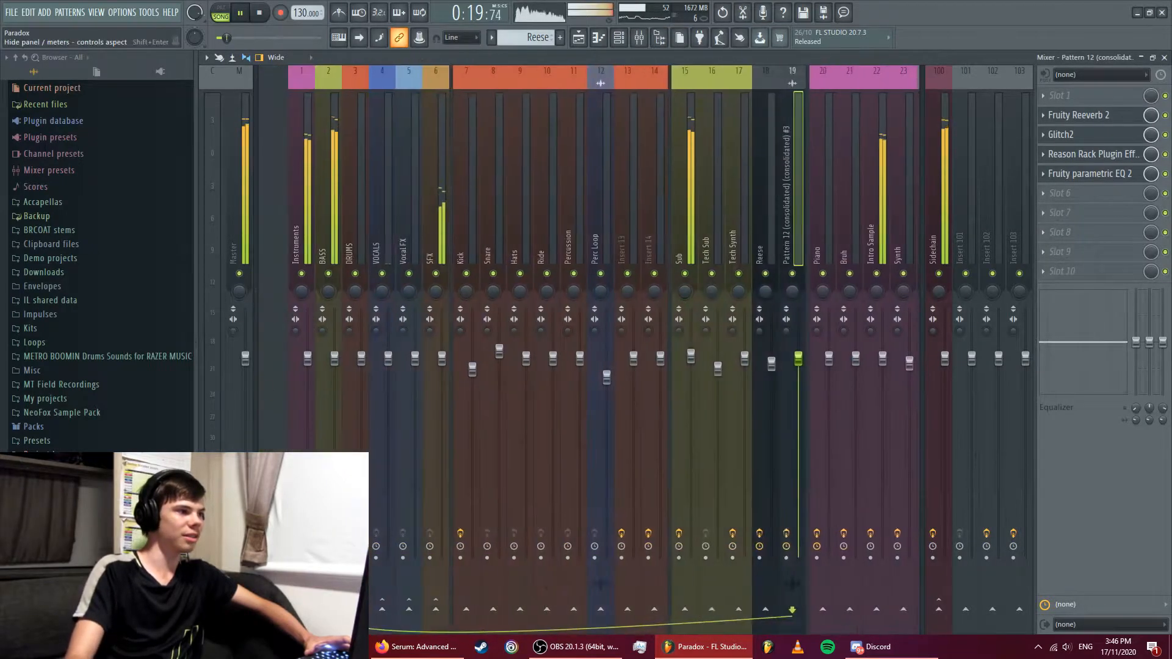
click(239, 239)
key(space)
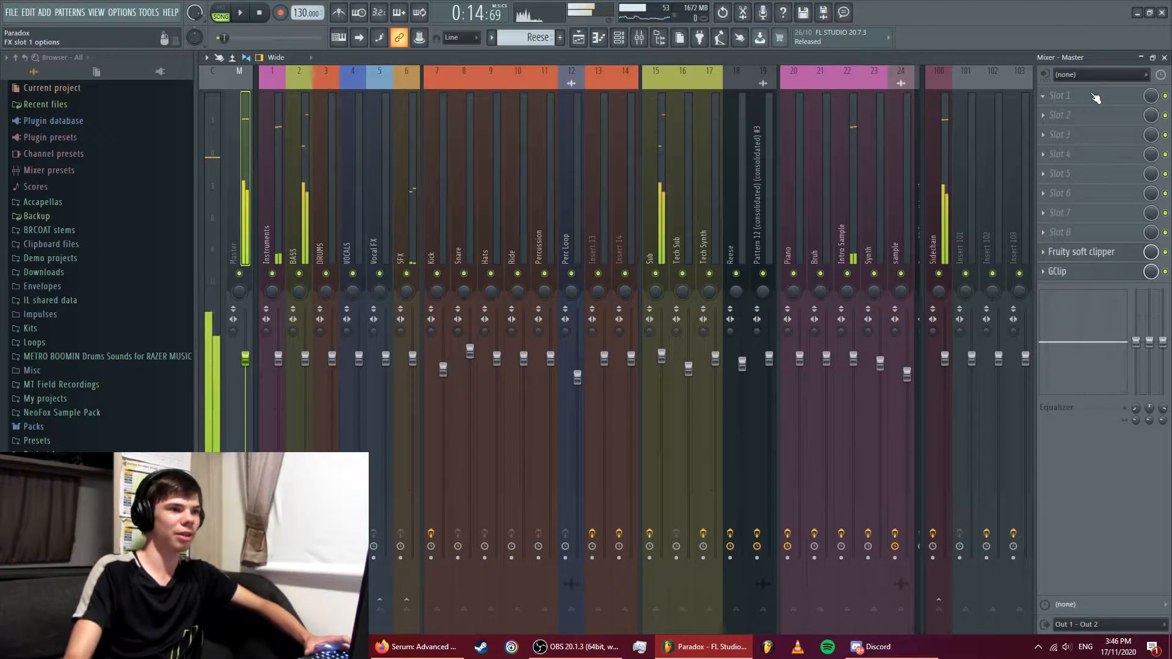
click(1065, 95)
click(862, 79)
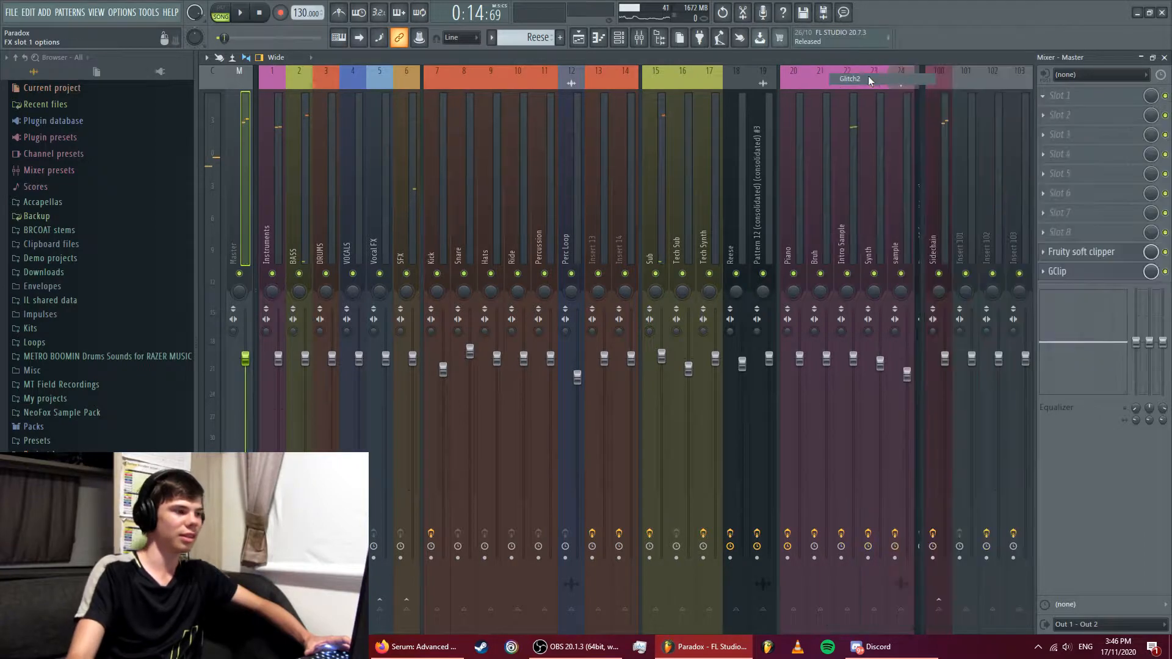
drag(352, 251, 831, 252)
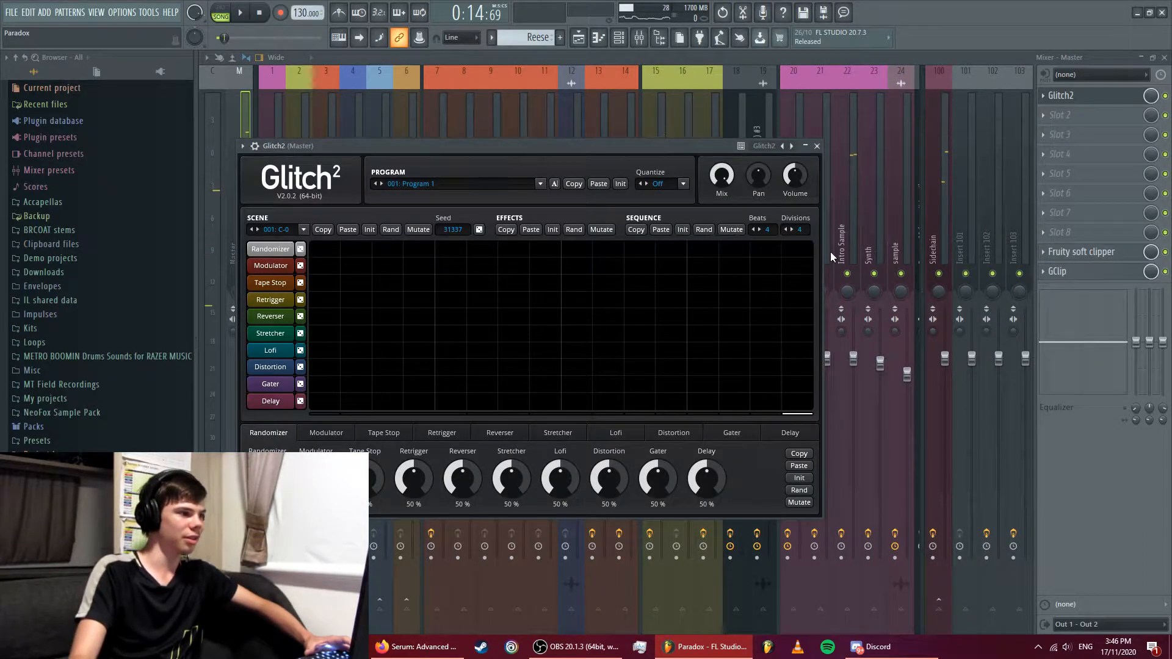
- Fill Glitch2's Reverser lane across the whole sequence and play the mix through it
drag(315, 316, 528, 316)
click(723, 316)
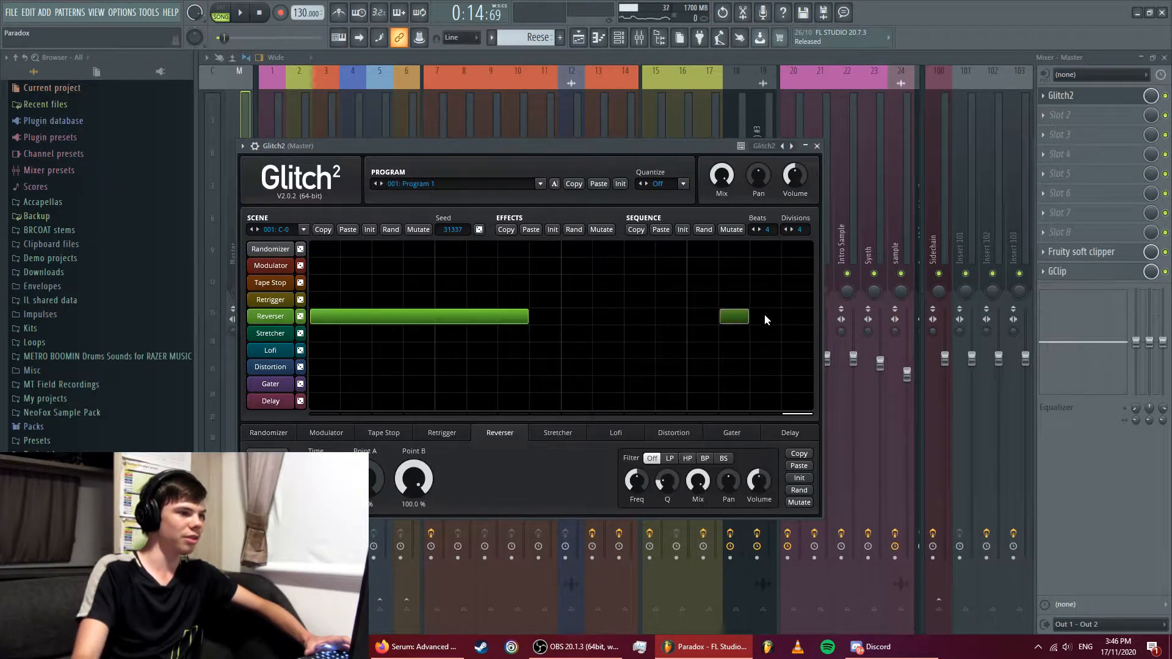
right_click(723, 316)
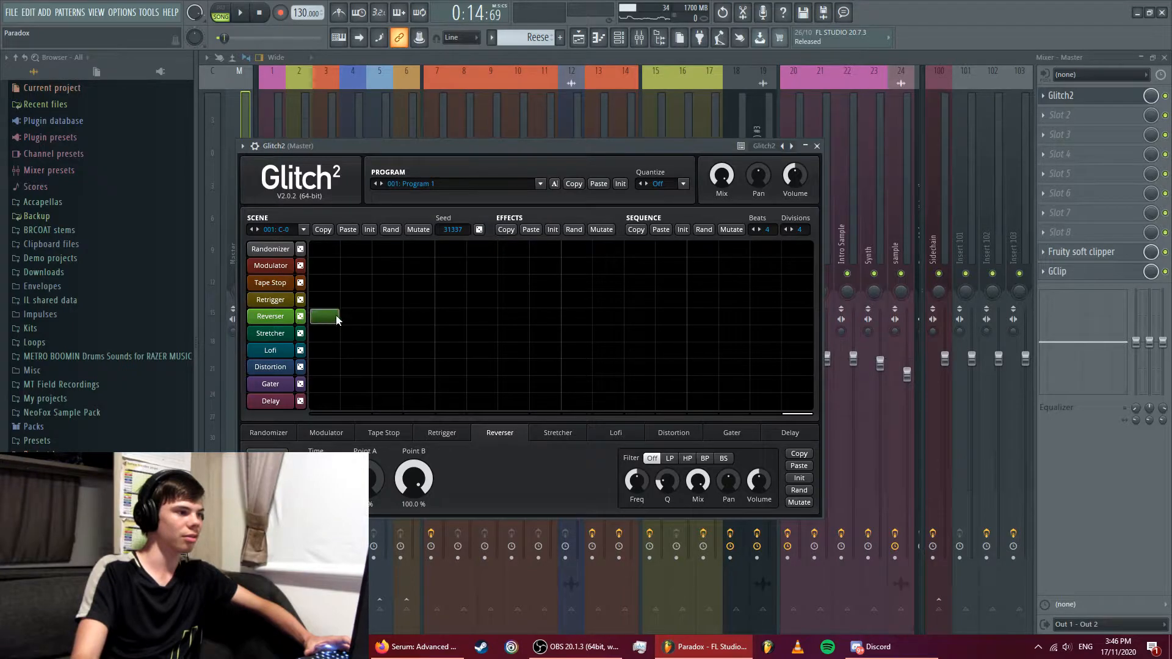
drag(791, 317, 792, 318)
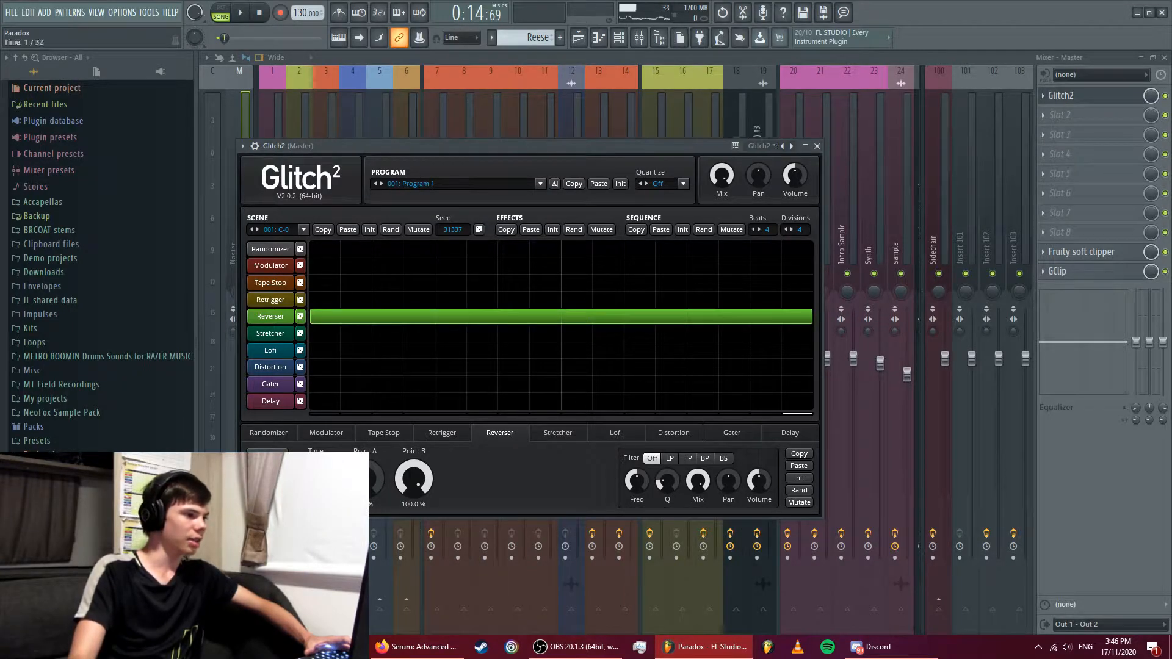
click(241, 13)
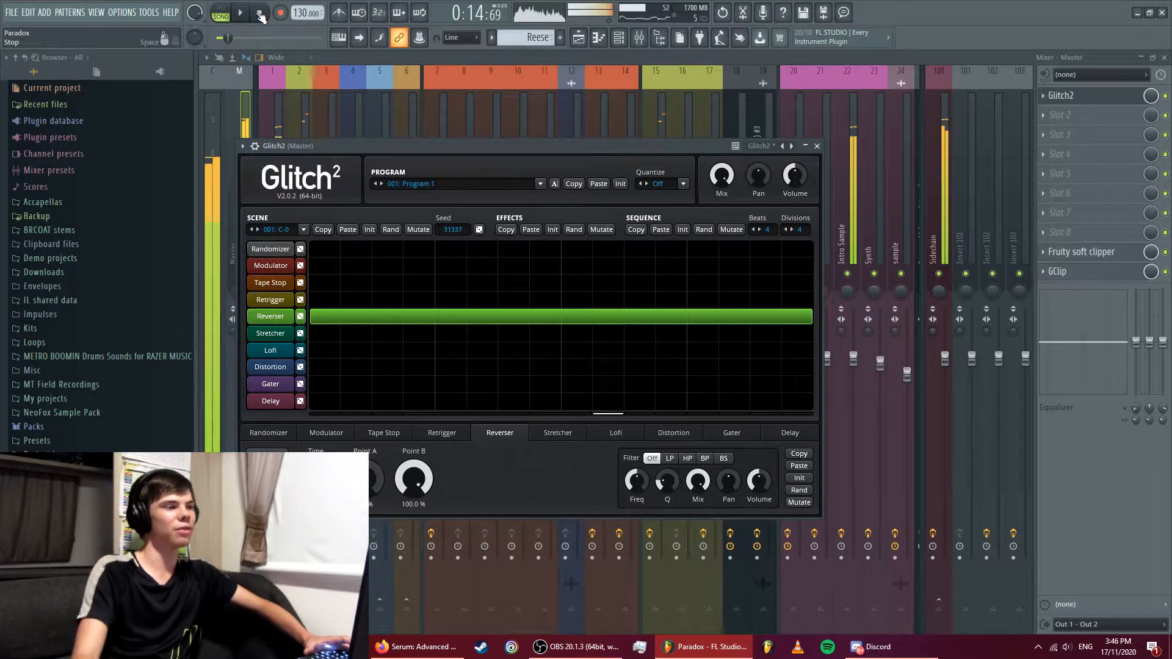
click(260, 13)
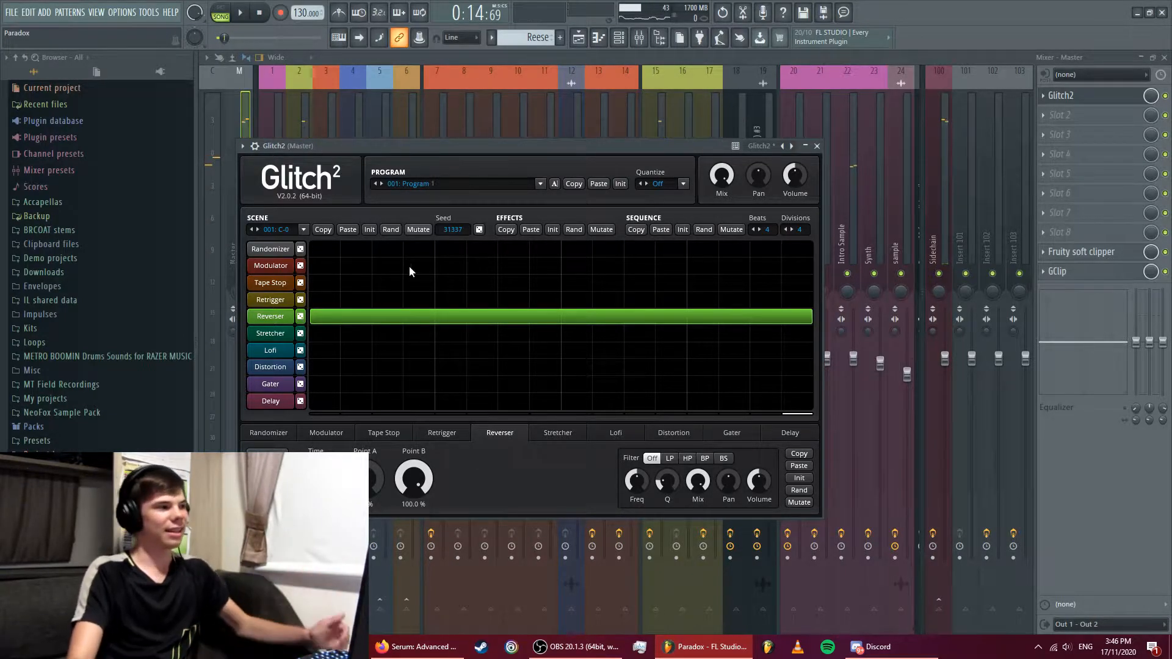
- Replace the Reverser block in Glitch2 with a Gater block spanning the whole sequence and play the mix through it
right_click(329, 316)
drag(316, 384, 774, 381)
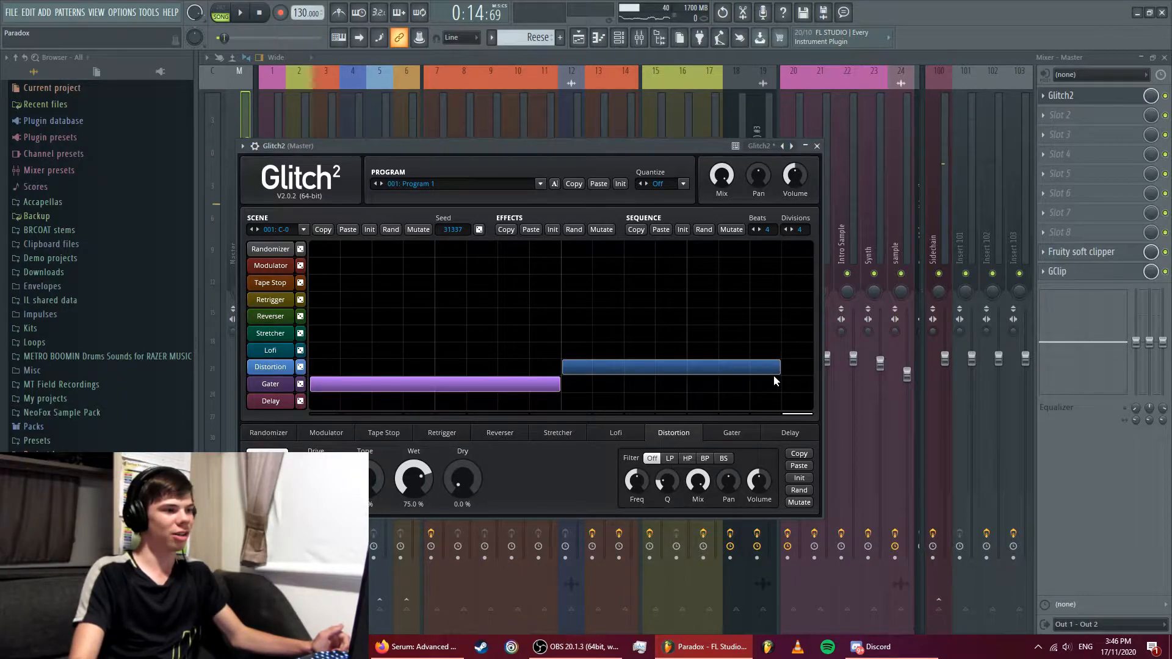
right_click(621, 370)
right_click(427, 387)
drag(321, 384, 794, 384)
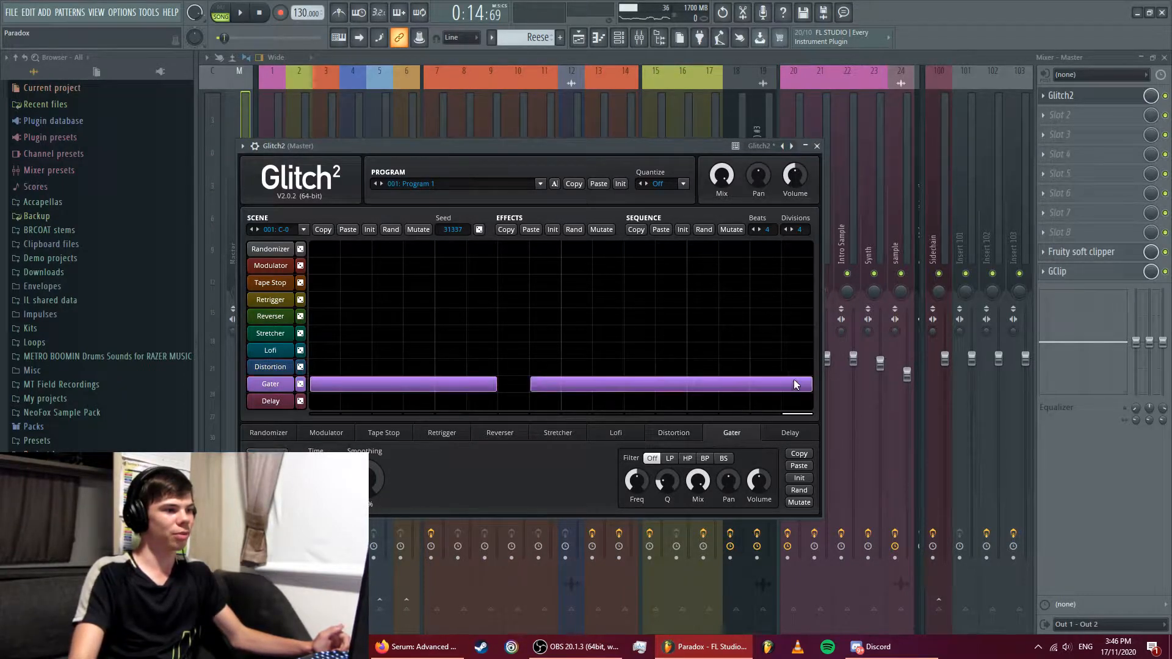
drag(330, 391, 703, 383)
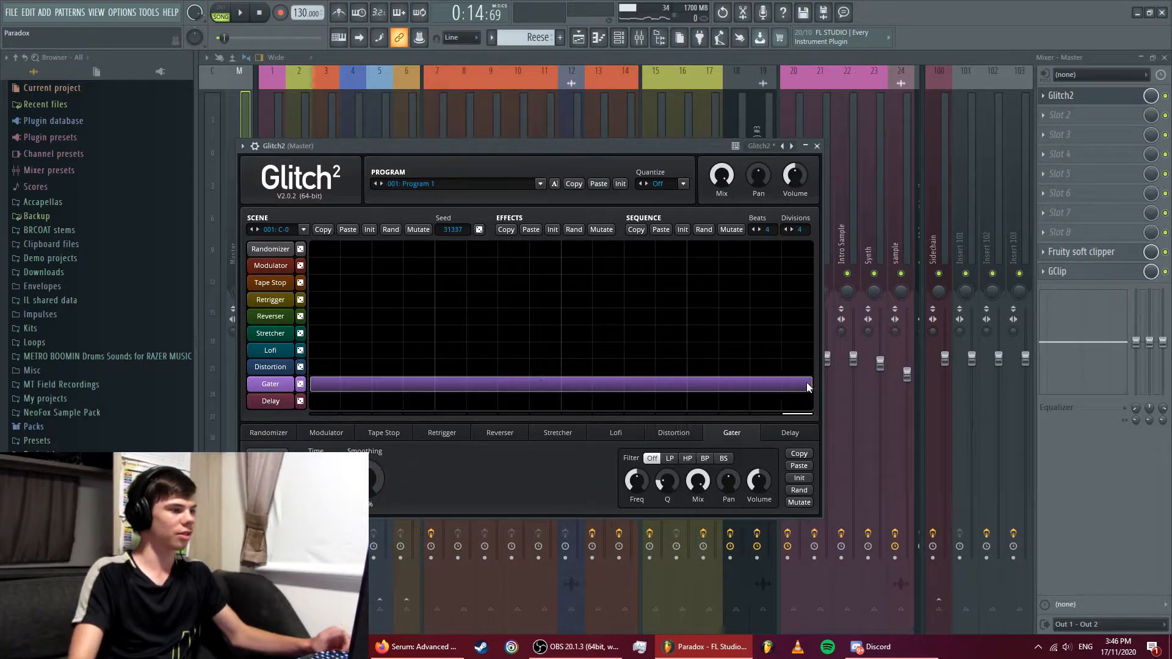
drag(807, 387, 812, 385)
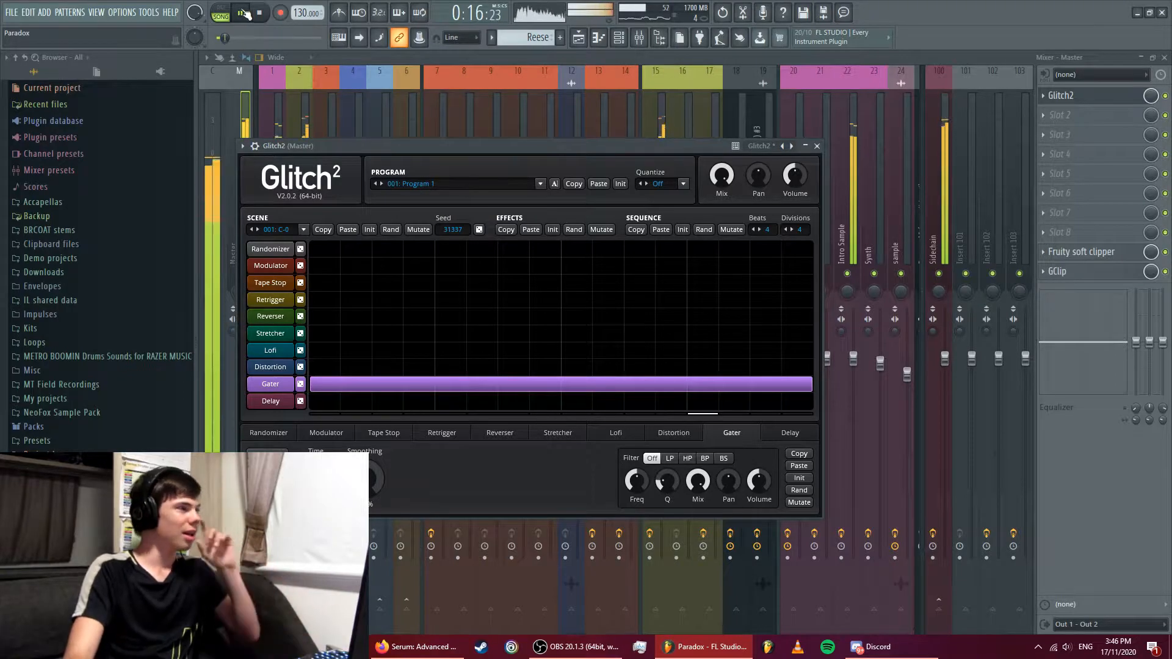
click(264, 13)
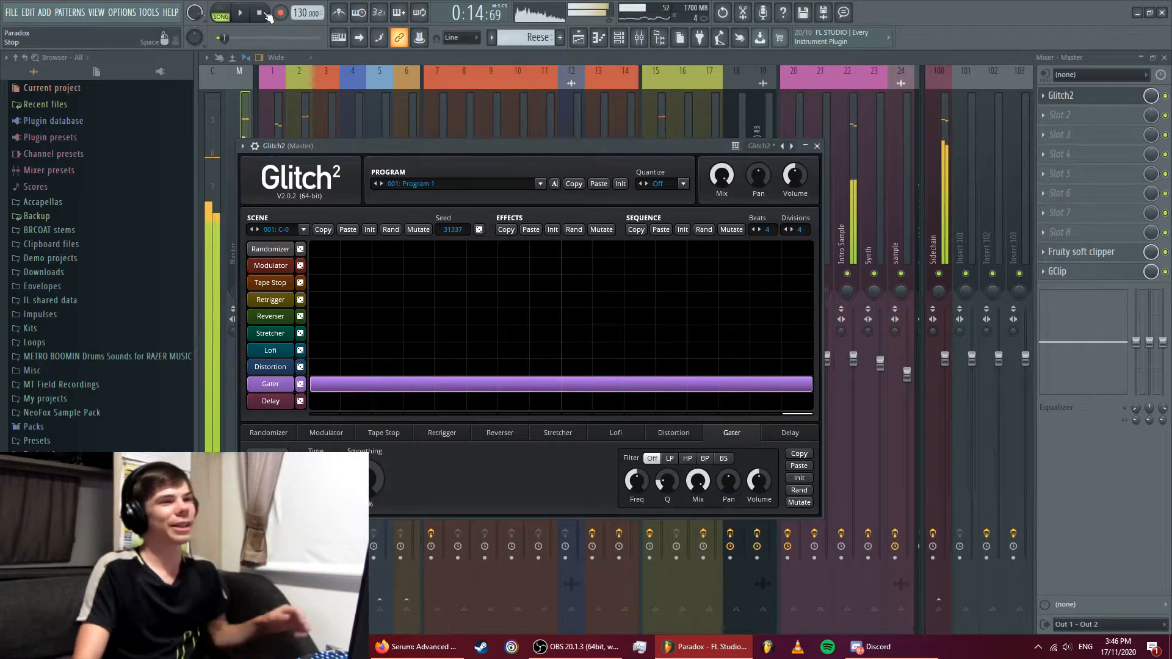
- Remove Glitch2 from the Master track and return to the playlist
right_click(1058, 95)
click(1049, 124)
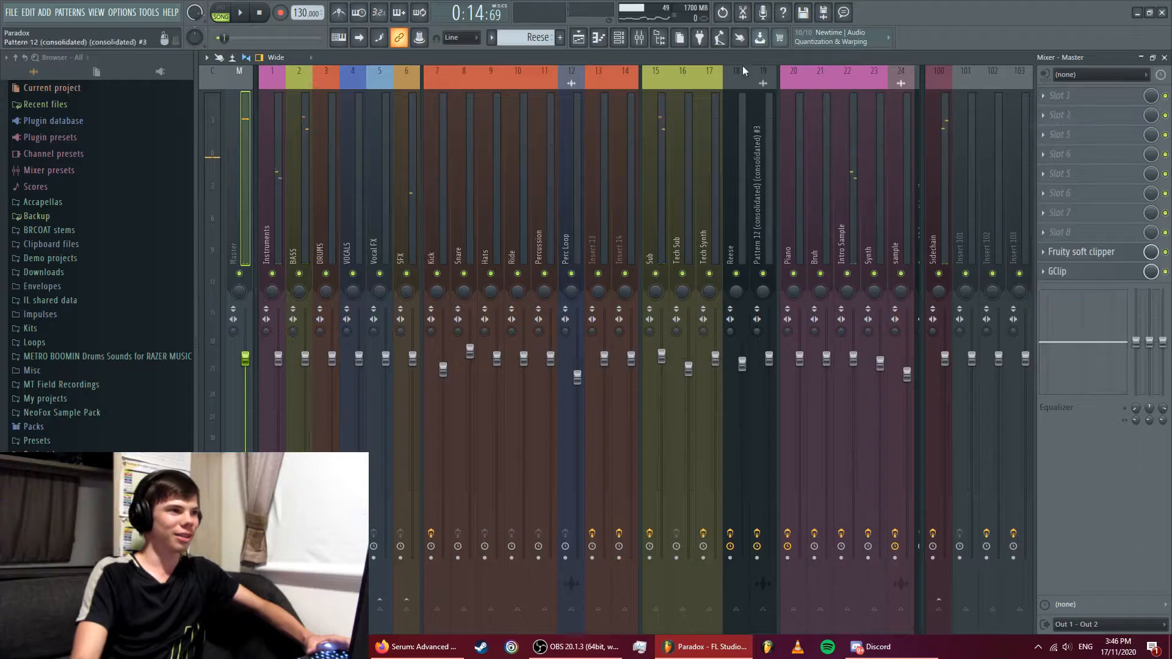
click(578, 39)
- Play the section from just before bar 25 and solo Tracks 13 and 14
drag(517, 71, 639, 72)
drag(1166, 116, 1166, 104)
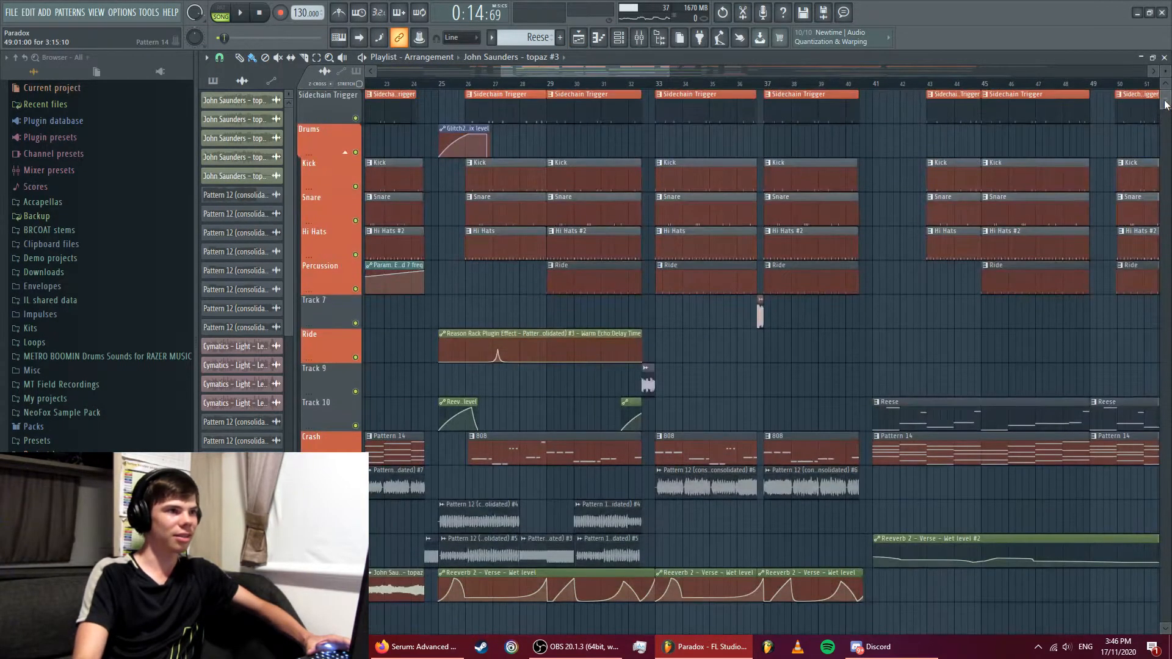
drag(701, 67, 571, 91)
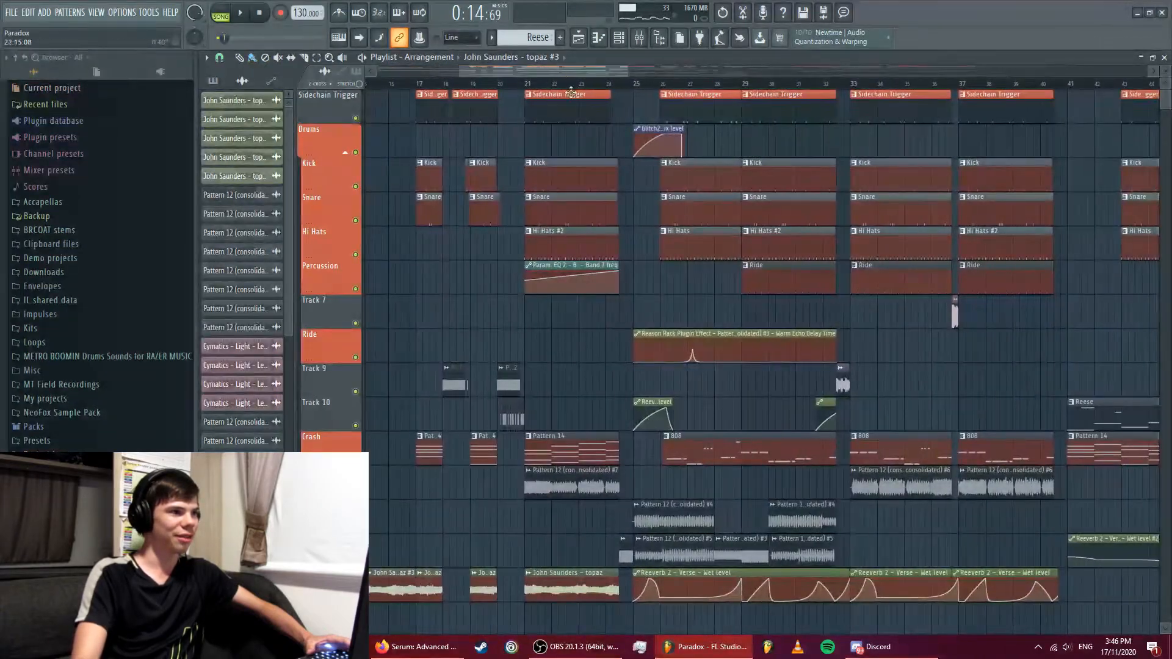
click(619, 85)
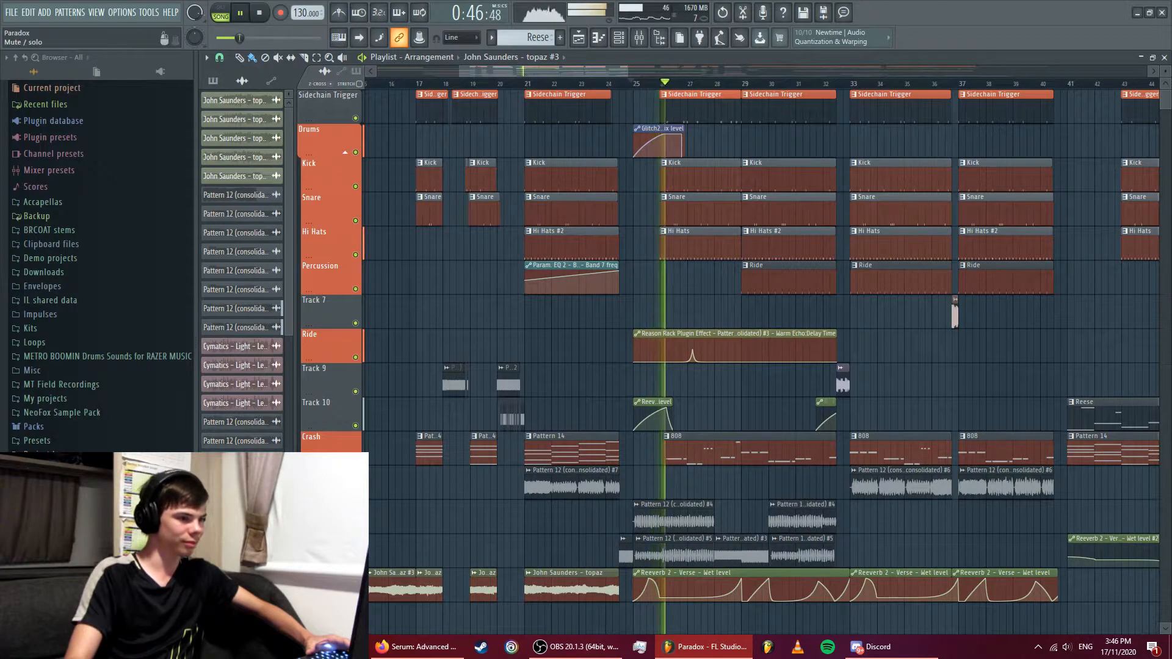
right_click(356, 562)
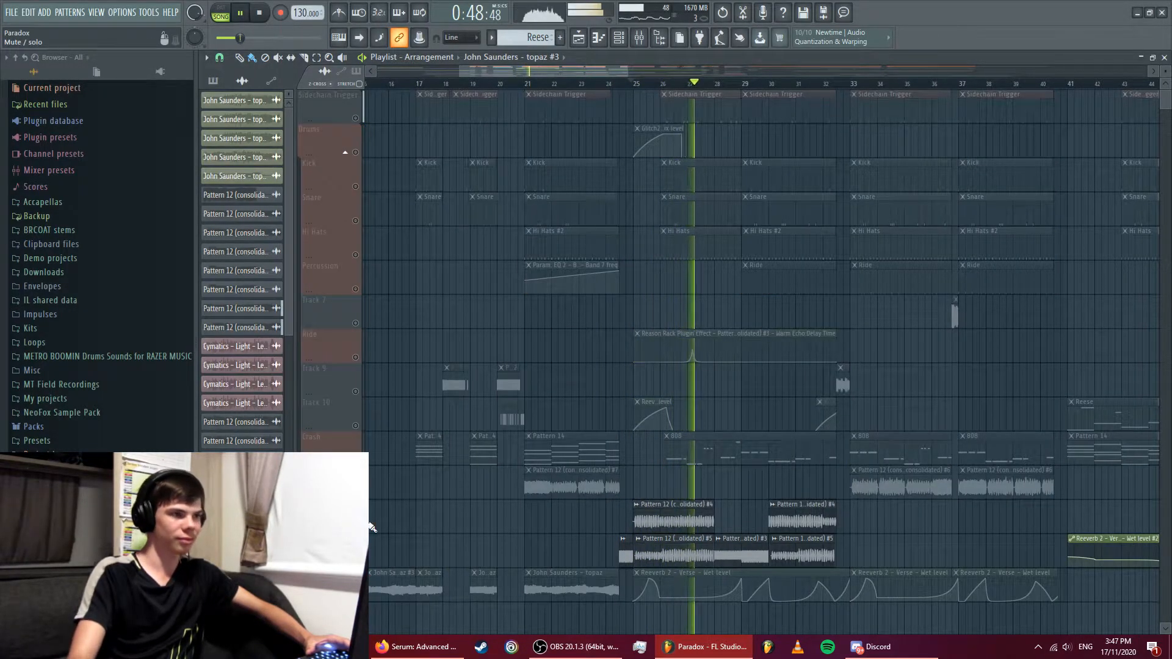
mouse_move(559, 71)
mouse_down()
mouse_move(482, 72)
mouse_move(576, 73)
mouse_move(563, 78)
mouse_up()
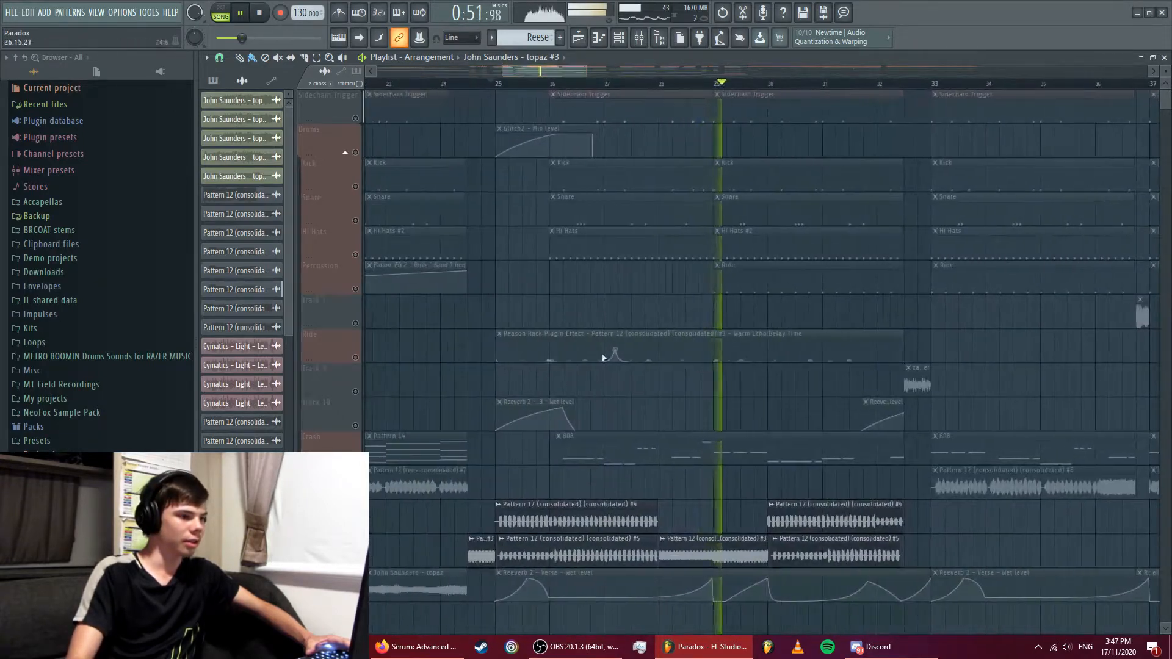
- Open and close the sample settings of the Pattern 12 #4 clip on Track 13, then stop playback
double_click(568, 506)
click(663, 195)
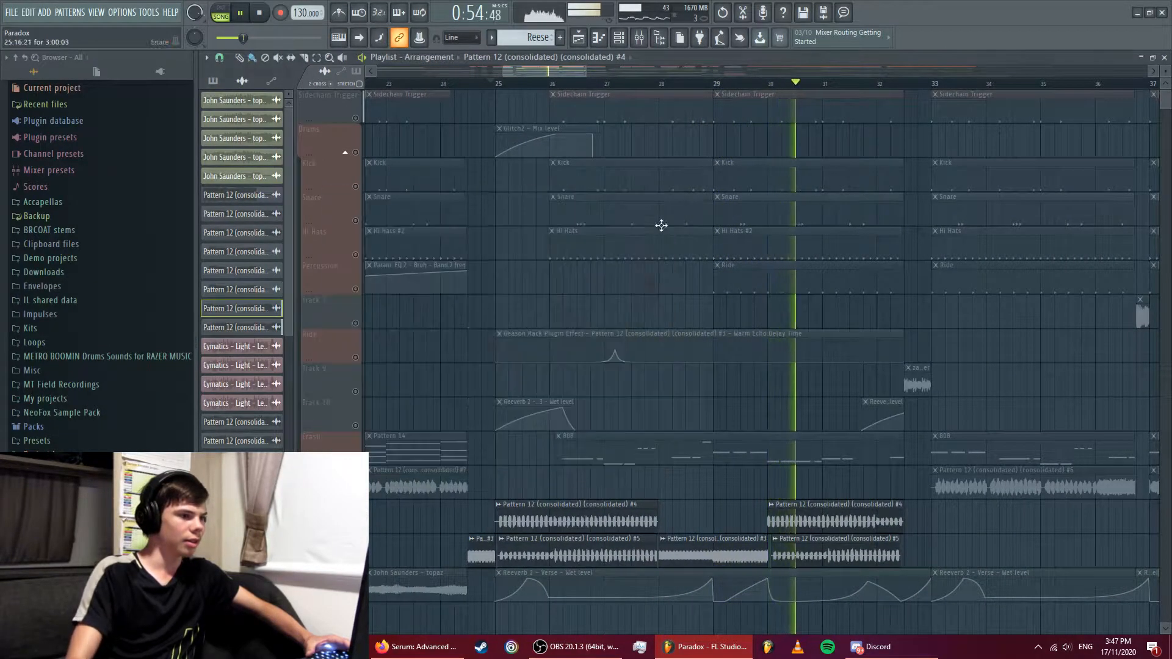
key(space)
- Open the sample settings of the Pattern 12 #5 clip on Track 14 and examine its precomputed effects
drag(583, 72, 521, 73)
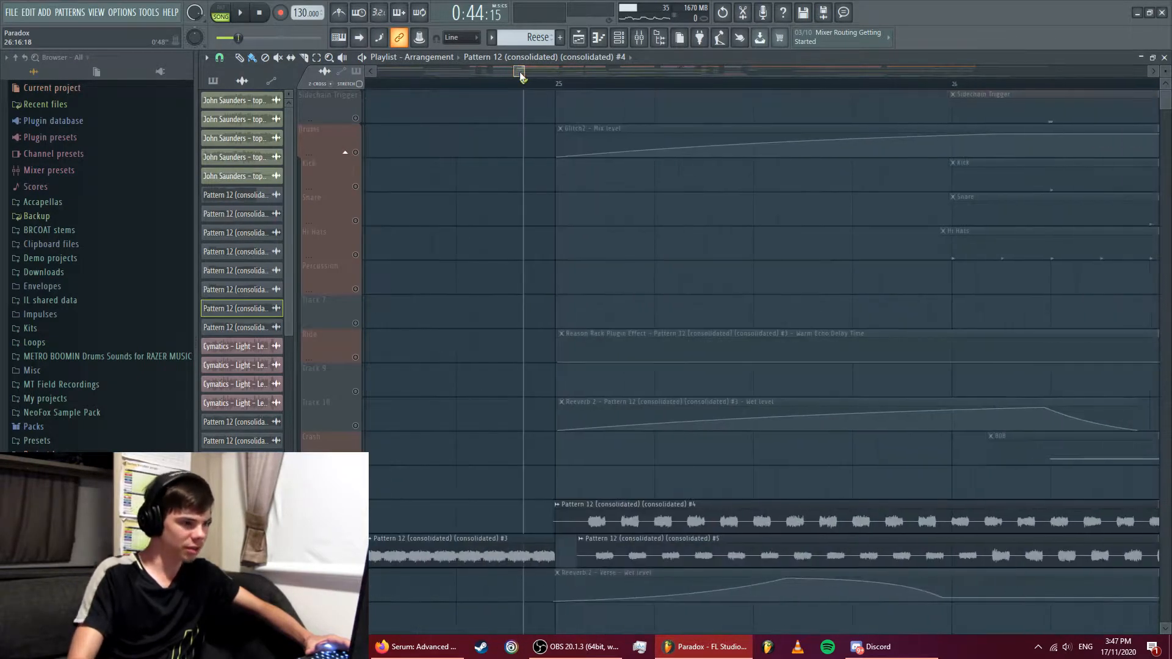
double_click(672, 544)
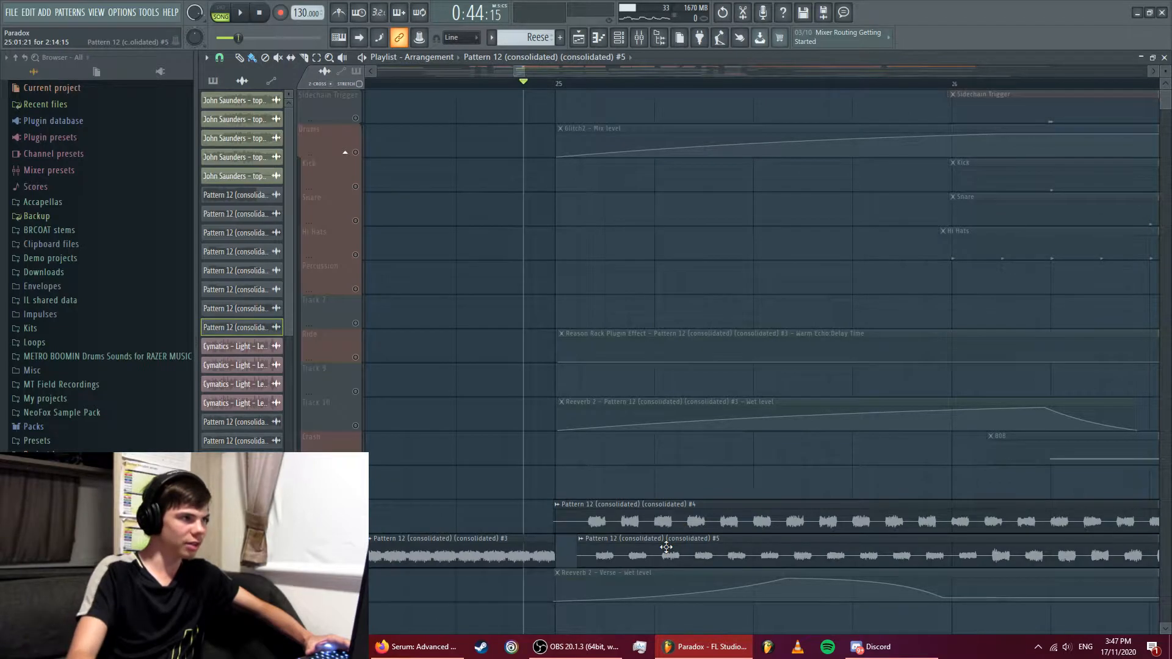
click(417, 227)
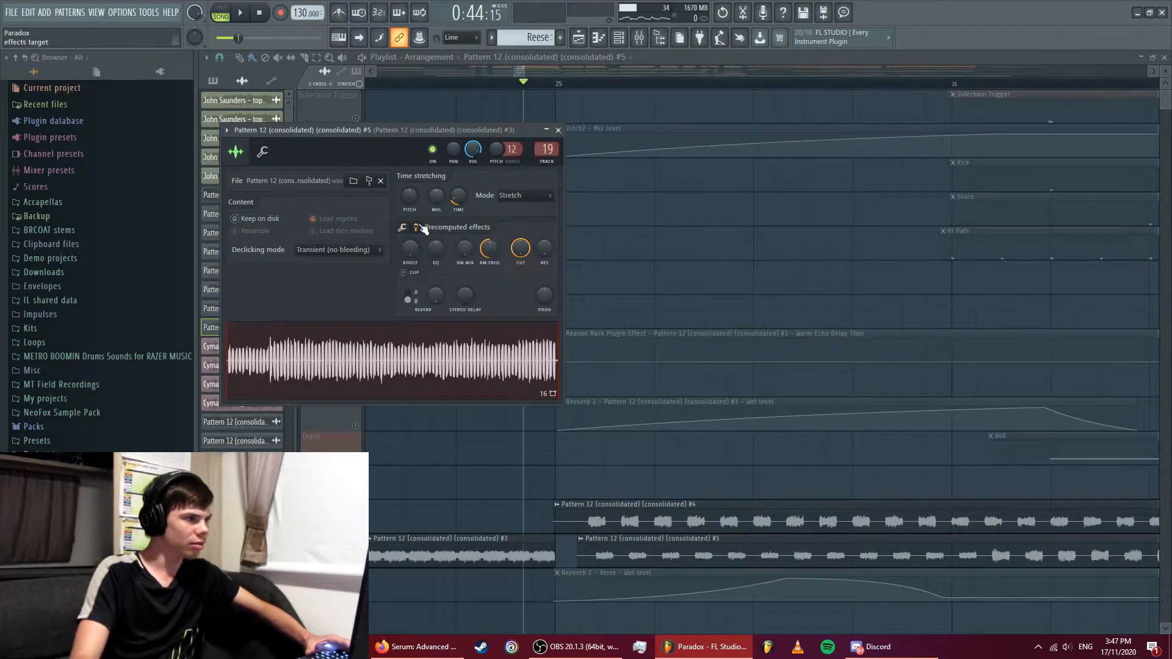
click(417, 227)
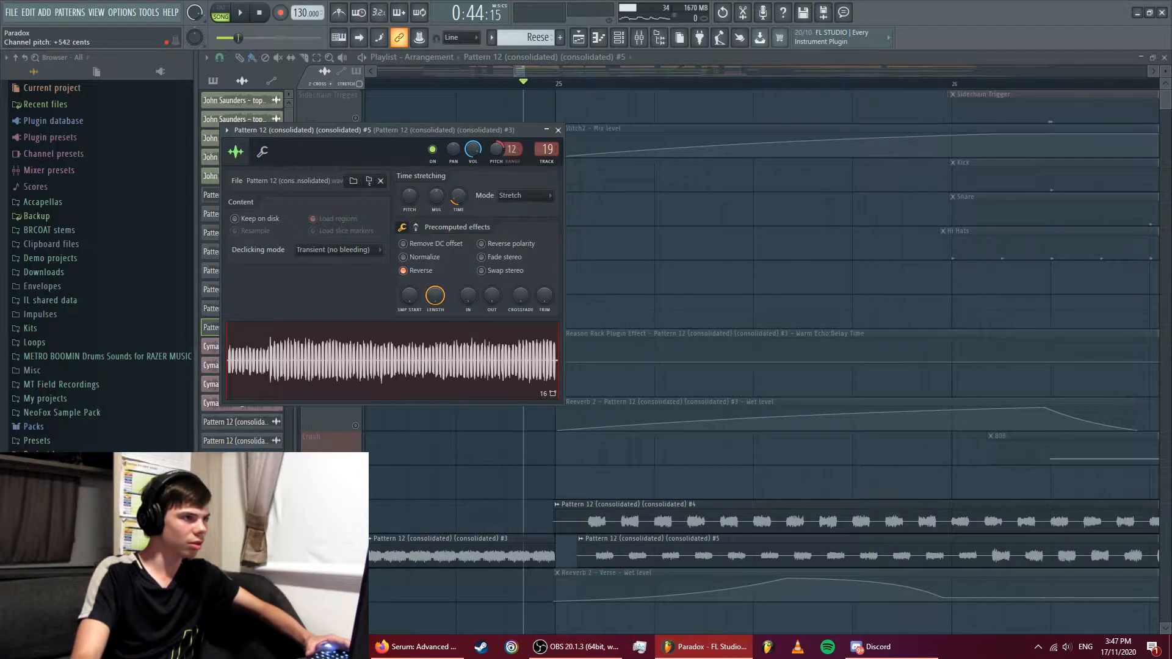
- Examine the channel pitch of the Pattern 12 #5 clip and play the passage from just before bar 25
drag(498, 149, 510, 138)
key(Escape)
key(space)
key(space)
double_click(617, 554)
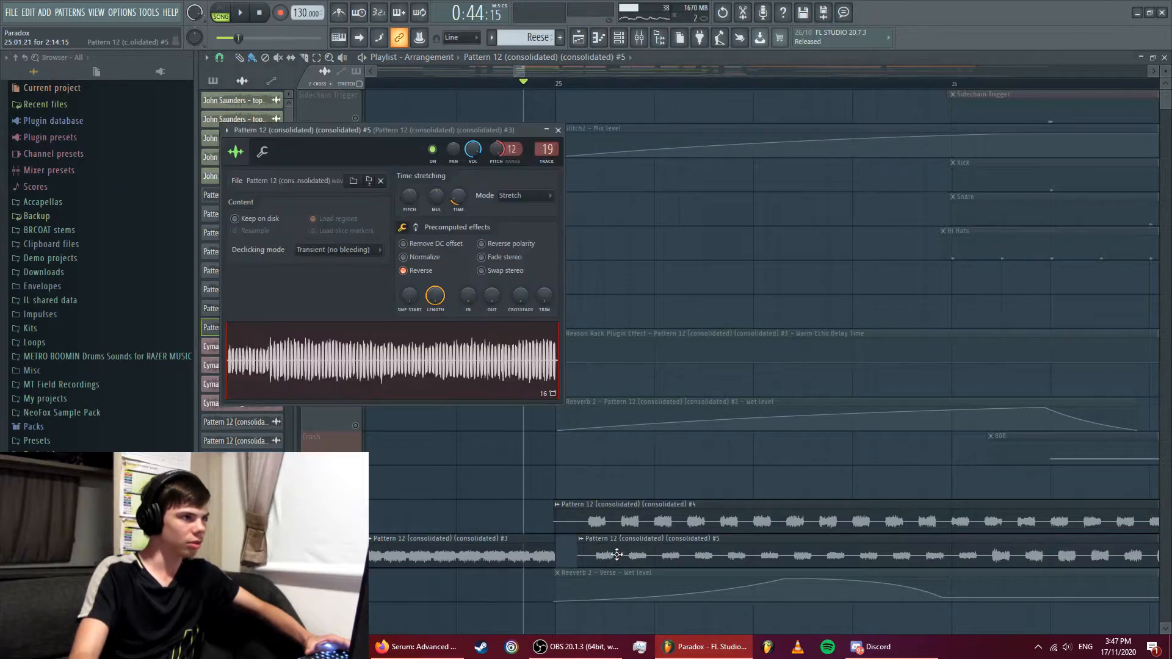
key(space)
key(space)
right_click(498, 152)
click(514, 160)
key(space)
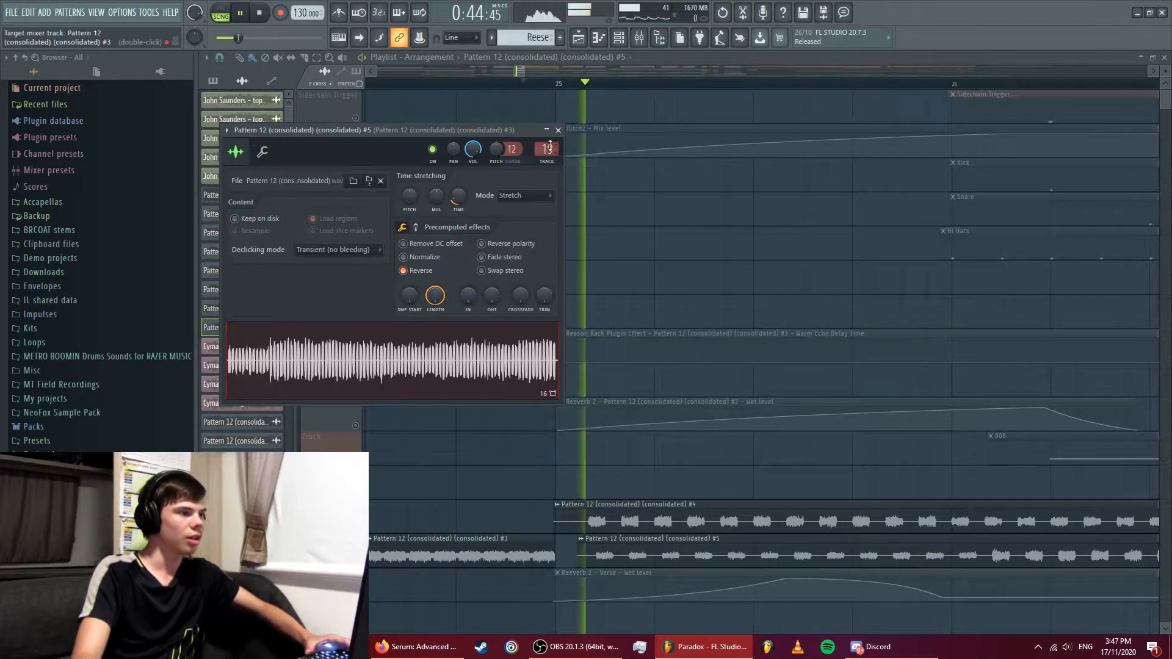
key(space)
- Open and close the sample settings of the Pattern 12 #4 clip, and play the passage up to bar 25
double_click(632, 523)
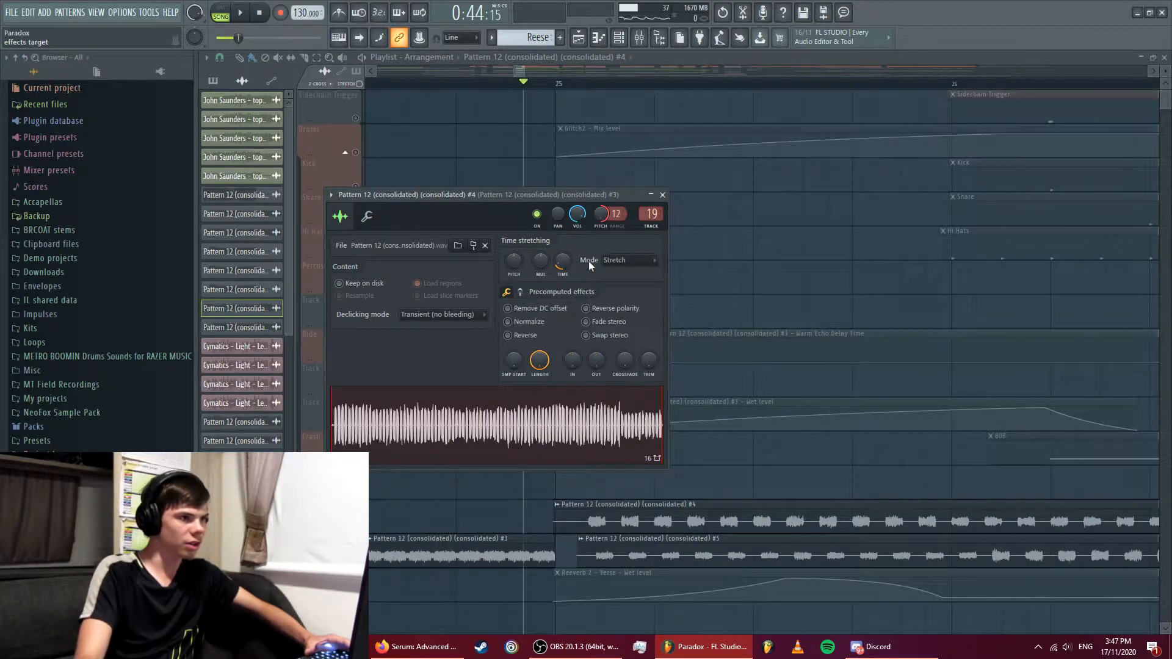
click(662, 195)
key(space)
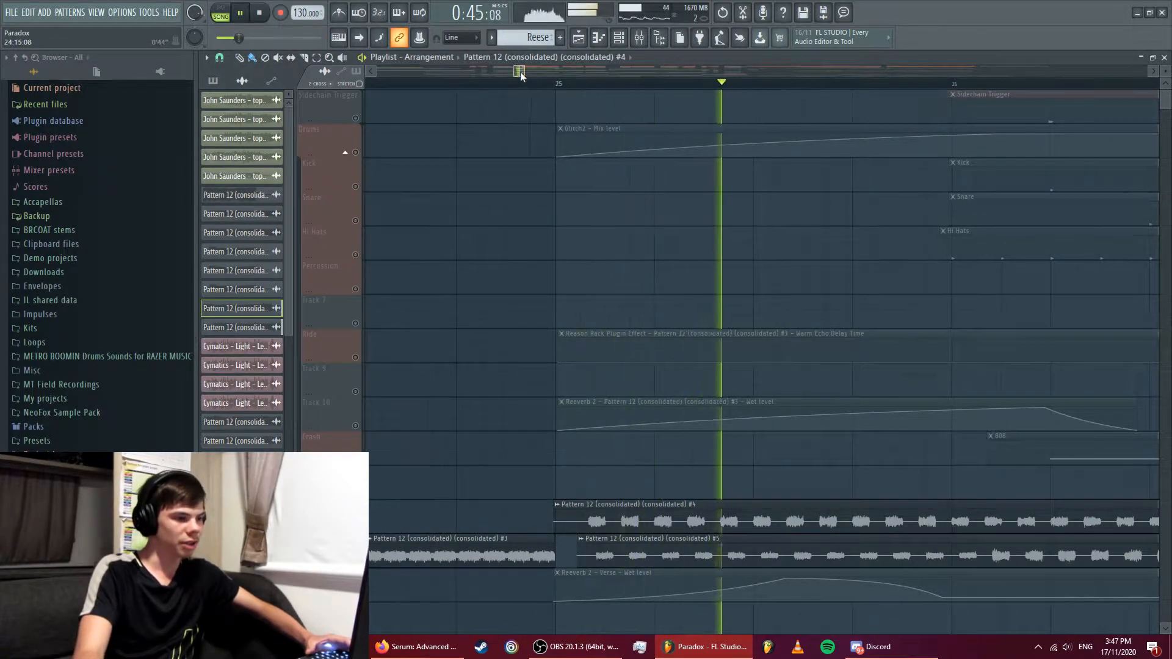
drag(515, 73, 536, 72)
- Open Glitch2 on mixer track 19 and play the section to examine its Tape Stop sequence
key(F9)
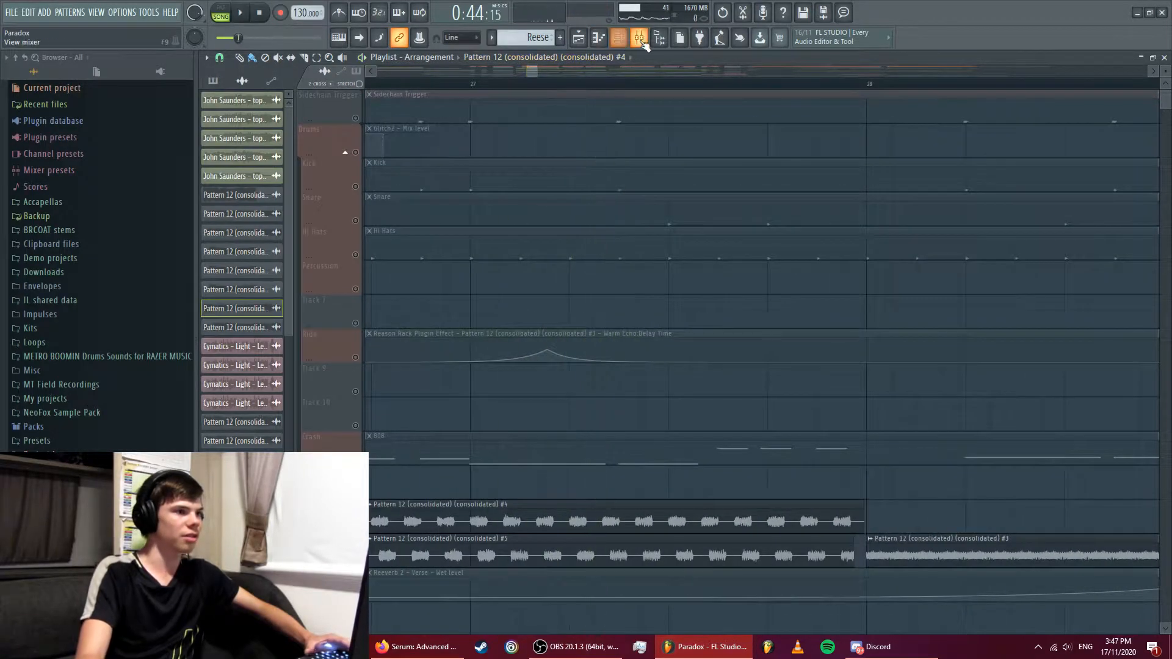
key(space)
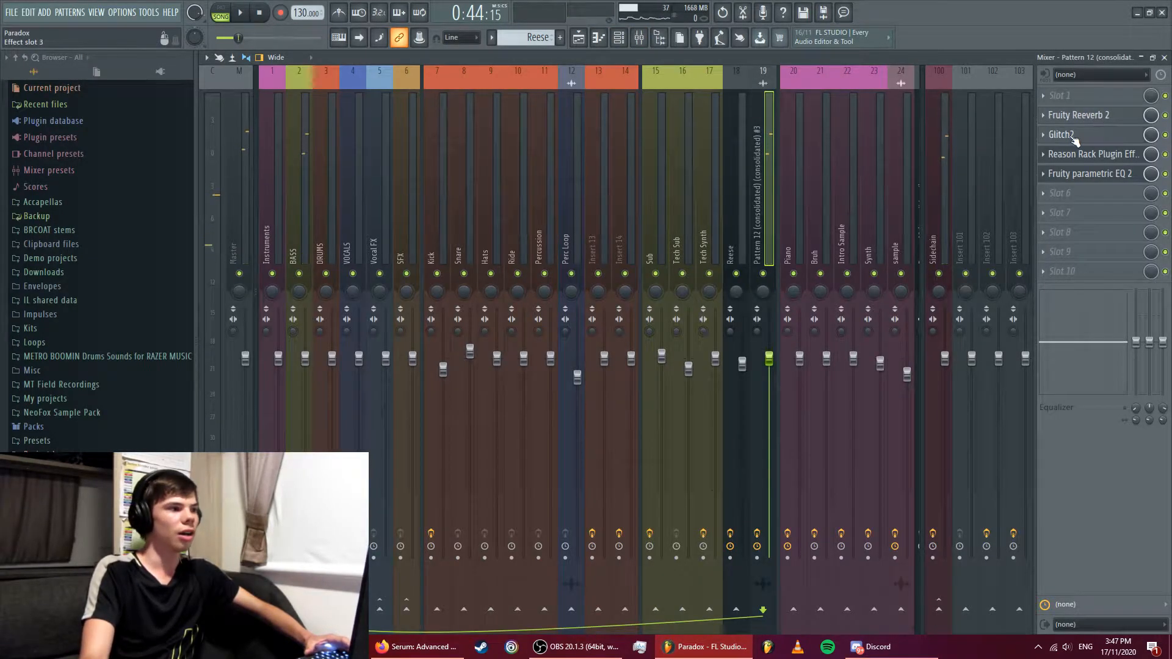
click(1073, 135)
click(1079, 134)
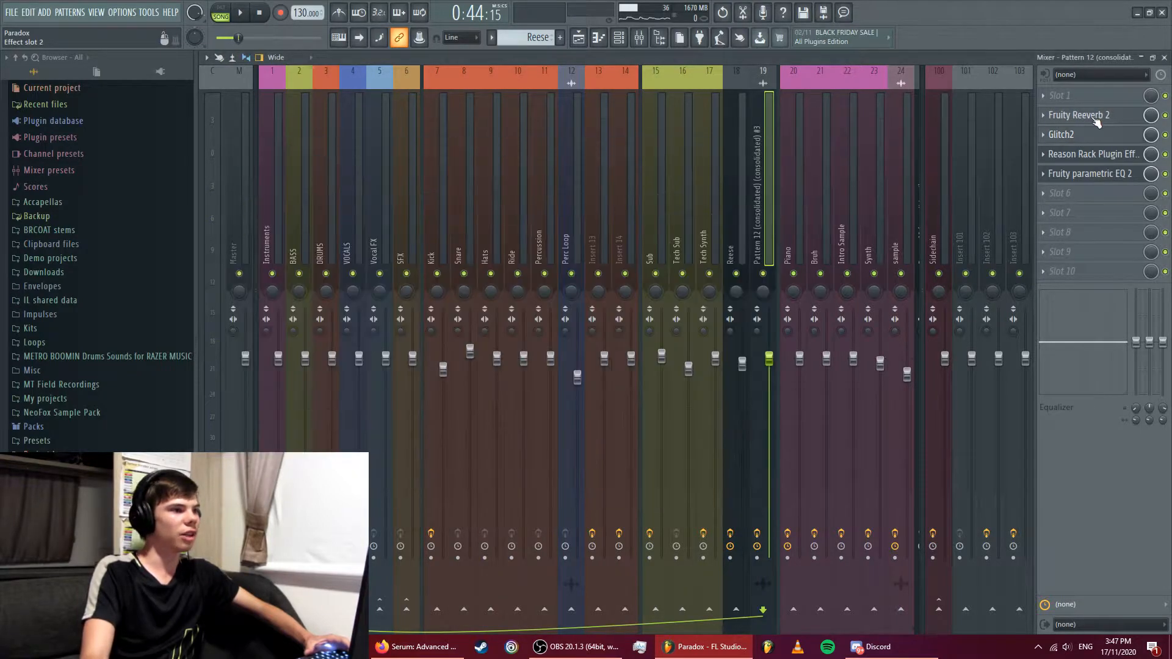
click(1096, 119)
click(1061, 135)
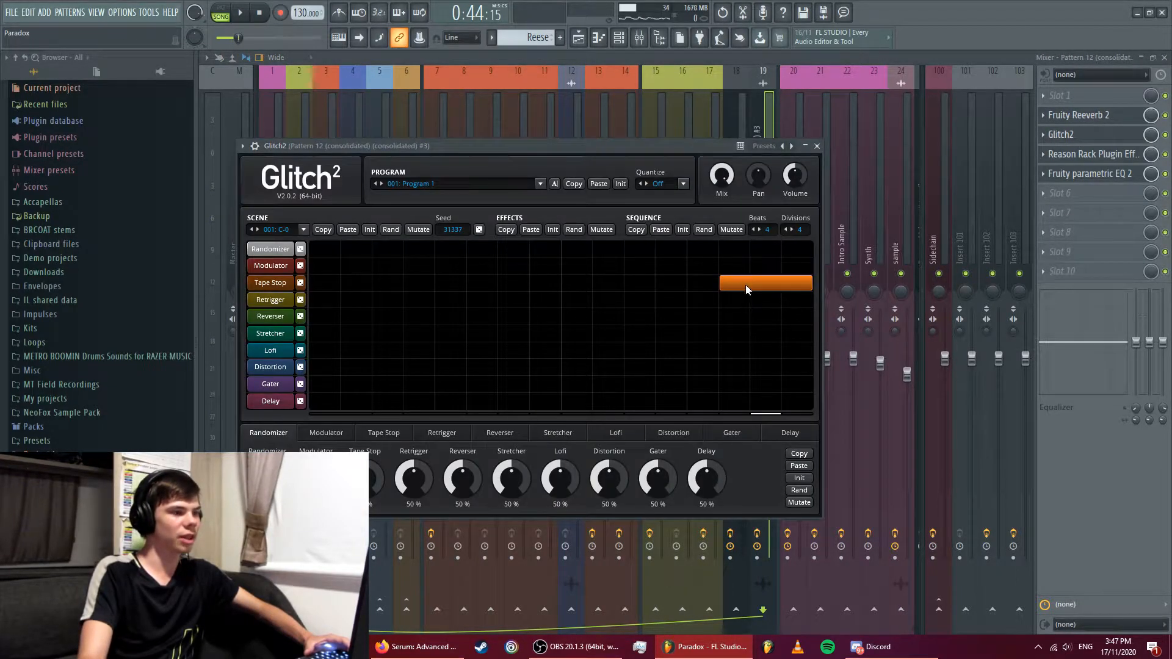
key(space)
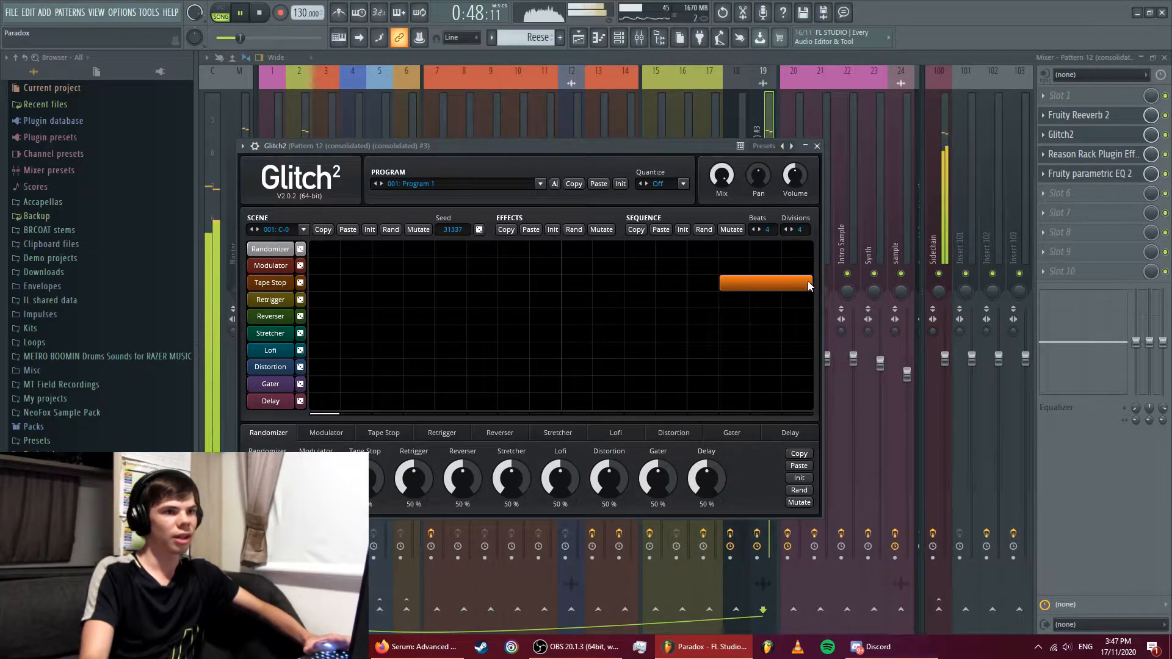
key(space)
- Open the Reason Rack Plugin Effect on mixer track 19, examine The Echo, and return to the playlist
click(1093, 154)
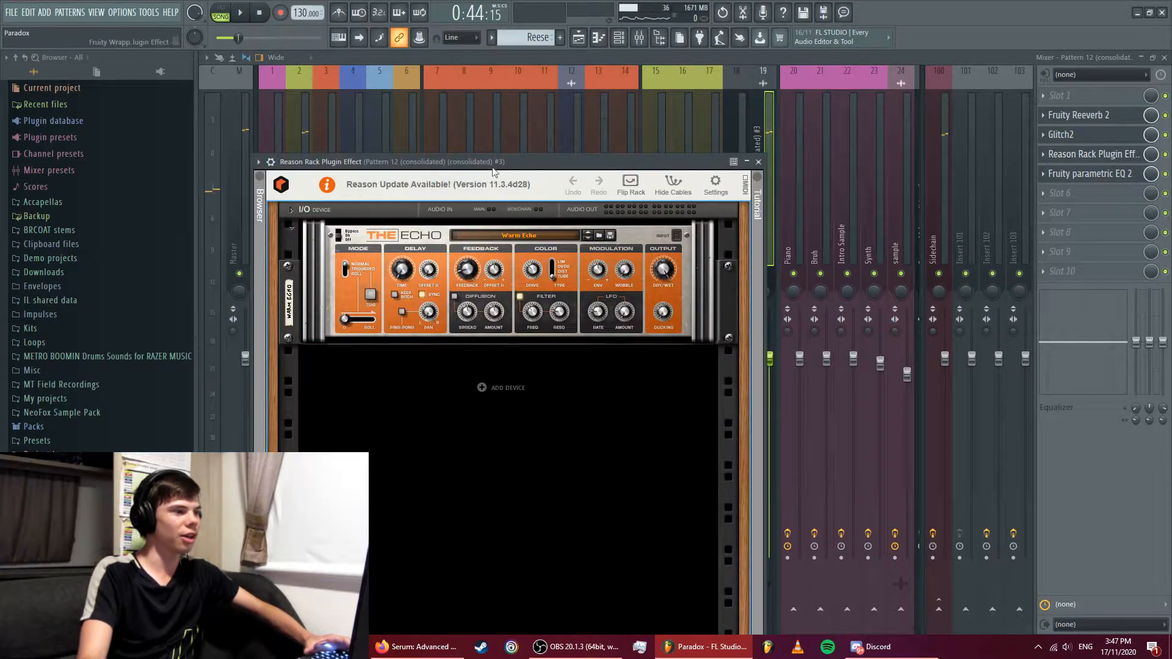
drag(511, 158, 556, 82)
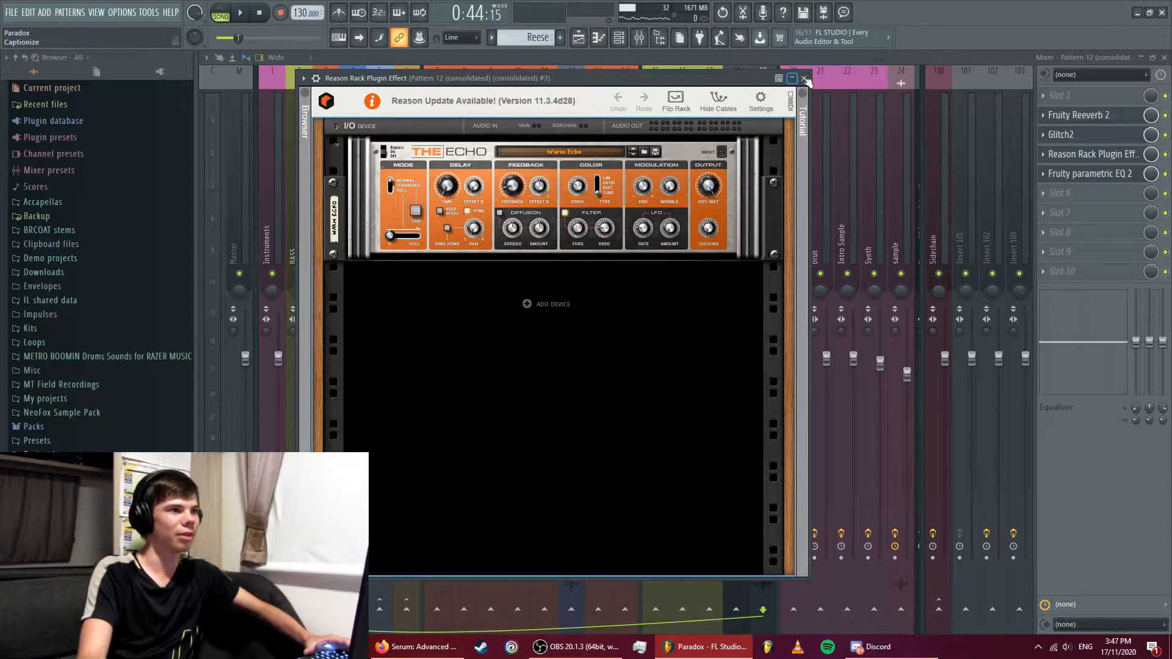
click(613, 59)
click(578, 38)
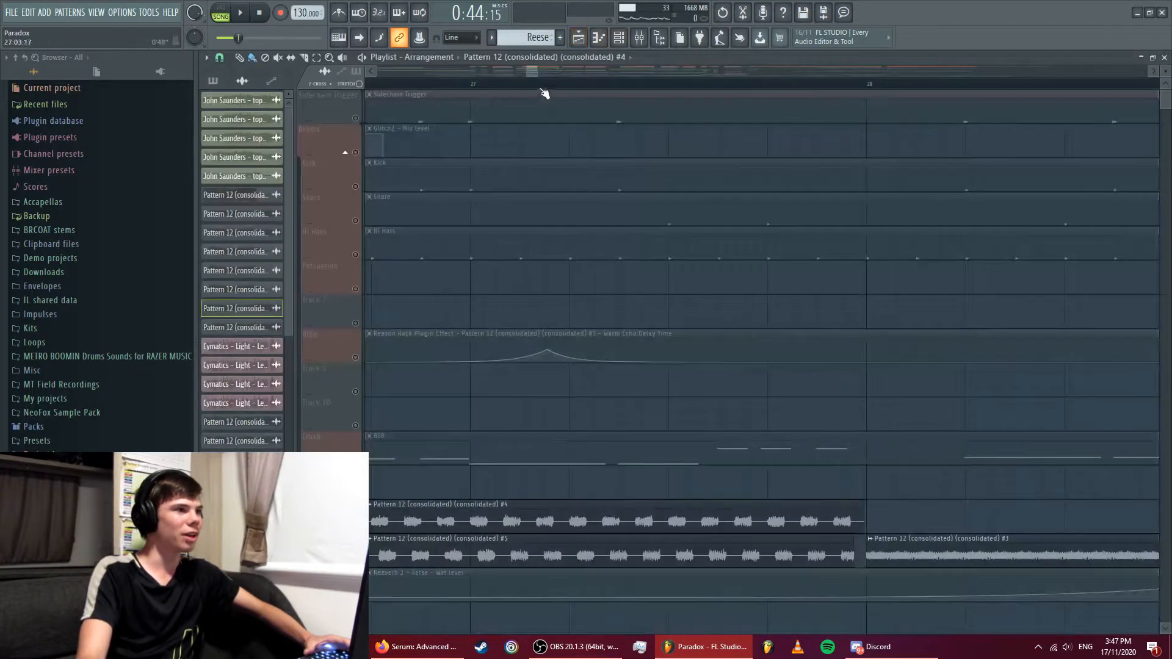
- Unmute the Ride track holding the Warm Echo Delay Time automation and play it from the middle of bar 26
drag(528, 73, 519, 73)
click(356, 359)
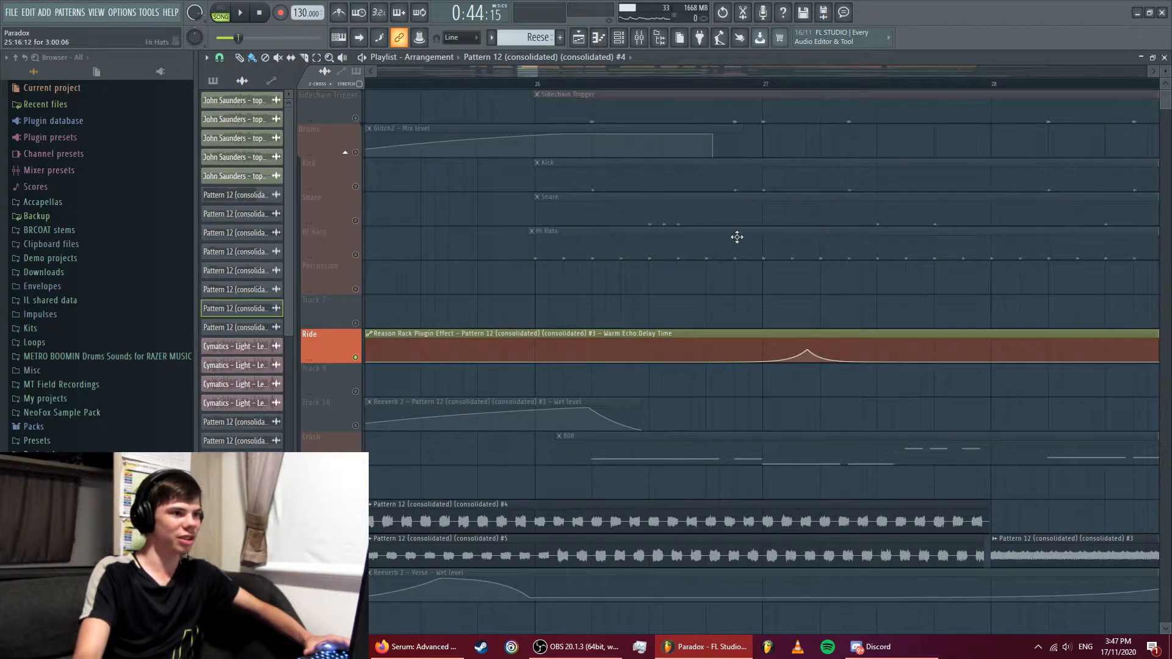
click(677, 83)
key(space)
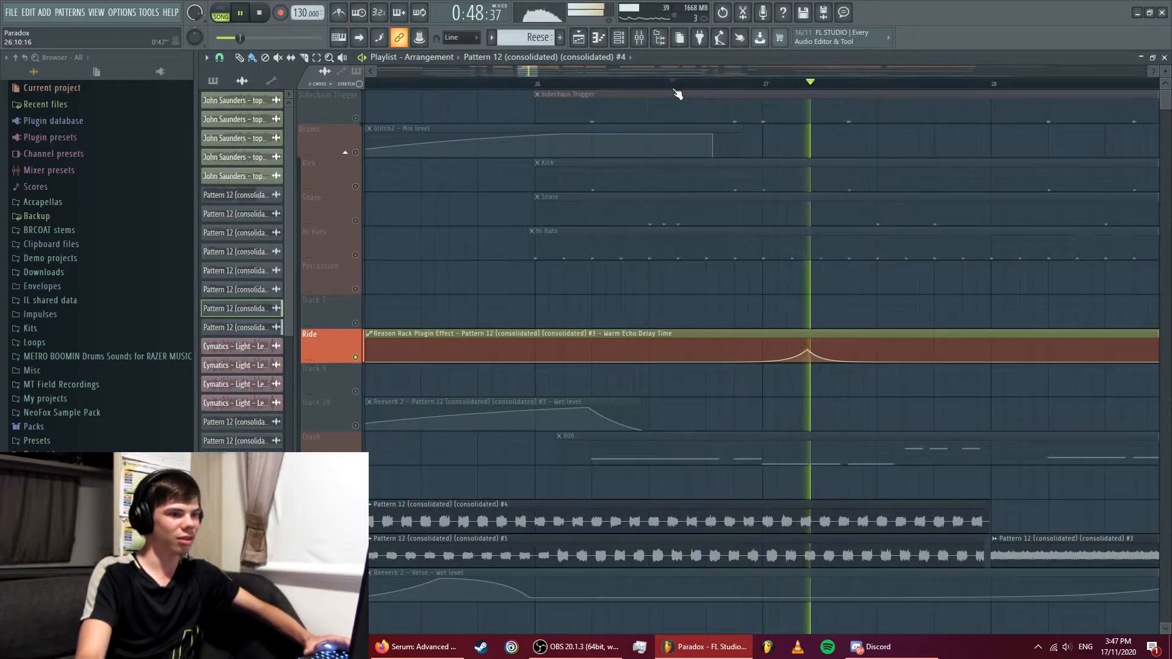
key(space)
- Play the layered bass clips from the start of bar 25 past bar 26, and stop playback
drag(524, 74, 516, 73)
scroll(522, 72, down, 3)
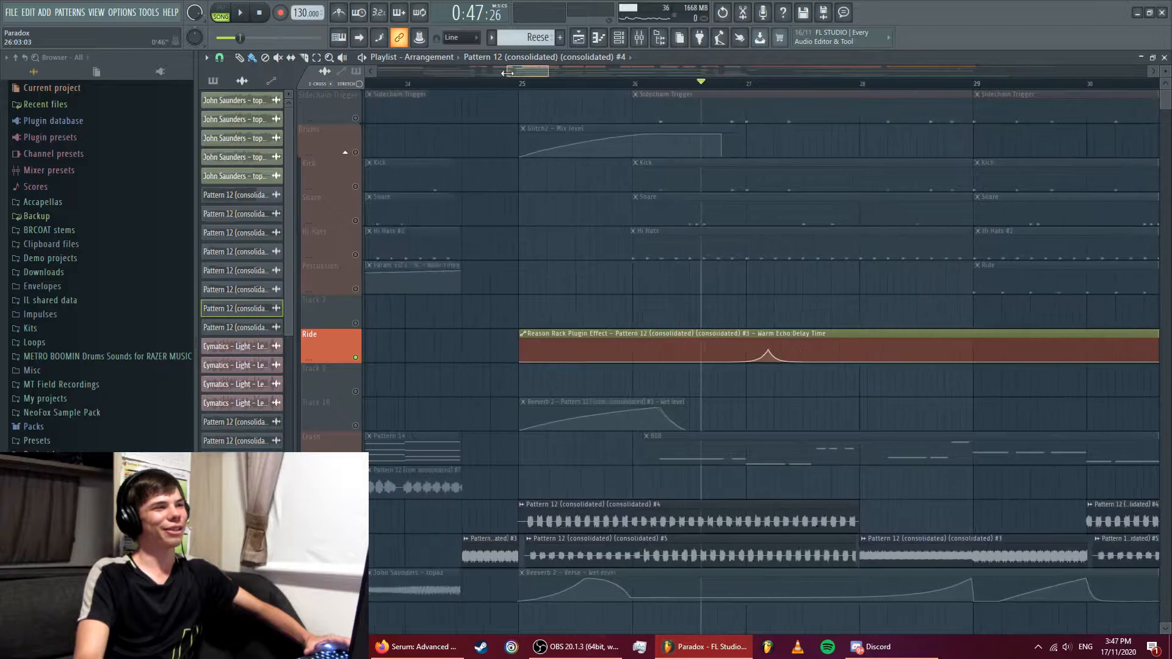
click(538, 83)
click(544, 83)
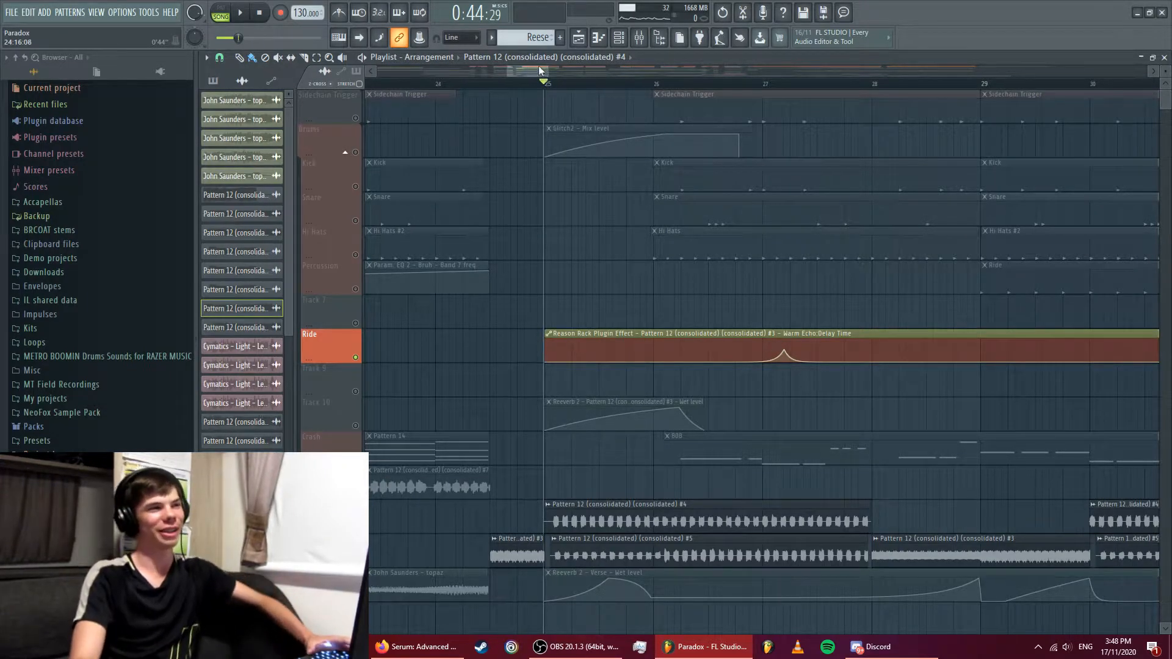
key(space)
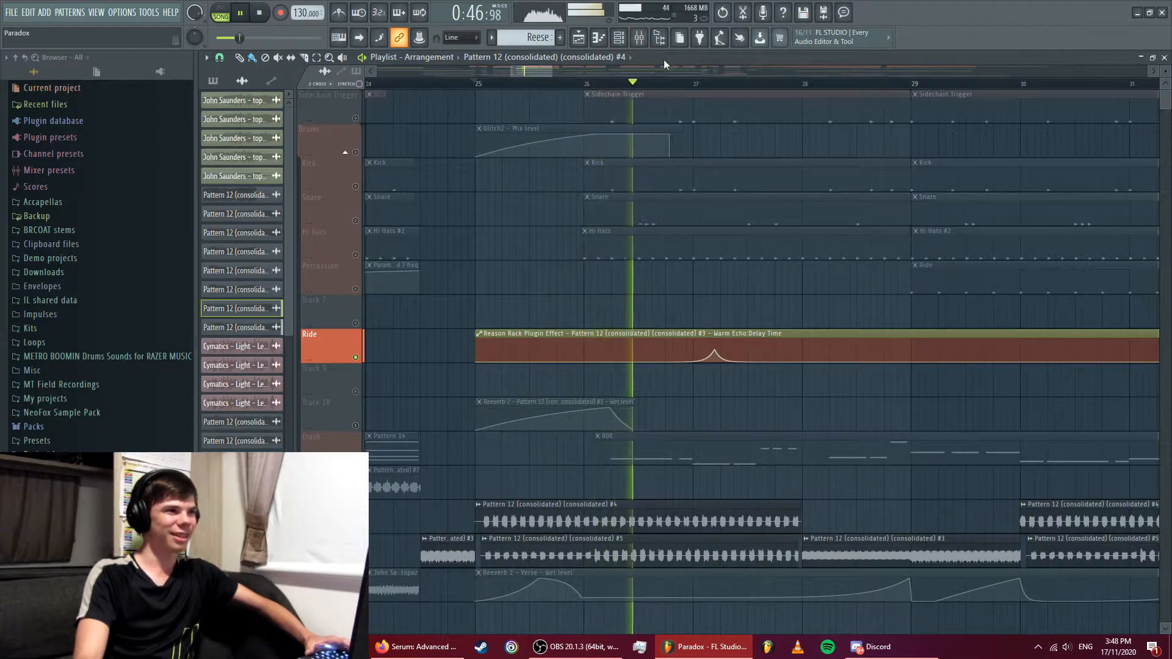
key(space)
- Place the playhead just before bar 27 and examine The Echo's delay Time control in the Reason Rack plugin
click(639, 40)
click(642, 42)
click(678, 82)
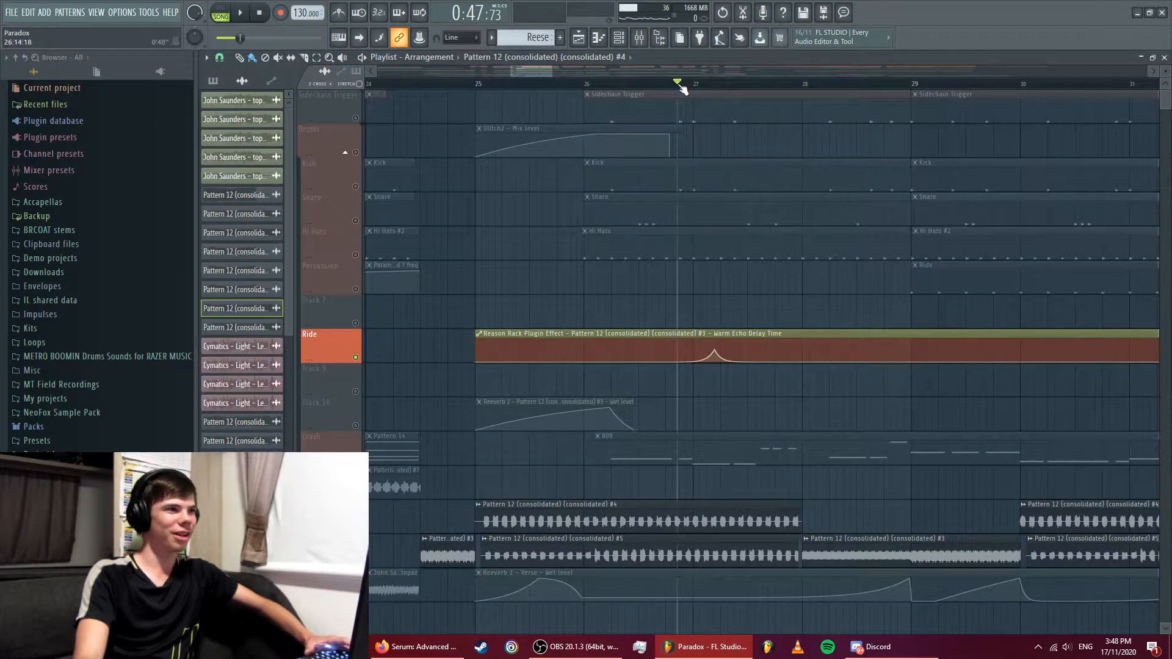
click(643, 42)
click(1093, 154)
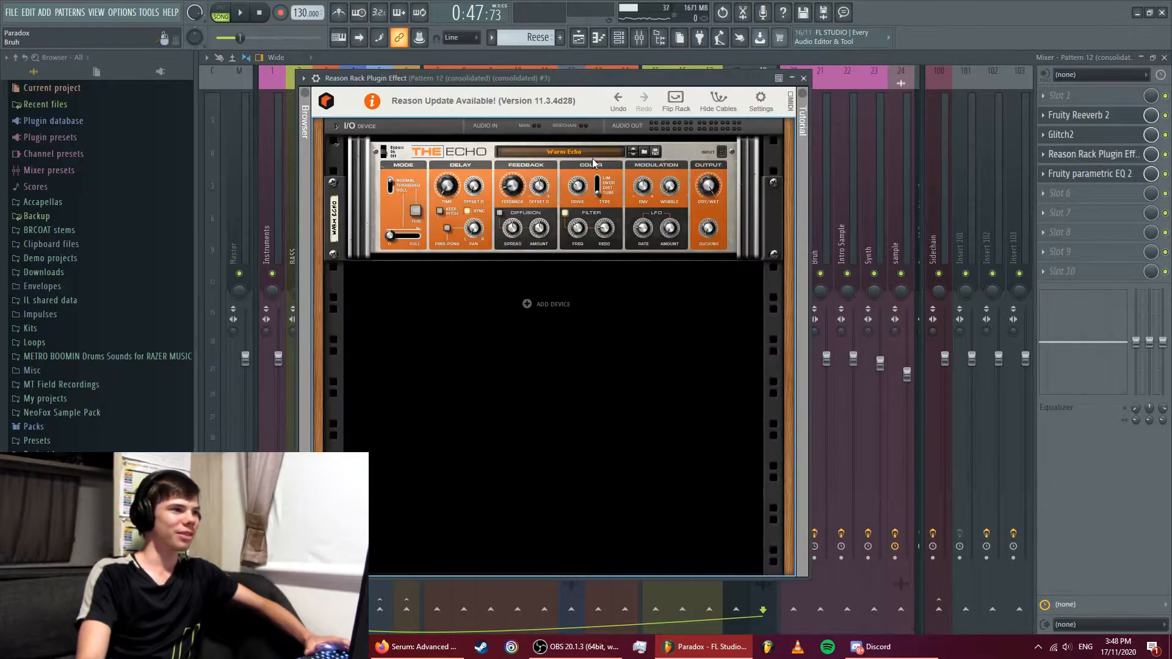
drag(445, 186, 461, 162)
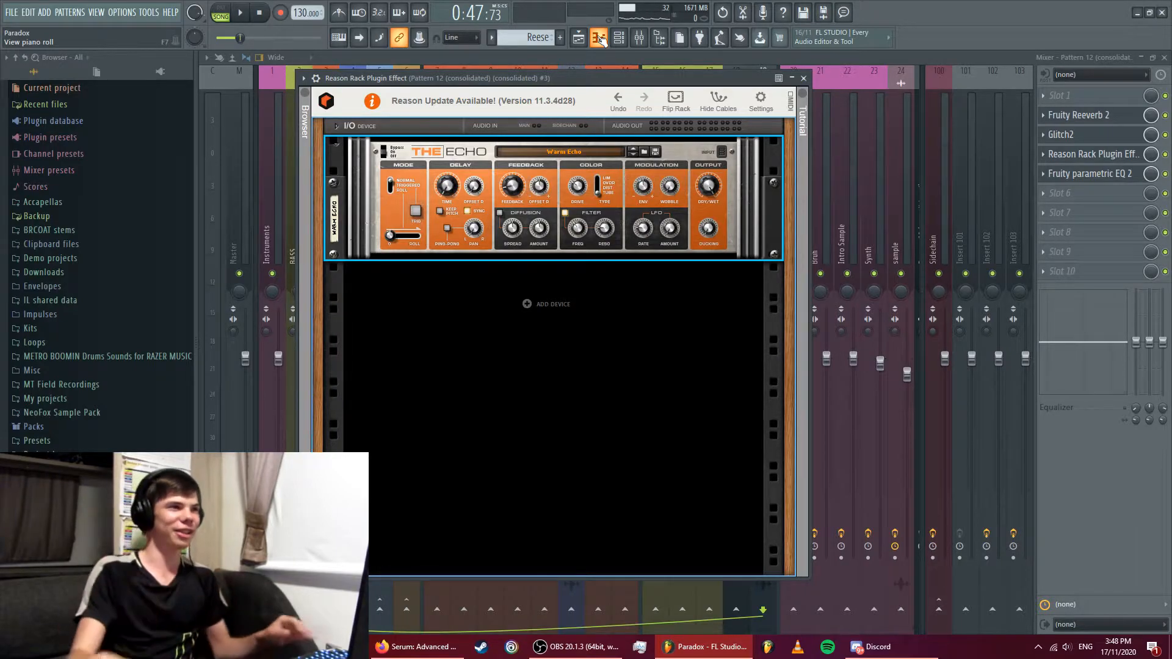
click(578, 39)
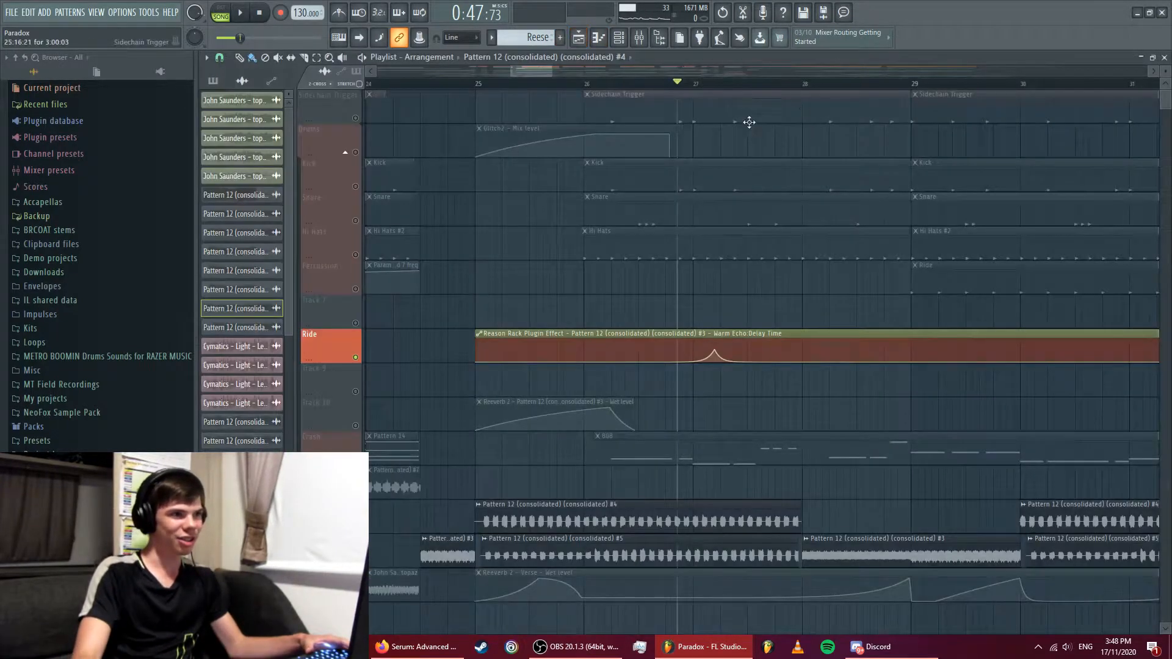
- Replay the Warm Echo Delay Time automation peak around bar 27 from several starting points
click(696, 88)
key(space)
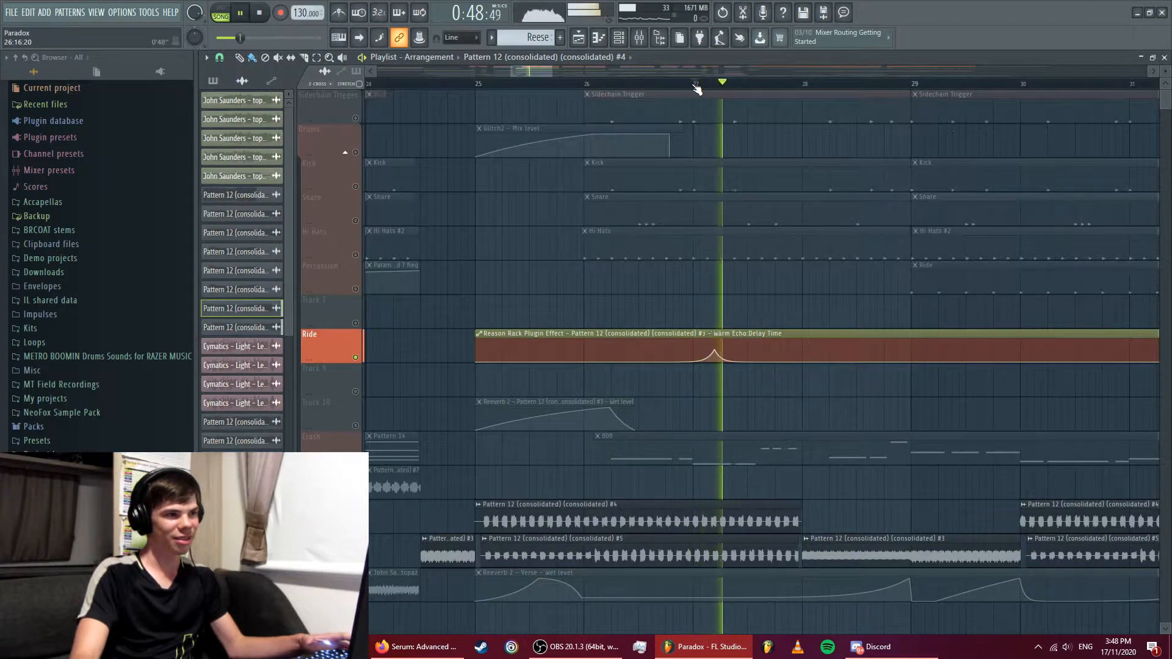
click(687, 87)
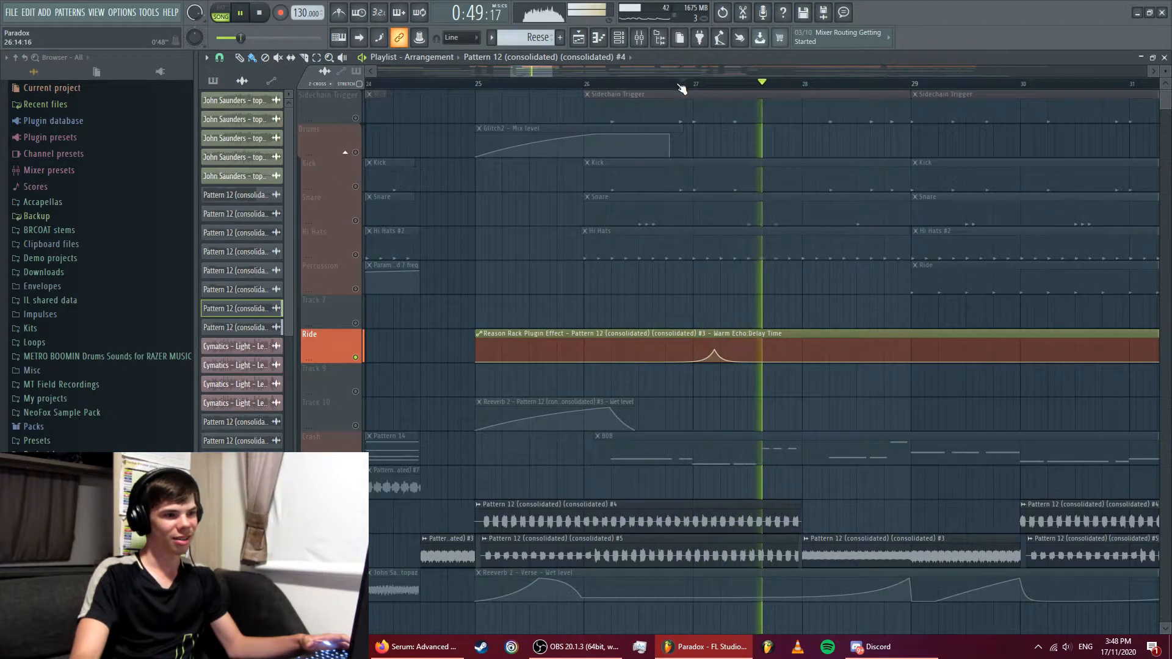
click(663, 87)
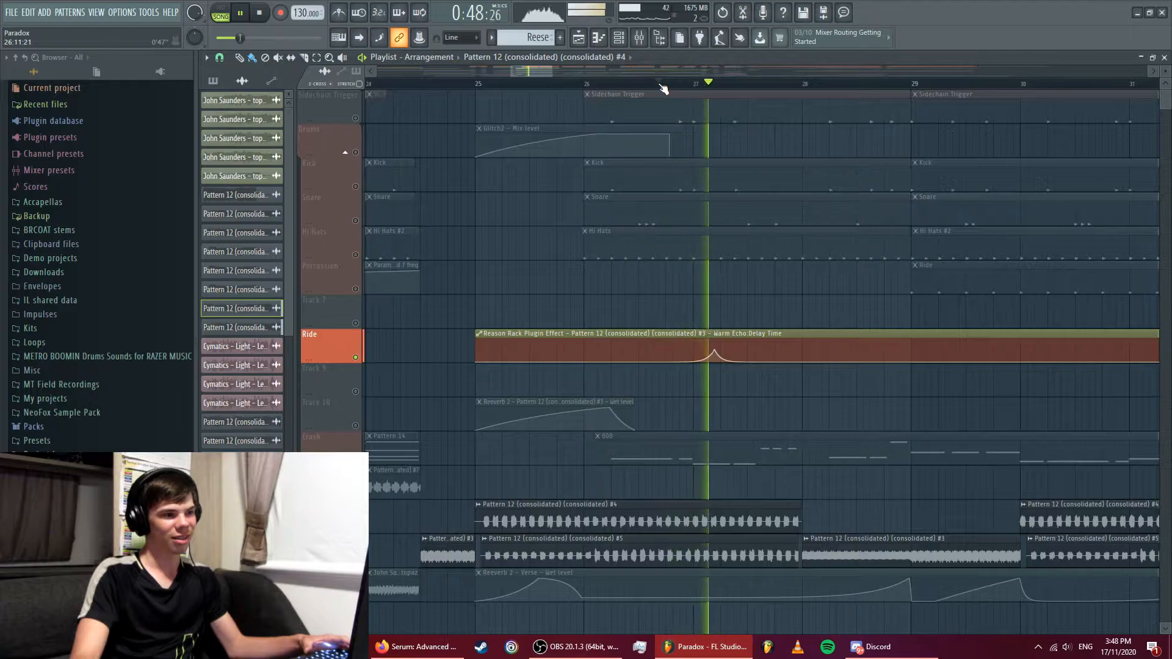
key(space)
- Mute the Ride track that holds the Warm Echo Delay Time automation
click(641, 41)
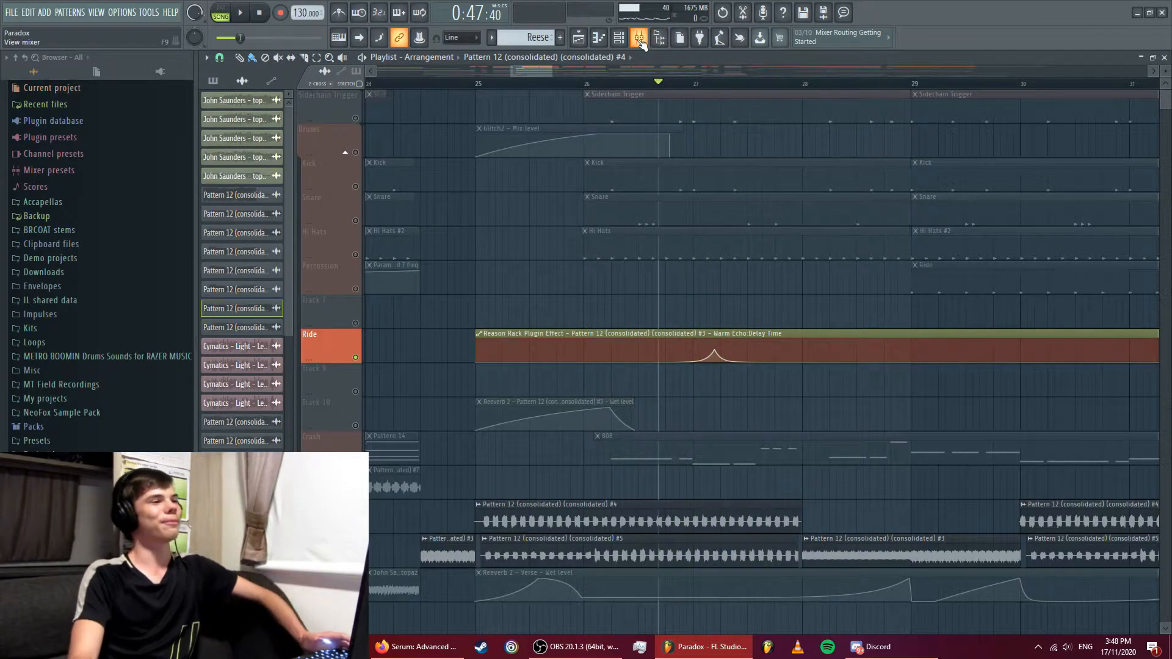
mouse_move(543, 67)
mouse_down()
mouse_move(687, 78)
mouse_move(543, 86)
mouse_up()
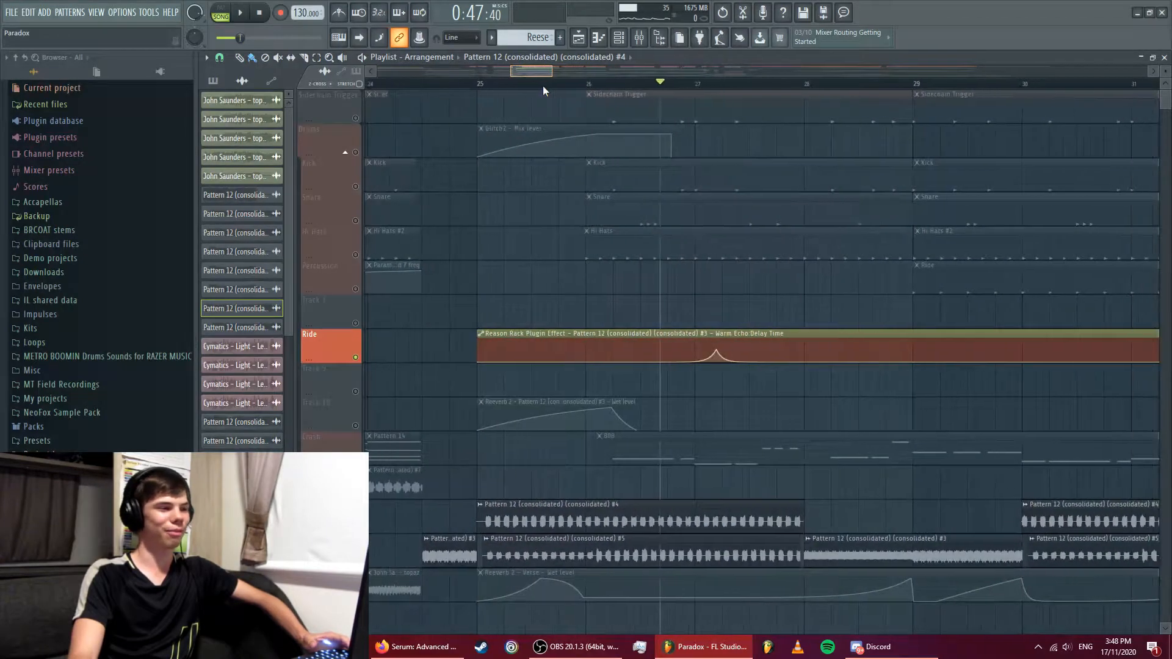
click(356, 357)
- Open Fruity parametric EQ 2 on mixer track 19 to view its curve, and return to the playlist
click(638, 37)
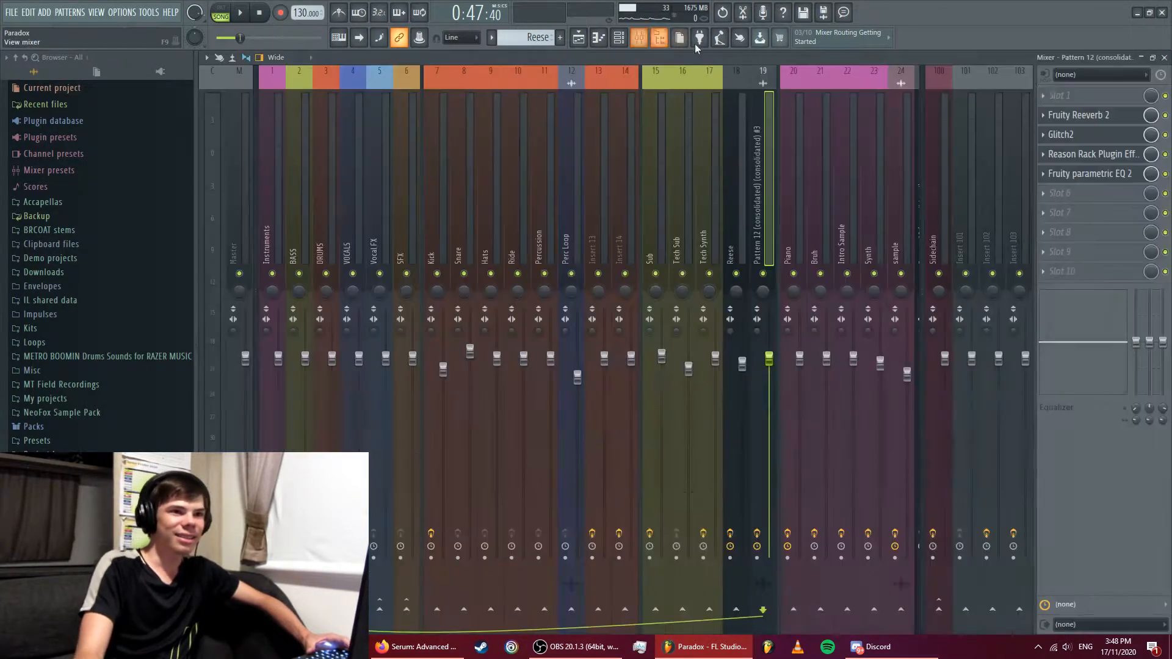
click(1107, 172)
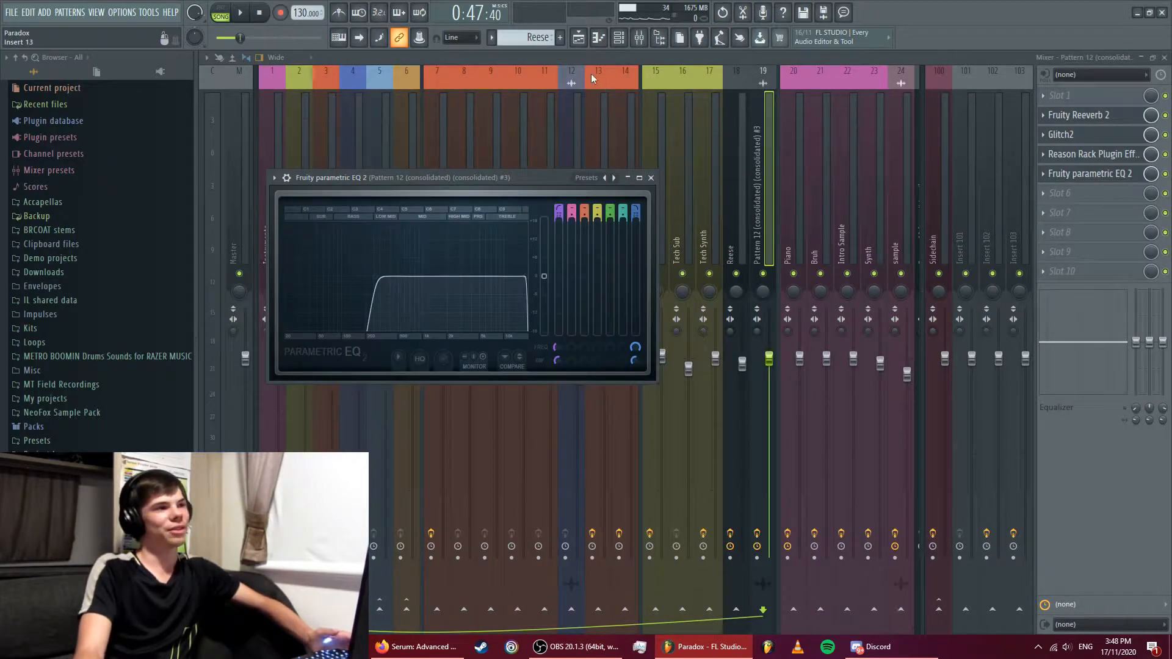
click(578, 37)
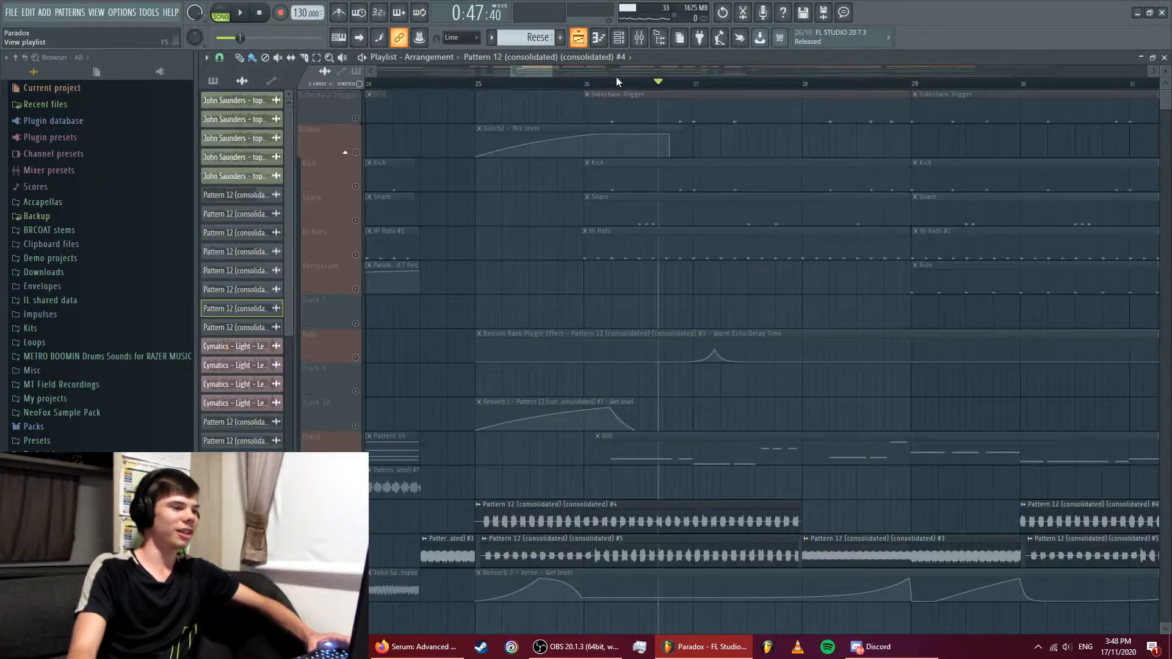
- Play the passage from just before bar 28 and stop playback
click(792, 92)
click(786, 83)
key(space)
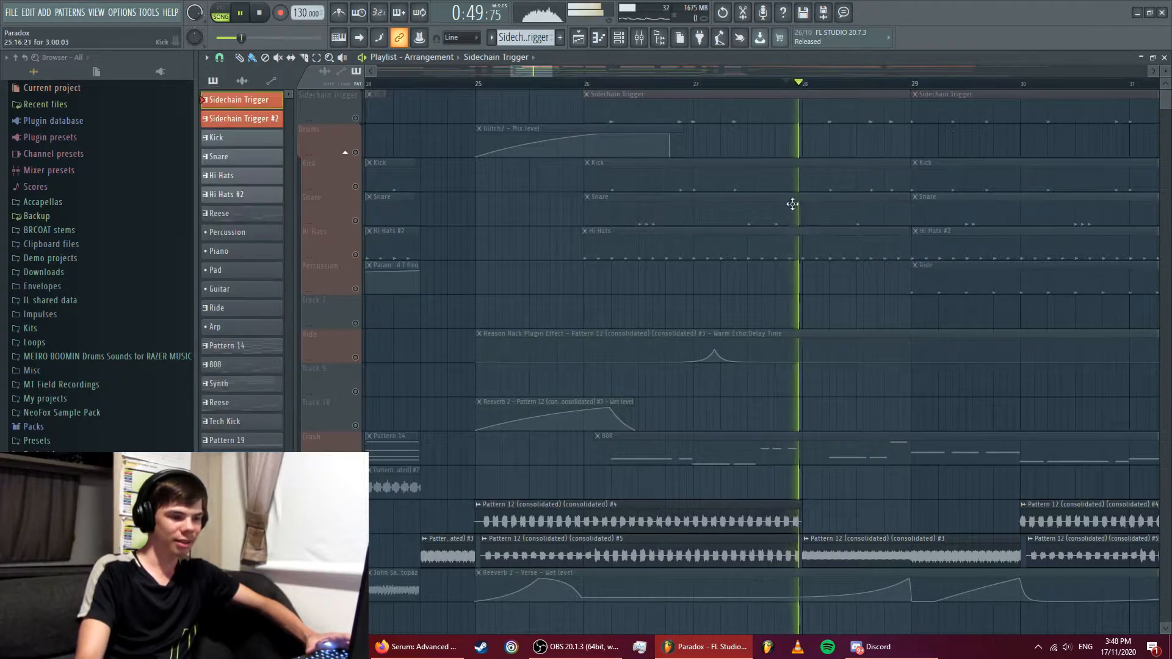
key(space)
- Open the sample settings of the Pattern 12 #3 clip at bar 28 and examine both pages of its precomputed effects
click(858, 545)
double_click(858, 545)
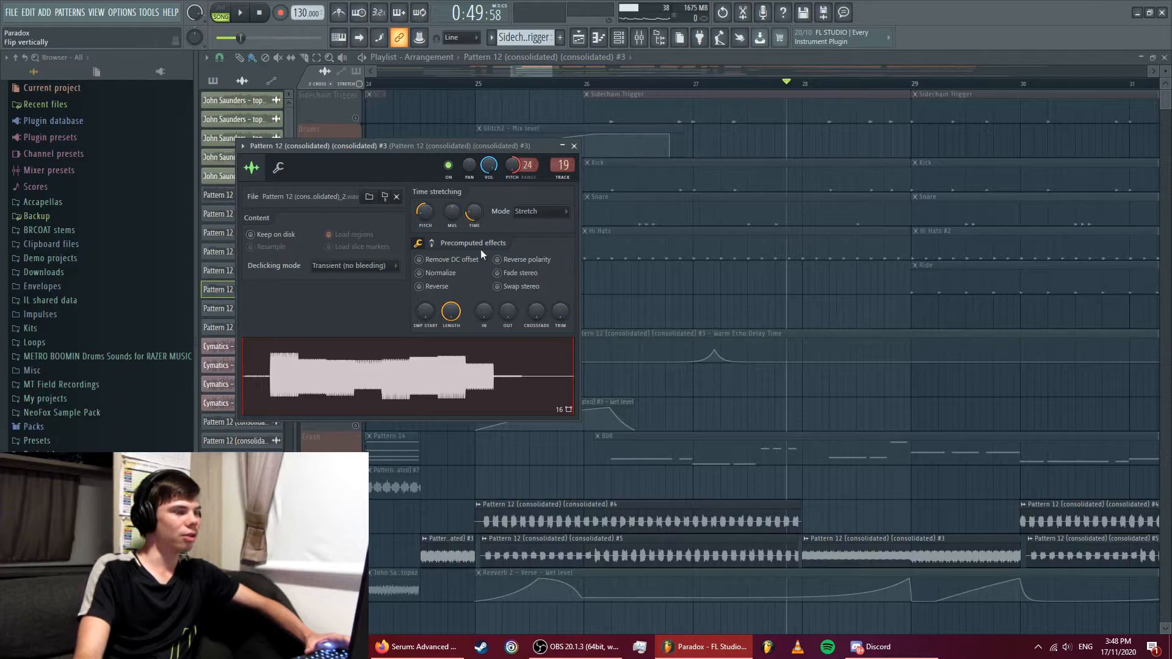
click(433, 243)
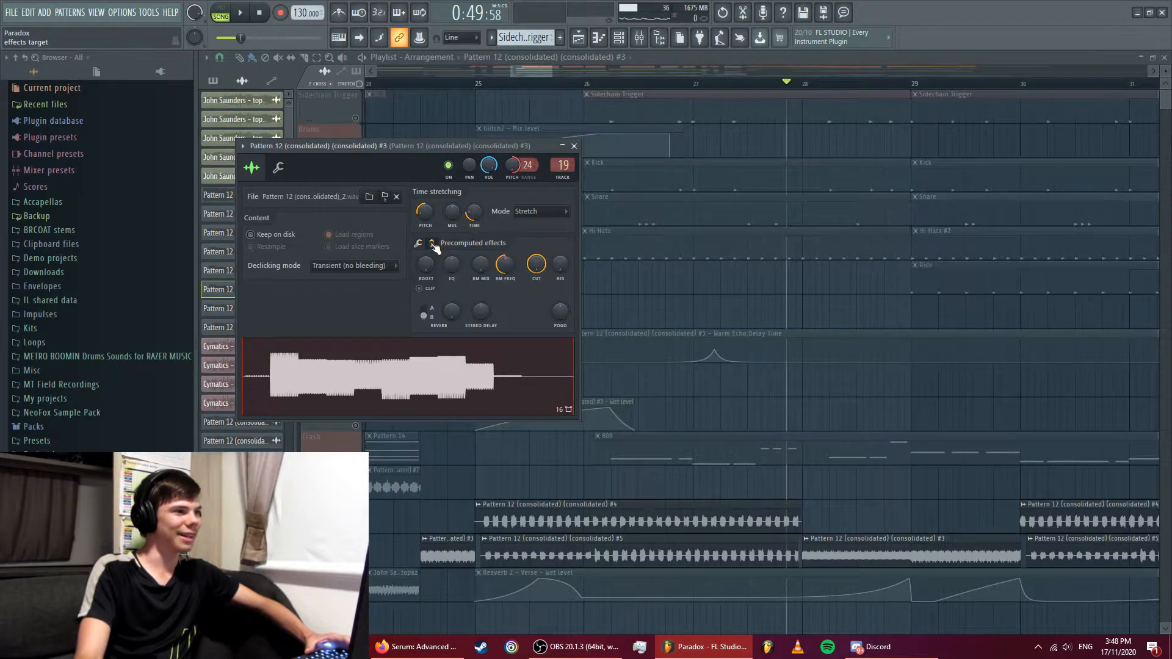
click(420, 243)
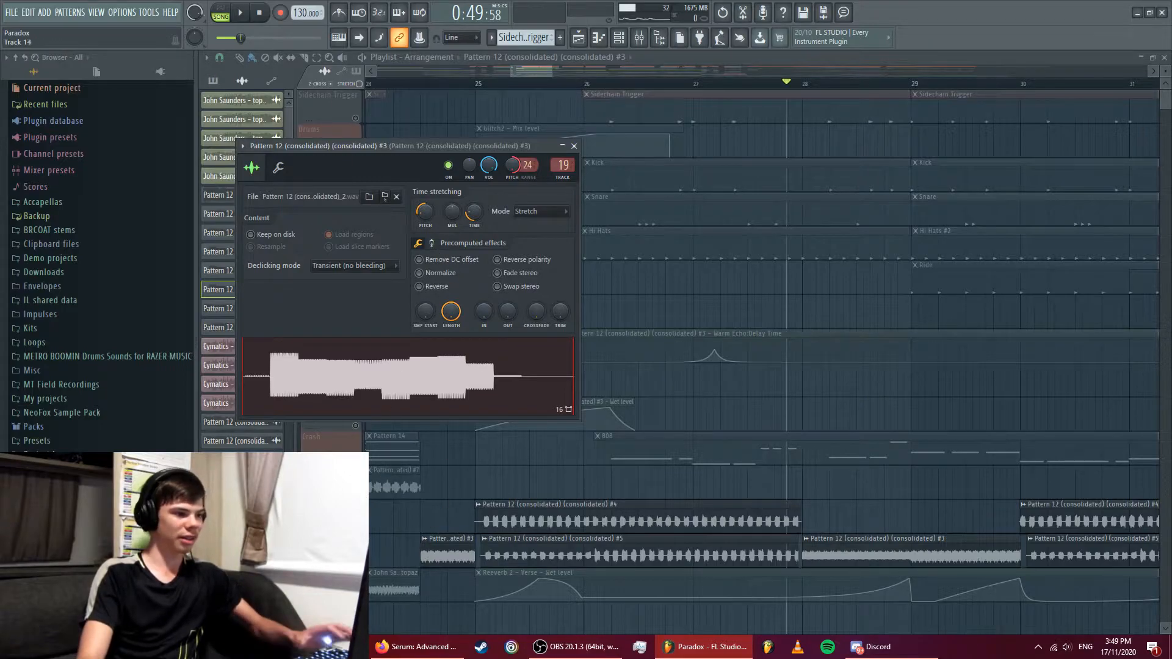
- Solo Track 14 and play the Pattern 12 #3 clip from just before bar 28, stopping playback after bar 28
right_click(359, 562)
key(space)
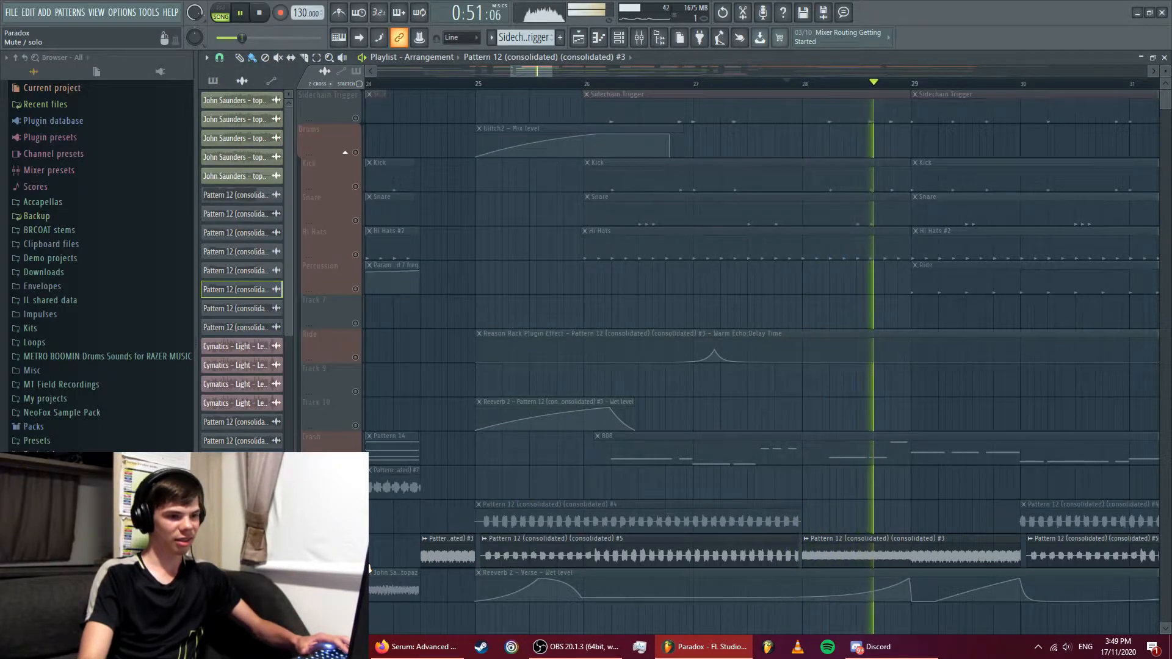
key(space)
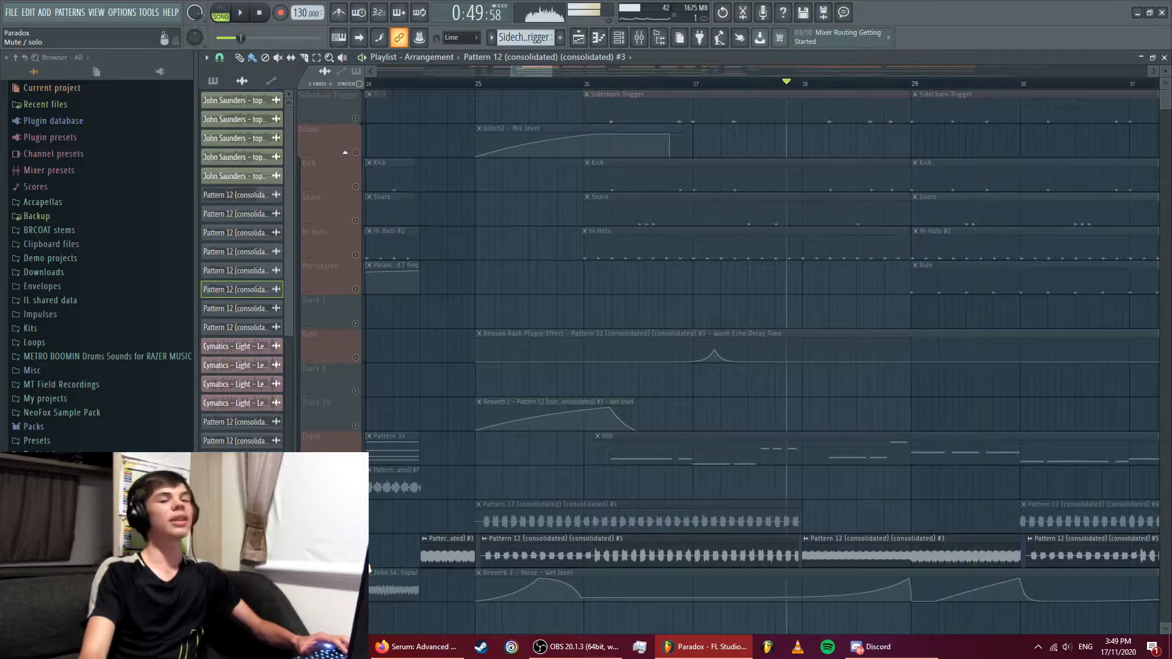
- Check the mixer effects of track 19, return to the playlist and play the soloed Track 14 clip from just before bar 28
click(639, 37)
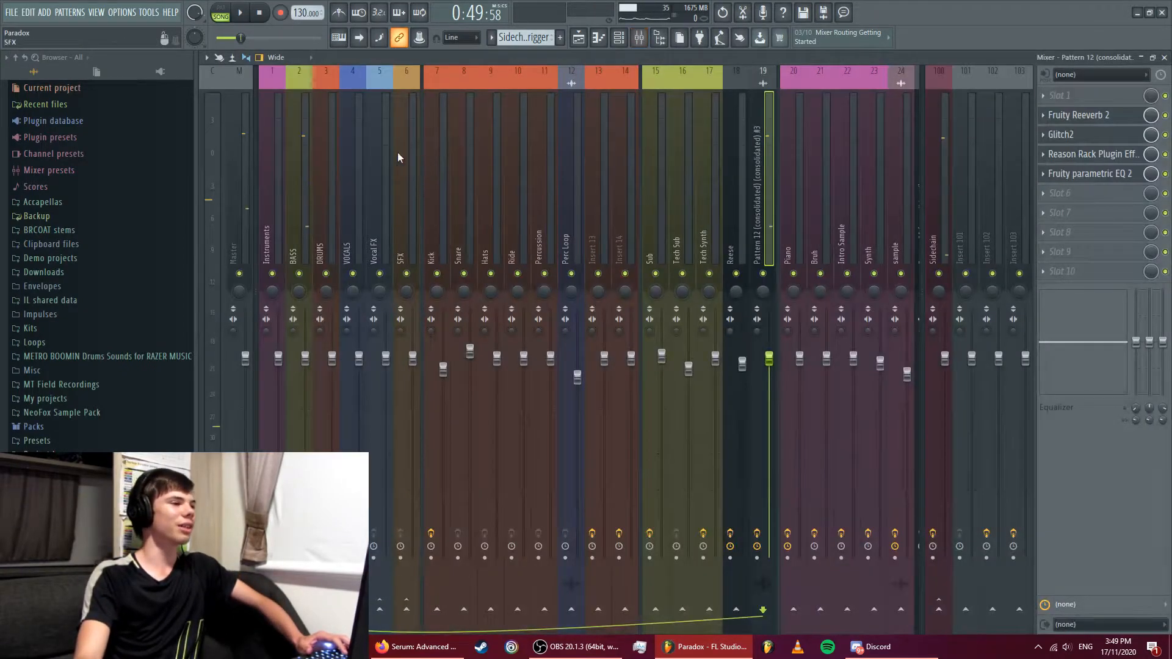
click(249, 195)
click(578, 38)
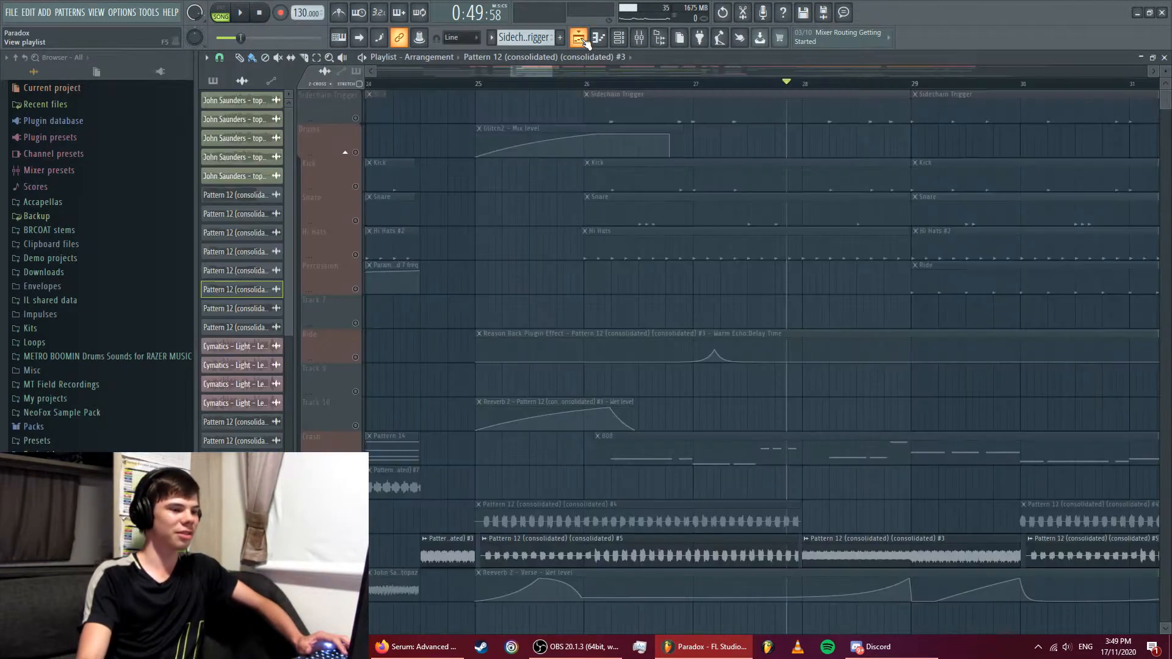
key(space)
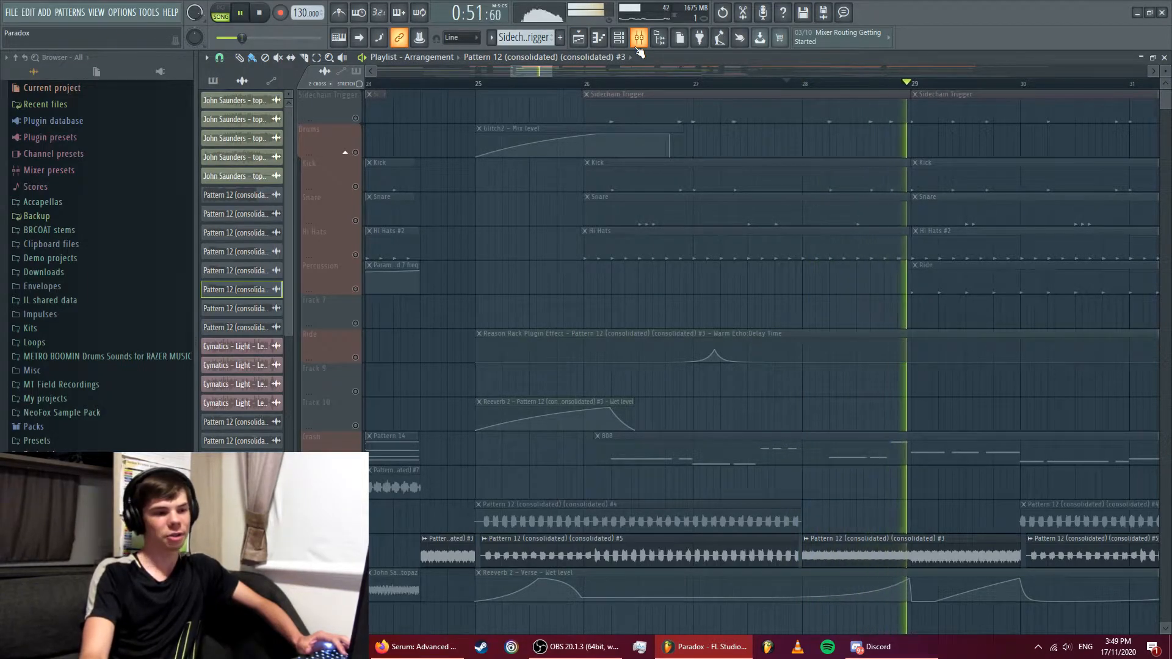
key(space)
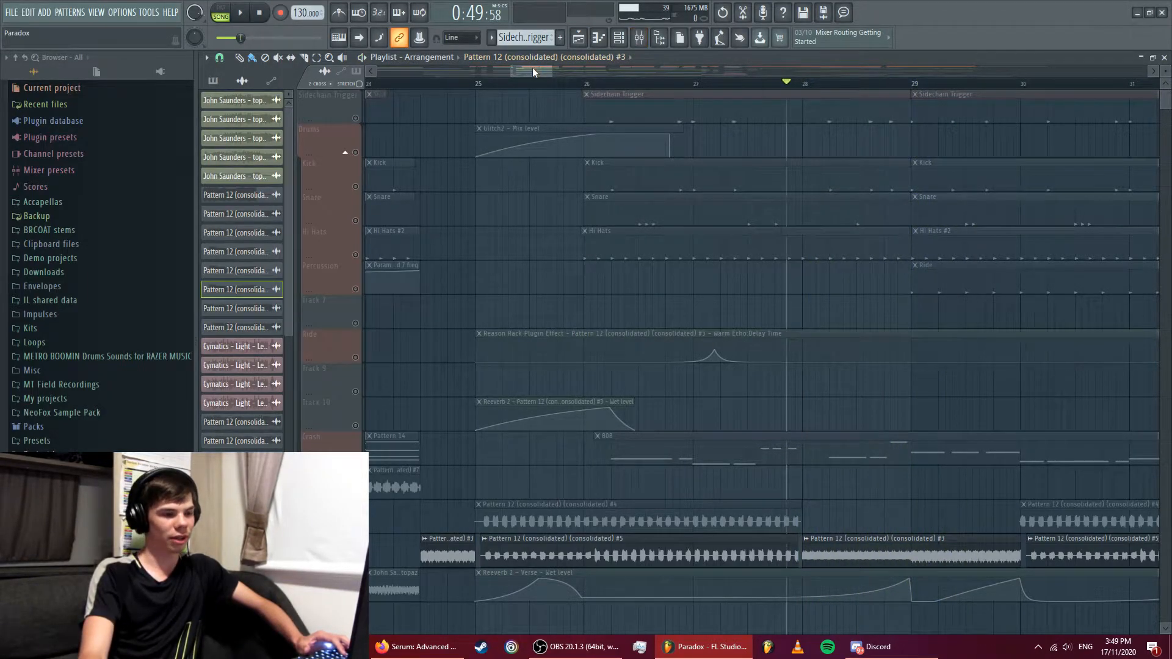
- Turn off the Track 14 solo and place the playhead at bar 25
drag(532, 70, 553, 71)
right_click(355, 562)
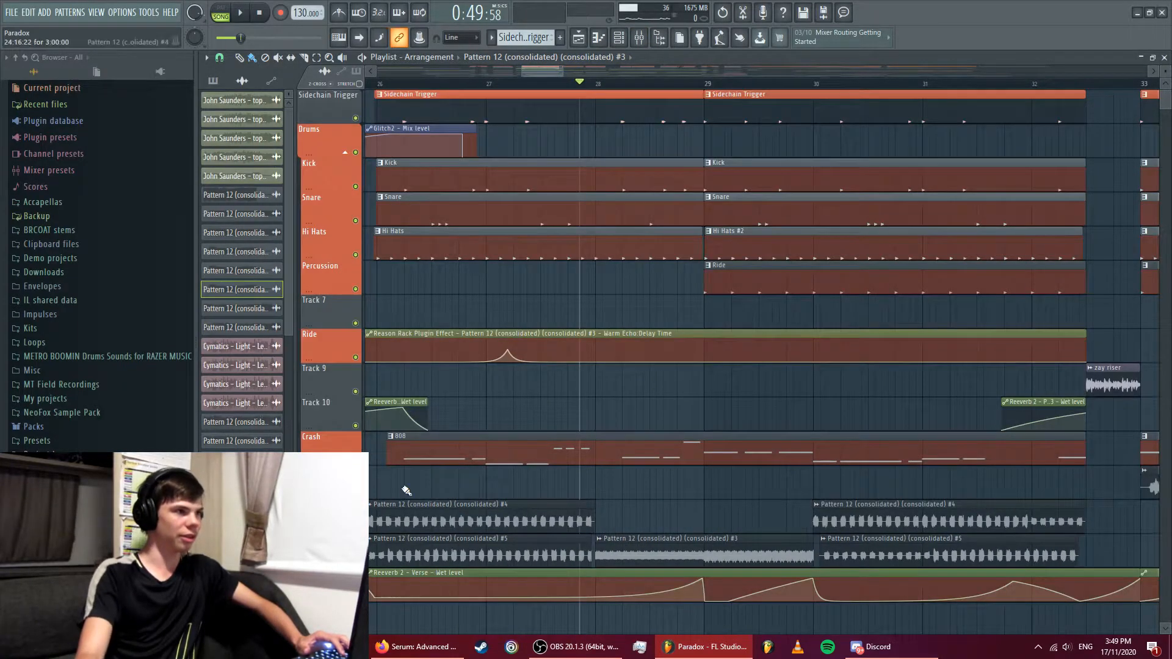
drag(556, 75, 529, 75)
click(532, 84)
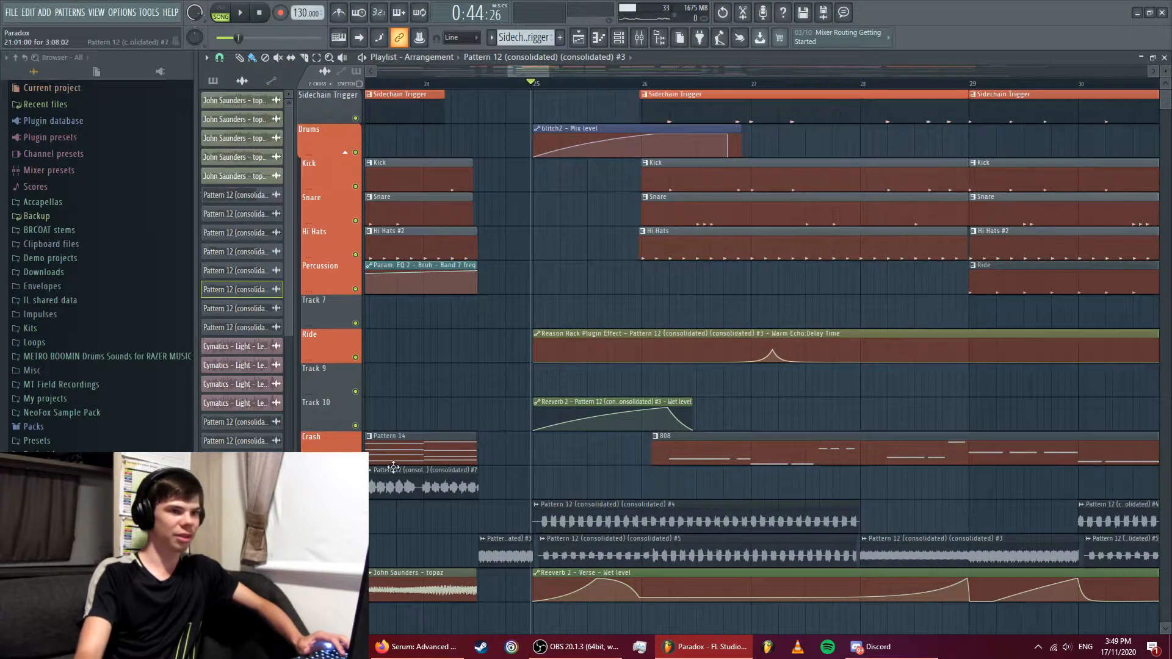
- Play the soloed vocal chops on Track 28 together with the Track 15 reverb automation from bar 25, stopping playback after bar 32
drag(1166, 108, 1165, 129)
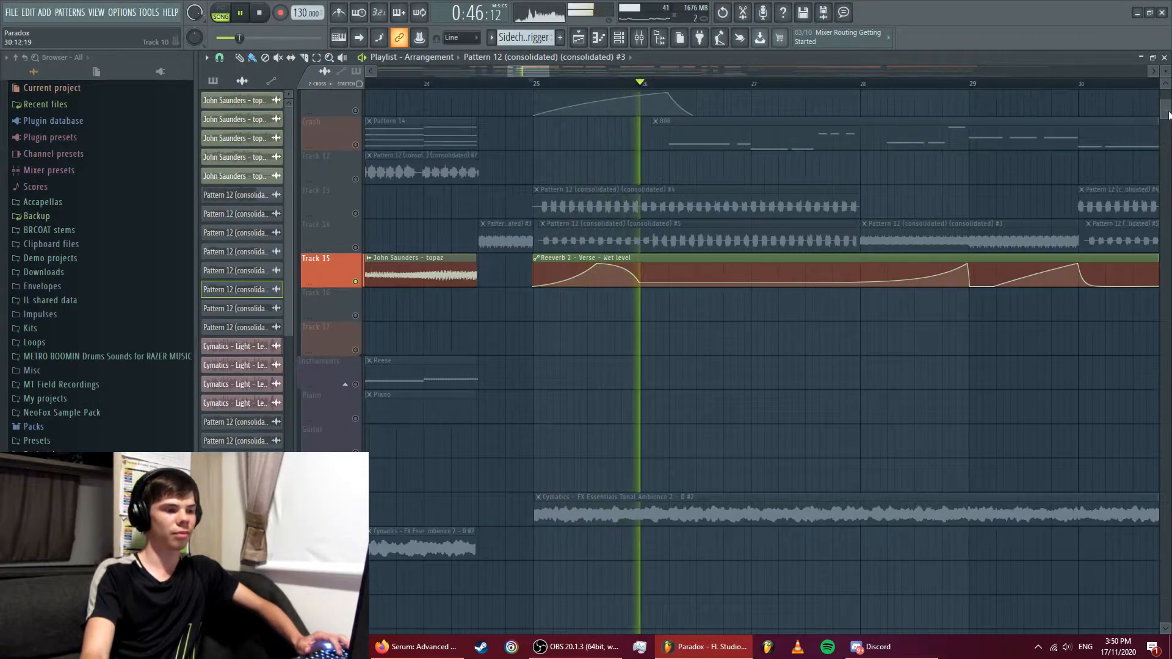
drag(1164, 109, 1163, 133)
drag(548, 71, 593, 72)
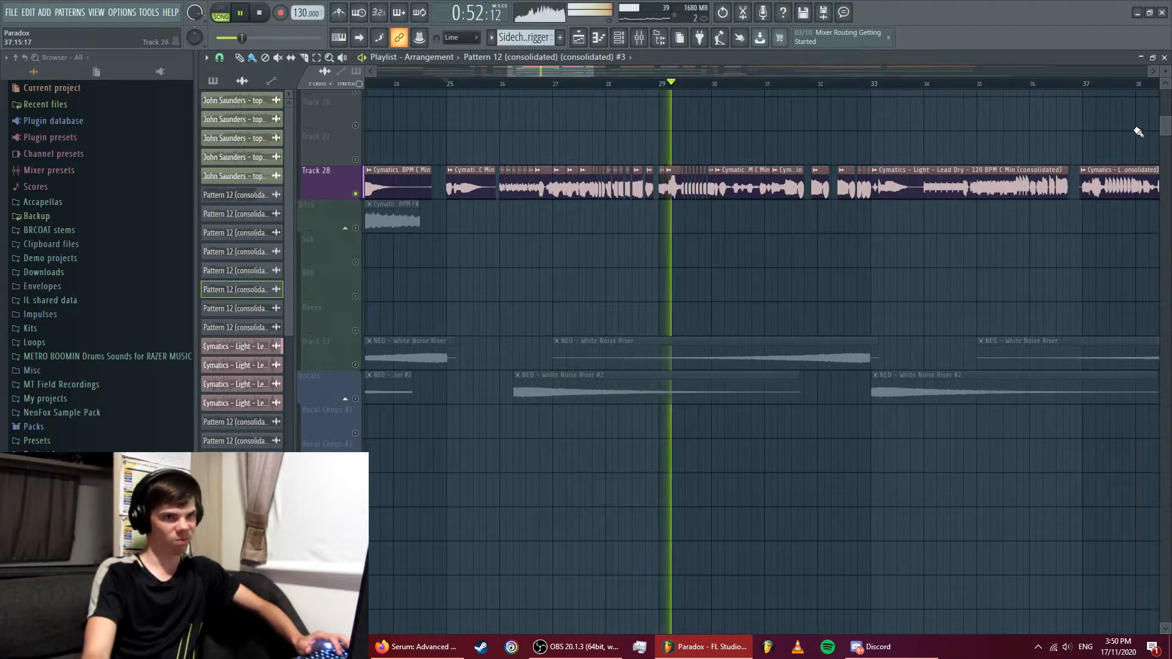
drag(1165, 130, 1165, 116)
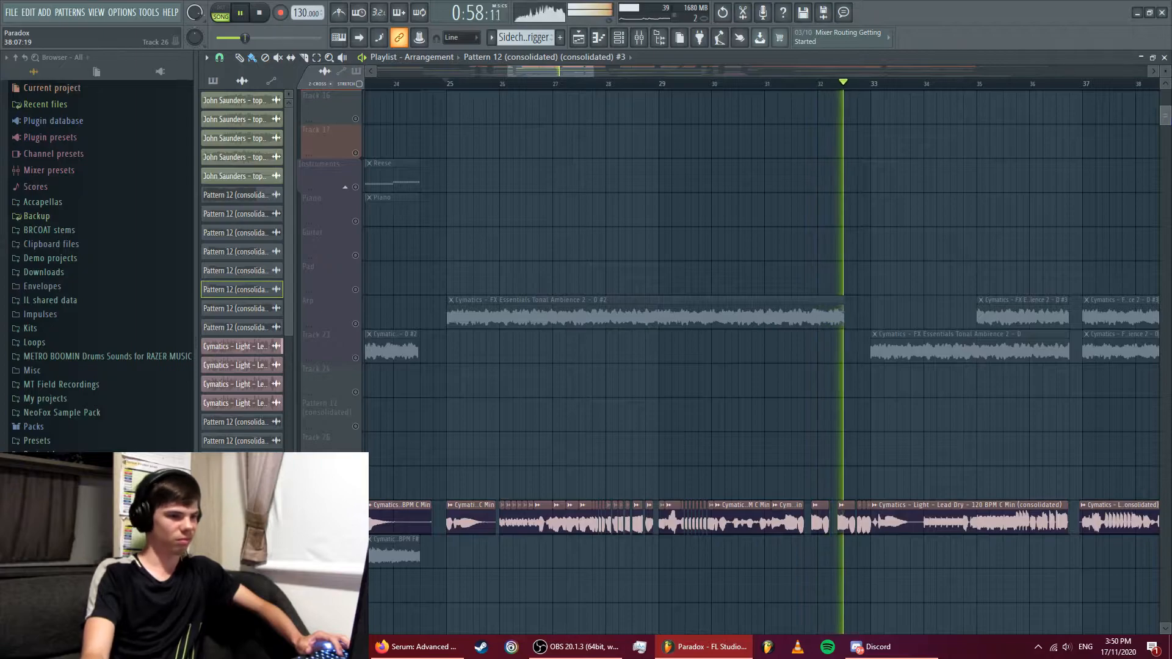
key(space)
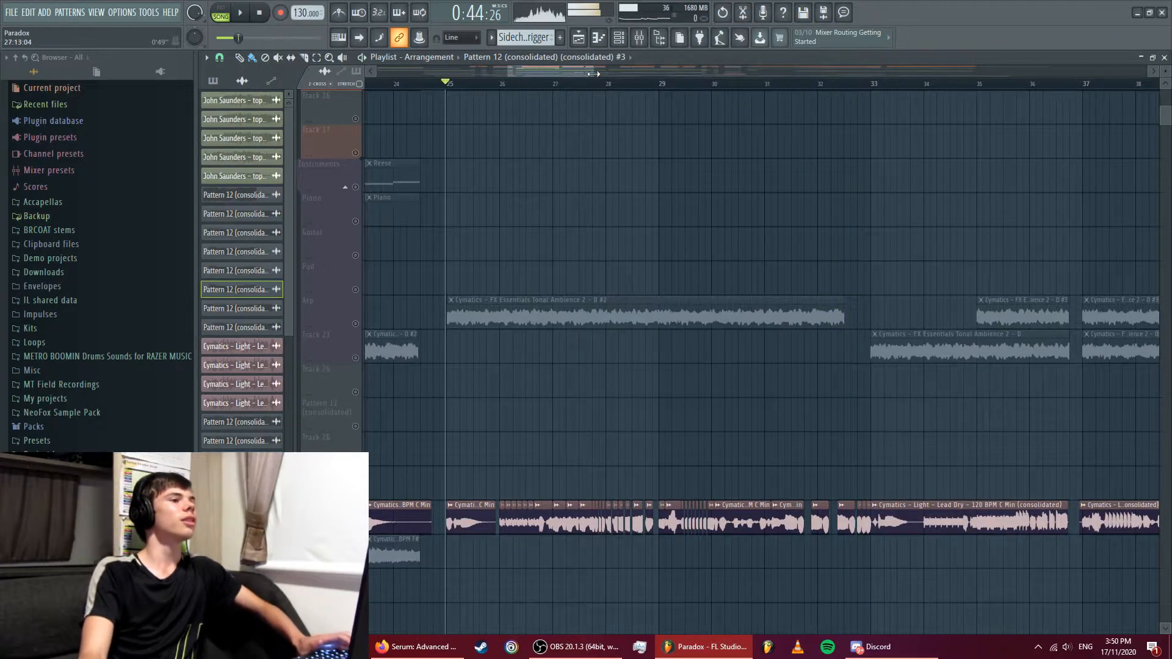
- View the sample settings of the Cymatics - Light - Lead Dry clip at bar 26, close them and play briefly from bar 25
drag(593, 74, 548, 79)
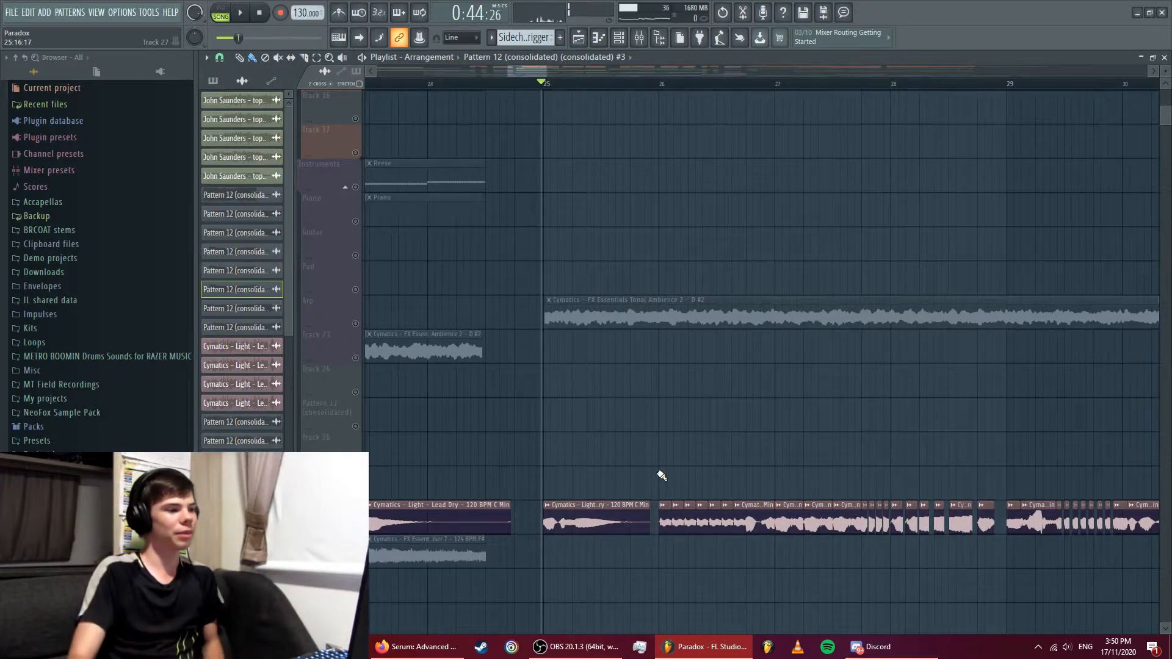
click(664, 505)
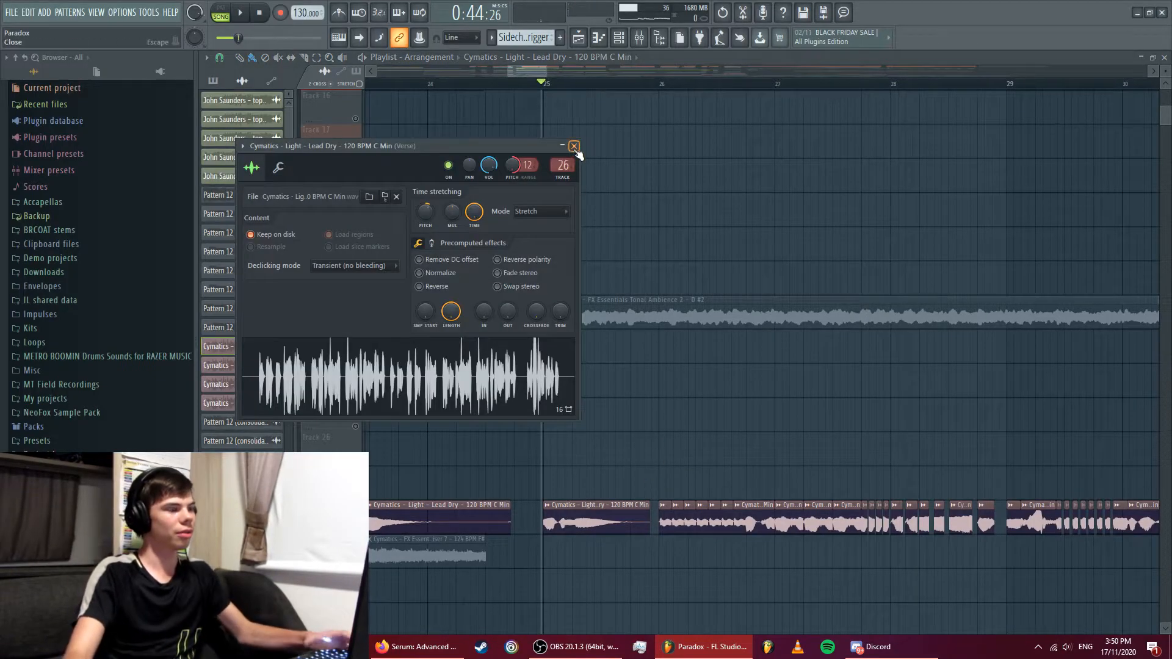
click(574, 146)
key(space)
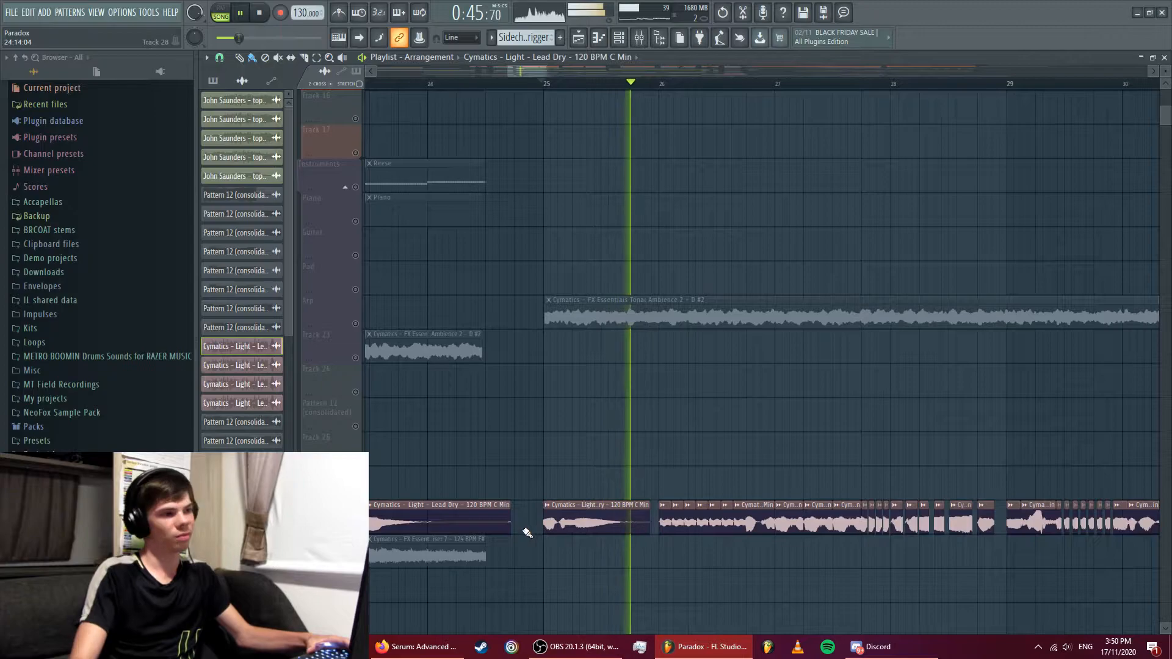
key(space)
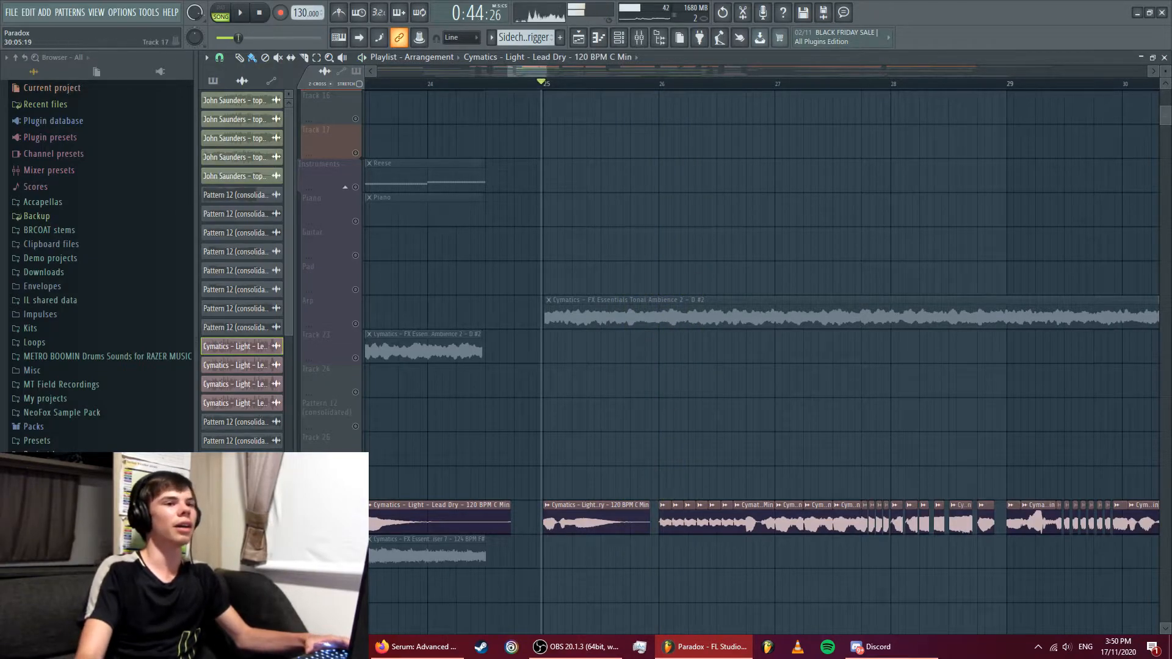
- Examine the Verse mixer track's effect chain, viewing the settings of Fruity Reeverb 2, and return to the playlist
scroll(852, 147, up, 4)
scroll(557, 85, down, 6)
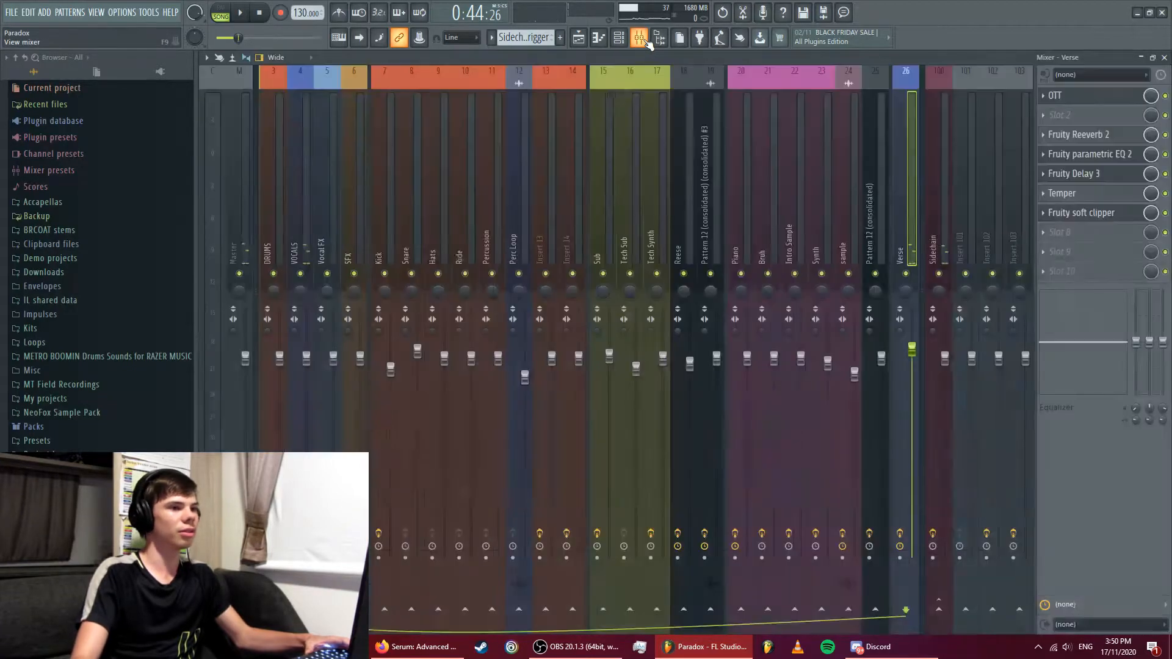
click(639, 38)
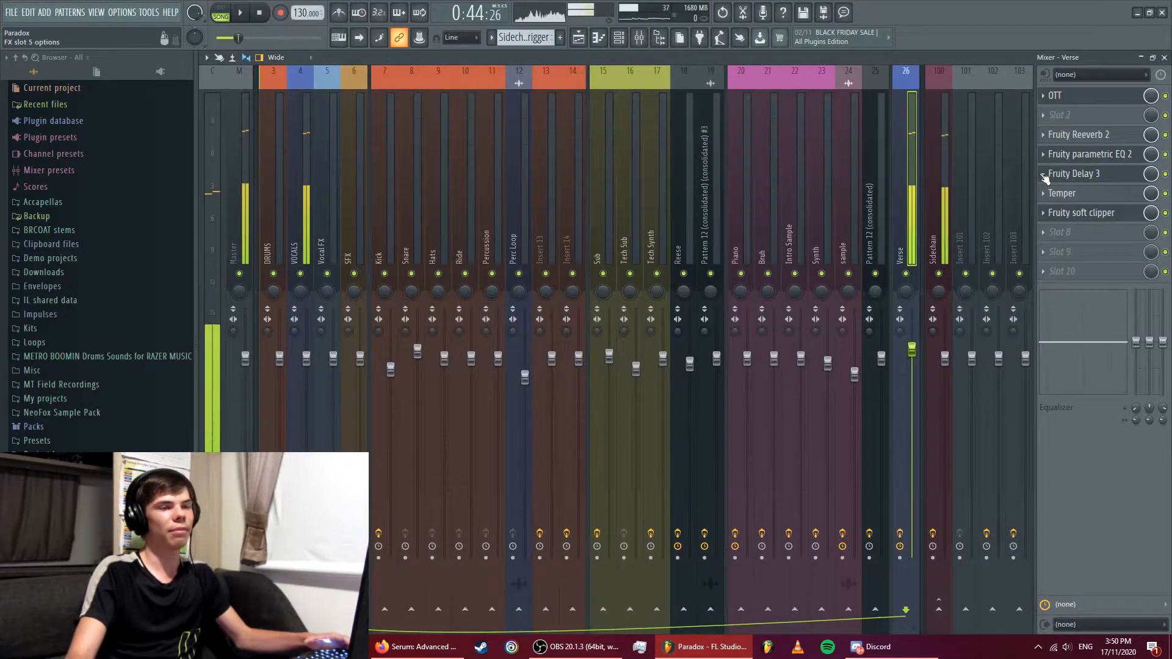
click(1092, 101)
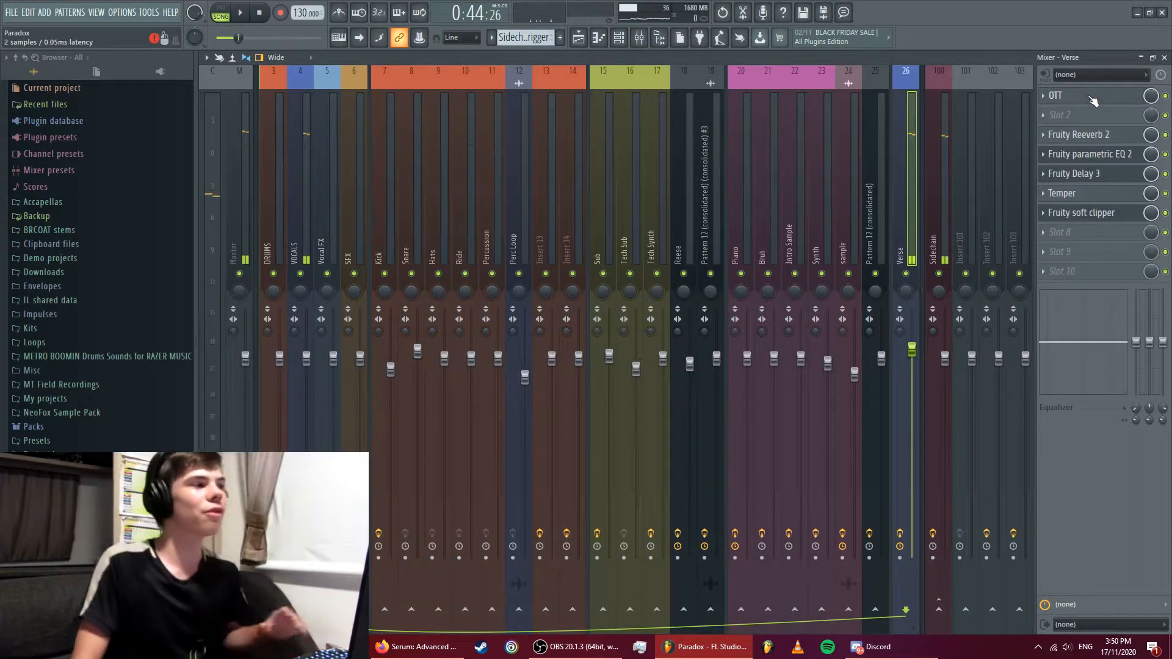
click(1085, 136)
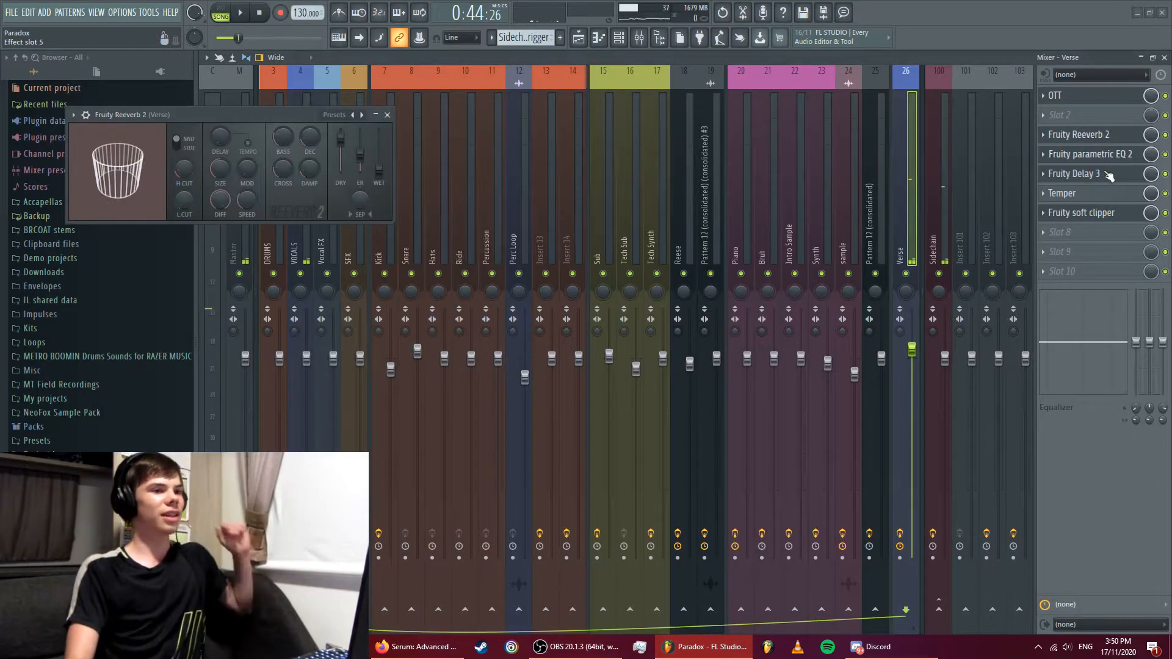
click(1094, 193)
click(1096, 193)
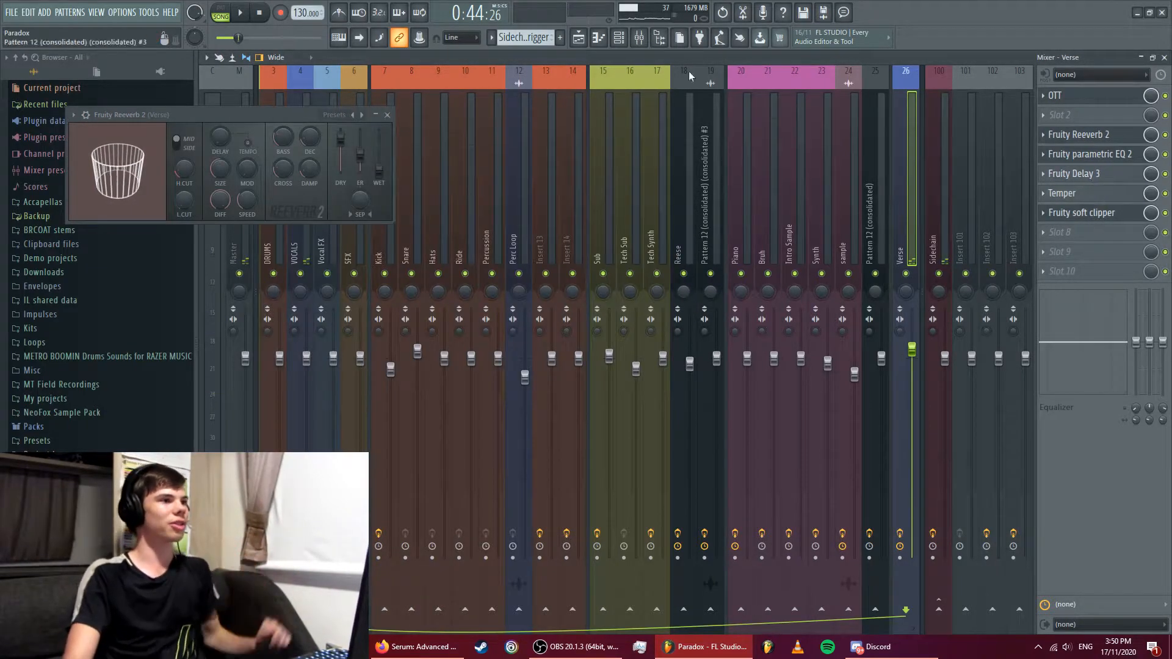
key(F5)
click(388, 115)
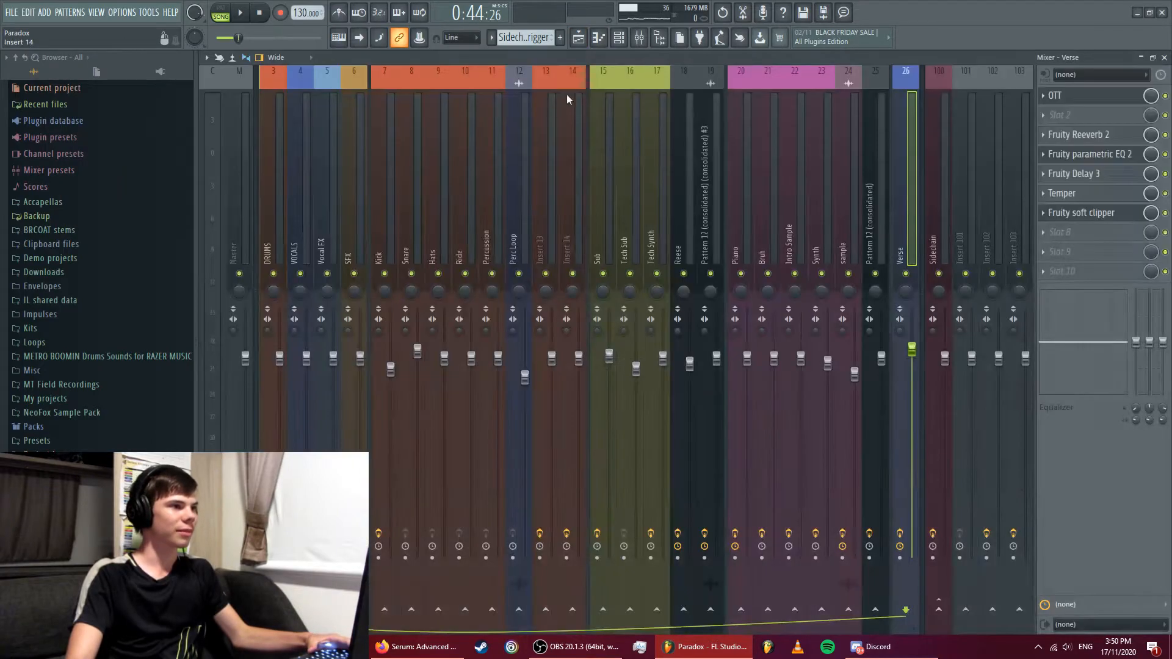
click(578, 39)
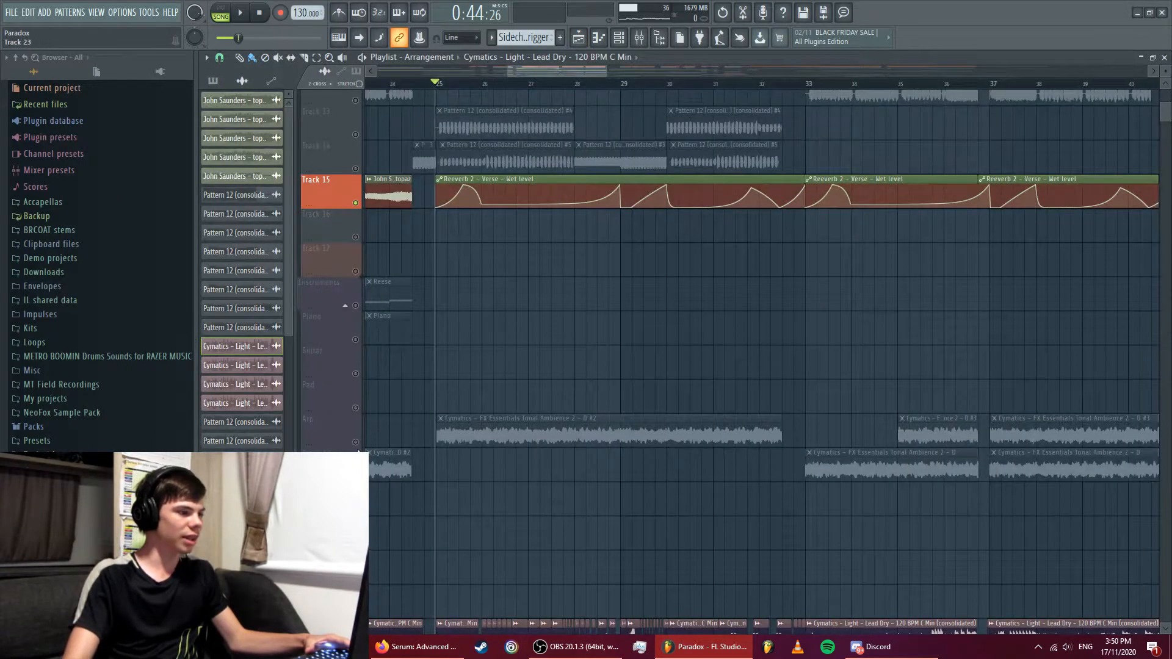
- Solo the Arp track, play its Tonal Ambience clip from bar 25, stop playback and turn the solo off
click(358, 443)
key(space)
right_click(358, 443)
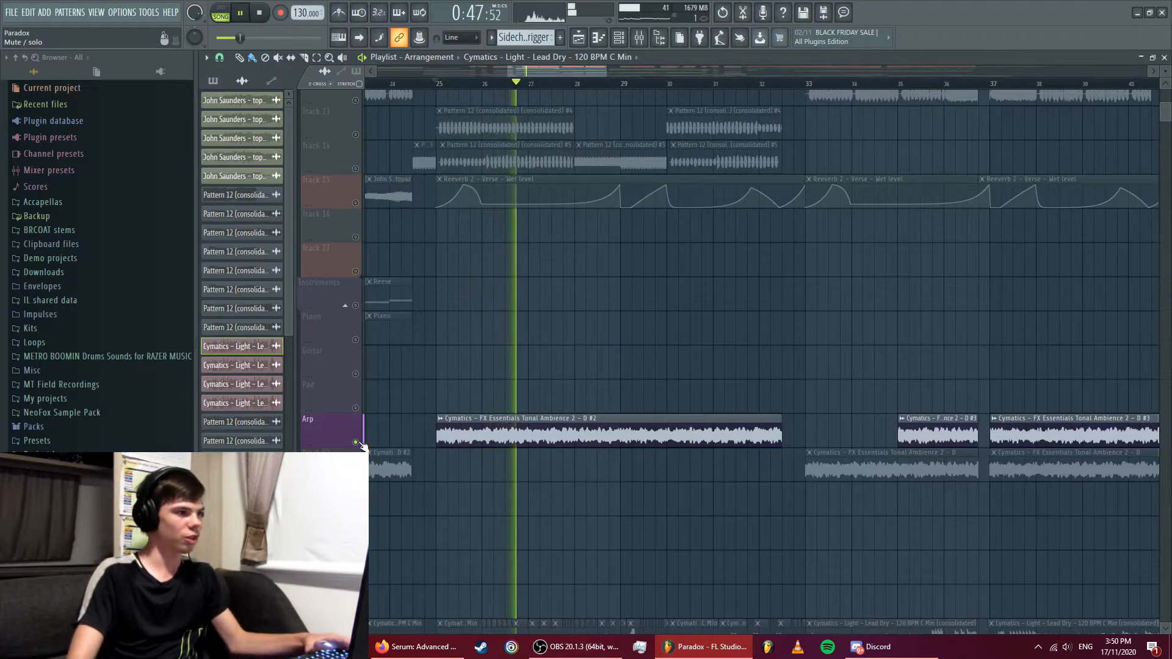
key(space)
right_click(358, 443)
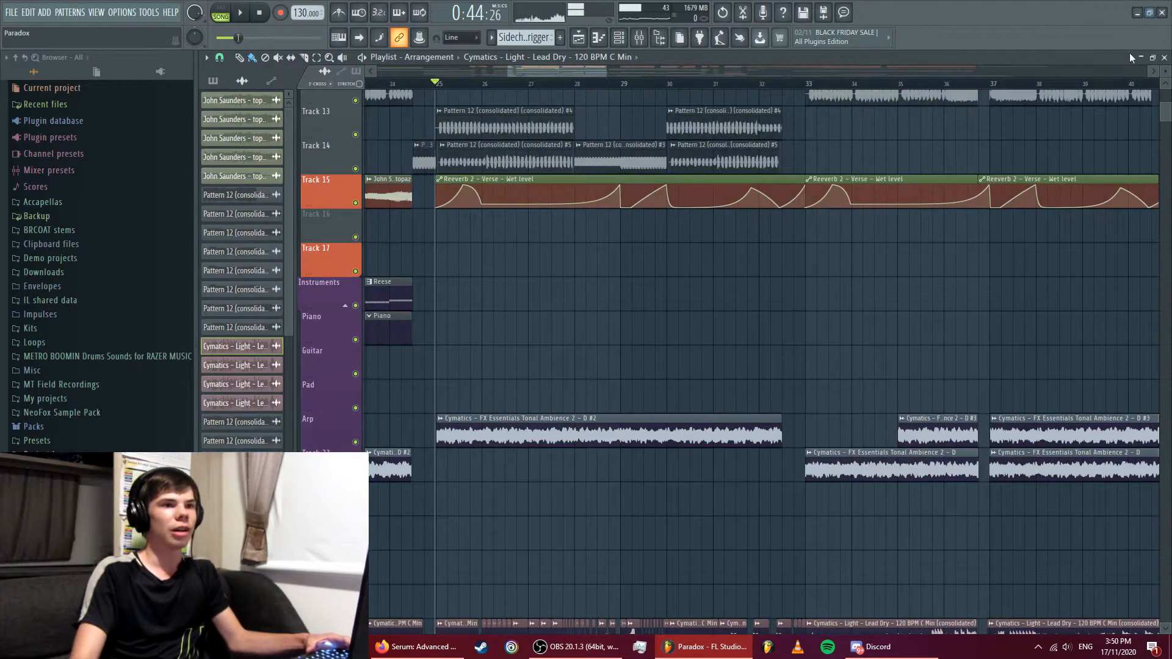
- Solo the Crash track holding the 808 clips and unmute the Hi Hats, Snare, Kick and Sidechain Trigger tracks
drag(1168, 118, 1169, 100)
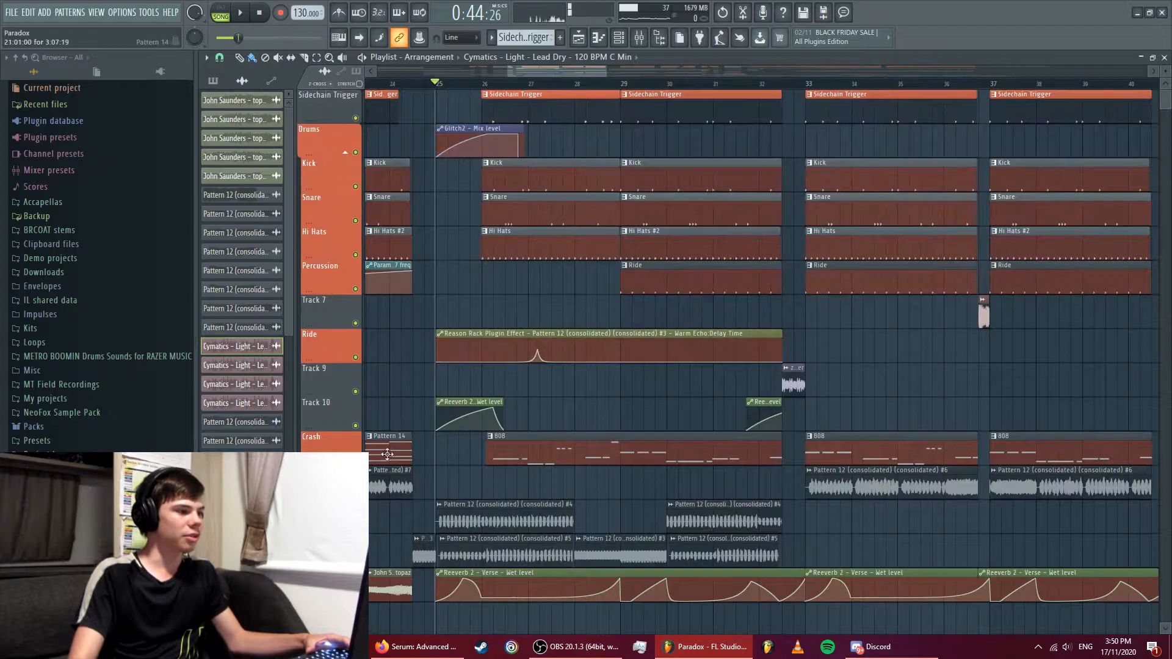
right_click(355, 460)
drag(356, 254, 358, 194)
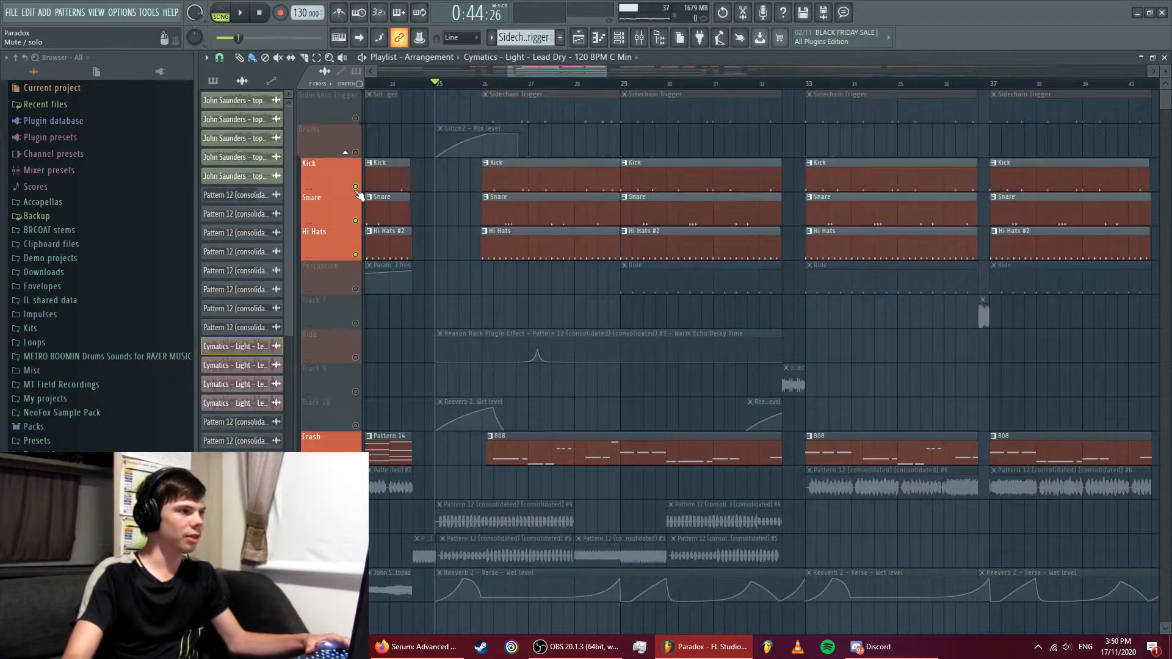
click(360, 118)
- Play the drums and 808 into bar 33, unmute the Percussion track along the way, and stop playback
key(space)
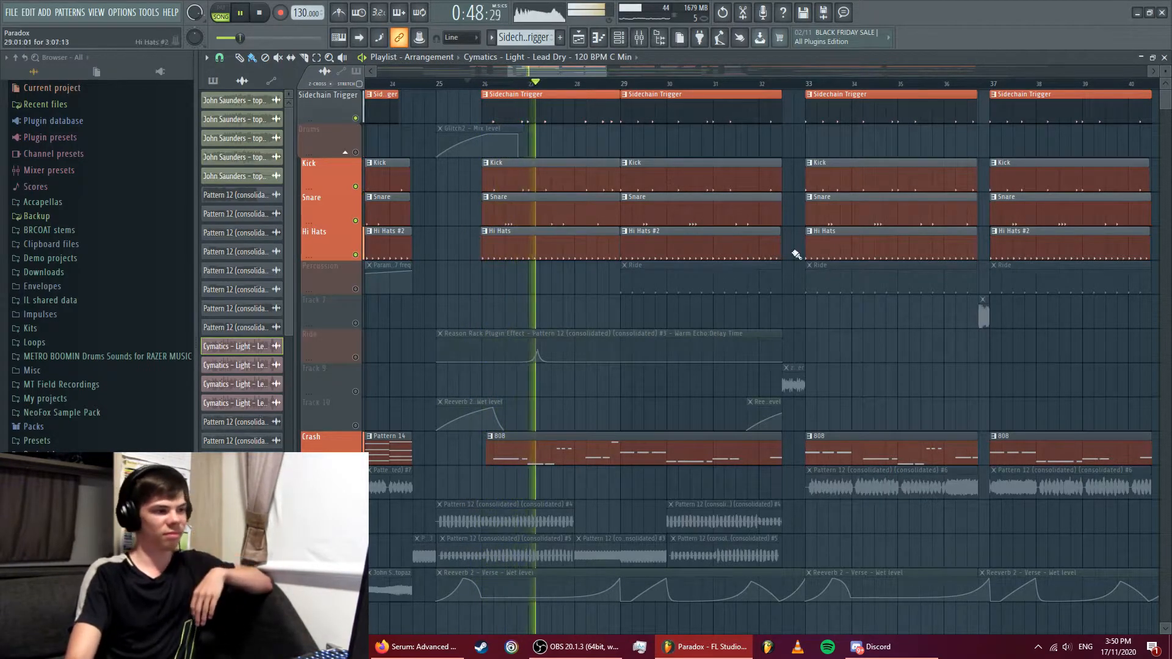
click(355, 290)
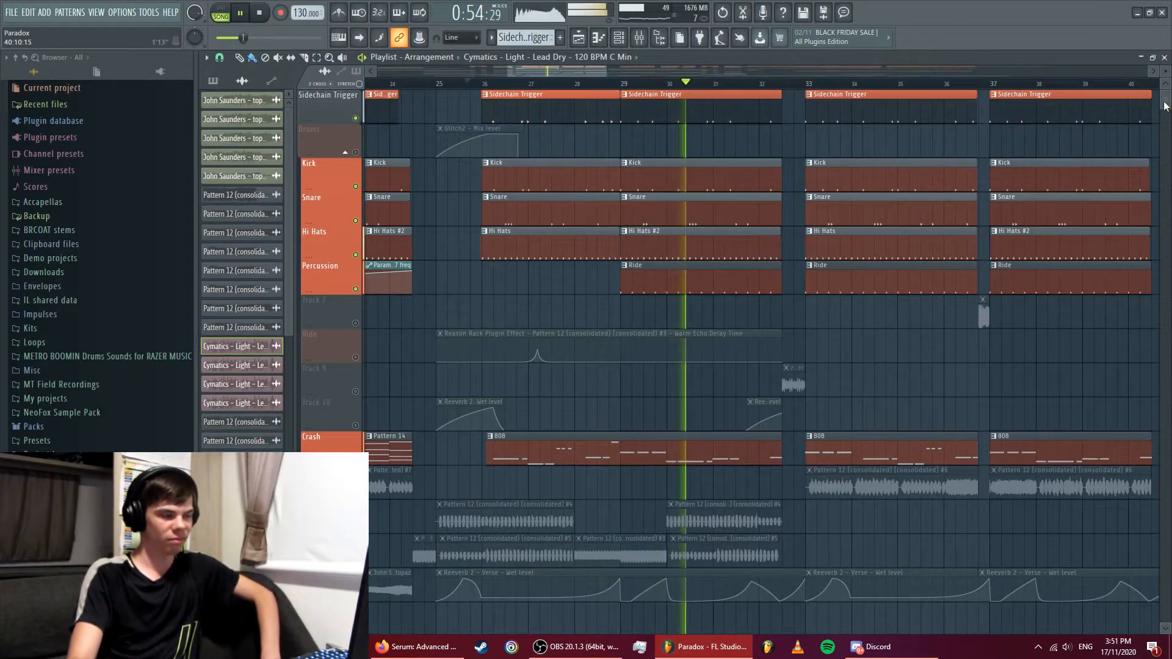
mouse_move(1164, 106)
mouse_down()
mouse_move(1164, 120)
mouse_move(1164, 102)
mouse_up()
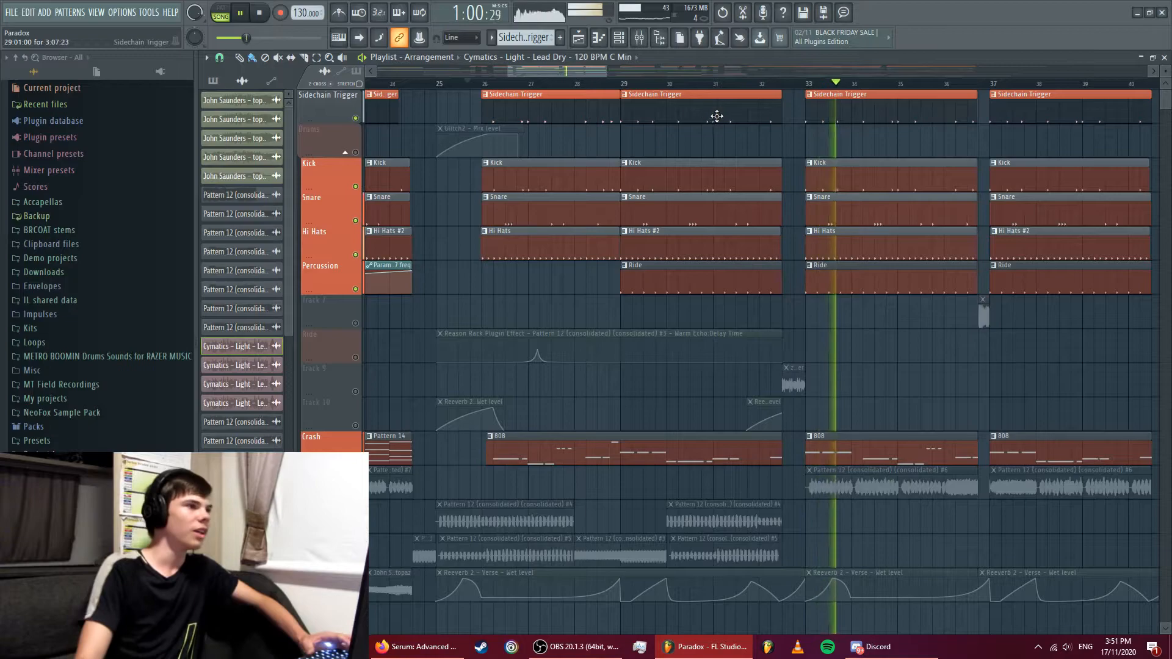
key(space)
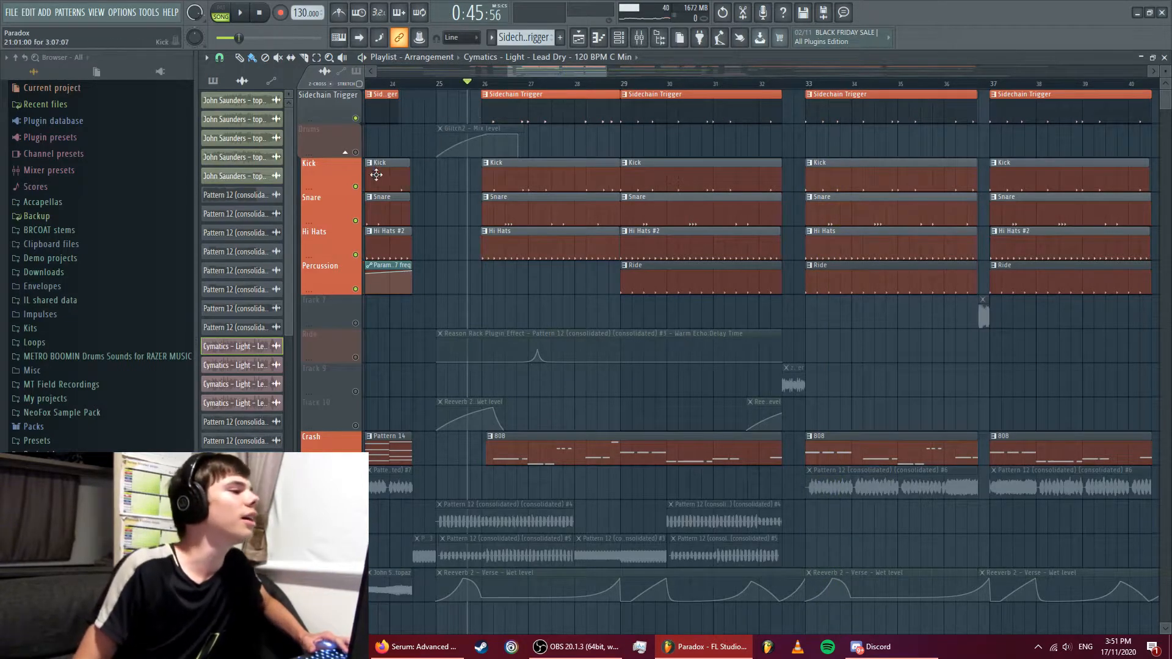
- Solo the Kick track, unmute Snare, Hi Hats and Percussion, and start playback from just before bar 33
ctrl+click(356, 187)
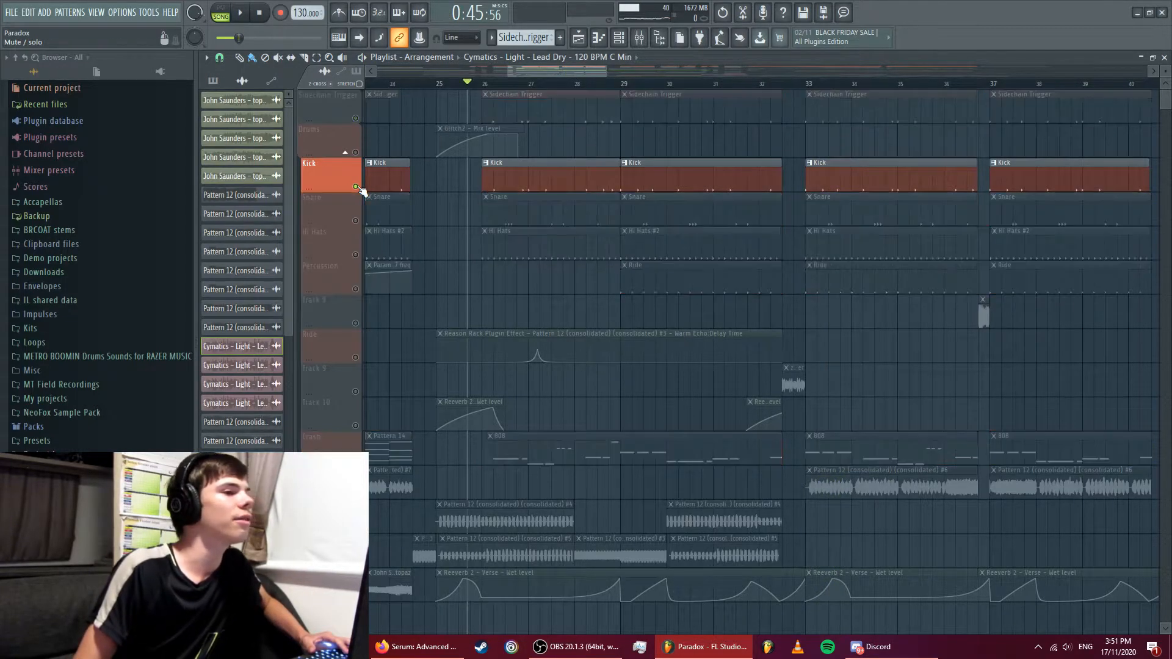
click(800, 85)
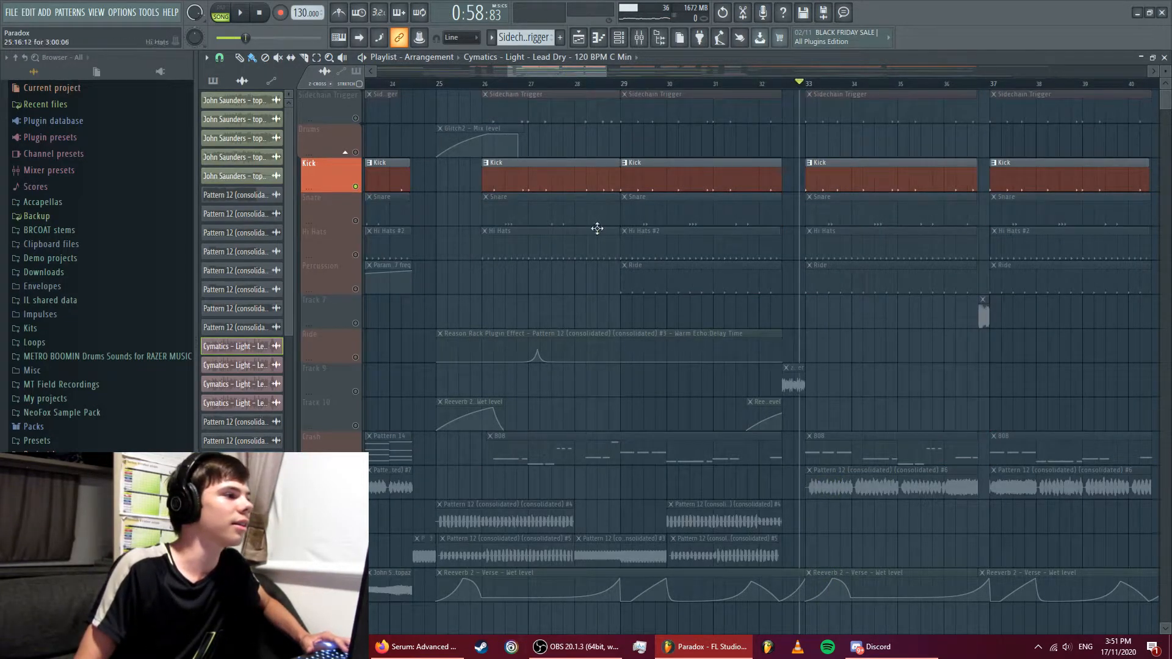
click(360, 220)
click(360, 255)
key(space)
click(360, 288)
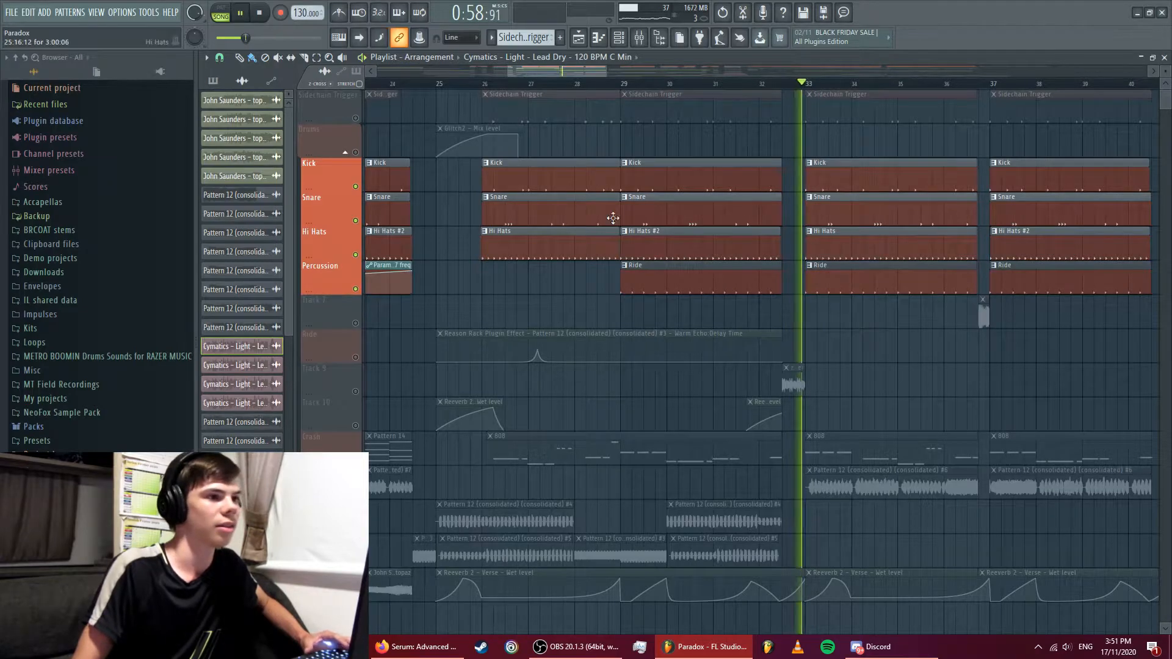
- Select the Kick clip at bar 33, stop playback and open Fruity WaveShaper on the Kick mixer track to view its curve
click(832, 178)
click(639, 38)
click(391, 216)
key(space)
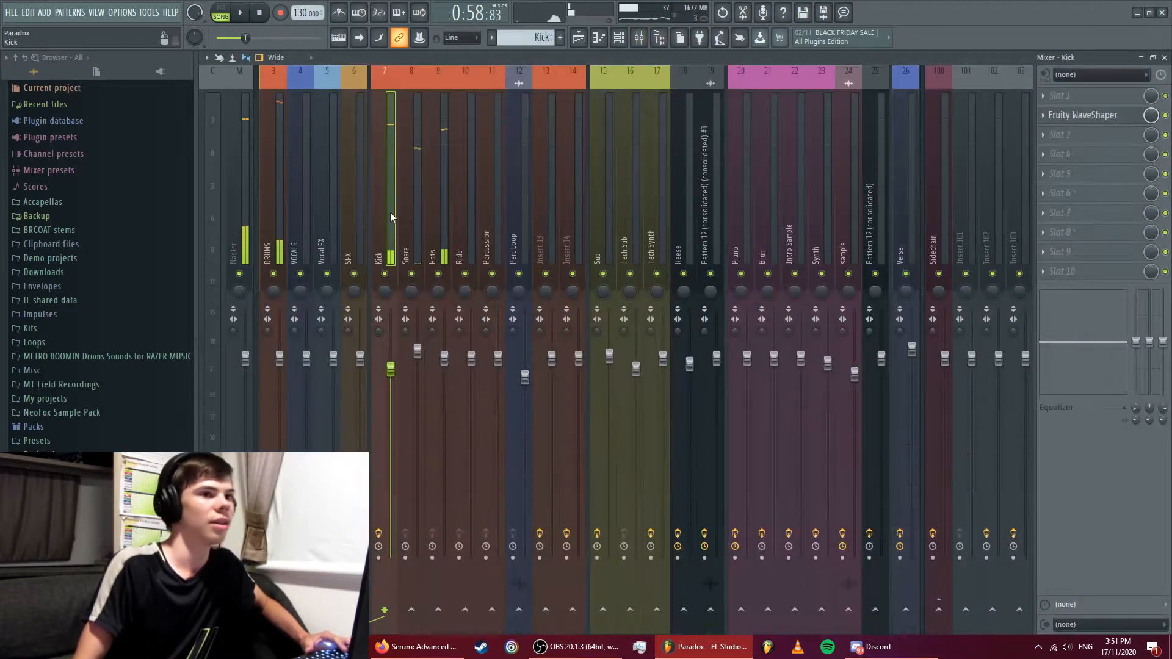
click(1092, 120)
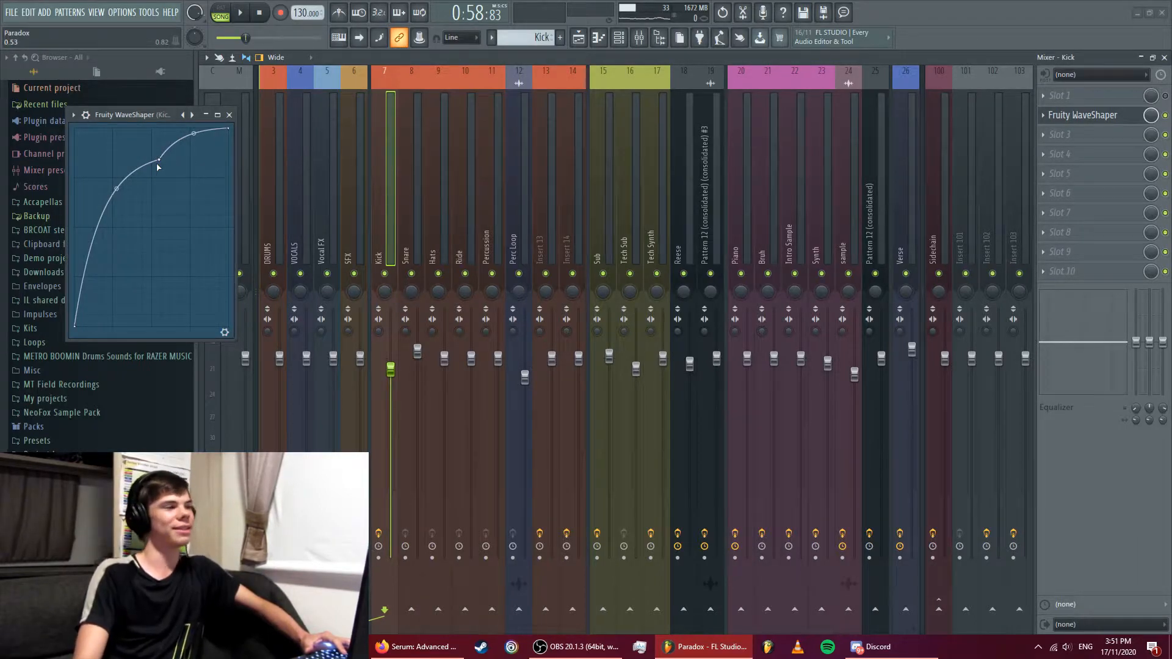
- Bring up the playlist and channel rack and open the Best Kick channel's sampler settings
click(578, 38)
click(619, 39)
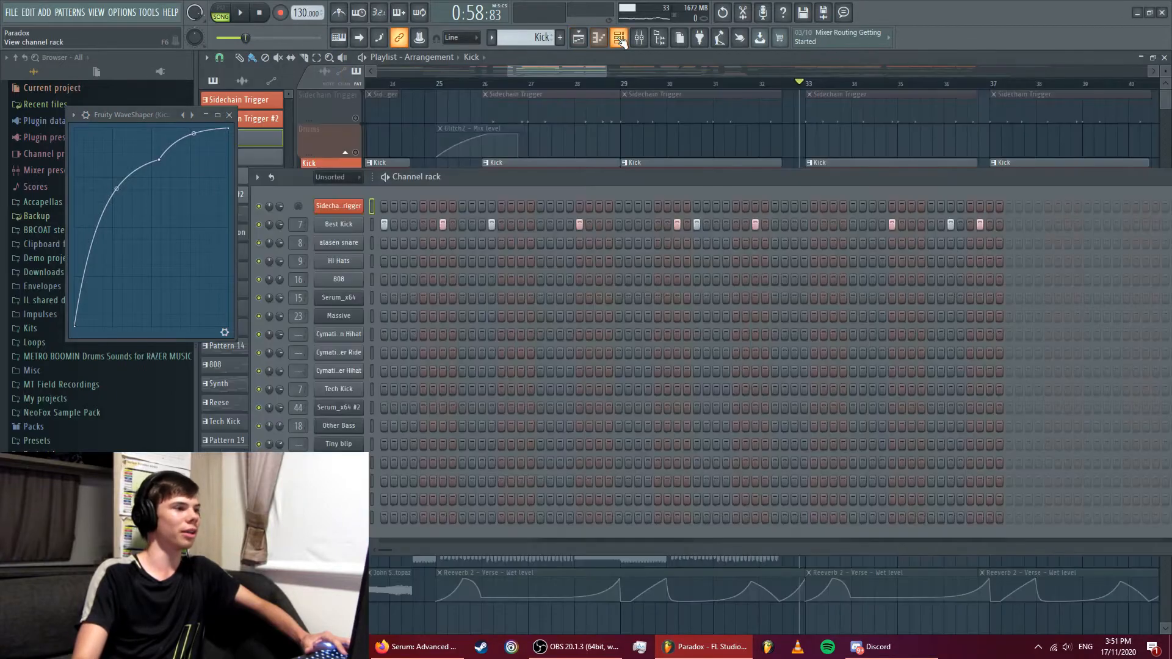
click(356, 227)
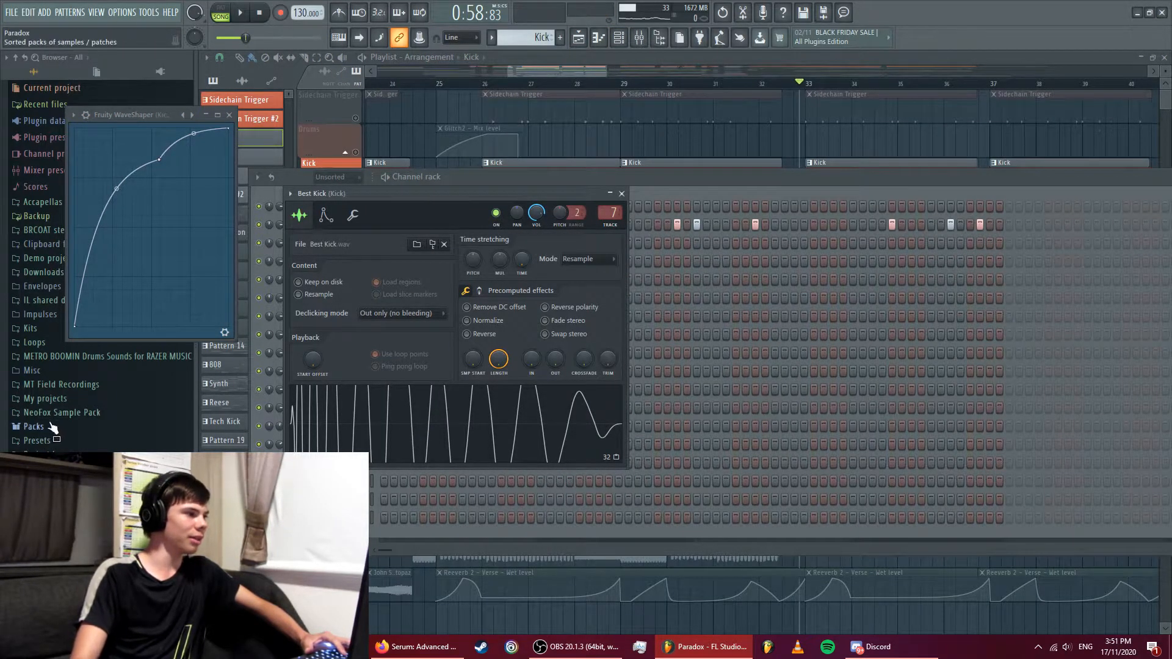
- Expand Kits, Mai and mai Drum Kit 2 in the browser and close the Fruity WaveShaper window
click(29, 328)
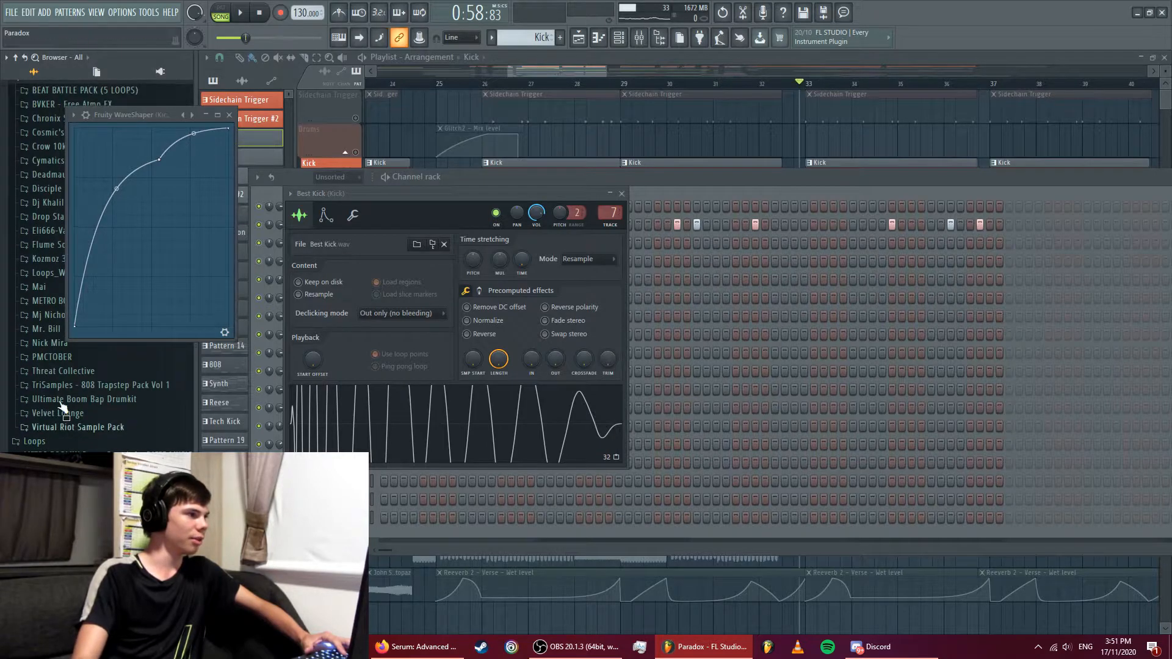
click(42, 285)
click(230, 115)
key(F9)
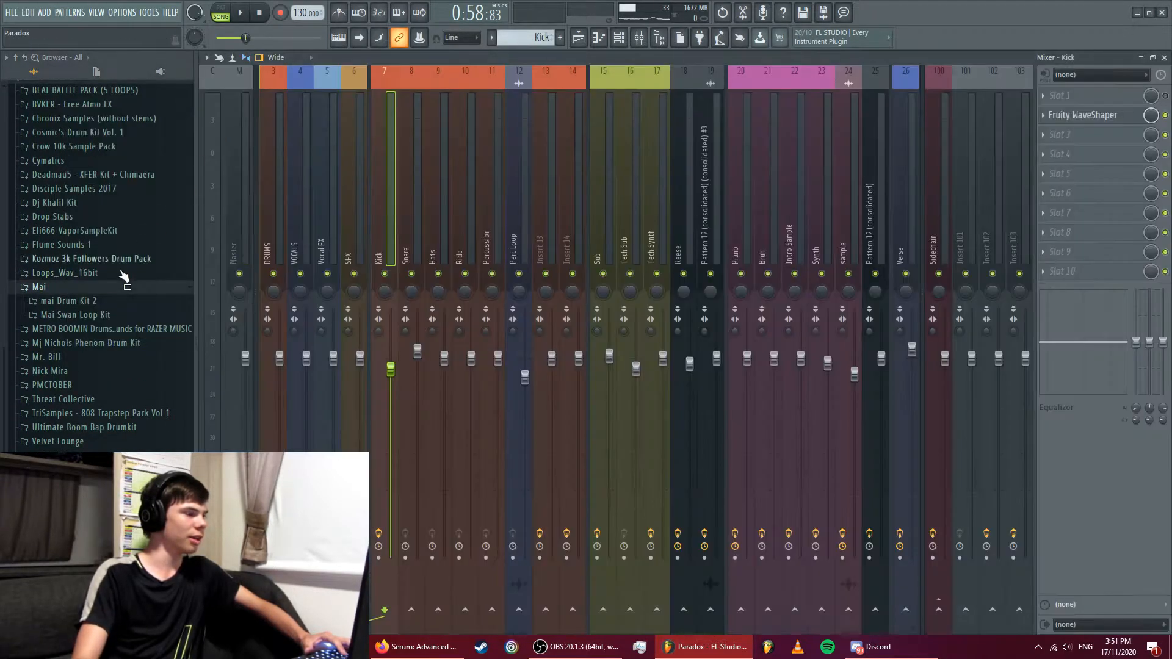
click(90, 302)
- Return to the playlist, play the four drum tracks from just before bar 33, and stop playback
click(597, 40)
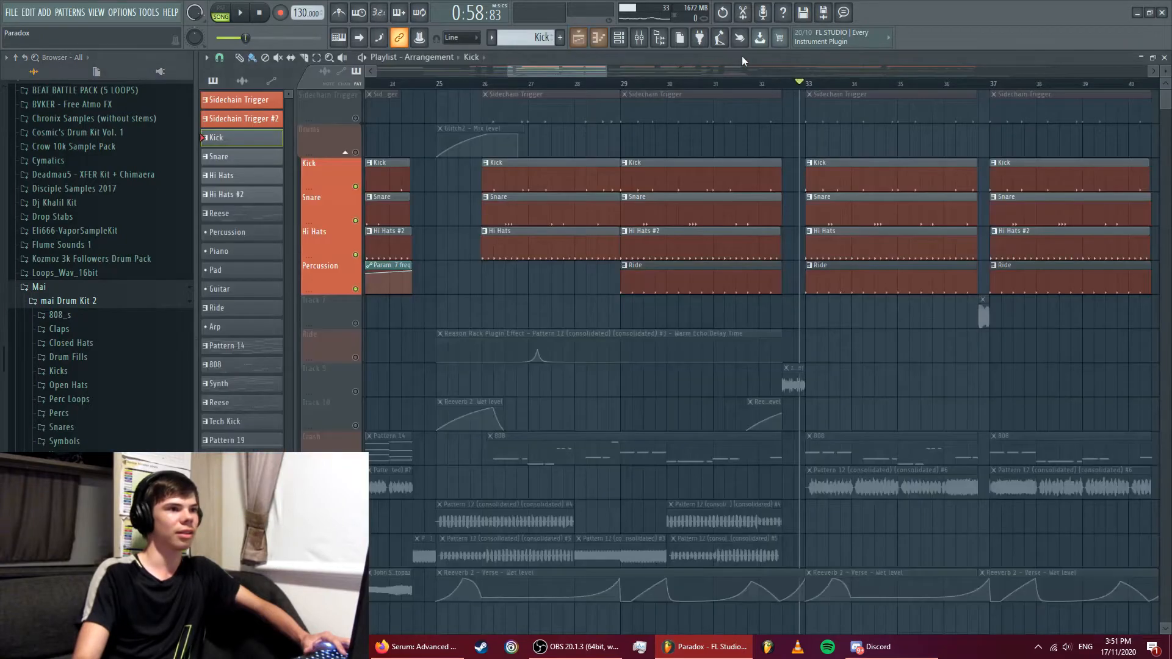
key(space)
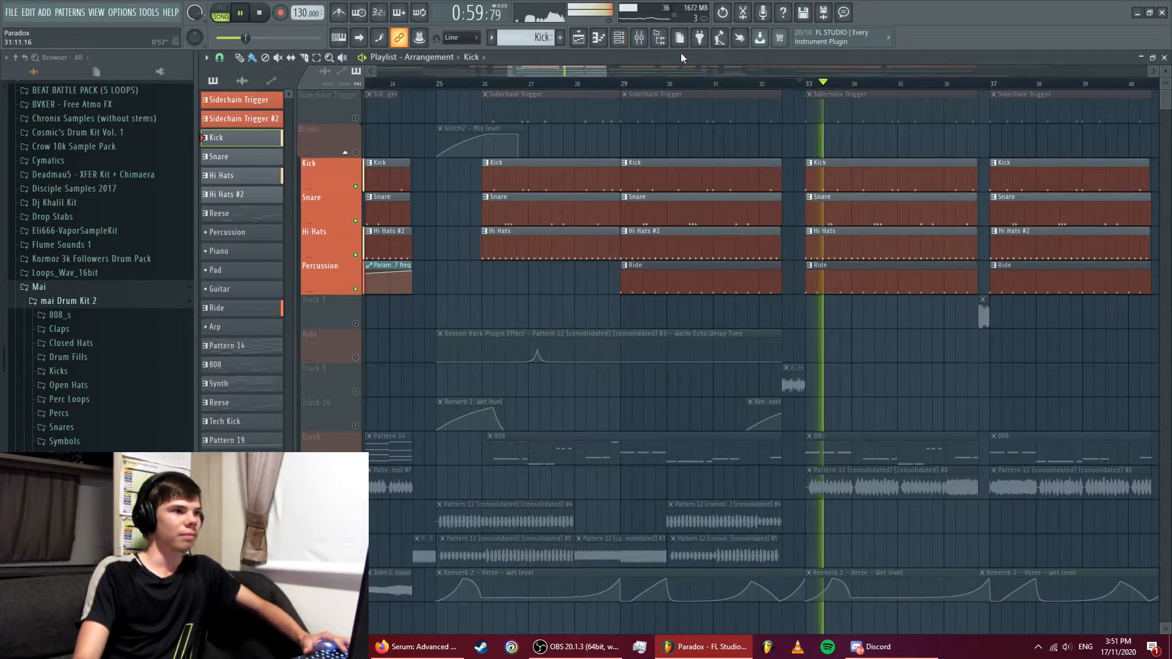
click(618, 39)
key(space)
key(F6)
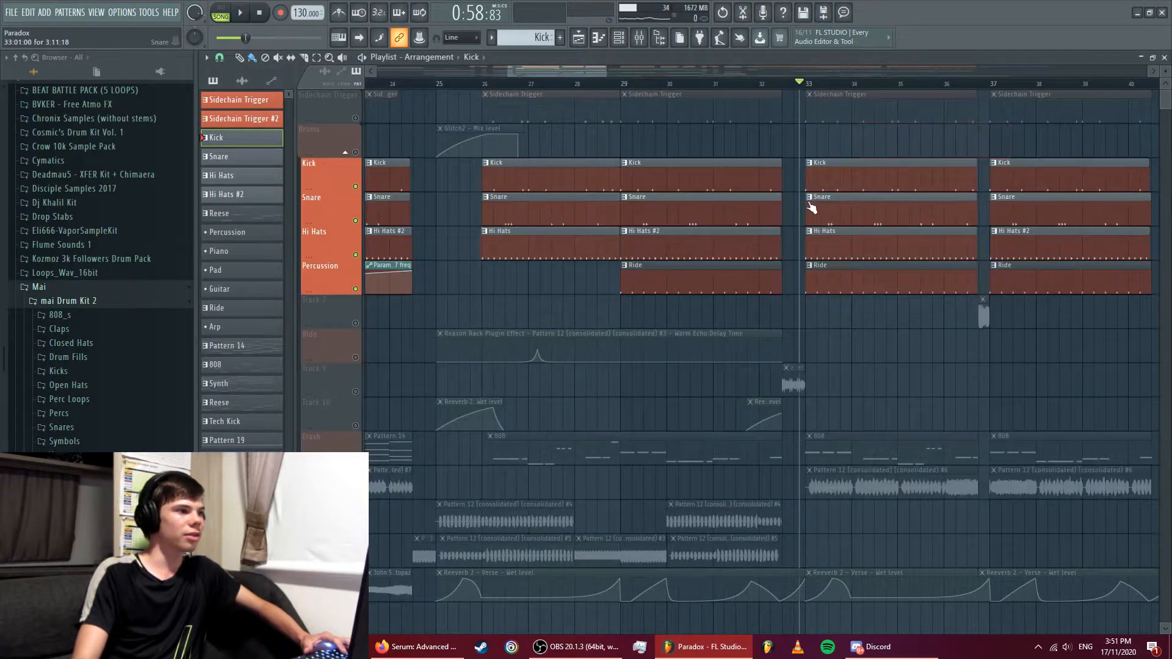
- Solo the Snare track, play it from just before bar 33, and check the Snare track in the mixer
right_click(356, 221)
key(space)
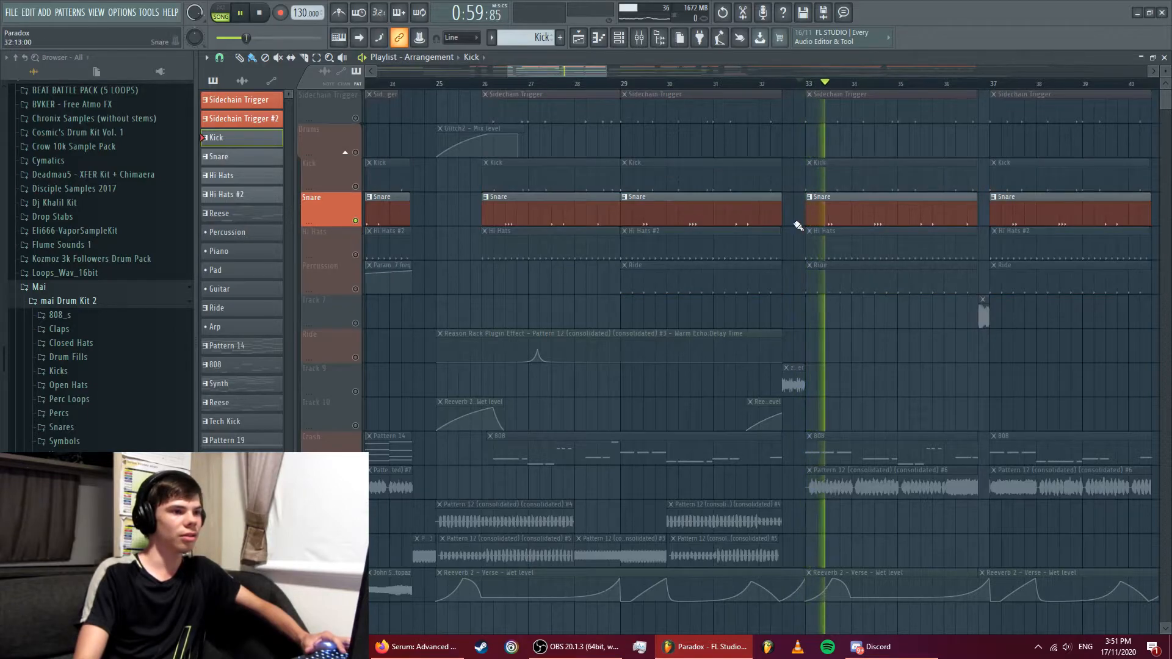
click(640, 39)
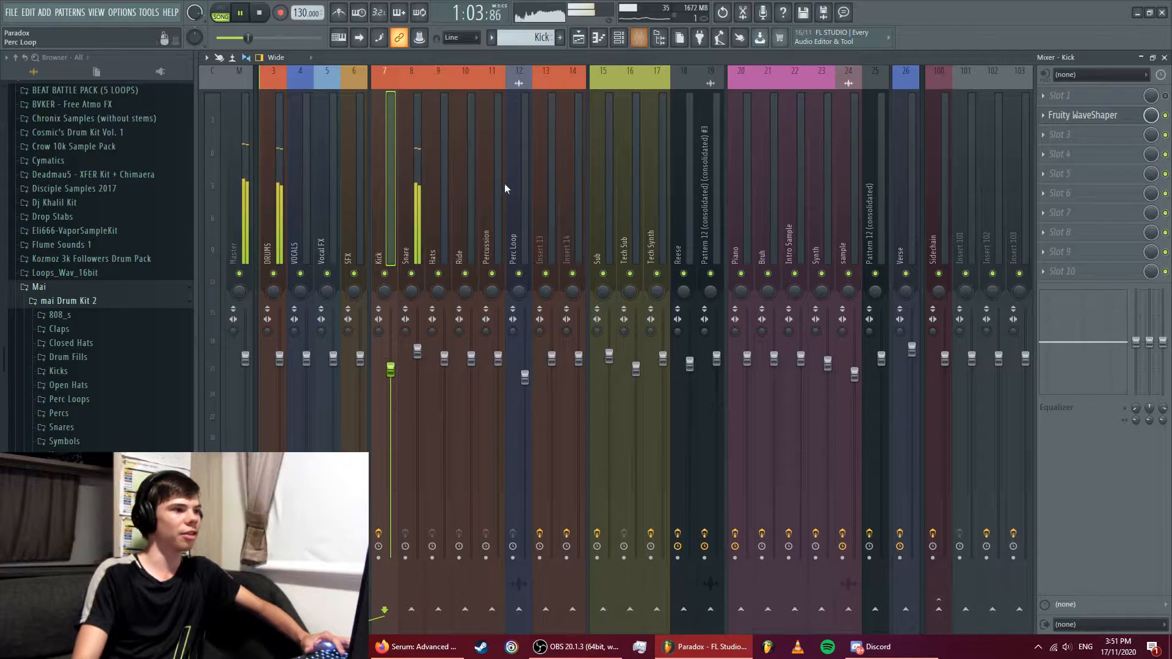
click(413, 195)
- Select the Snare clip at bar 33 and show the alasen snare channel's fine pitch values in the graph editor
click(599, 38)
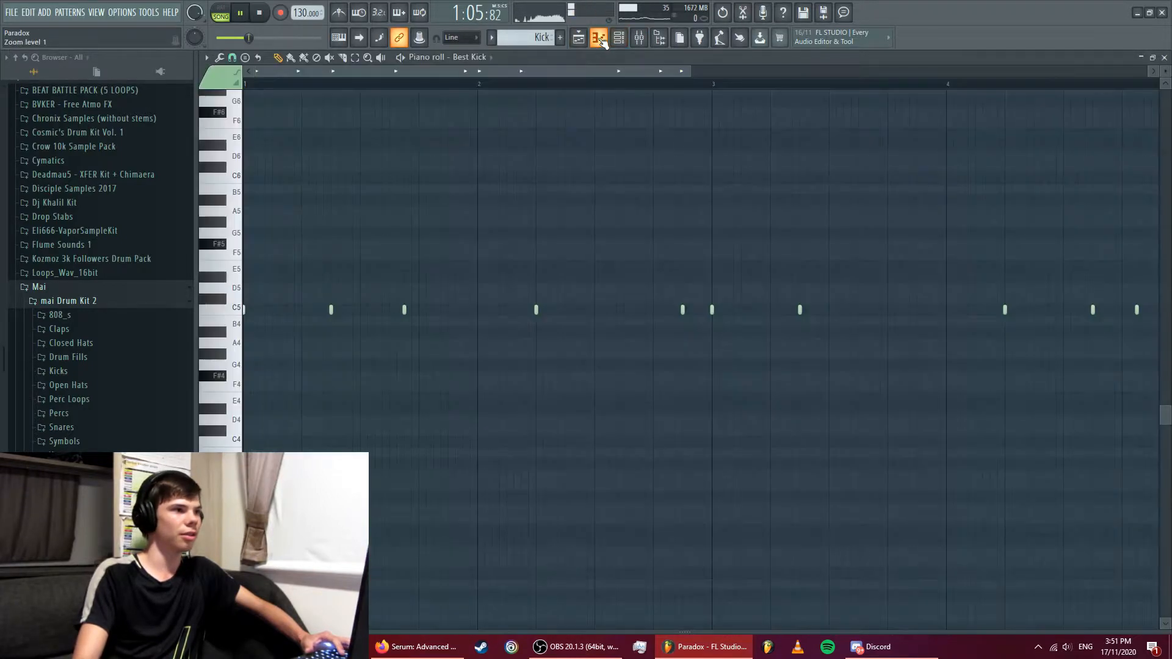
click(574, 39)
click(850, 205)
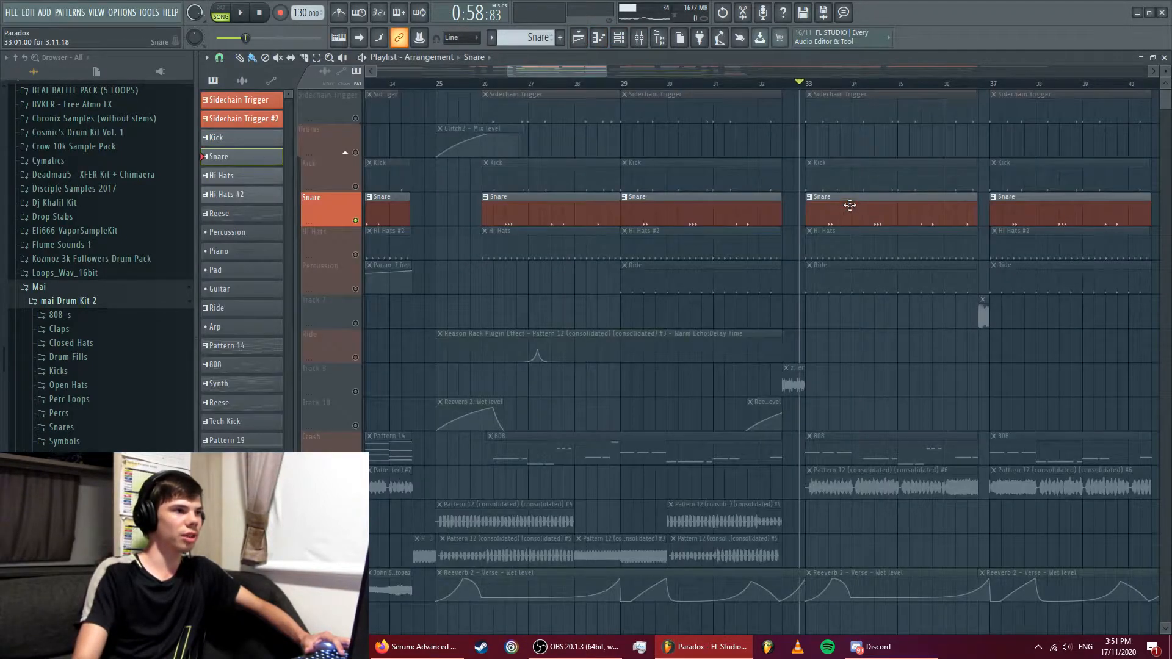
click(620, 38)
right_click(348, 237)
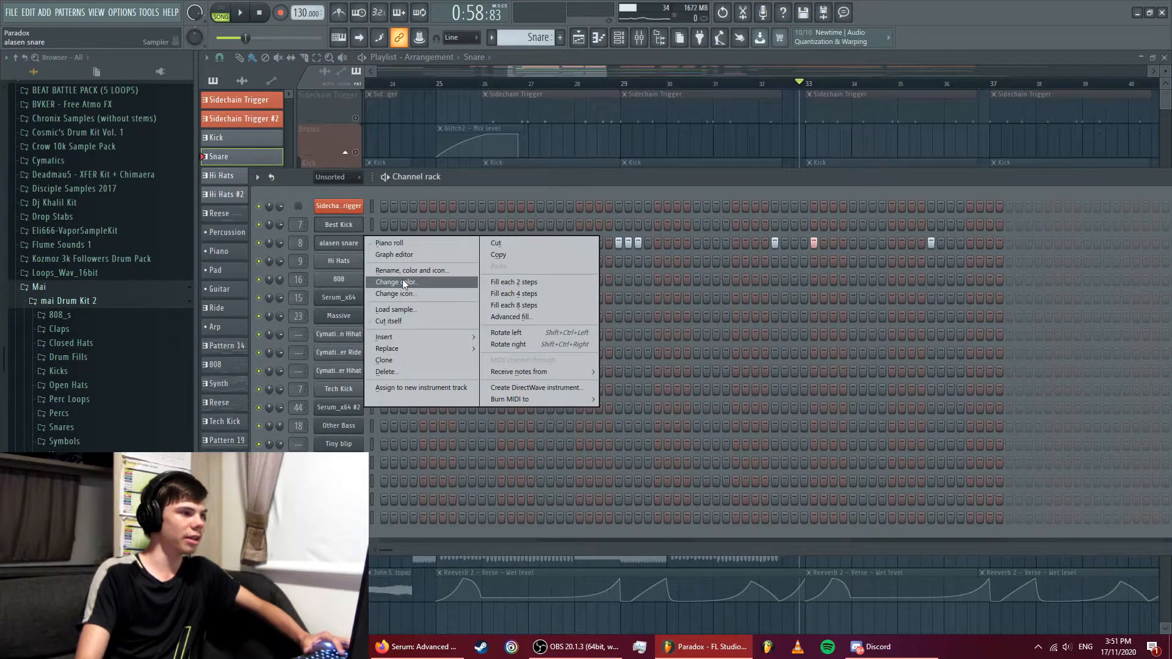
click(396, 257)
click(534, 390)
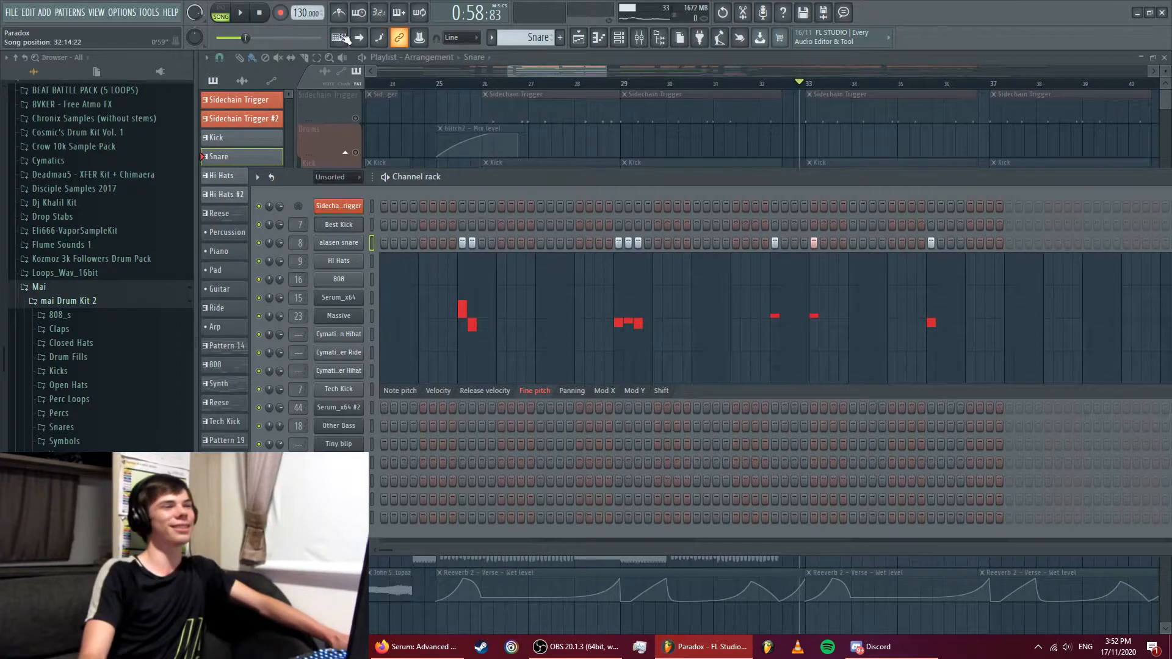
- Solo and play the Hi Hats track, select its clip at bar 33, and view the pattern's steps in the channel rack
drag(553, 68, 564, 68)
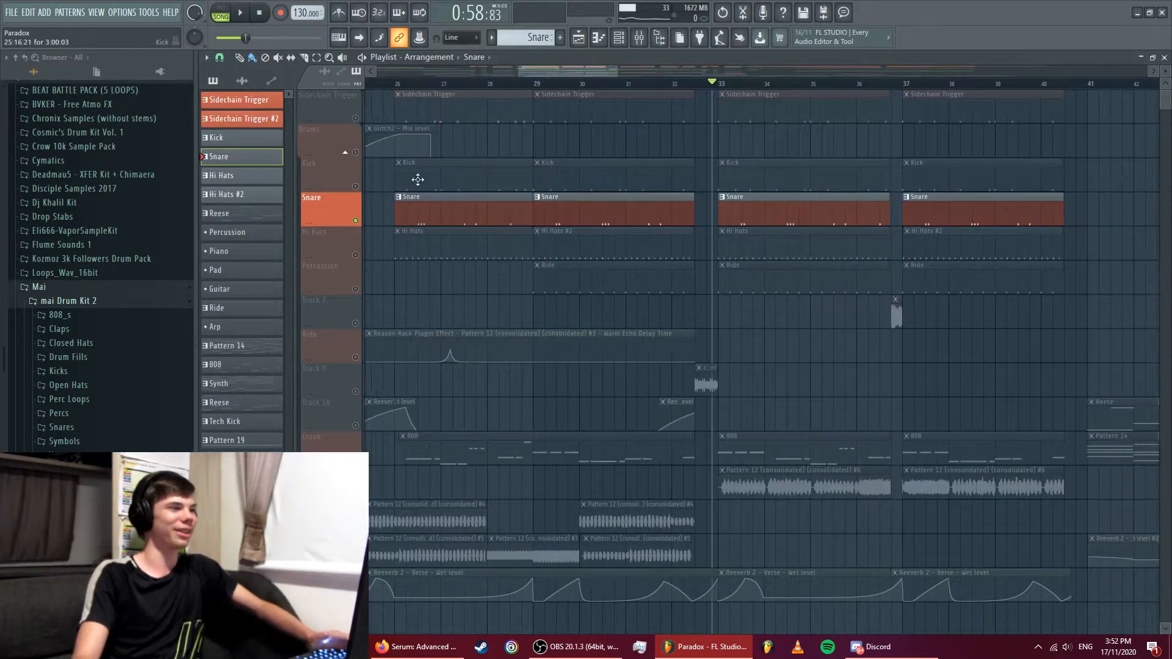
right_click(360, 252)
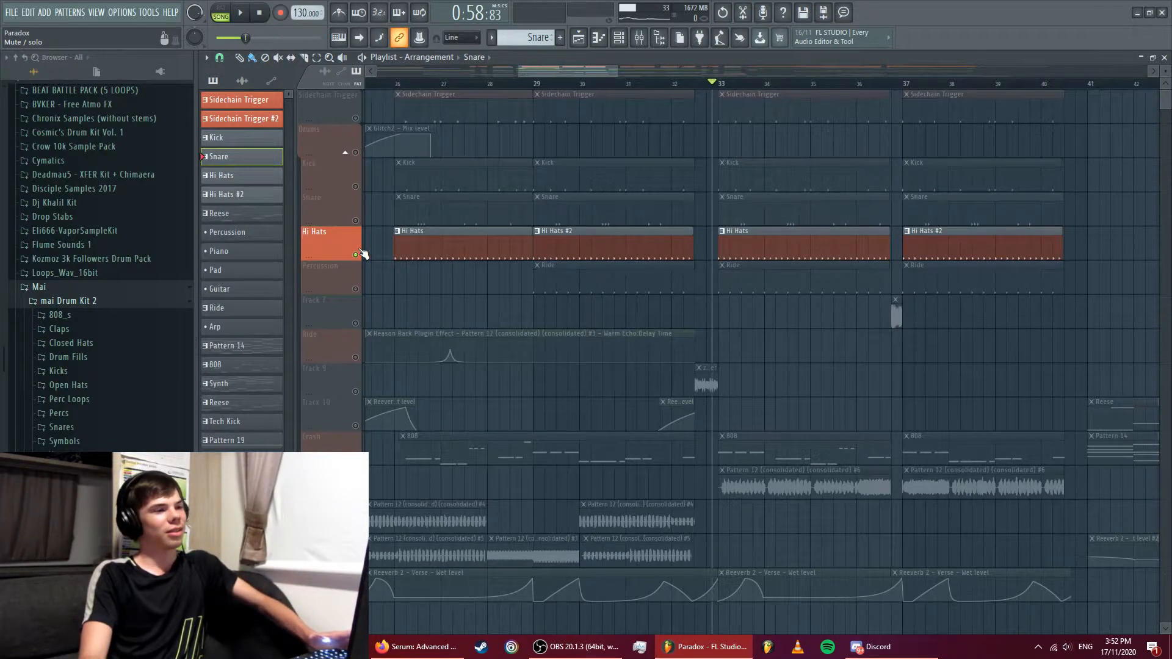
key(space)
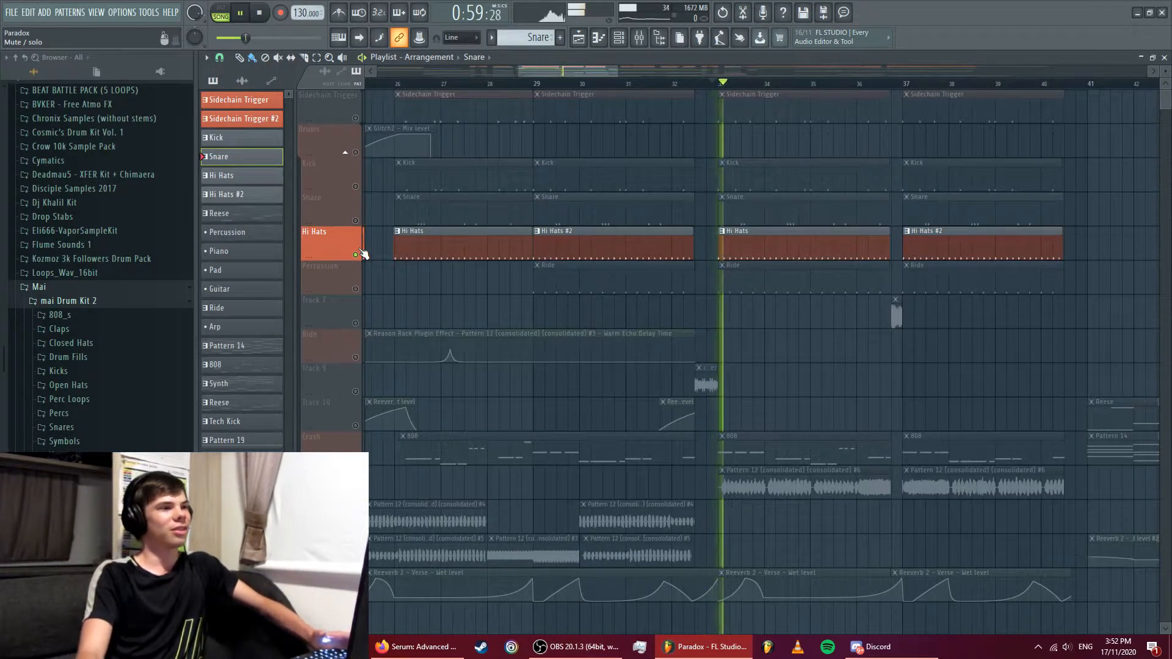
click(623, 40)
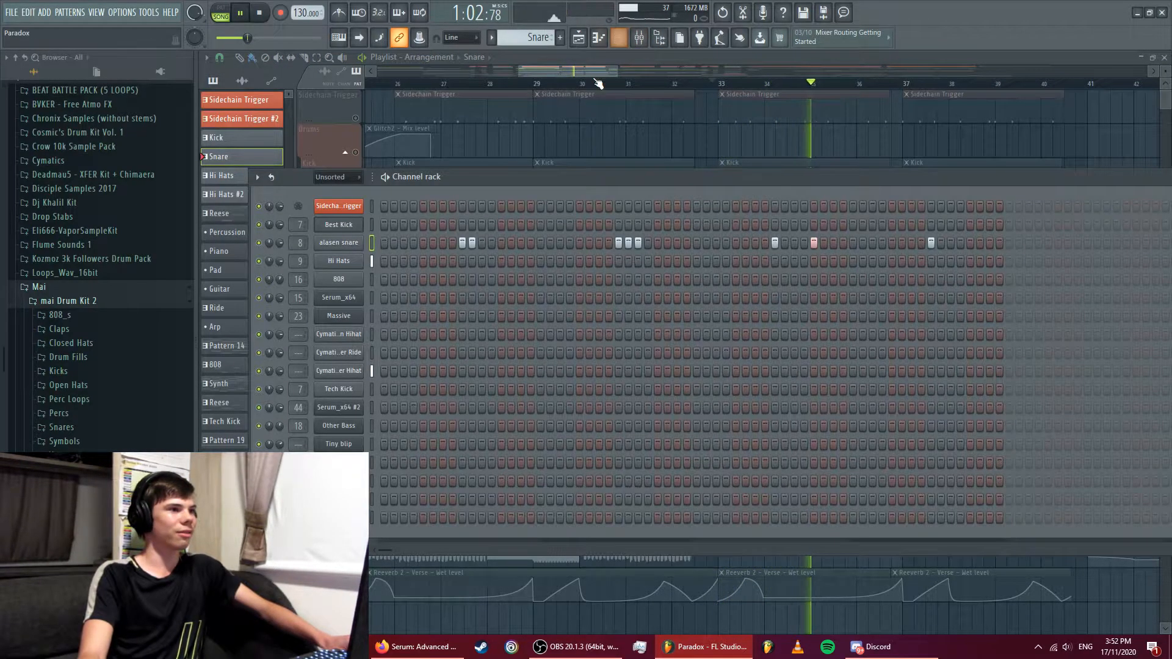
click(572, 61)
click(769, 233)
click(621, 38)
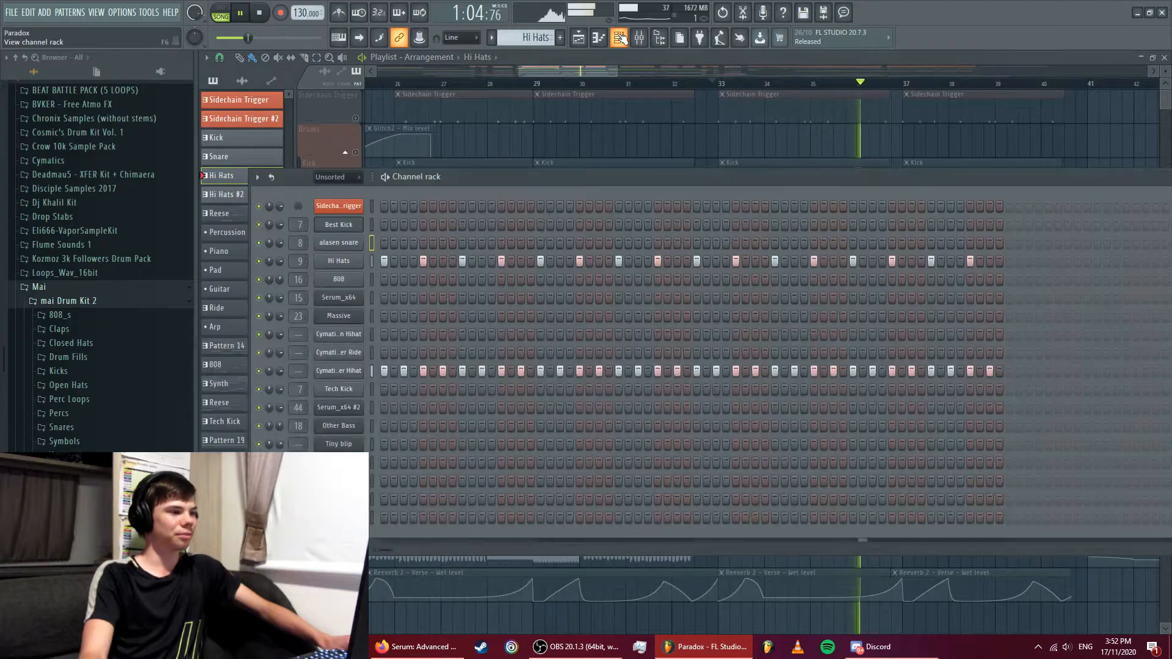
- Select the Hi Hats #2 clip at bar 37, check its steps in the channel rack, and stop playback
click(589, 76)
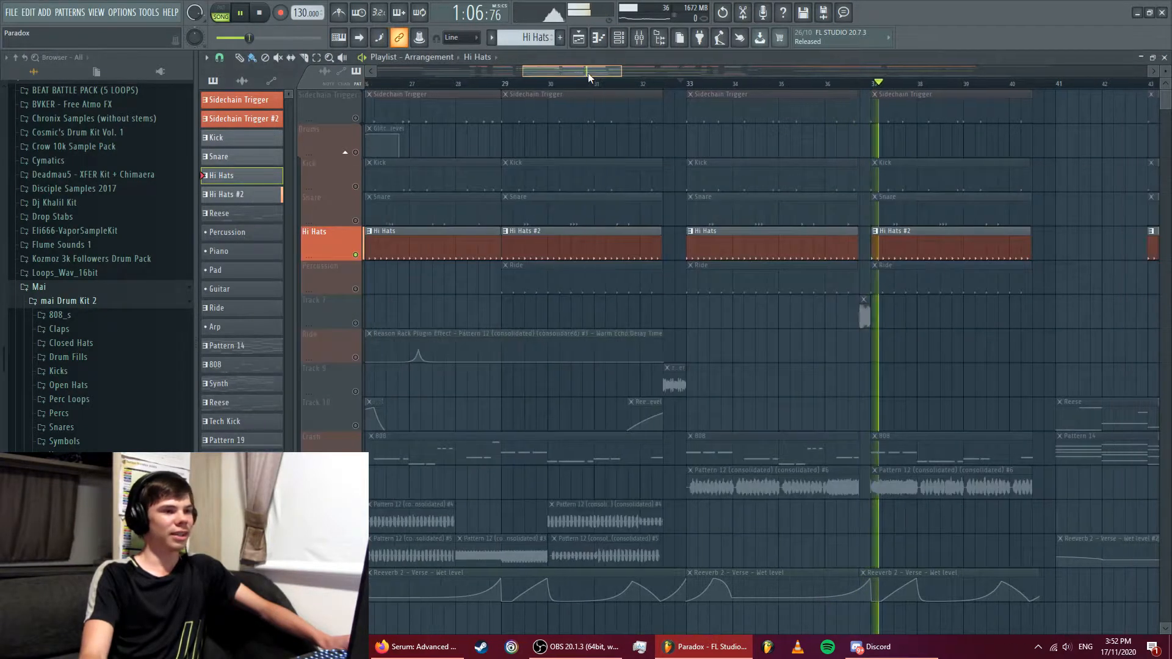
drag(589, 77, 595, 77)
click(865, 230)
click(619, 38)
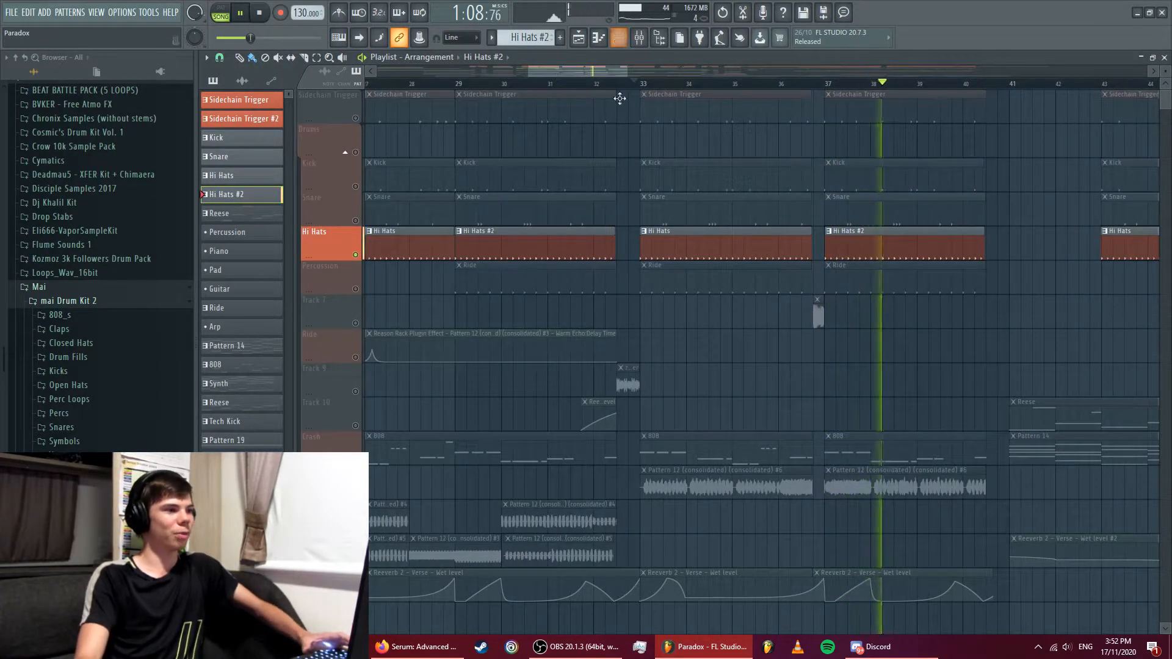
key(space)
- Unmute the Percussion track, play it together with the Hi Hats from just before bar 33, and stop
ctrl+click(364, 290)
key(space)
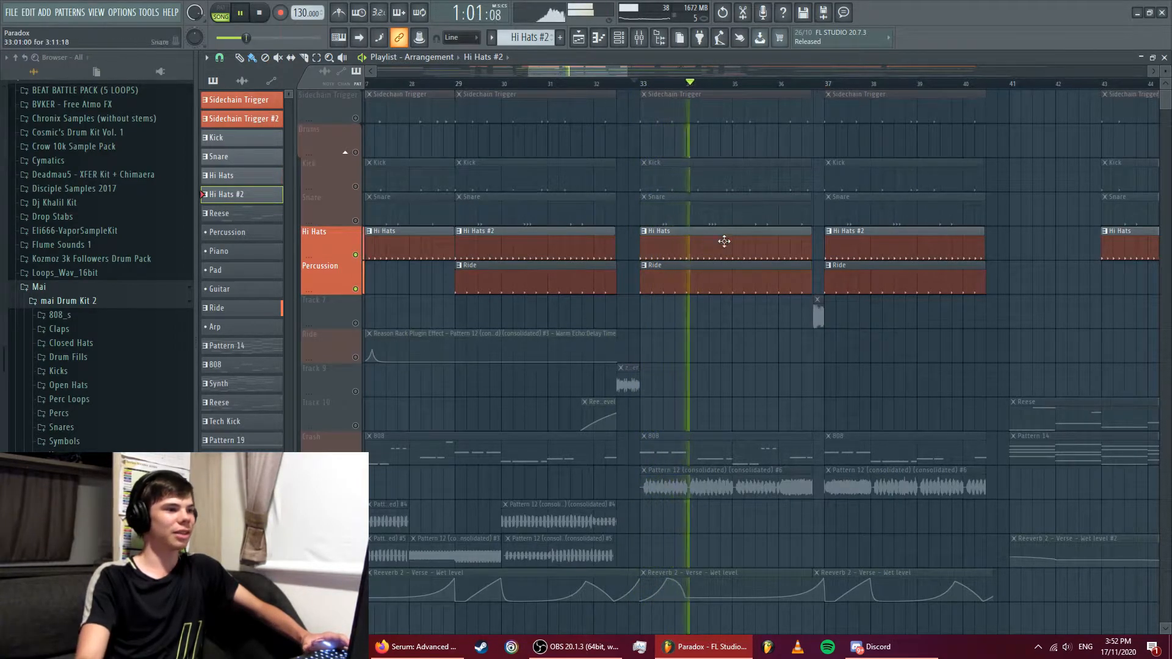
key(space)
- Select the Ride clip at bar 33 and show the Cymatics - Ding Open Hihat channel's panning values in the graph editor
click(685, 271)
click(623, 39)
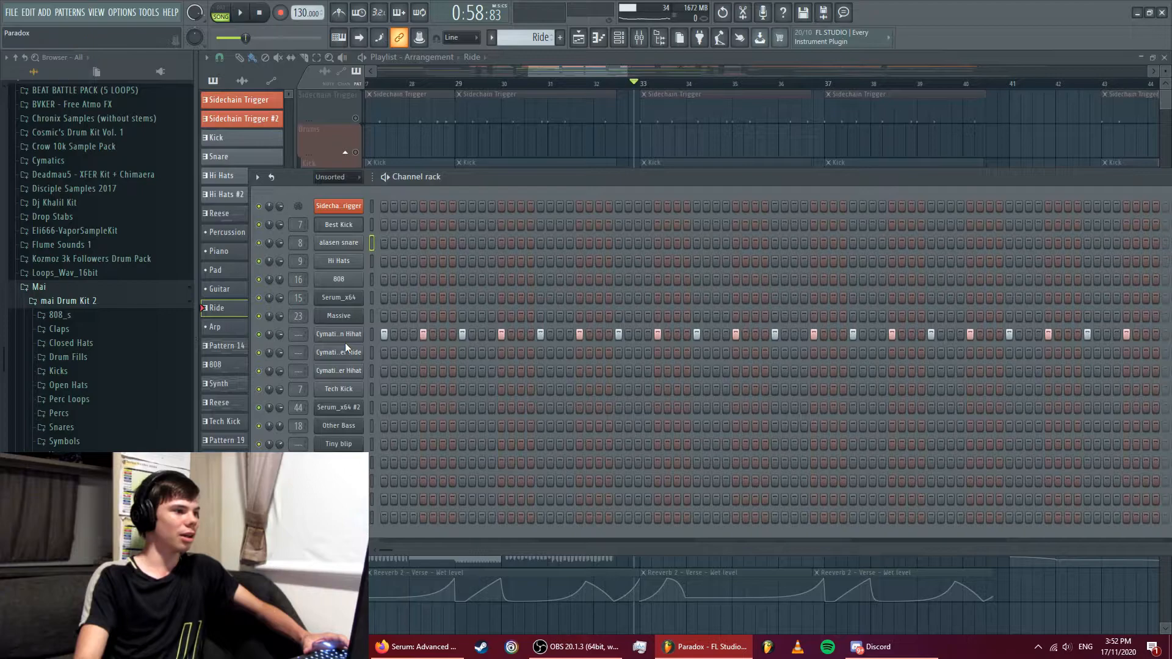
right_click(372, 335)
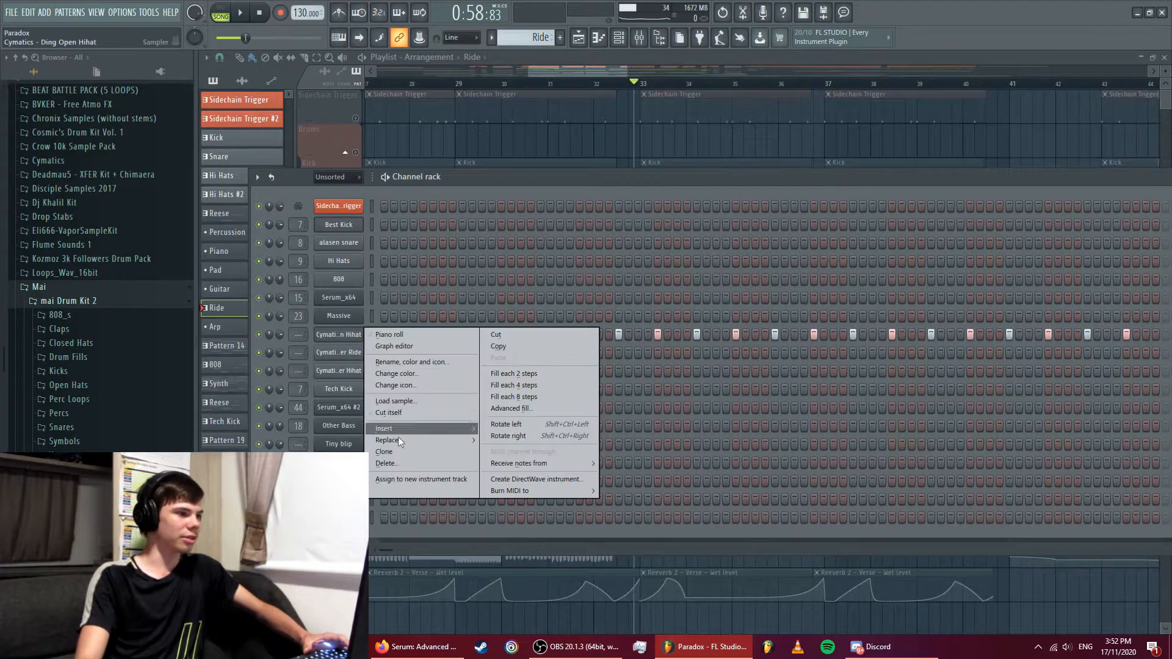
click(391, 347)
click(572, 482)
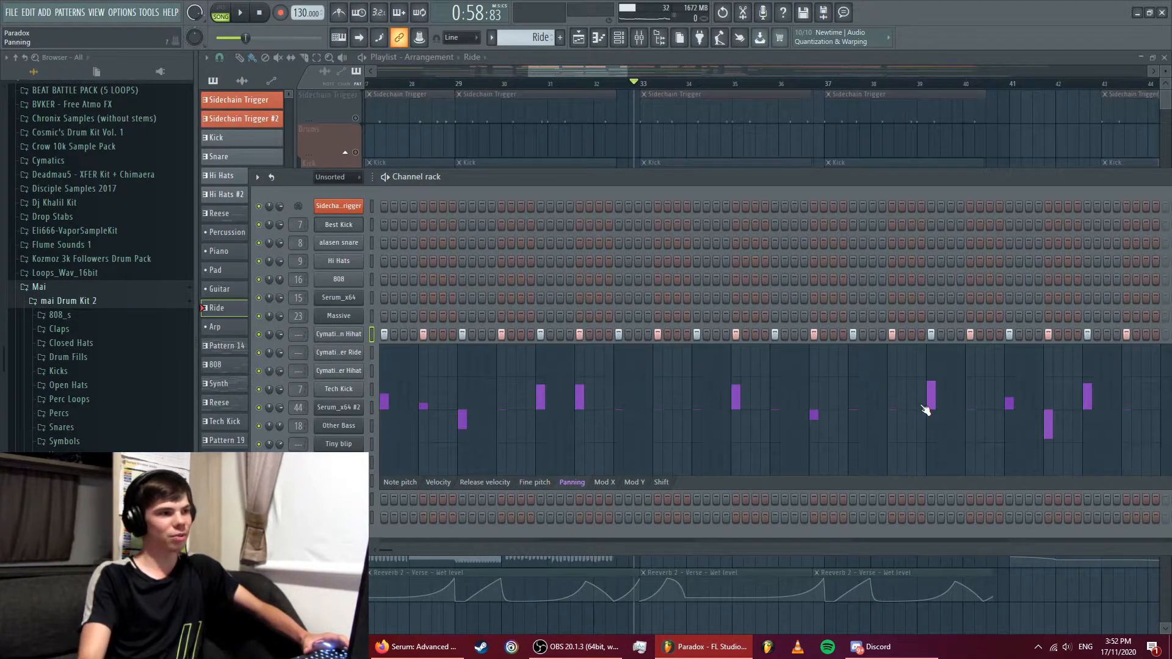
- Close the channel rack, play the hats and percussion, mute Hi Hats to hear the Ride alone, and stop
drag(662, 177, 507, 108)
click(560, 105)
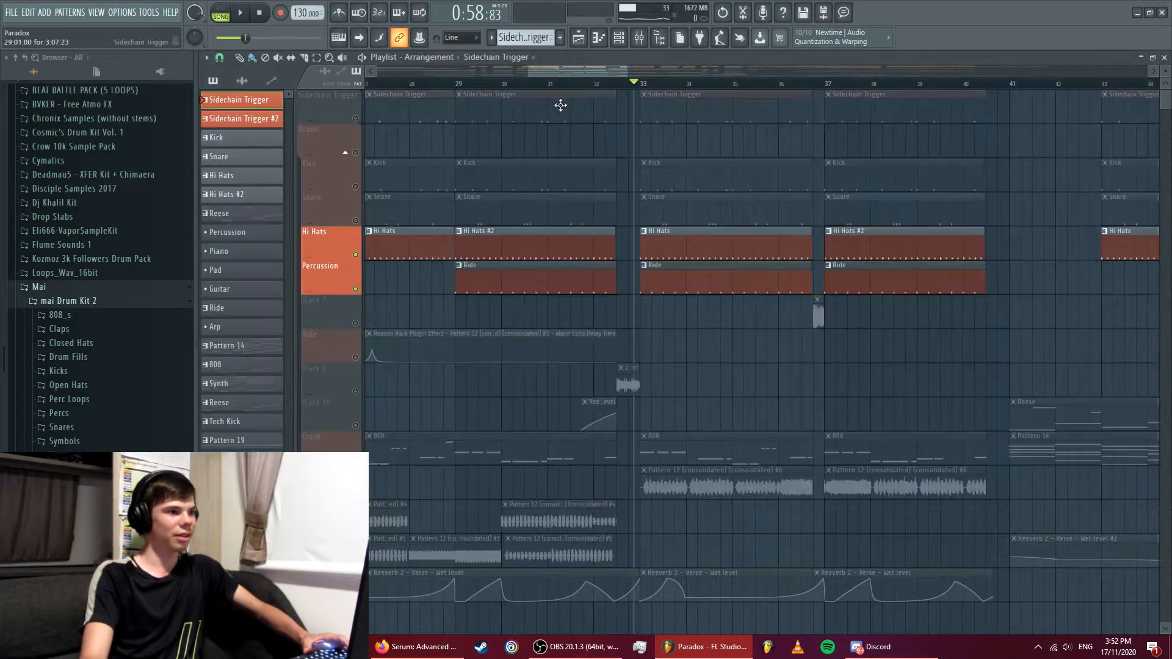
key(space)
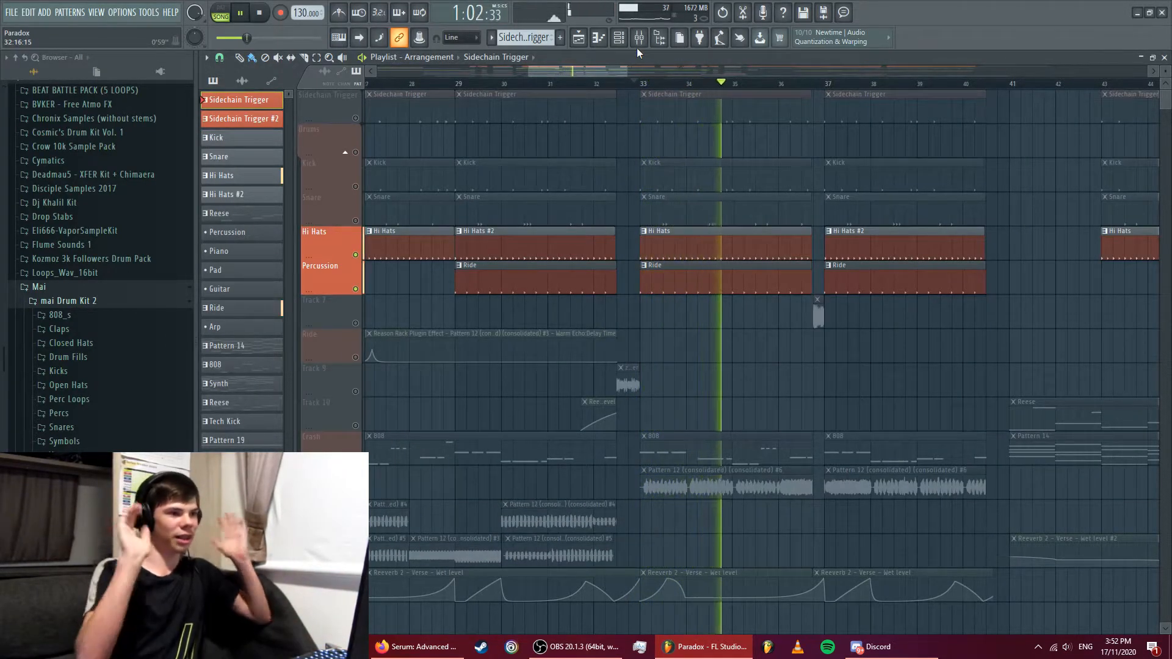
click(355, 255)
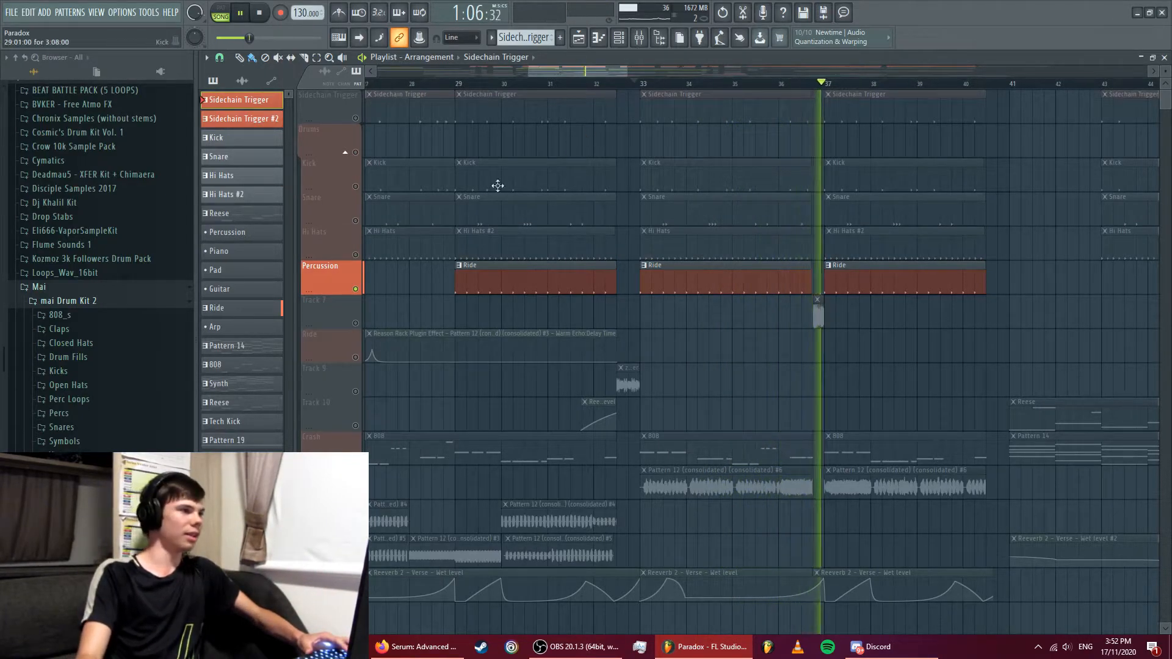
key(space)
- Unmute the Hi Hats track, play it with Percussion from just before bar 37, and stop playback
click(355, 254)
click(831, 80)
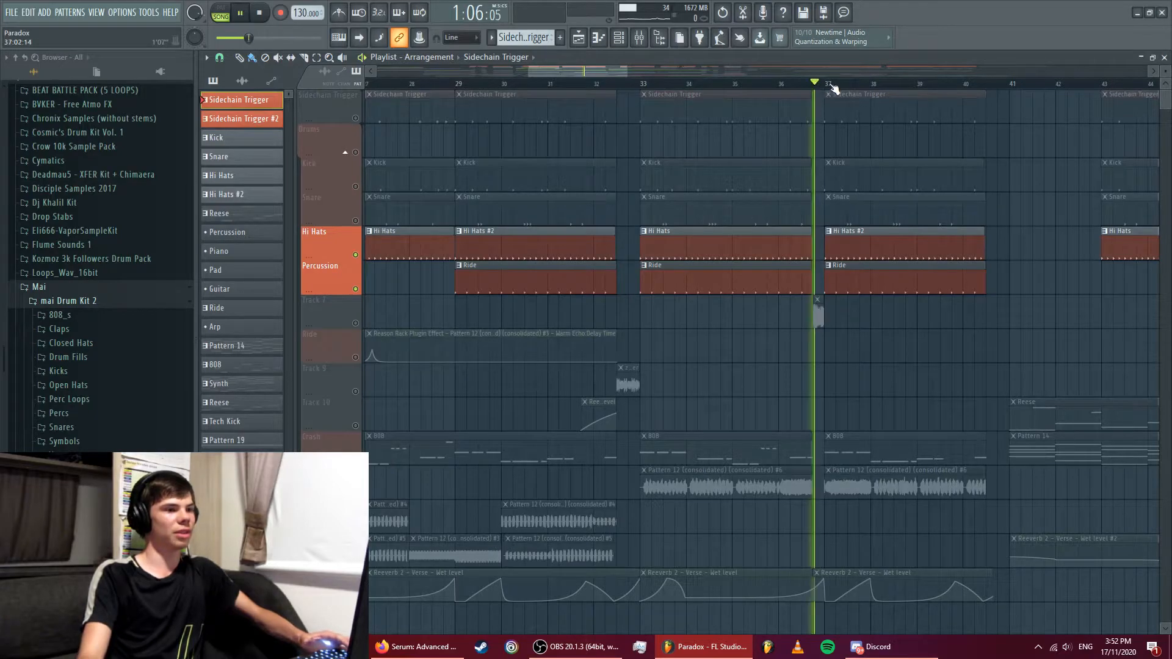
key(space)
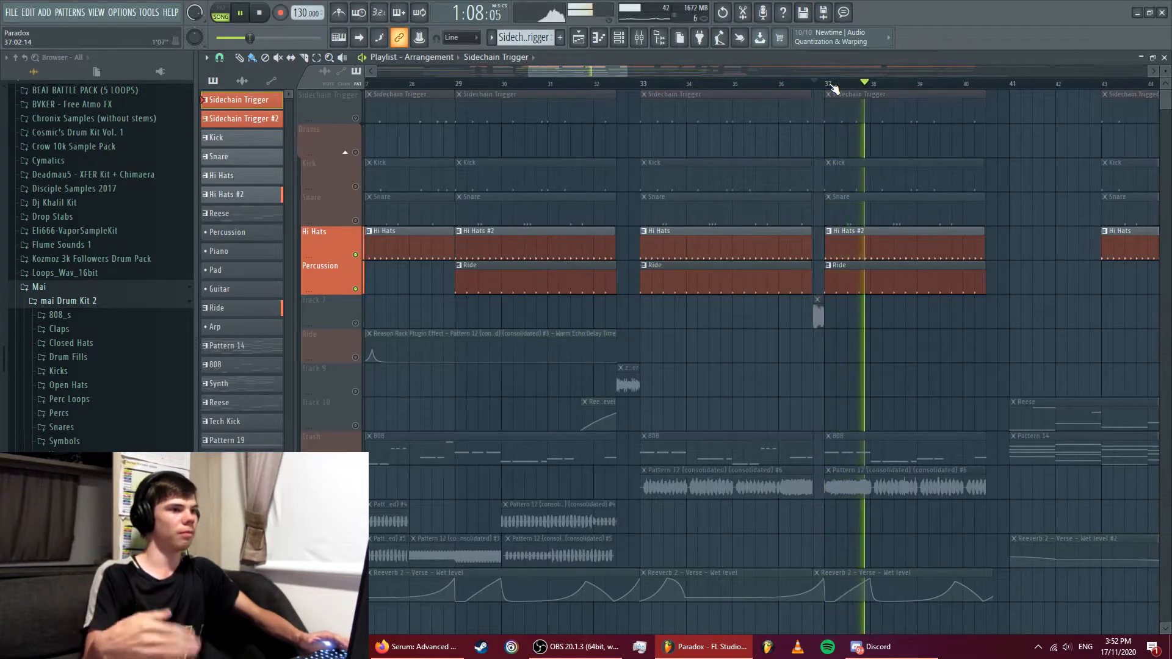
key(space)
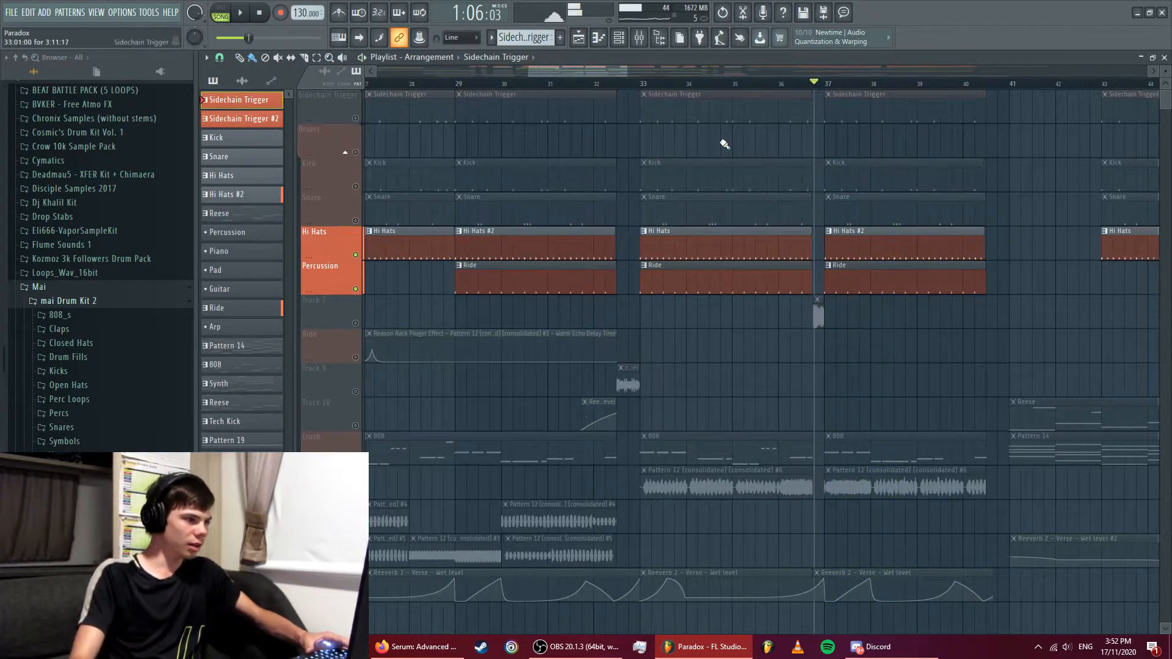
- Solo the Crash track holding the 808 clips, play from just before bar 33, and select the 808 pattern
right_click(356, 460)
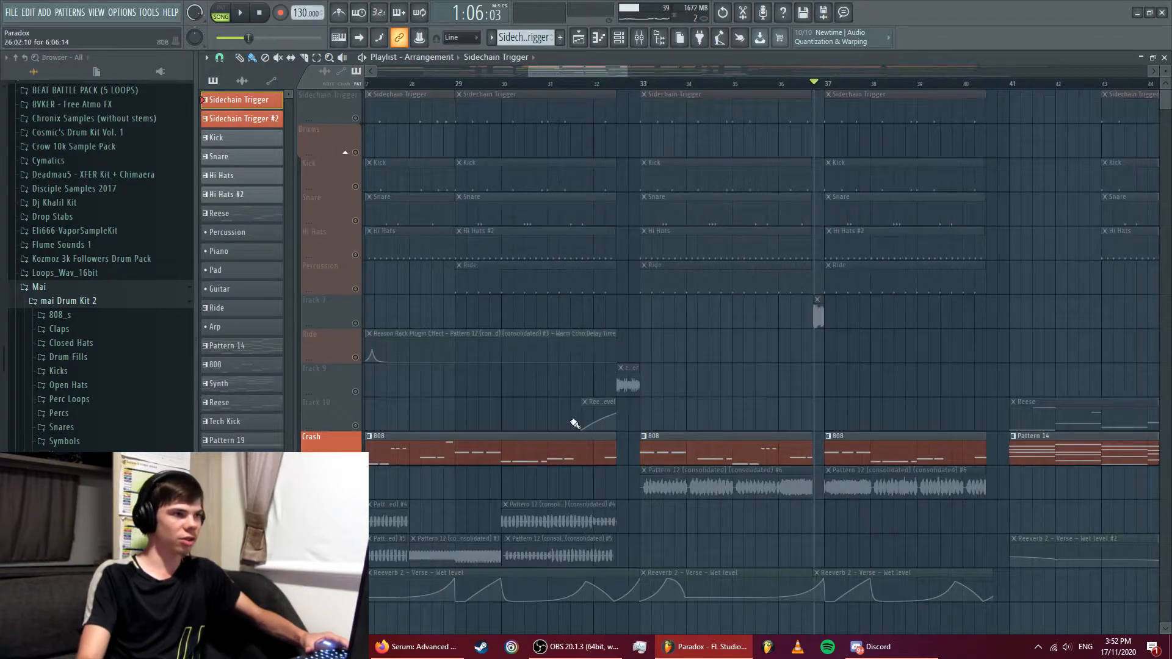
click(640, 74)
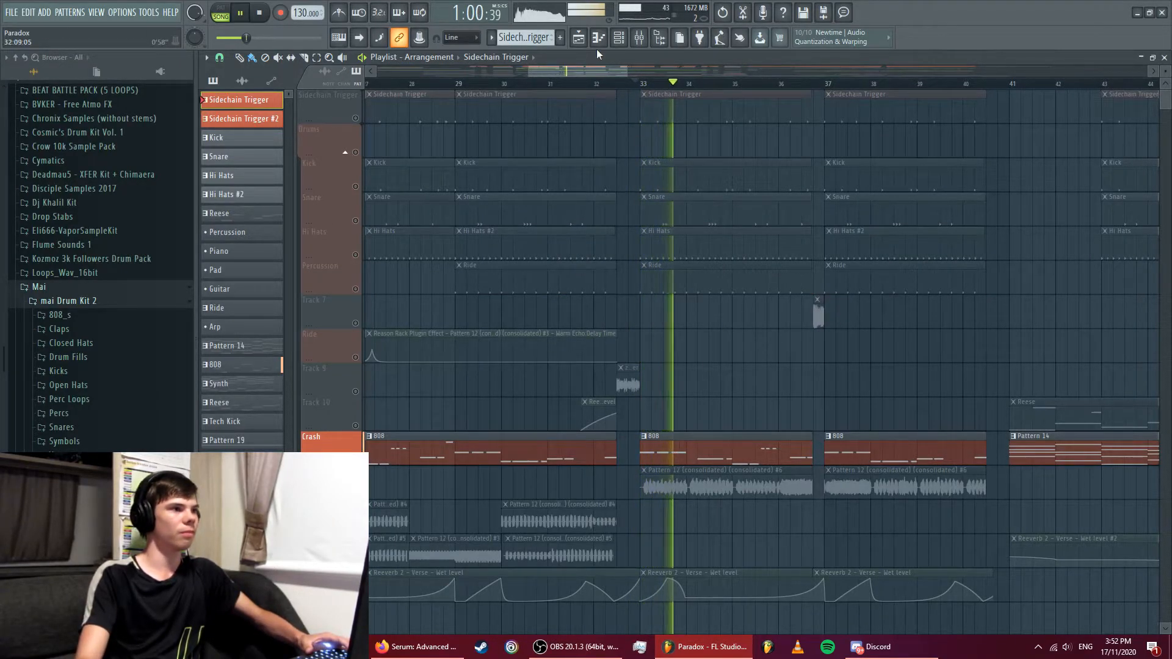
click(268, 365)
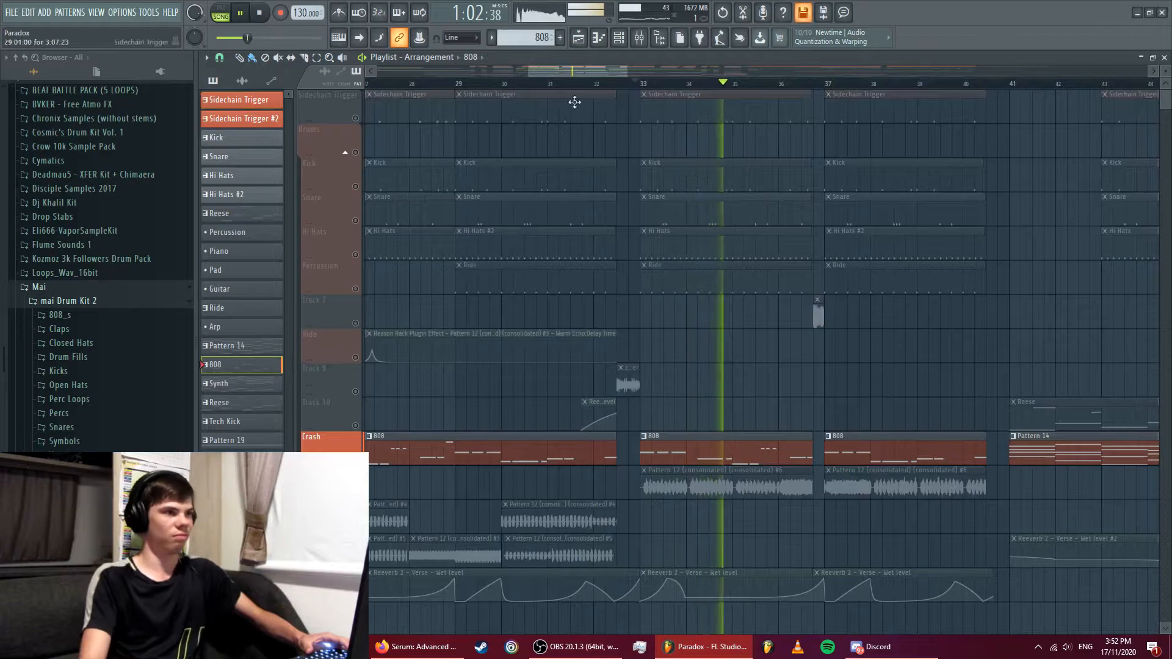
- Show the 808 pattern's Serum_x64 #2 notes in the piano roll along with the Serum instrument window
click(598, 38)
click(520, 58)
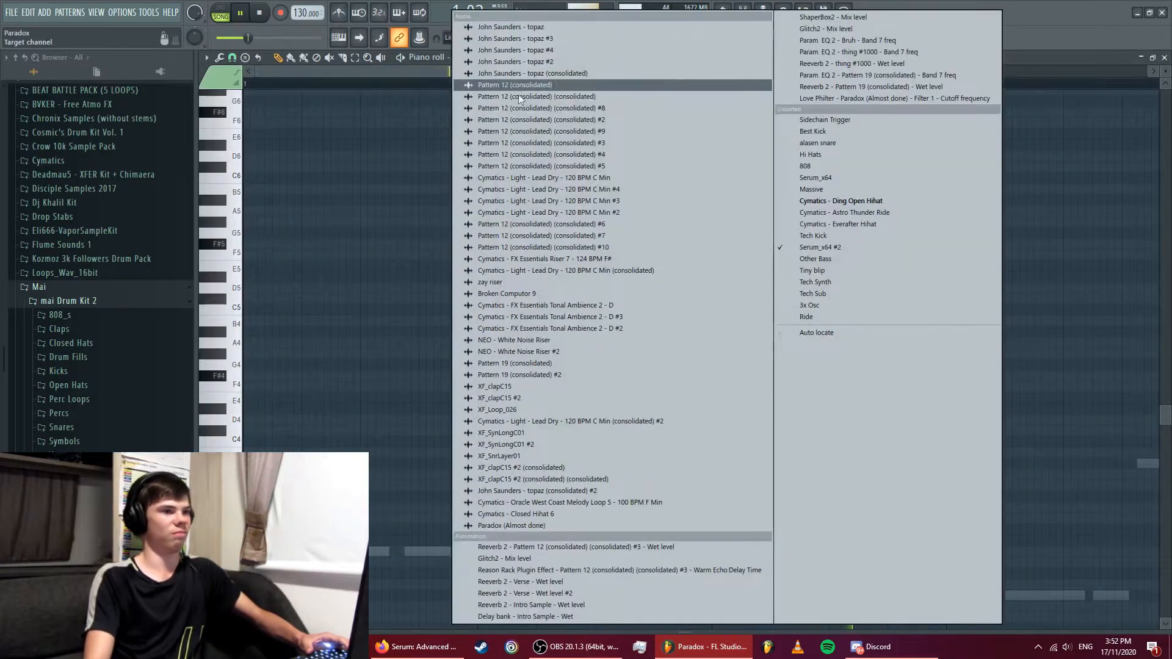
click(814, 248)
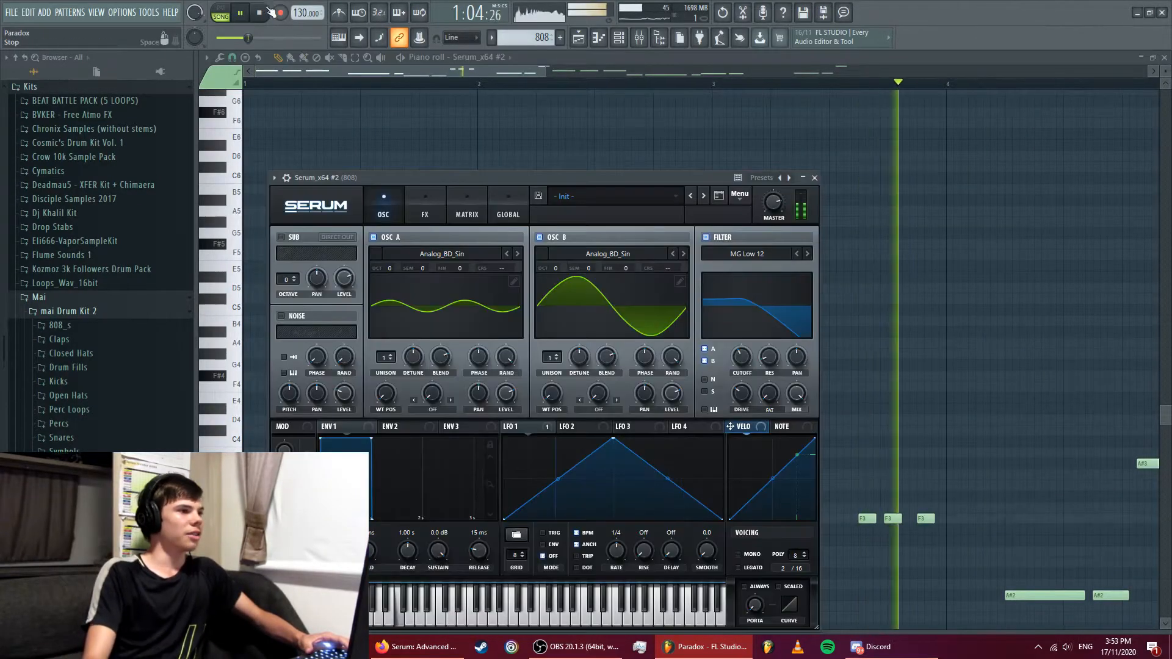
- Stop playback, inspect Oscillator A's wavetable in the table editor, and show the 808's Serum effects rack
click(270, 12)
drag(470, 186, 423, 61)
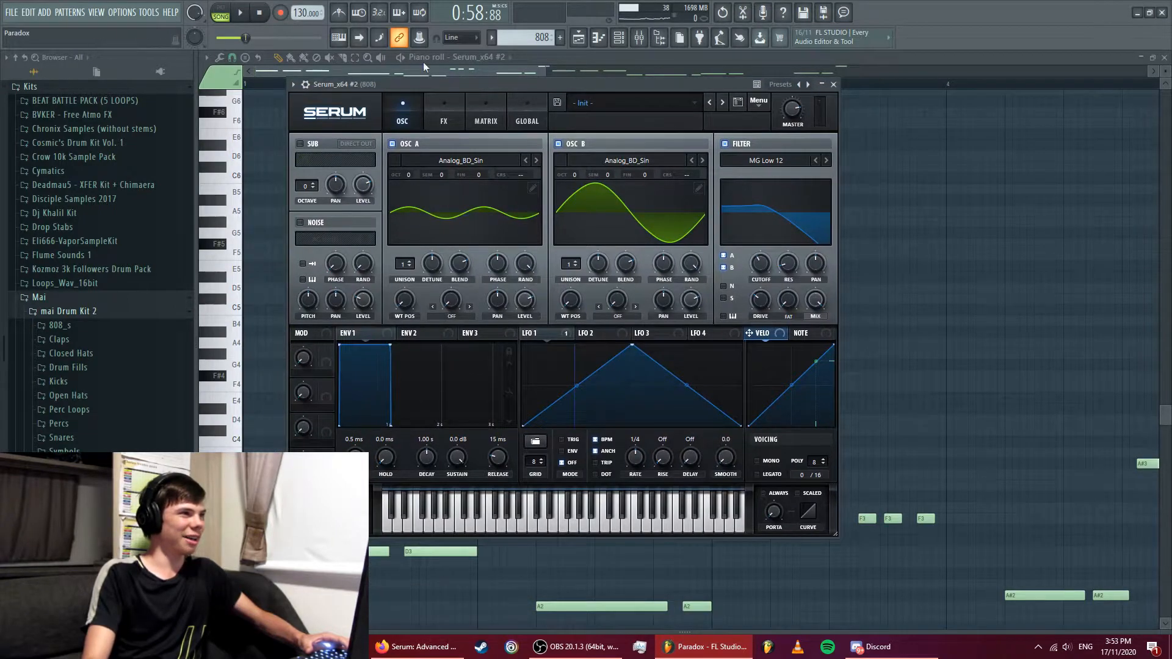
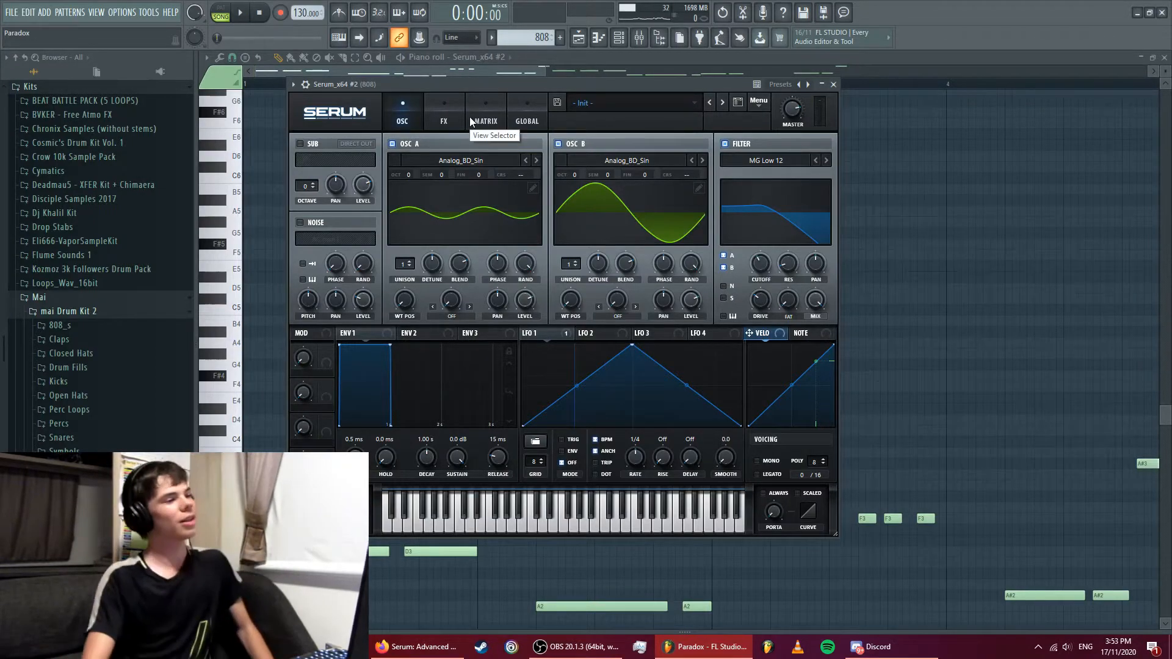
click(533, 188)
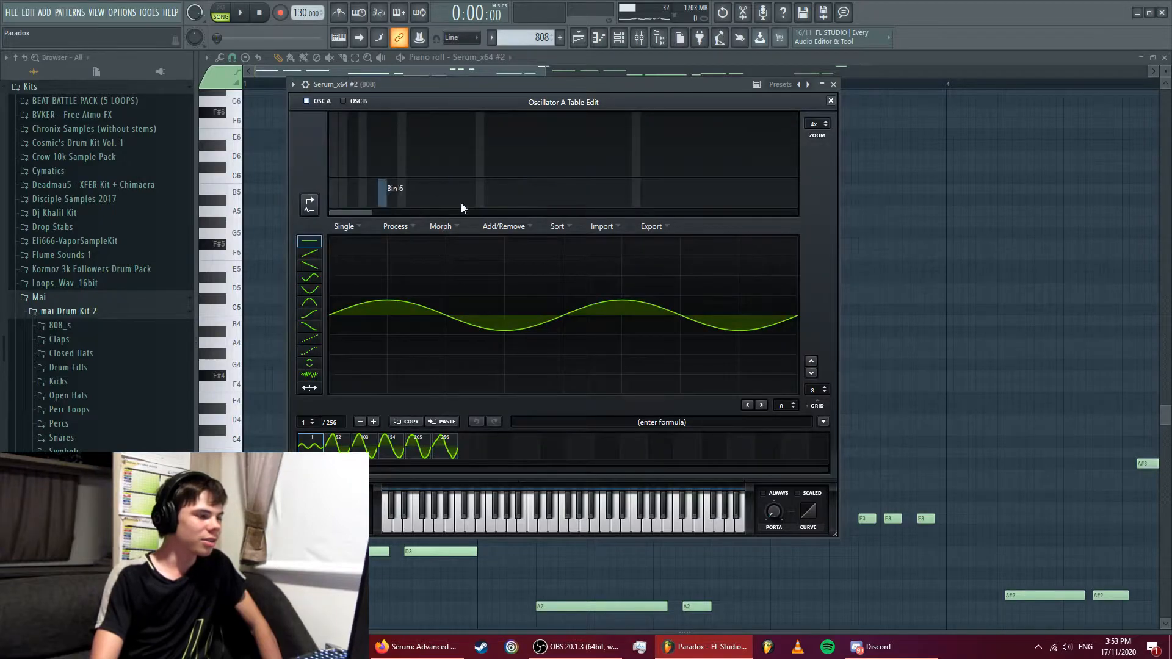
click(831, 101)
click(442, 120)
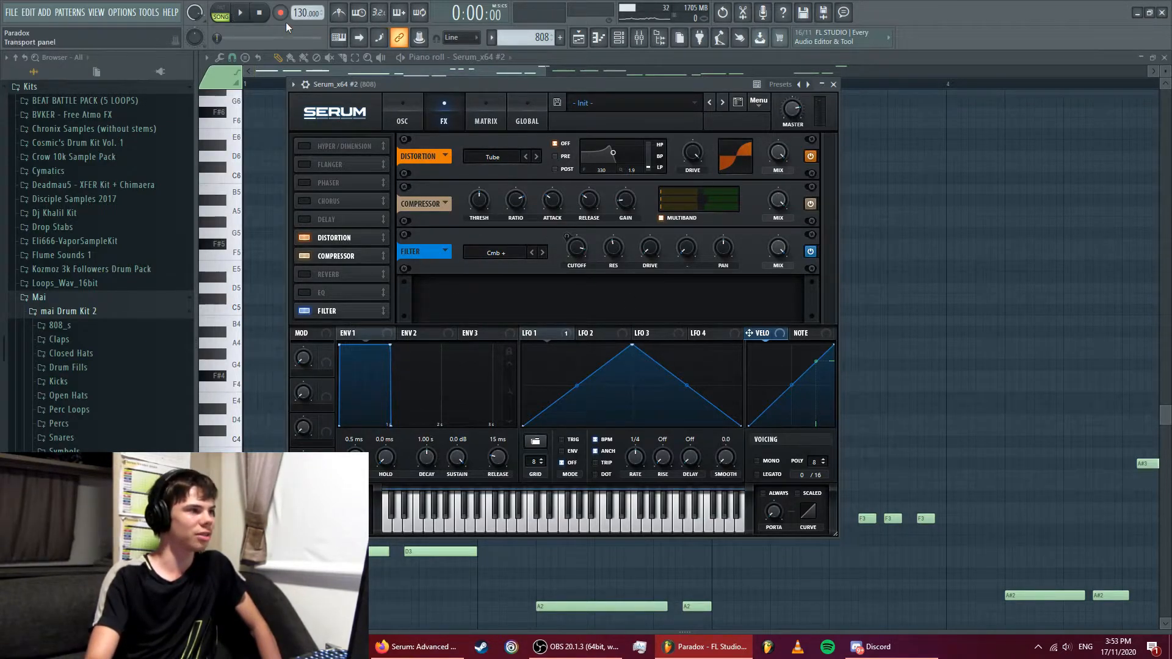
- Switch playback to pattern mode, play the 808 pattern, bring FL Studio back to the front, and stop playback
click(222, 13)
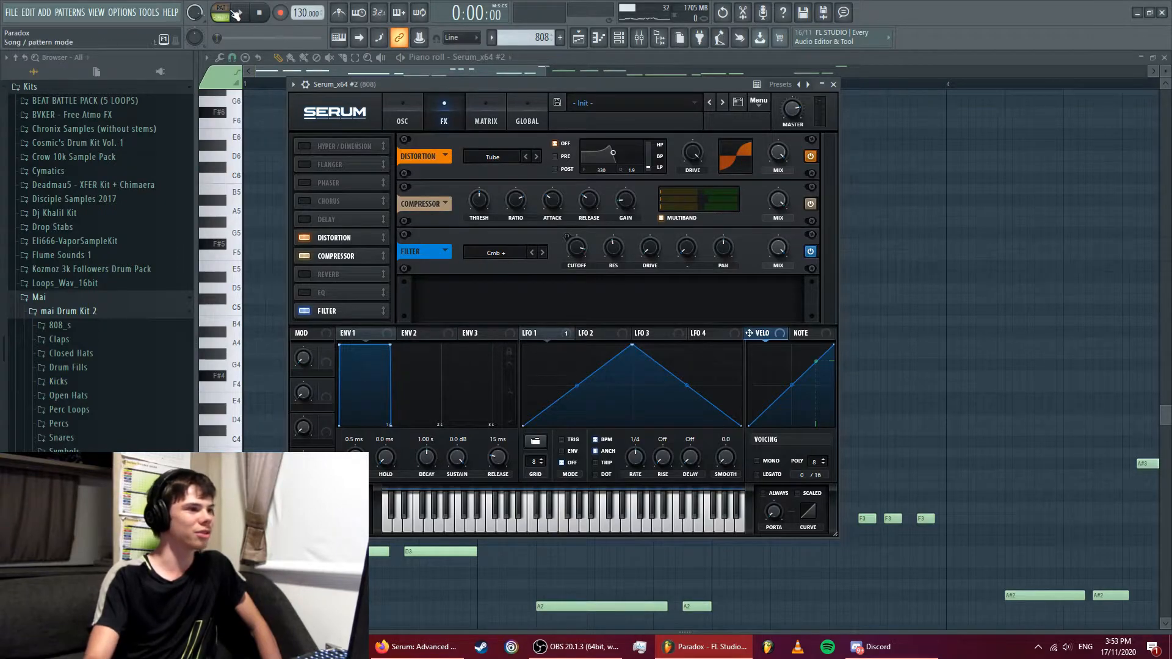
key(space)
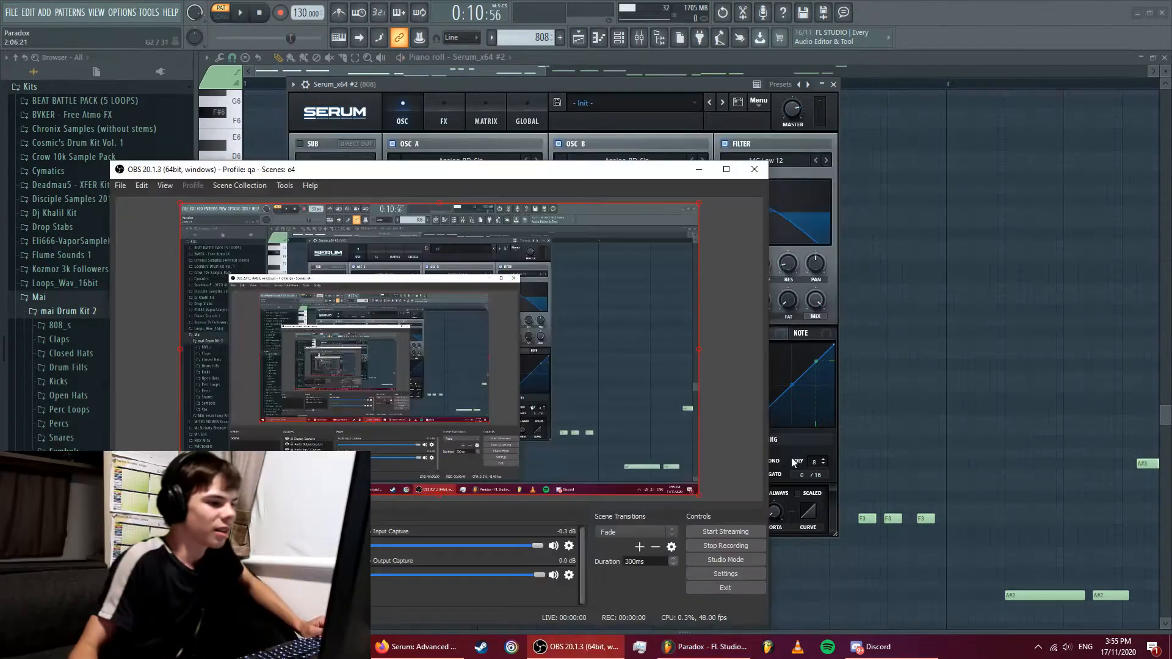
click(686, 86)
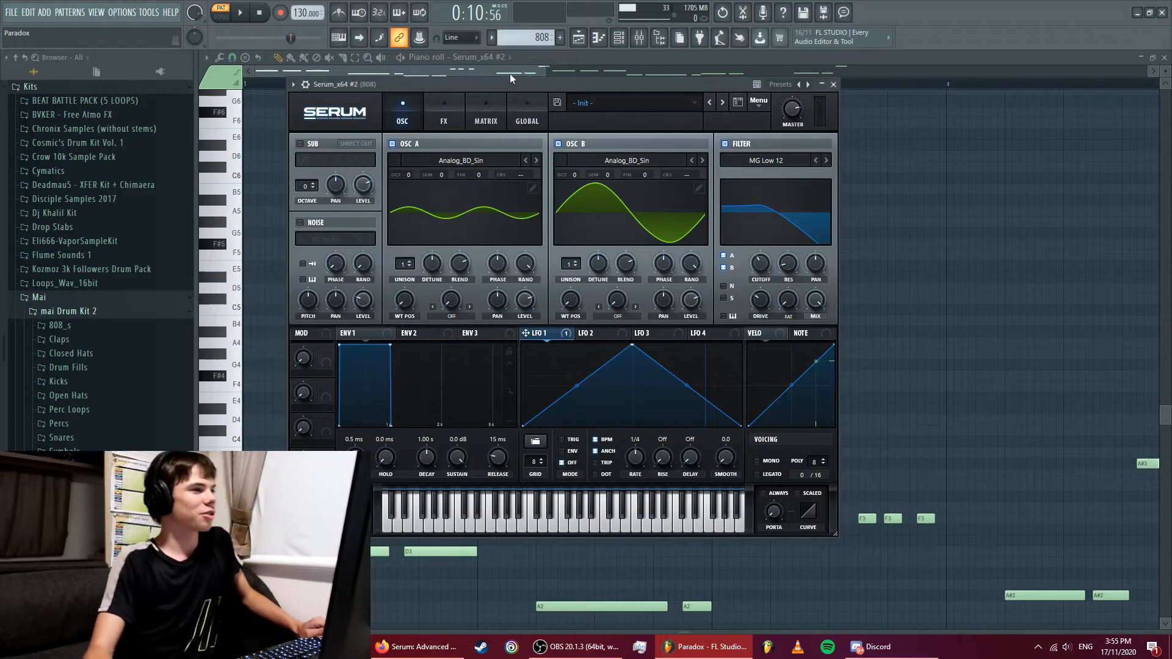
click(256, 17)
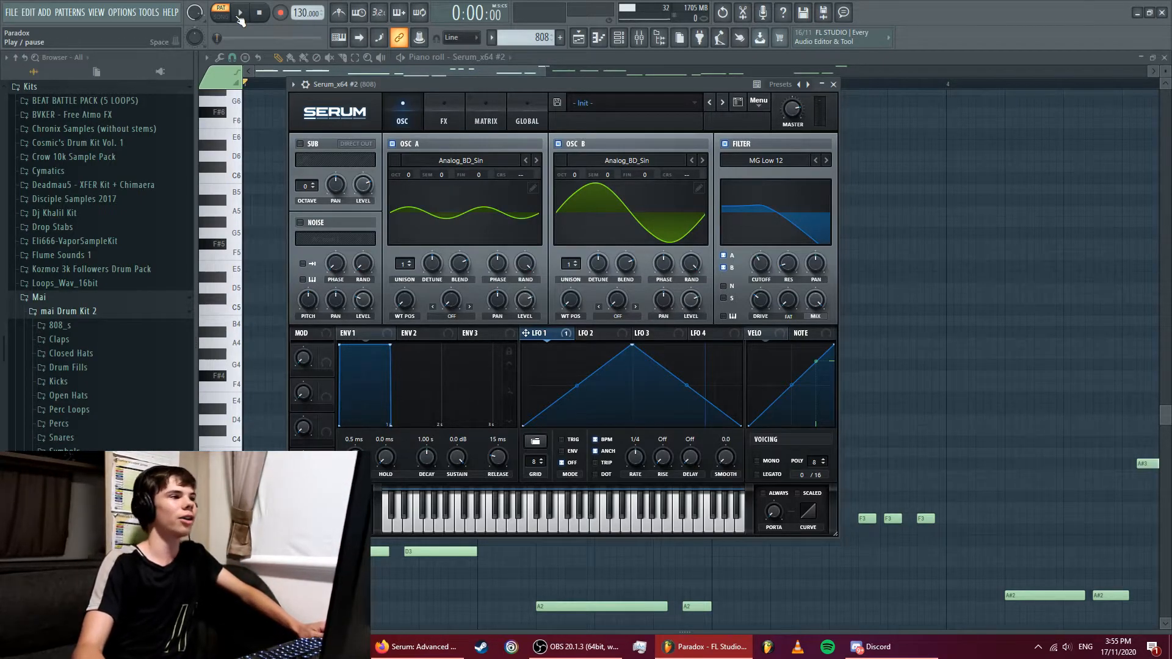
- Review Serum's effects and oscillator pages, and play the 808 pattern with its mixer track shown
click(451, 103)
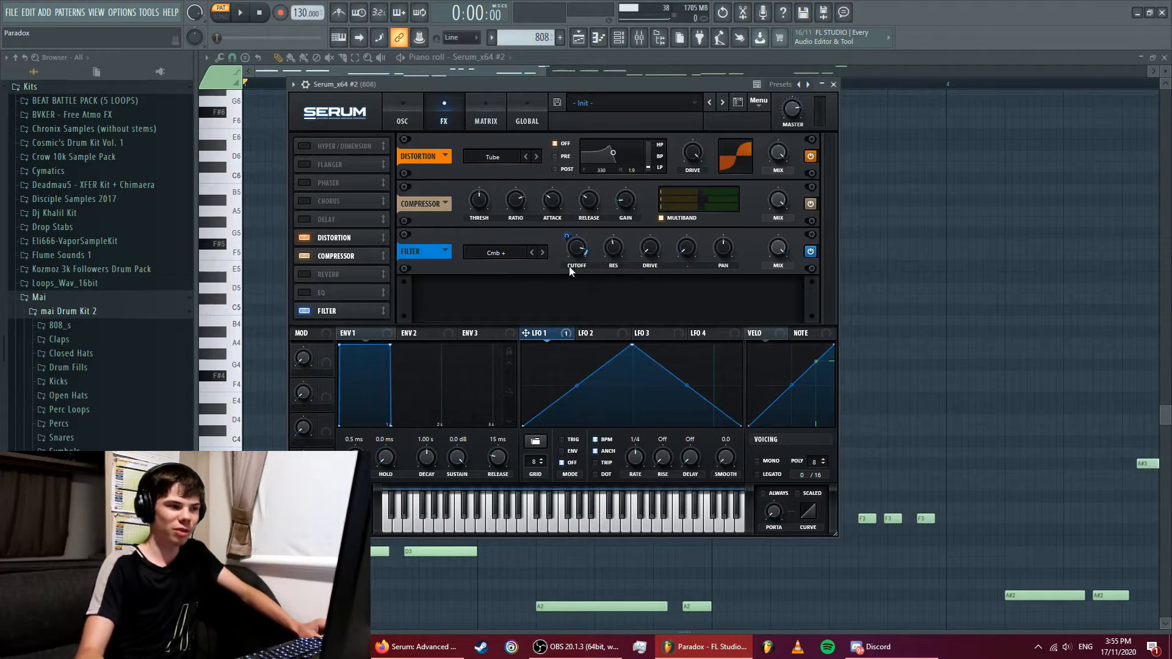
click(403, 117)
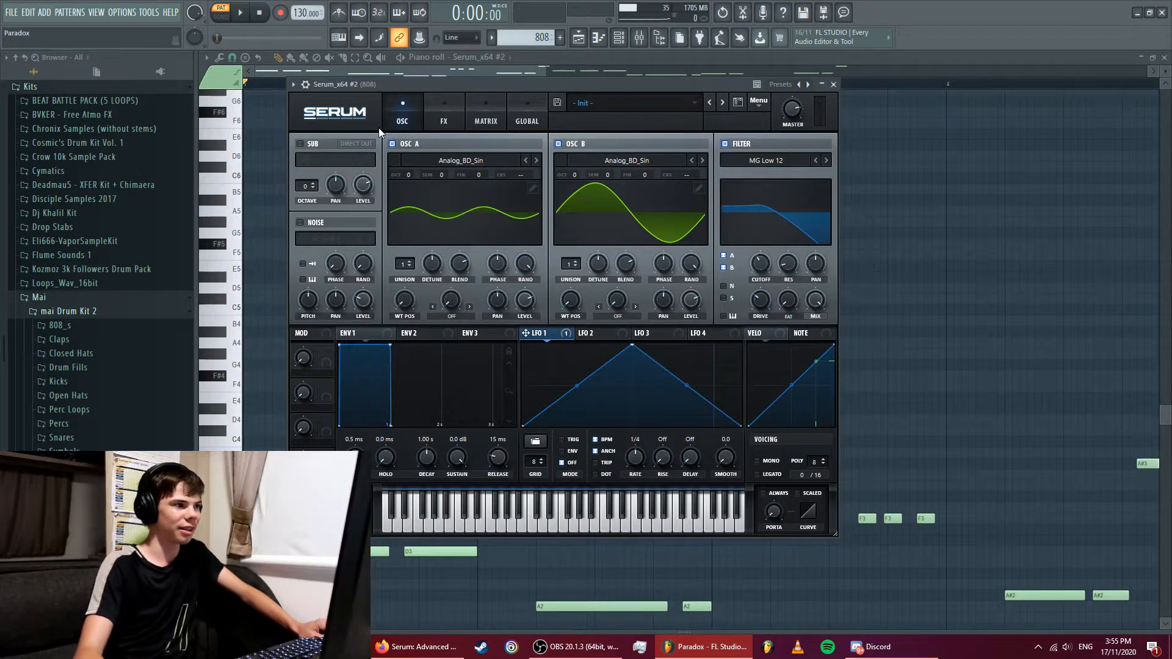
key(space)
click(639, 37)
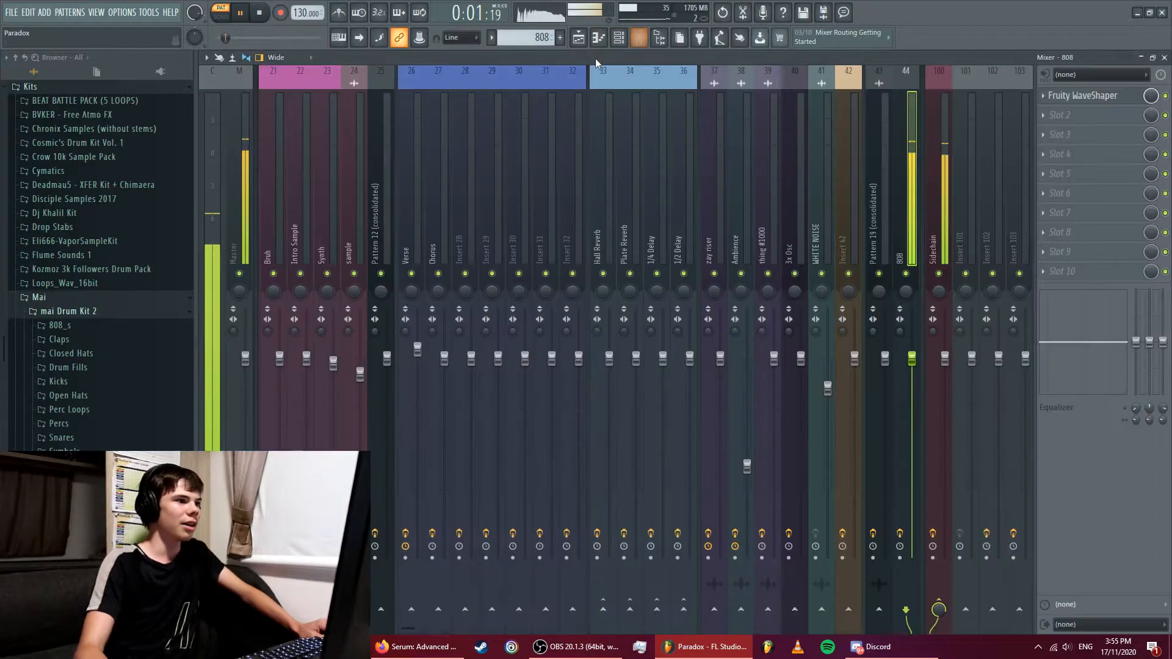
- Examine the Fruity WaveShaper curve on the 808 mixer track, stop playback and close the plugin
click(1082, 96)
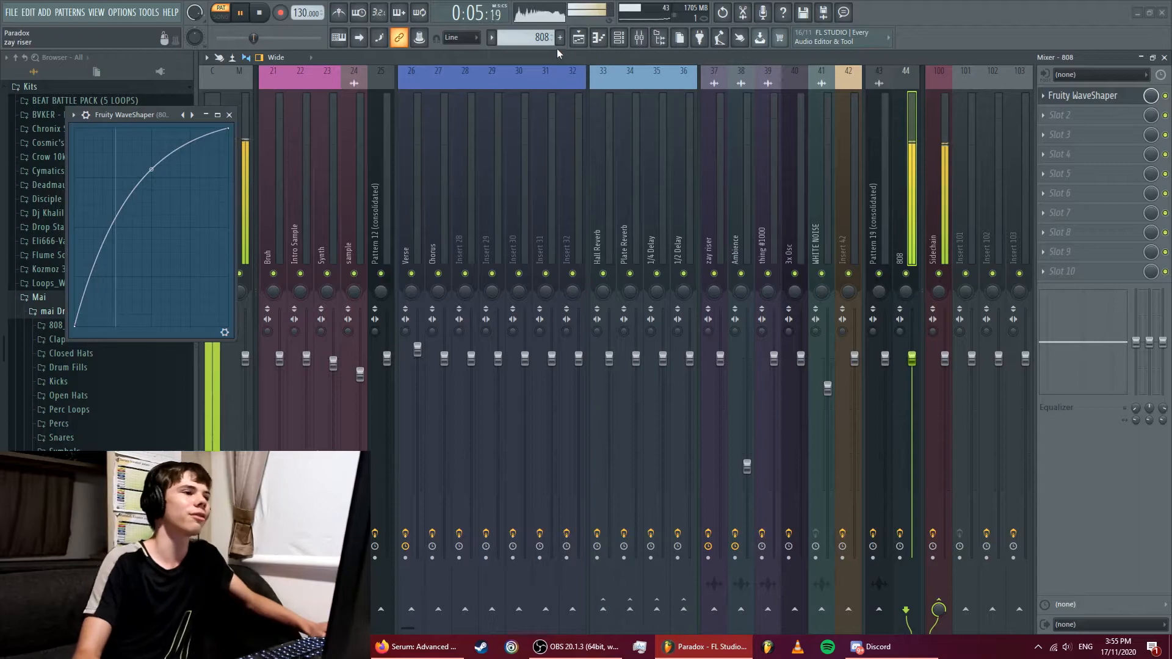
click(578, 40)
key(space)
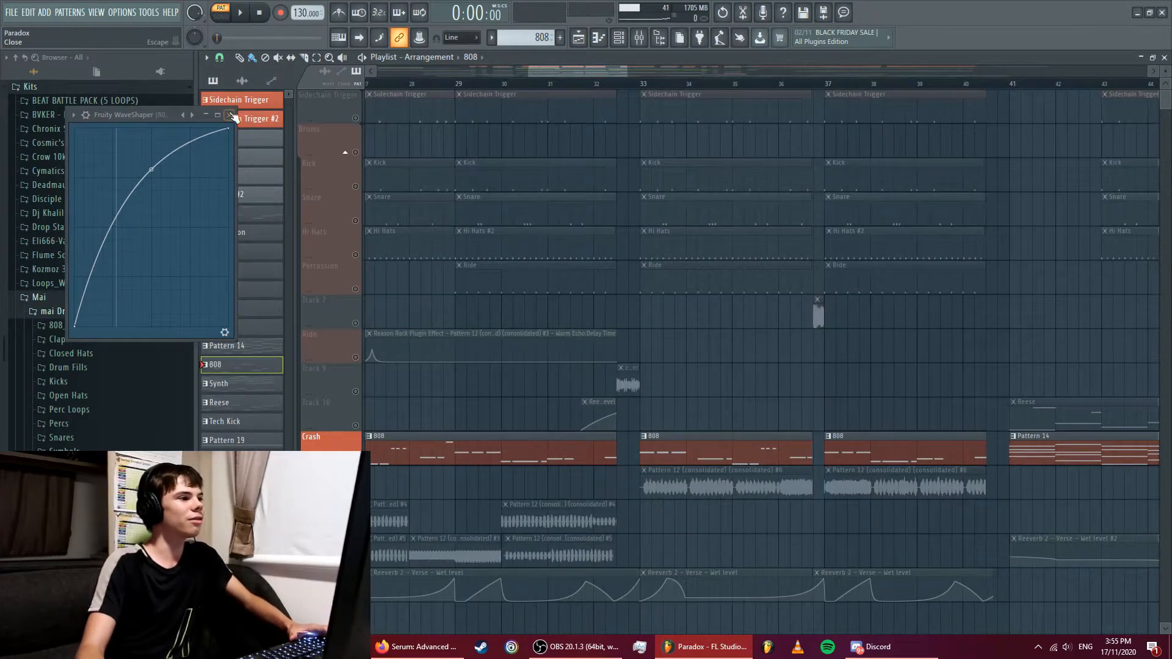
click(230, 115)
- Unsolo the playlist track holding the 808 clips and briefly play the arrangement from bar 25
click(584, 46)
drag(584, 73, 561, 77)
right_click(355, 459)
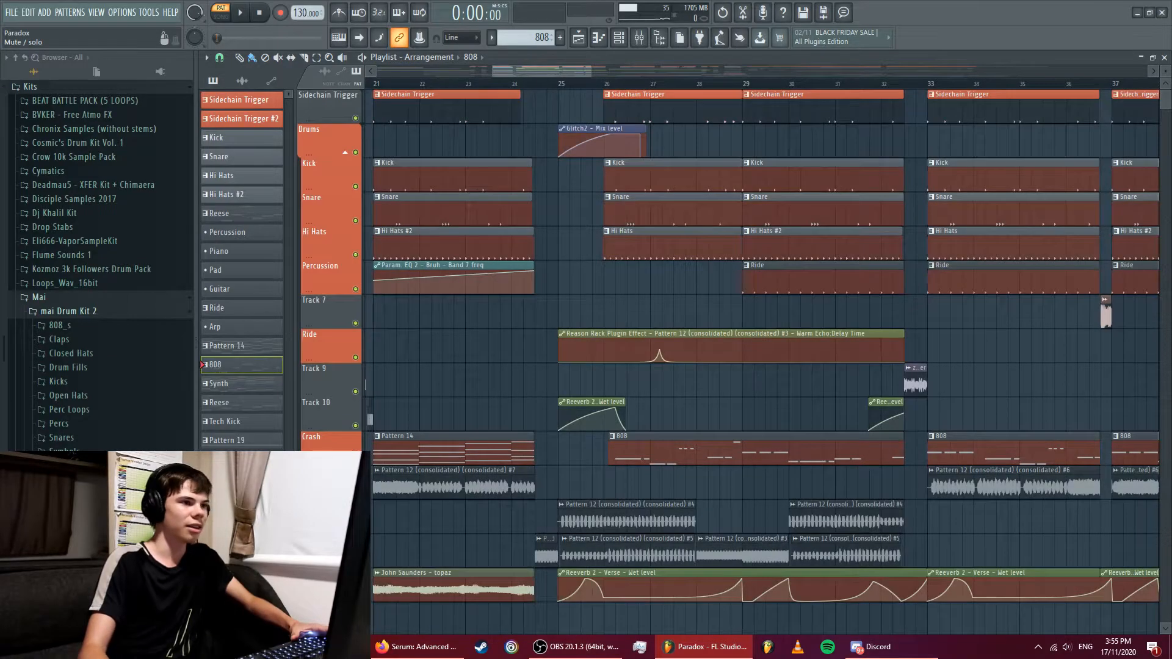
click(559, 85)
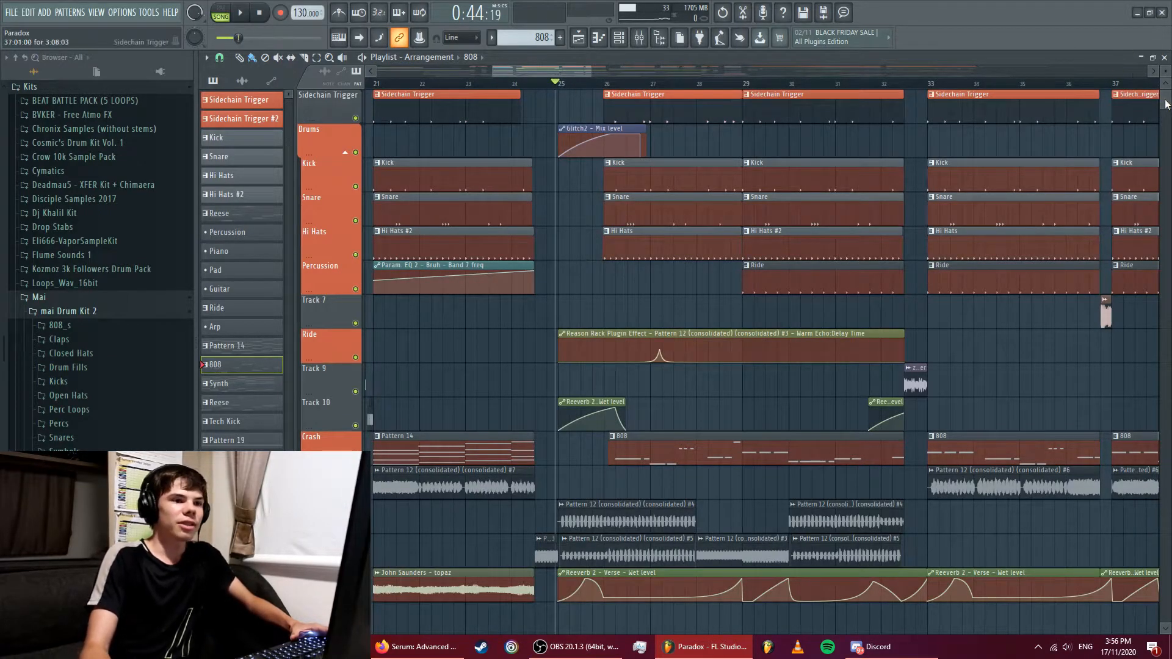
mouse_move(1166, 104)
mouse_down()
mouse_move(1165, 138)
mouse_move(1167, 105)
mouse_up()
key(space)
key(space)
- Play a short stretch of the full arrangement starting in bar 32
drag(536, 71, 589, 69)
click(522, 85)
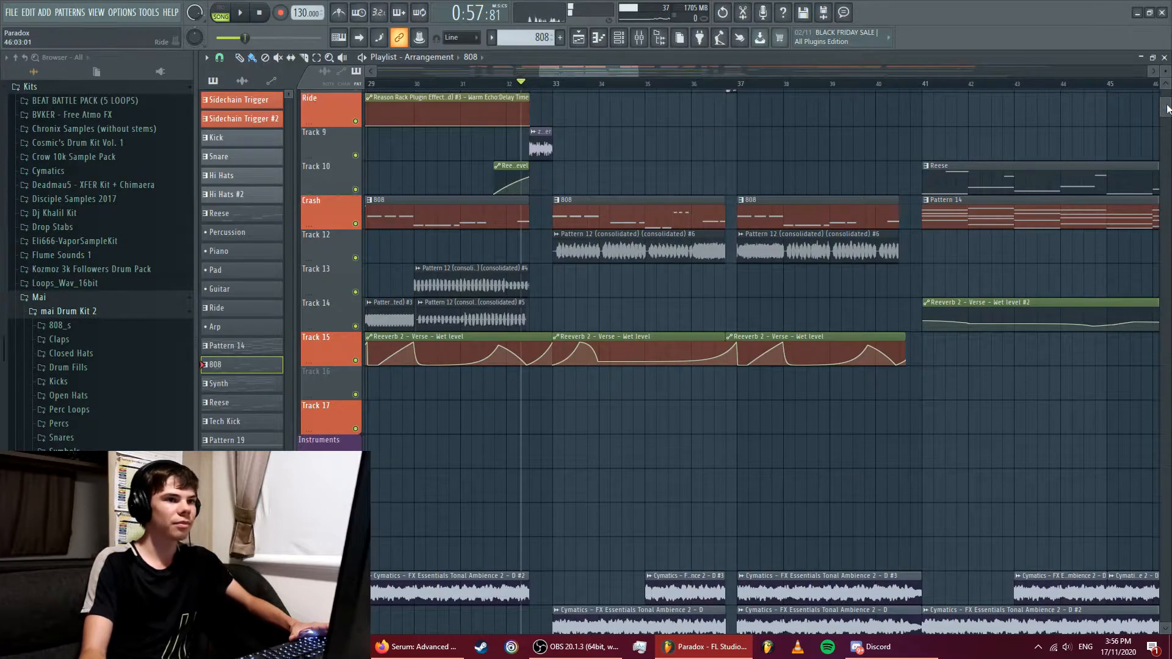
drag(1167, 109, 1167, 106)
key(space)
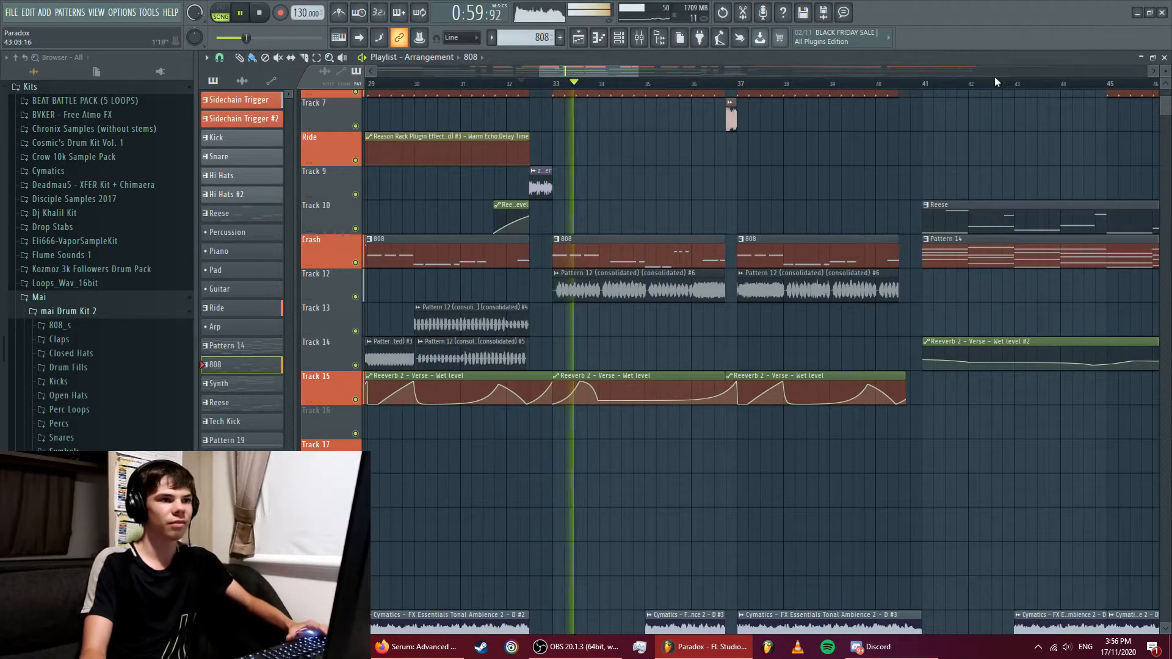
key(space)
- Solo the track holding the Cymatics - Light - Lead Dry clips and briefly play it from bar 32
drag(1166, 105, 1167, 116)
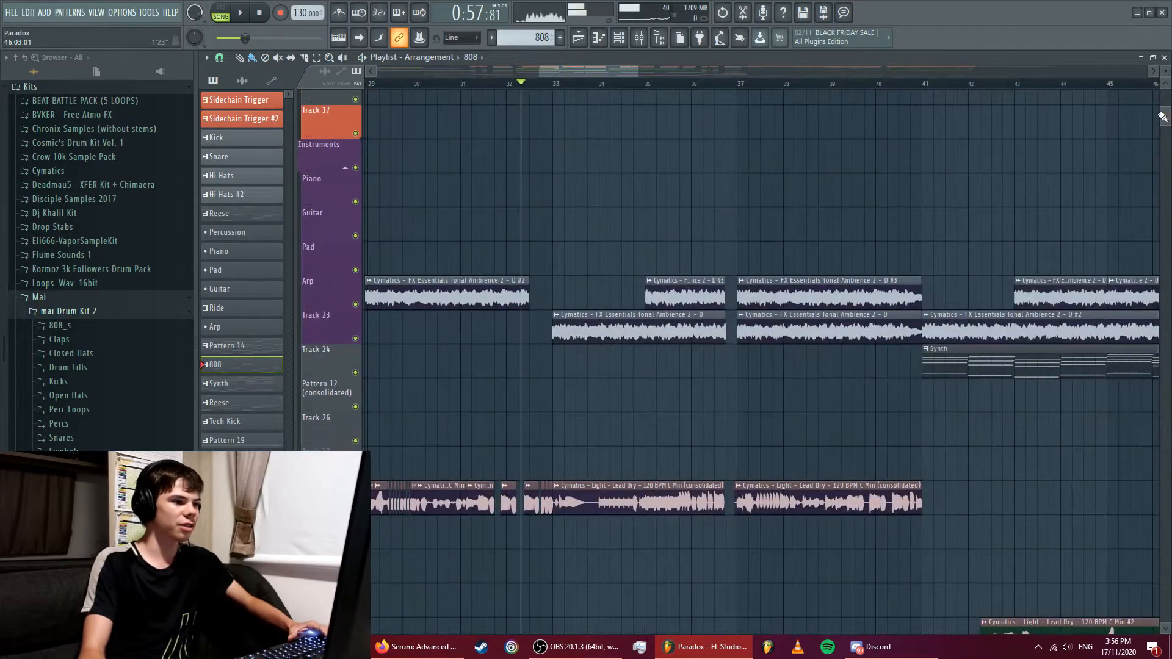
right_click(355, 509)
key(space)
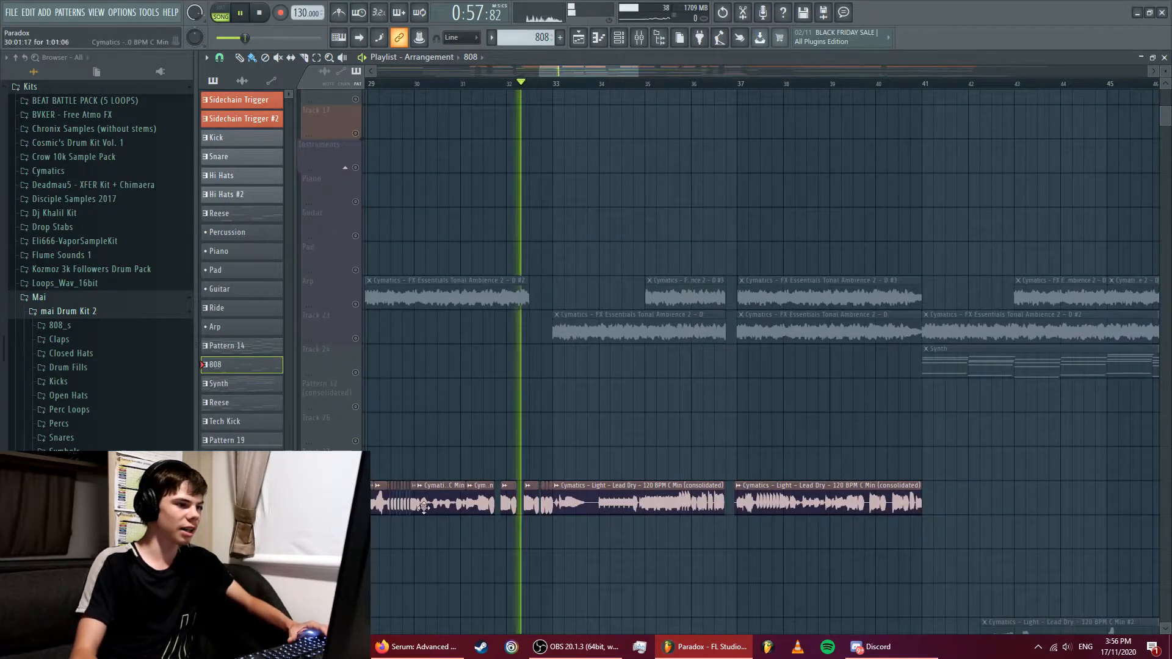
key(space)
- Examine the time-stretching pitch setting of the lead clip starting at bar 33, and close its sample settings
click(635, 500)
double_click(635, 501)
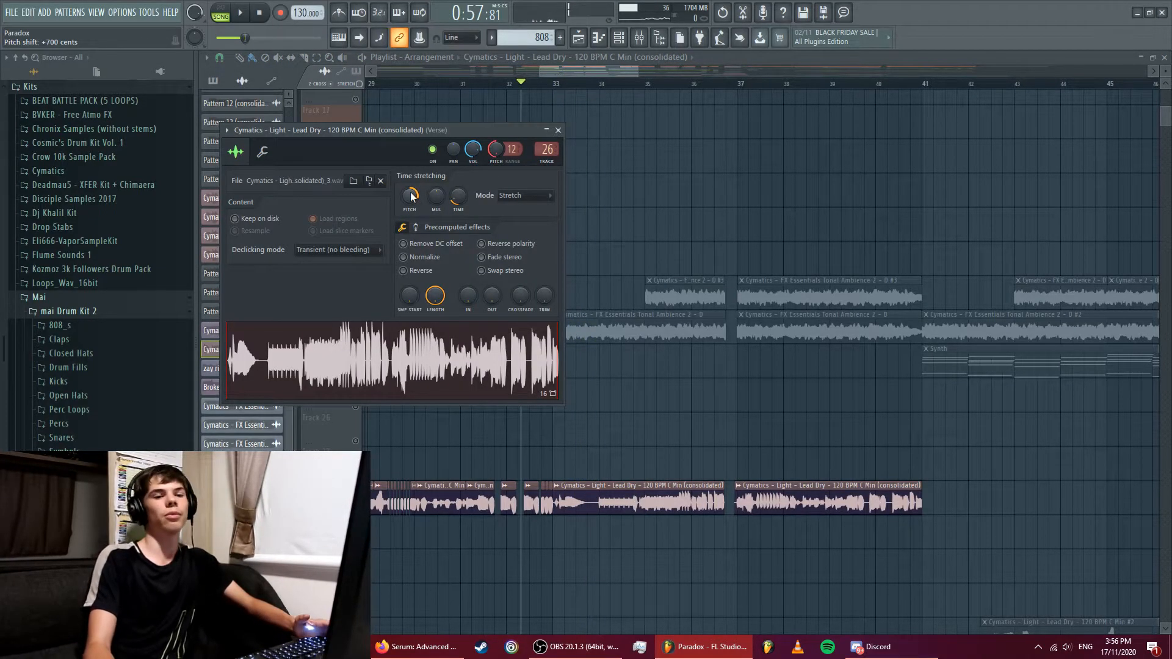
click(558, 130)
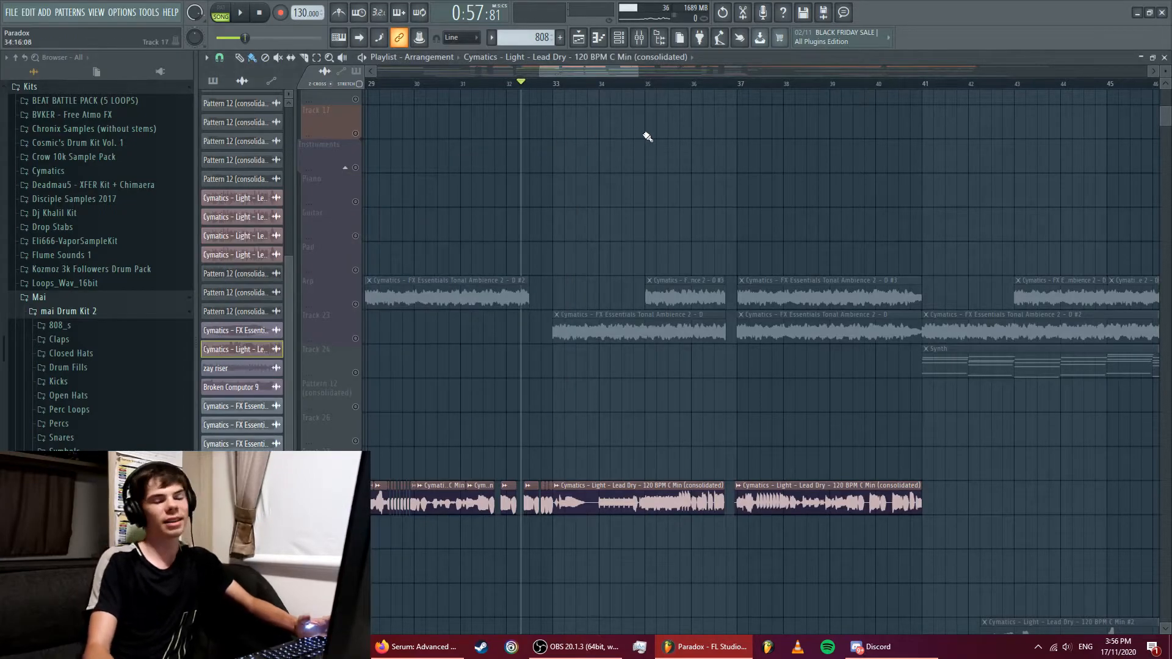
- Unmute the Track 23 and Arp ambience tracks and play them with the lead from just before bar 33
click(356, 339)
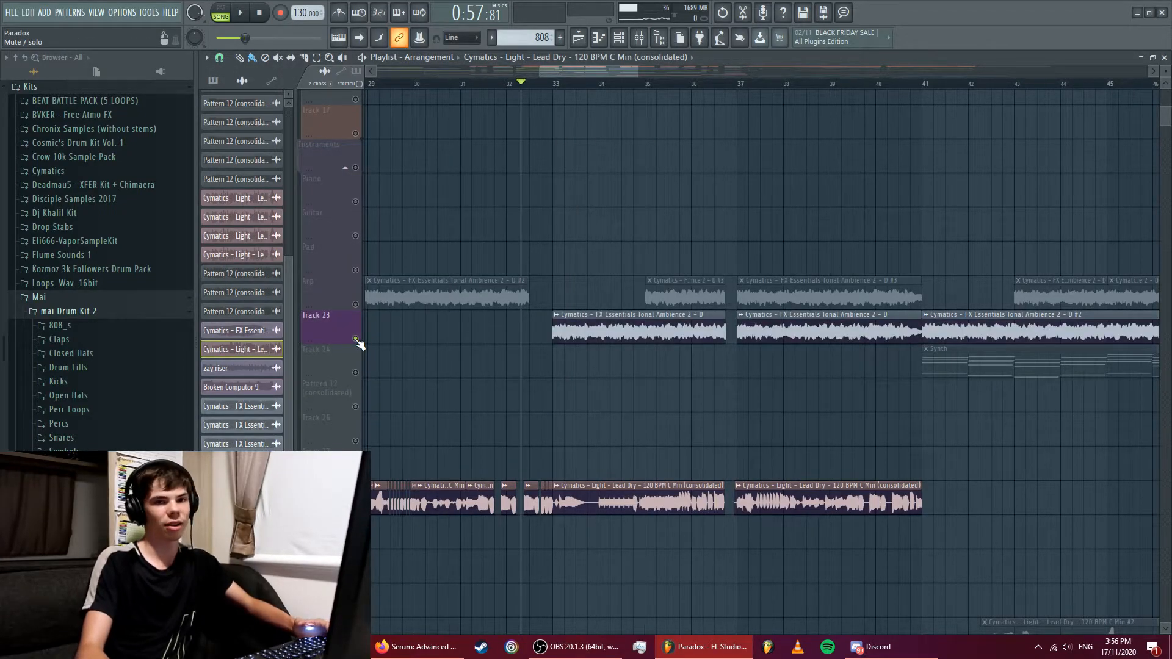
click(359, 305)
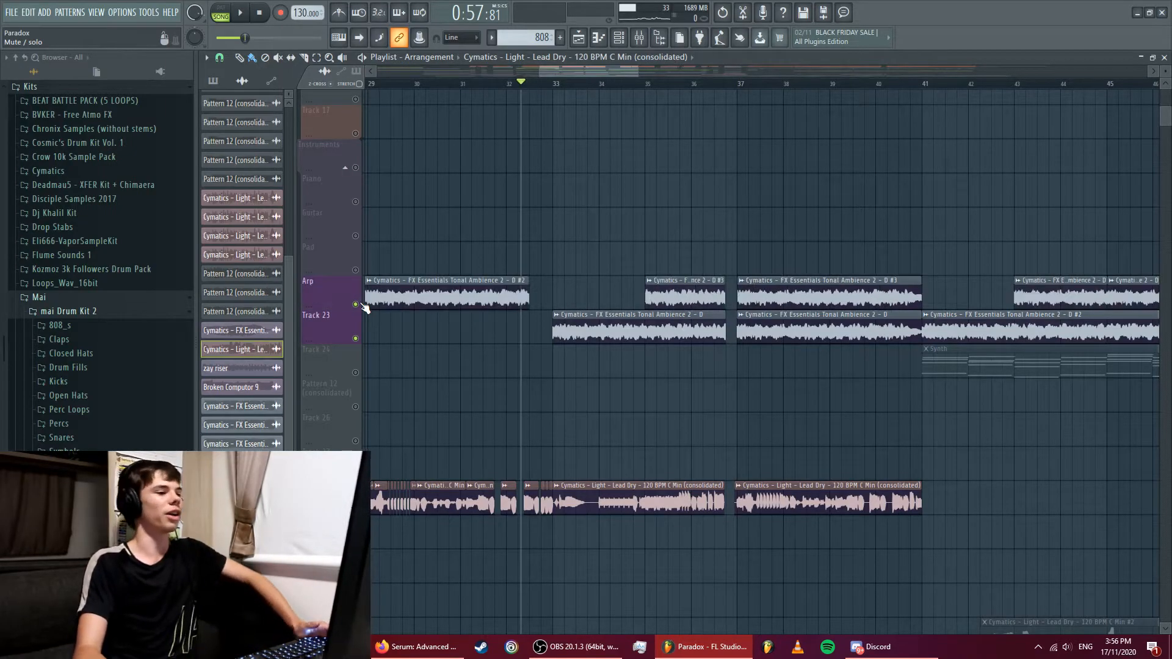
click(549, 85)
key(space)
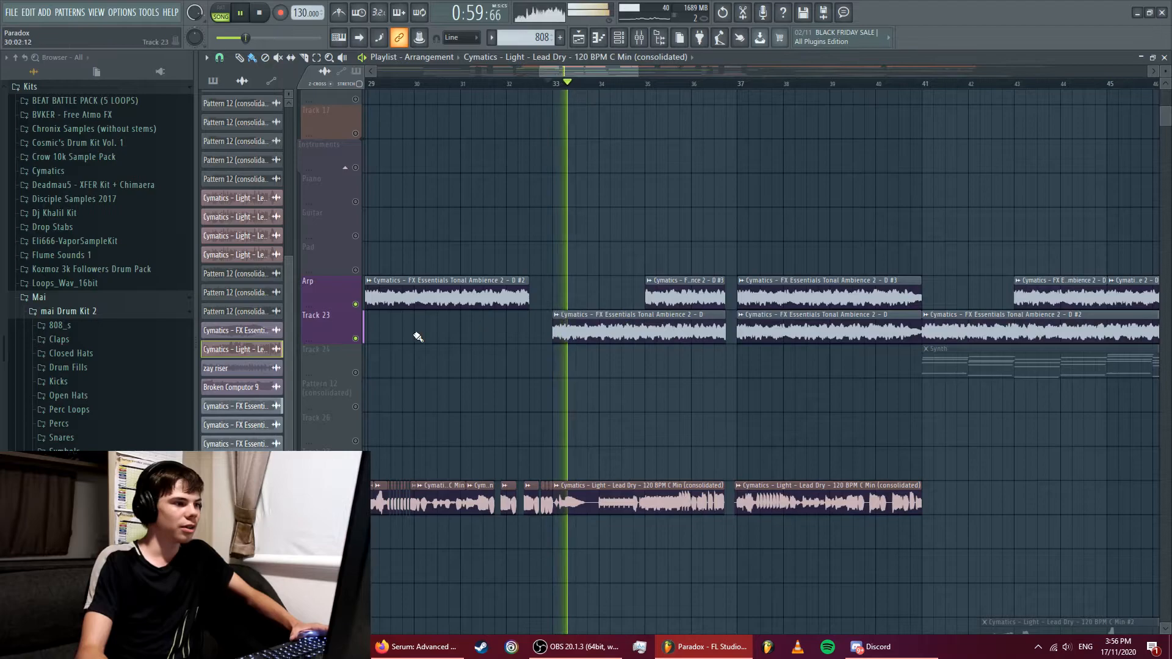
key(space)
- Solo Track 23 and briefly play its Tonal Ambience clip from just before bar 33
right_click(356, 339)
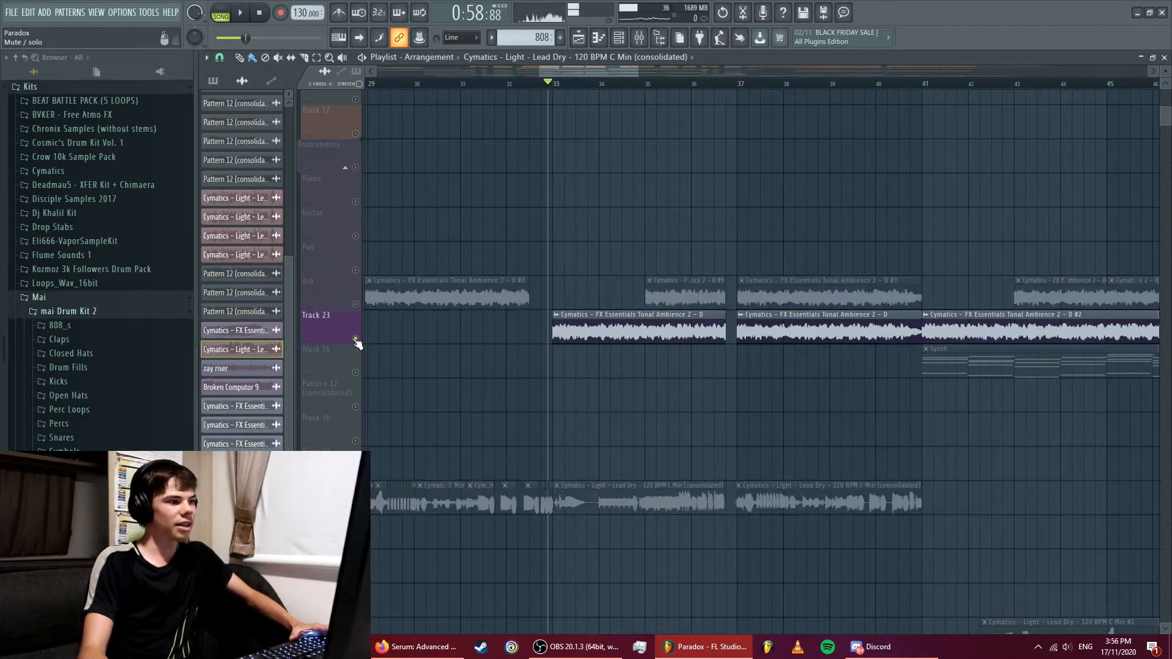
key(space)
key(space)
- Check the pitch setting of the ambience clip on Track 23, and play the Arp and Track 23 layers together
click(570, 321)
double_click(570, 322)
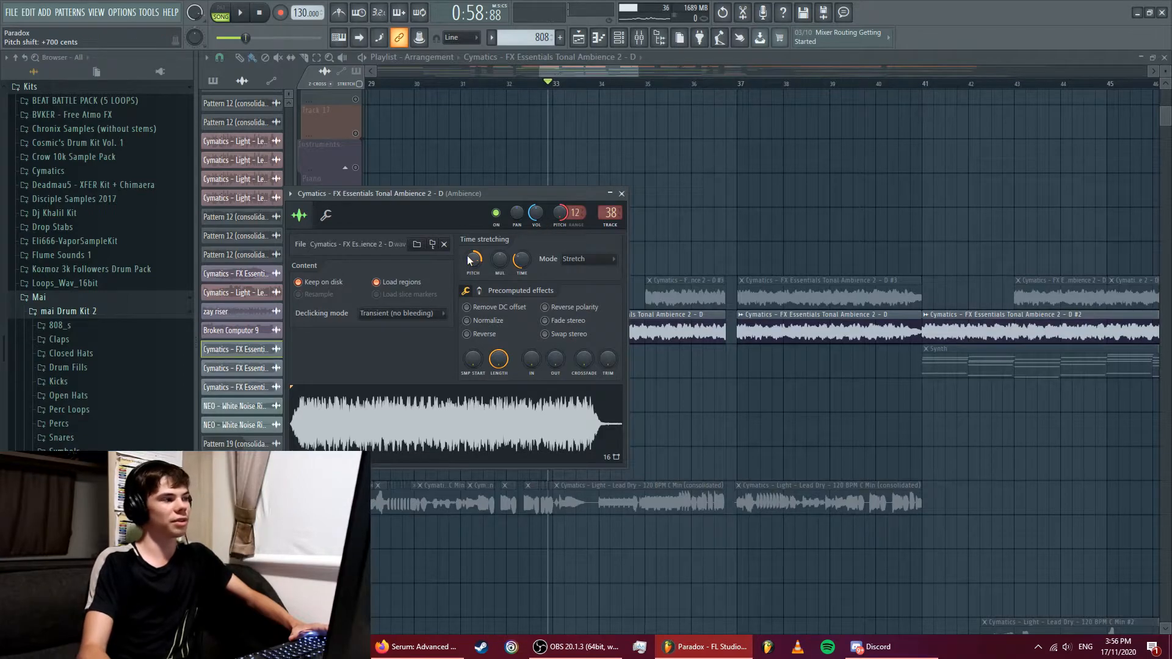
click(622, 194)
key(space)
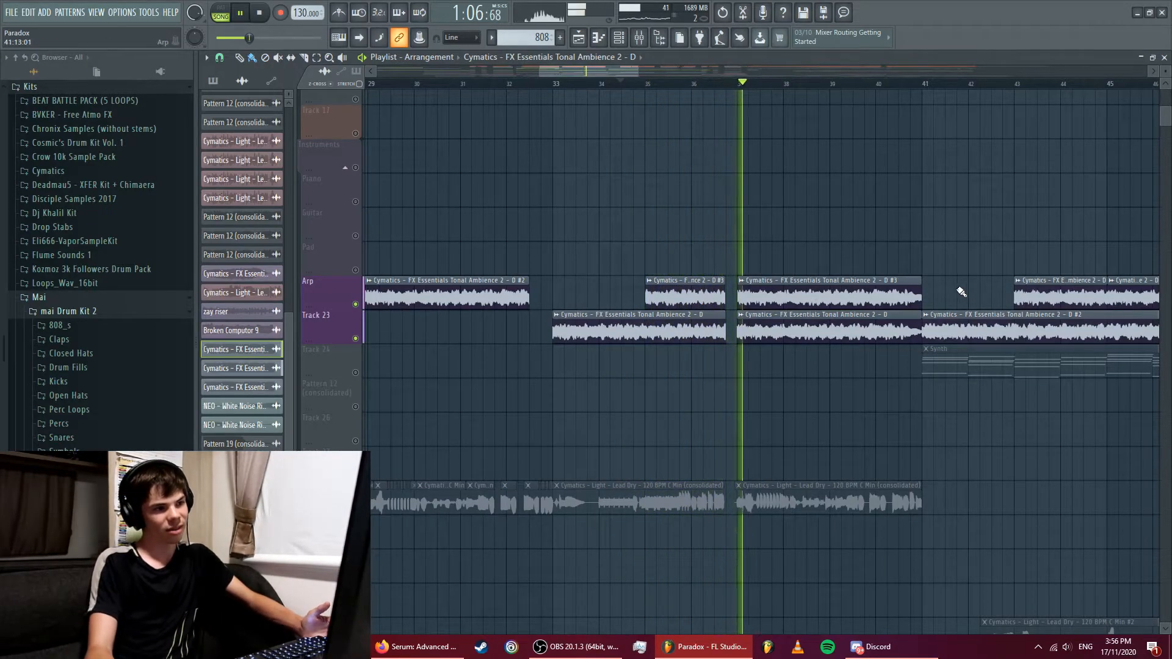
key(space)
- Solo Track 12 and play its Pattern 12 (consolidated) #6 clips from just before bar 33
drag(1166, 120, 1167, 107)
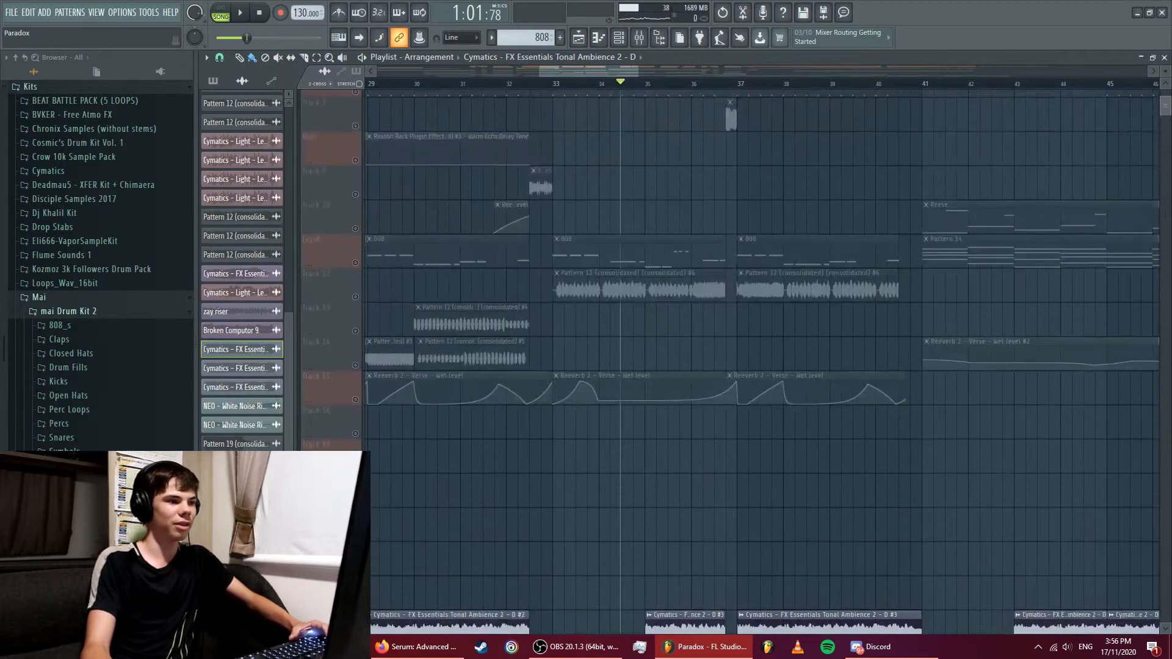
click(365, 295)
click(544, 84)
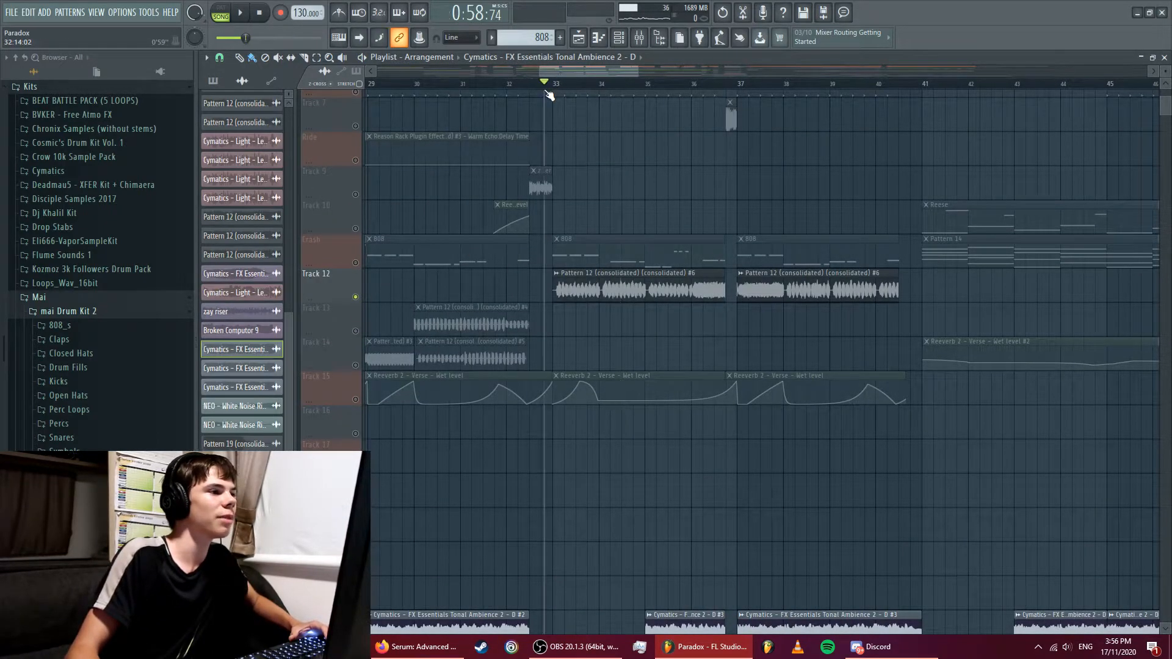
key(space)
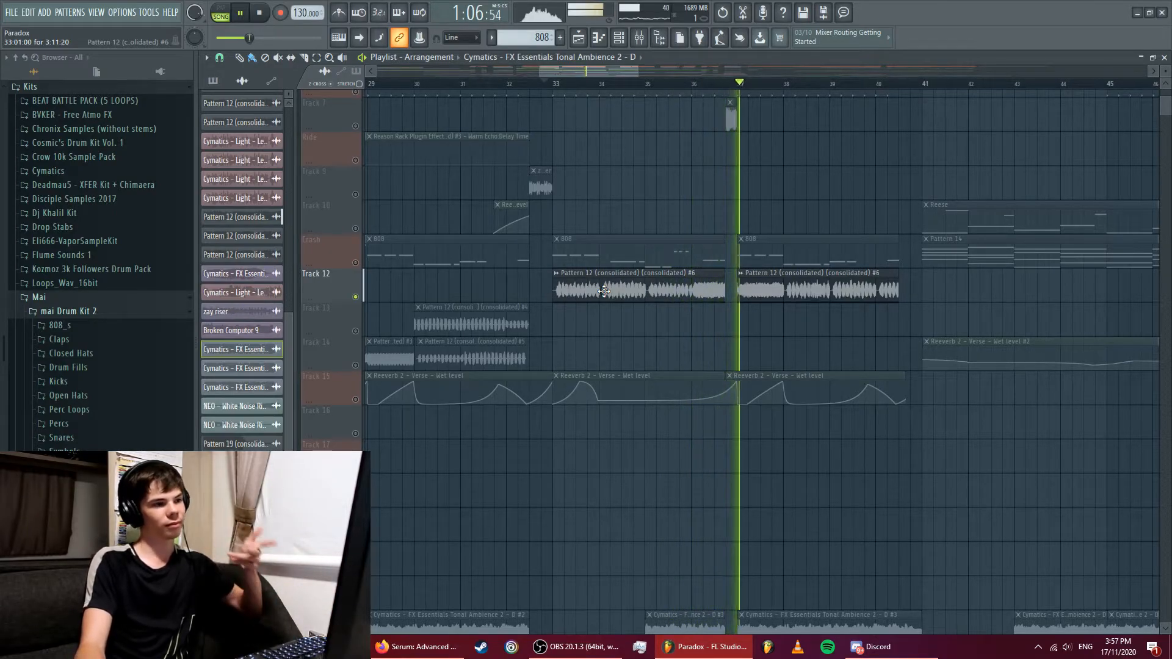
- Examine the Fruity parametric EQ 2 curve on the Bruh mixer track, stop playback and return to the playlist
click(638, 39)
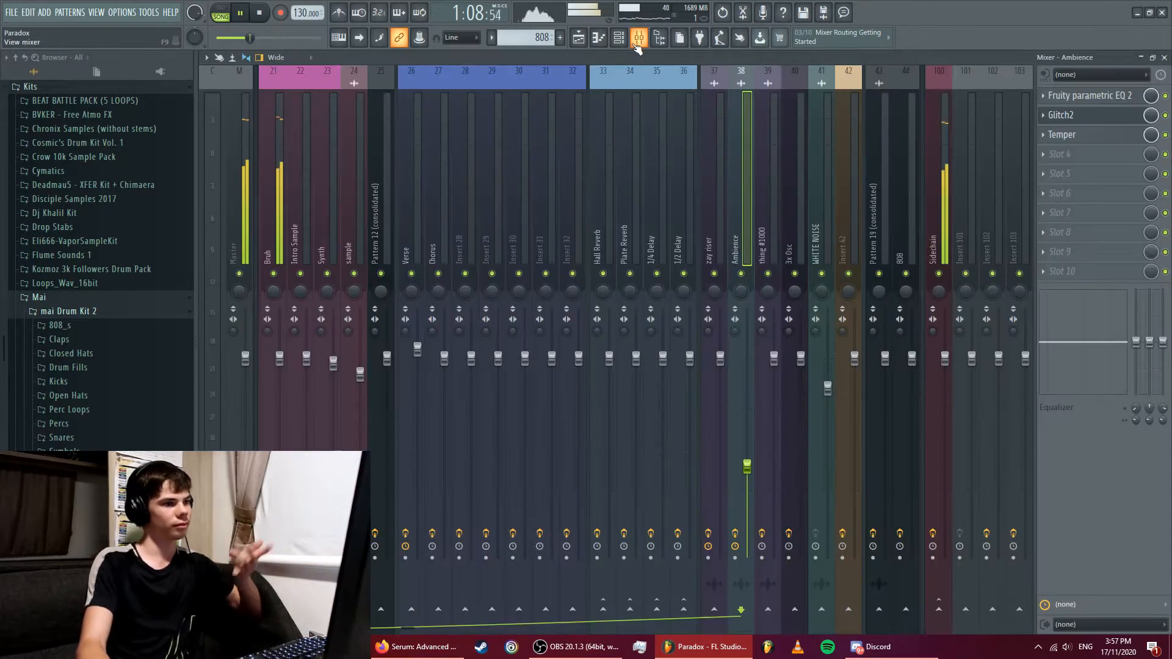
click(273, 177)
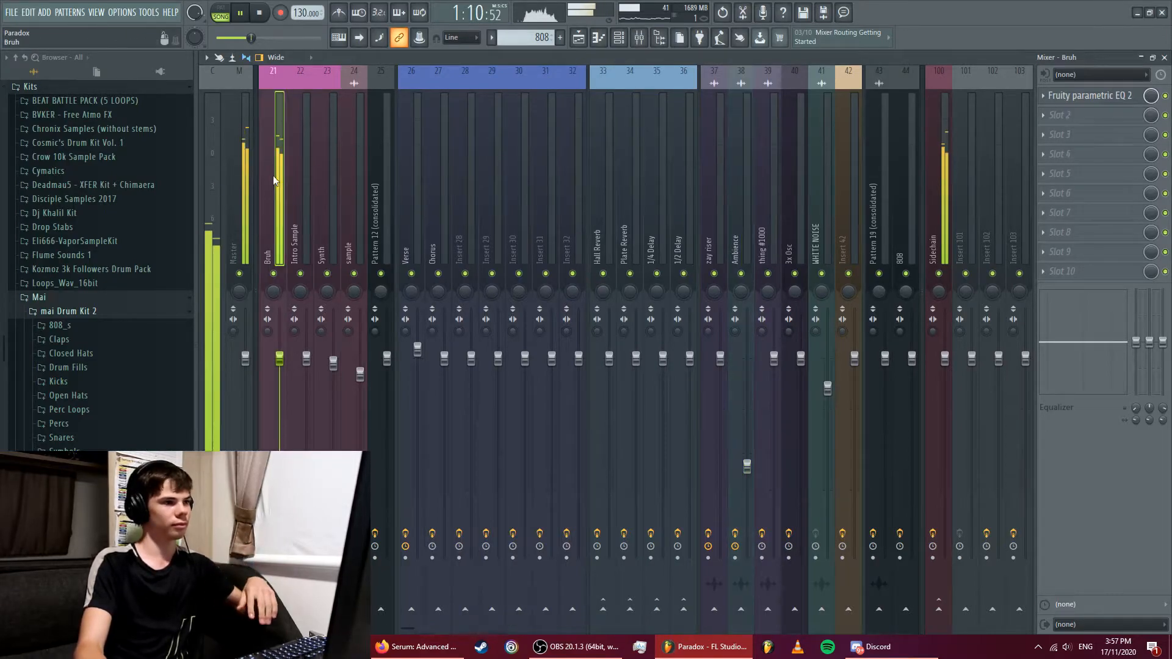
click(1074, 112)
click(1084, 102)
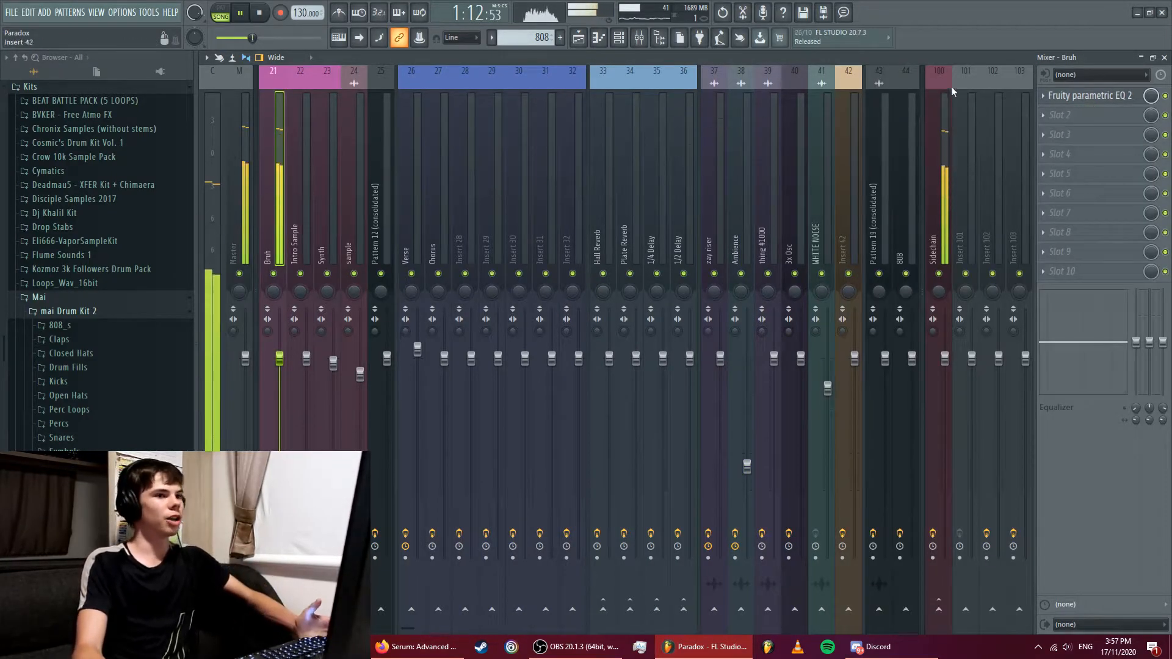
click(1086, 96)
click(578, 38)
click(546, 83)
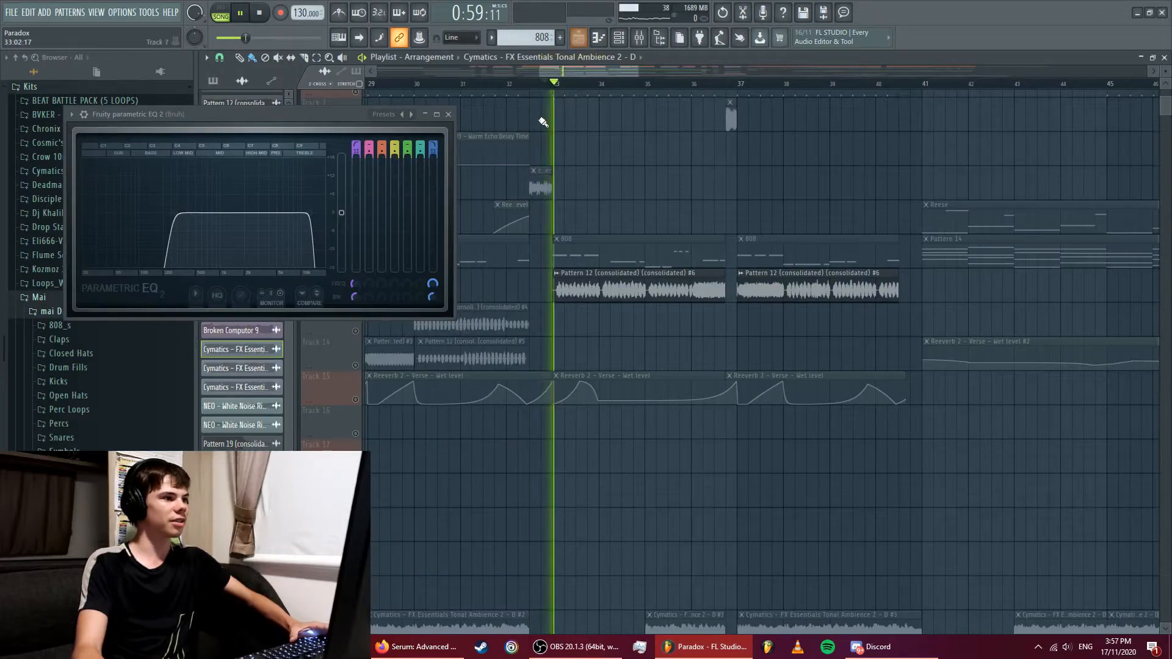
key(space)
click(639, 38)
click(578, 39)
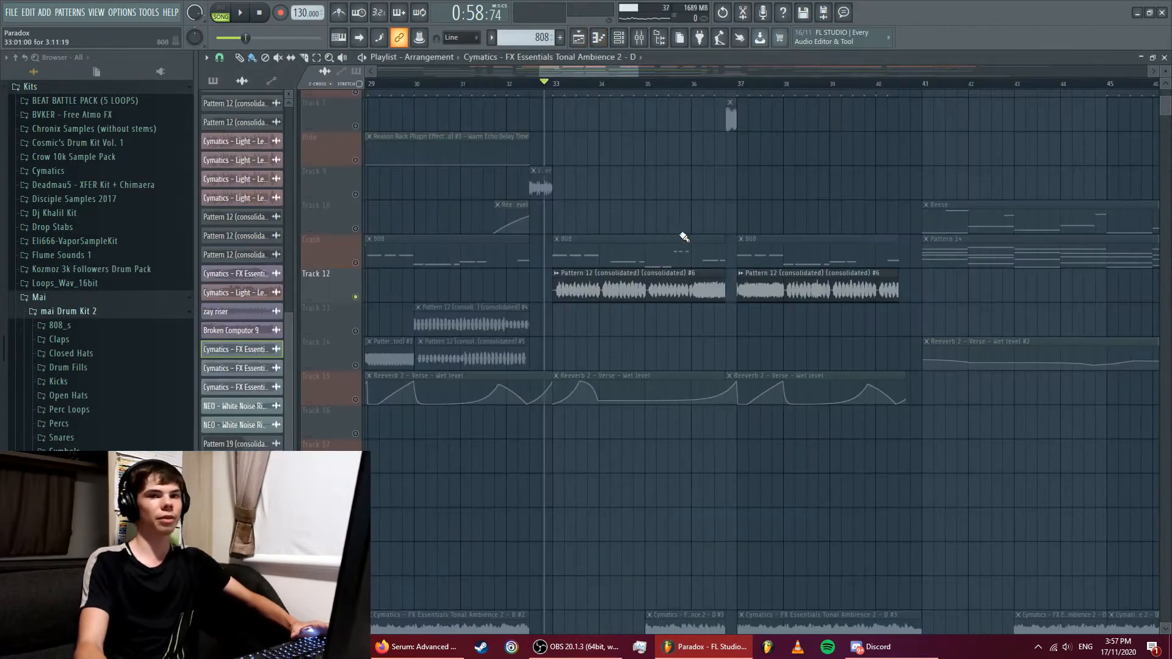
- Compare the Pattern 12 (consolidated) #6 sample with Reverse off and back on during playback, and close its settings
double_click(641, 272)
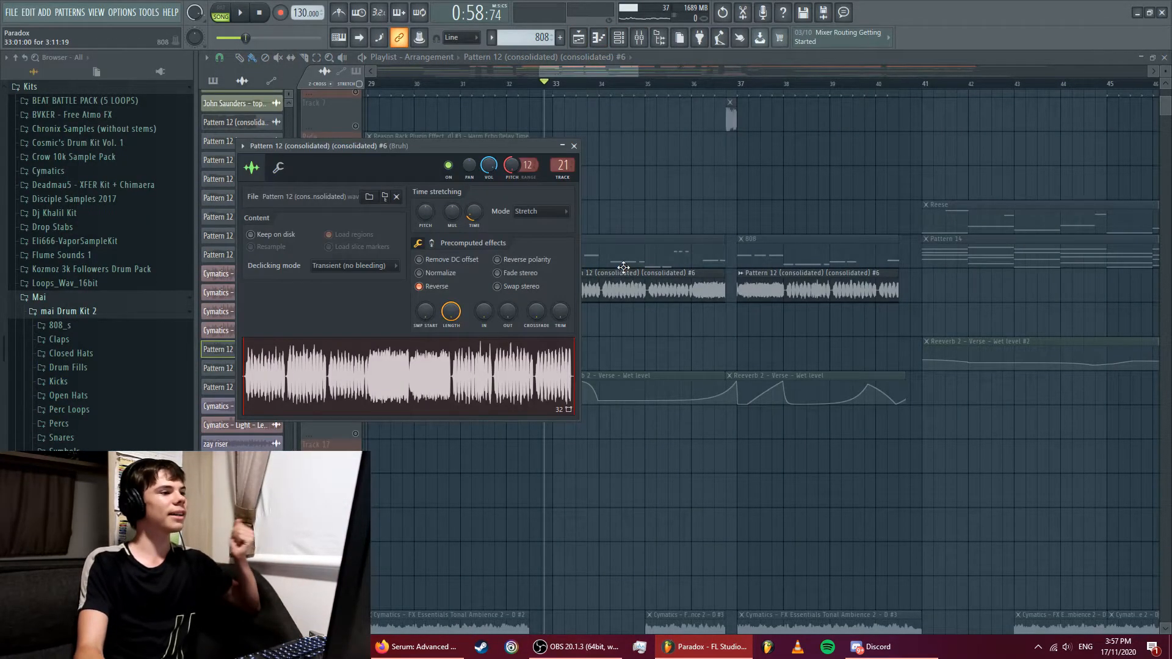
click(437, 287)
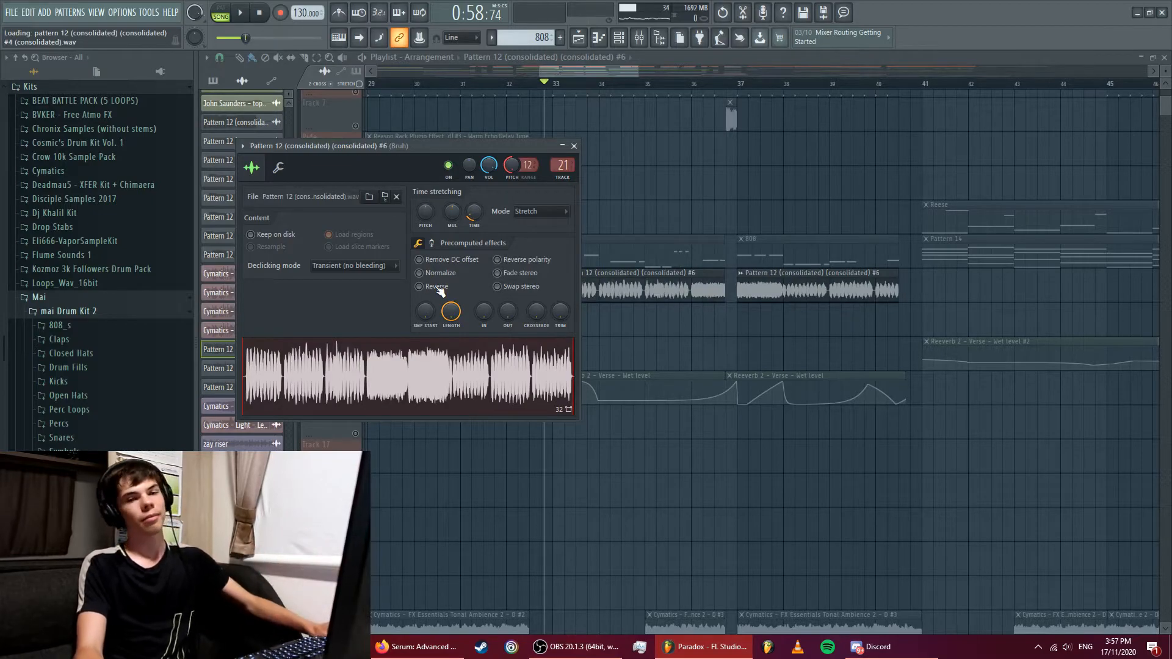
key(space)
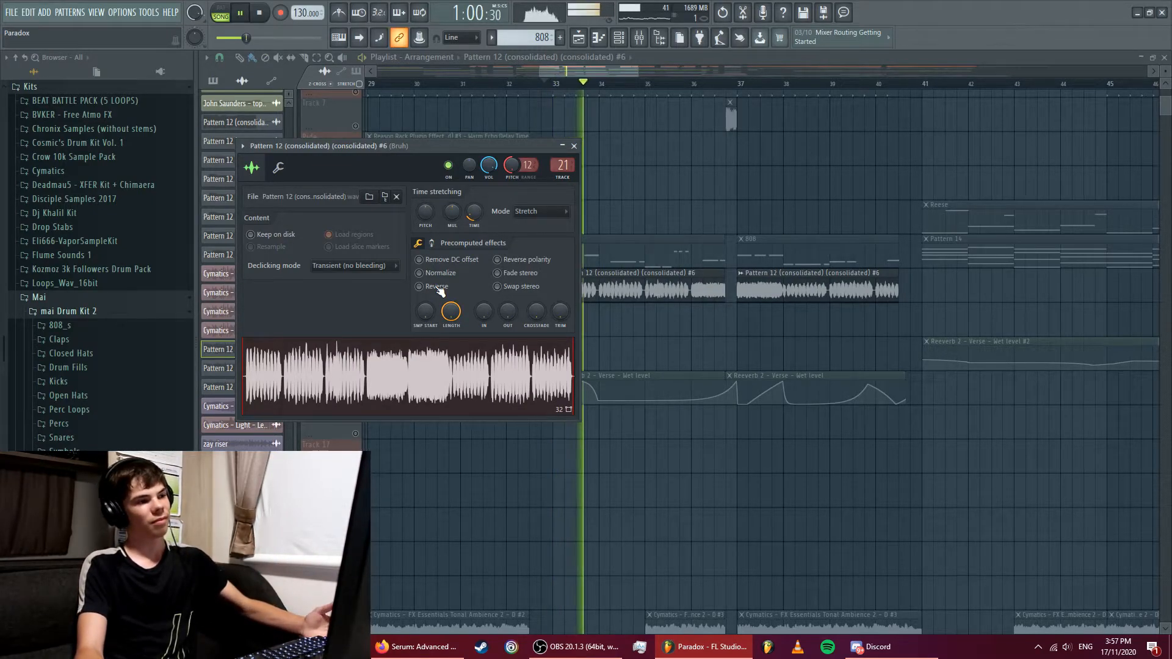
click(437, 287)
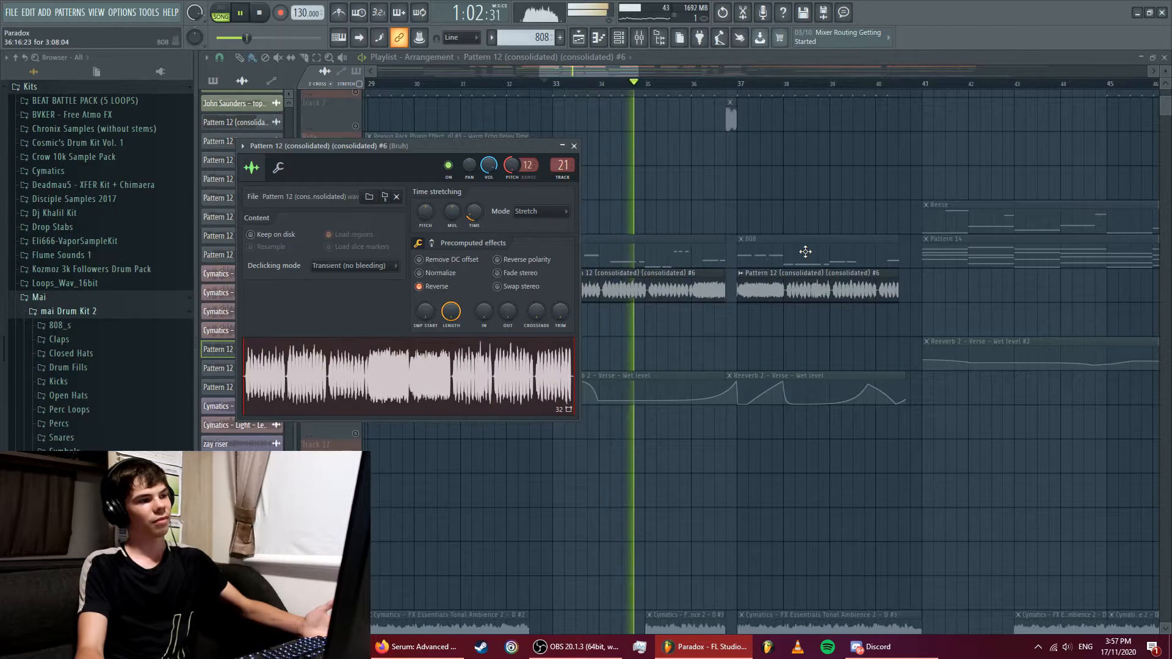
key(space)
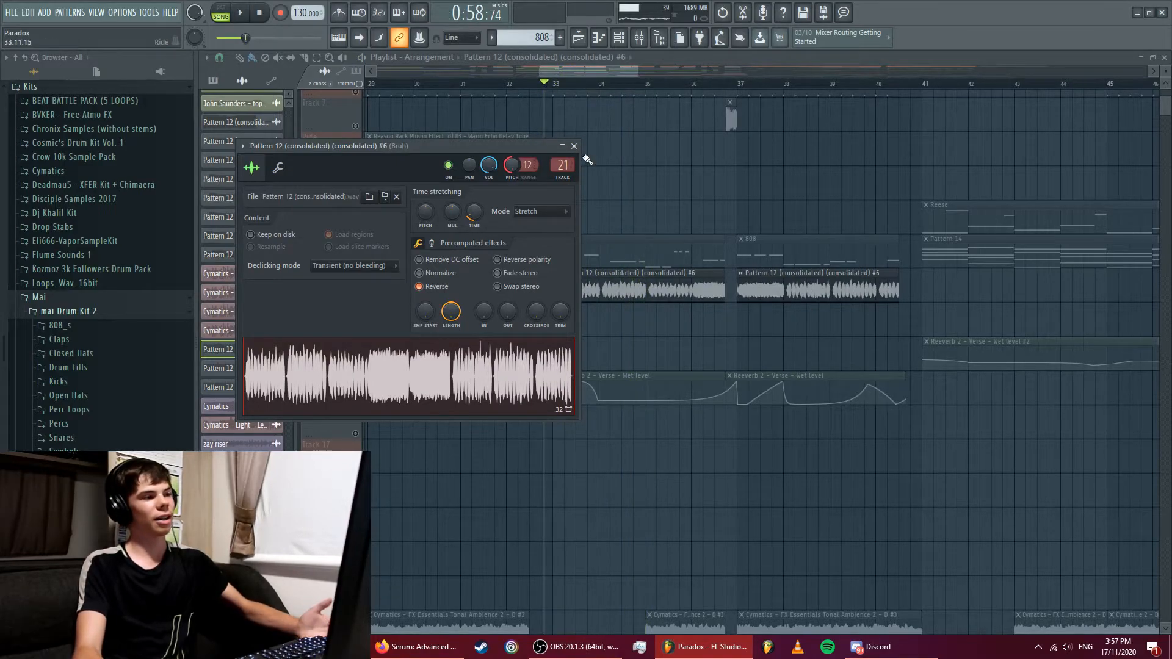
click(573, 146)
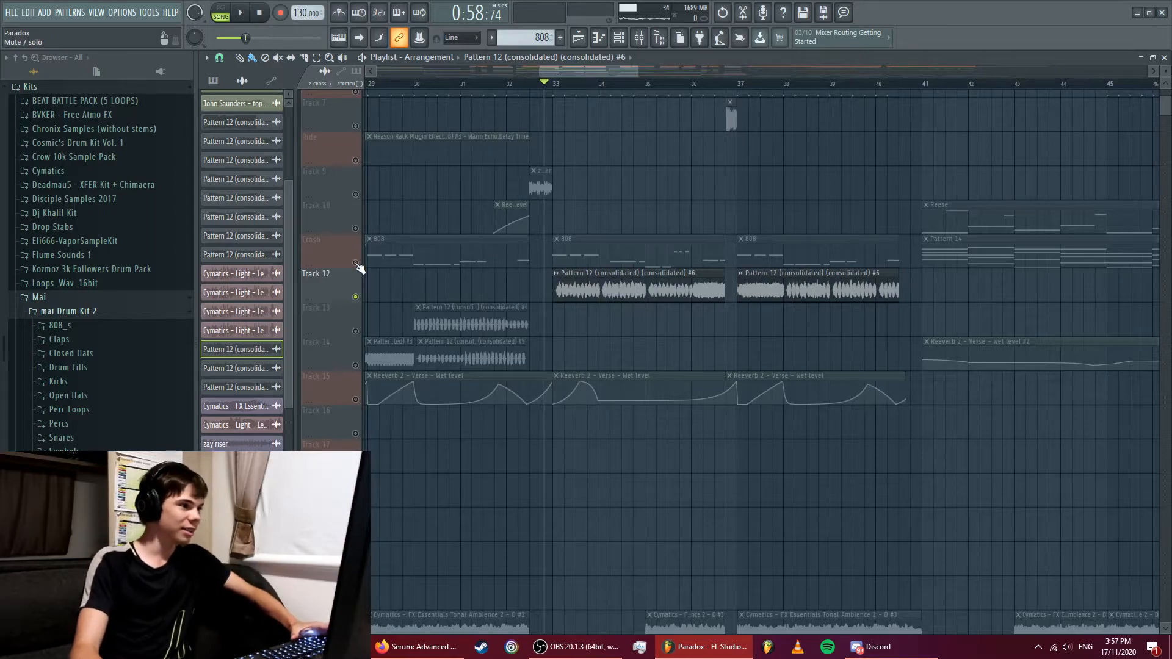
- Unsolo Track 12 and play the full arrangement from just before bar 33
right_click(355, 297)
mouse_move(1166, 106)
mouse_down()
mouse_move(1170, 94)
mouse_move(1167, 128)
mouse_move(1170, 95)
mouse_up()
key(space)
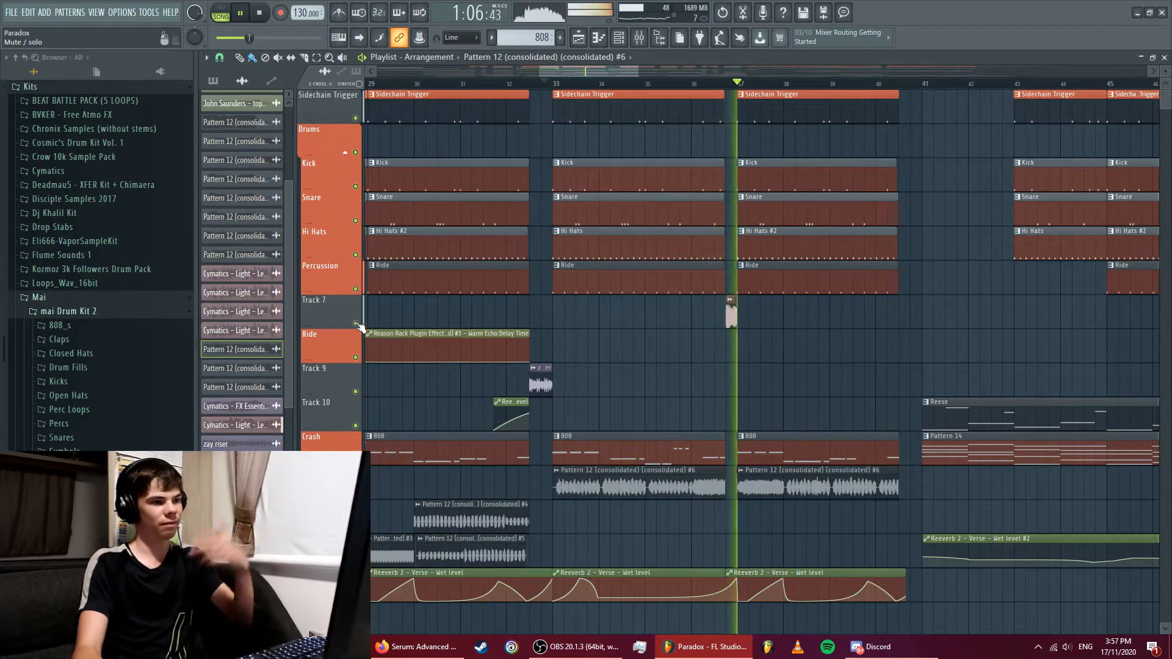
key(space)
- Solo the track with the Cymatics - Light - Lead Dry clips and play it from bar 39
mouse_move(1165, 96)
mouse_down()
mouse_move(1165, 112)
mouse_move(1165, 95)
mouse_up()
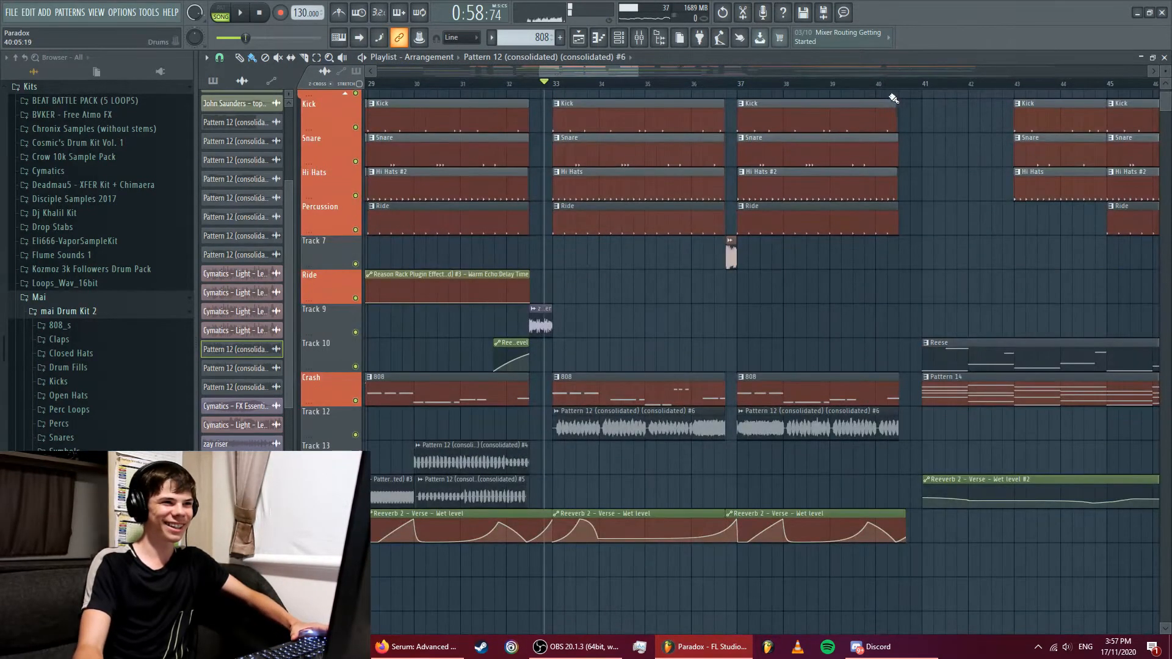
click(840, 82)
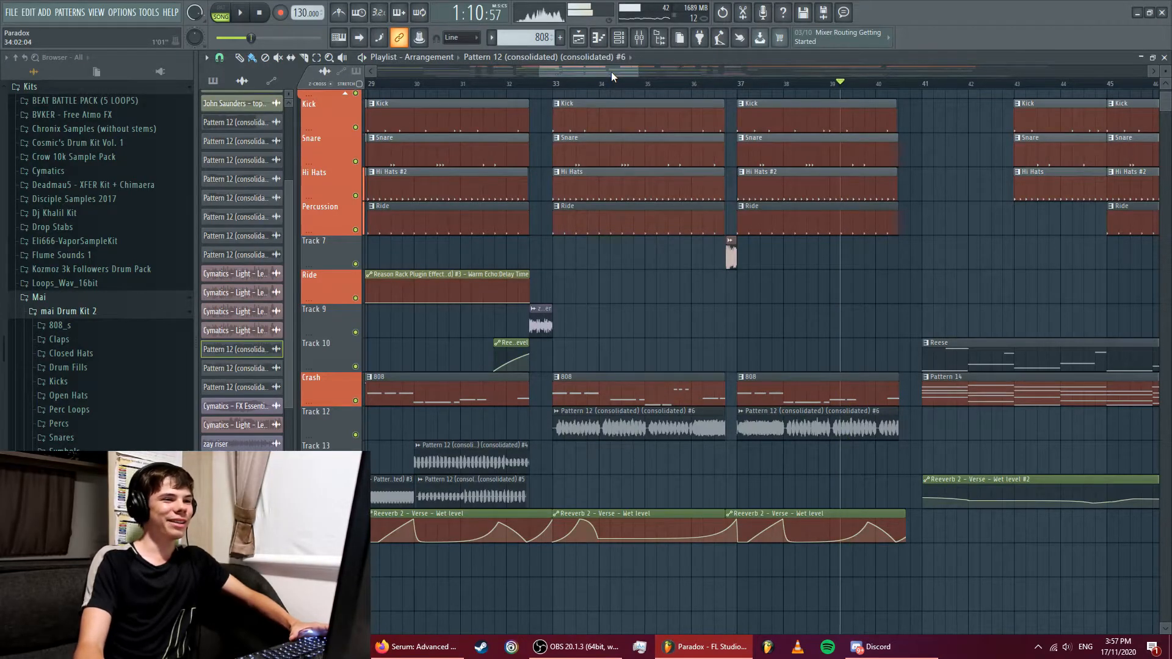
click(1167, 115)
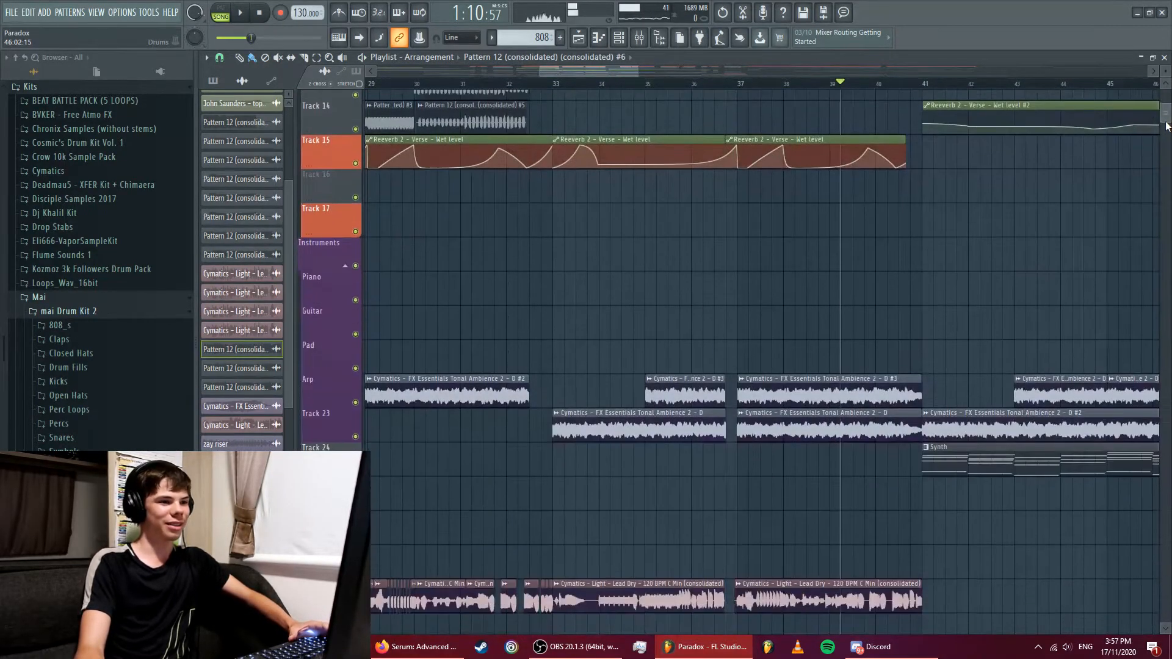
right_click(355, 607)
key(space)
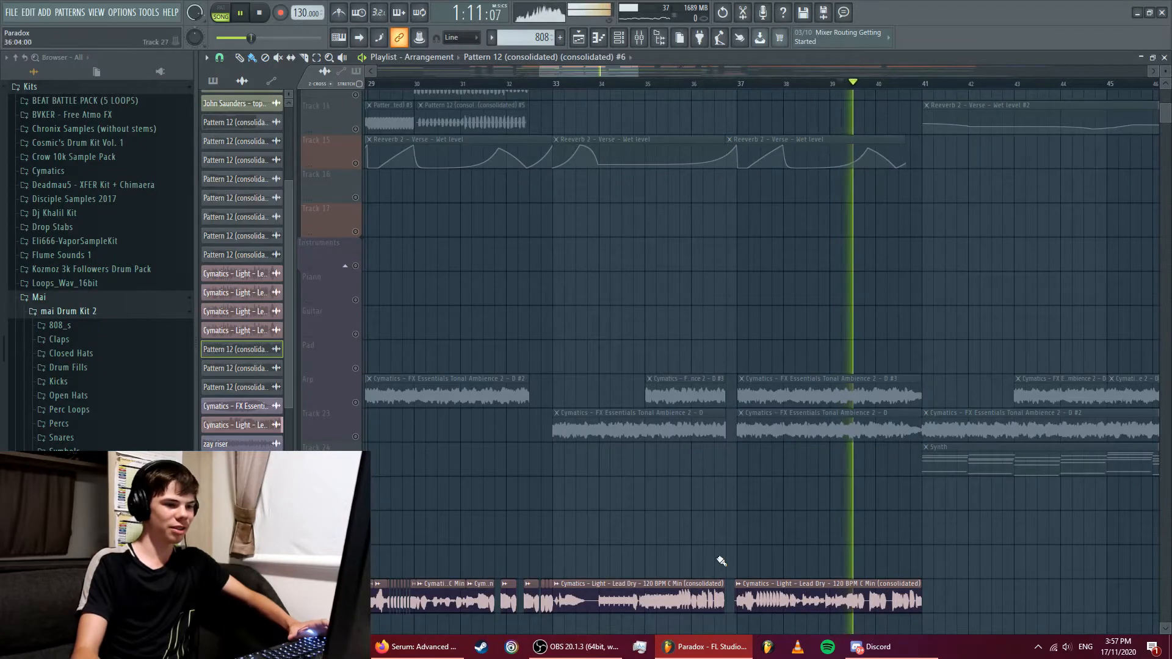
- Play the soloed lead clips from just before bar 33, and again from shortly after bar 40
key(space)
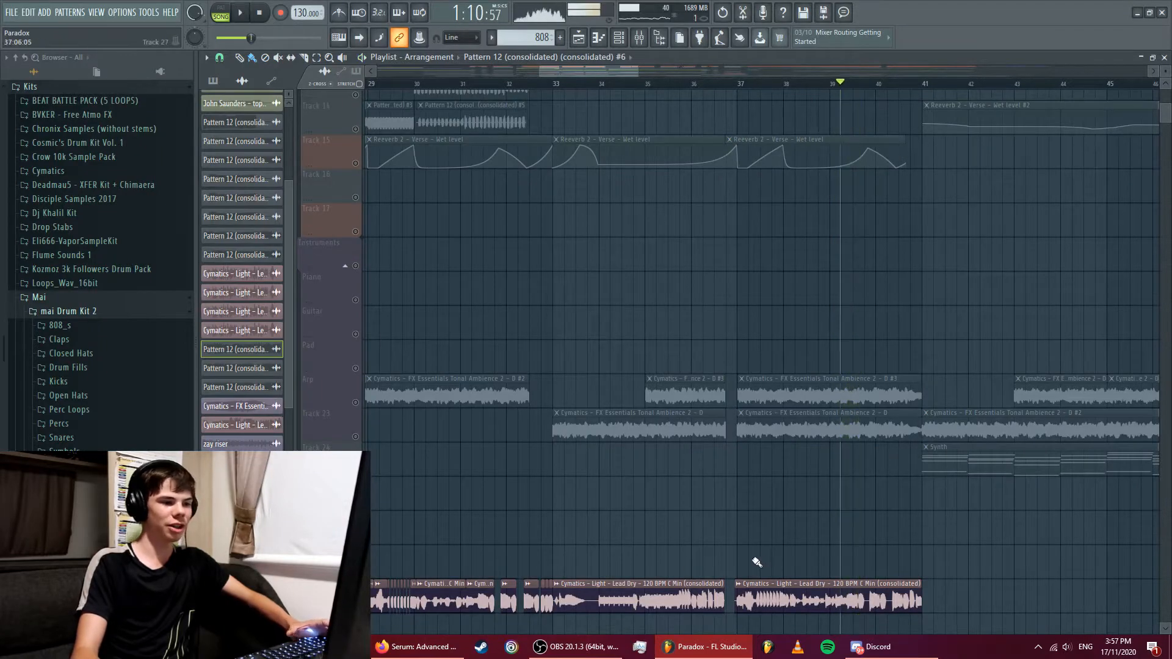
click(536, 84)
key(space)
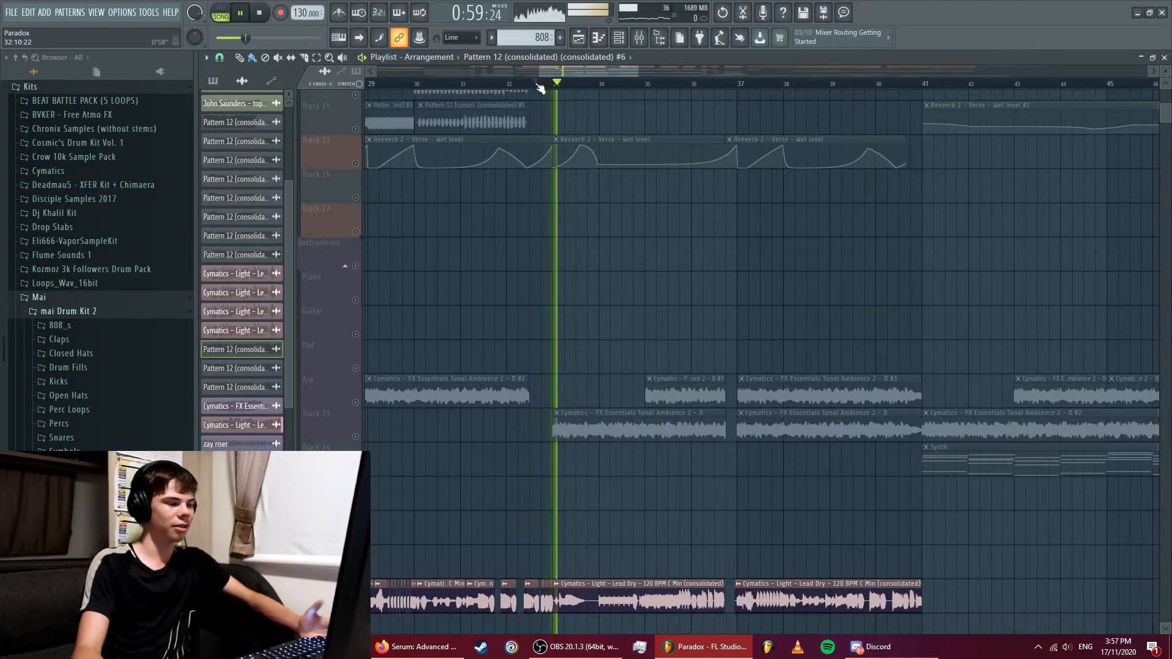
key(space)
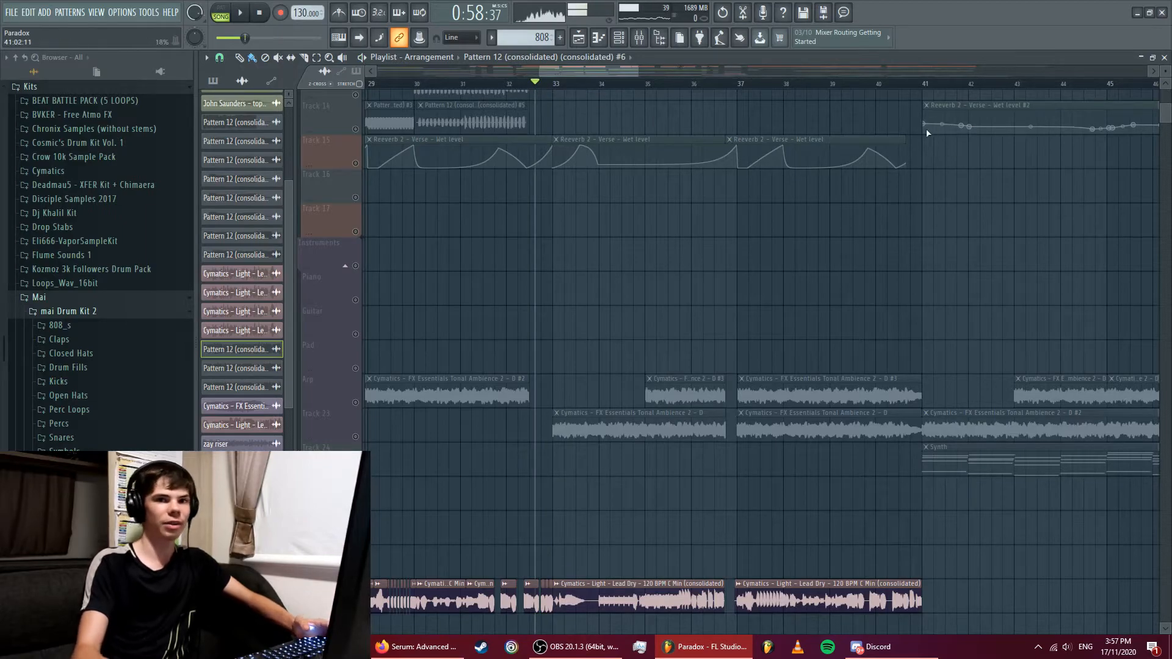
click(899, 90)
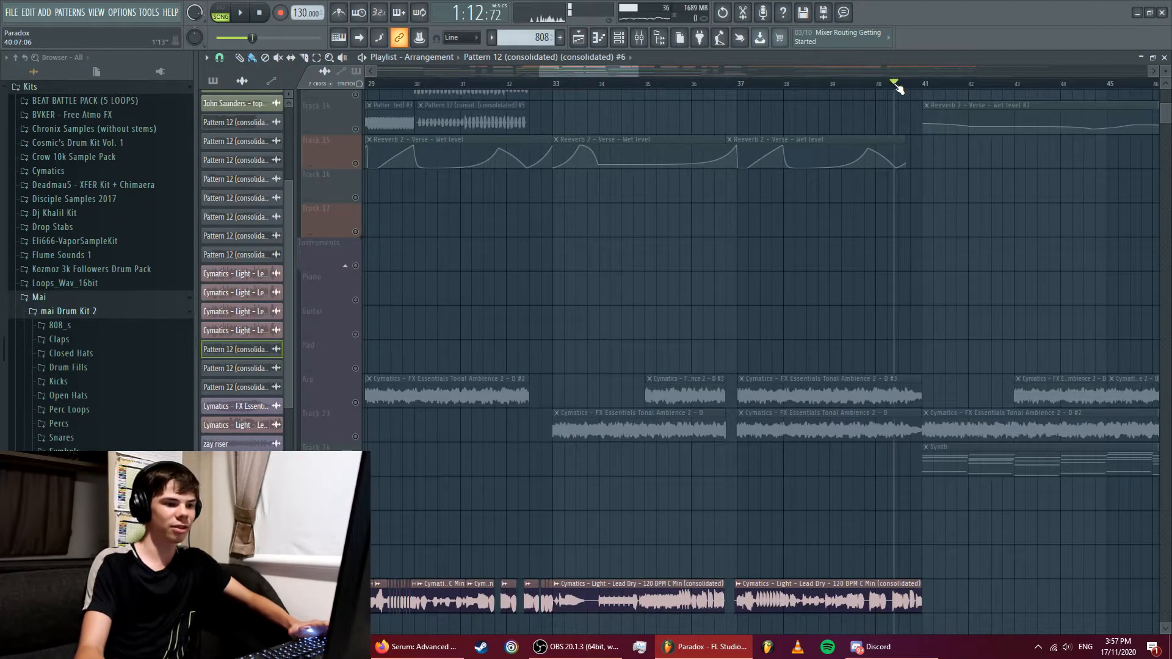
key(space)
key(space)
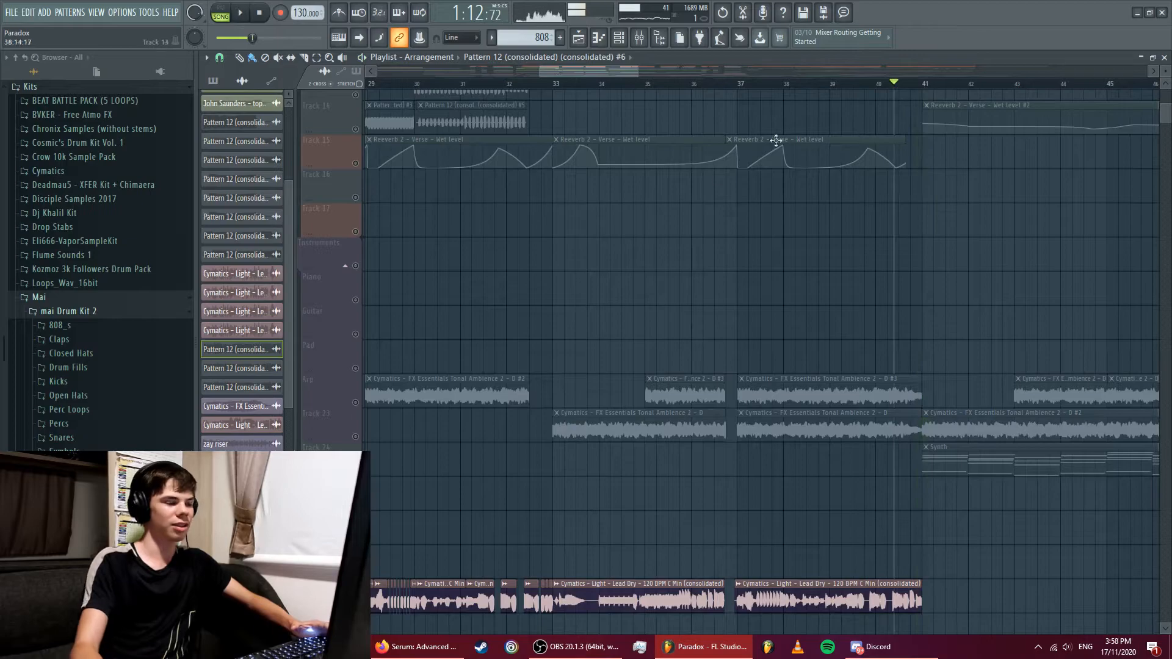
- Unsolo the lead track and play the full arrangement from shortly after bar 40 into the next section
click(355, 300)
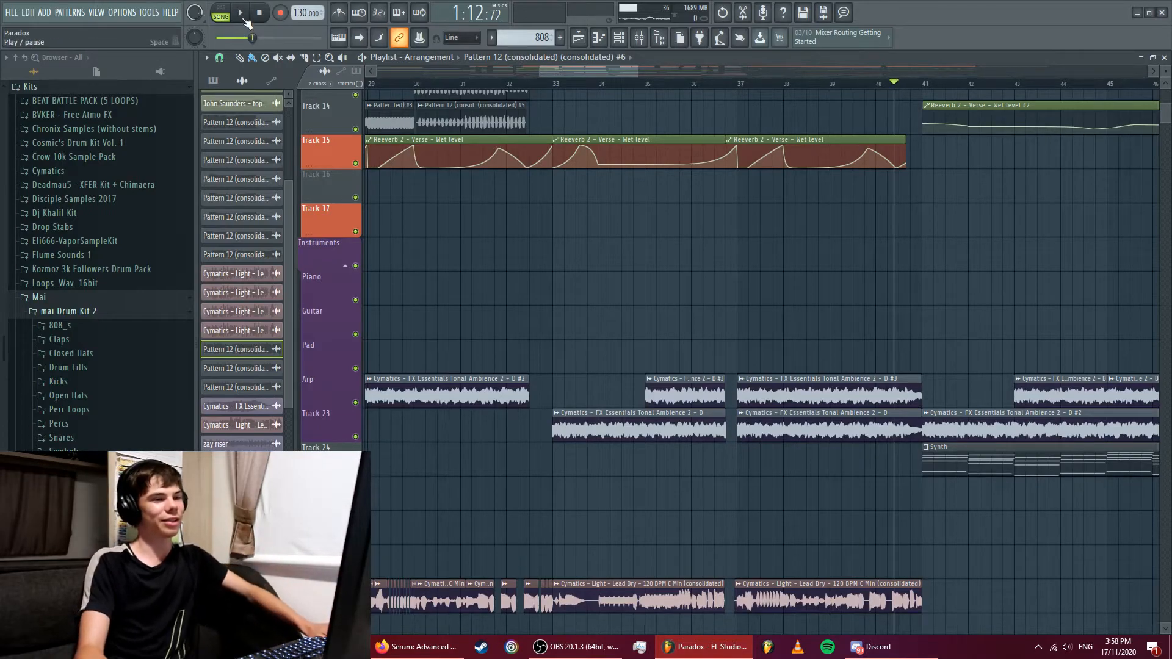
click(251, 17)
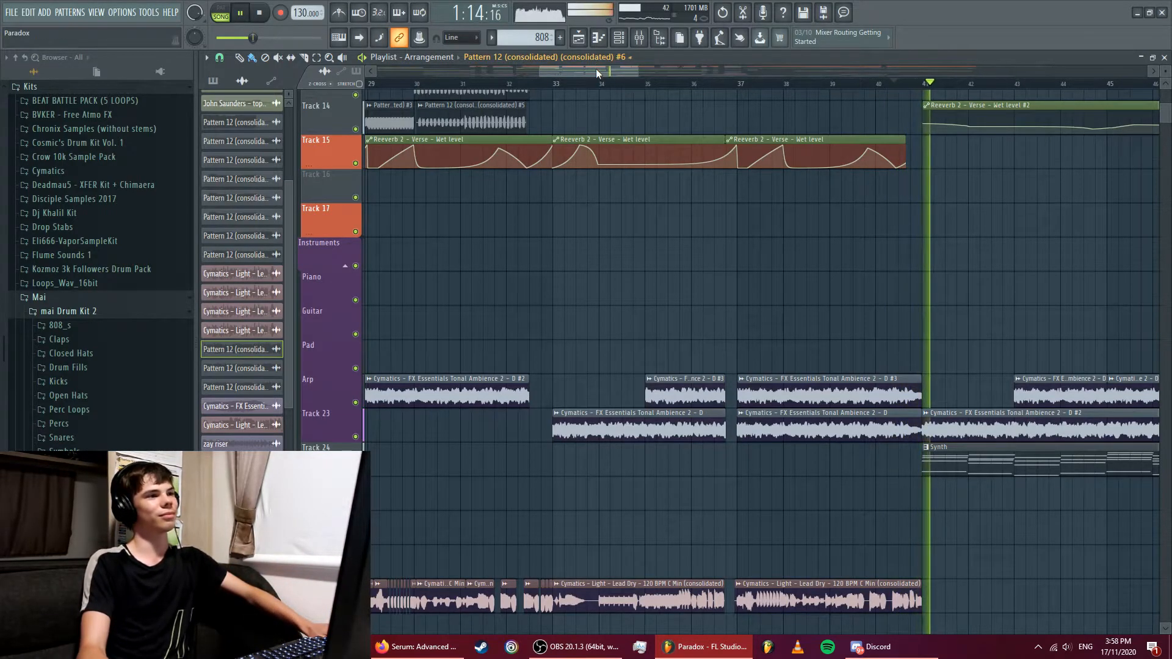
drag(603, 73, 650, 72)
key(space)
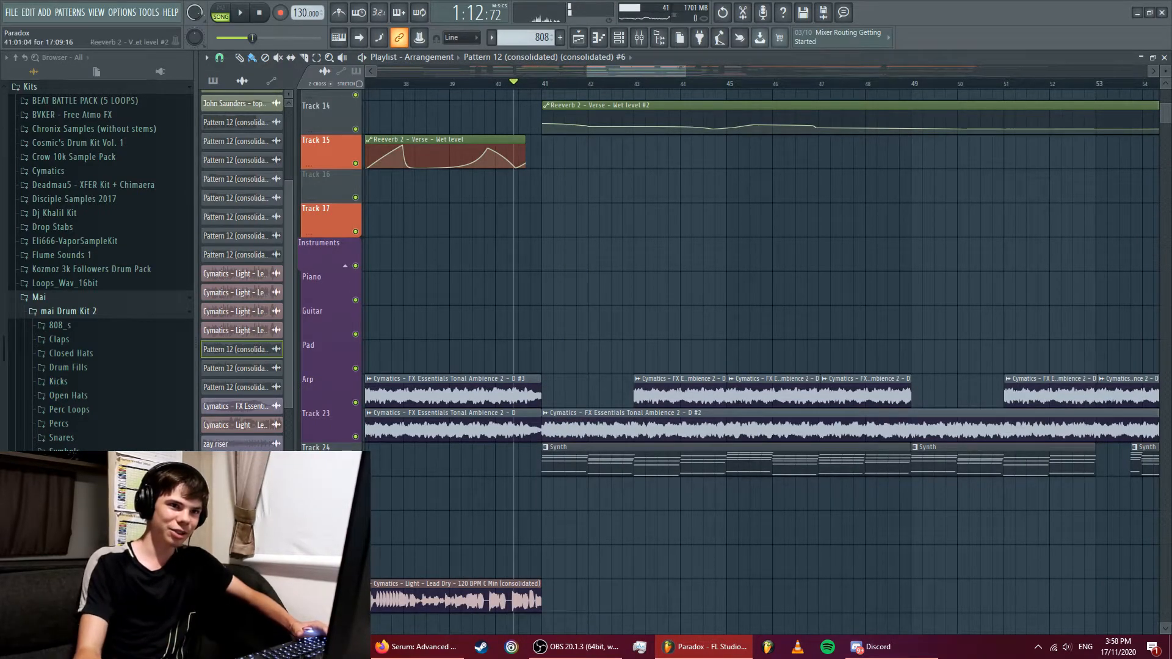
- Extend the start of the lead clip on the Reese track to about bar 40, play it, and trim it back to about bar 42
drag(1168, 113, 1169, 125)
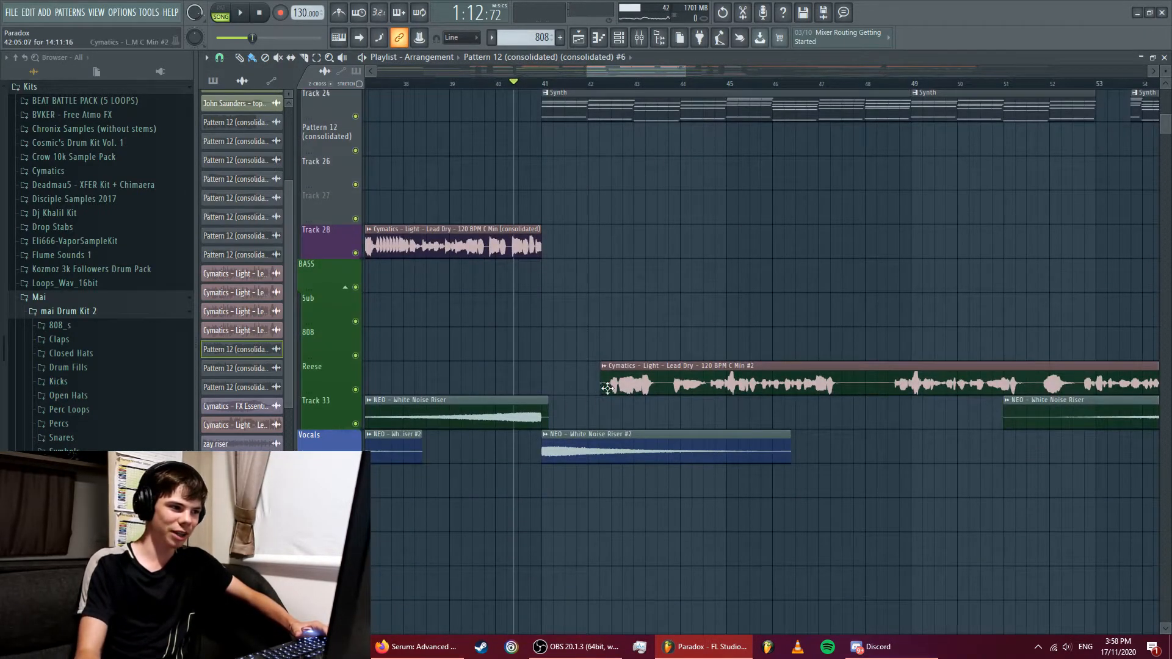
drag(607, 388, 507, 396)
key(space)
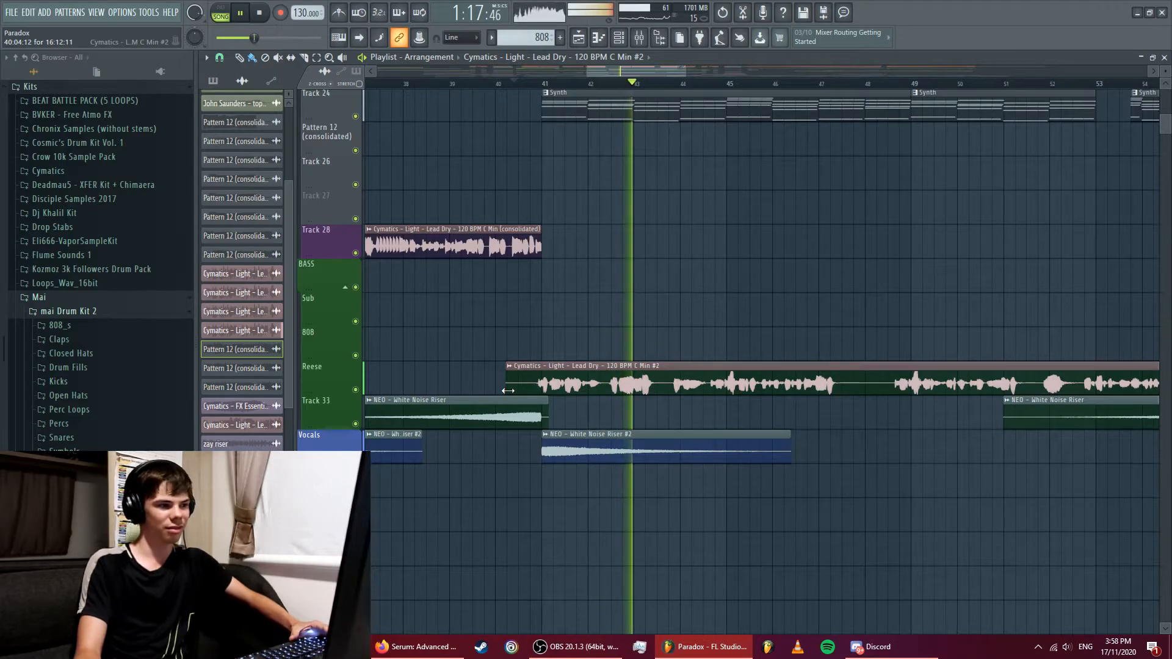
drag(508, 391, 606, 390)
key(space)
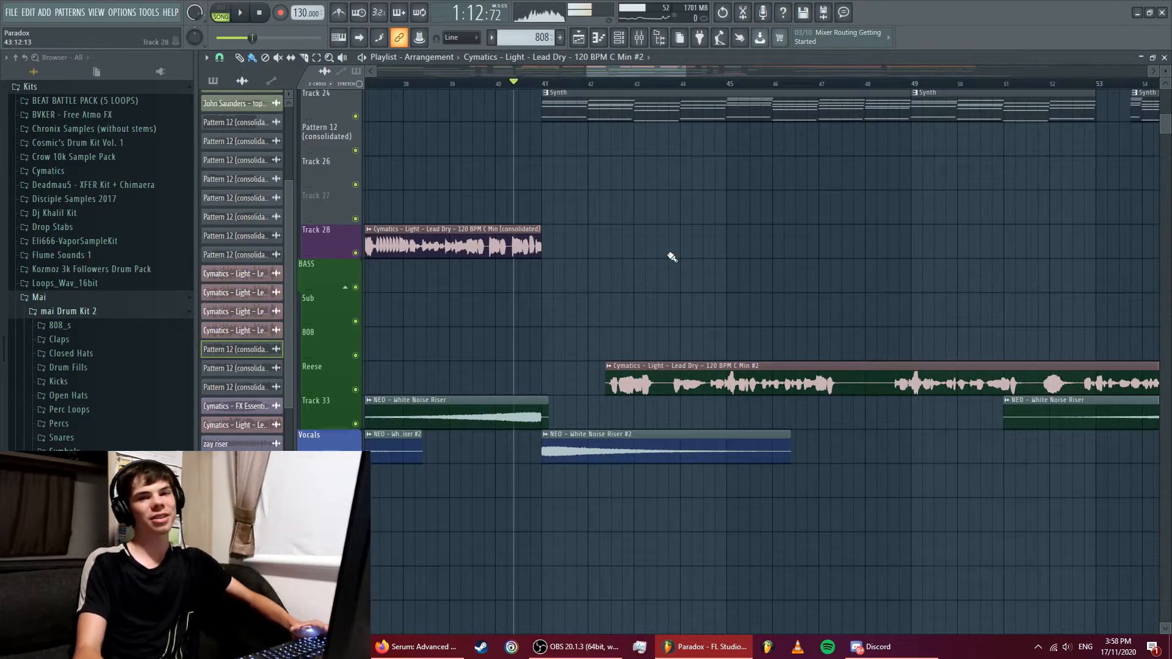
- Play the full arrangement from bar 41 with the ambience, Synth and lead tracks in view
click(542, 84)
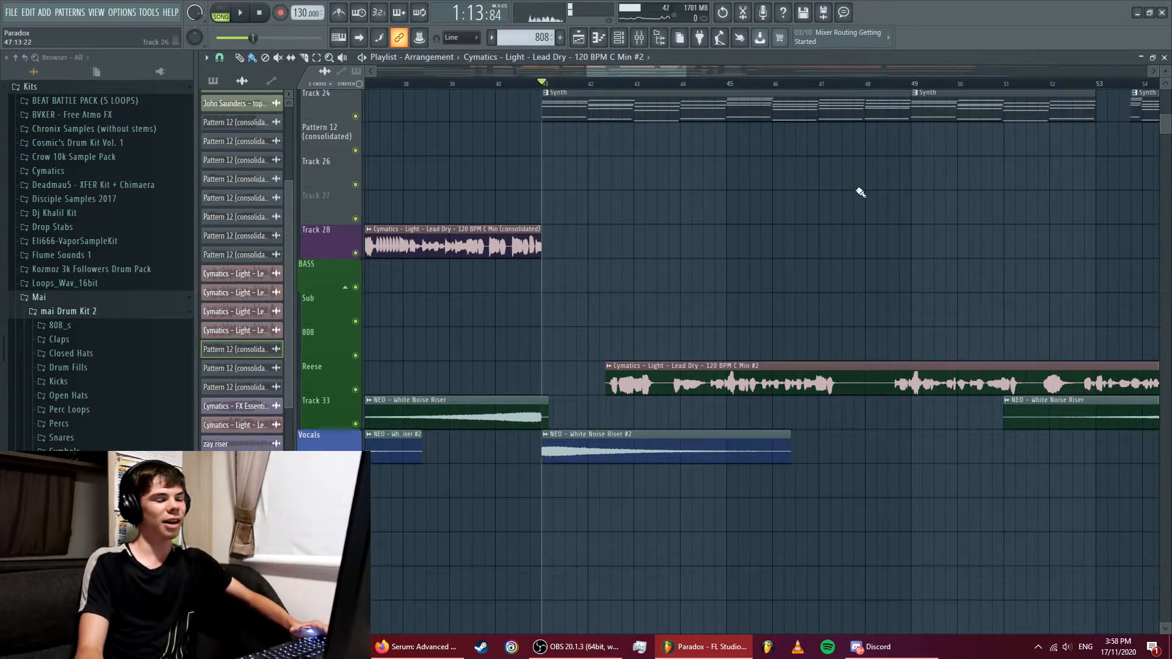
drag(1167, 126, 1168, 112)
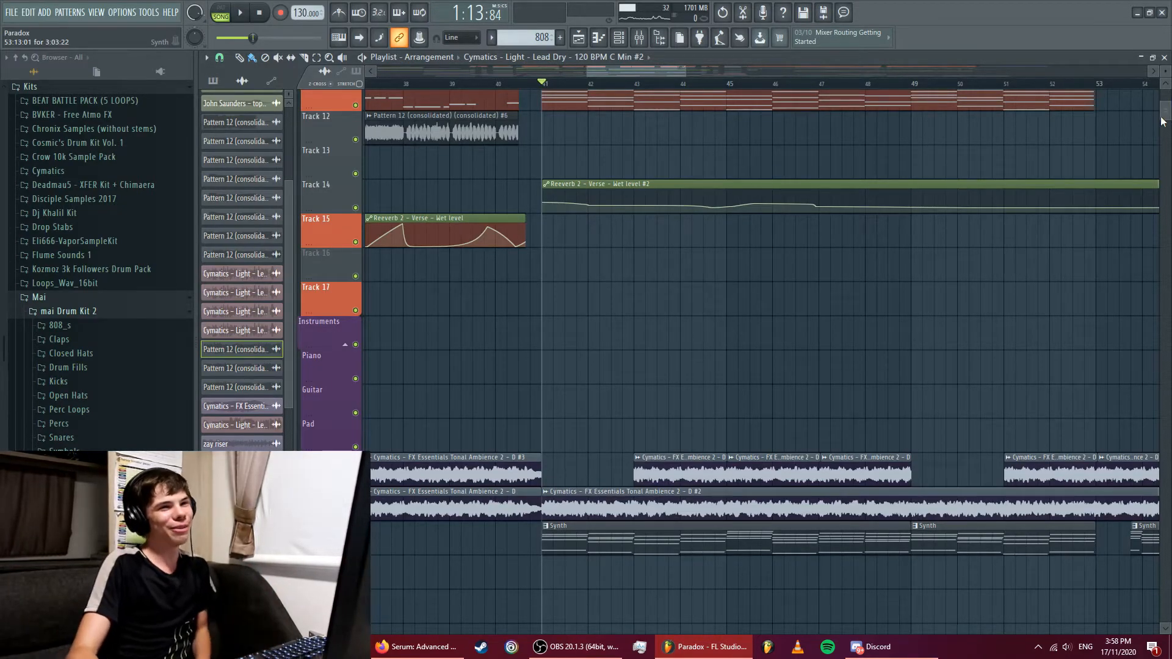
scroll(922, 289, down, 5)
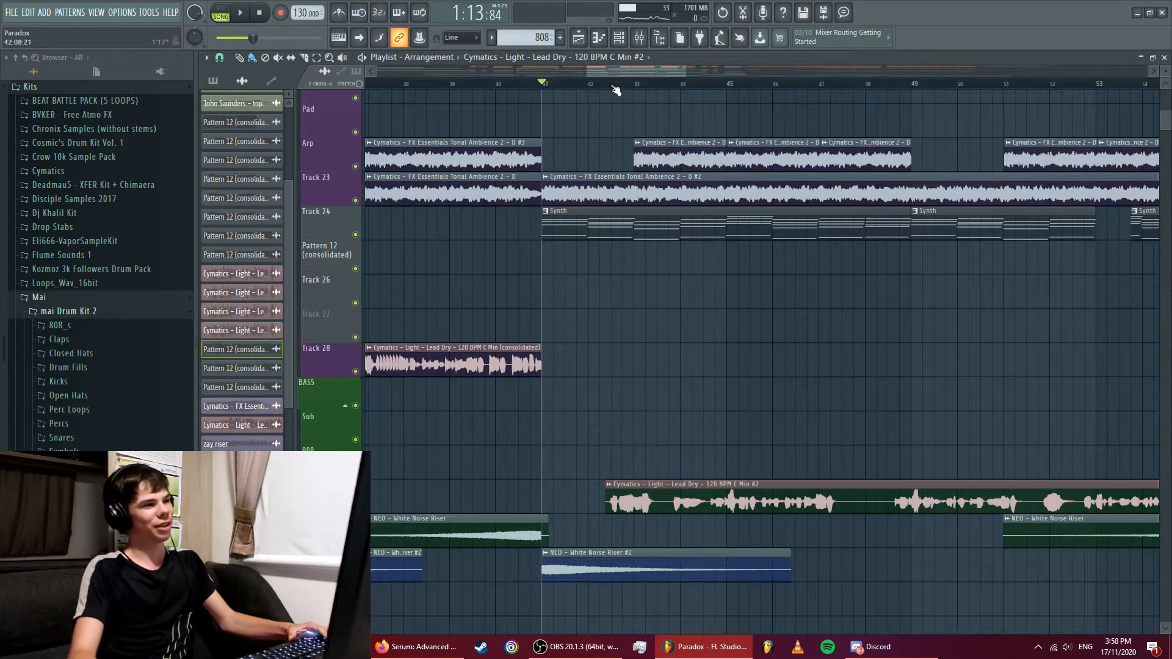
key(space)
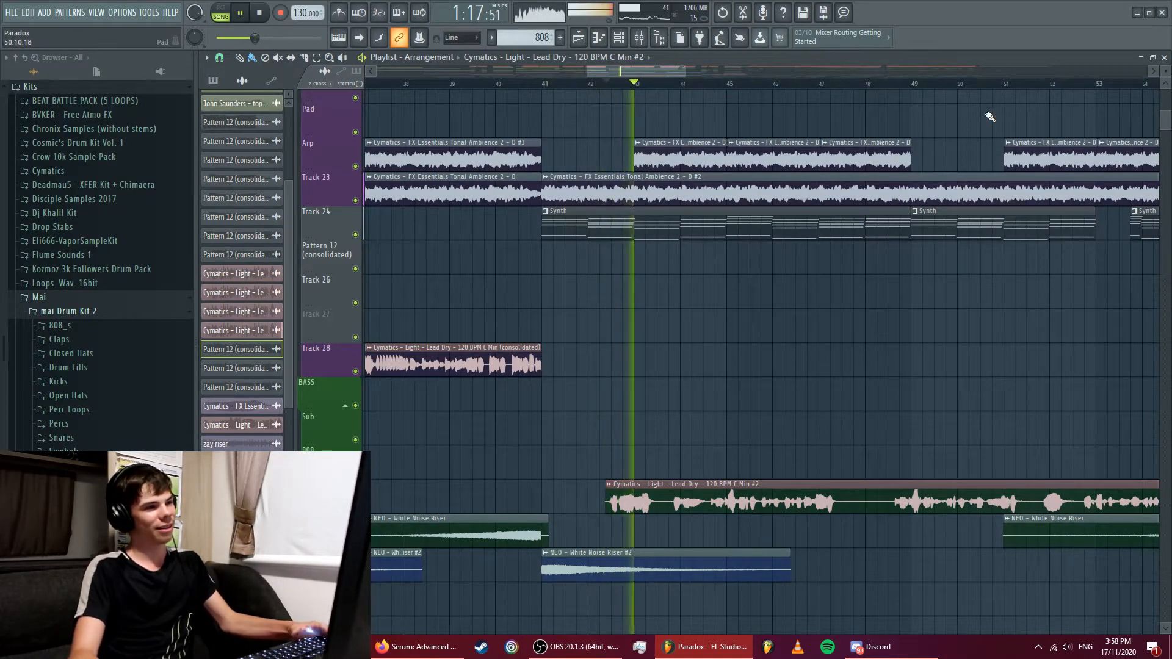
key(space)
- Solo Track 24 with the Synth clips and play it from bar 41
scroll(1165, 120, up, 7)
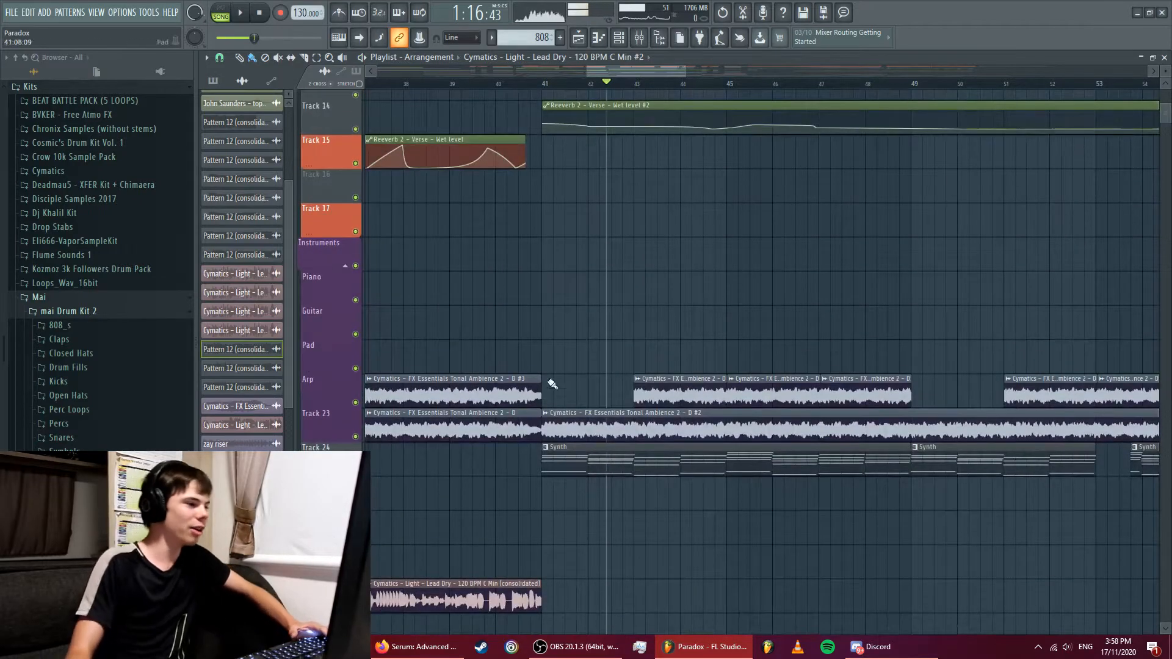
right_click(356, 470)
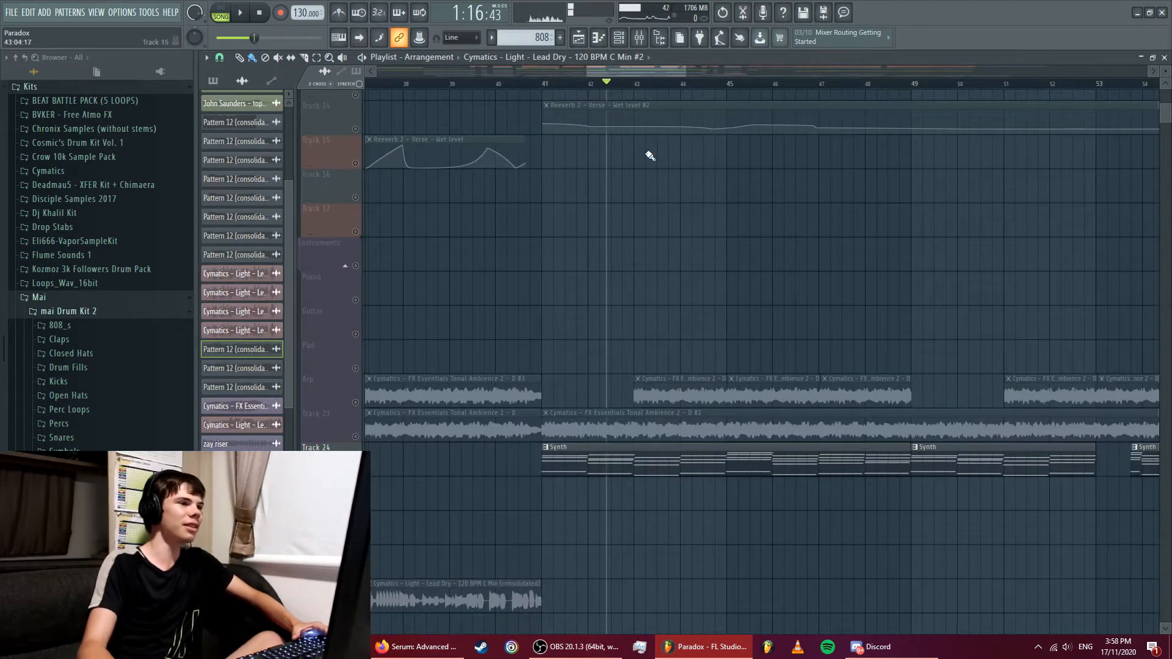
click(539, 84)
key(space)
- Select the Synth pattern, find its Tiny blip channel in the channel rack and open the channel's notes in the piano roll
click(599, 38)
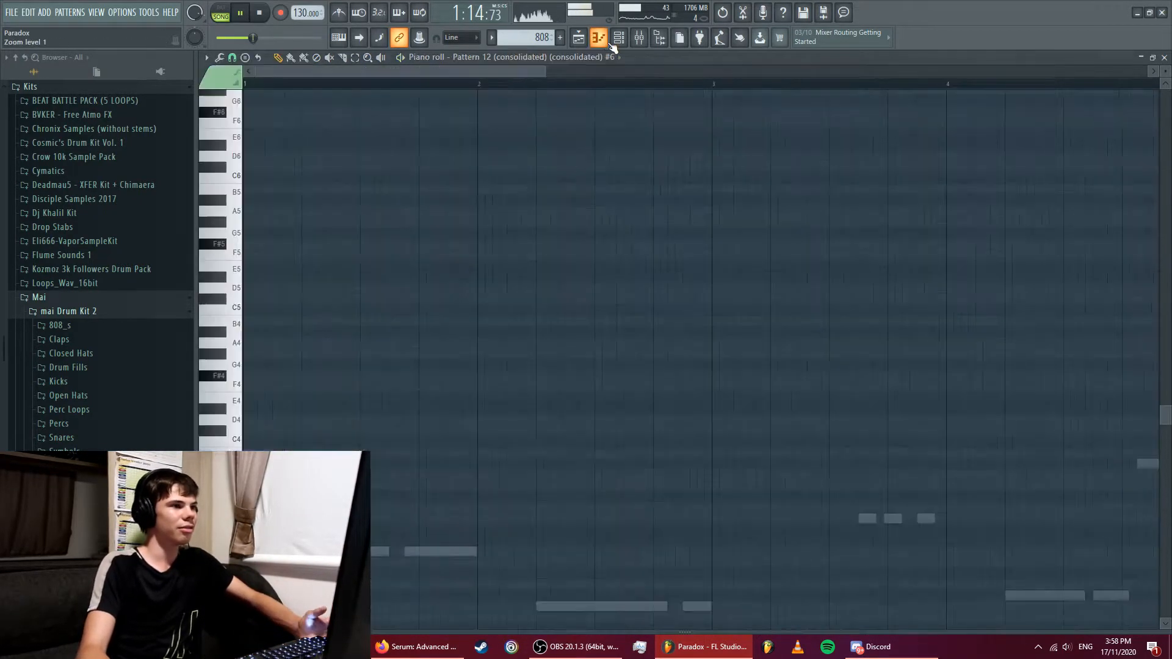
click(600, 38)
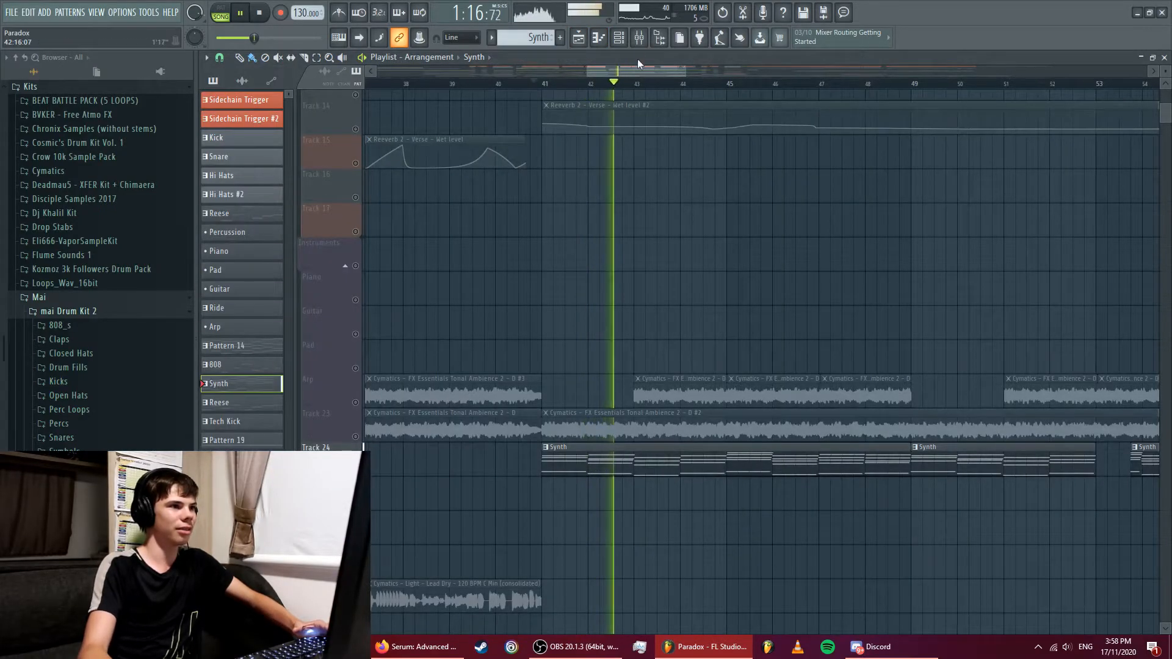
click(639, 37)
drag(408, 628, 262, 623)
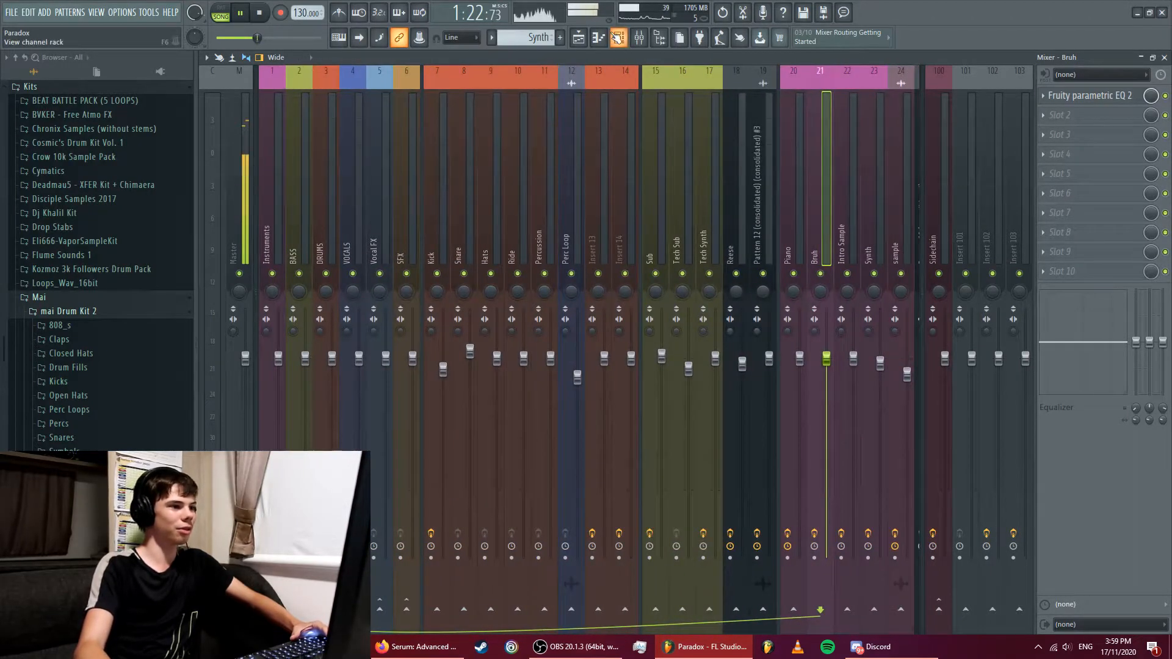
click(618, 37)
drag(528, 129, 717, 81)
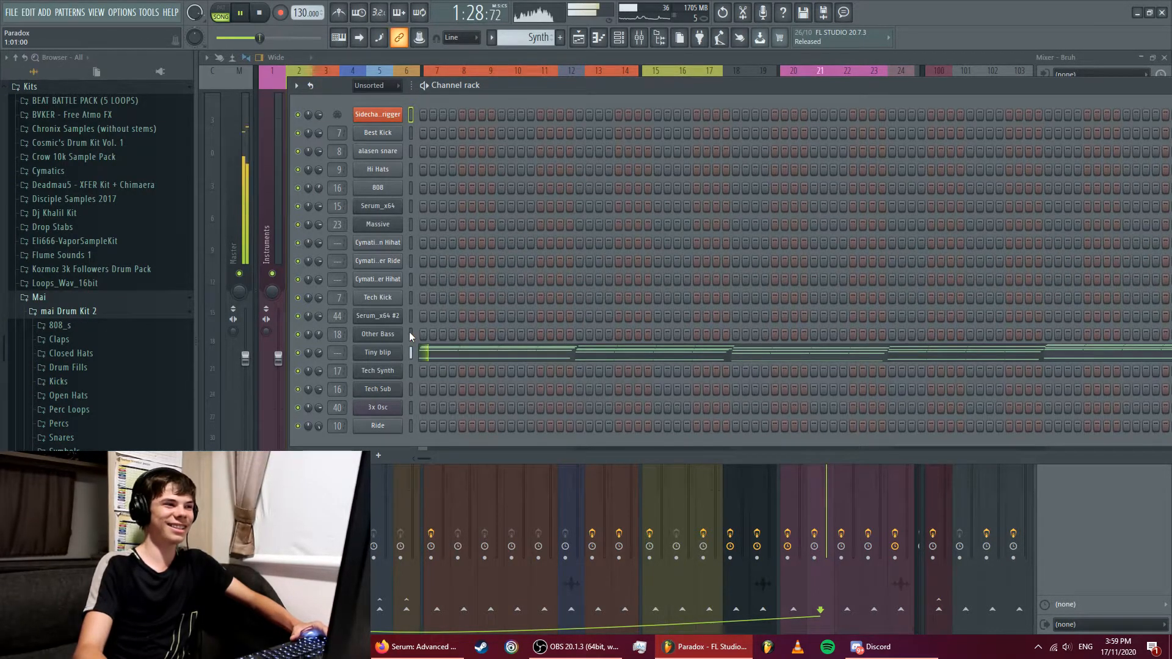
right_click(388, 355)
click(413, 350)
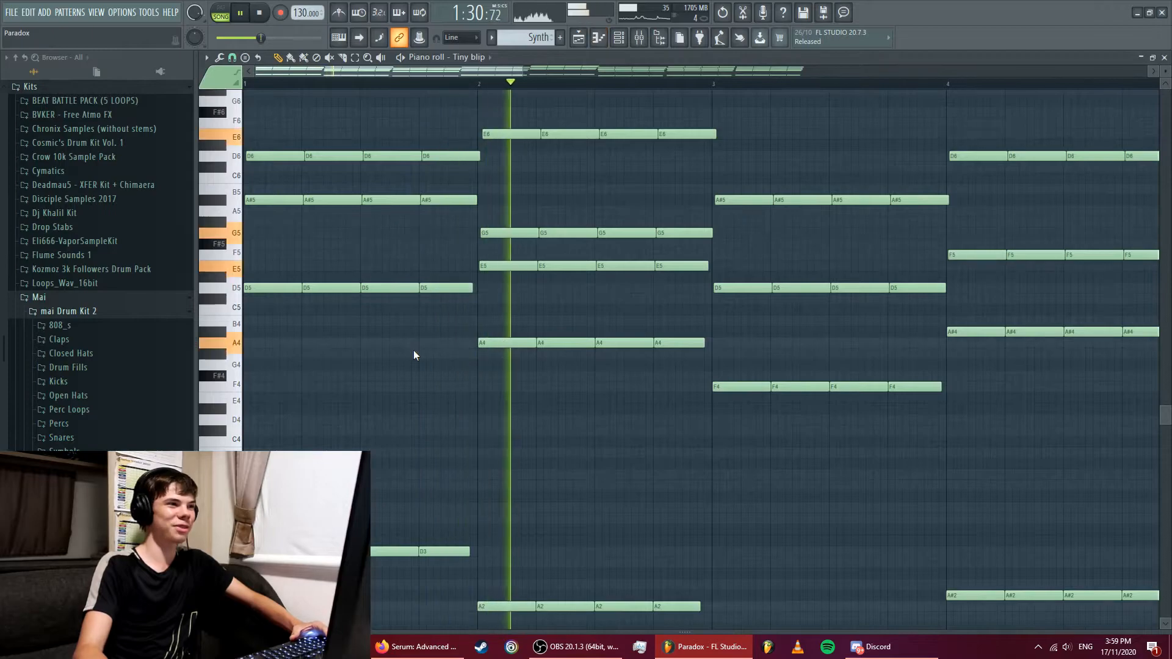
- Open the Tiny blip synth's settings, play the Synth pattern on its own in pattern mode, and close the settings
click(473, 56)
click(232, 135)
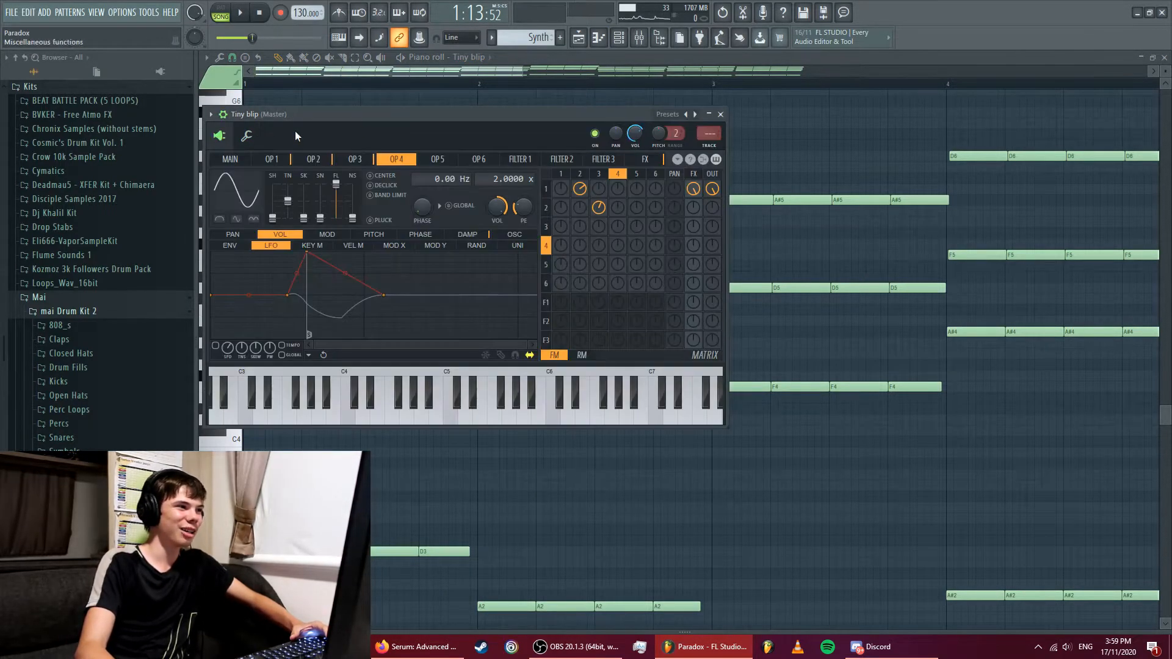
key(space)
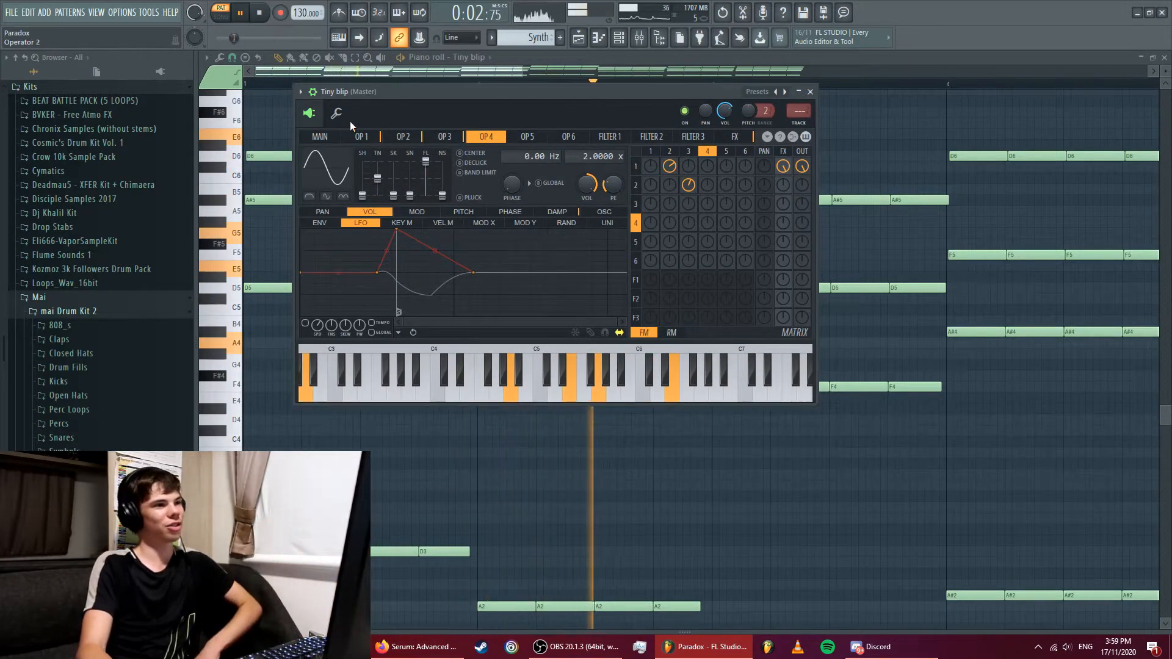
click(250, 11)
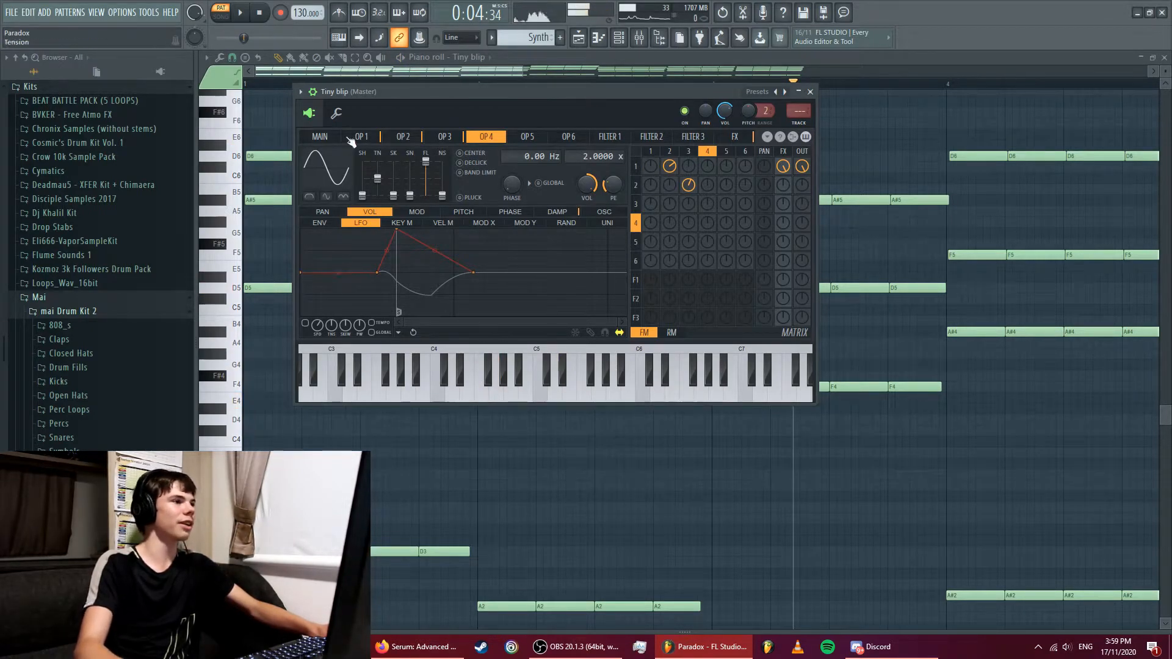
key(space)
key(space)
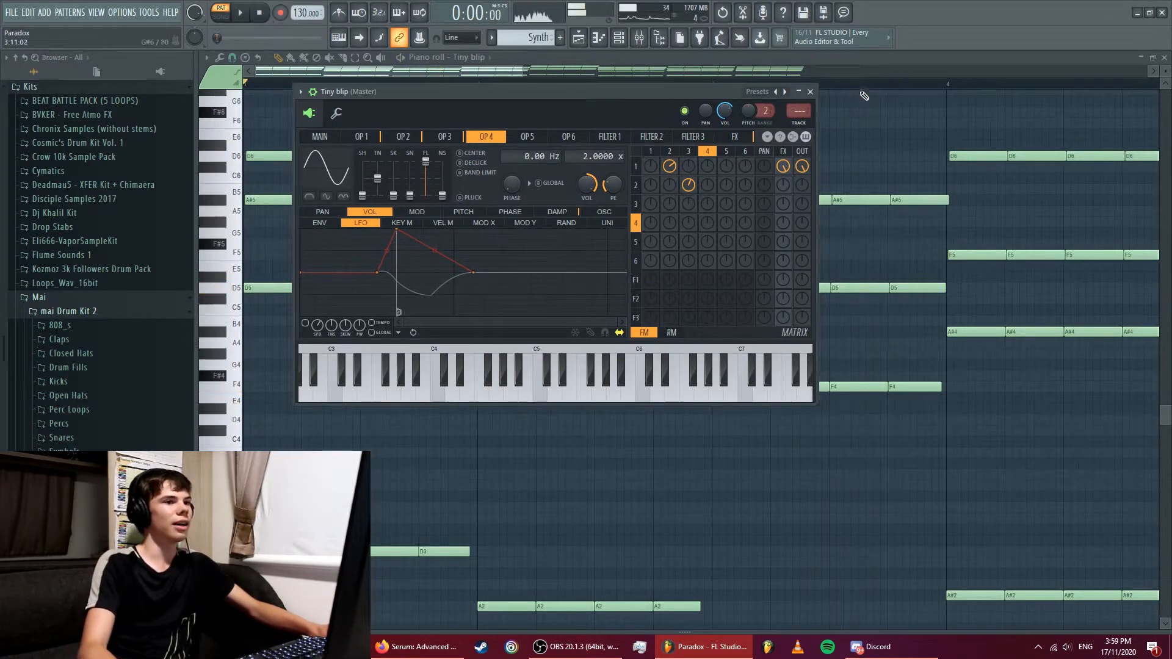
click(811, 92)
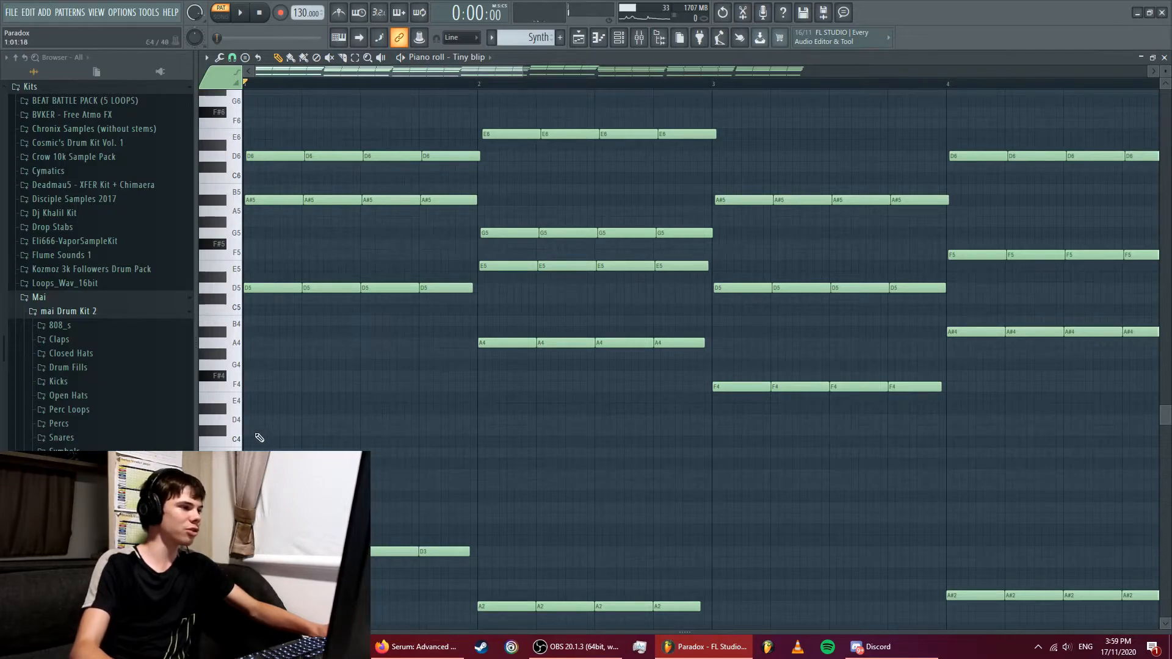
- Show the Strumizer options for the Tiny blip chords, close them without applying, and return to the playlist
key(alt+s)
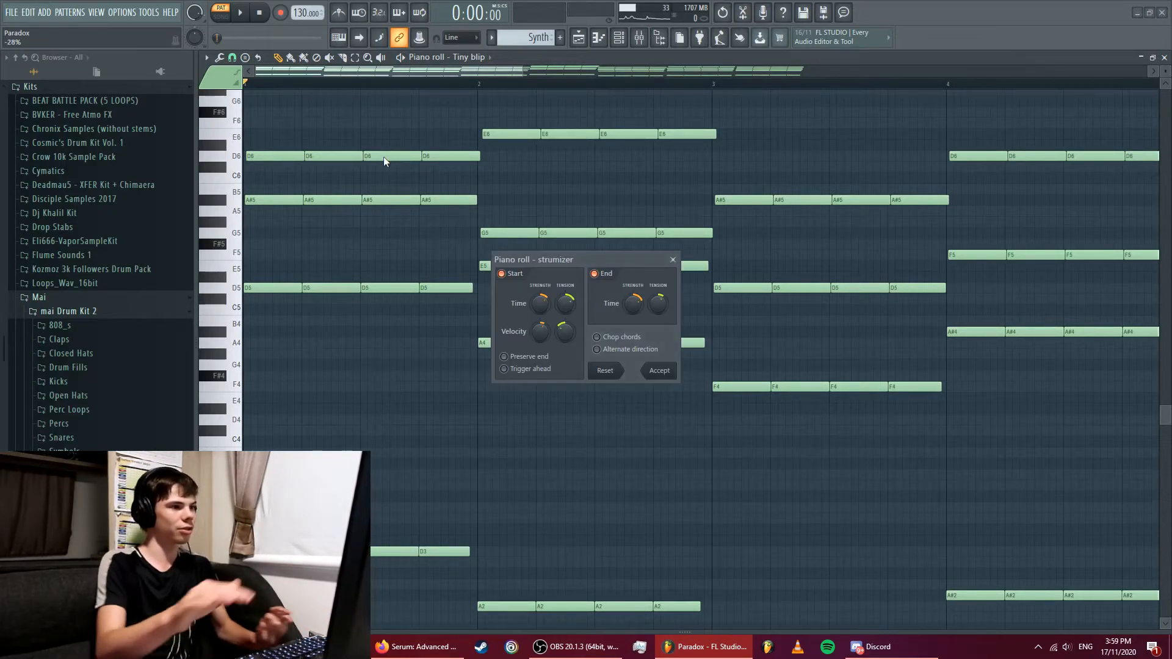
click(672, 260)
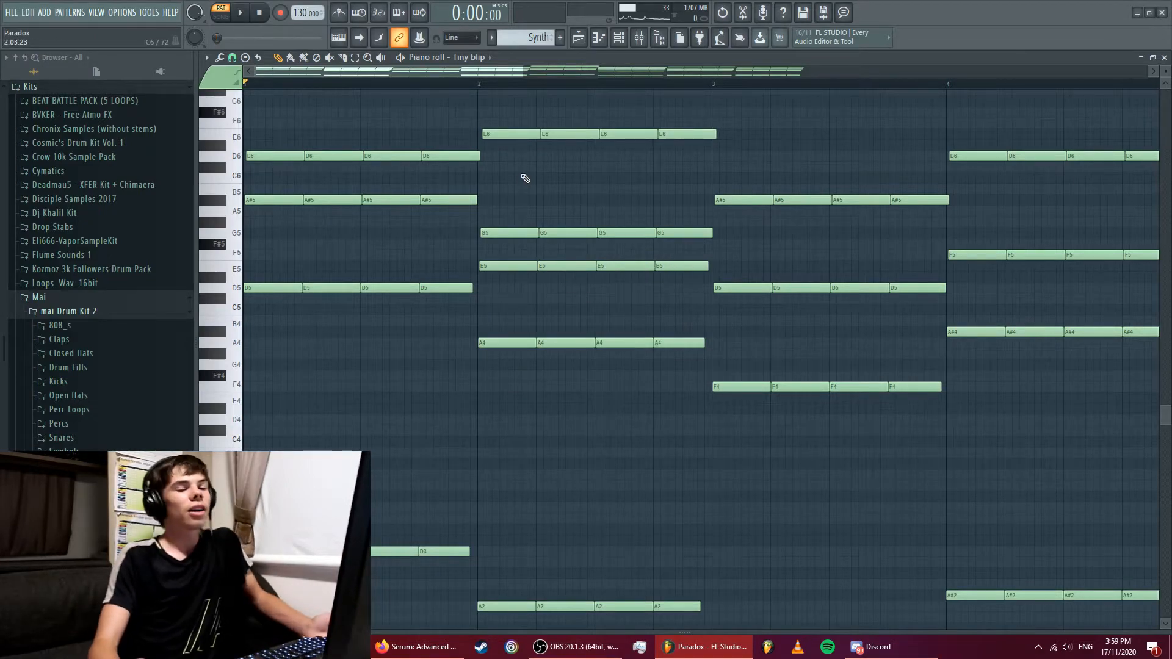
click(587, 37)
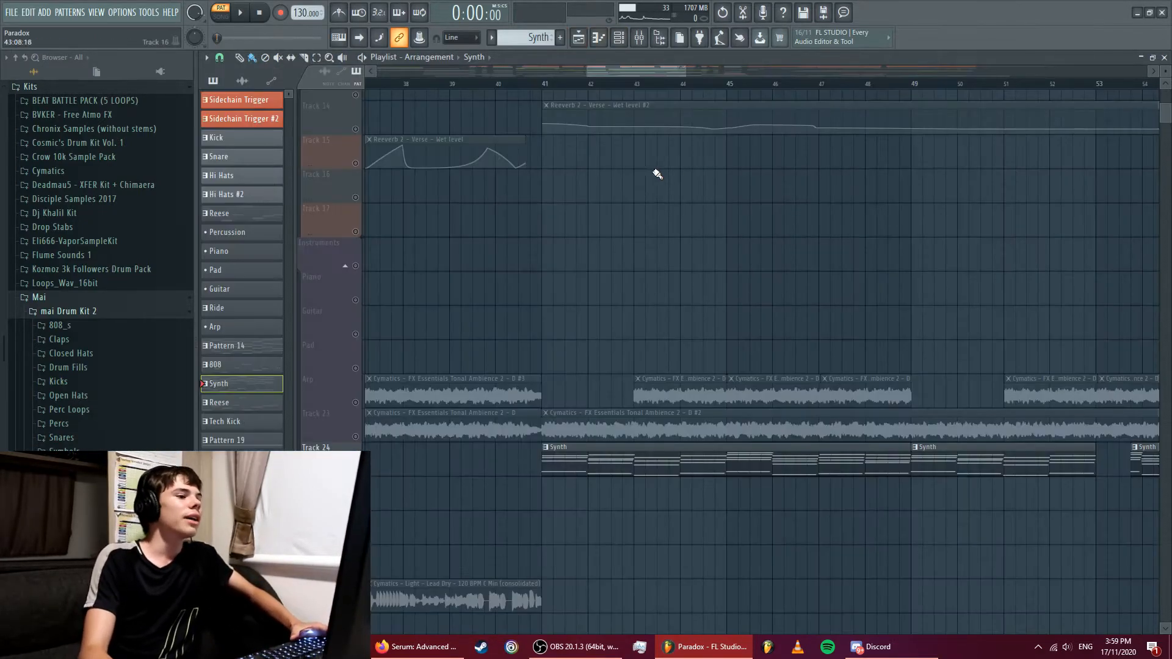
click(642, 41)
click(642, 40)
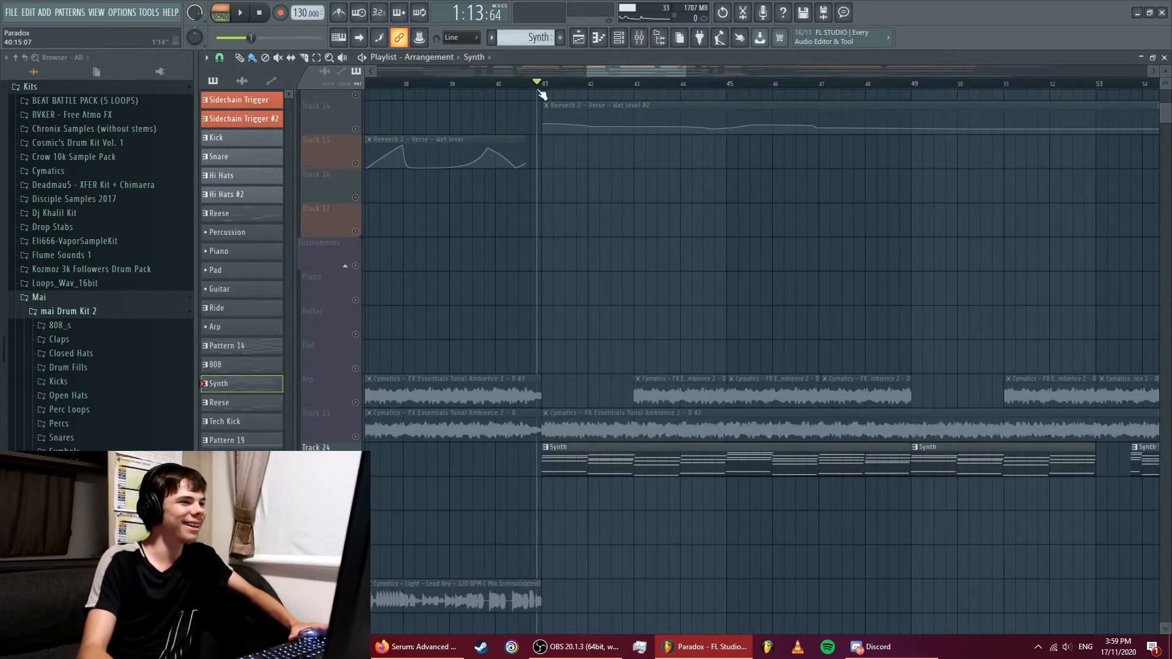
- Return to song mode and unsolo Track 24
right_click(355, 471)
right_click(355, 471)
right_click(355, 471)
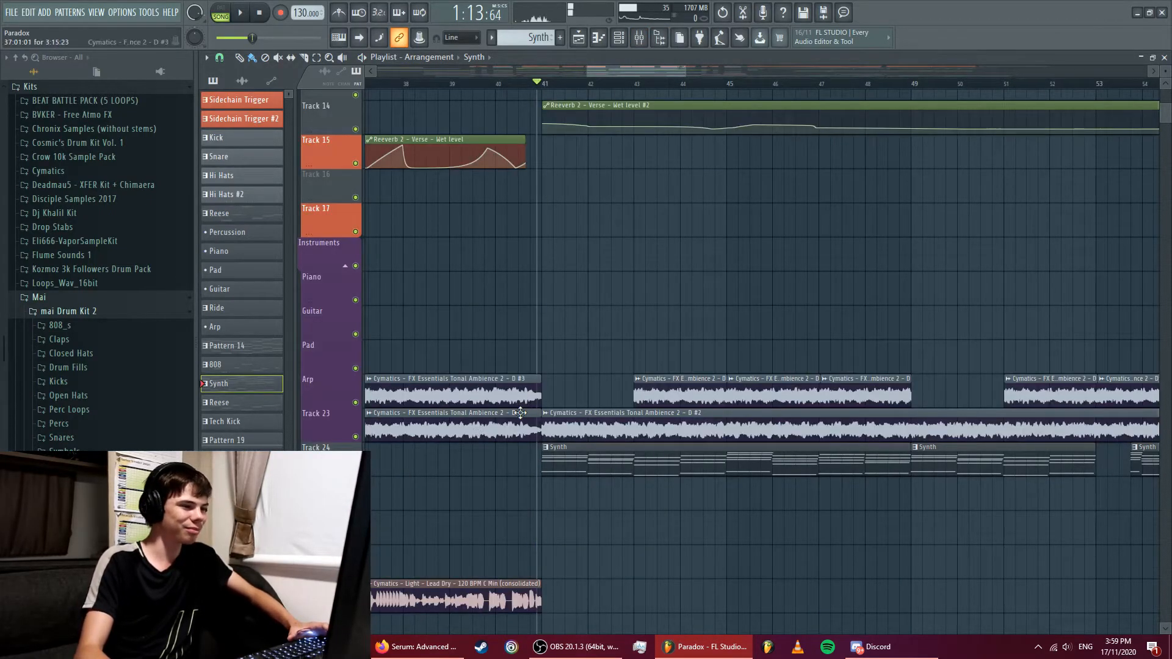
- Solo and unsolo Track 10 with the Reese clips, and play the full arrangement from just before bar 41
mouse_move(1167, 114)
mouse_down()
mouse_move(1166, 141)
mouse_move(1168, 98)
mouse_up()
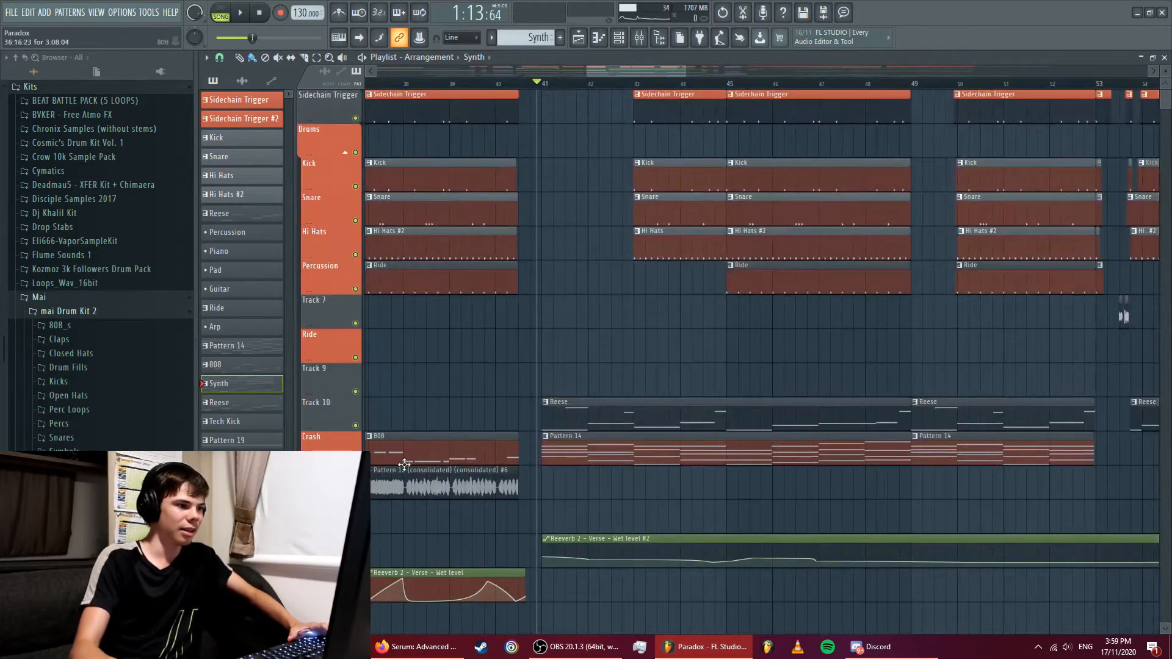
right_click(356, 425)
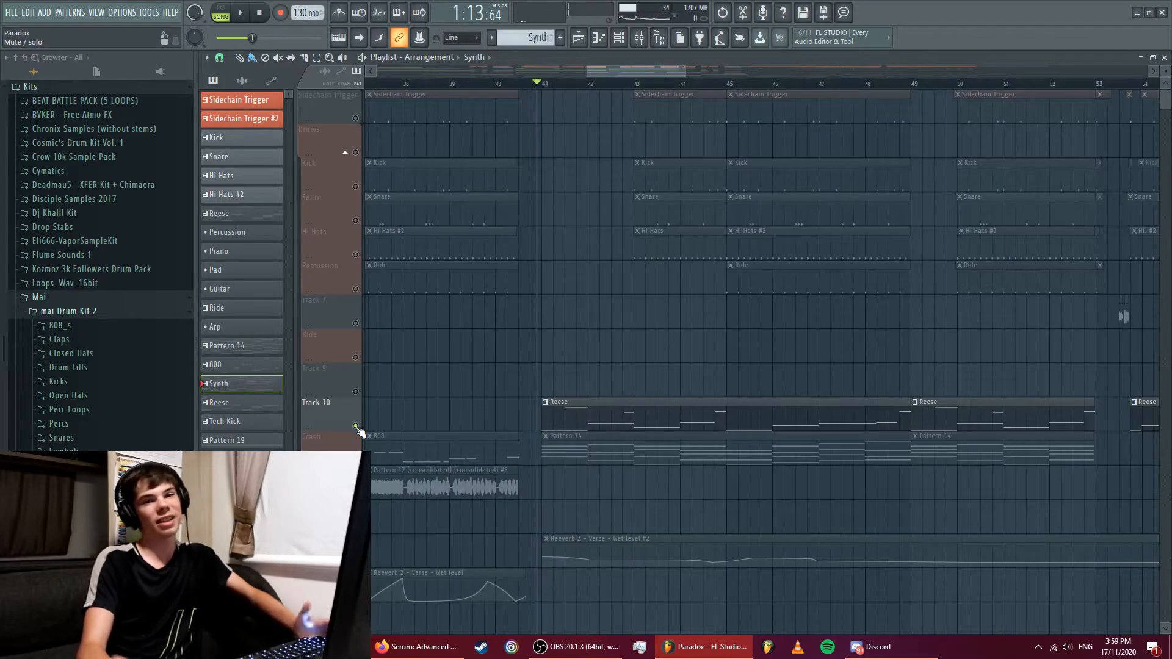
right_click(355, 426)
key(space)
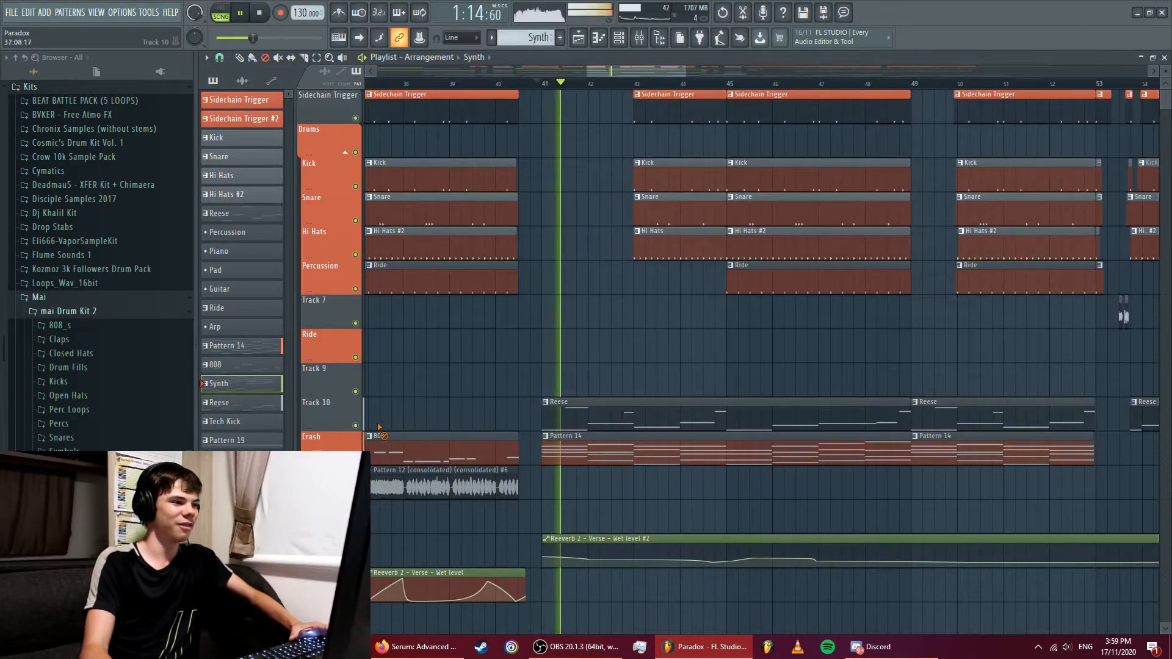
- Solo Track 10, play the Reese pattern of the Other Bass channel on its own in pattern mode, and return to the playlist
right_click(356, 425)
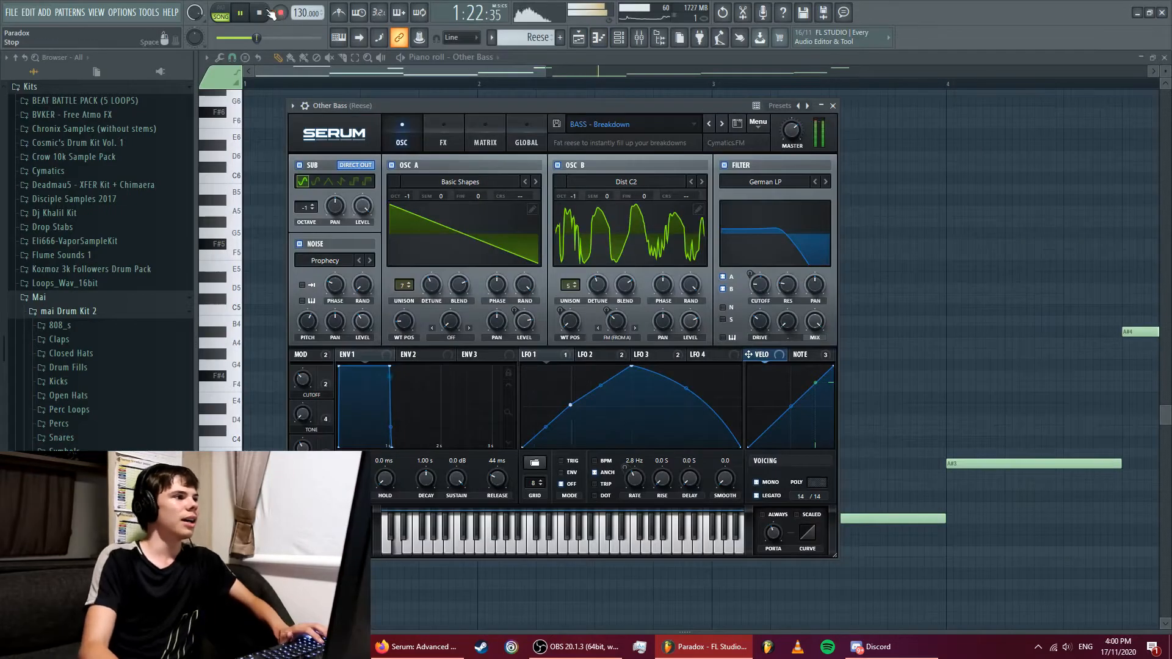
click(262, 12)
click(246, 13)
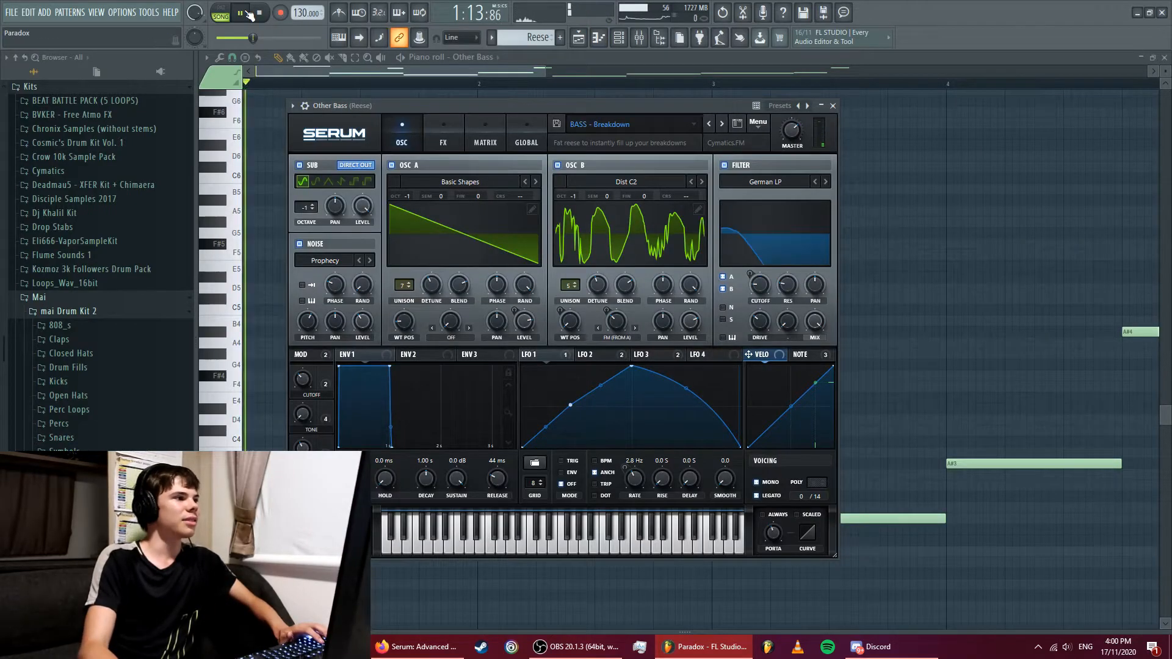
double_click(259, 12)
key(space)
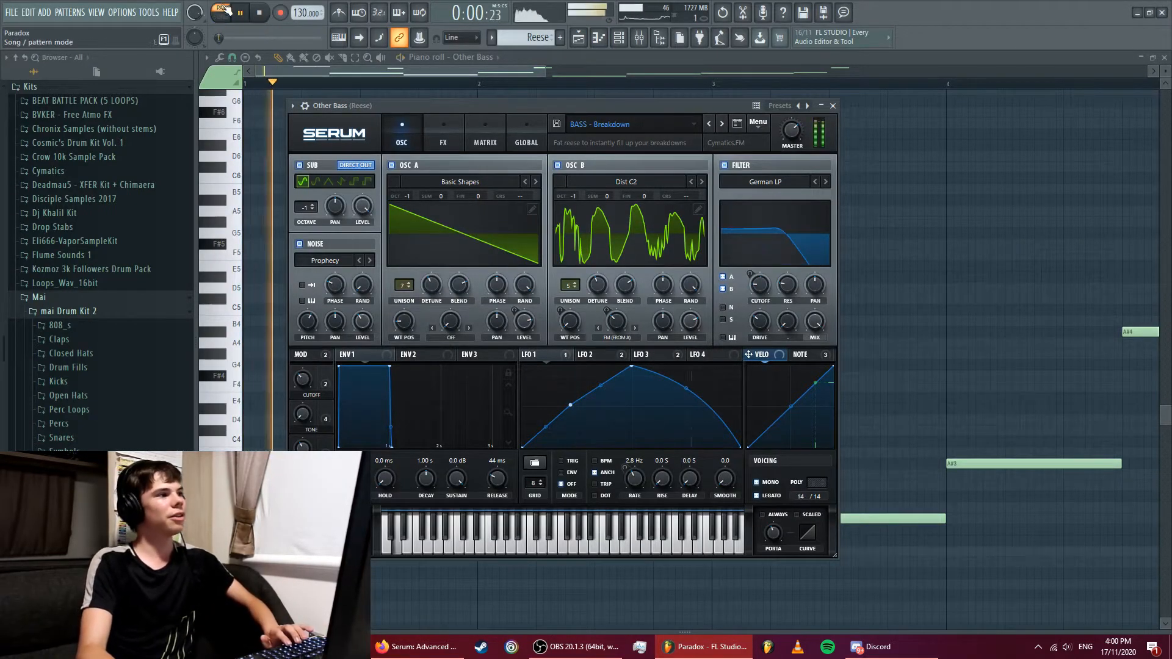
click(229, 10)
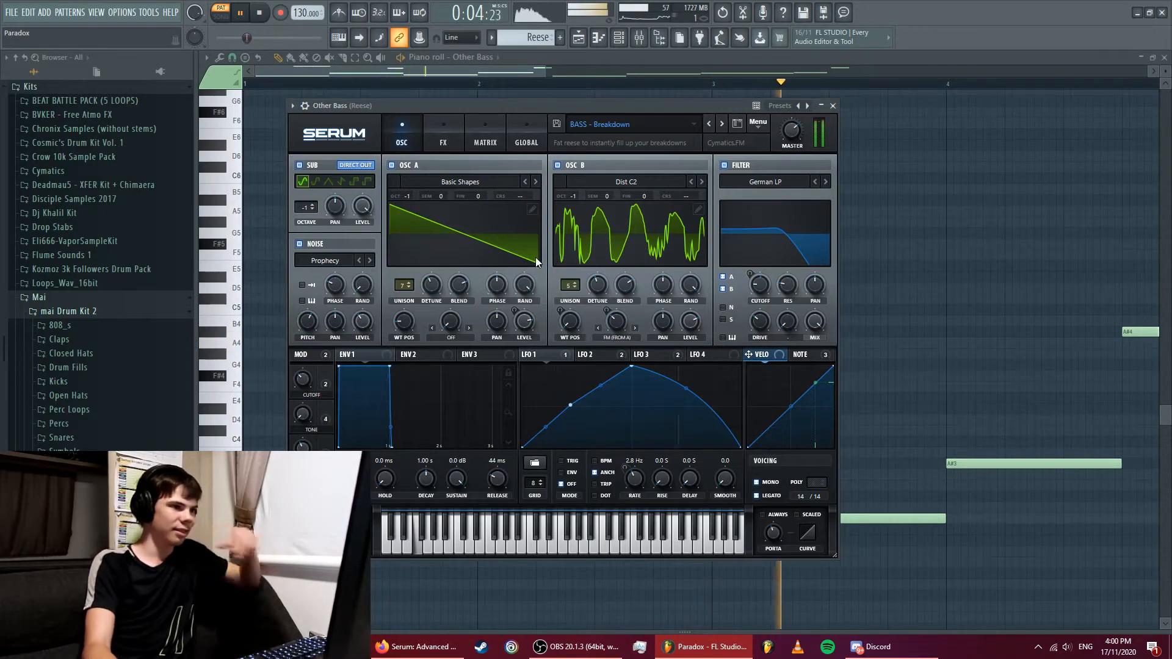
click(574, 40)
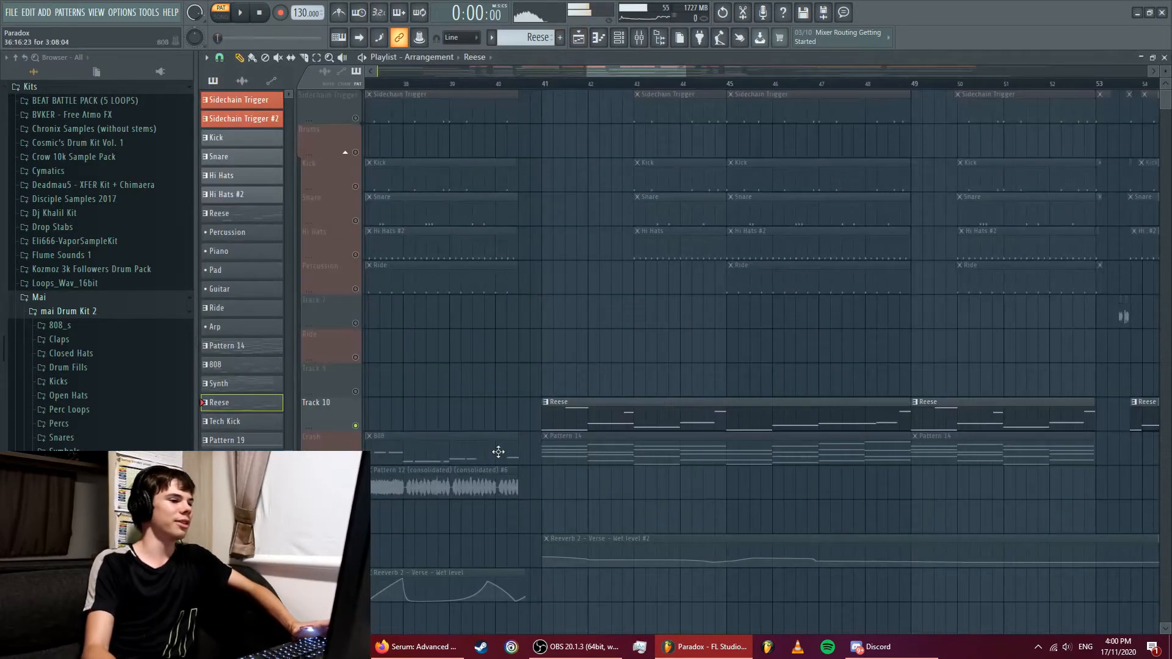
- Enable the Crash track alongside the soloed Track 10 and play the Reese and Pattern 14 clips in song mode from just before bar 41
click(355, 459)
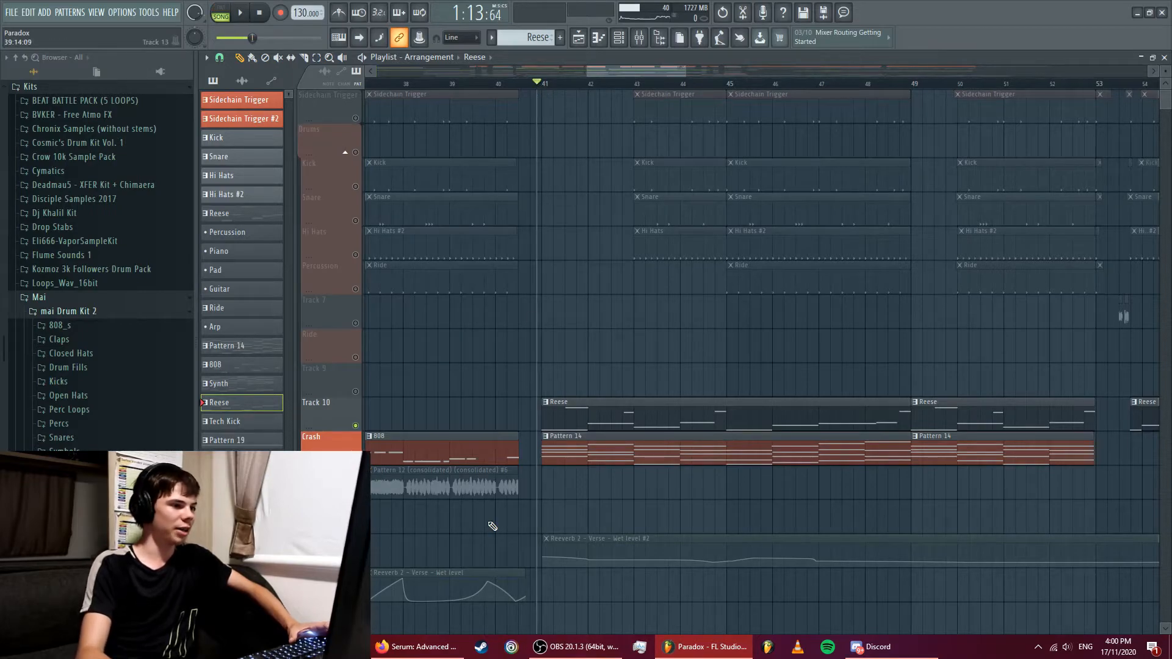
key(space)
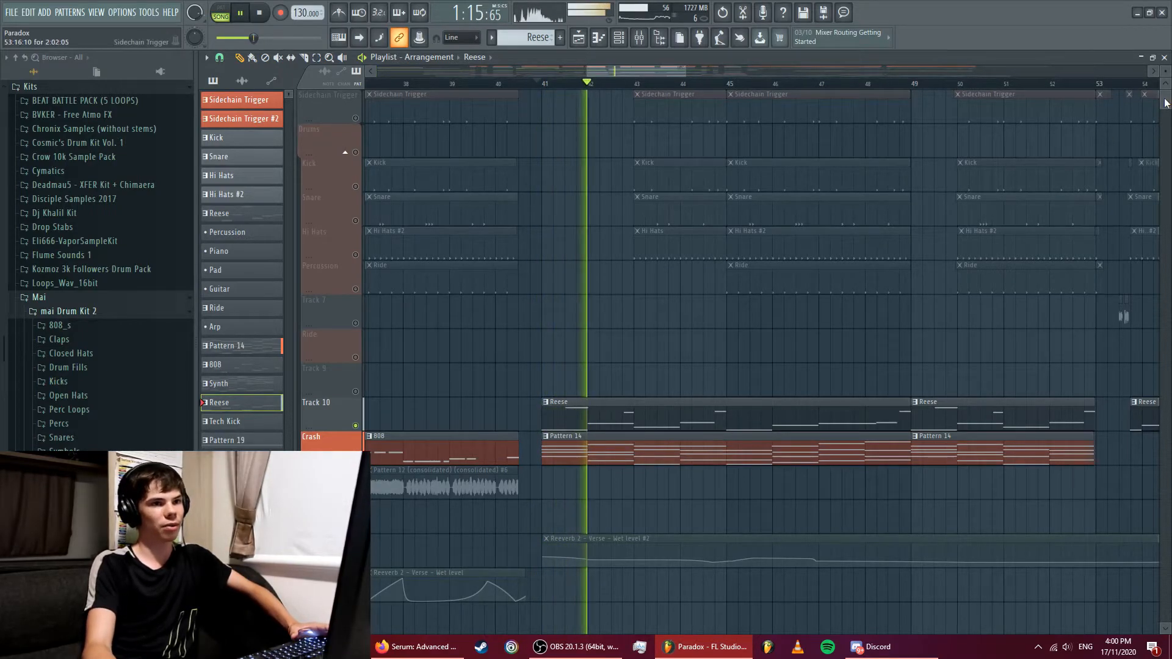
scroll(1165, 103, down, 8)
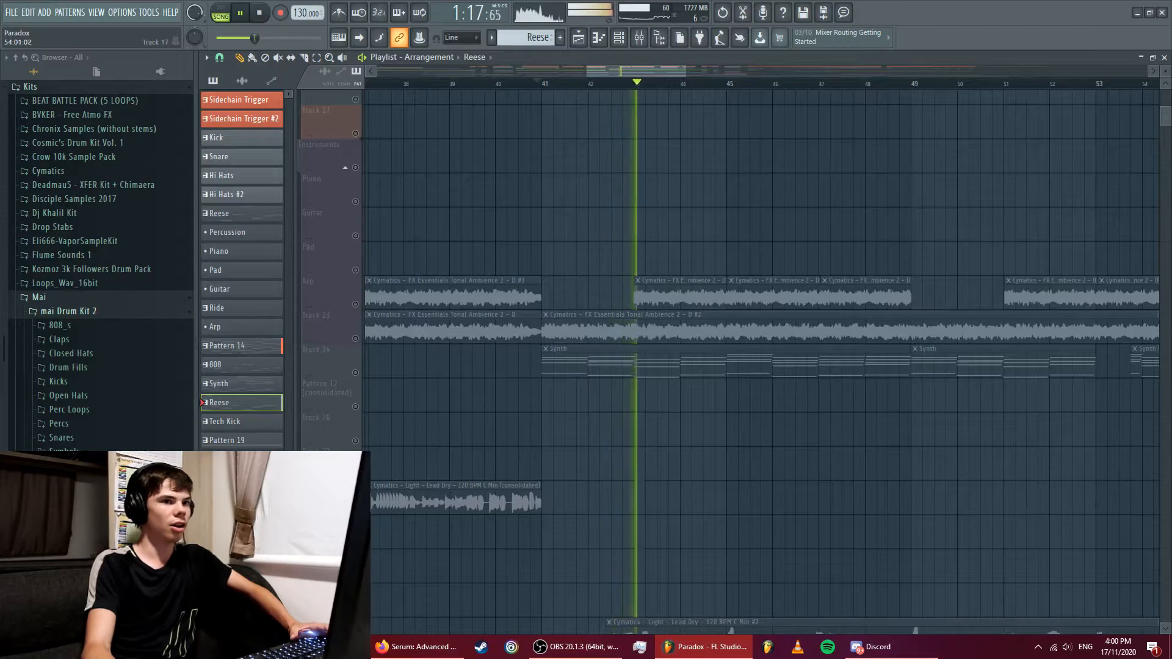
drag(1166, 117, 1166, 101)
- Open the Massive notes of Pattern 14 in the piano roll and switch to pattern mode
click(554, 452)
click(603, 44)
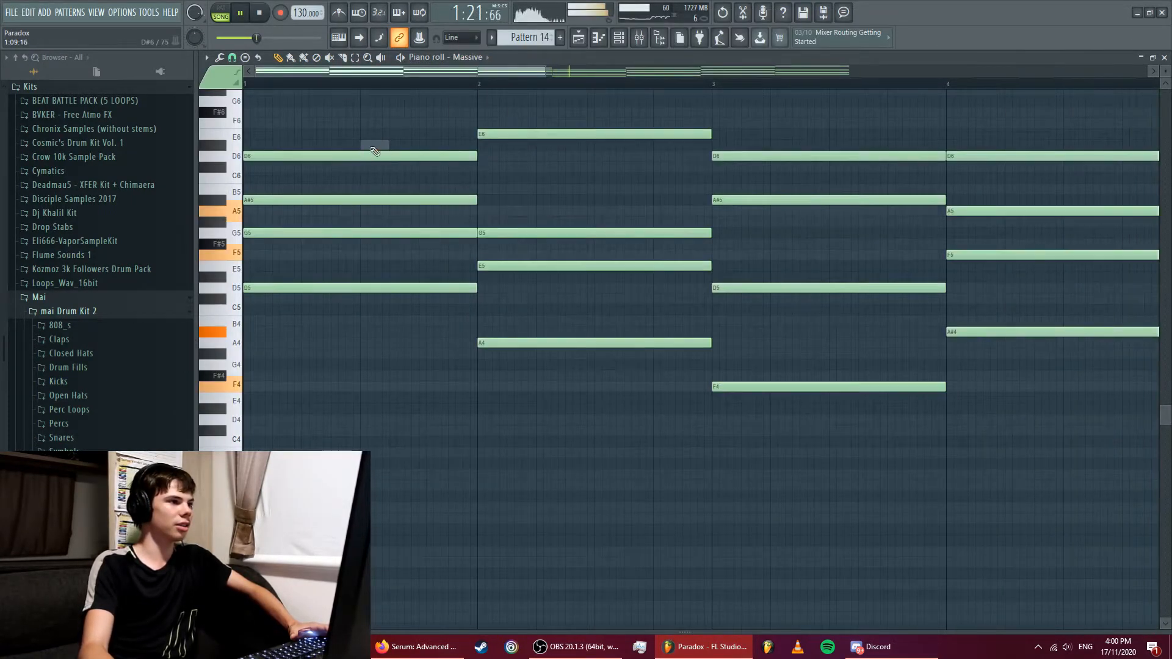
double_click(373, 146)
double_click(379, 158)
click(223, 12)
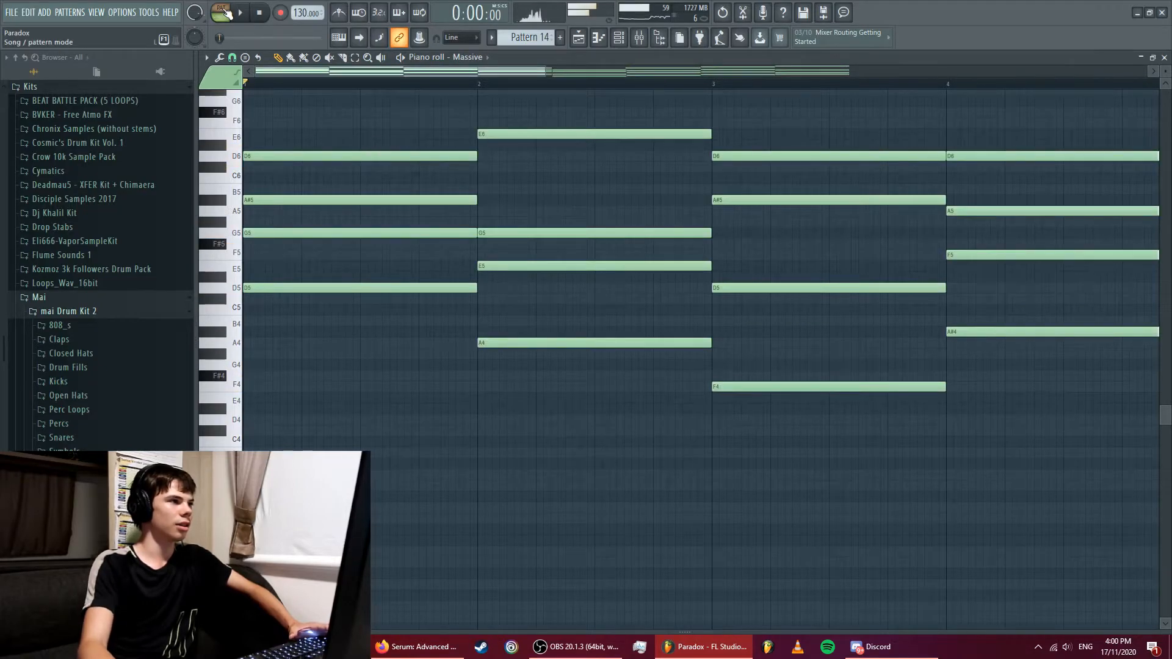
- Open the Massive synth with its Crystal Dreams preset, move its window up, and show the channel's arpeggiator settings
click(479, 58)
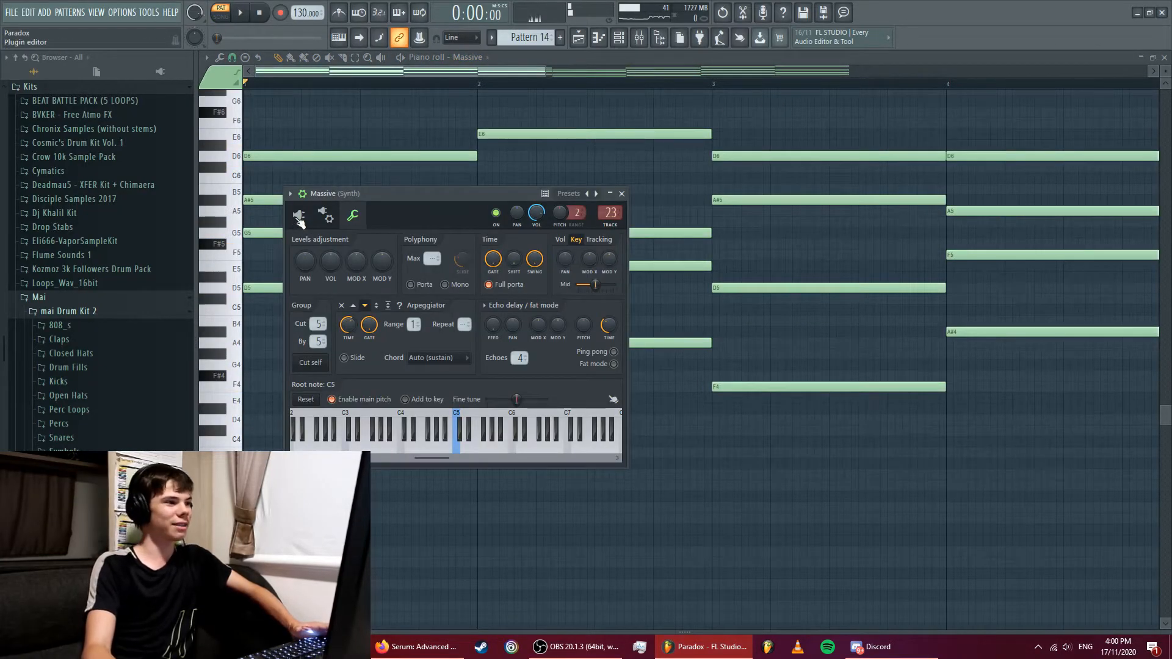
click(299, 217)
drag(416, 196, 470, 84)
click(362, 84)
click(372, 85)
click(374, 84)
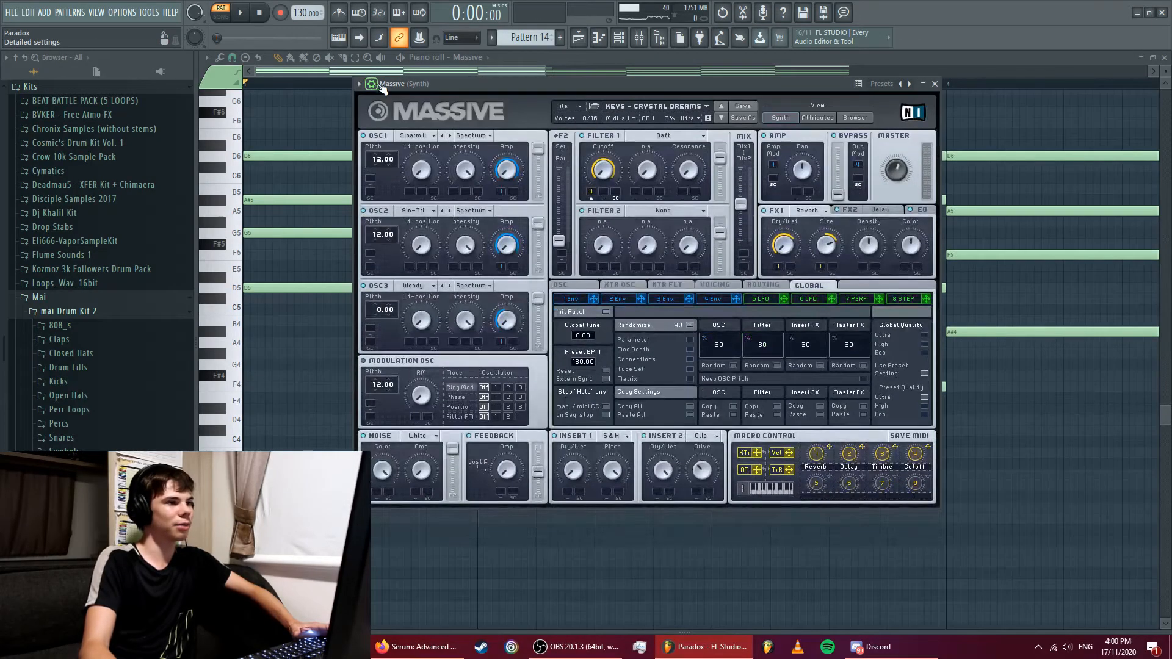
click(371, 84)
click(421, 105)
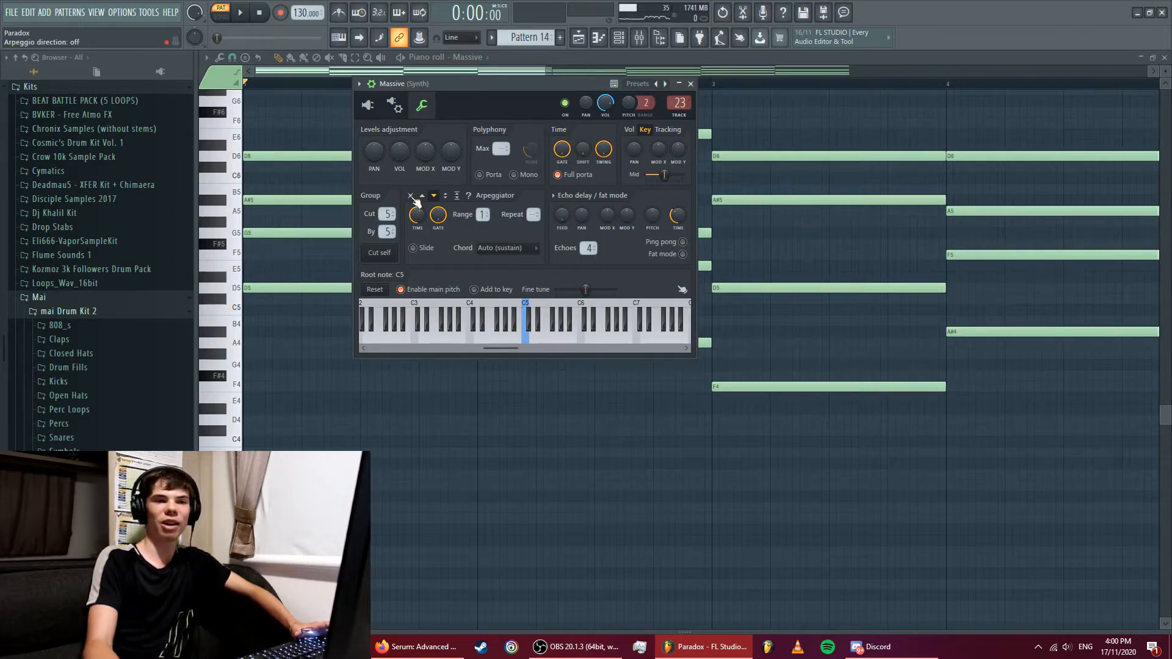
- Play Pattern 14 with the arpeggiator off, set the arpeggio direction back to down, and play the pattern again
key(space)
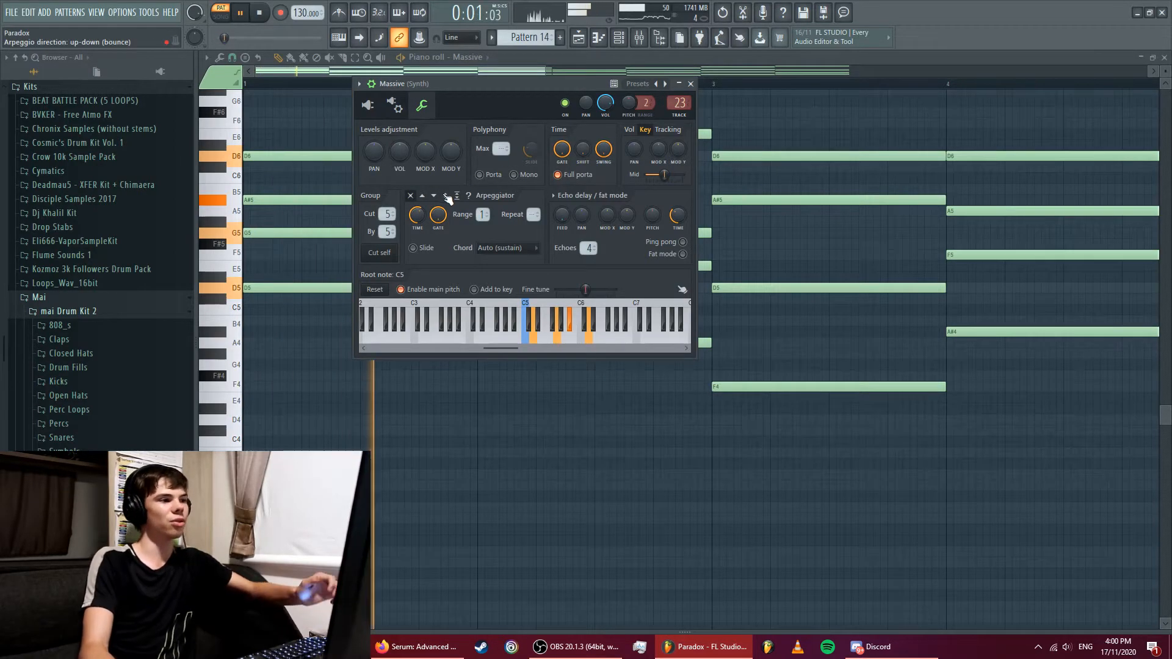
click(437, 198)
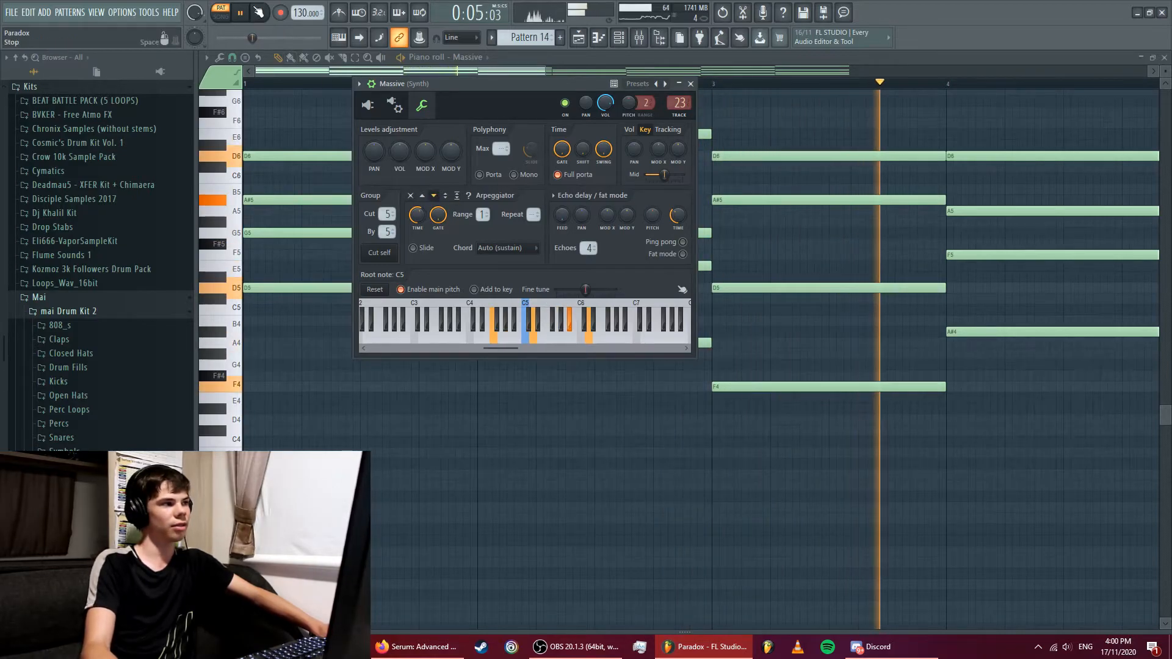
key(space)
key(space)
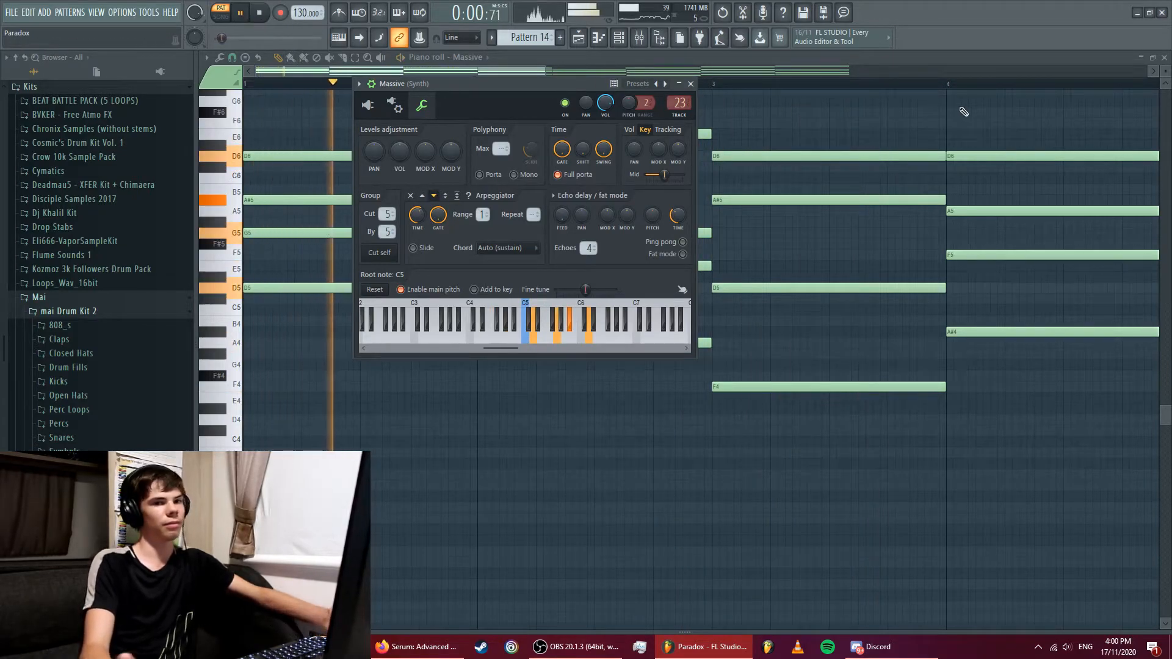
- Inspect the Fruity parametric EQ 2 on the Synth mixer track, close it, and return to the playlist
key(F9)
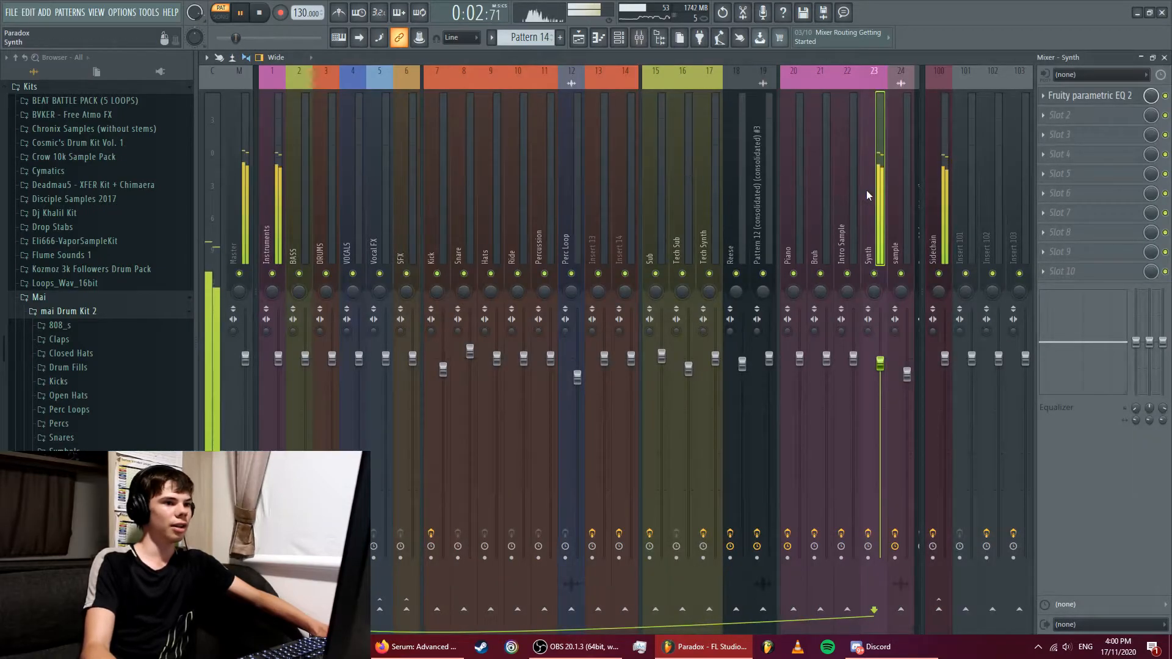
click(1116, 95)
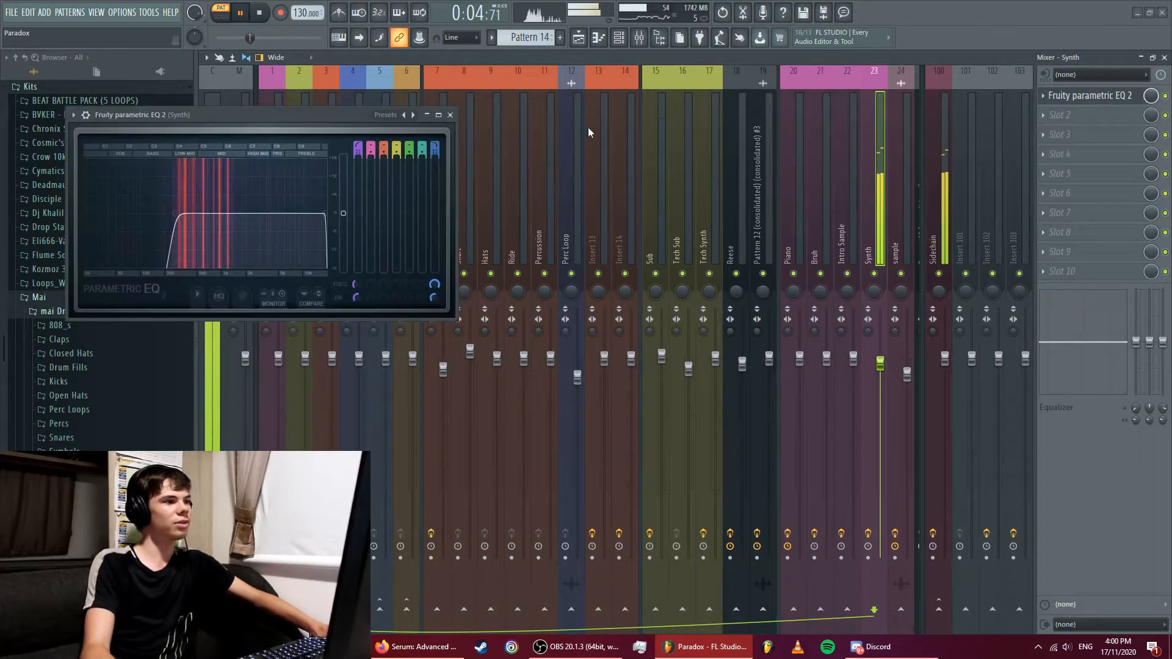
click(450, 115)
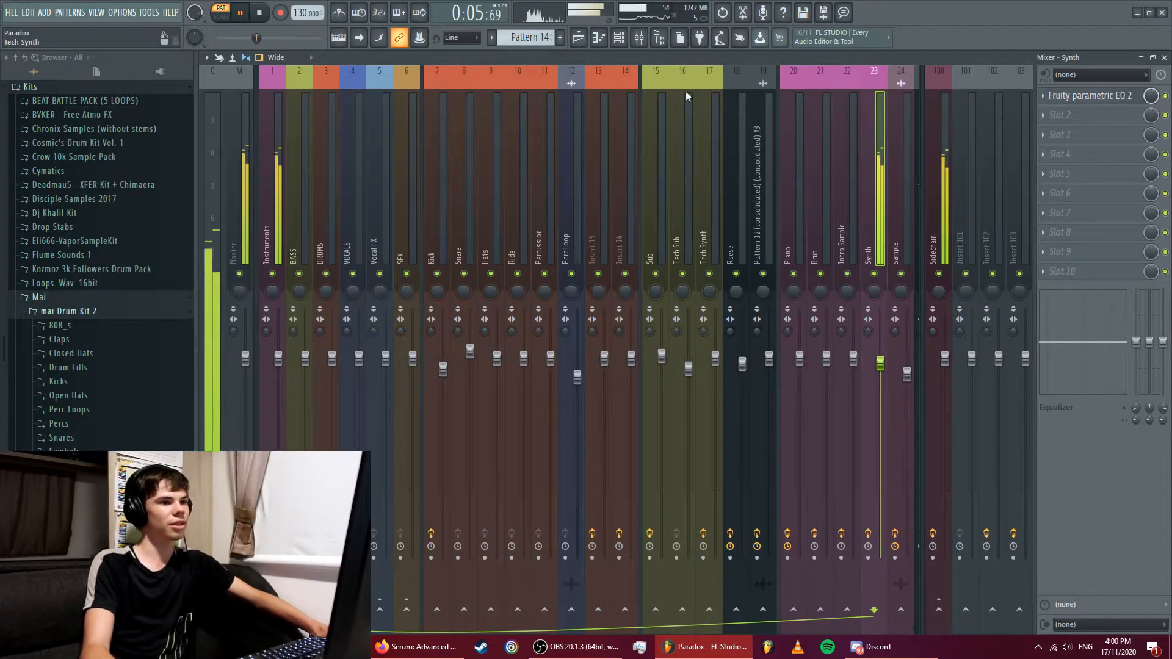
click(578, 38)
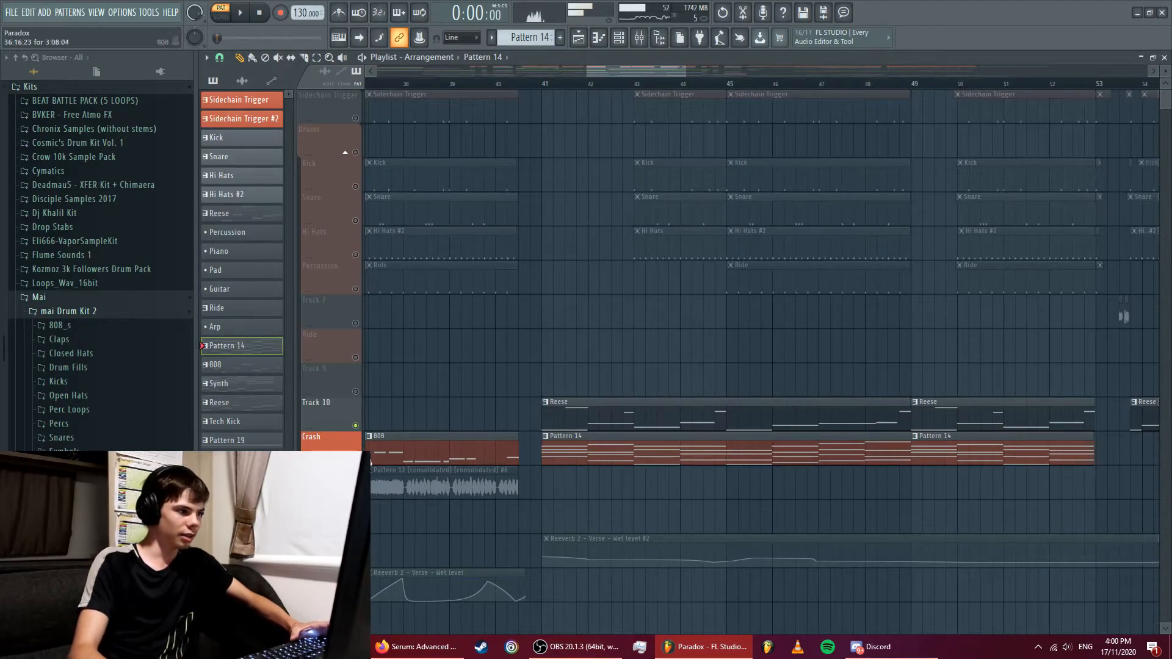
- Clear the track solo and play the full arrangement in song mode from bar 41 to about bar 49
right_click(356, 459)
right_click(356, 460)
key(space)
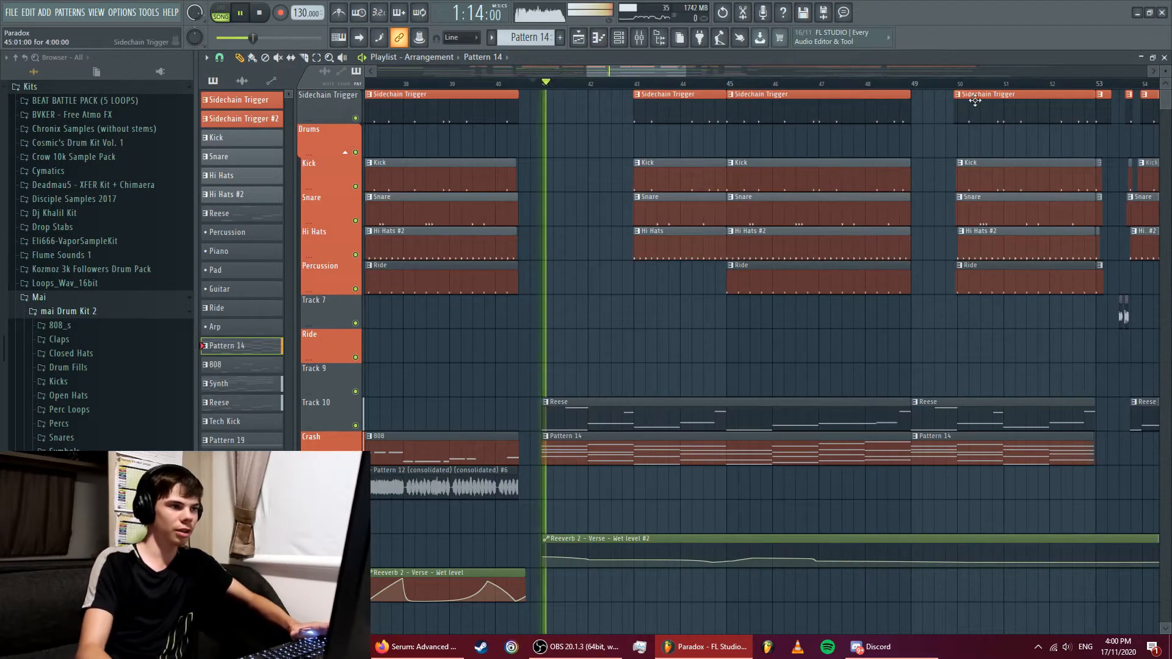
drag(1164, 101, 1163, 119)
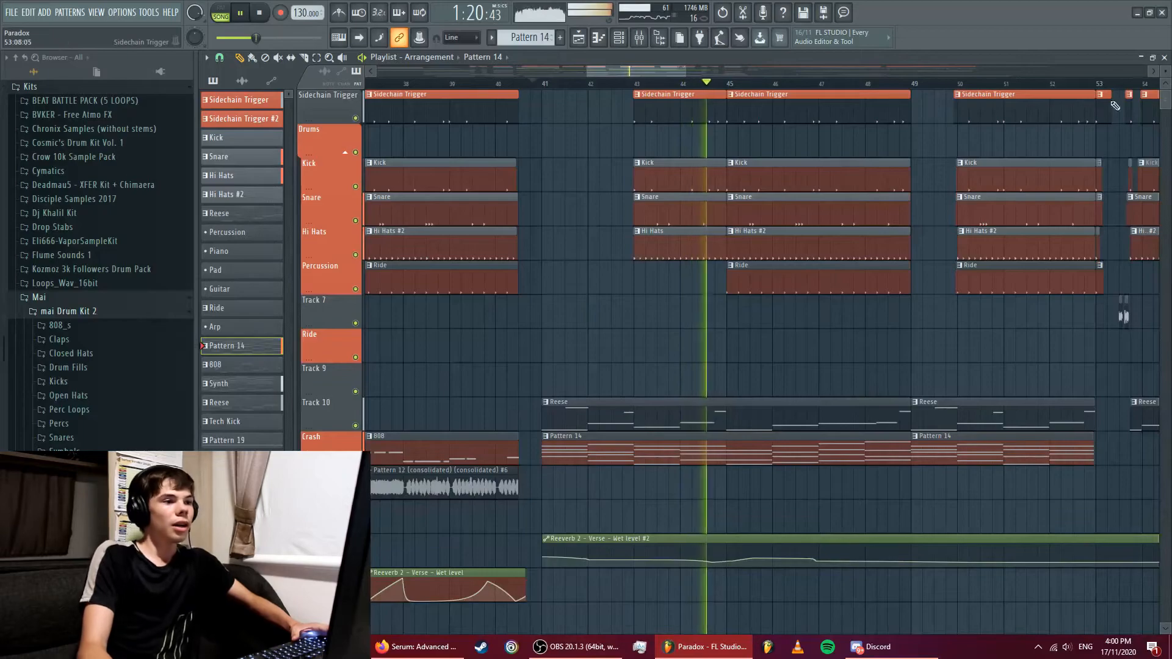
drag(644, 69, 671, 67)
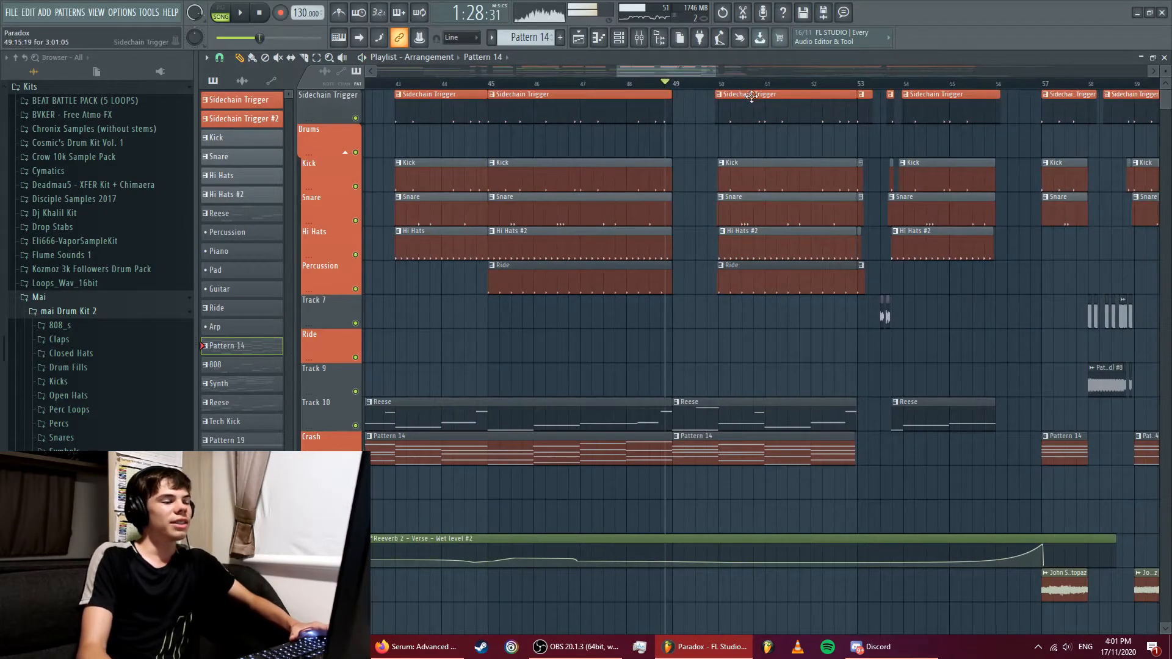
key(space)
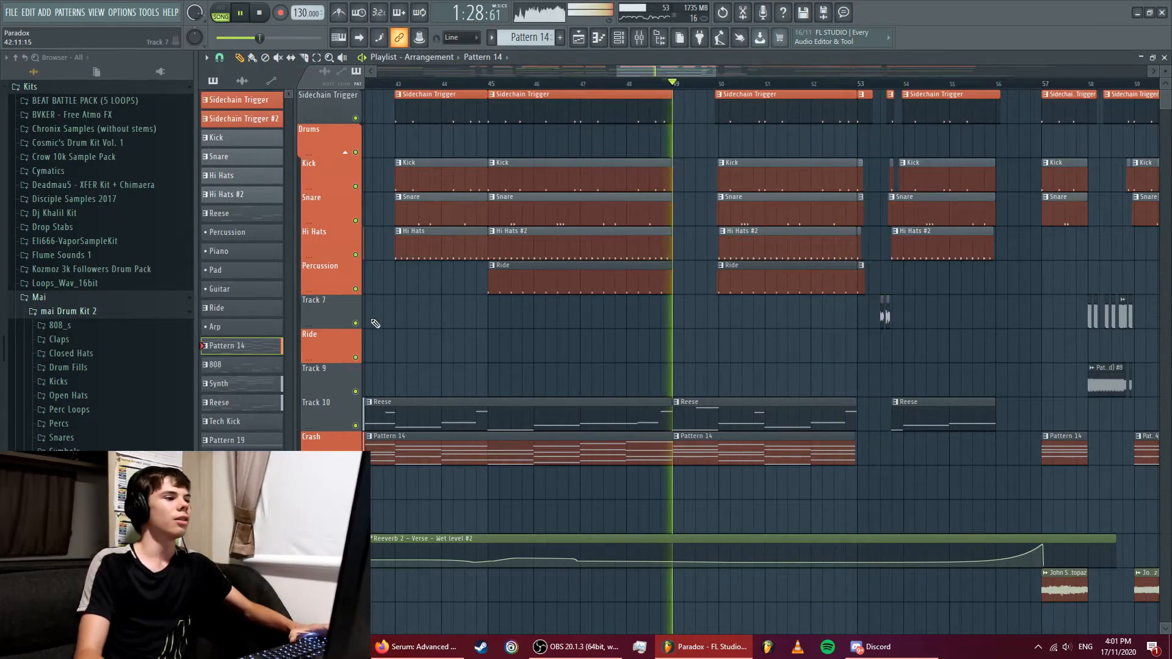
key(space)
- Solo Track 7 and play its short clips just after bar 53
right_click(356, 323)
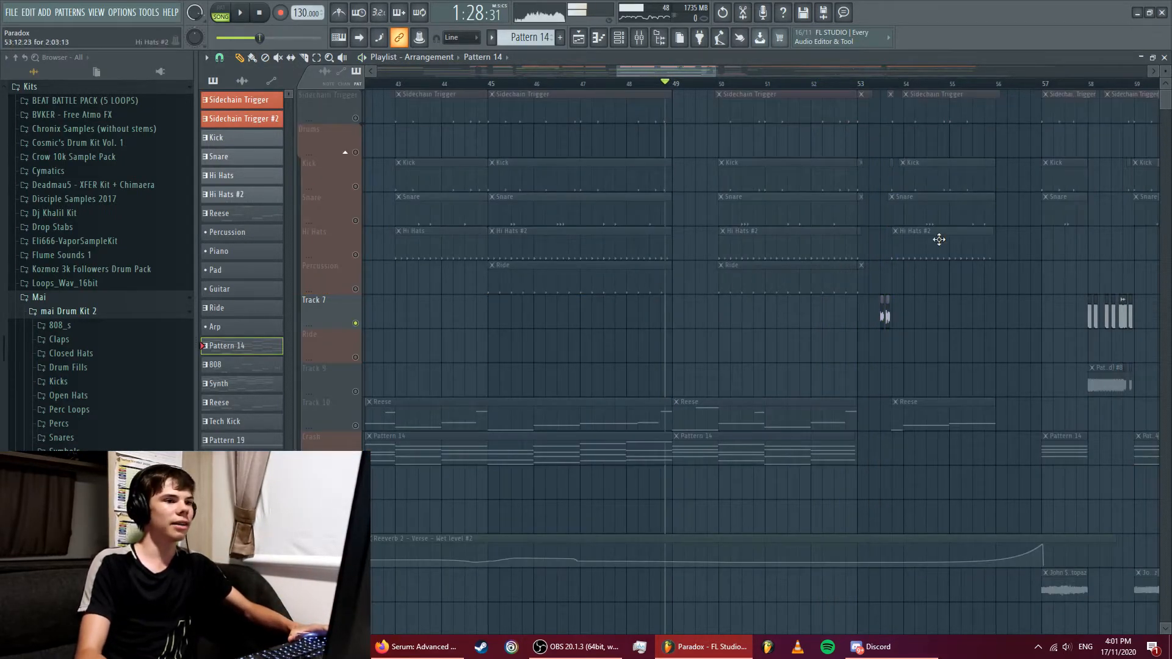
click(873, 85)
key(space)
key(space)
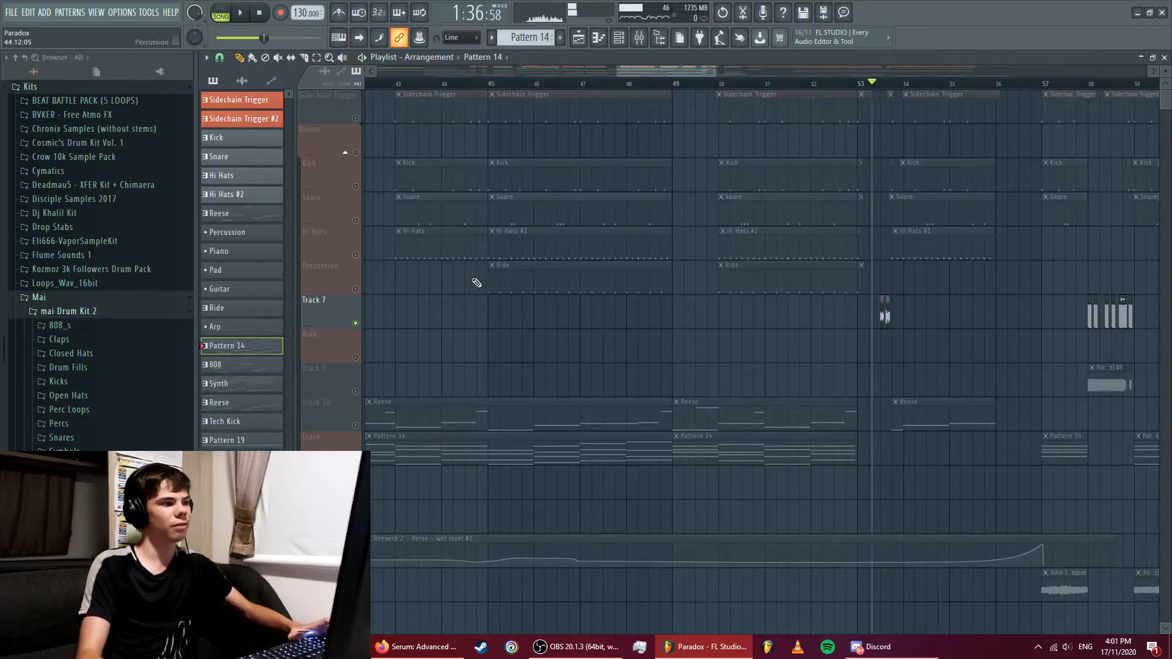
- Solo Track 9 and play its short clip in the second half of bar 32
drag(658, 72, 555, 80)
click(586, 86)
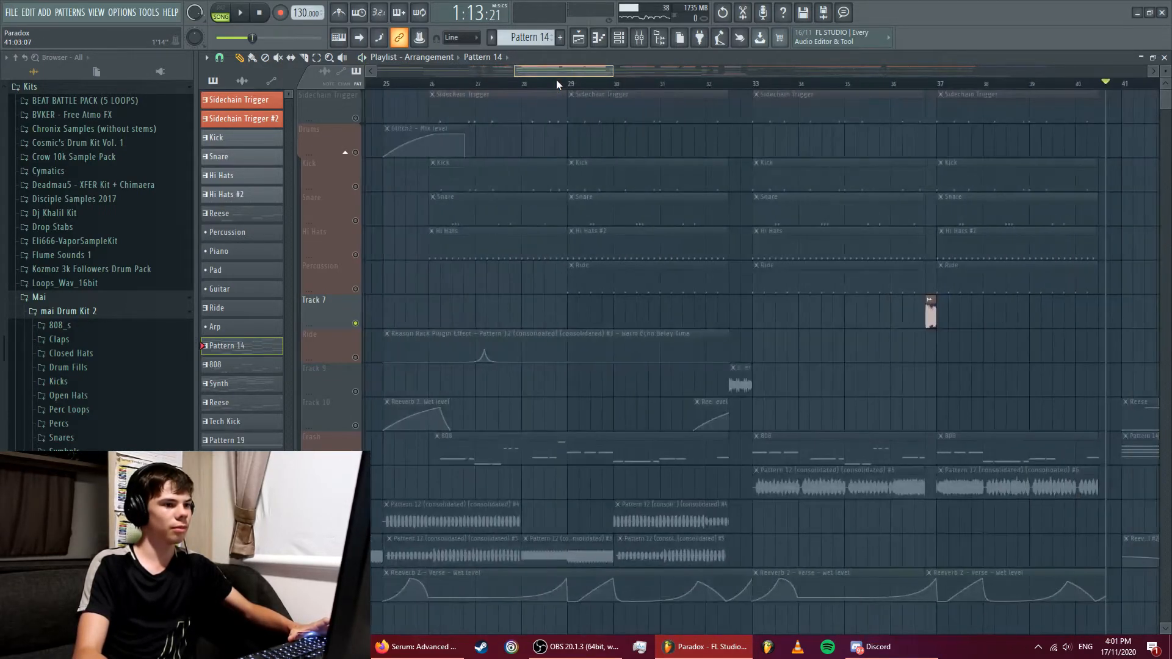
click(731, 86)
key(space)
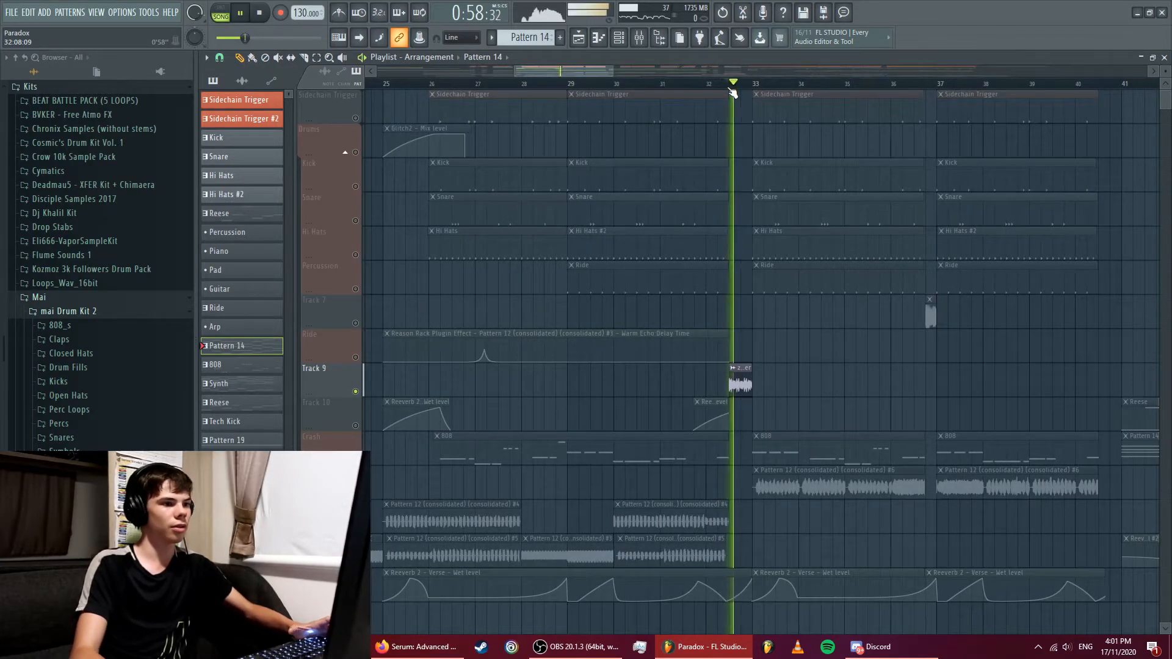
- Unsolo Track 9 and play the full arrangement from just before bar 53 and again from just before bar 57
drag(557, 76, 725, 81)
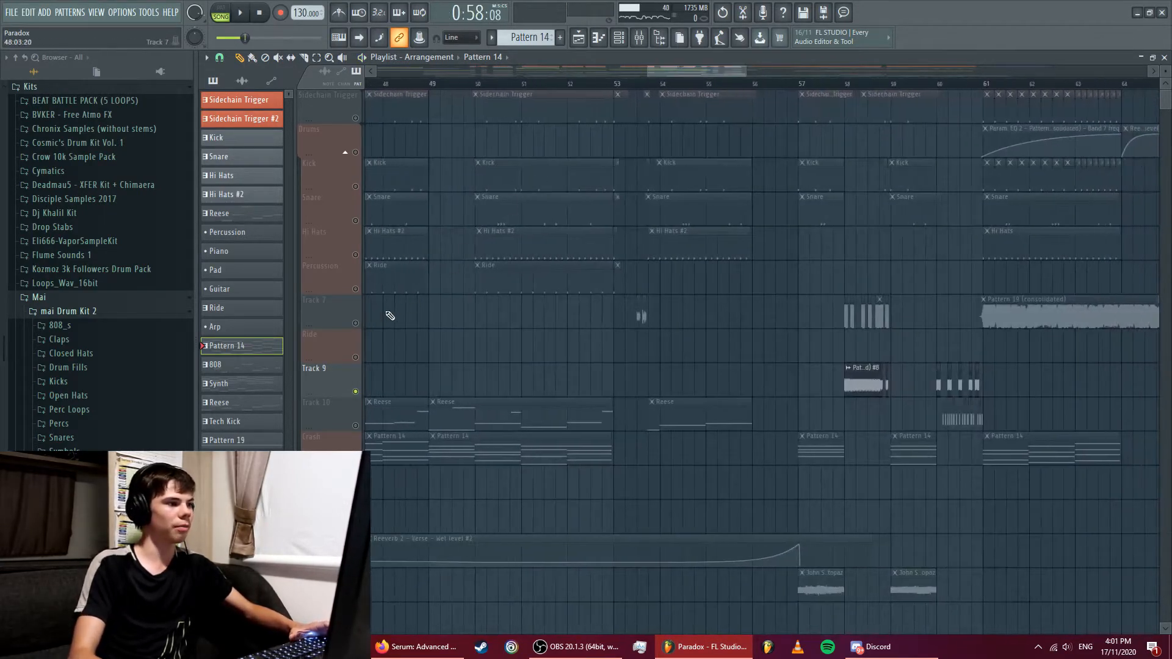
click(610, 85)
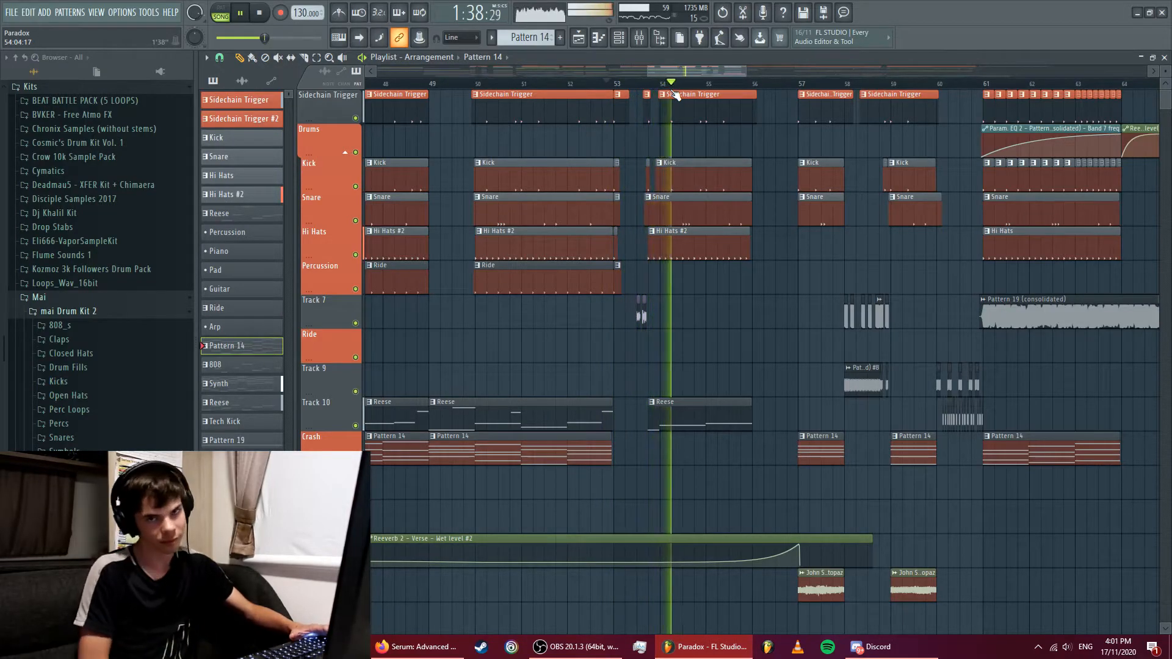
key(space)
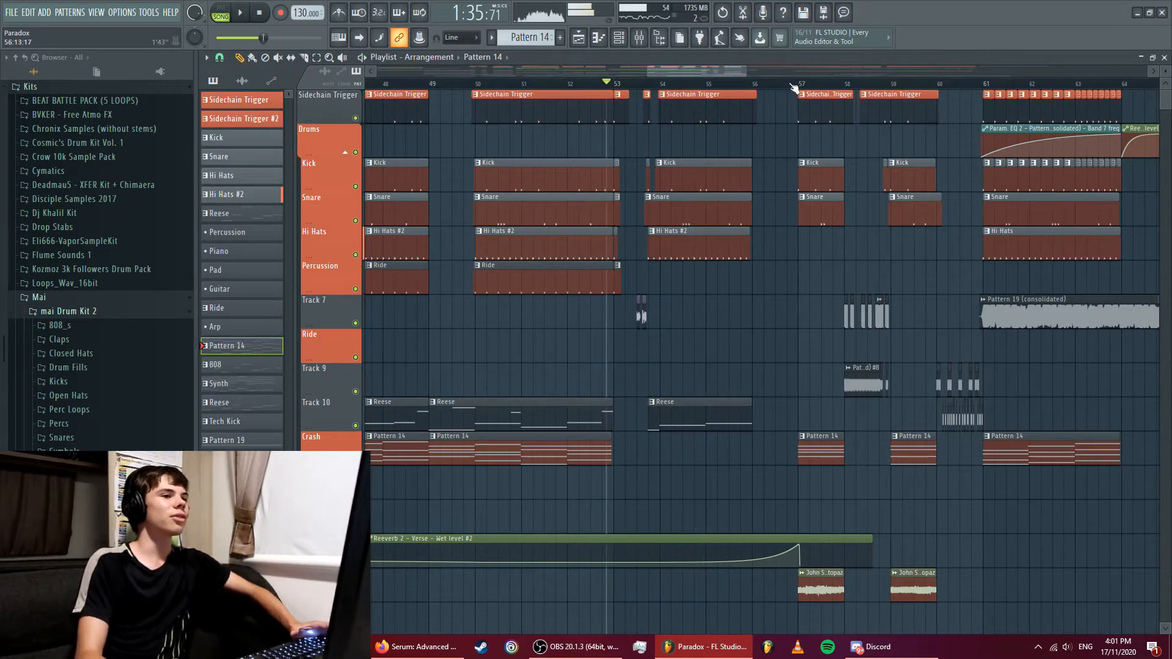
mouse_move(1166, 108)
mouse_down()
mouse_move(1161, 118)
mouse_move(1165, 103)
mouse_up()
key(space)
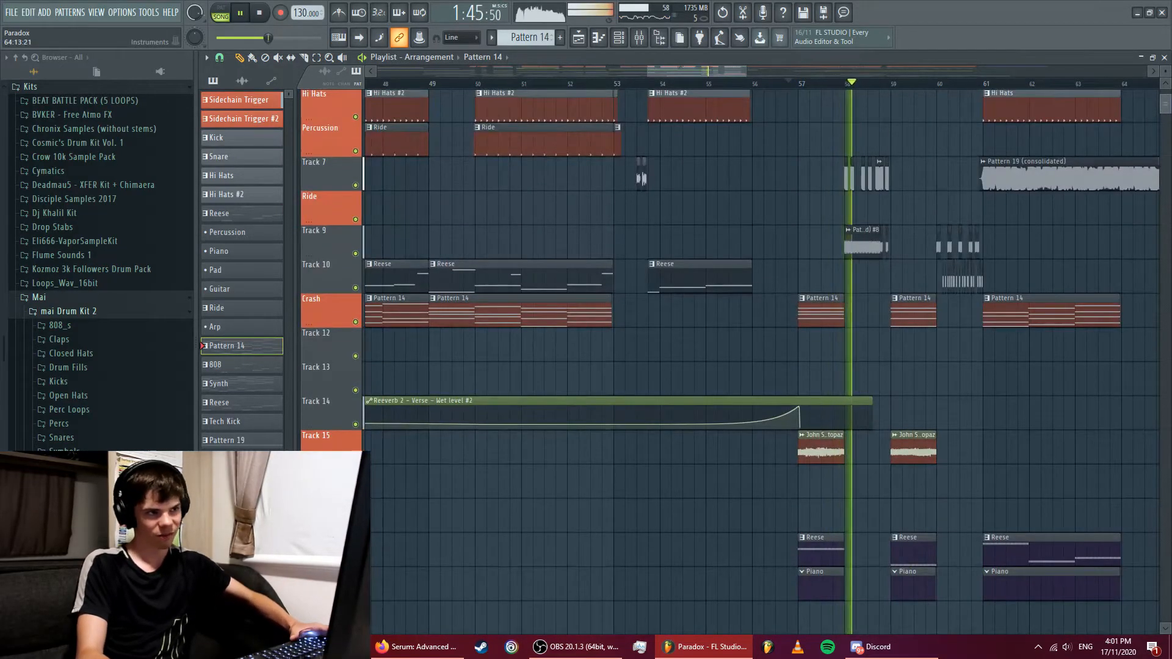
key(space)
- Solo Track 9 together with Track 7 and play their chopped clips from just before bar 57
right_click(355, 253)
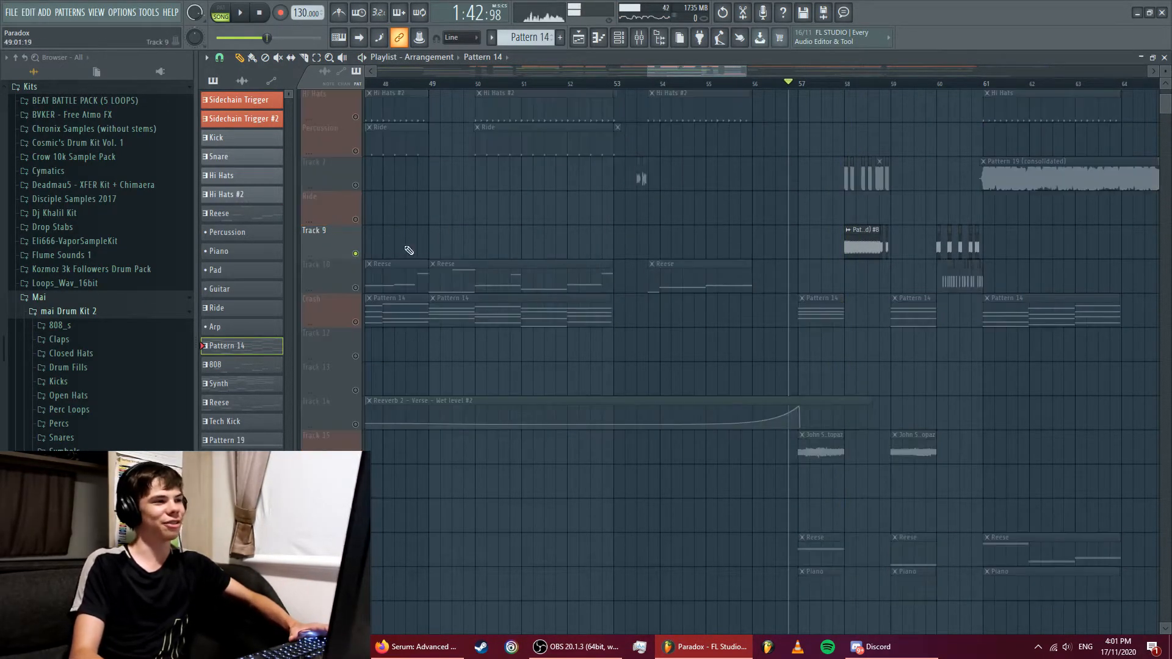
click(355, 185)
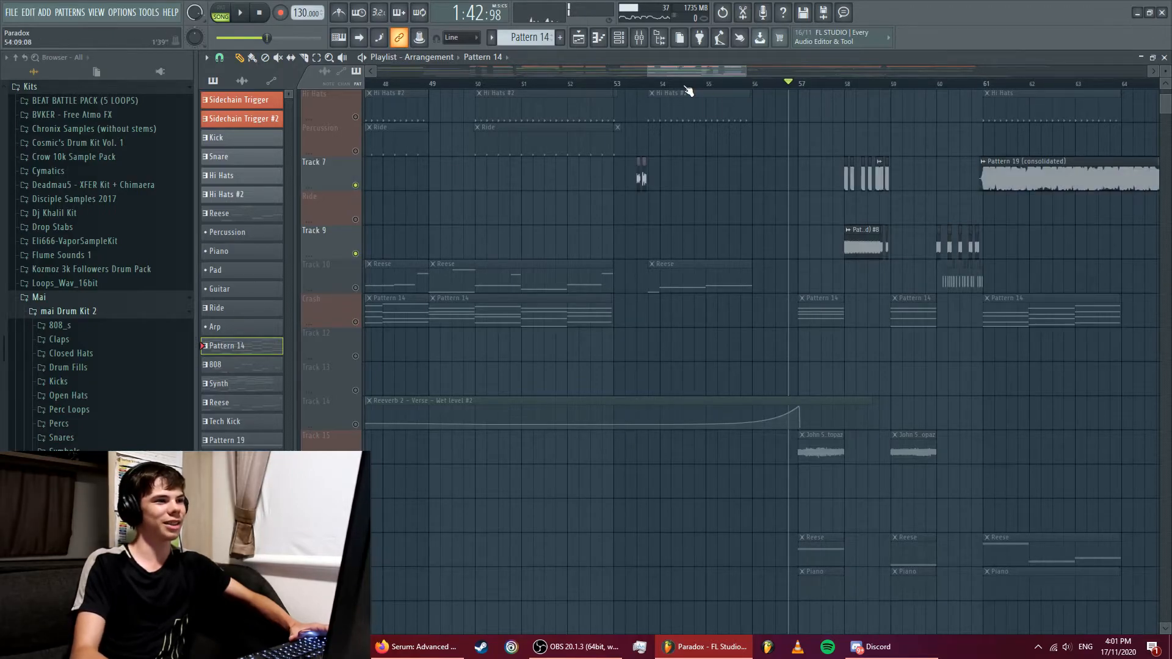
key(space)
drag(688, 72, 709, 72)
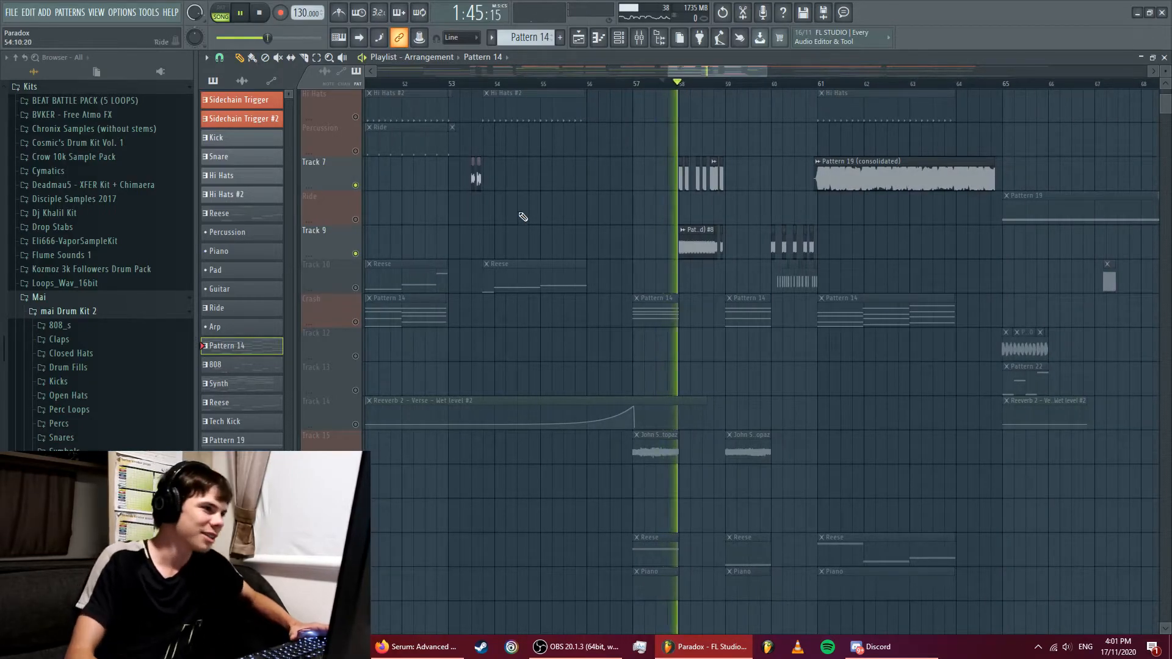
- Mute Track 7 and play Track 9's chopped clip alone from the second half of bar 57
key(space)
click(355, 185)
key(space)
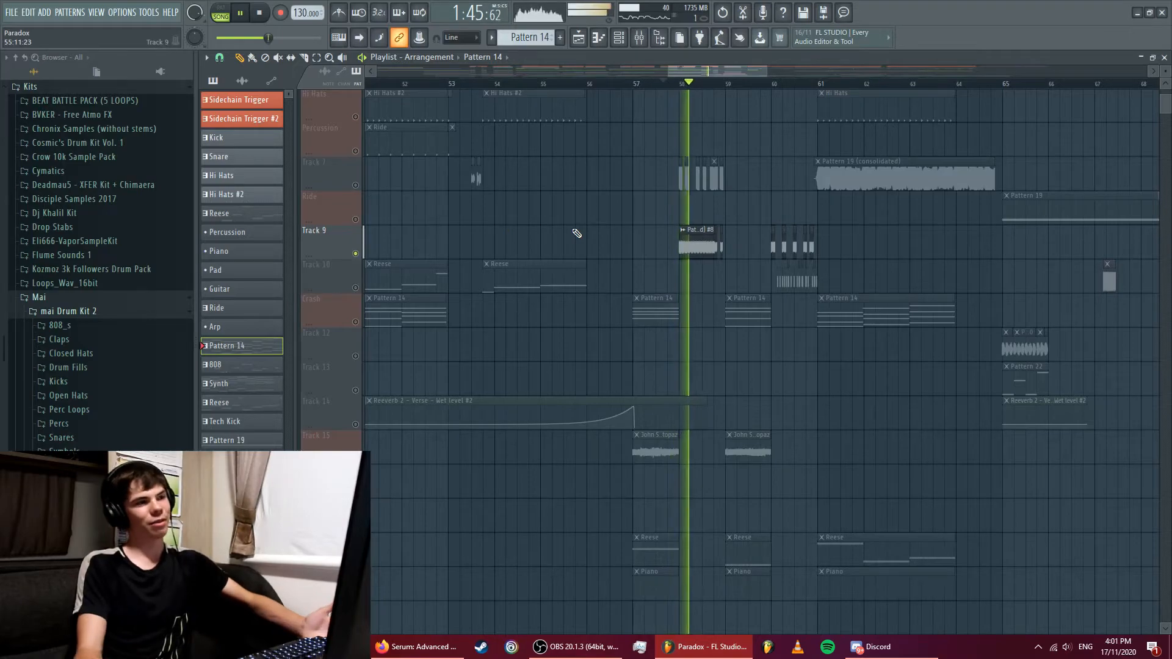
key(space)
- Inspect the precomputed effects, including the pogo setting, of Track 9's Pattern 12 (consolidated) #8 clip
double_click(686, 240)
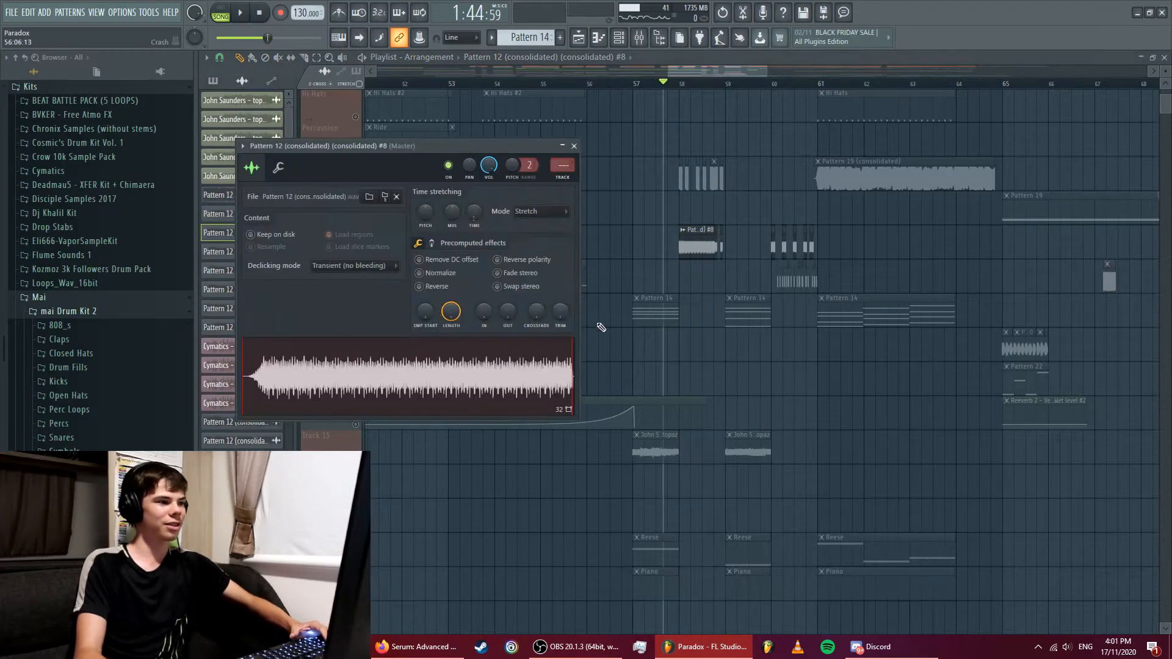
click(441, 245)
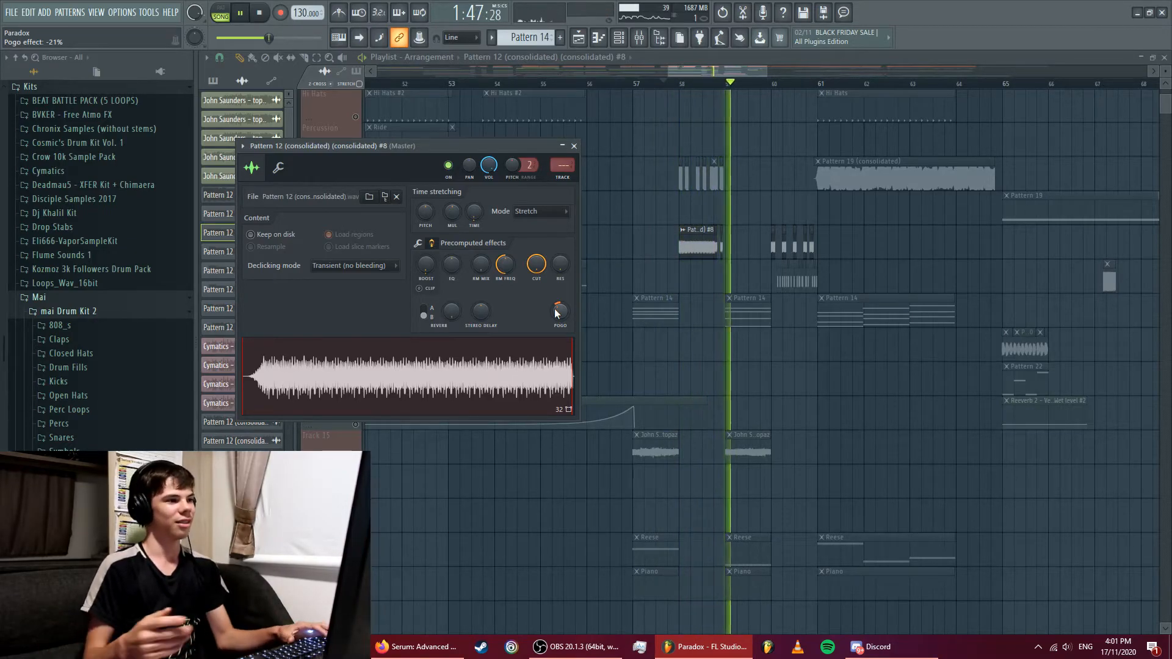
key(space)
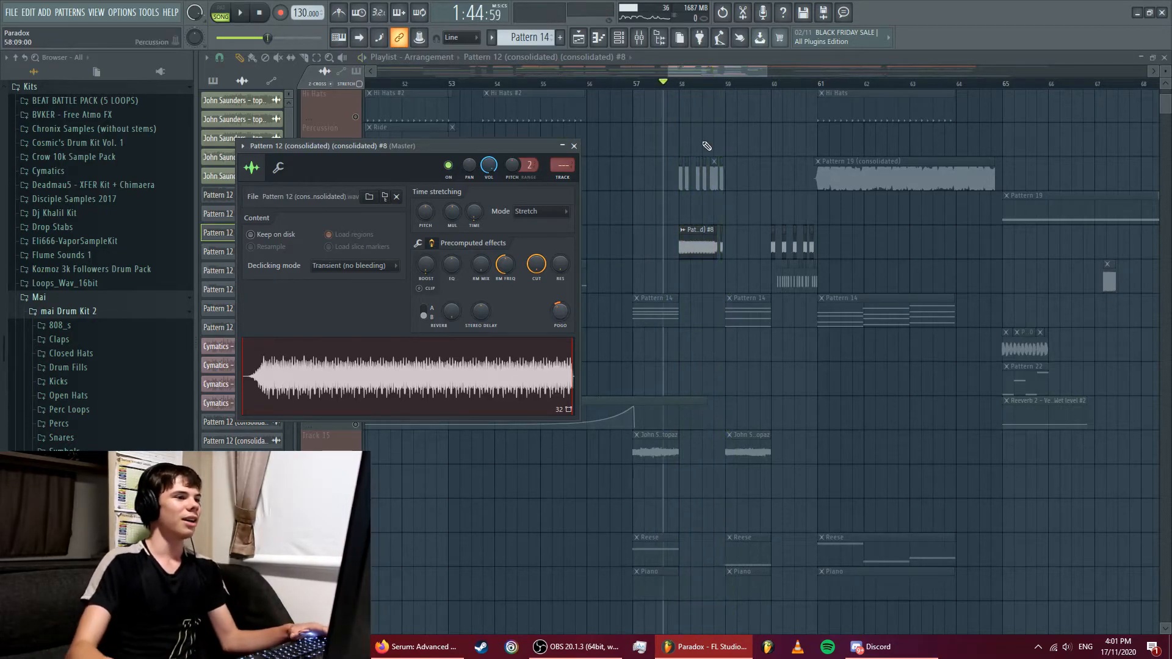
click(574, 146)
- Bring Track 7 back, mute Track 9 and play Track 7's chopped clips in bar 58
click(356, 185)
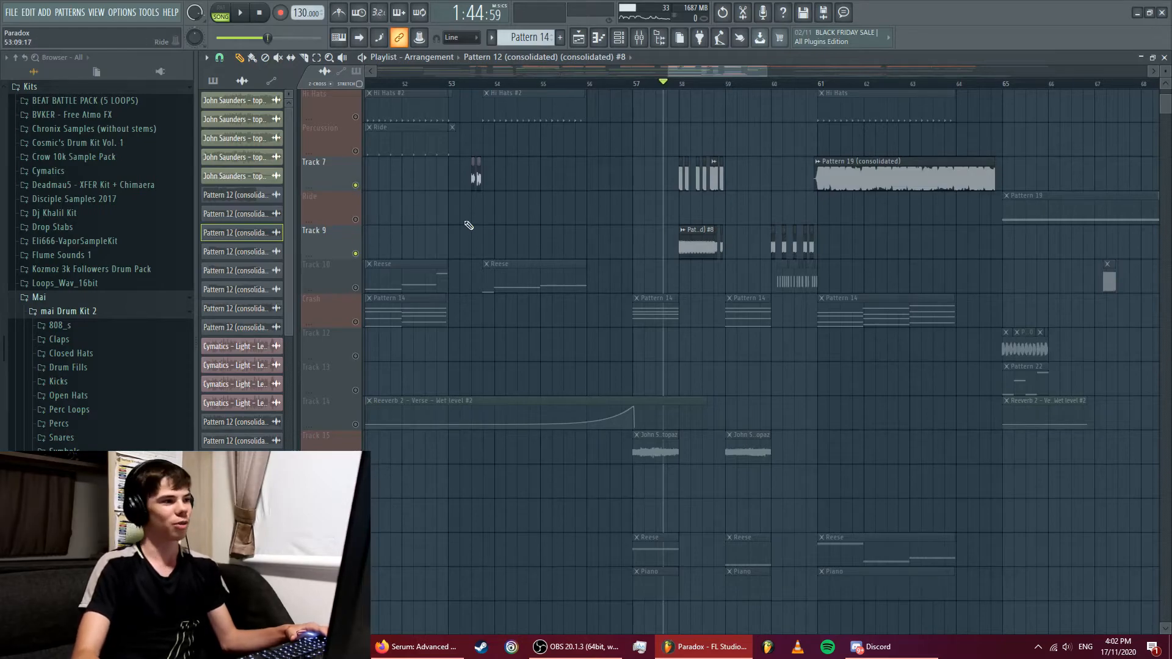
key(space)
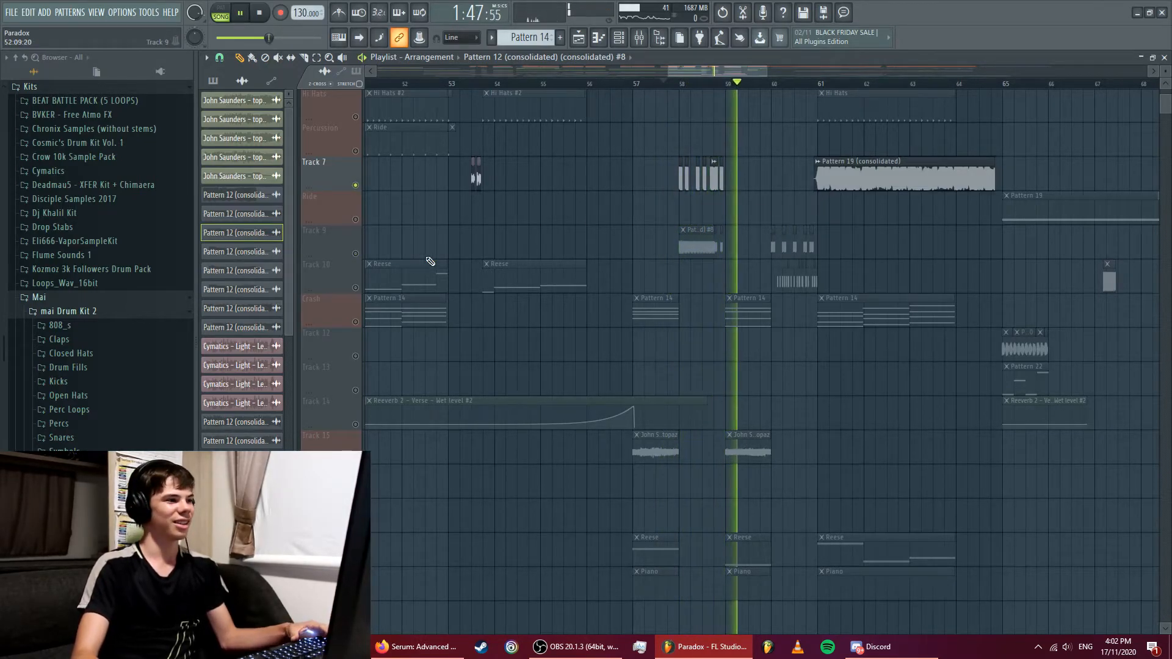
click(355, 287)
click(356, 254)
key(space)
- Solo Track 9 together with Track 10 and play their chopped clips up to bar 61
right_click(355, 254)
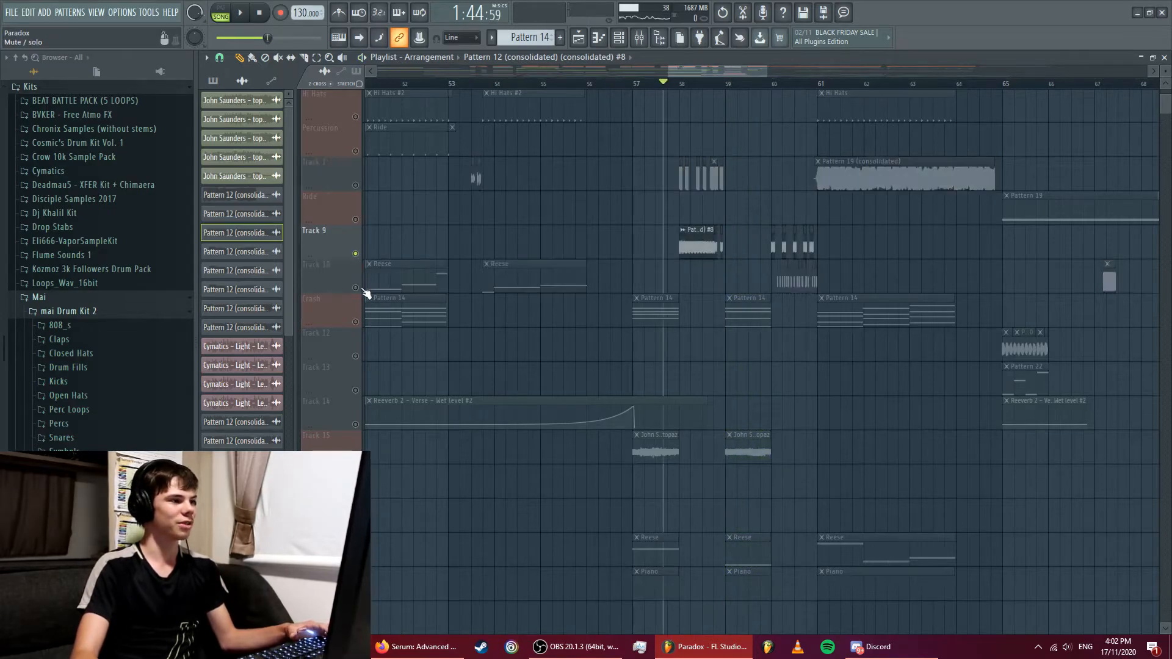
click(356, 287)
key(space)
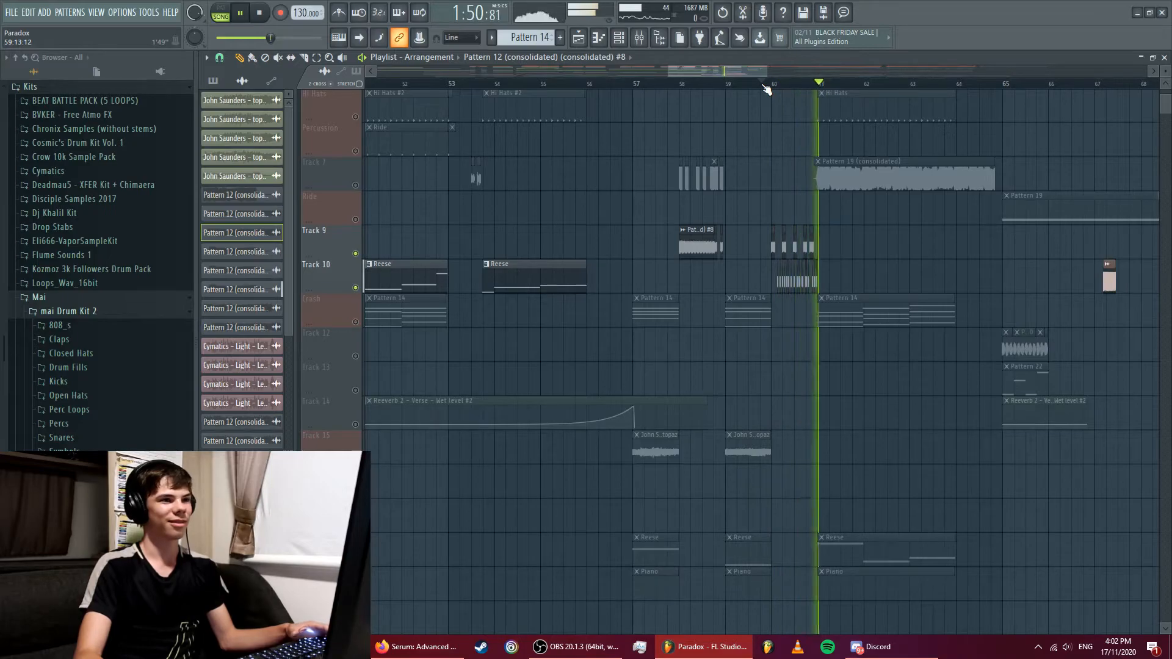
key(space)
- Unsolo all tracks and play the full arrangement from just before bar 21
right_click(356, 185)
right_click(356, 186)
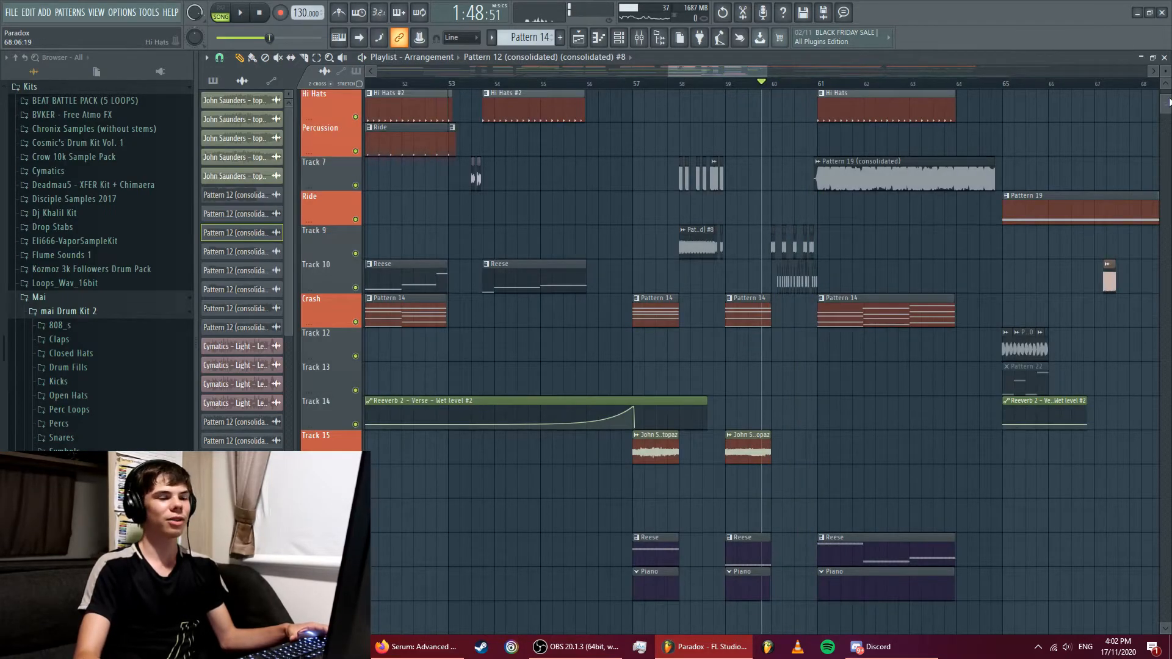
drag(1169, 99, 1169, 94)
drag(748, 72, 539, 72)
click(627, 83)
key(space)
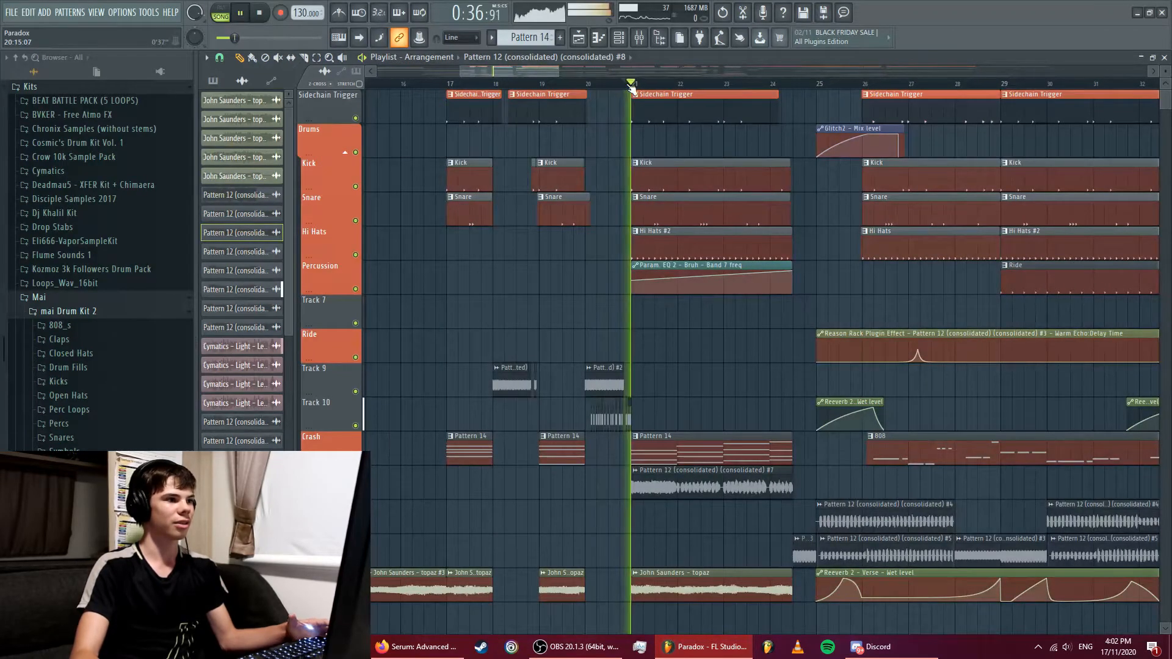
key(space)
- Return to the later section and play the full arrangement from just before bar 61
drag(556, 72, 778, 69)
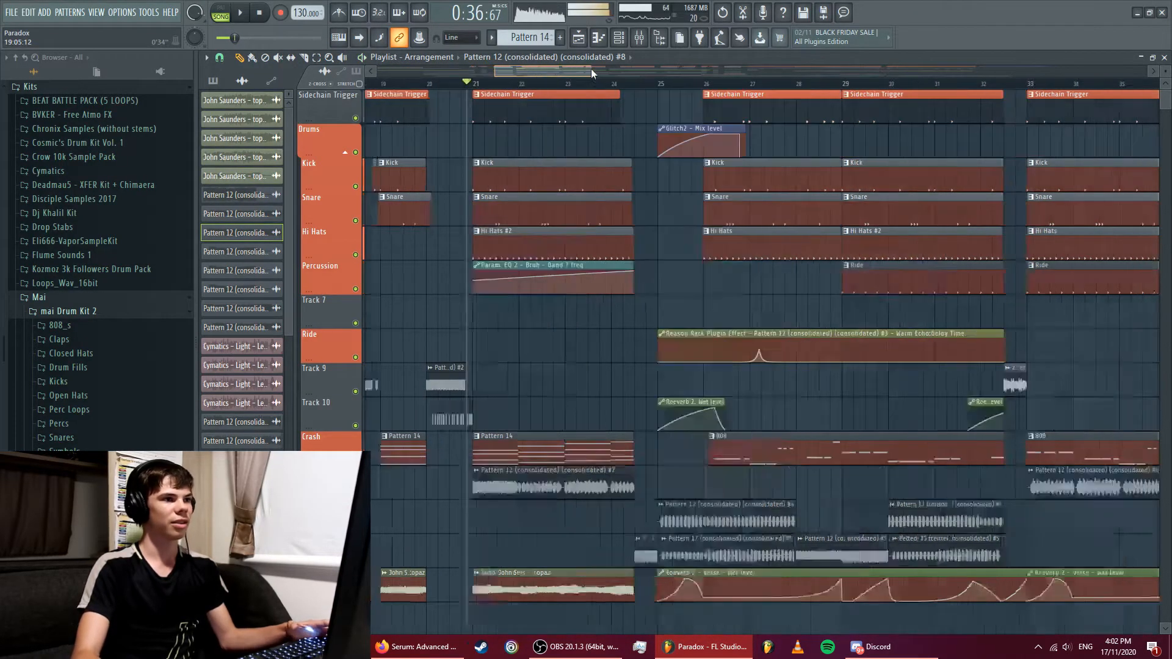
click(701, 83)
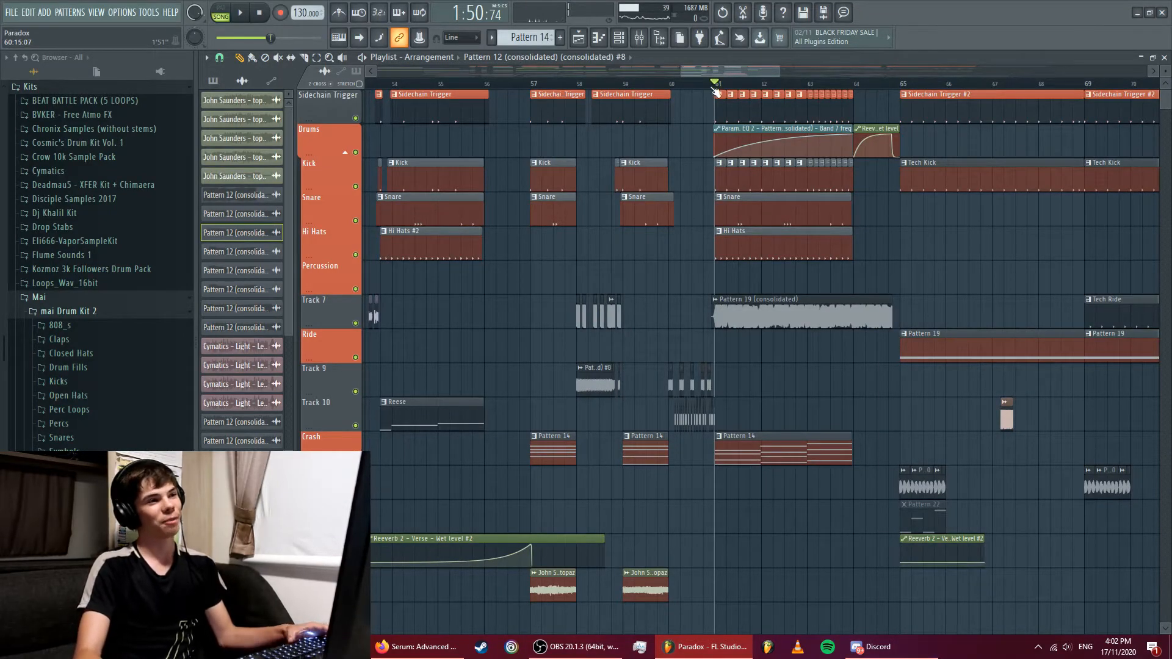
key(space)
key(space)
key(space)
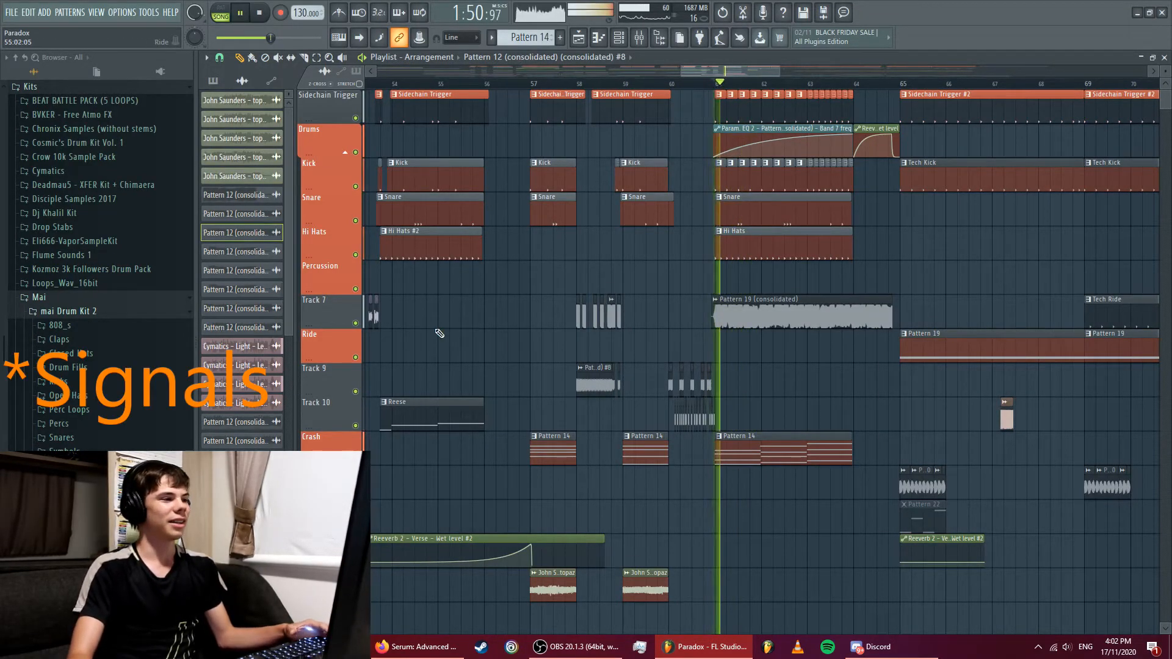
key(space)
- Solo Track 7, add the Drums automation track and play the Pattern 19 (consolidated) clip from just before bar 61
right_click(355, 323)
key(space)
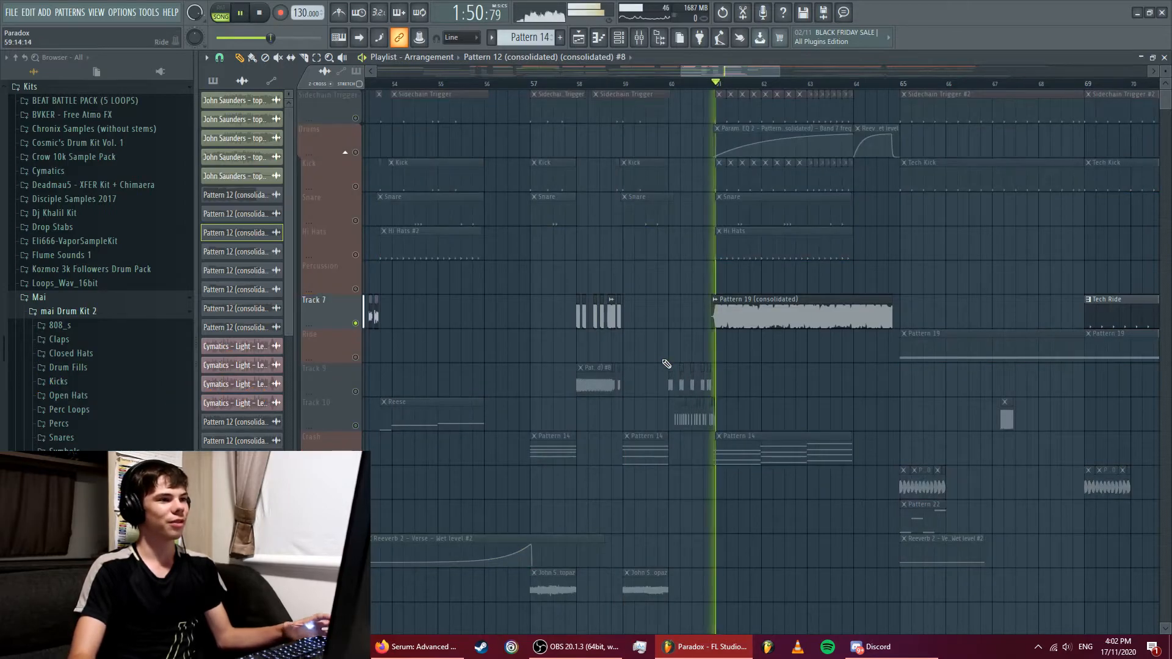
click(356, 152)
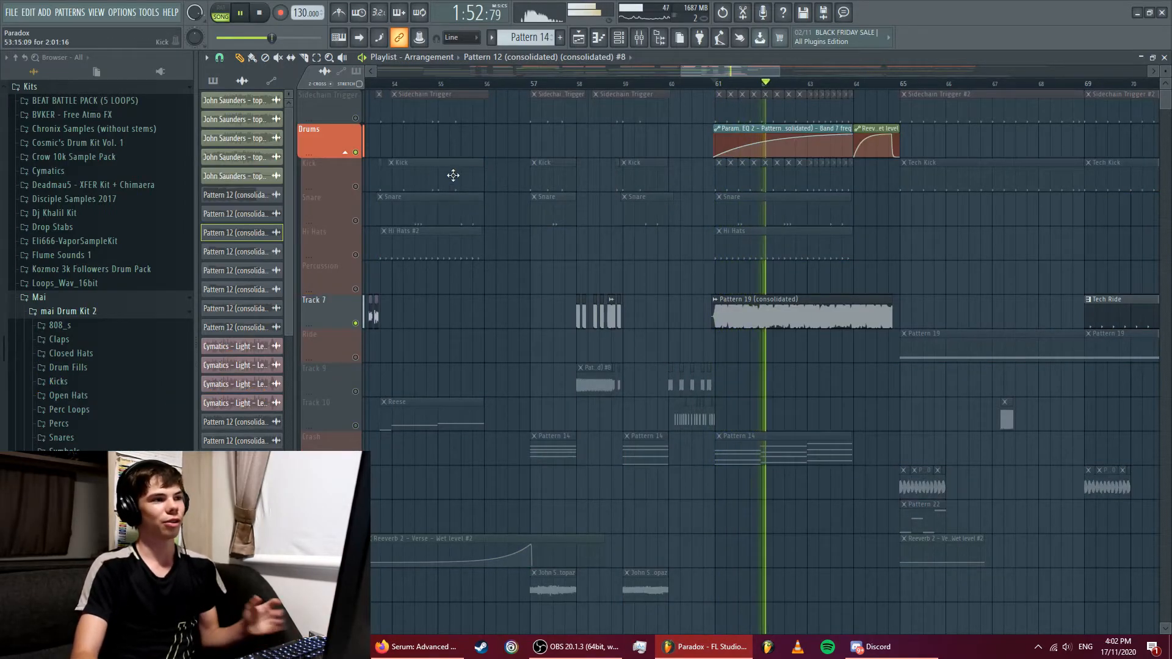
key(space)
- Restore all tracks and replay the build-up at bar 61 with every layer
right_click(356, 153)
right_click(356, 152)
key(space)
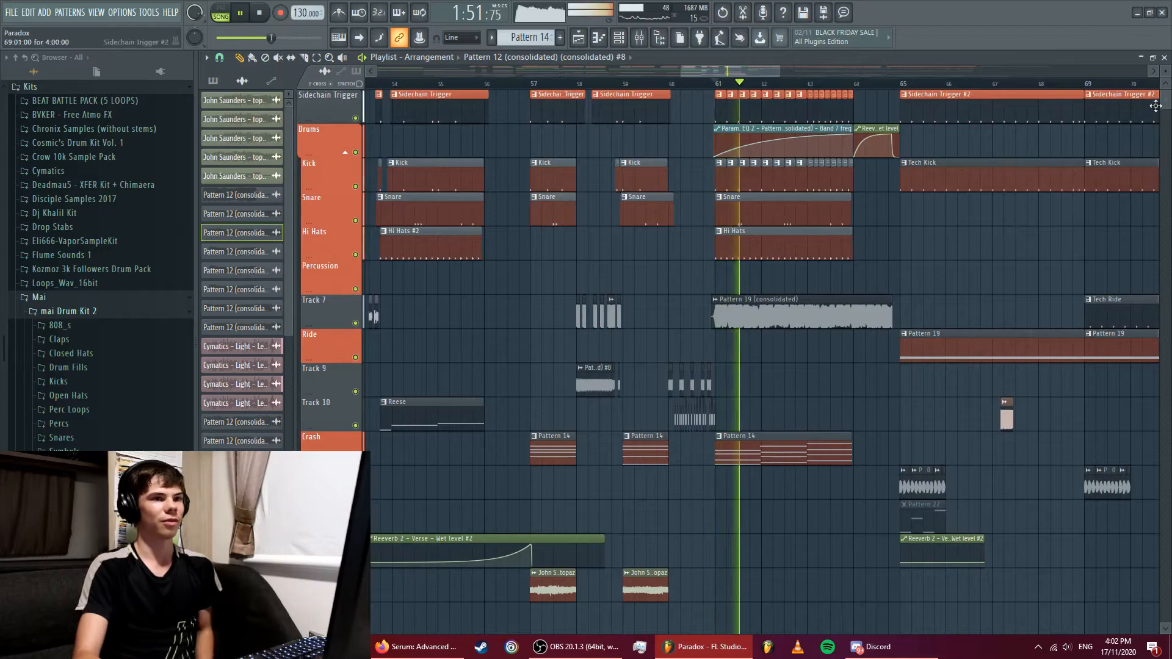
drag(1164, 106, 1165, 127)
key(space)
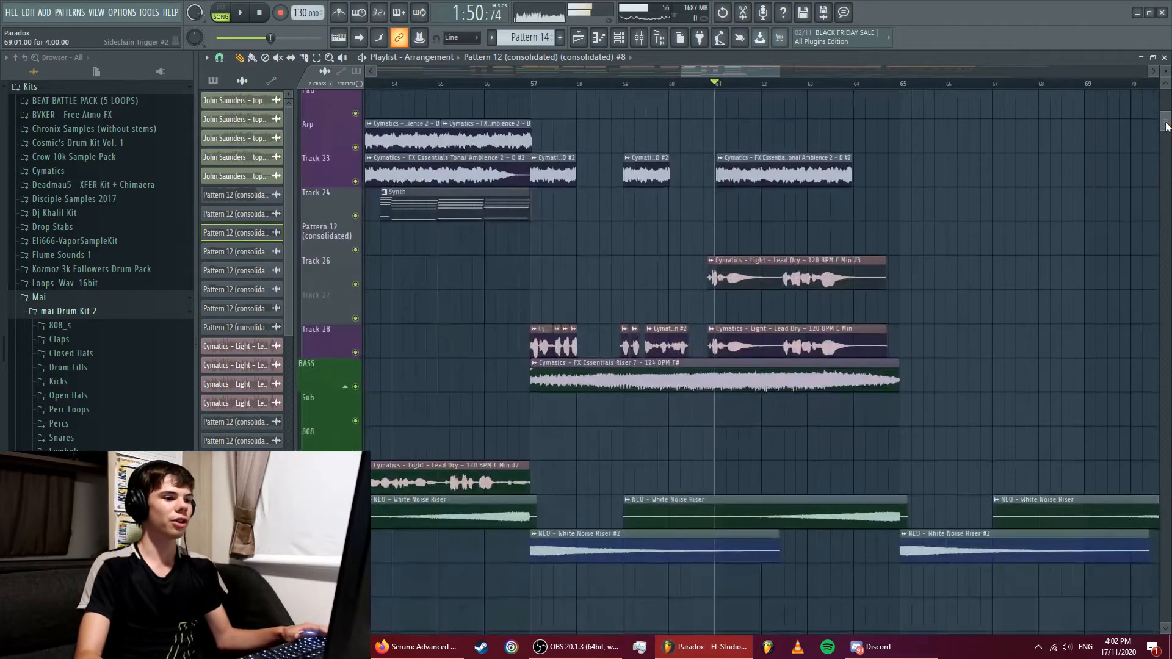
- Solo Tracks 28 and 26 and inspect the time stretching and pitch settings of Track 26's Cymatics - Light - Lead Dry clip
right_click(355, 351)
click(355, 283)
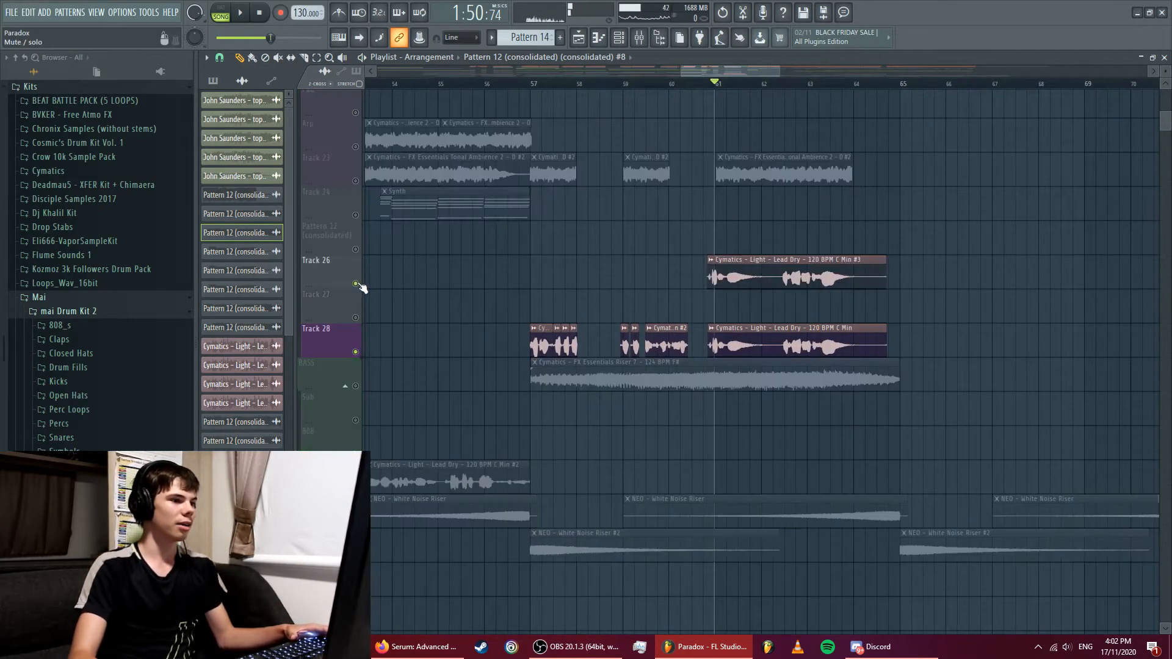
double_click(782, 281)
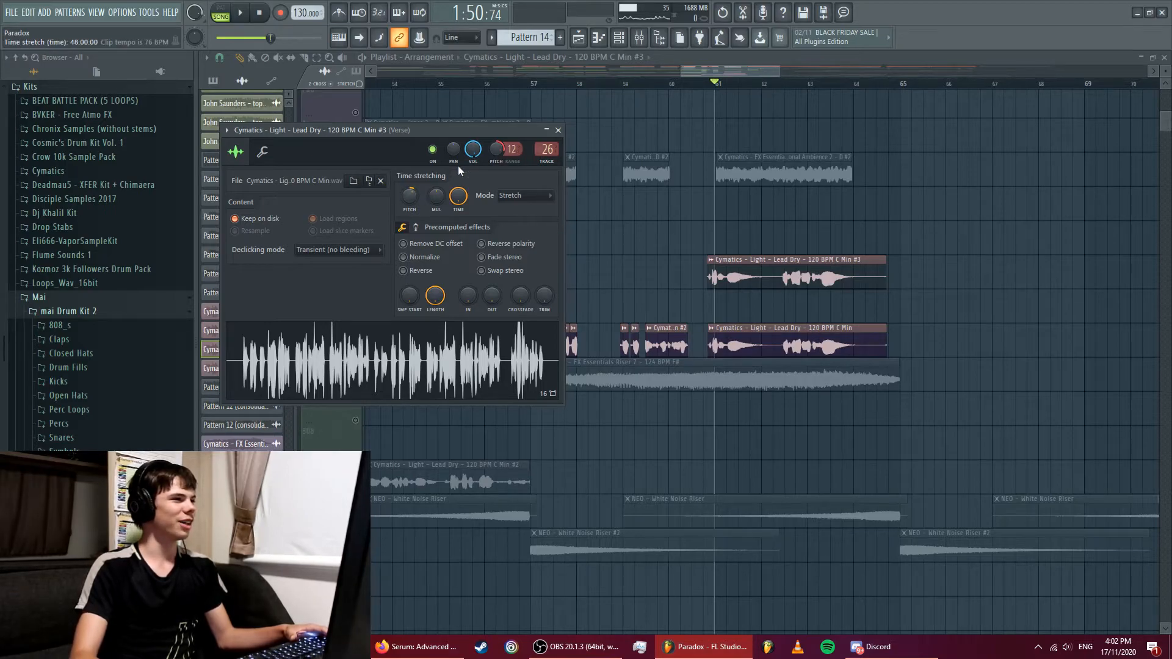
click(558, 130)
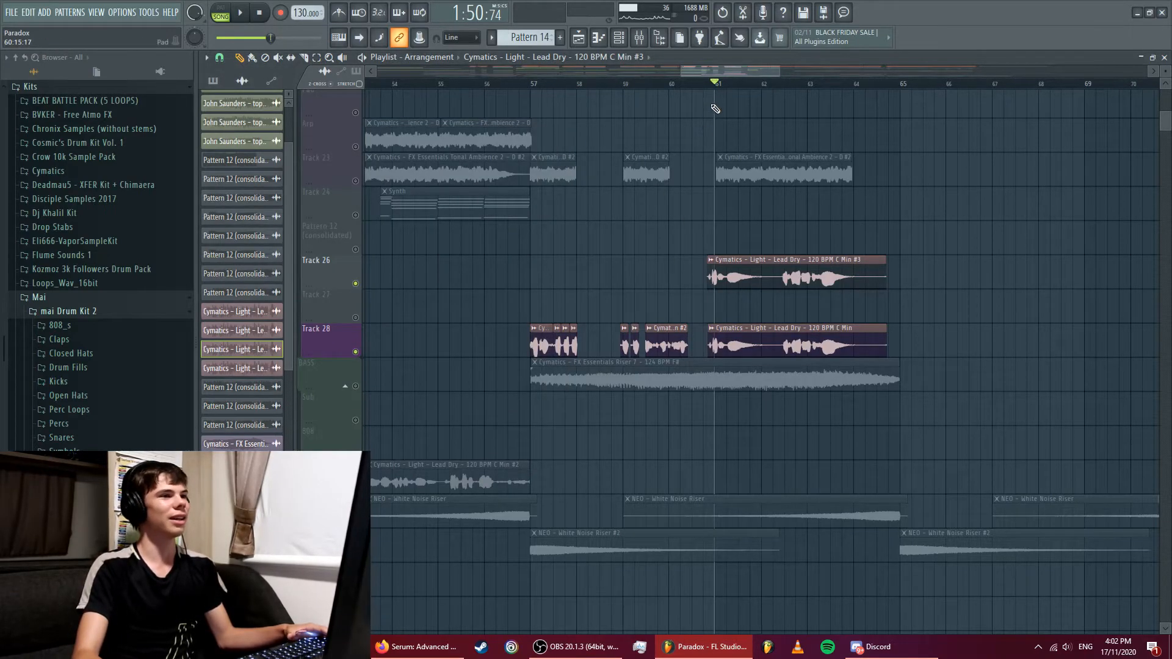
- Unsolo the vocal tracks and play the full arrangement from the second half of bar 60 past bar 65
click(704, 87)
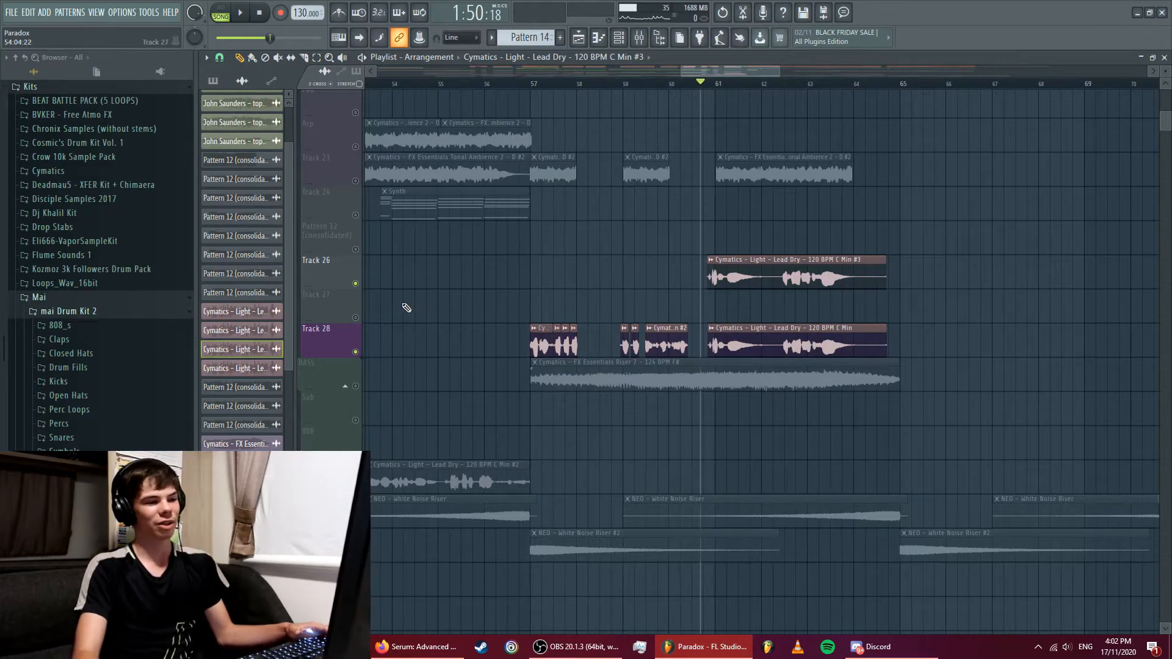
ctrl+click(355, 351)
key(space)
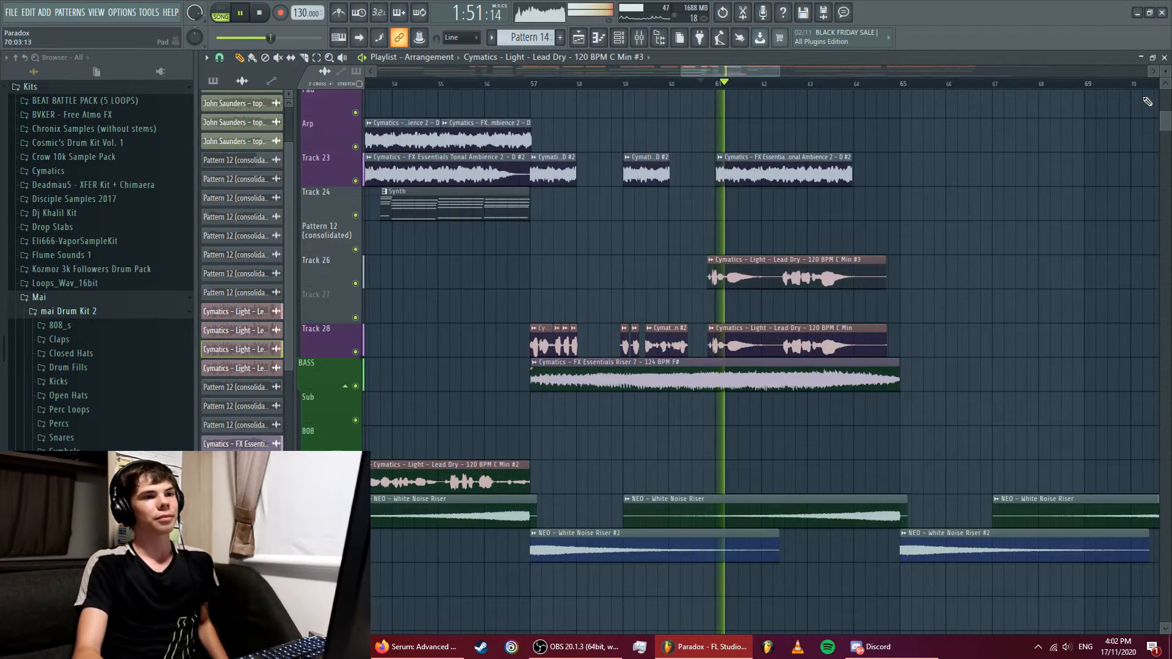
drag(1166, 122, 1166, 96)
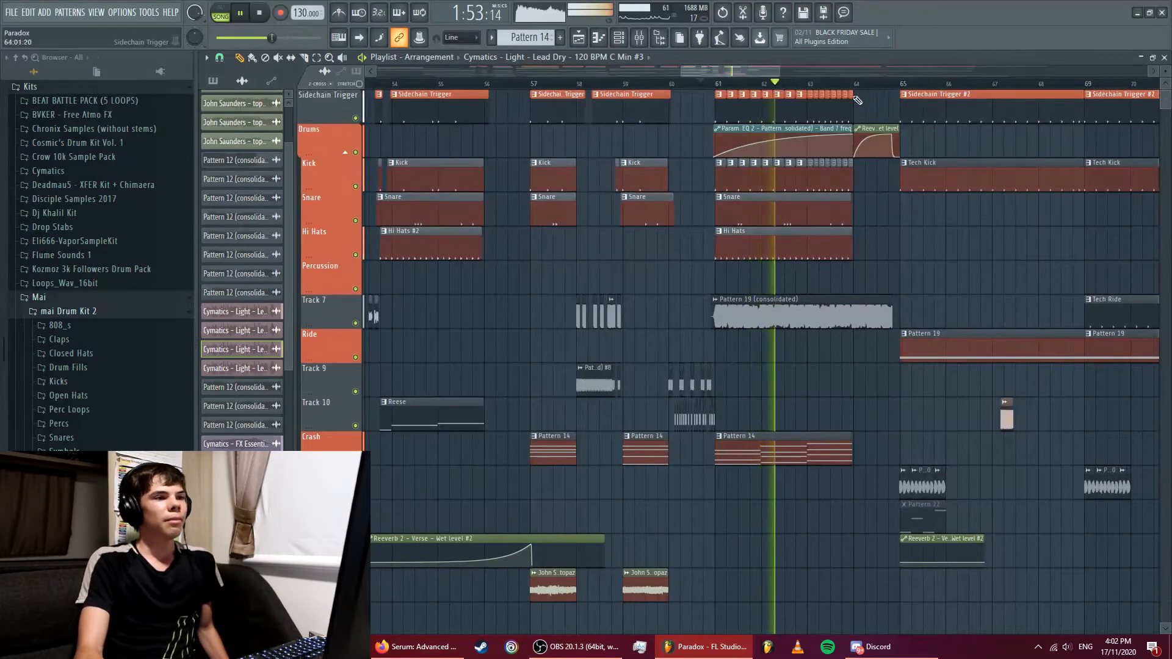
drag(718, 68, 729, 67)
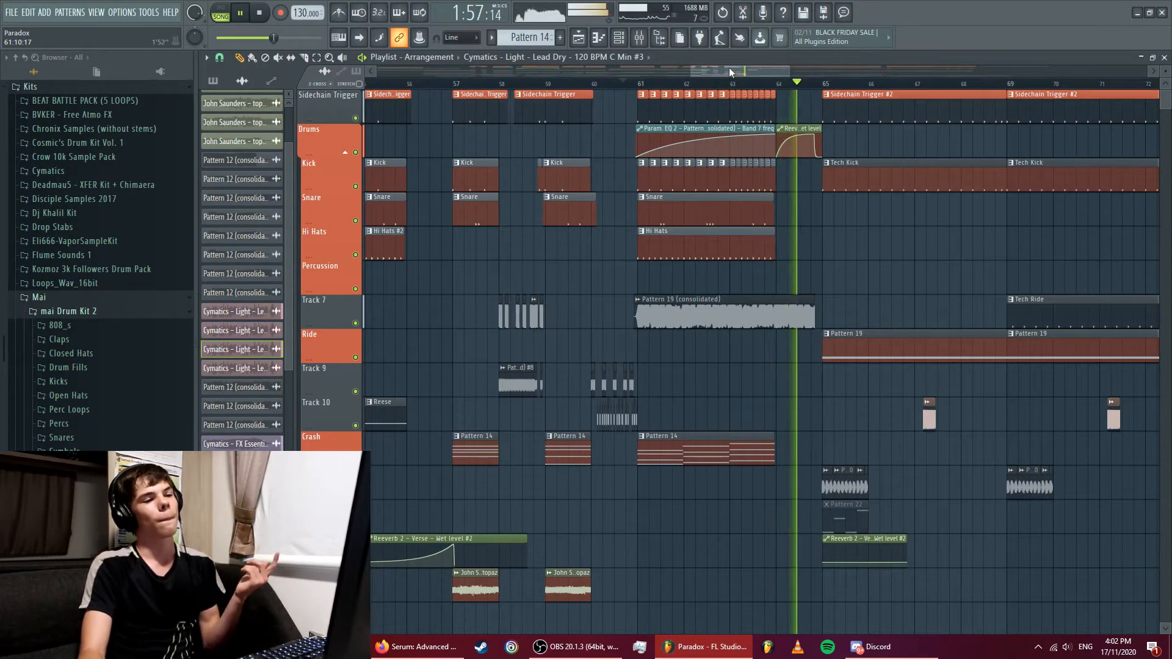
drag(789, 70, 941, 71)
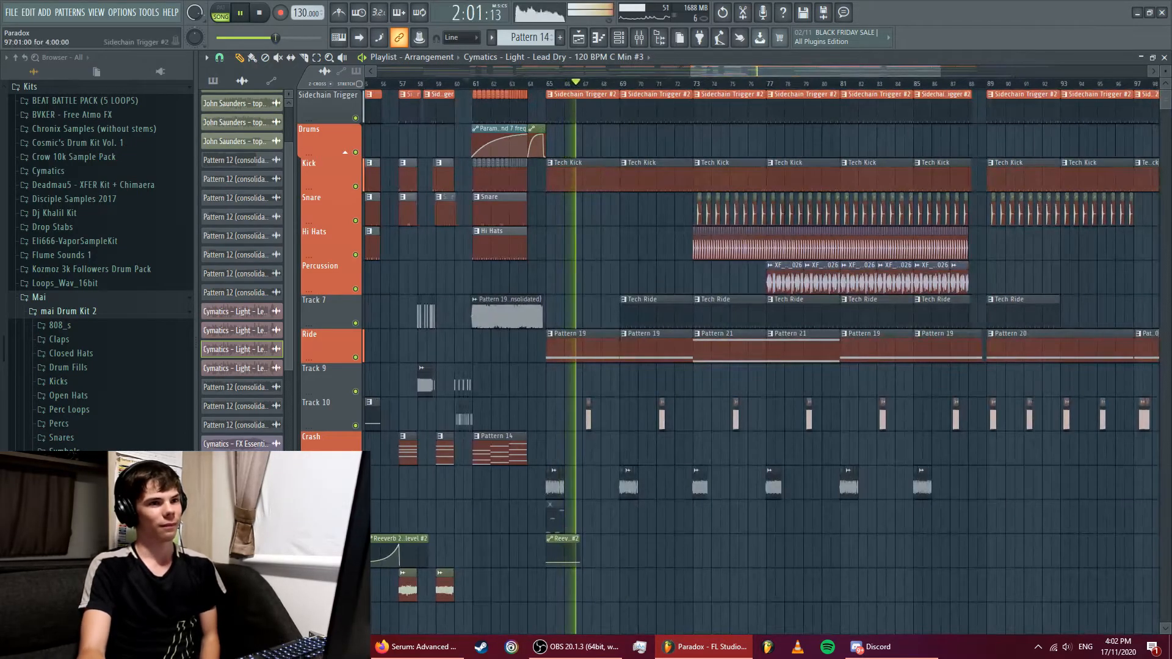
mouse_move(1167, 101)
mouse_down()
mouse_move(1169, 131)
mouse_move(1169, 104)
mouse_up()
key(space)
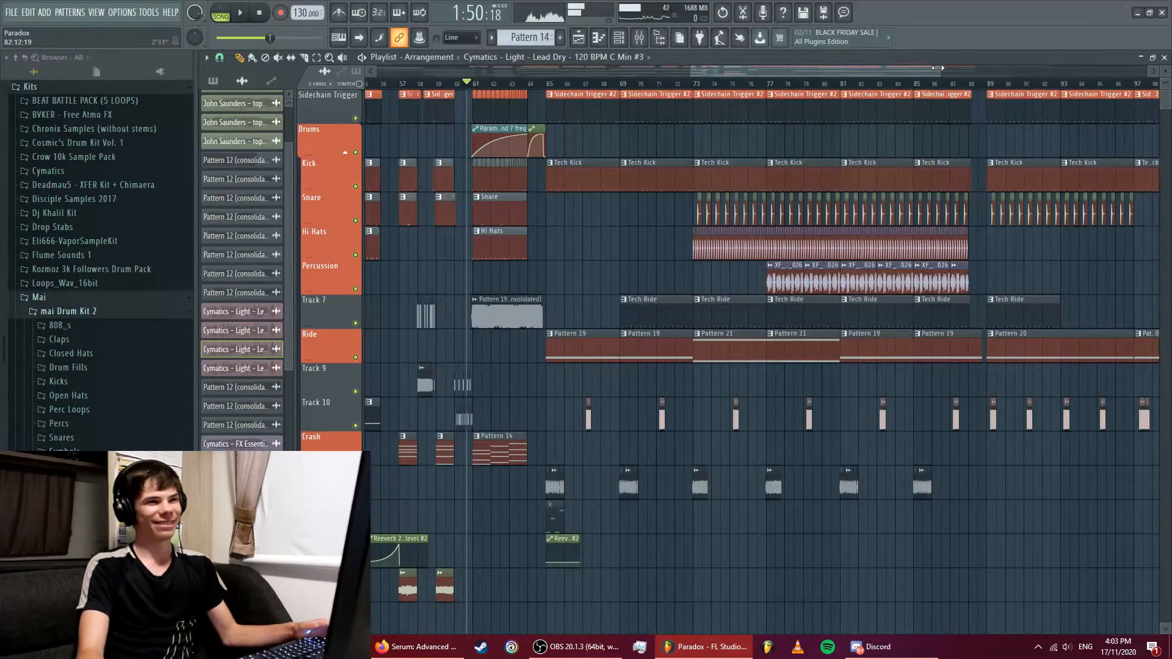
- Solo the Ride track and play its Pattern 19 clip from just before bar 65
drag(938, 72, 774, 72)
click(671, 84)
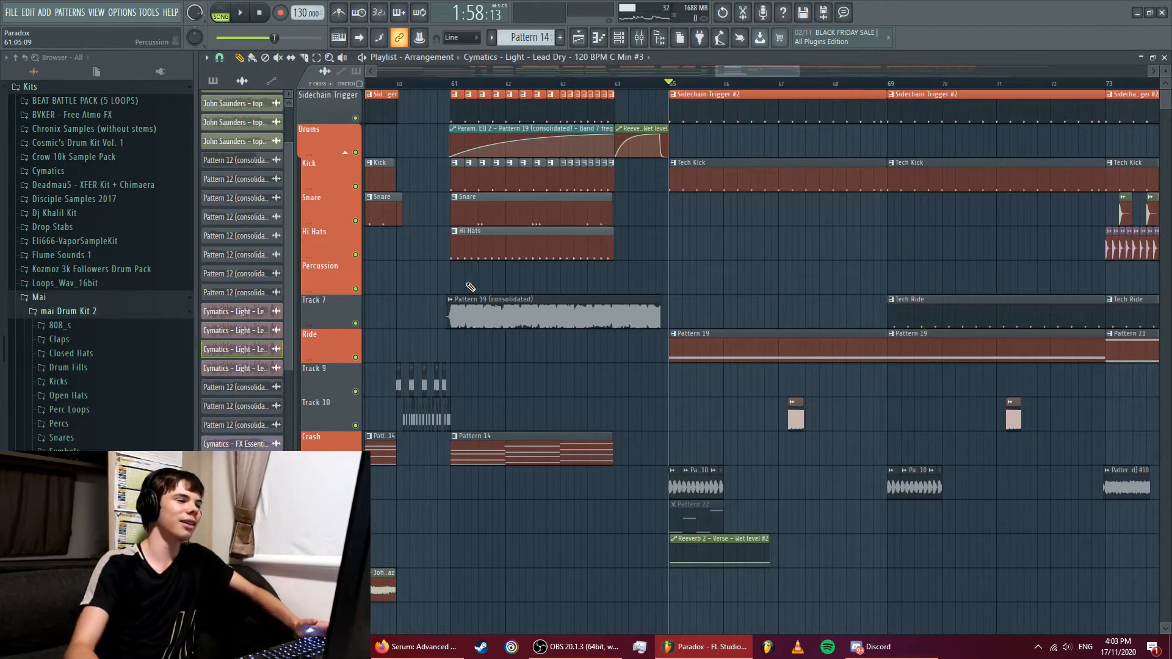
right_click(358, 359)
key(space)
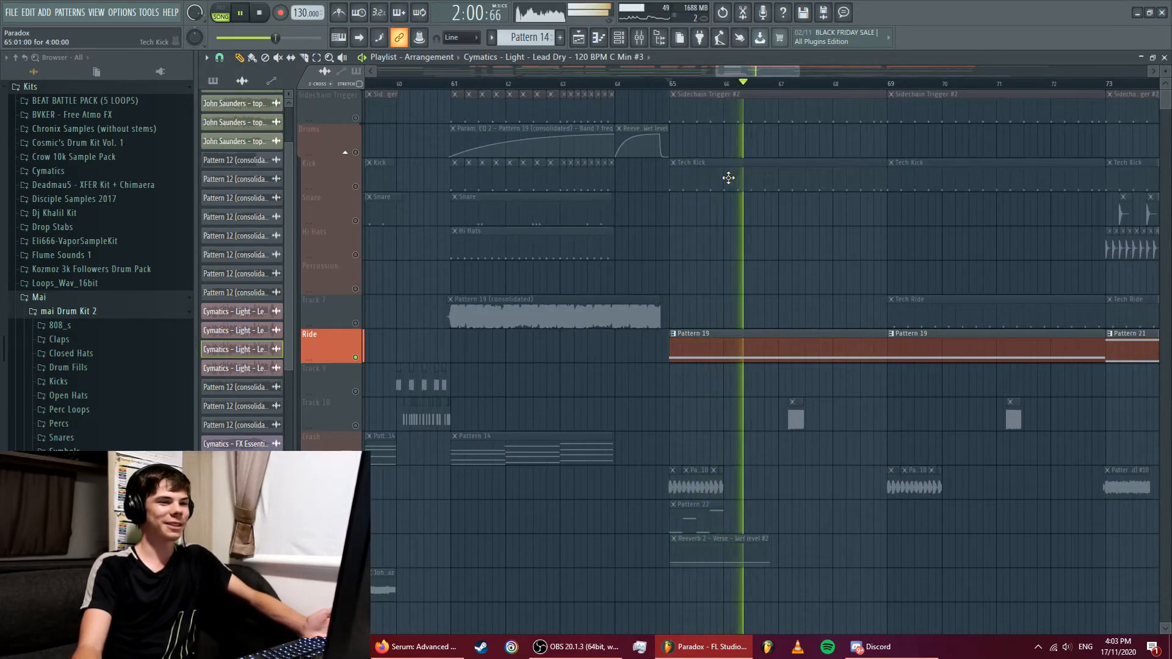
key(space)
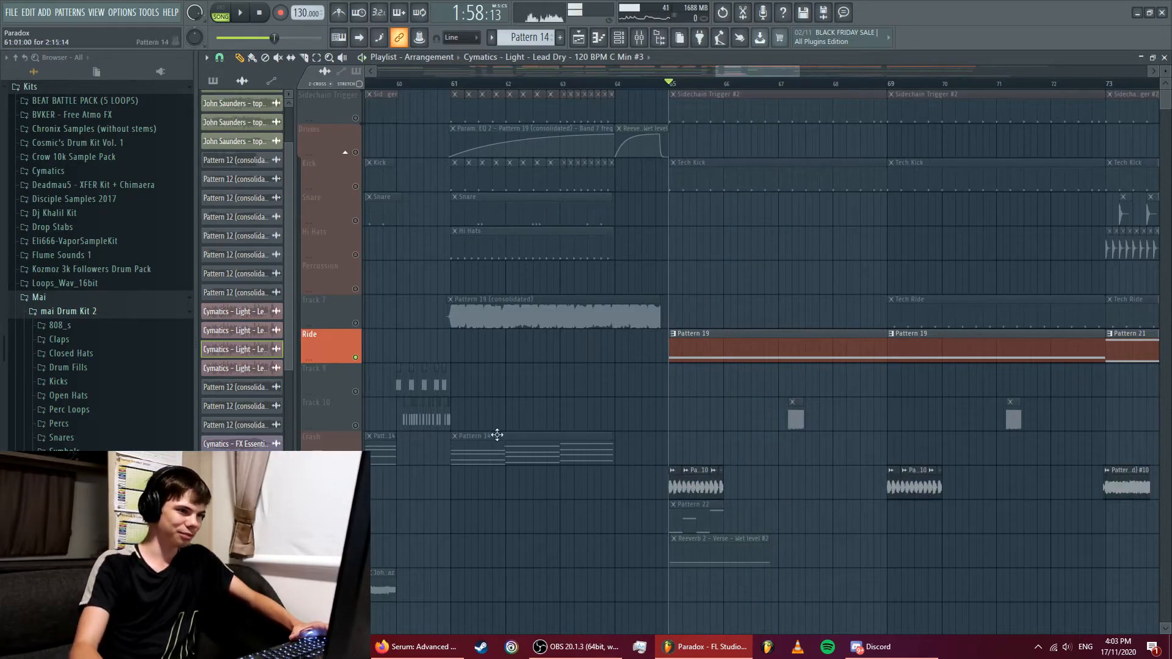
key(space)
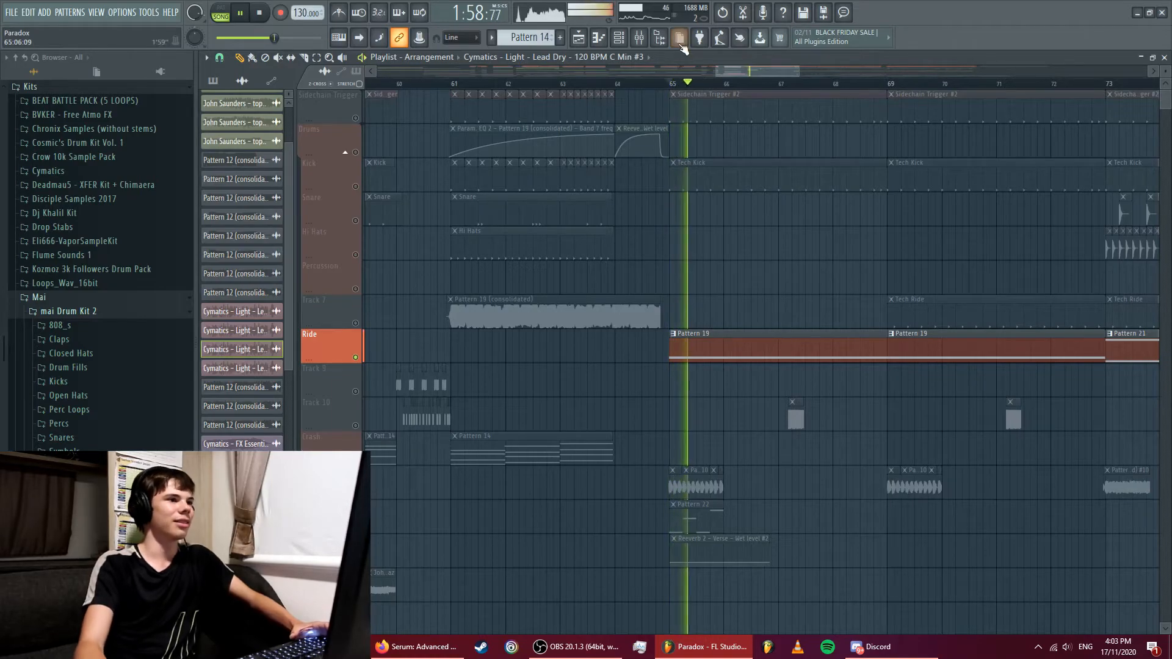
key(space)
- Open the Tech Synth notes of Pattern 19 in the piano roll
click(723, 340)
click(598, 39)
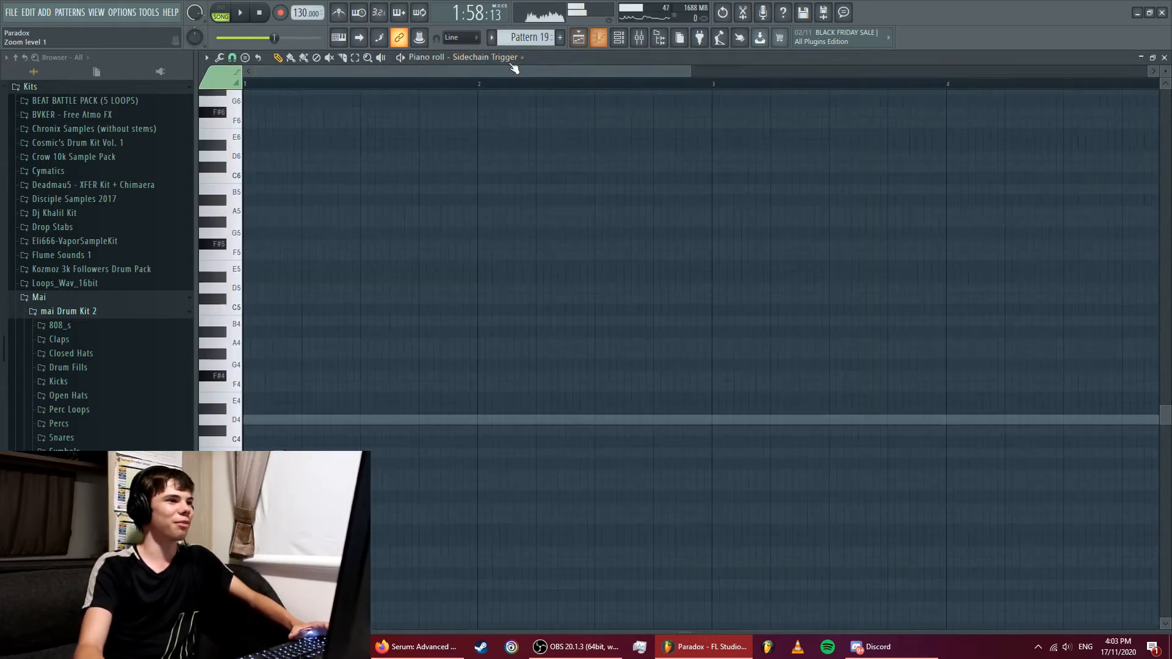
click(514, 59)
click(367, 284)
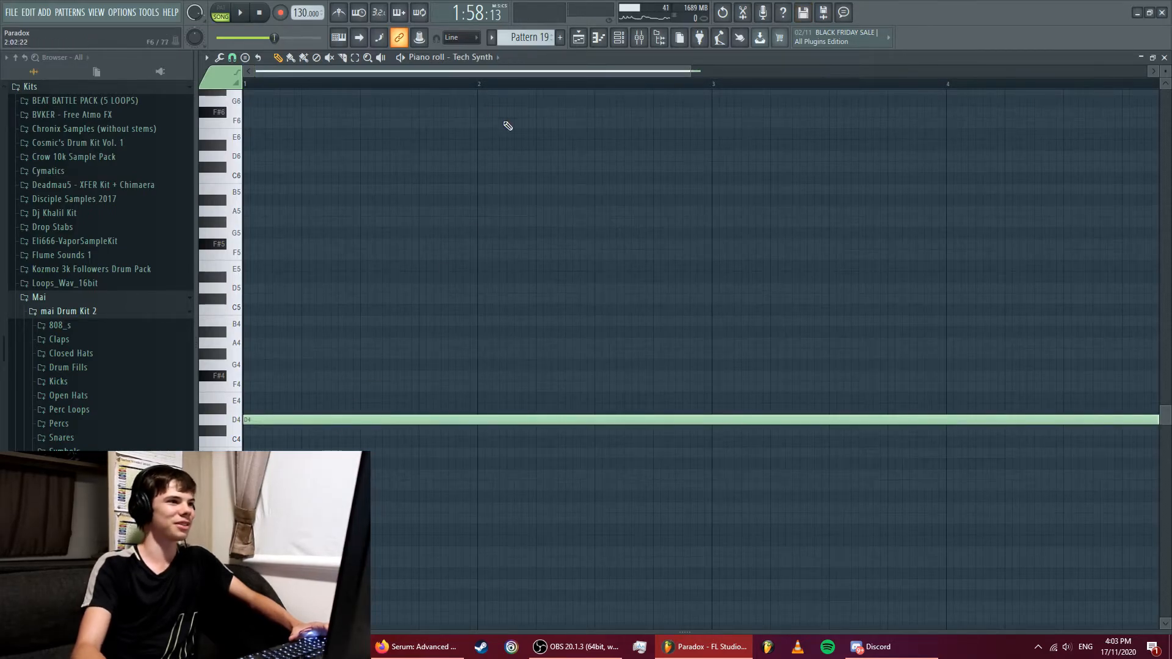
- Open the Tech Synth's Serum patch and compare it with OSC B switched off and back on
right_click(470, 62)
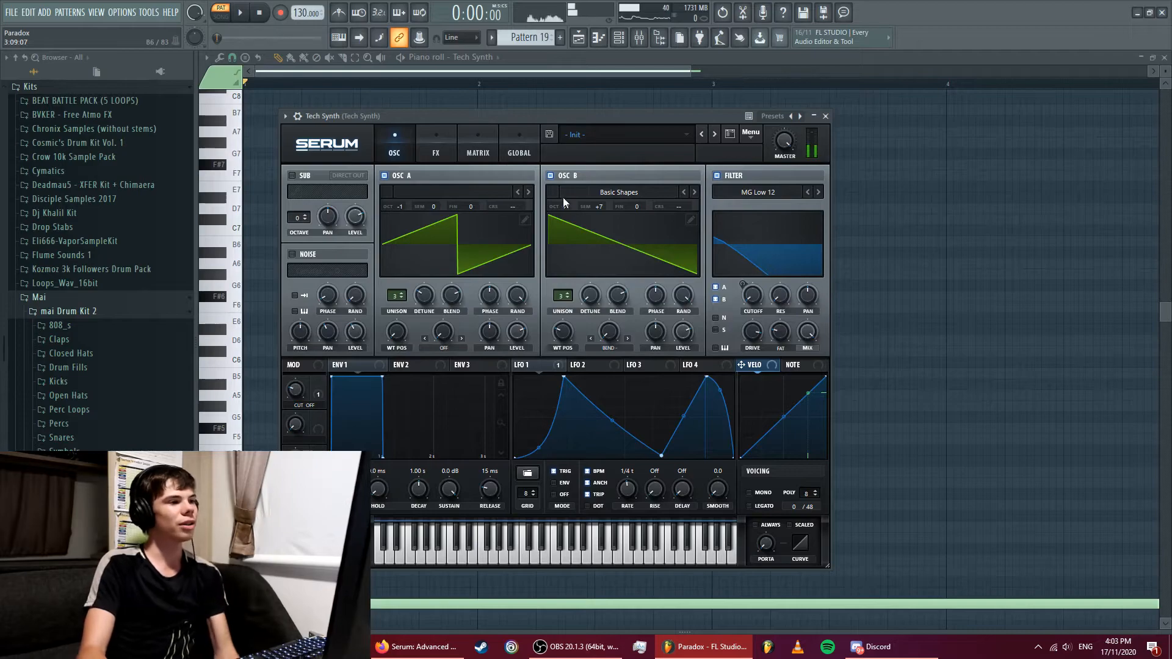
click(550, 176)
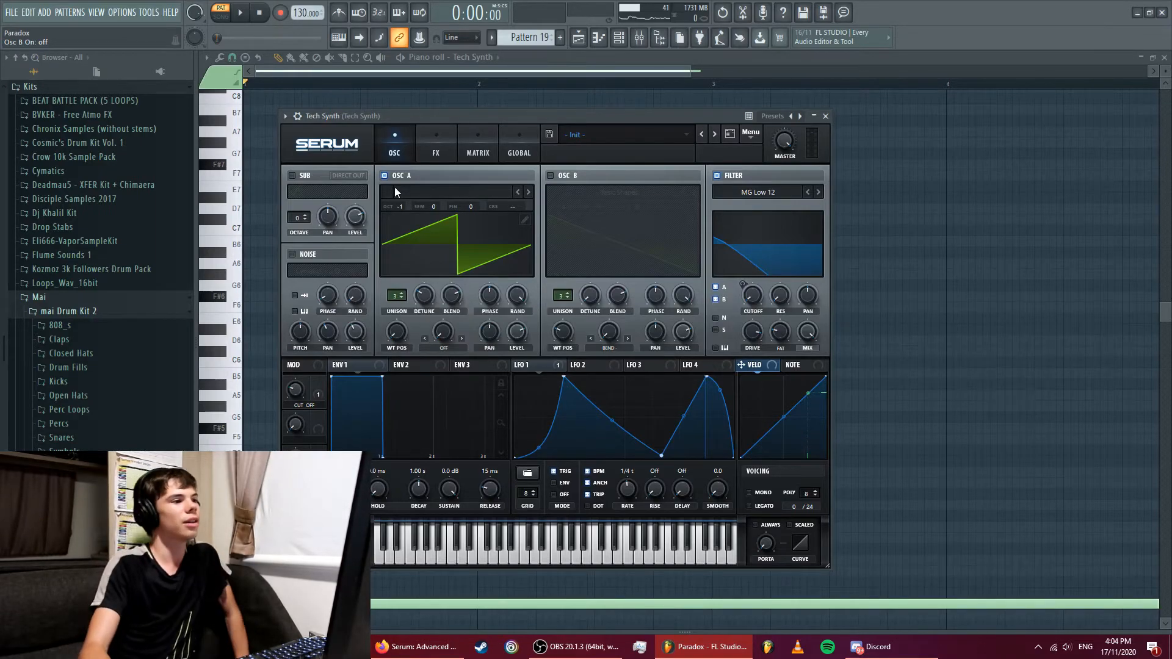
click(550, 176)
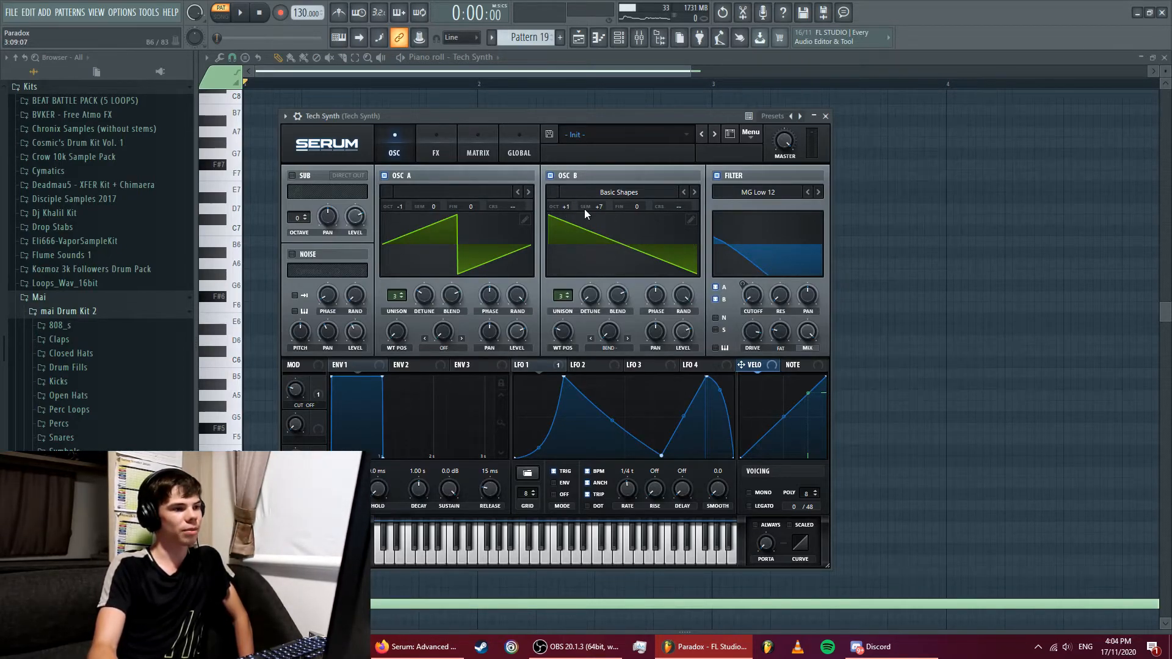
- Examine the Tech Synth's Serum effects and compare the sound with the effects-chain filter switched off and back on
click(437, 153)
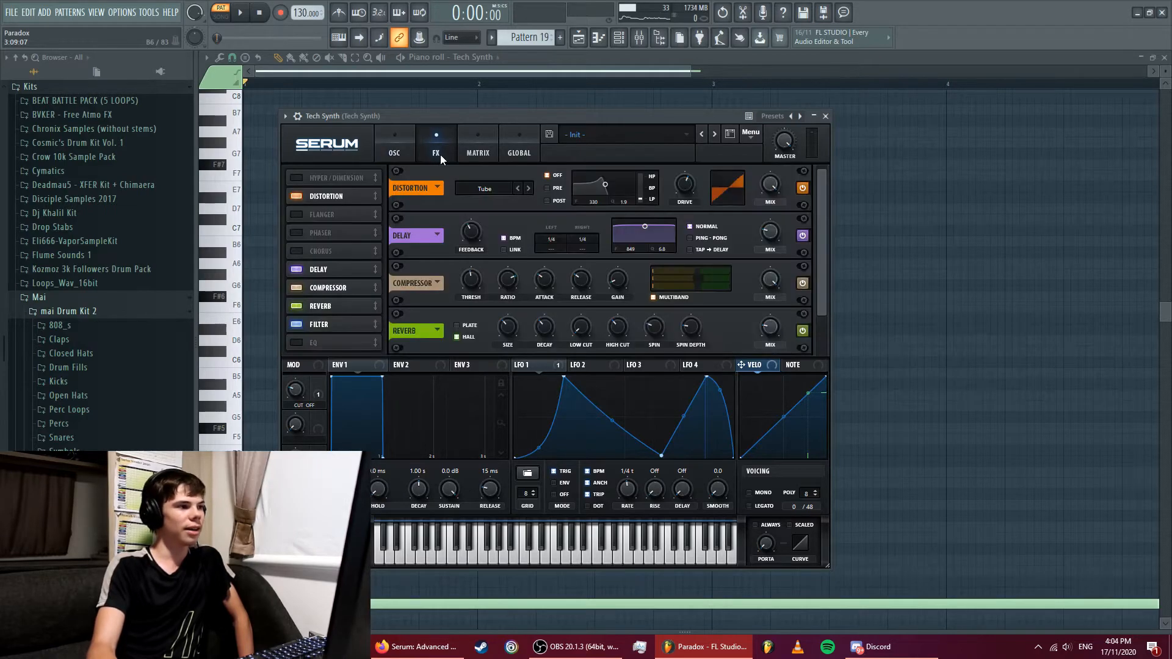
click(331, 272)
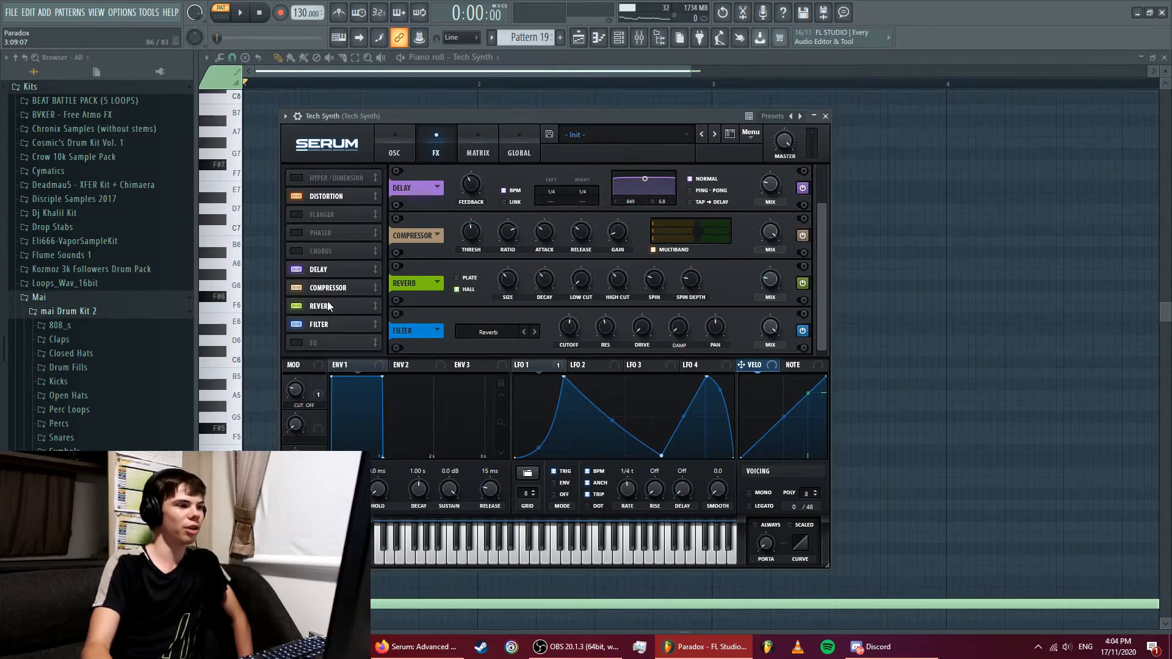
click(242, 13)
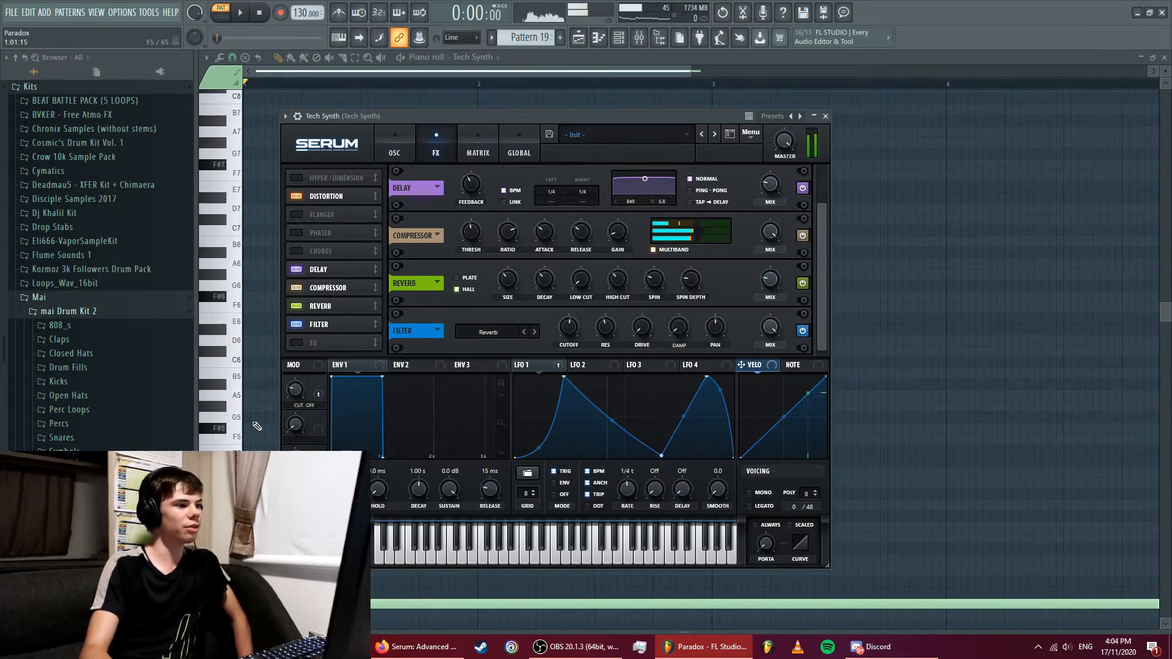
click(293, 327)
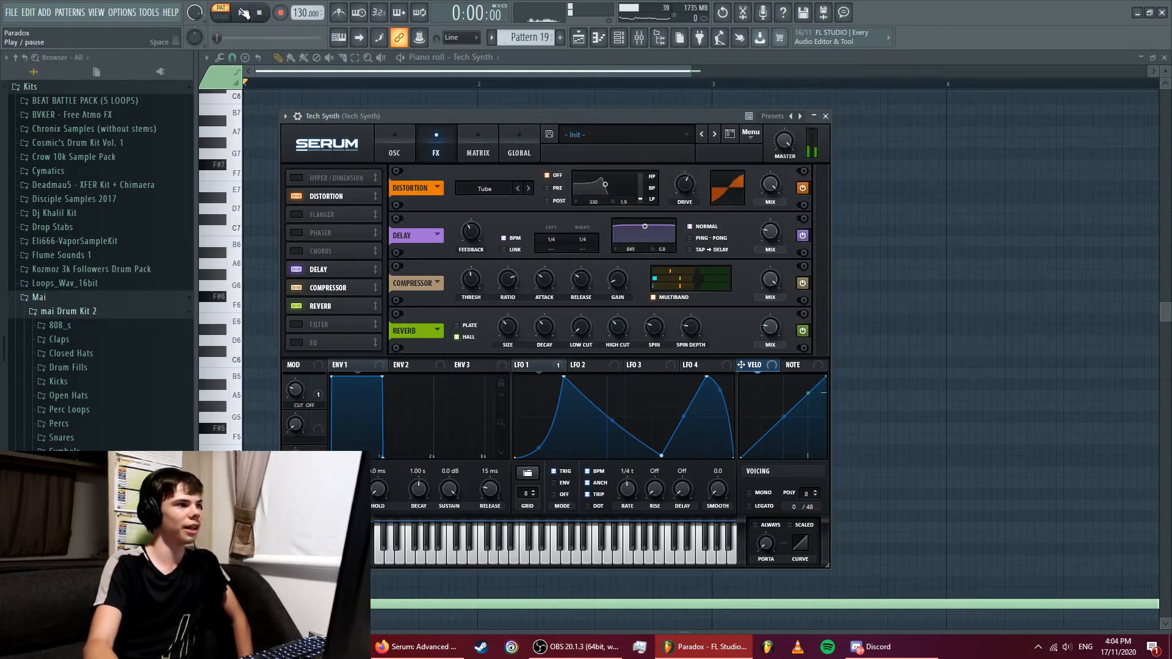
key(space)
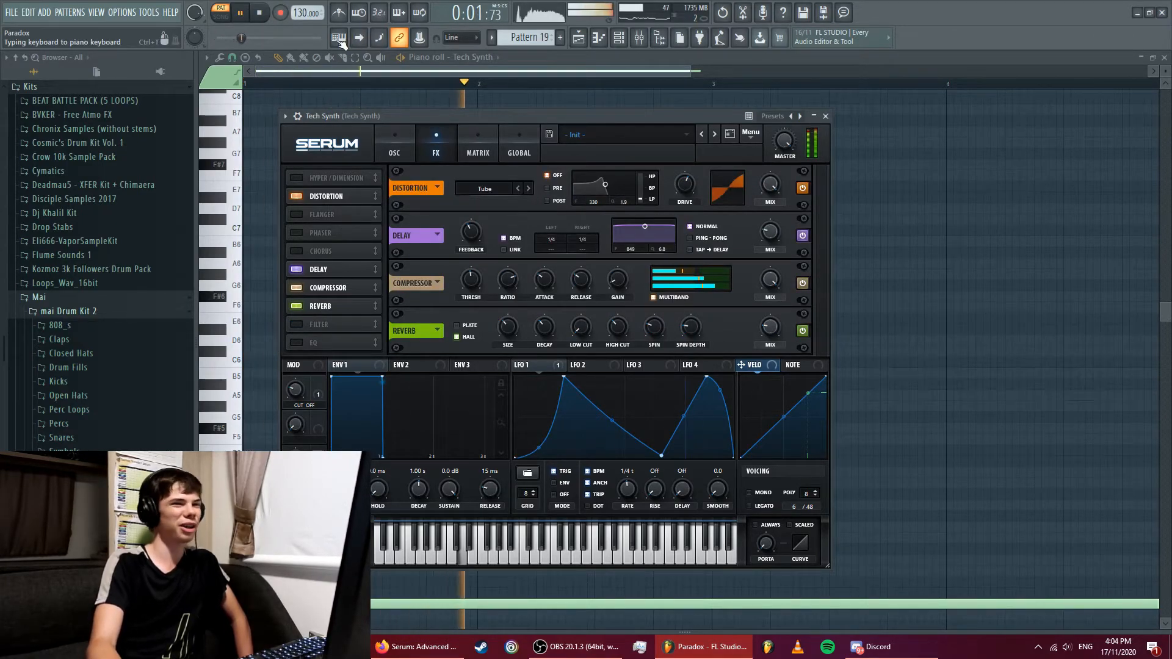
key(space)
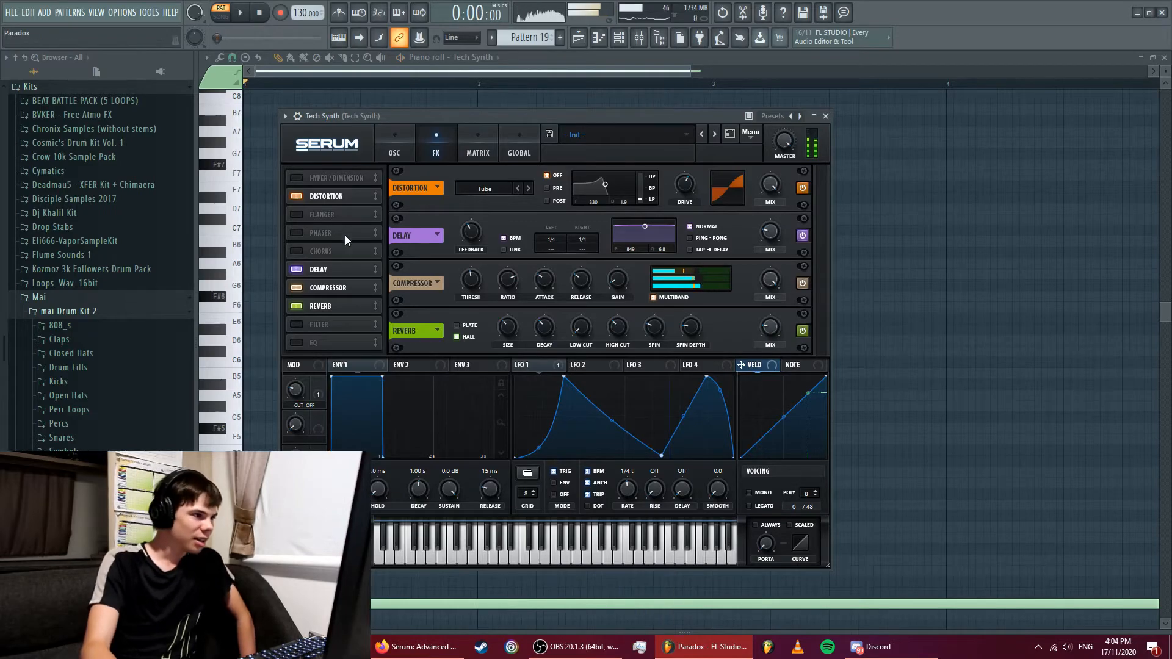
click(296, 324)
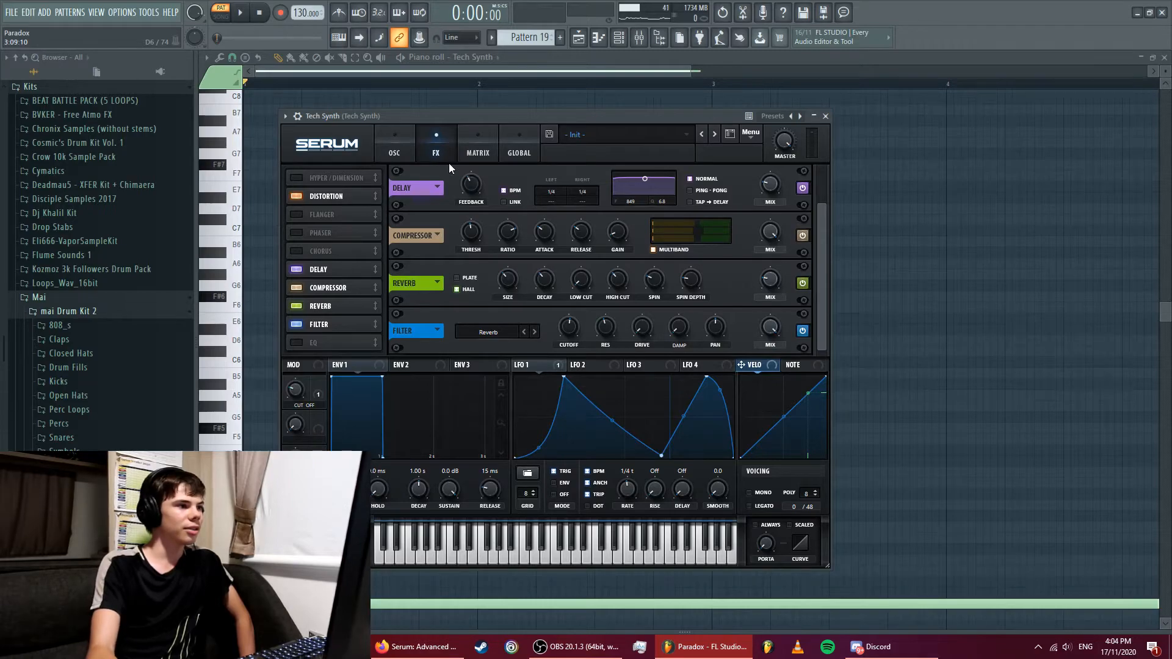
- Play Pattern 19 with Serum's oscillator page open and inspect how LFO 1 modulates the Tech Synth's filter cutoff
click(394, 145)
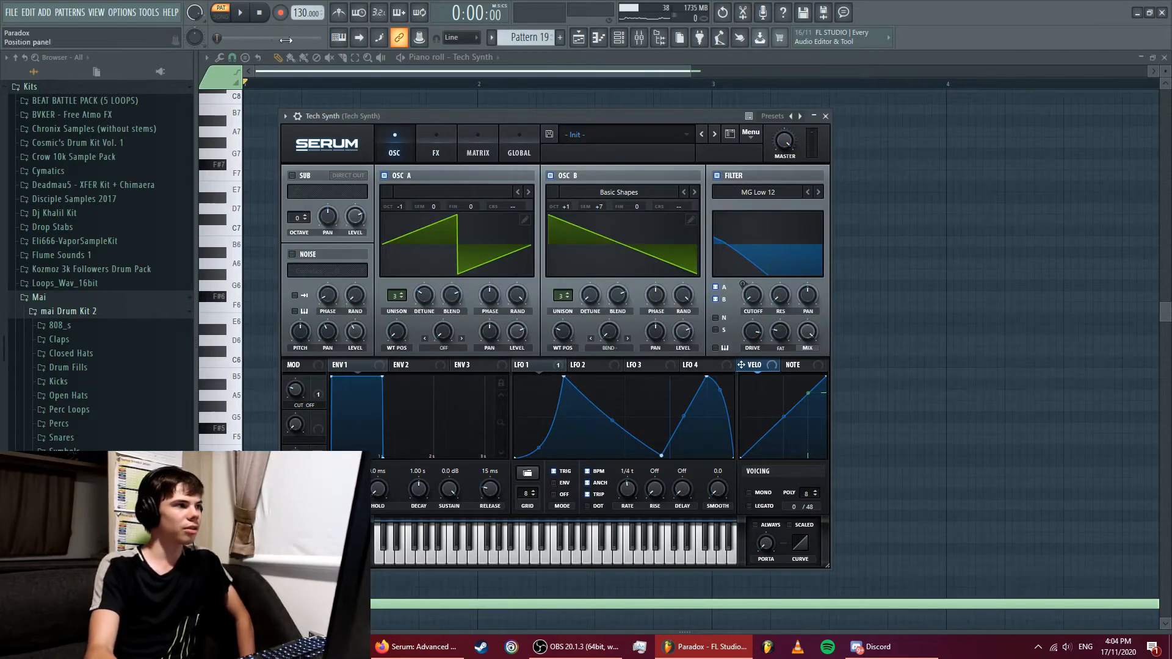
click(242, 13)
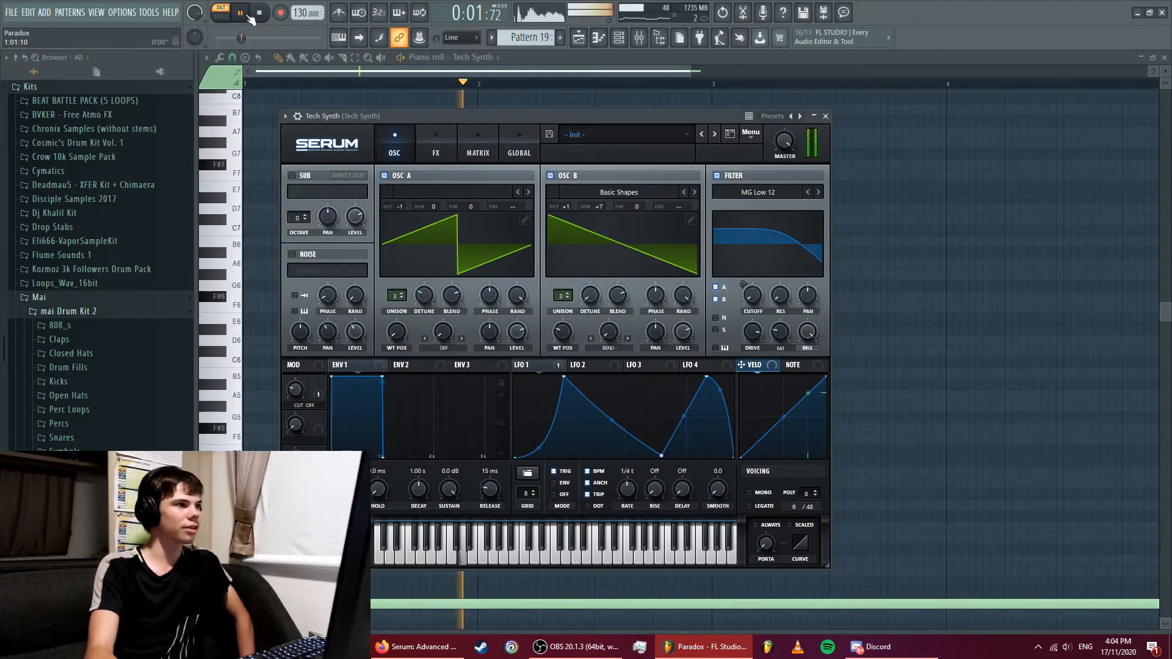
click(248, 16)
click(546, 366)
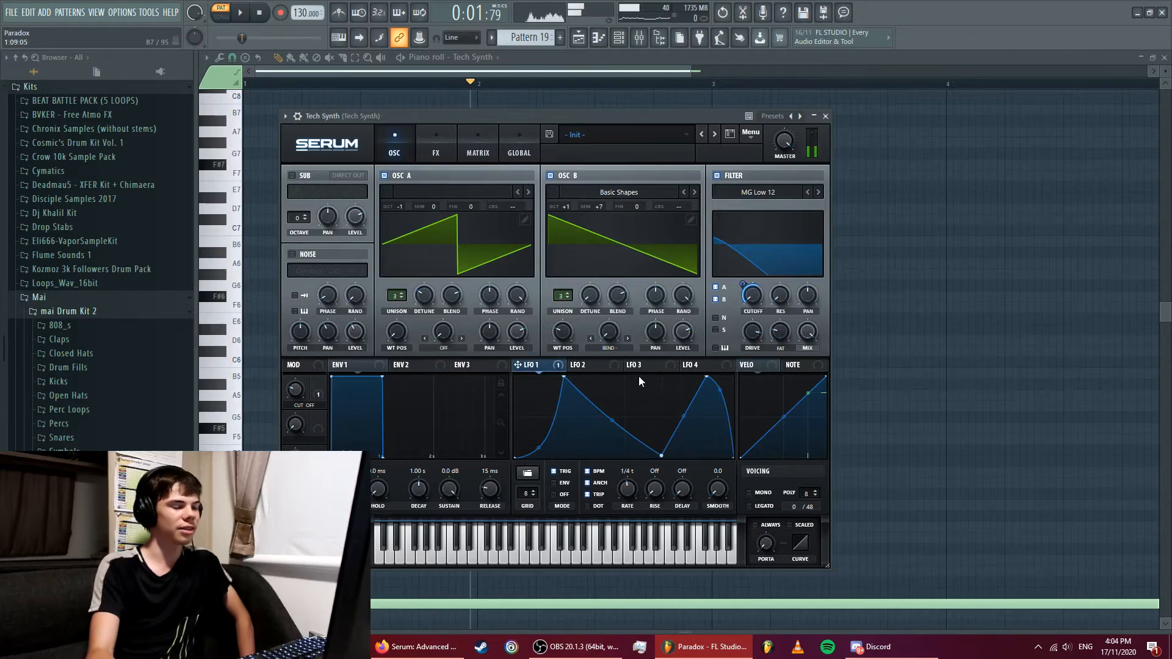
click(260, 12)
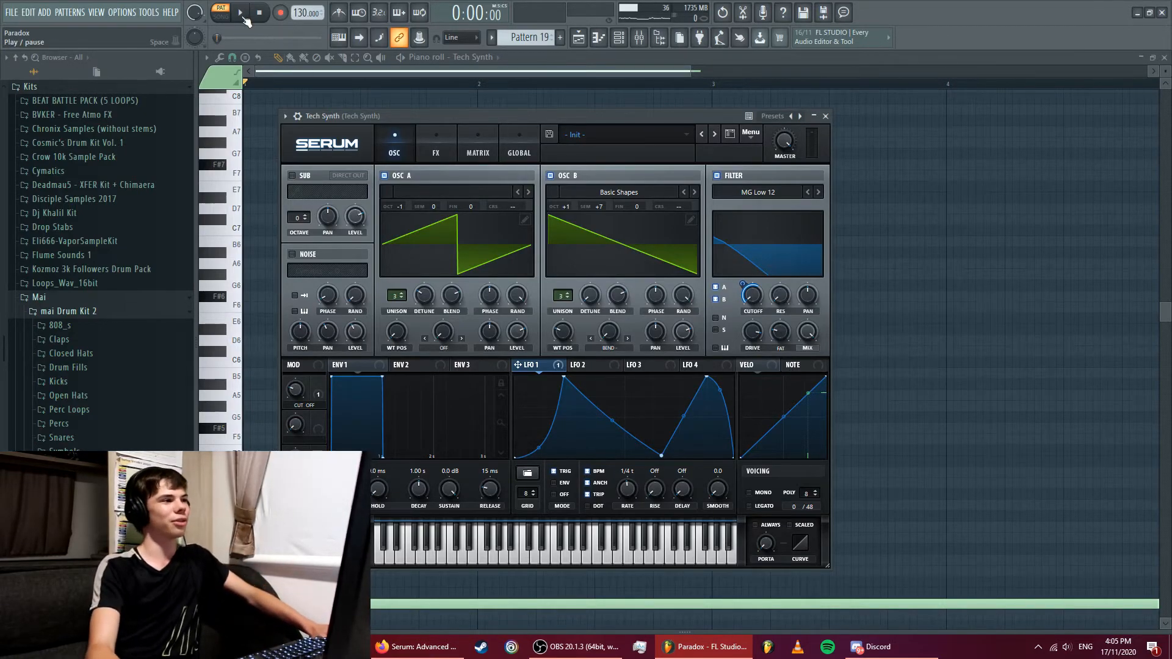
- Inspect the Tech Synth's Fruity parametric EQ 2 in the mixer and select the Sub track
click(469, 56)
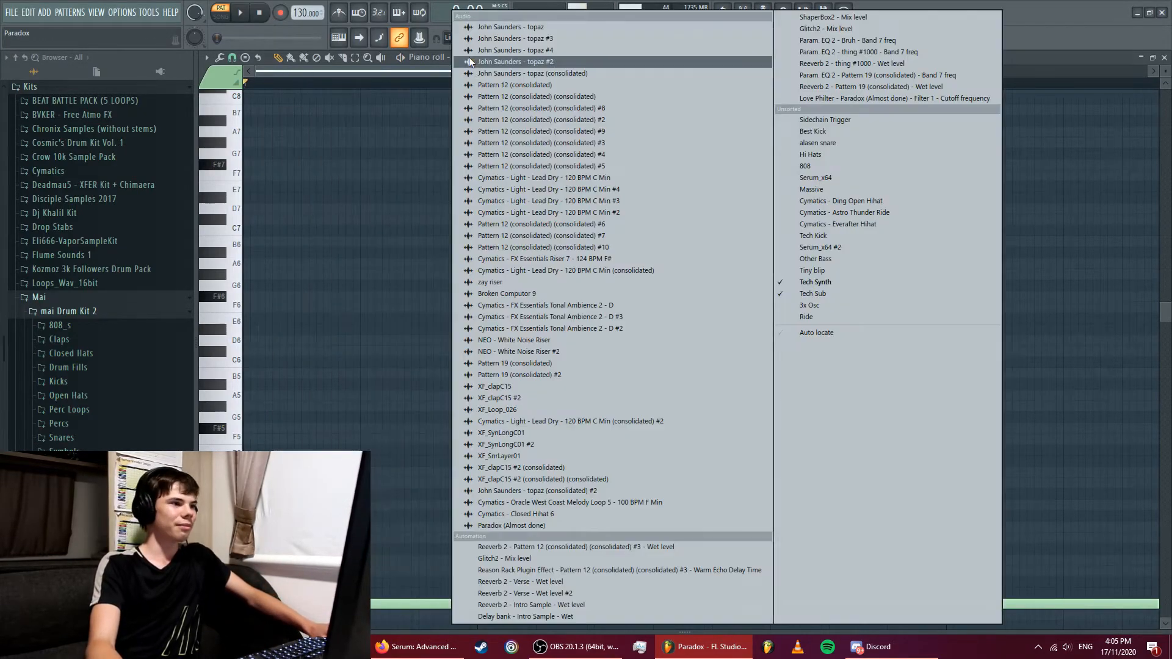
click(370, 74)
click(639, 37)
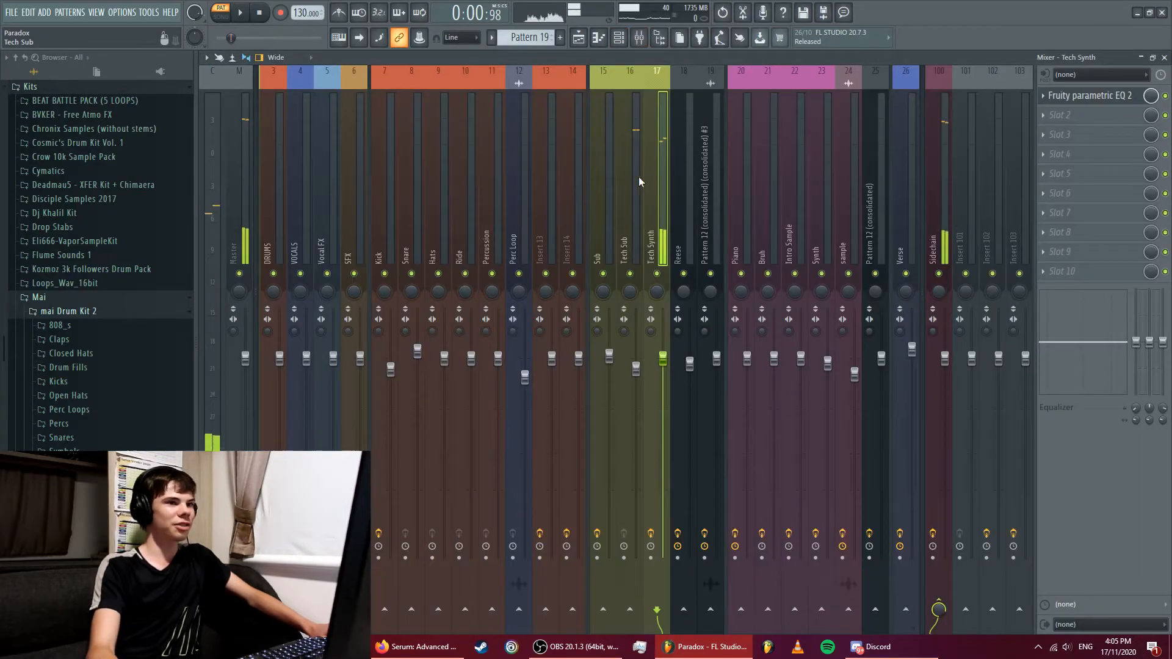
click(1081, 101)
key(F6)
click(613, 72)
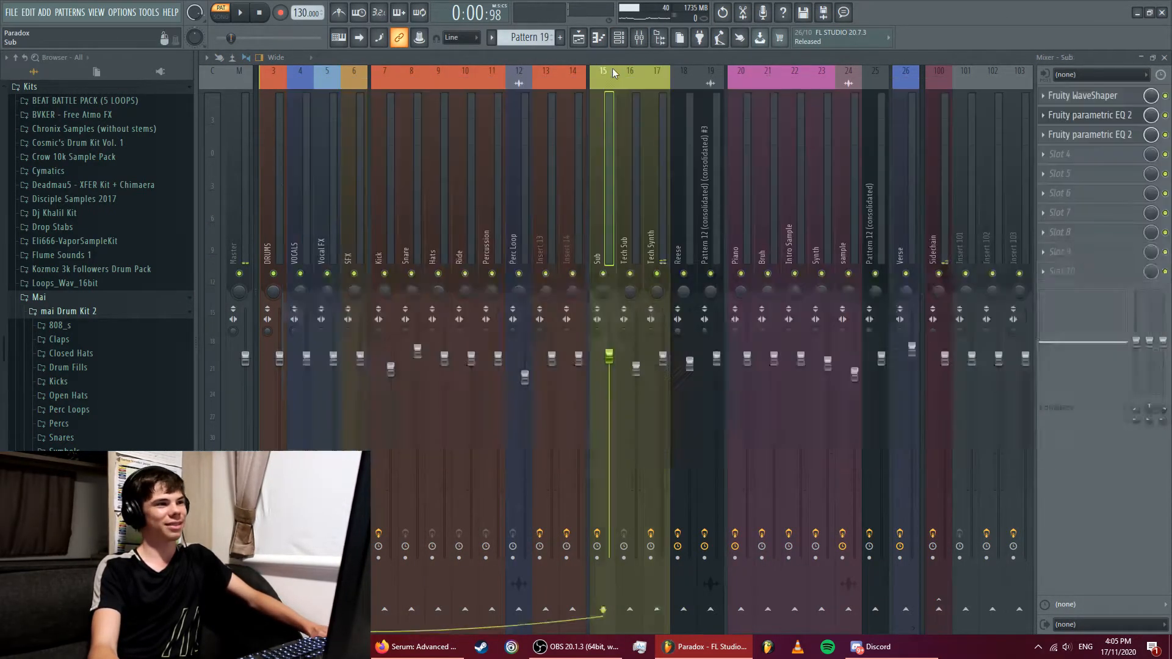
- Show the Tech Sub notes of Pattern 19 in the piano roll and play them briefly
click(599, 39)
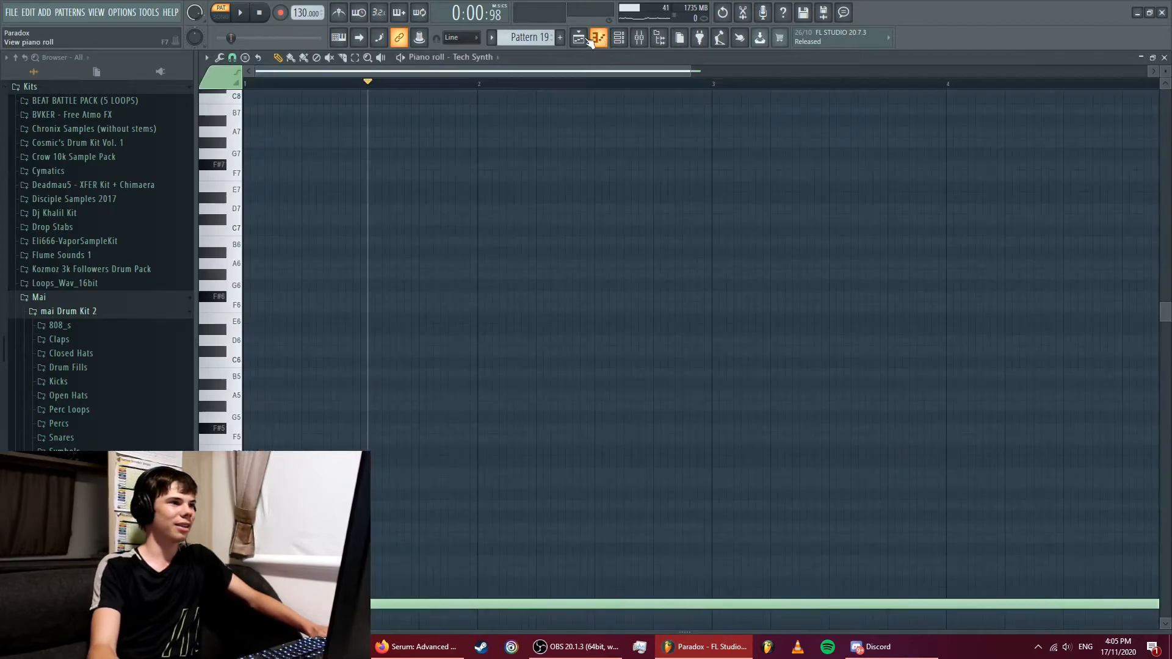
click(465, 57)
click(843, 292)
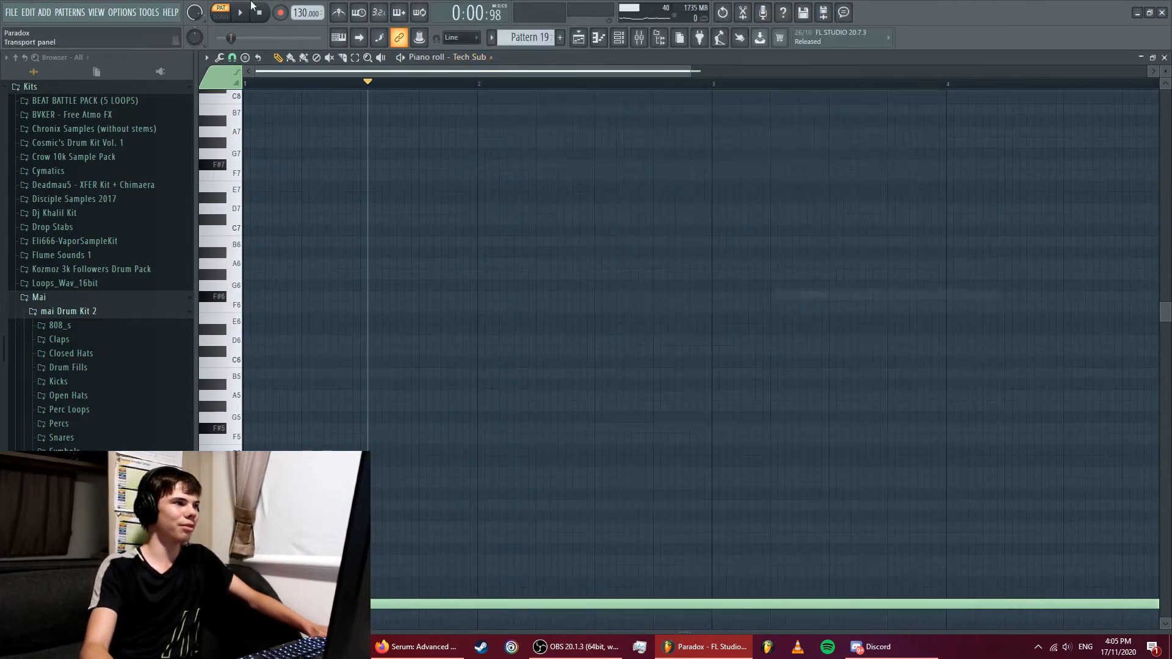
click(244, 13)
click(259, 12)
- Mute the Tech Synth in the channel rack and play Pattern 19 to hear the Tech Sub alone
click(618, 37)
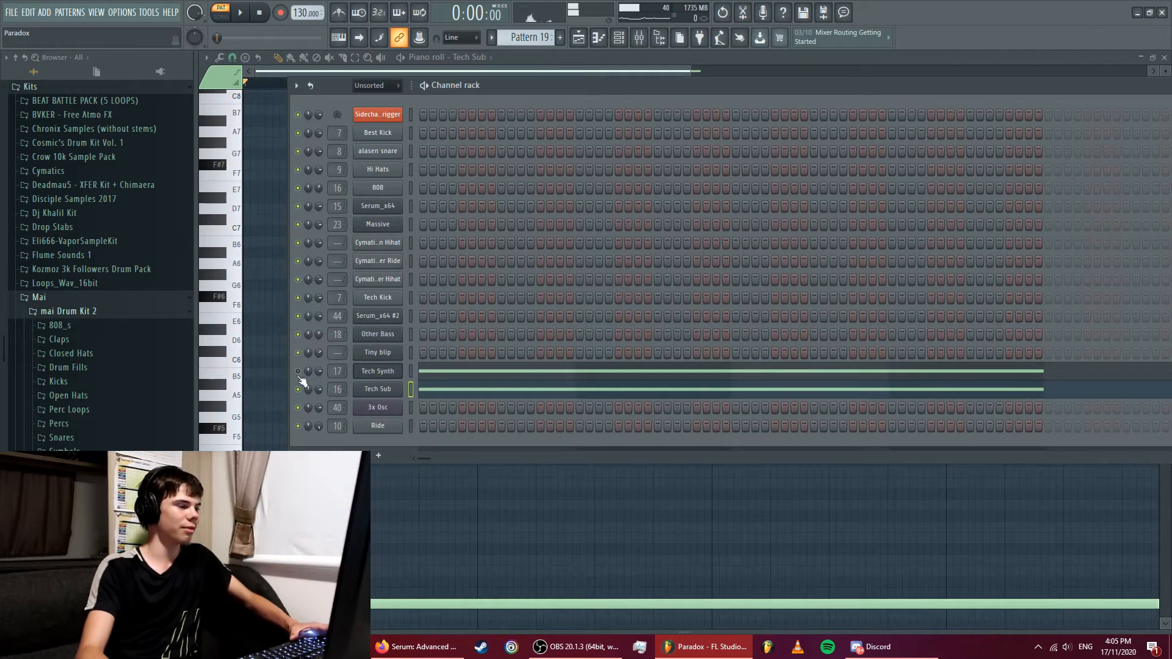
key(space)
click(618, 38)
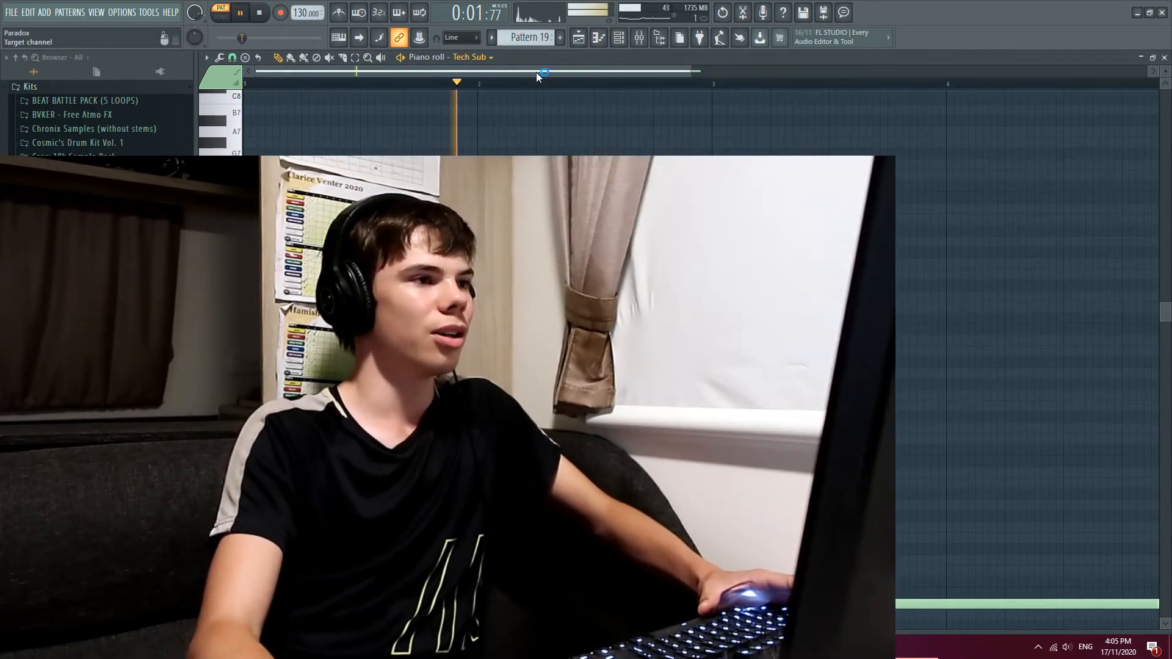
key(space)
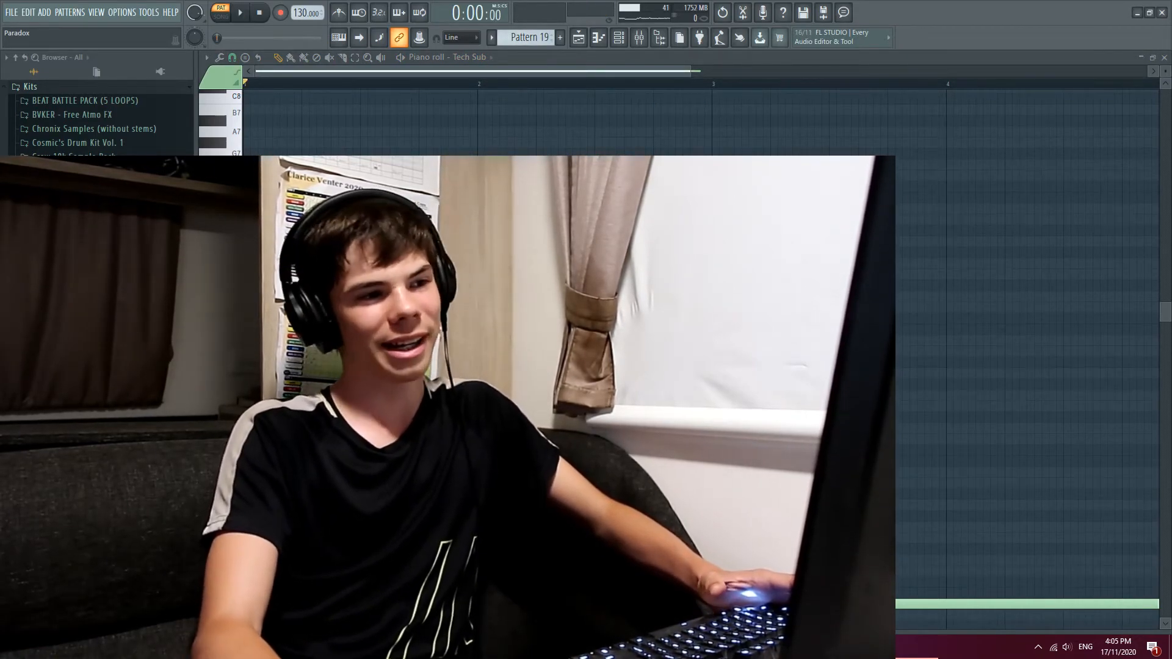
- Open the Tech Sub's Serum patch, play it and examine its oscillator and effects pages
click(484, 256)
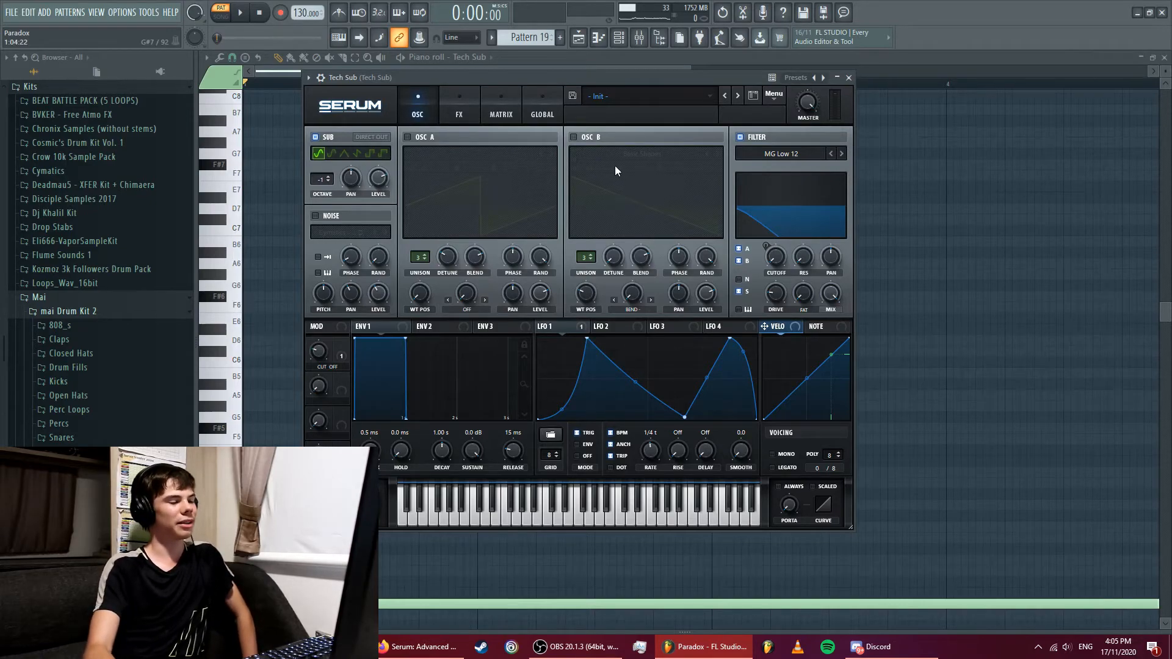
click(240, 12)
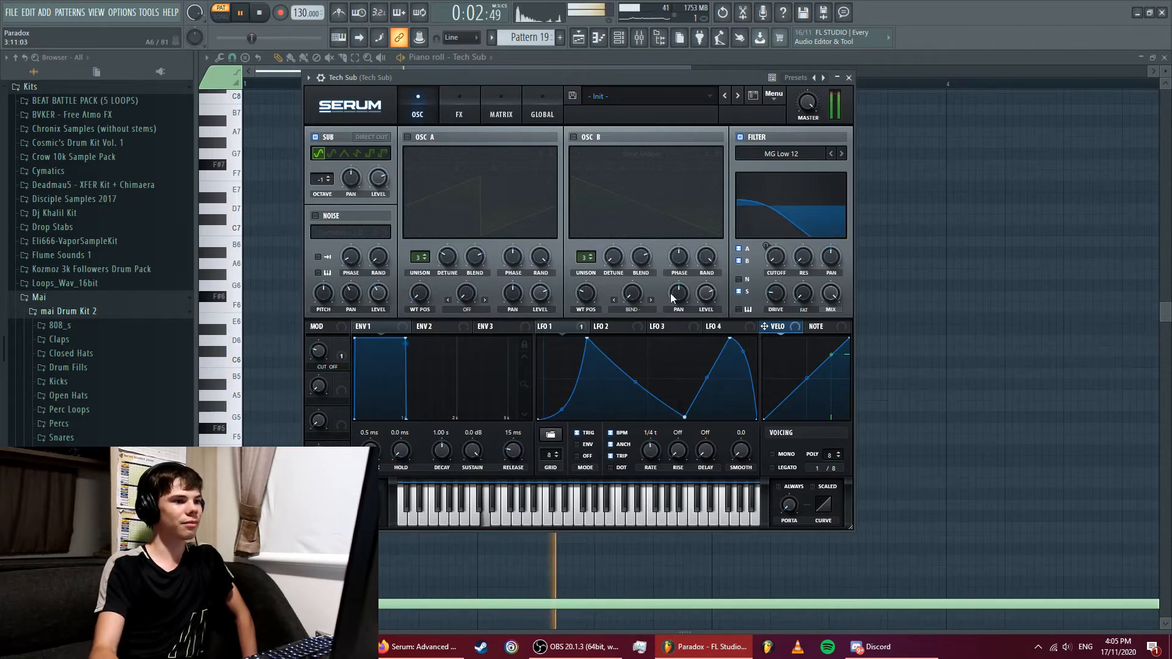
click(457, 105)
key(space)
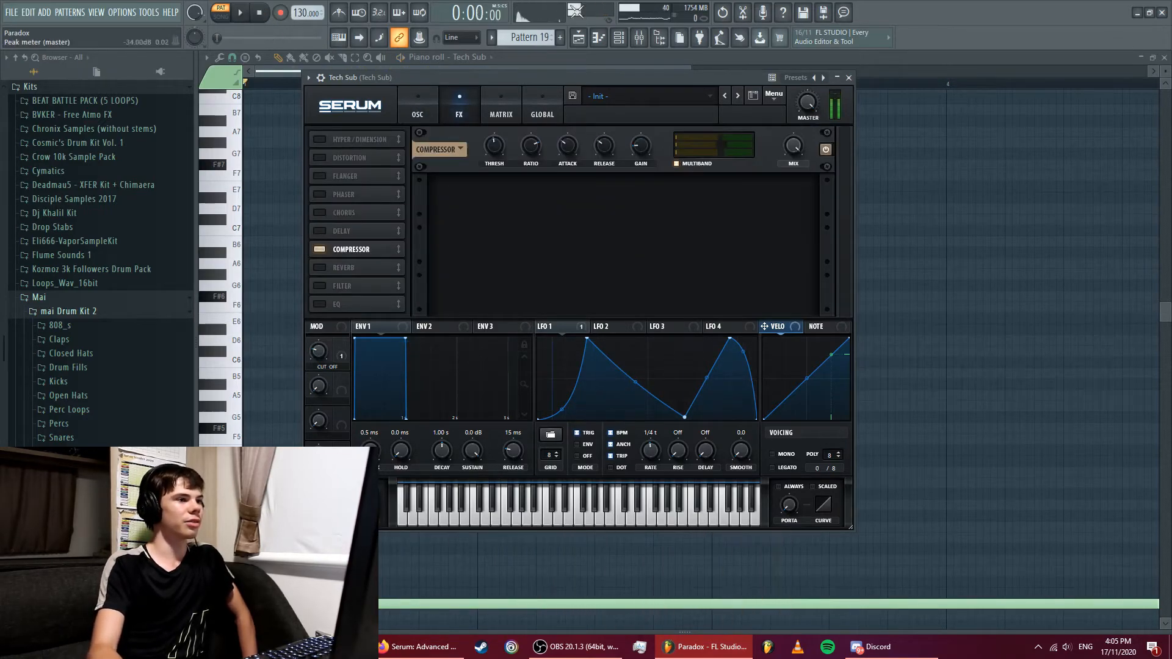
- Compare the effect slots of the Sub and Tech Sub mixer tracks and play the Tech Sub
key(F9)
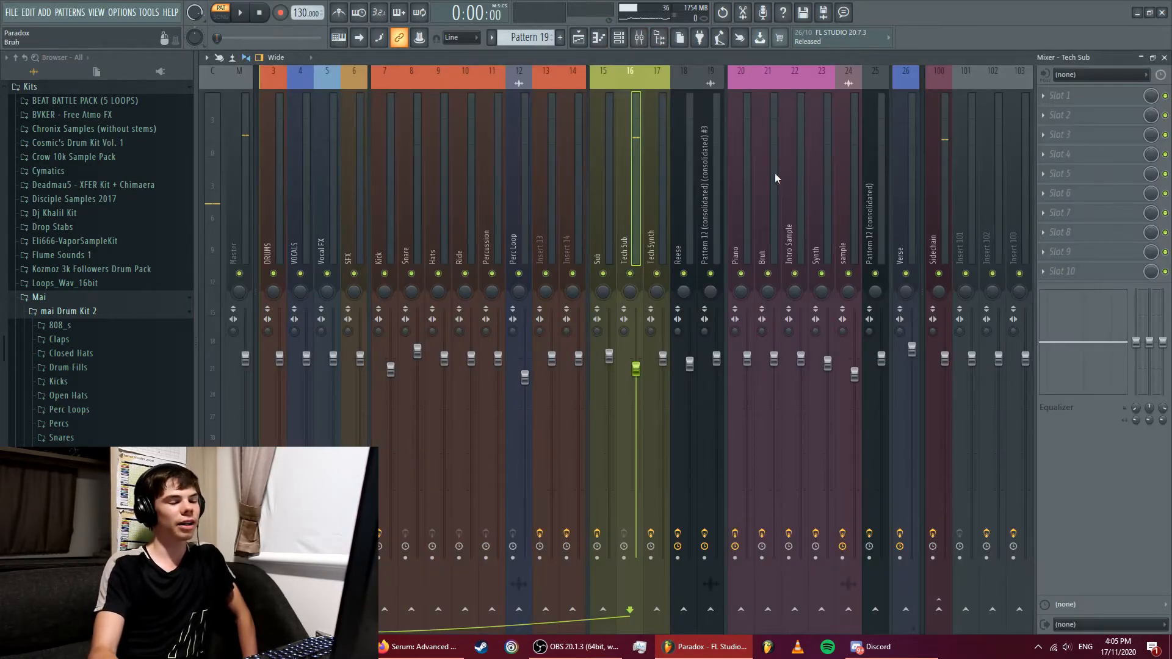
click(614, 196)
click(627, 157)
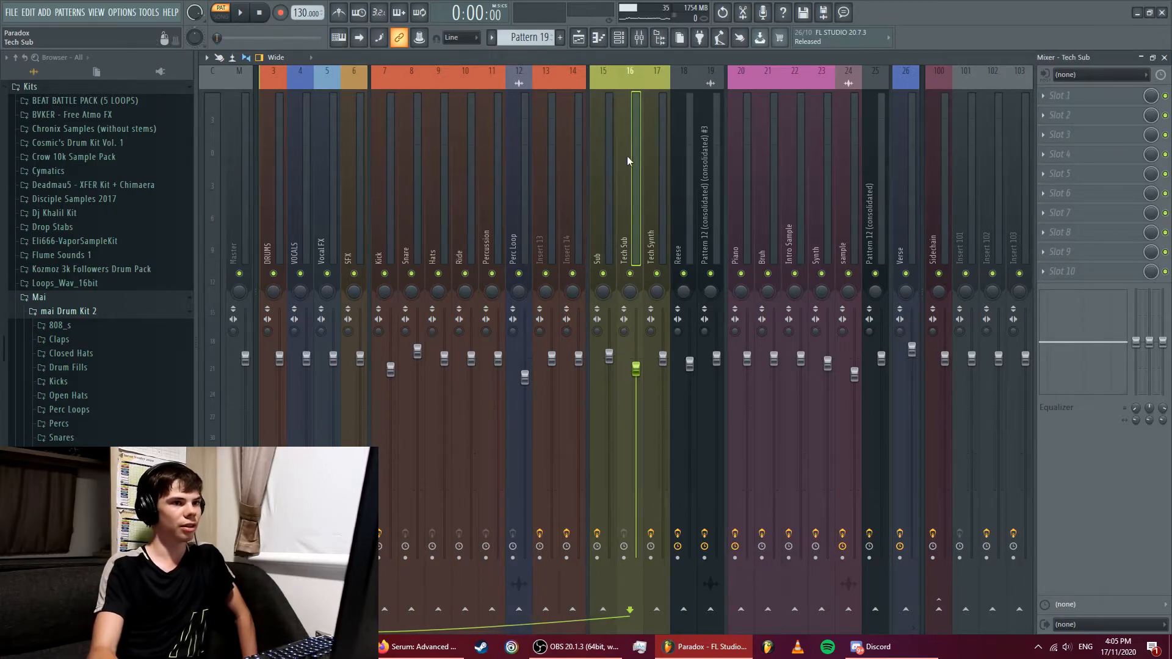
click(610, 160)
click(636, 161)
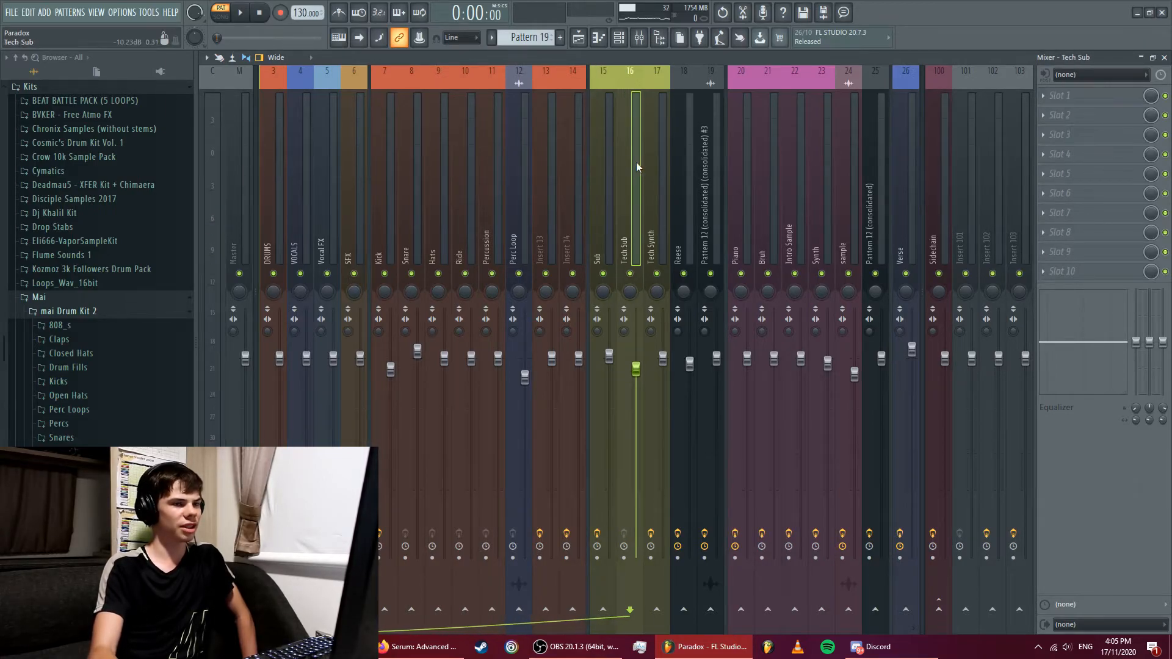
click(245, 13)
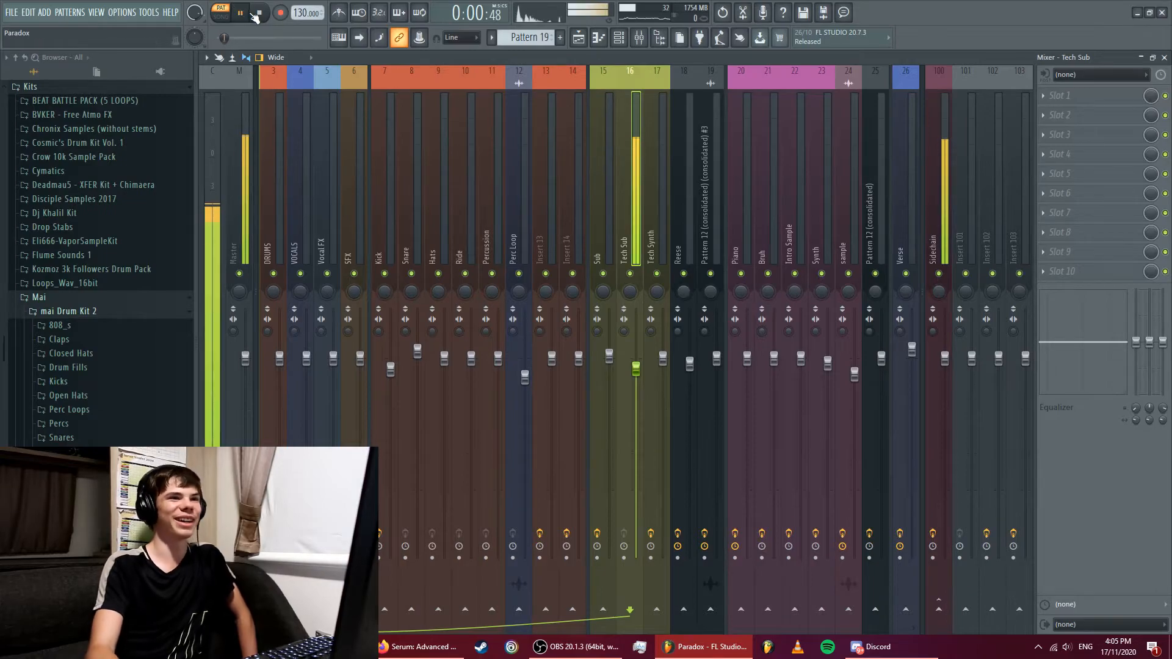
- Stop the pattern and return to the oscillator page of the Tech Sub's Serum patch from the piano roll
click(579, 42)
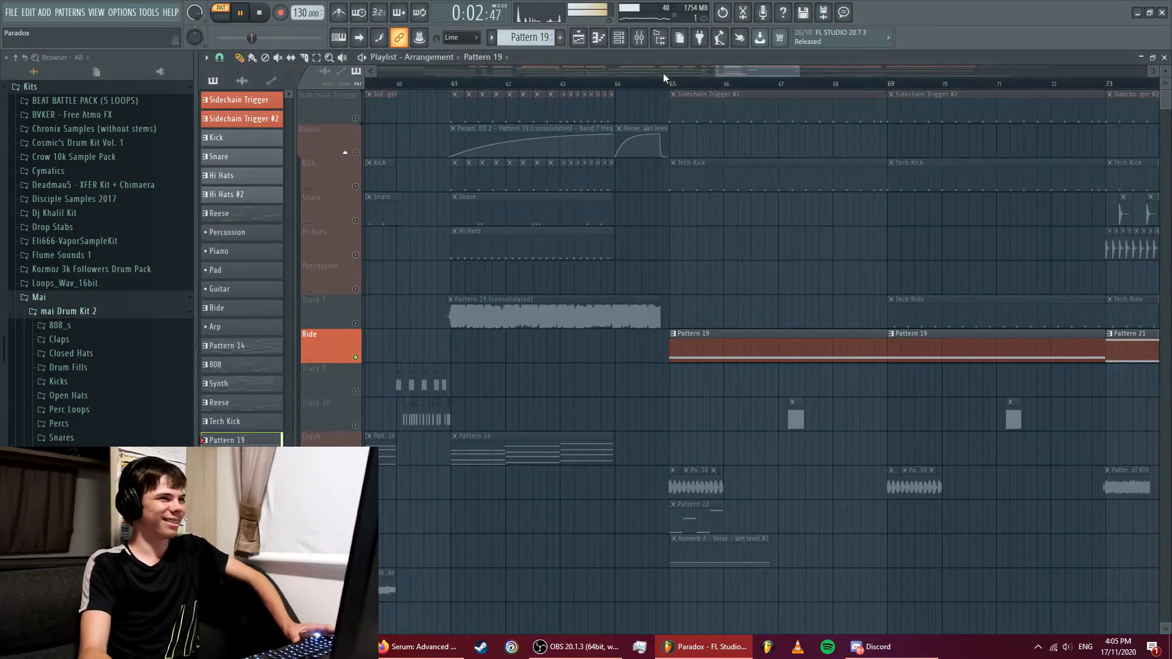
key(space)
click(599, 40)
right_click(478, 58)
click(422, 110)
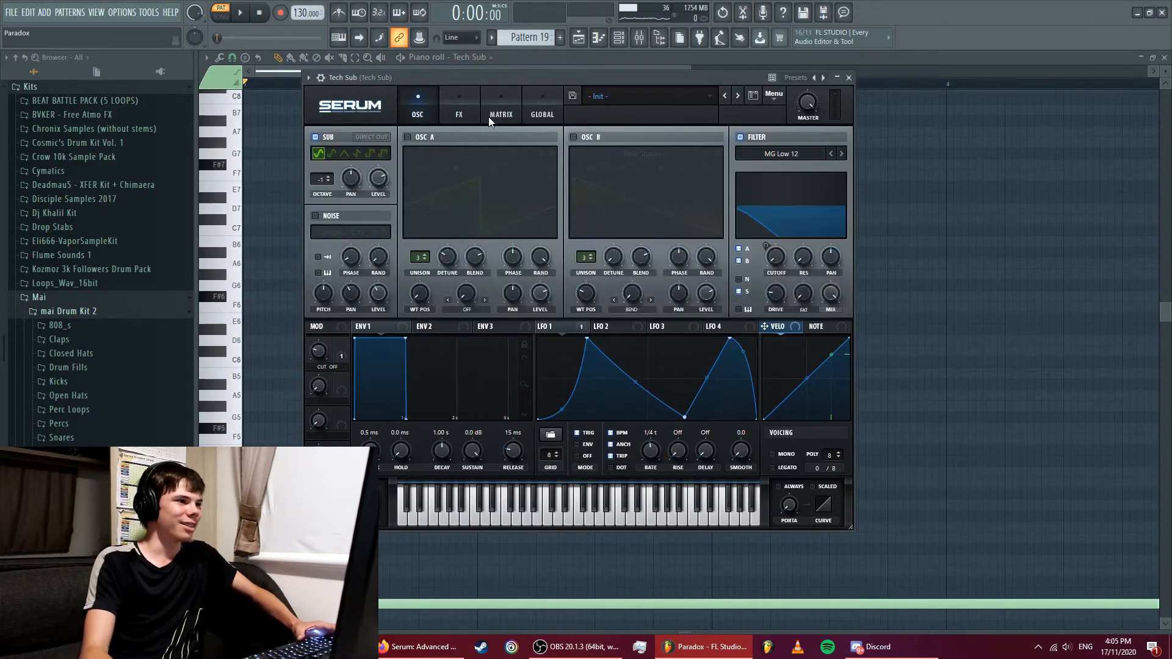
- Unmute the Tech Synth, replay Pattern 19 and unsolo the Ride track in the playlist
click(618, 38)
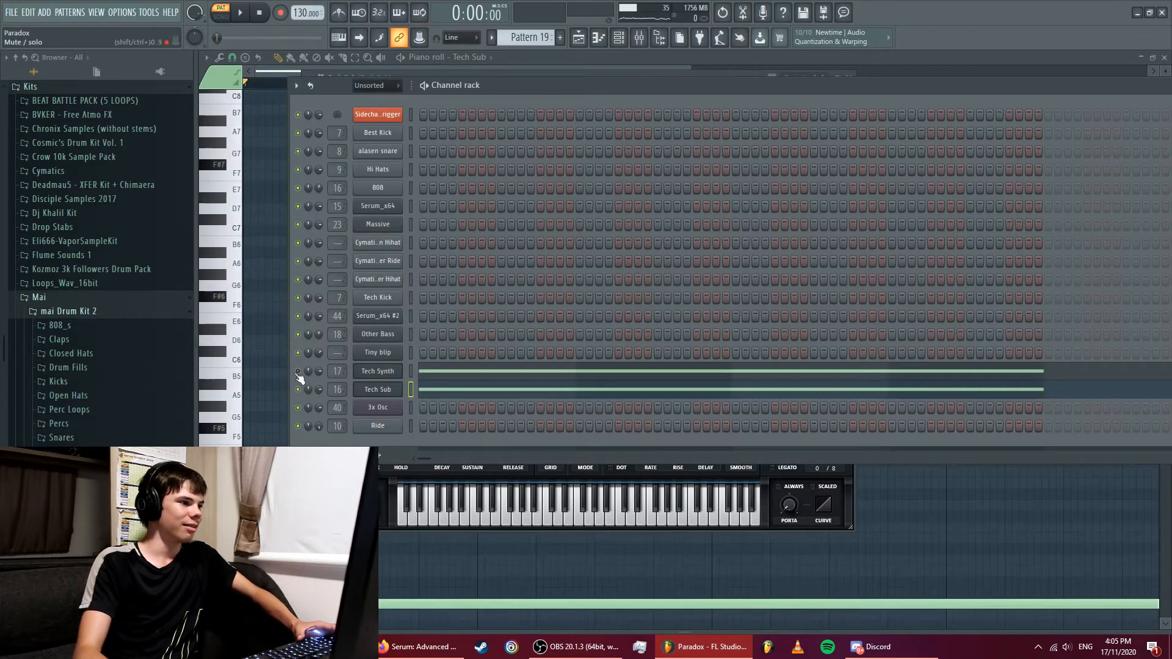
click(597, 39)
click(579, 39)
key(space)
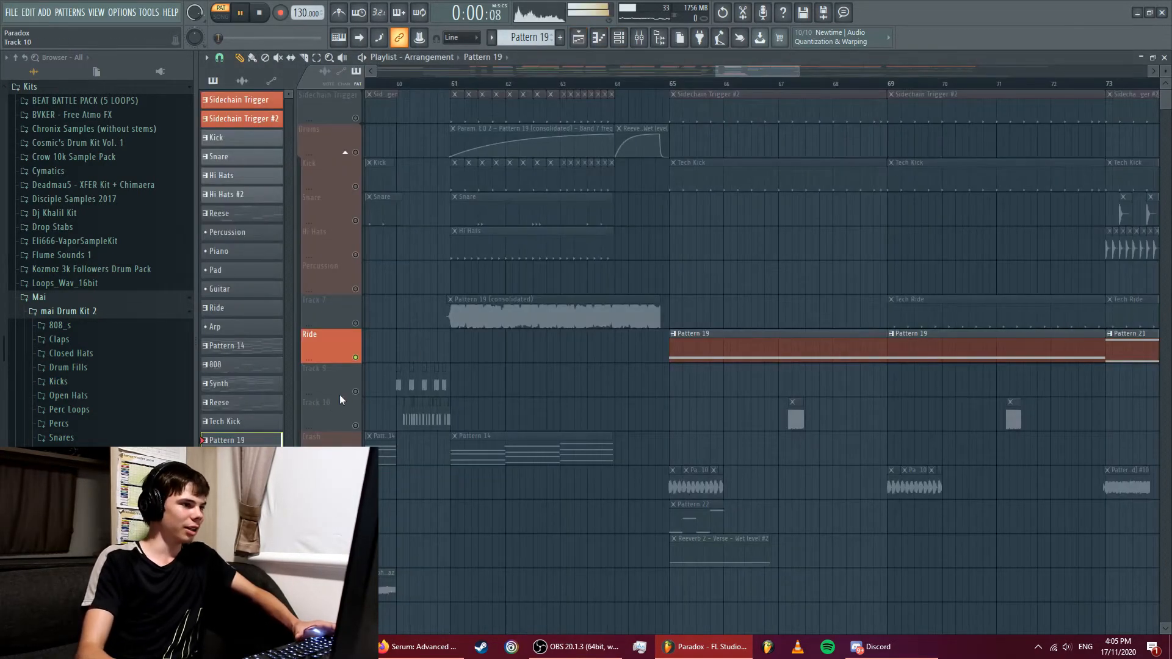
ctrl+click(355, 358)
key(space)
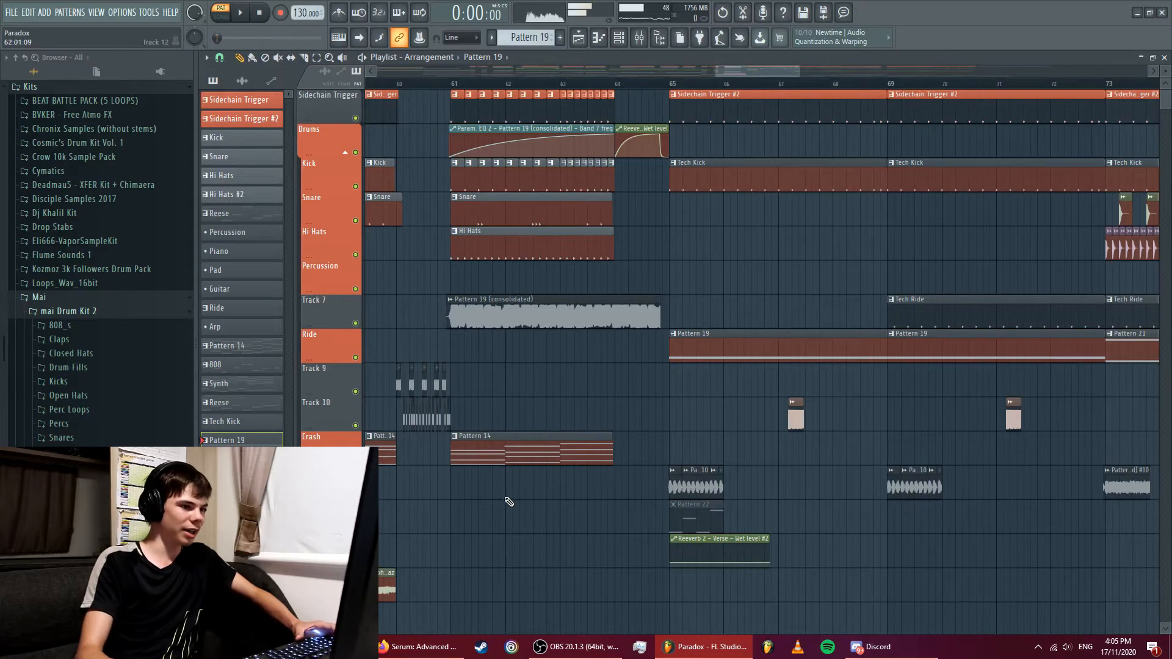
- Solo Track 12, play its chopped audio clip in song mode from just before bar 65, and unsolo the track
right_click(355, 495)
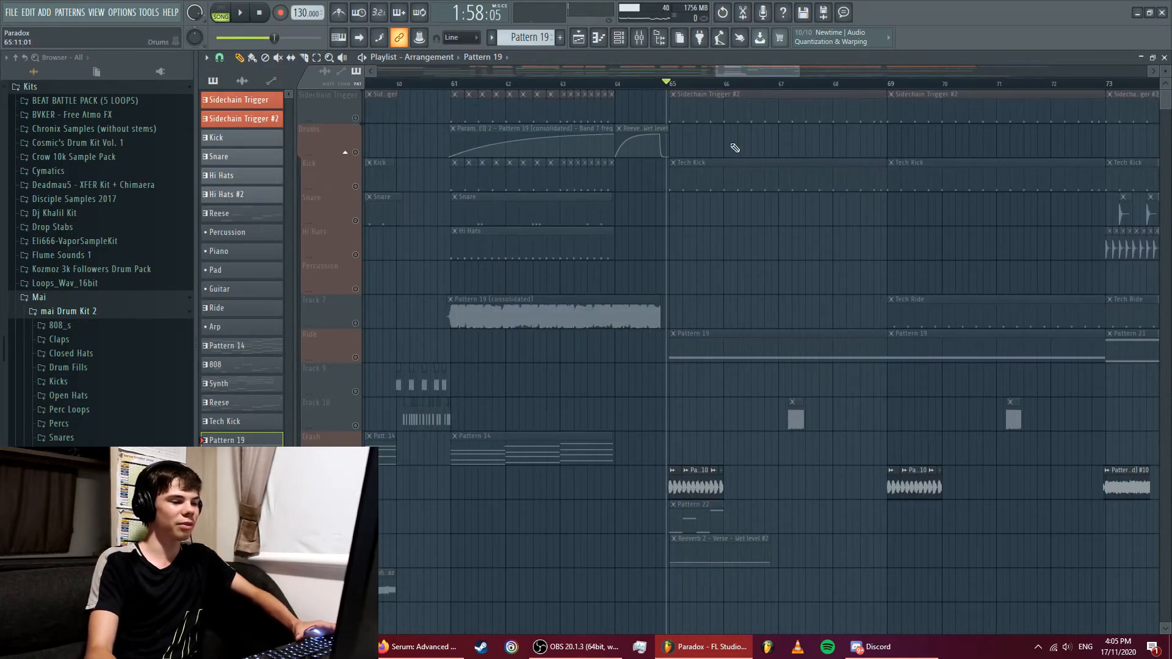
key(space)
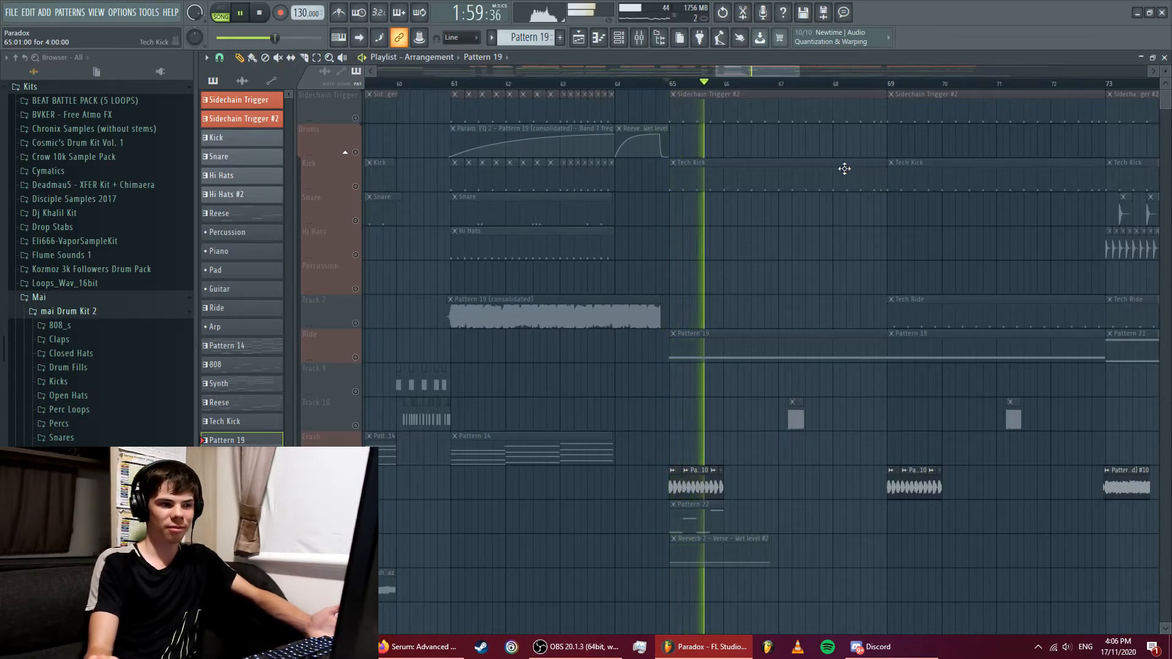
key(space)
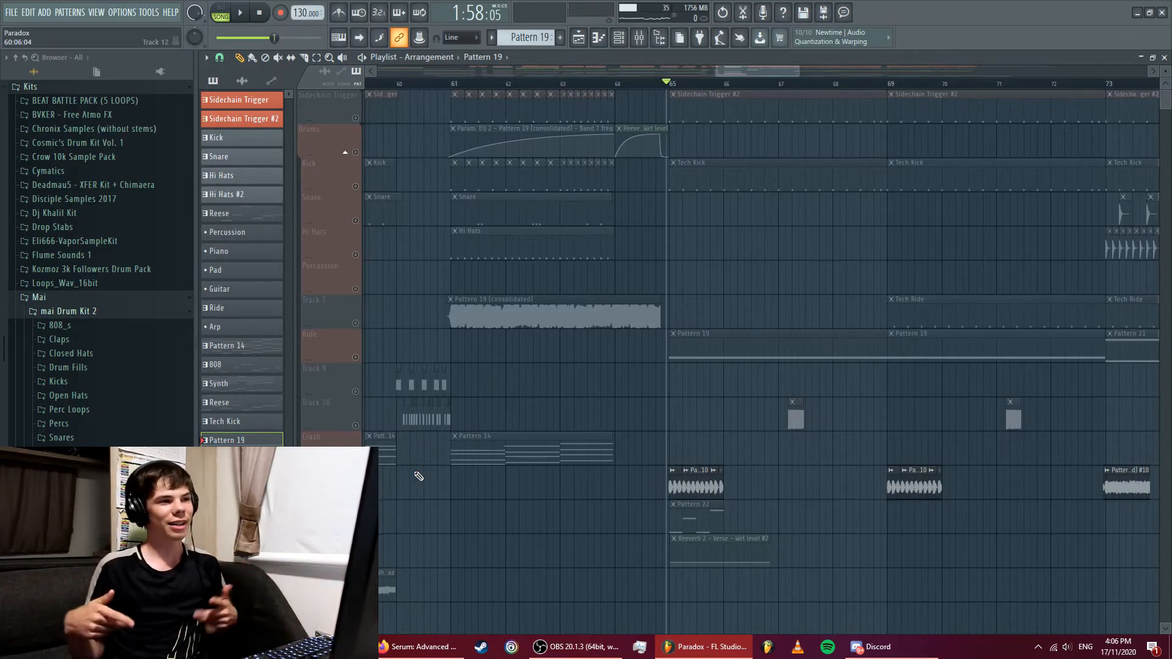
right_click(355, 494)
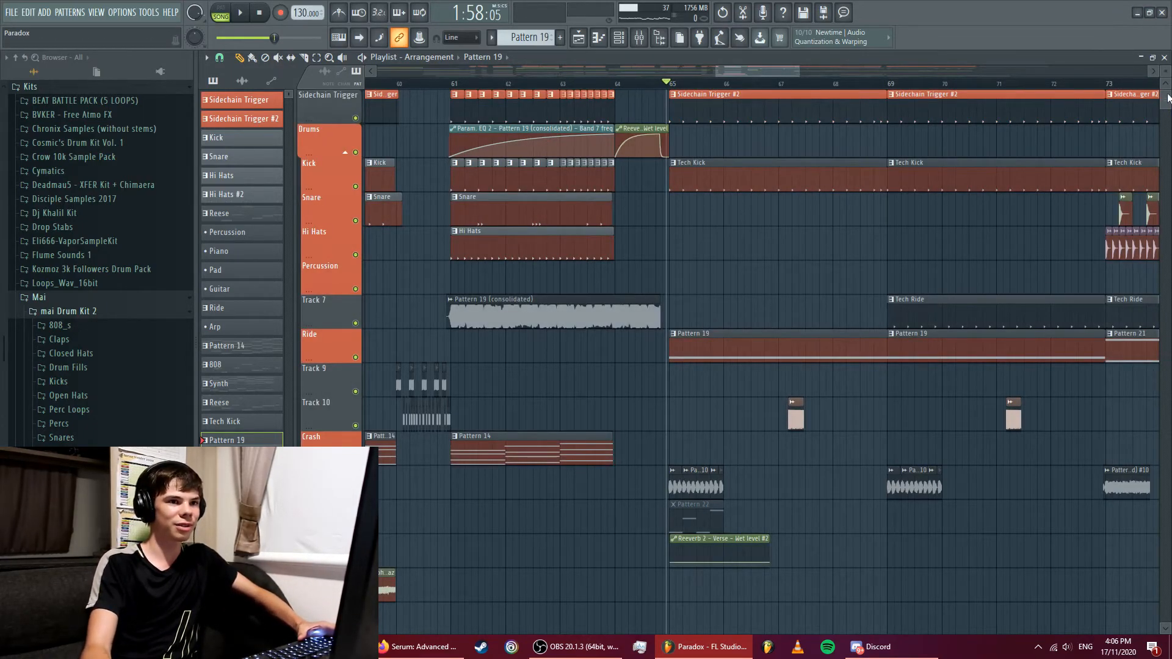
- Solo Track 10 in the playlist, add the Kick and Sidechain Trigger tracks, and play them up to the bar 68 clip
mouse_move(1167, 98)
mouse_down()
mouse_move(1168, 112)
mouse_move(1167, 100)
mouse_up()
key(space)
key(space)
right_click(356, 386)
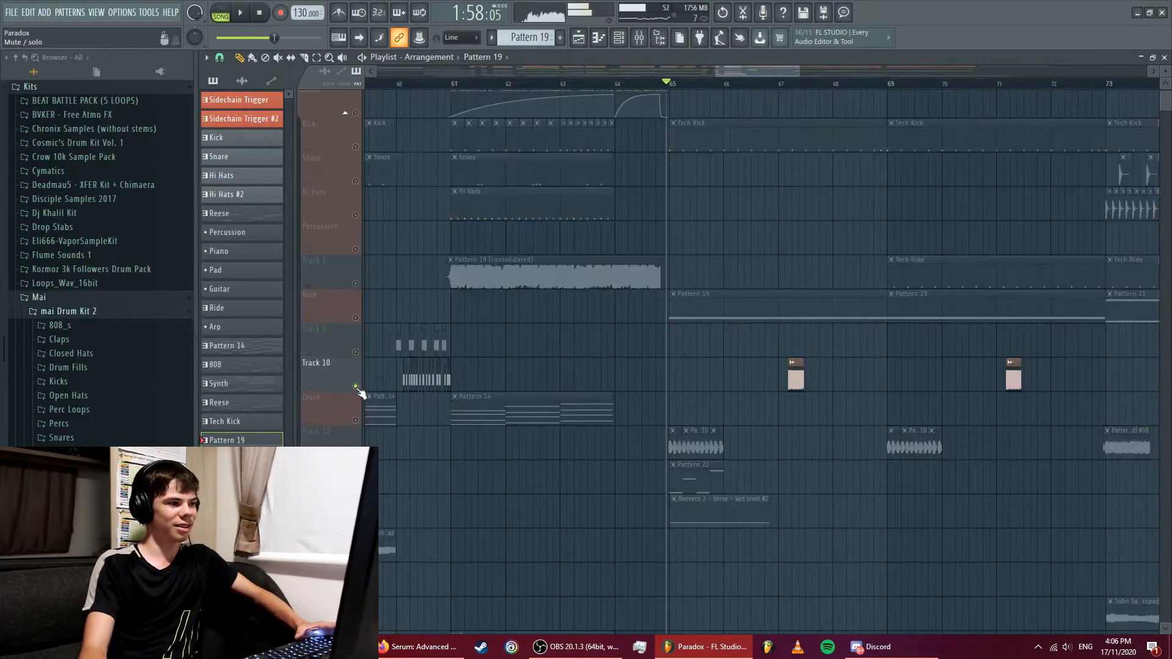
click(356, 146)
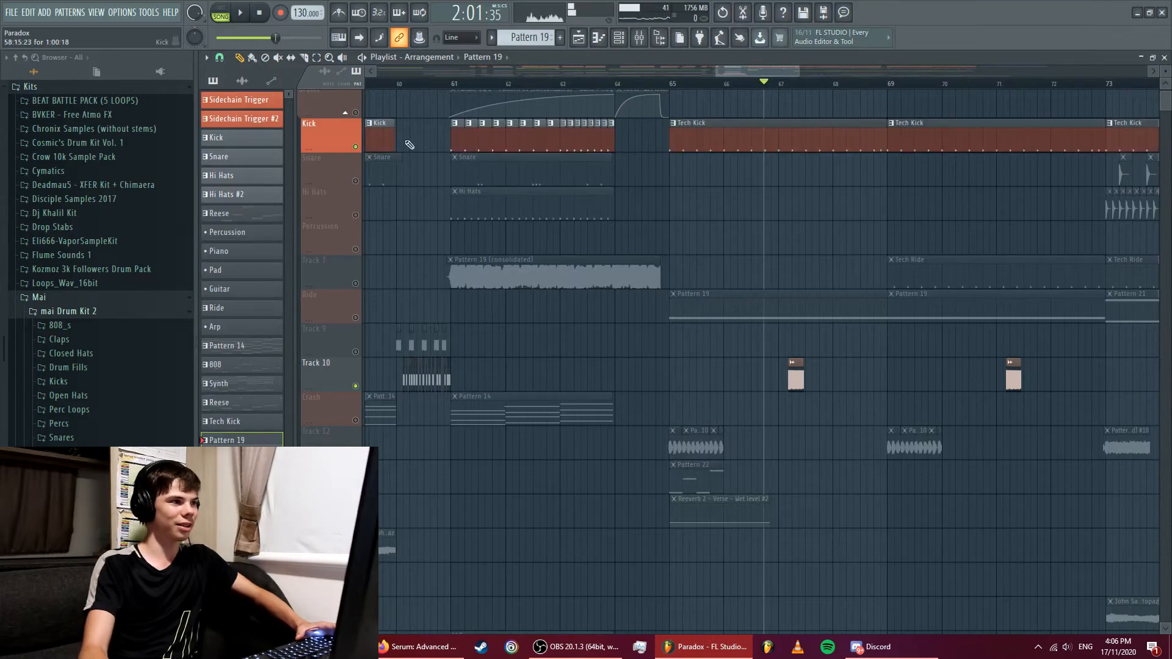
drag(1167, 105, 1167, 101)
click(356, 118)
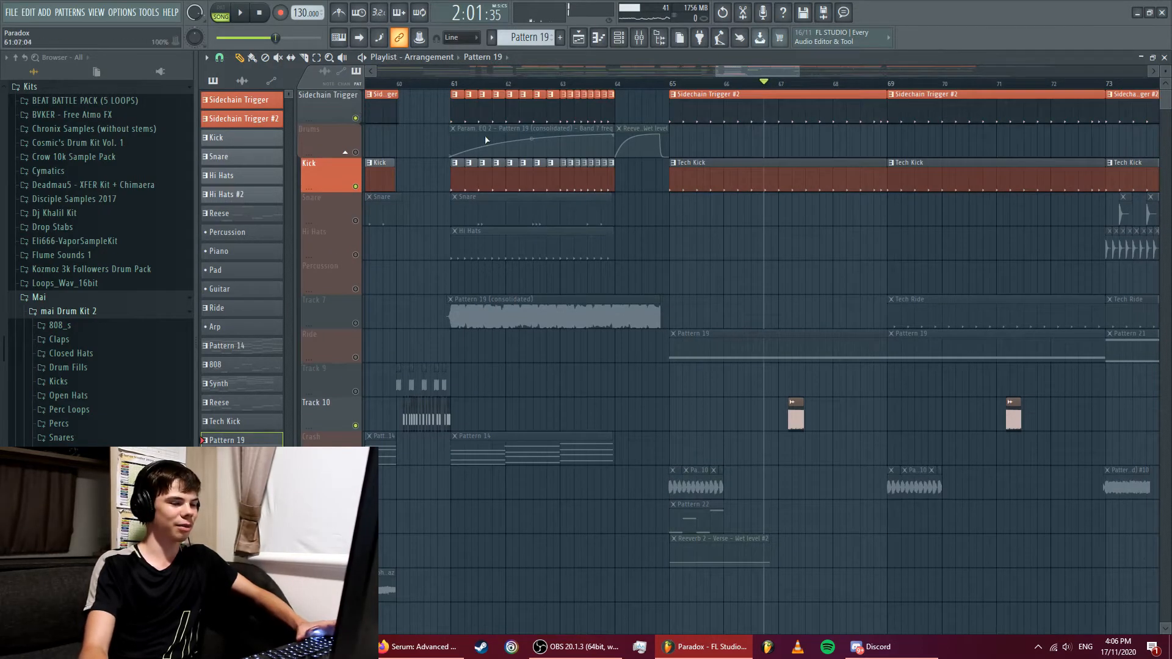
key(space)
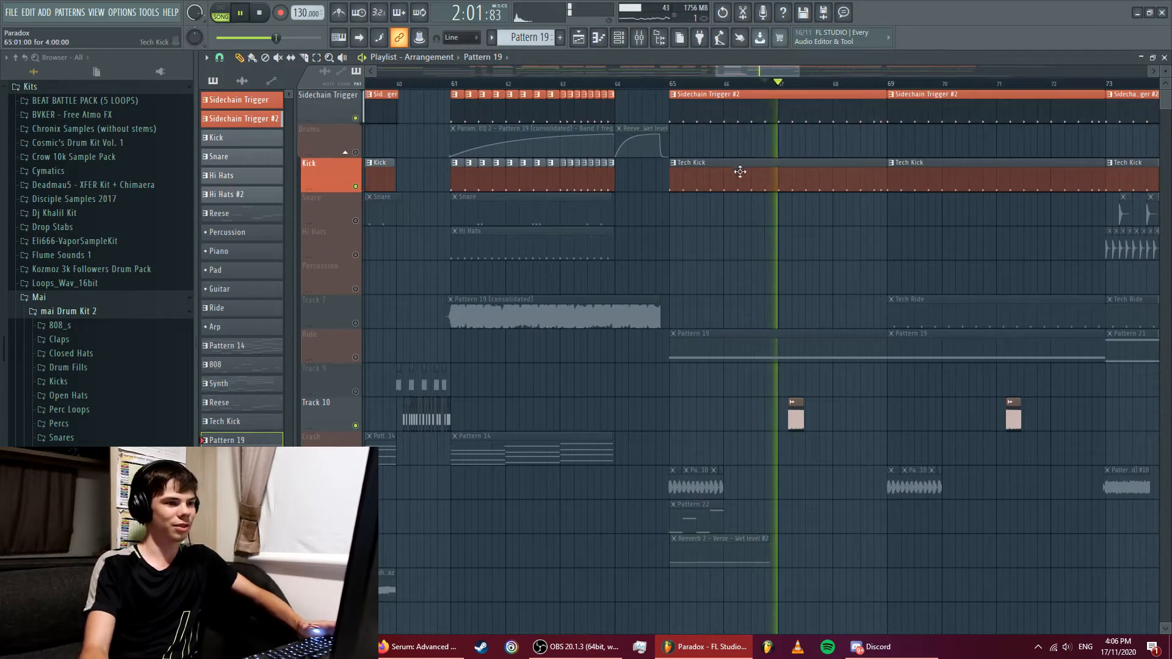
key(space)
- Inspect Track 10's XF_SynLongC01 clip and play the full arrangement on towards bar 73
double_click(798, 415)
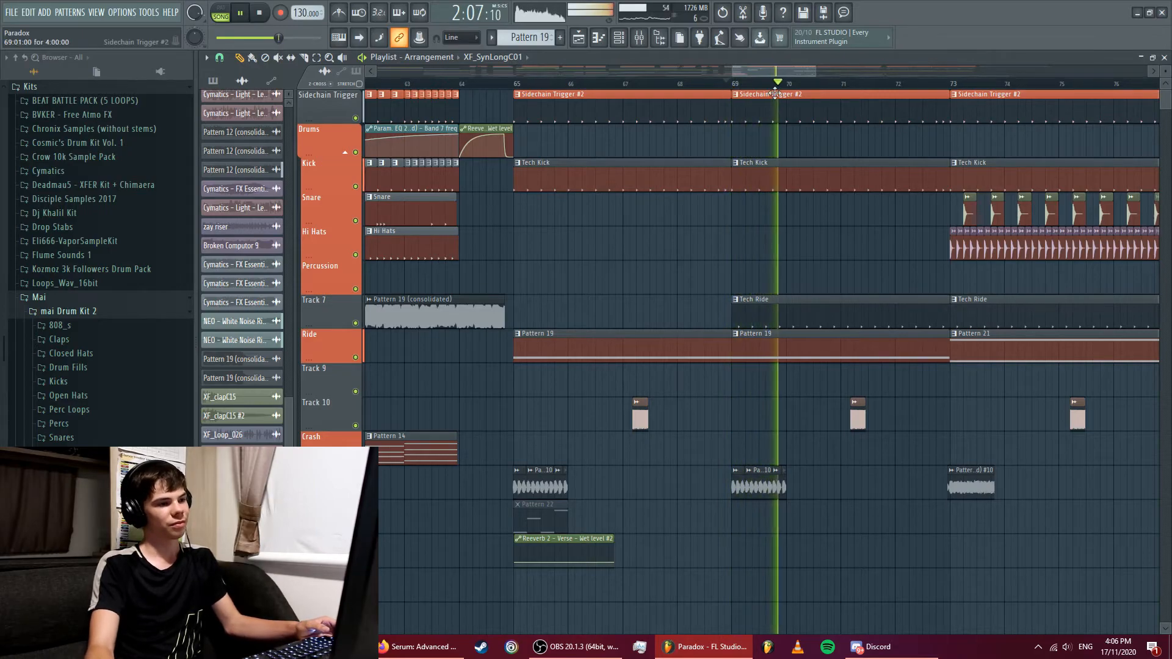
drag(751, 71, 773, 71)
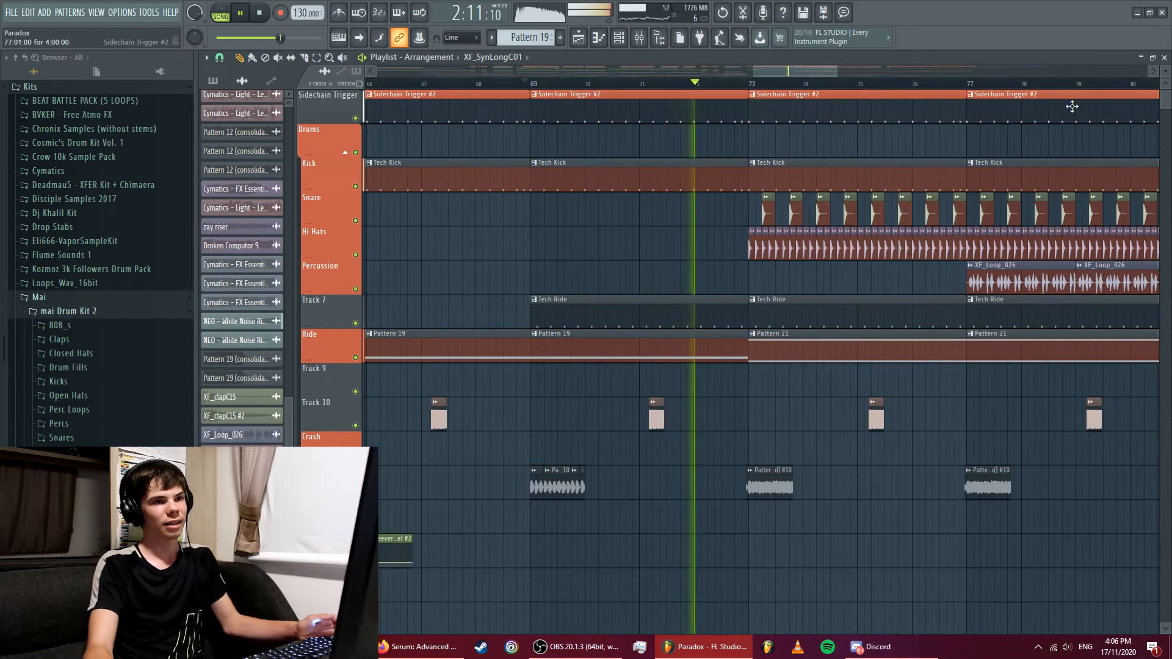
drag(1165, 102, 1169, 125)
key(space)
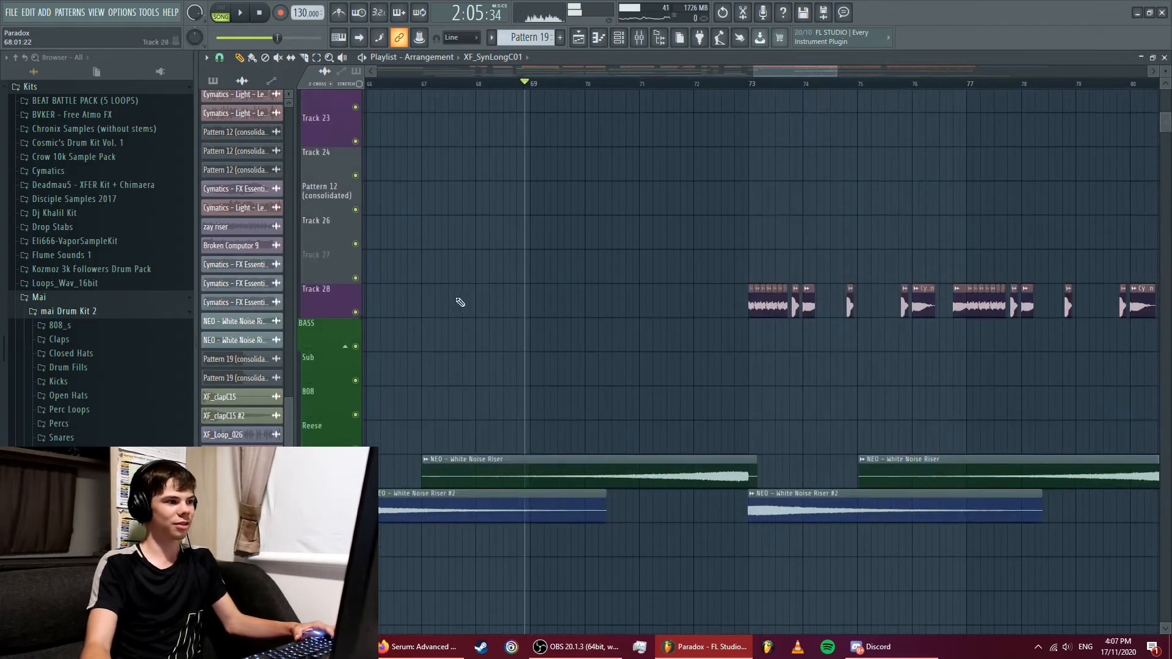
- Solo Track 28, play its chopped clips from just before bar 73, and check the Verse mixer track's effects
right_click(360, 312)
right_click(357, 313)
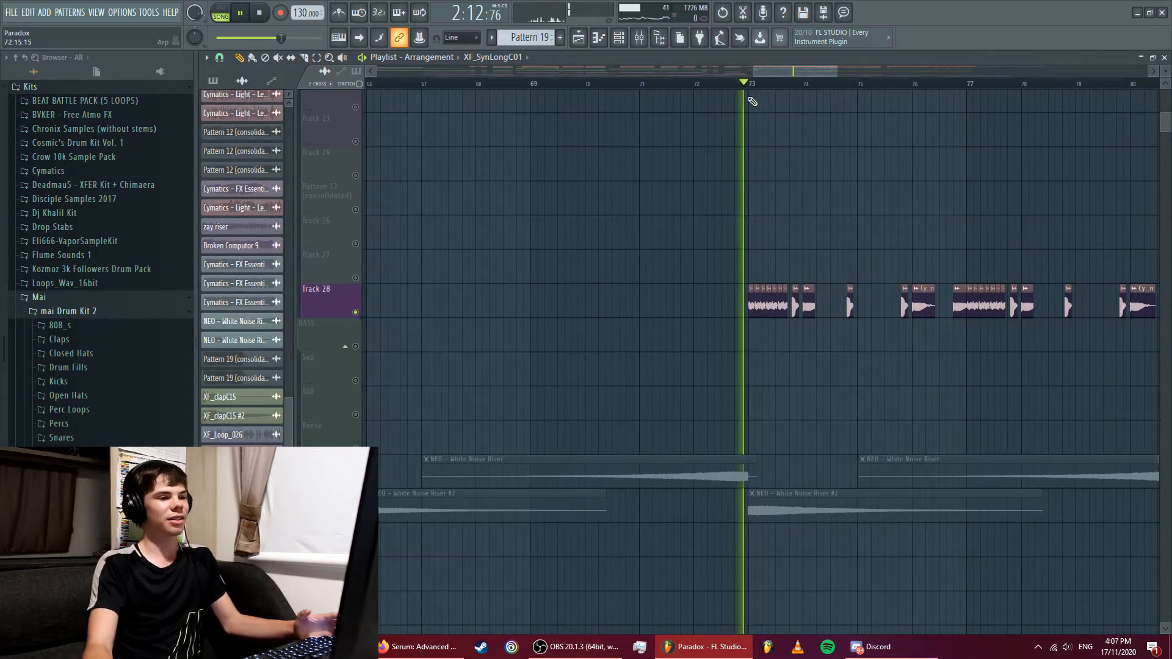
click(640, 38)
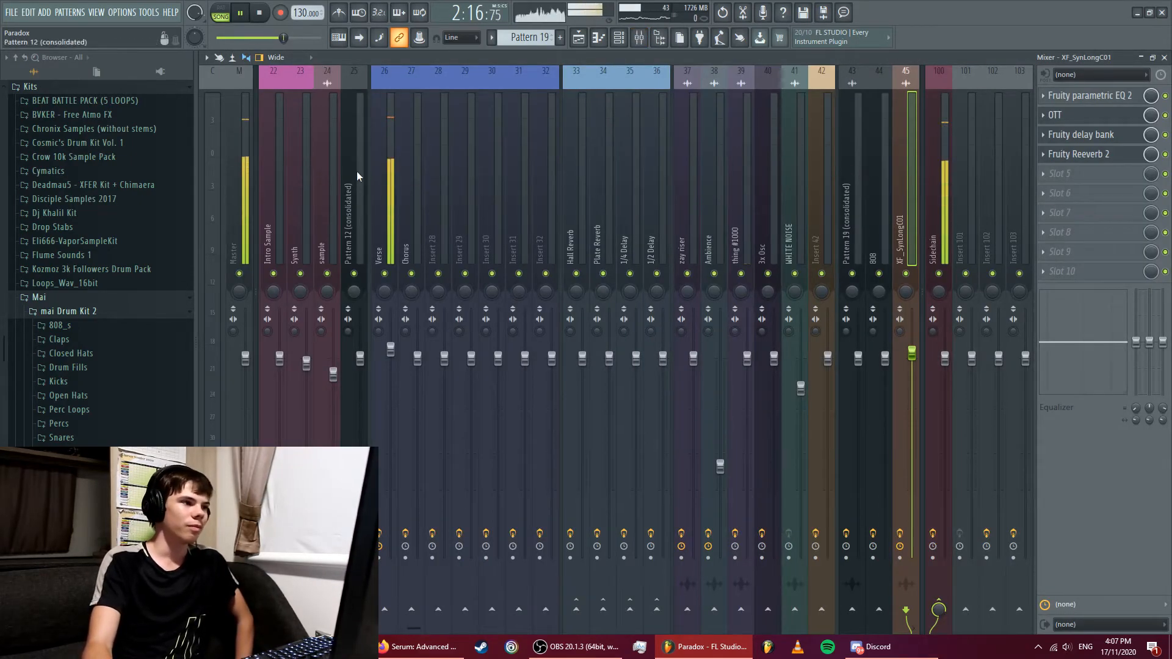
click(383, 173)
click(640, 38)
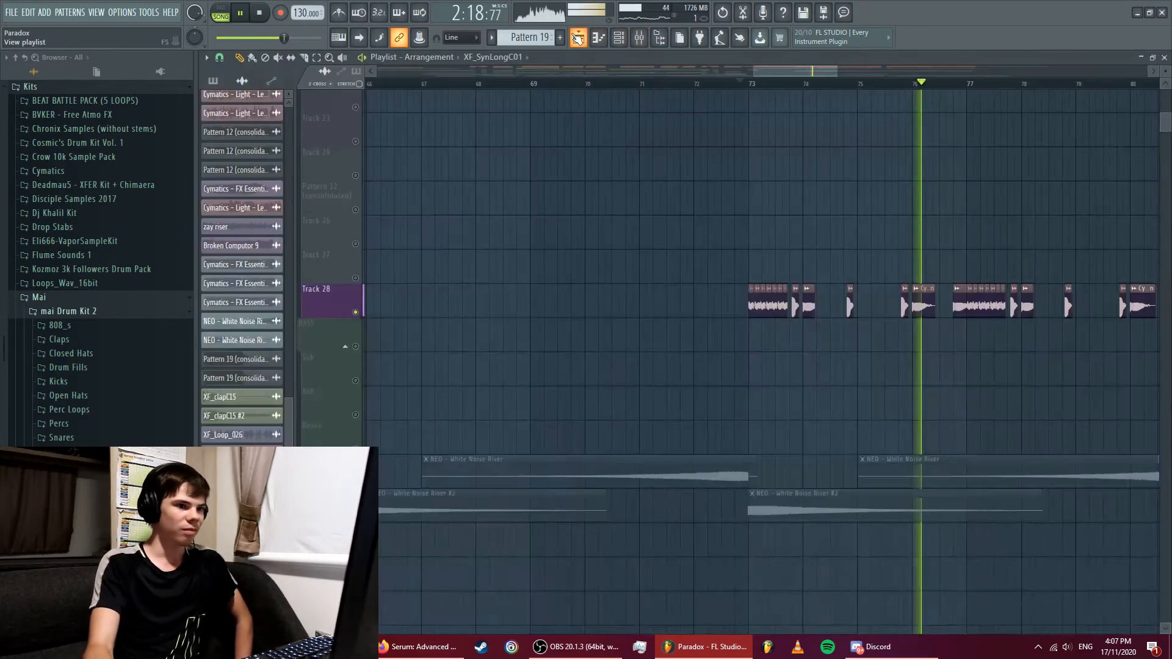
scroll(1092, 122, up, 10)
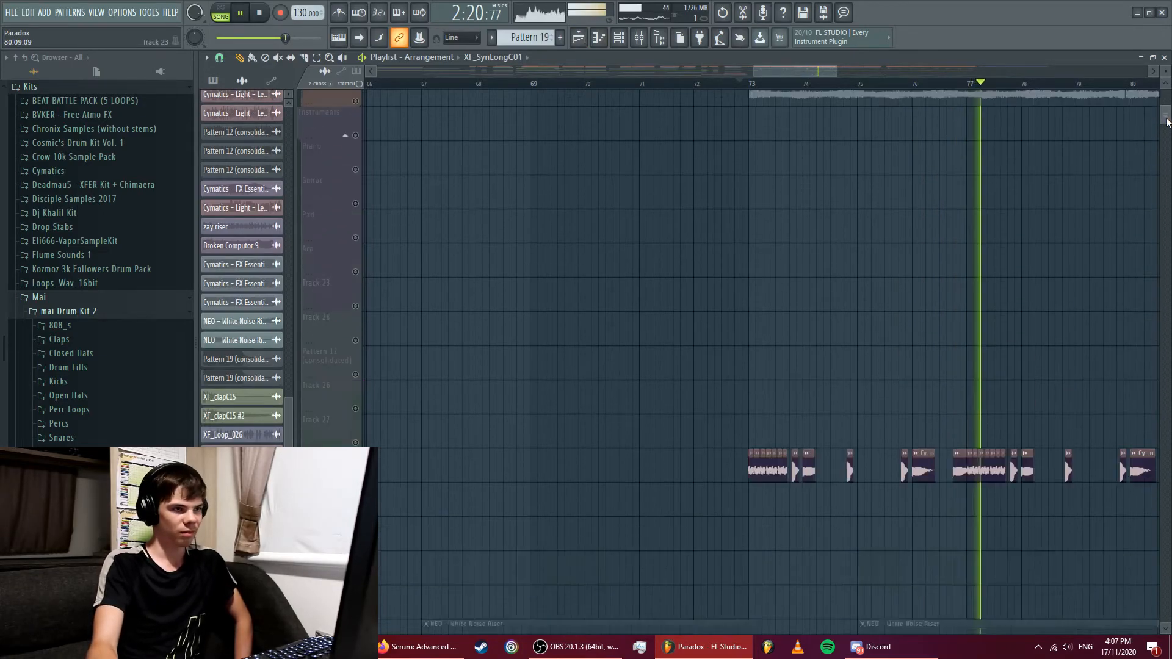
key(space)
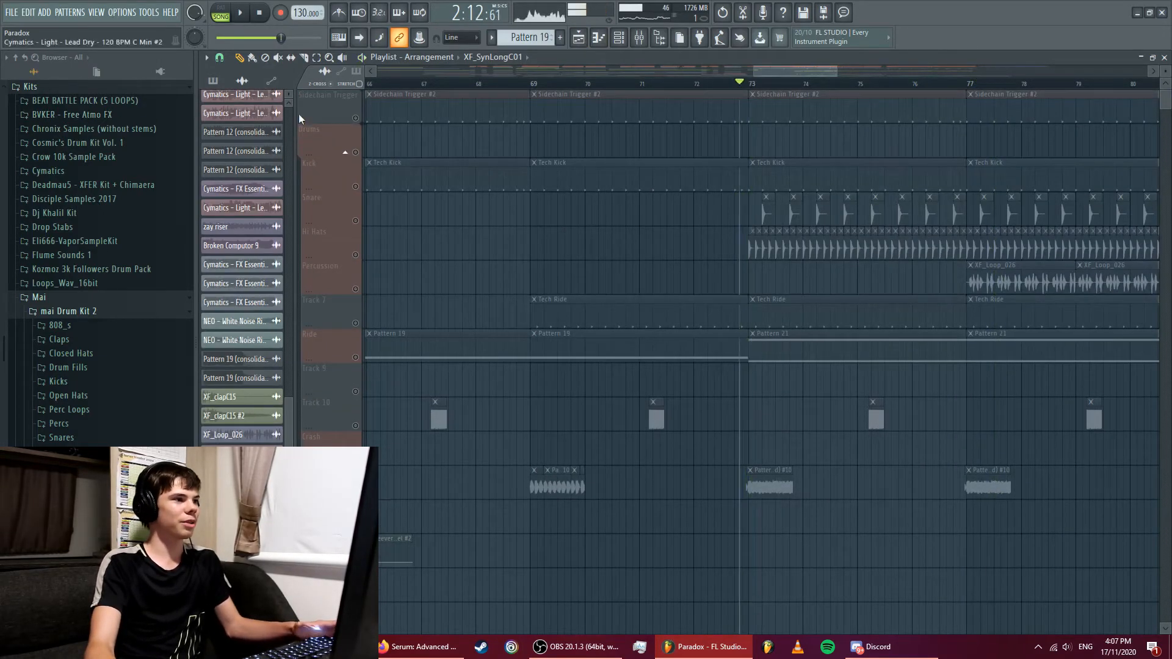
- Replay Track 28 with the Sidechain Trigger and Kick unmuted, undo the accidental clip move, and return to the full mix
click(356, 118)
key(space)
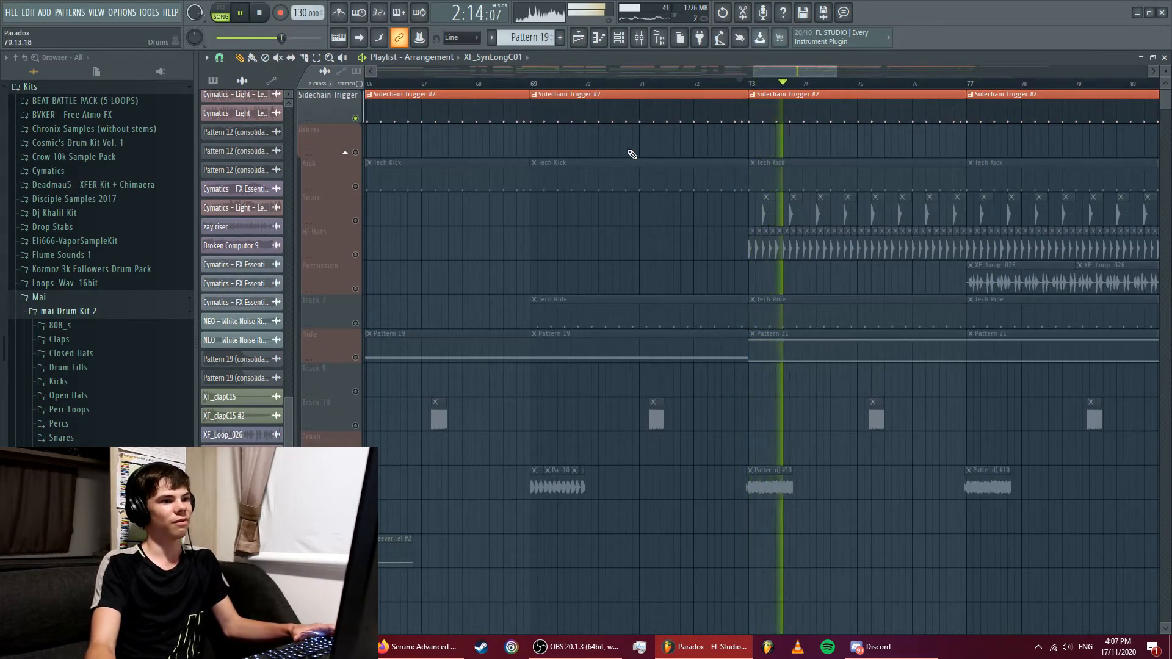
click(356, 186)
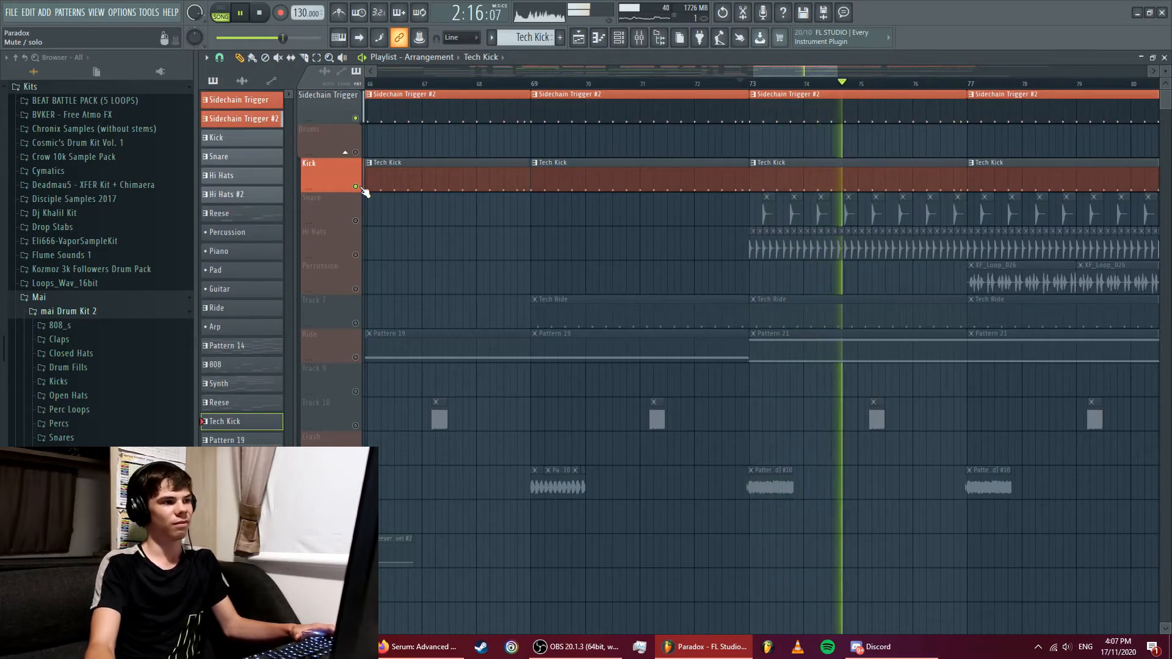
click(723, 13)
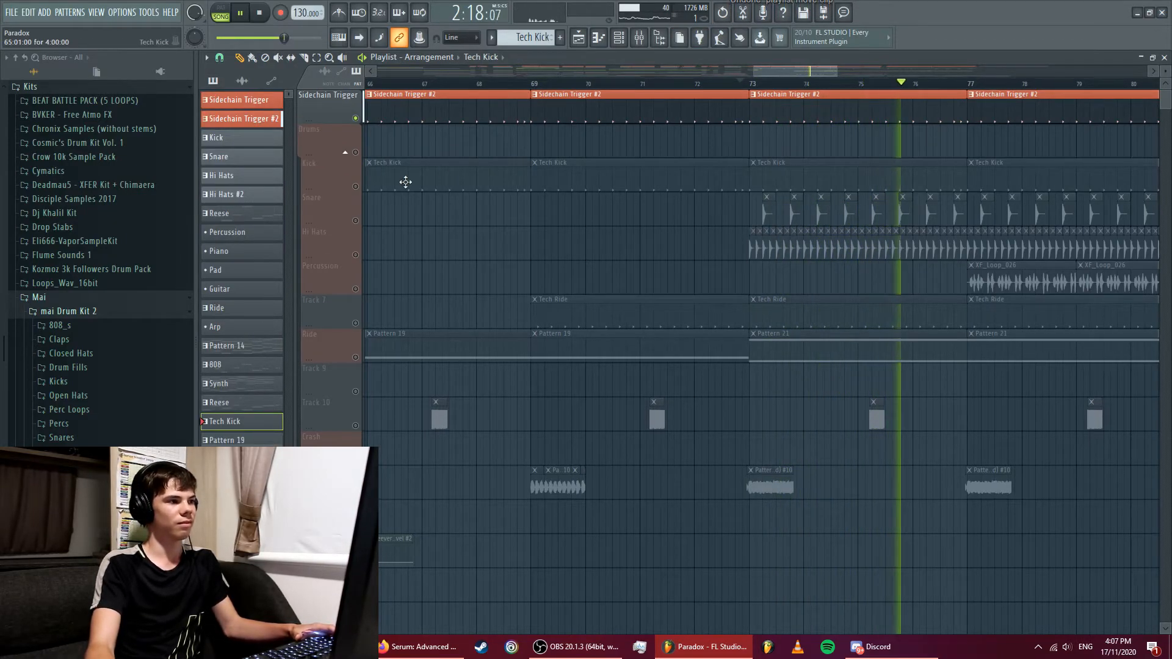
right_click(357, 188)
right_click(358, 187)
key(space)
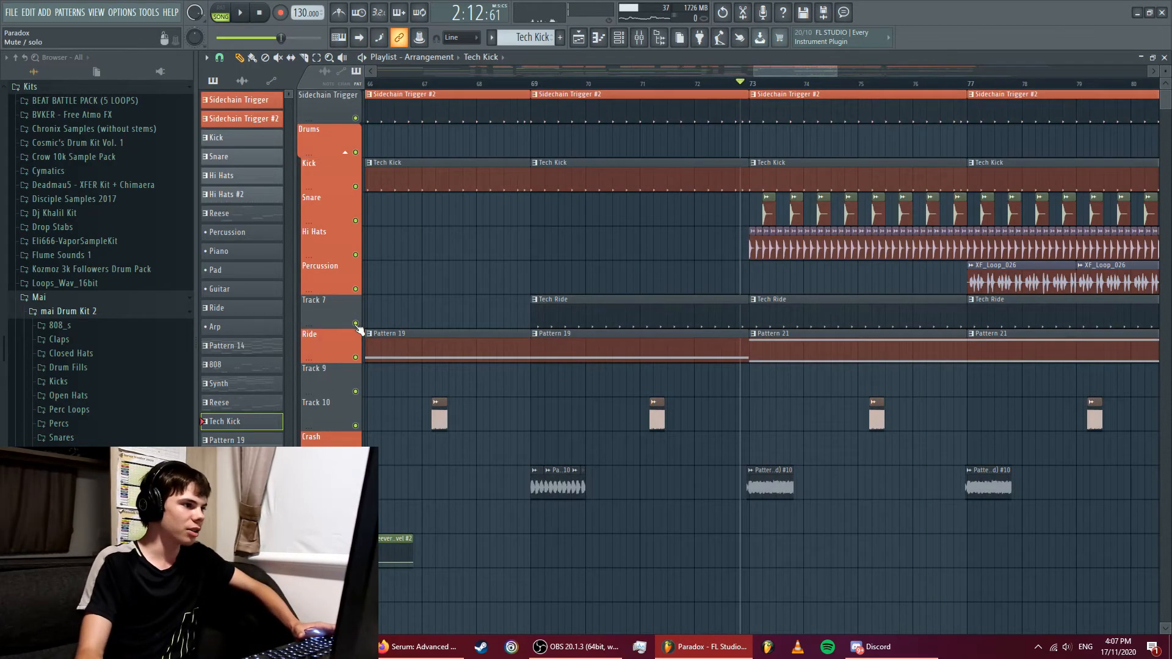
- Isolate Track 7, Percussion, Hi Hats, Snare, Kick and Sidechain Trigger, and play the drums from just before bar 73
right_click(356, 289)
click(356, 255)
click(356, 220)
click(356, 186)
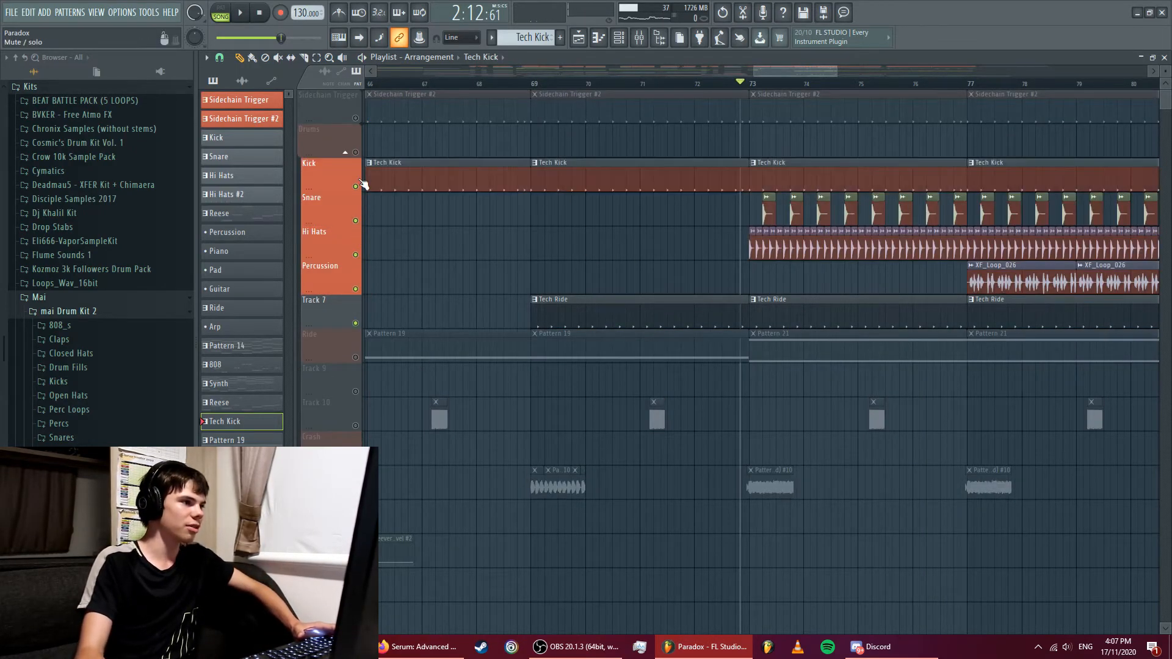
click(355, 118)
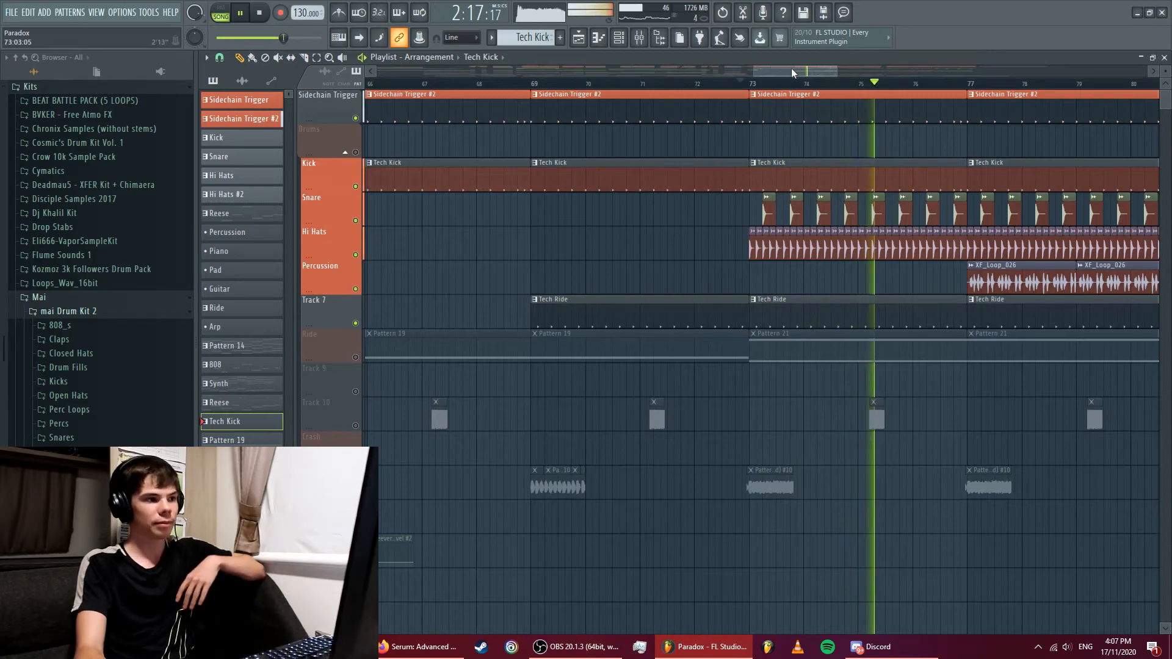
drag(791, 68, 812, 67)
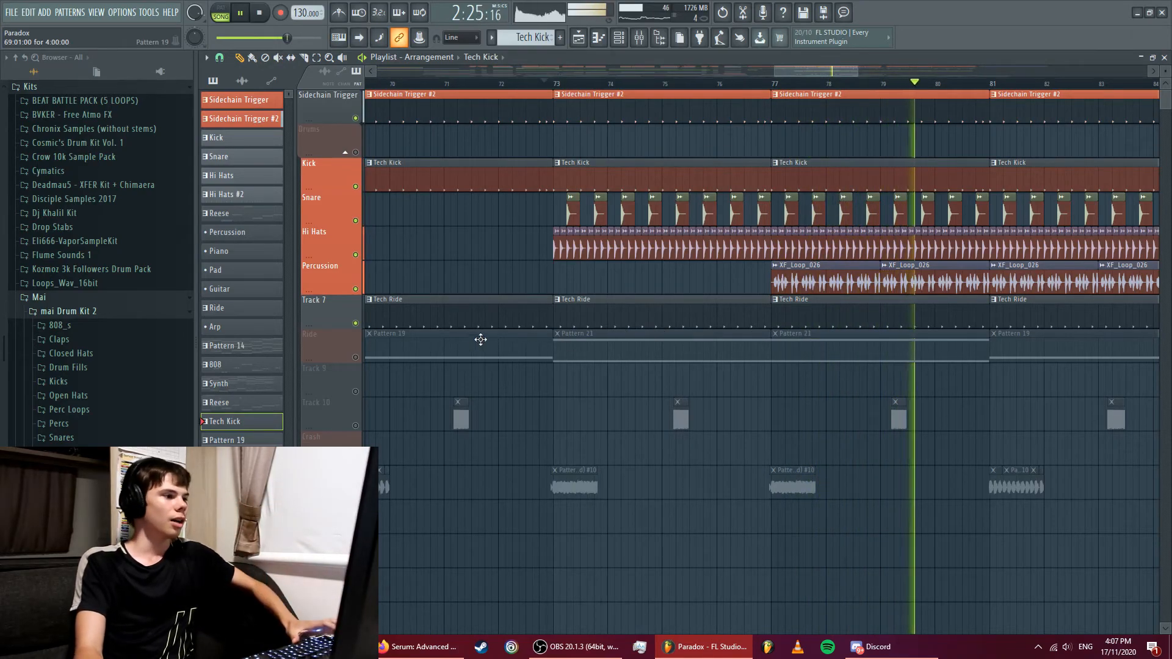
- Solo the Ride track, play Pattern 21 from bar 73, and undo the accidental deletion of its clip
ctrl+click(356, 358)
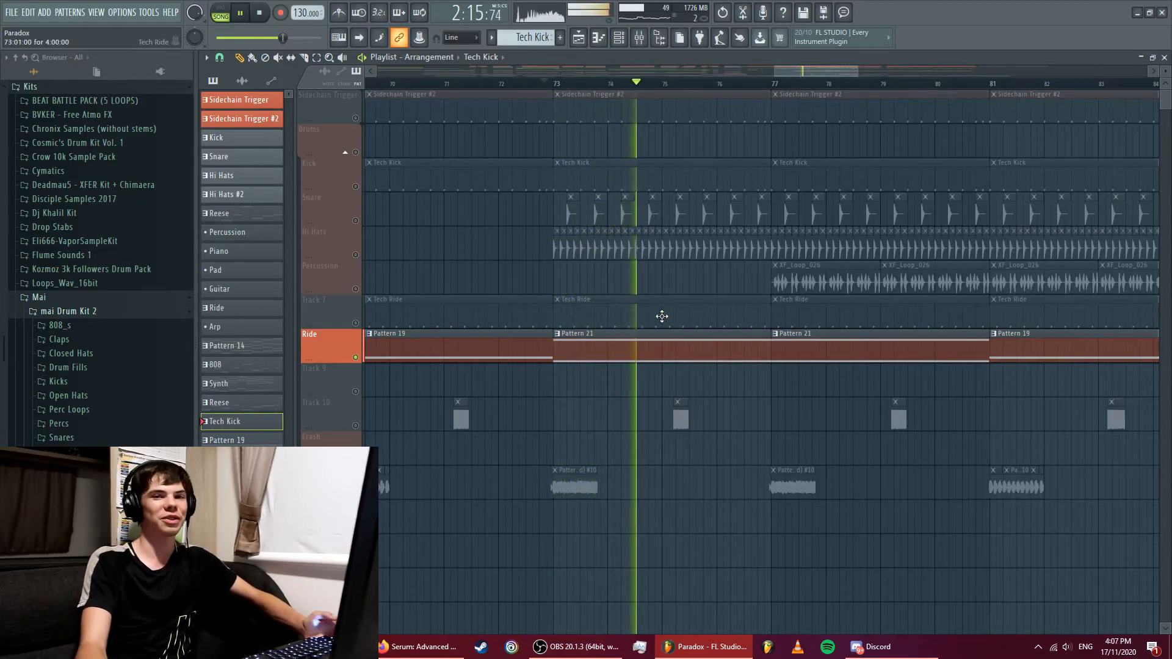
right_click(632, 346)
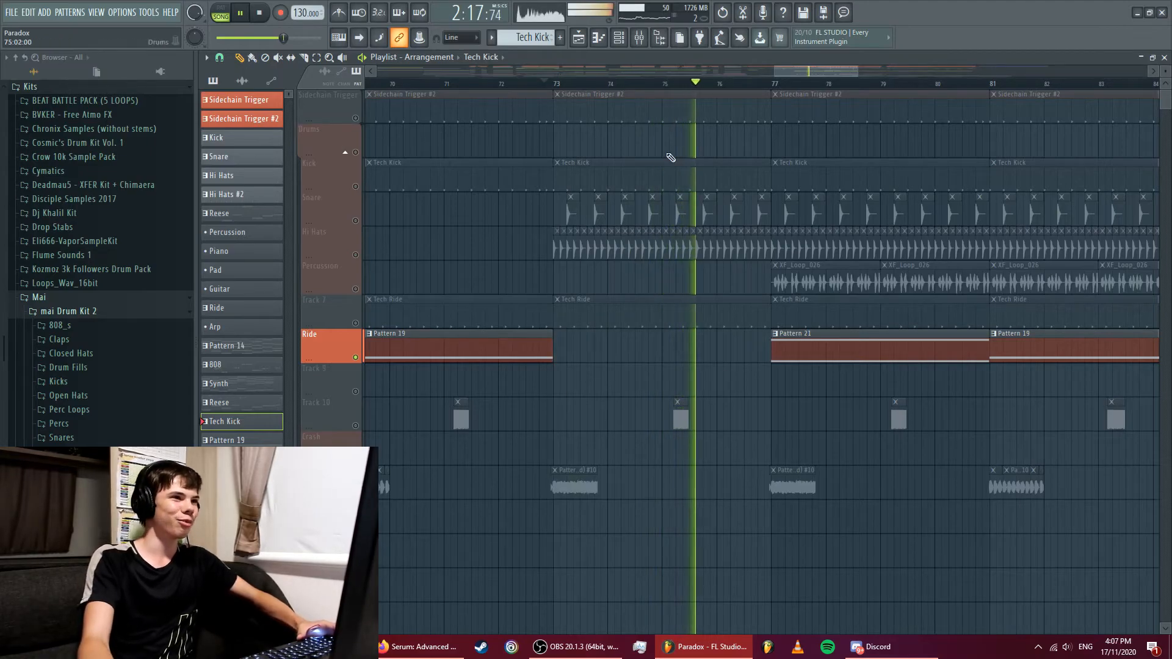
click(723, 13)
- Finish playing Track 12's soloed clip at bar 73 and toggle Track 17's solo to return to the full mix
key(space)
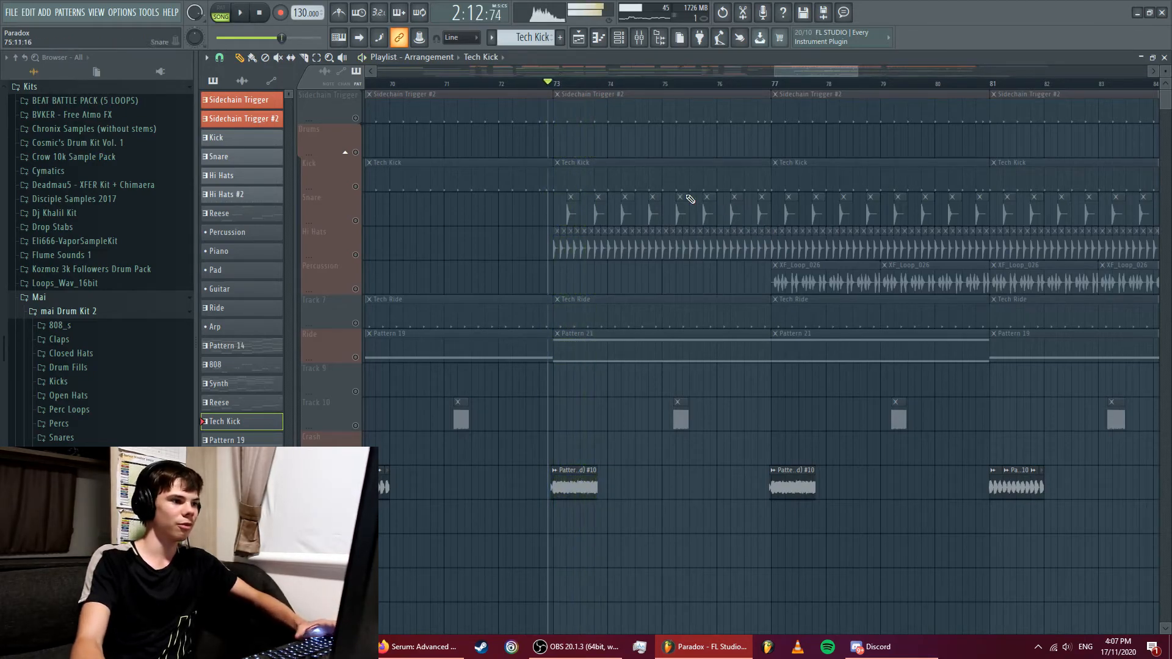
key(space)
drag(1167, 111, 1167, 116)
right_click(356, 389)
right_click(356, 390)
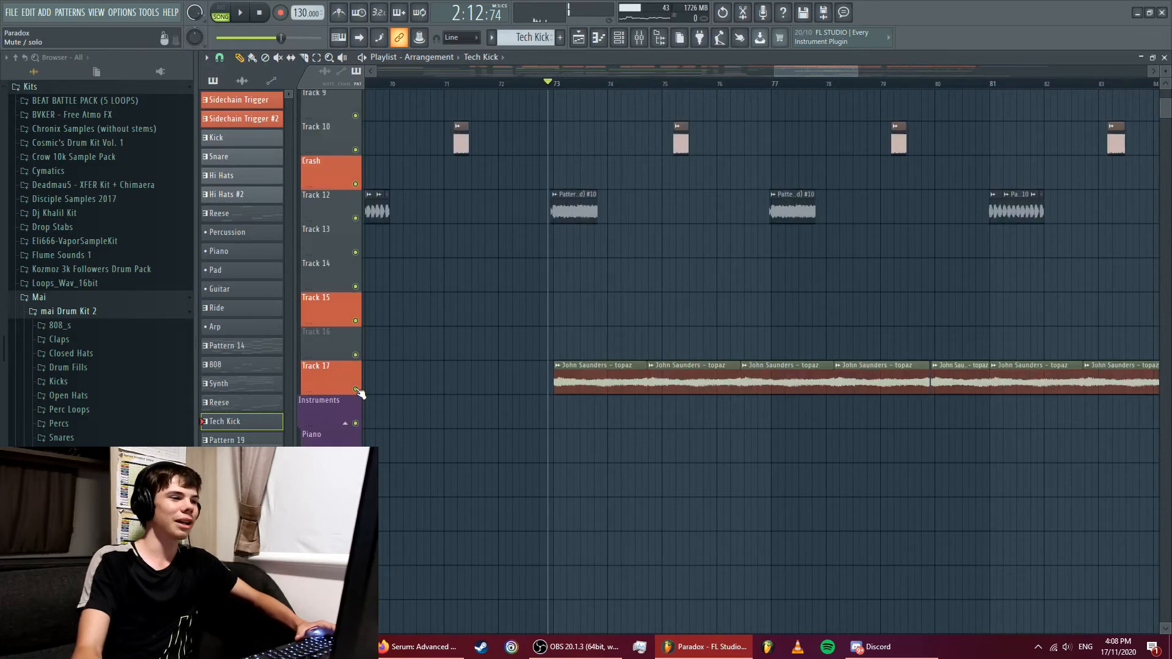
drag(1166, 114, 1167, 108)
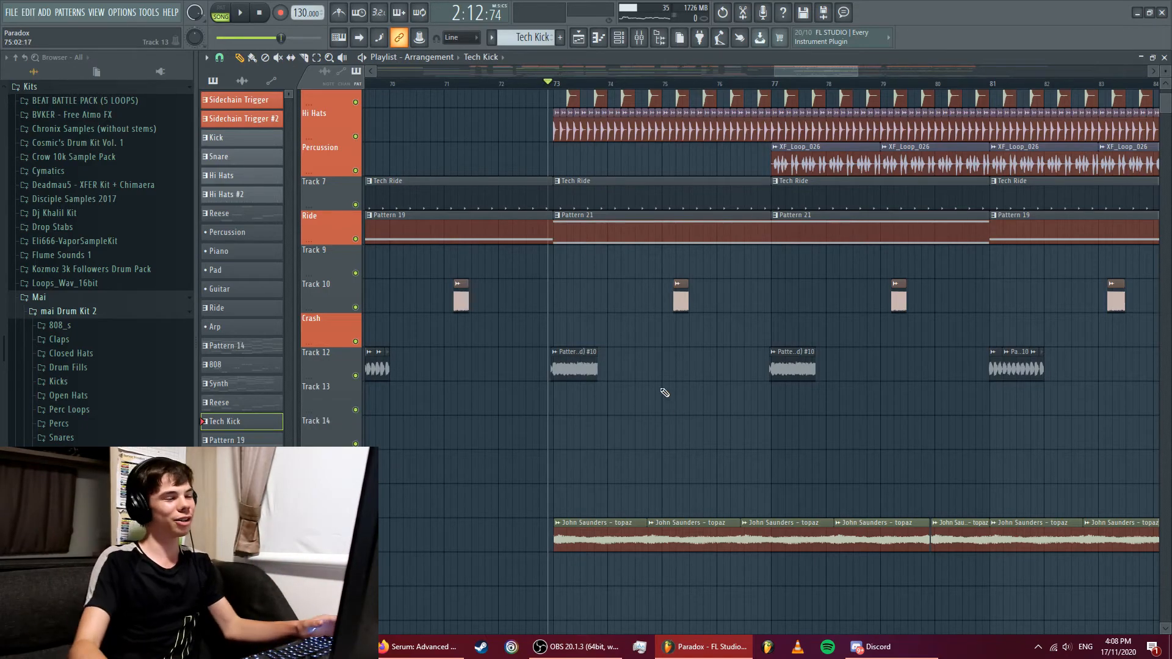
- Check the Perc Loop mixer track's effect slots while playing the arrangement
click(639, 40)
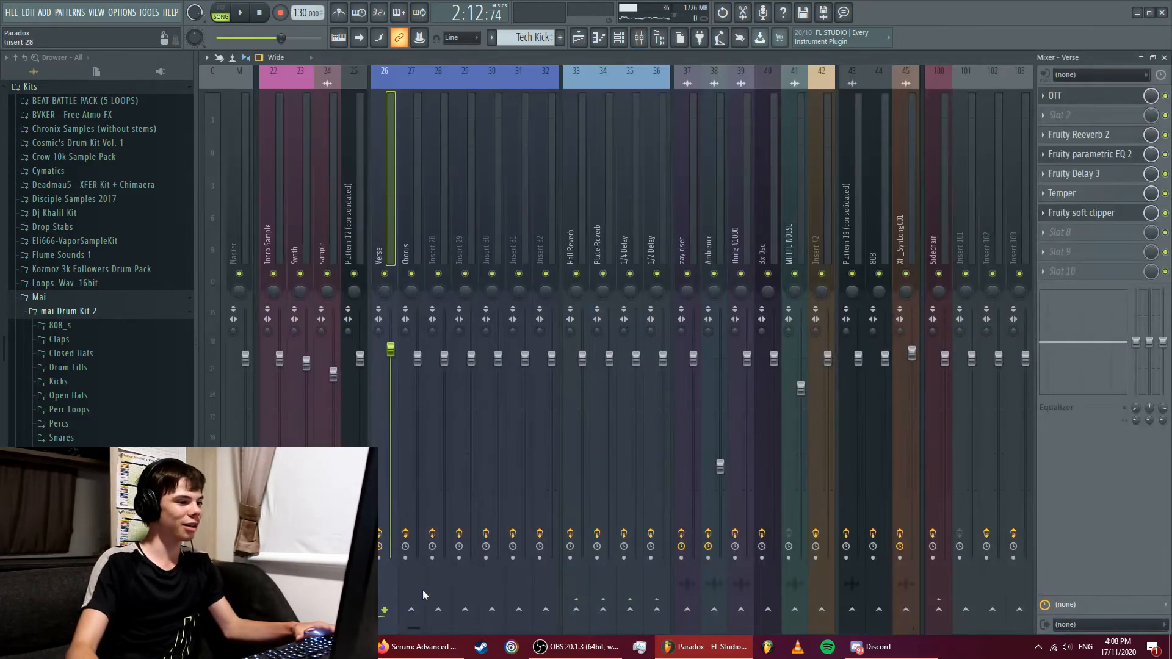
drag(409, 631, 269, 631)
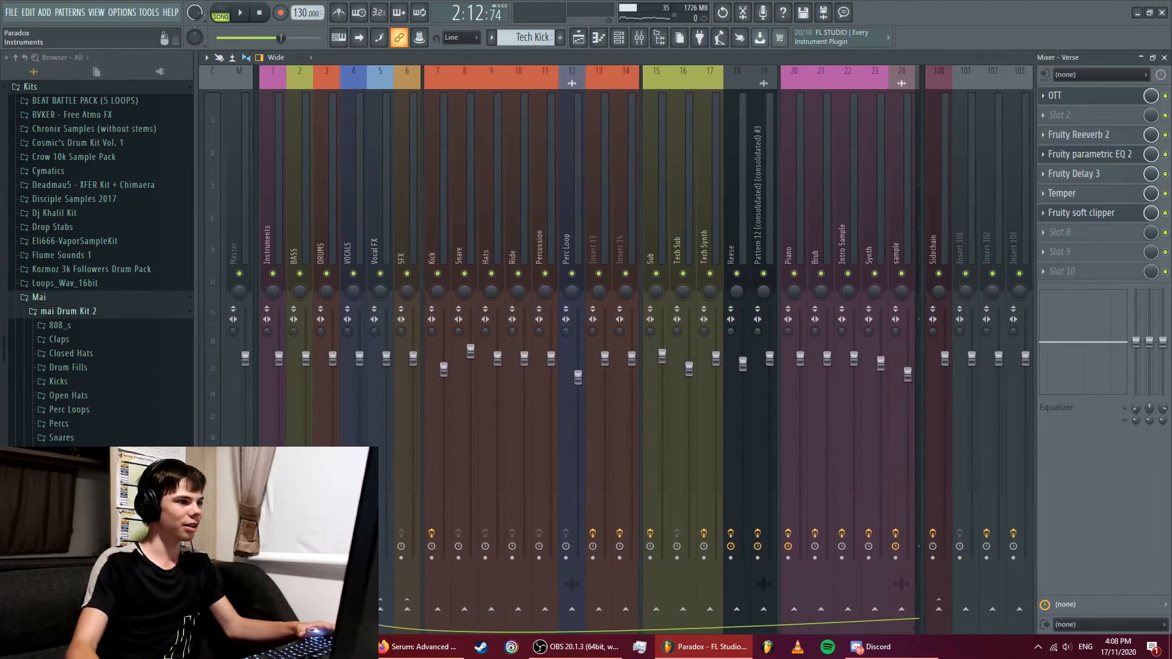
click(572, 225)
key(space)
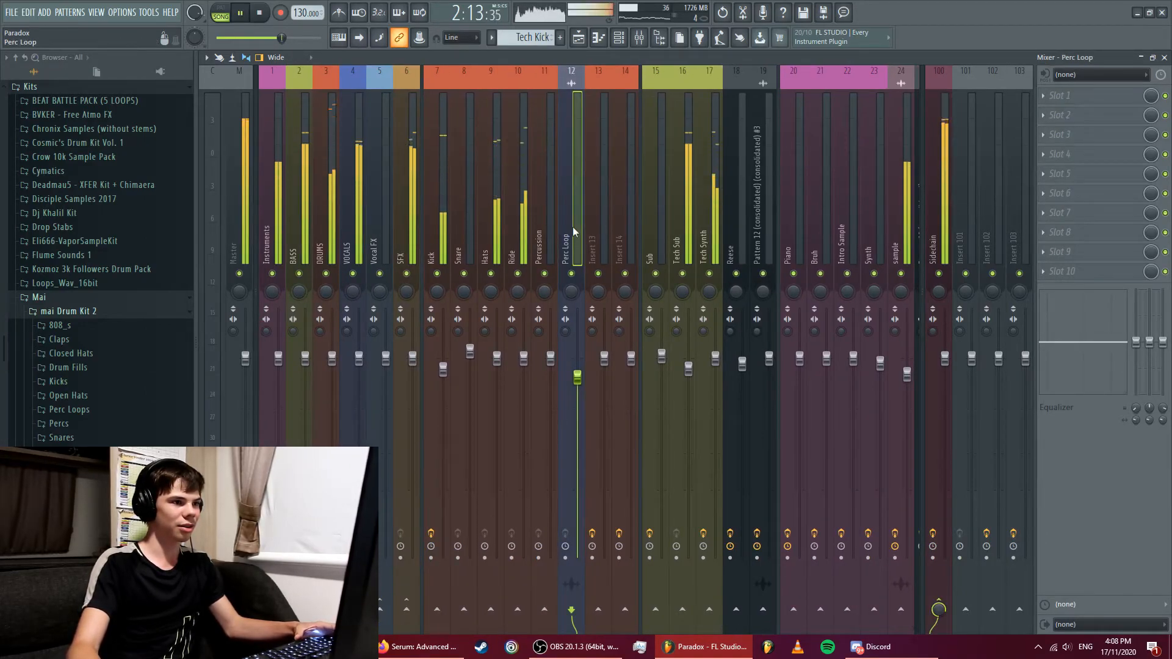
- Select the sample mixer track, stop playback, and open its Glitch2 effect on the Reverser settings
click(901, 218)
key(space)
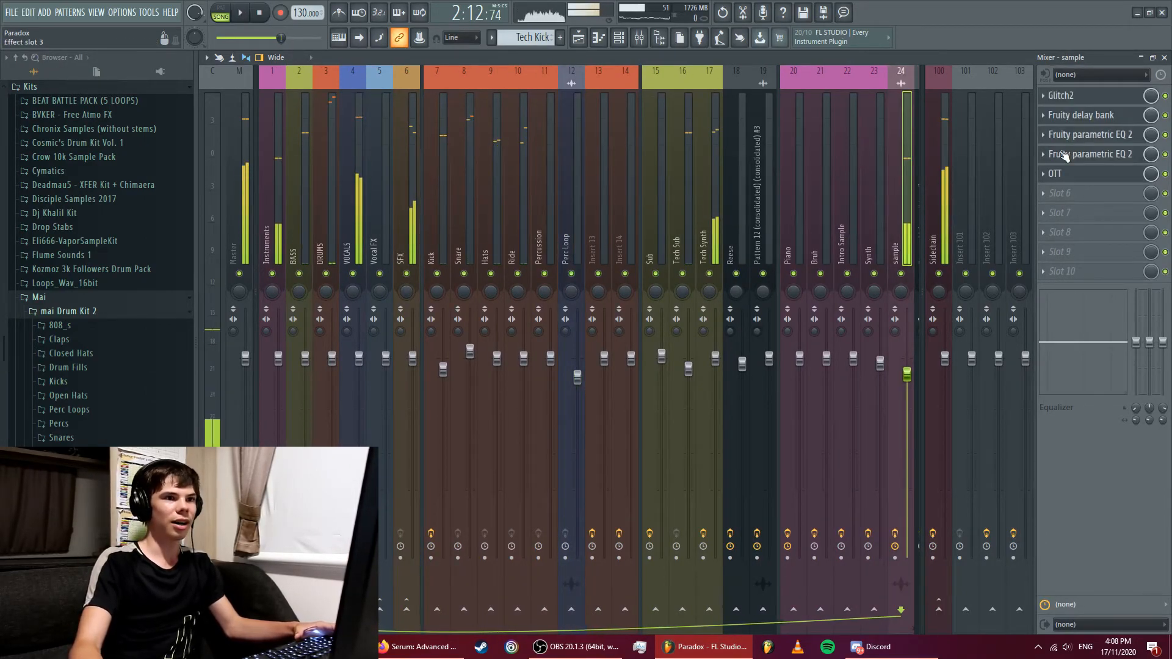
click(1079, 99)
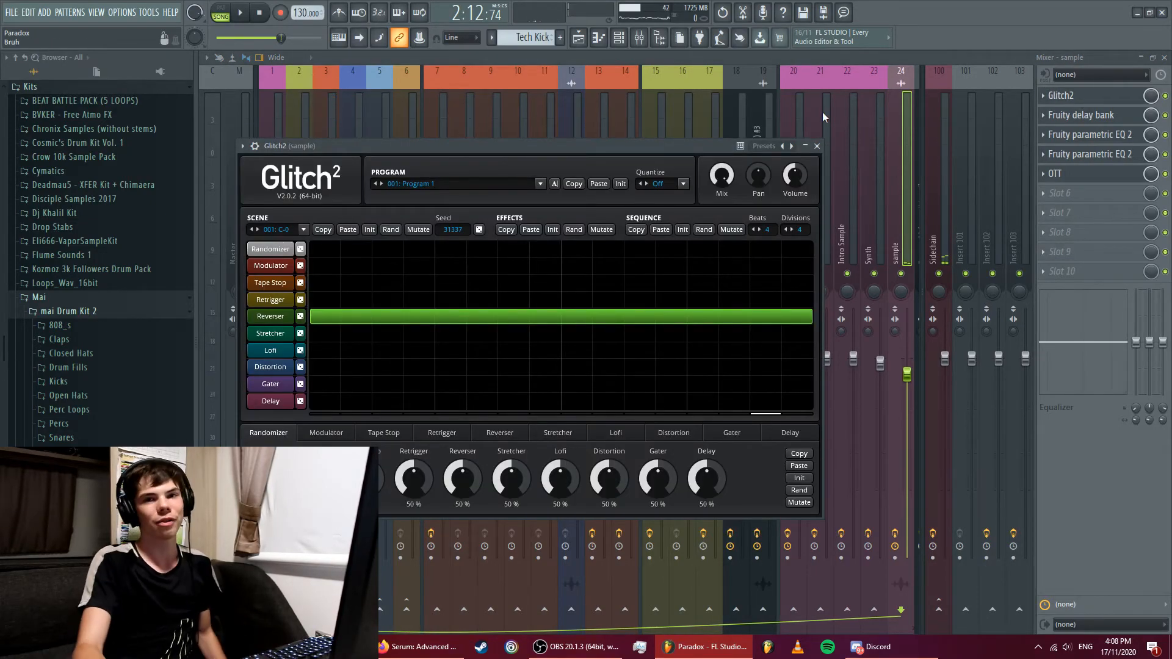
click(266, 317)
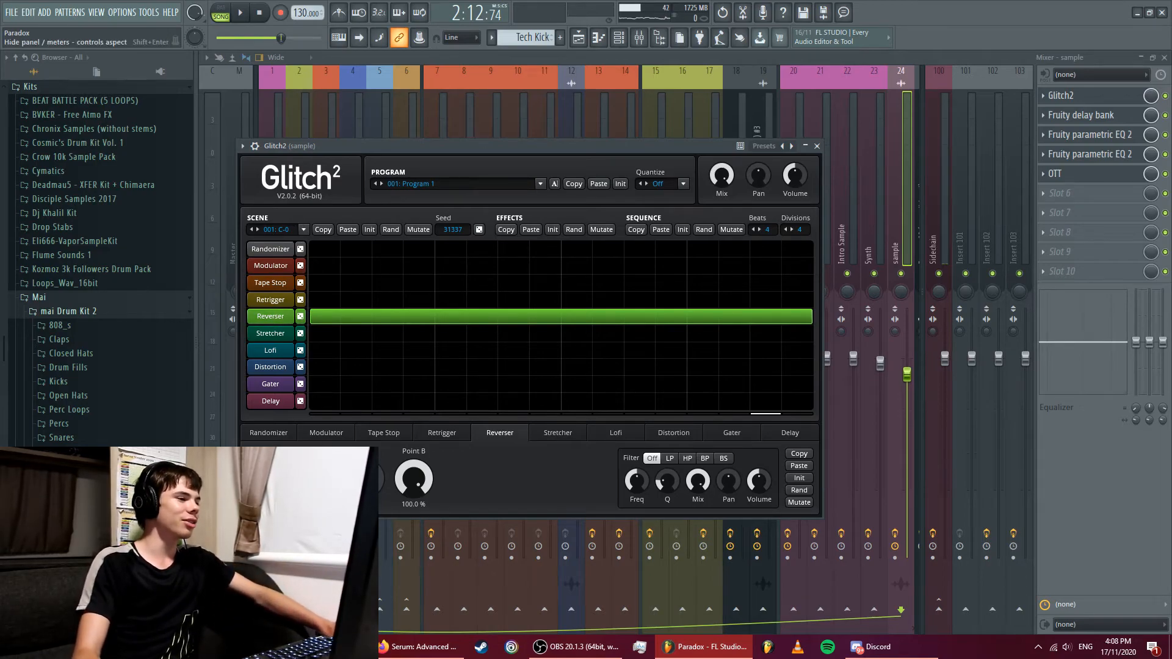
- Solo Track 17 in the playlist, play its sample loop from bar 73, and unsolo all the tracks
click(588, 39)
right_click(355, 546)
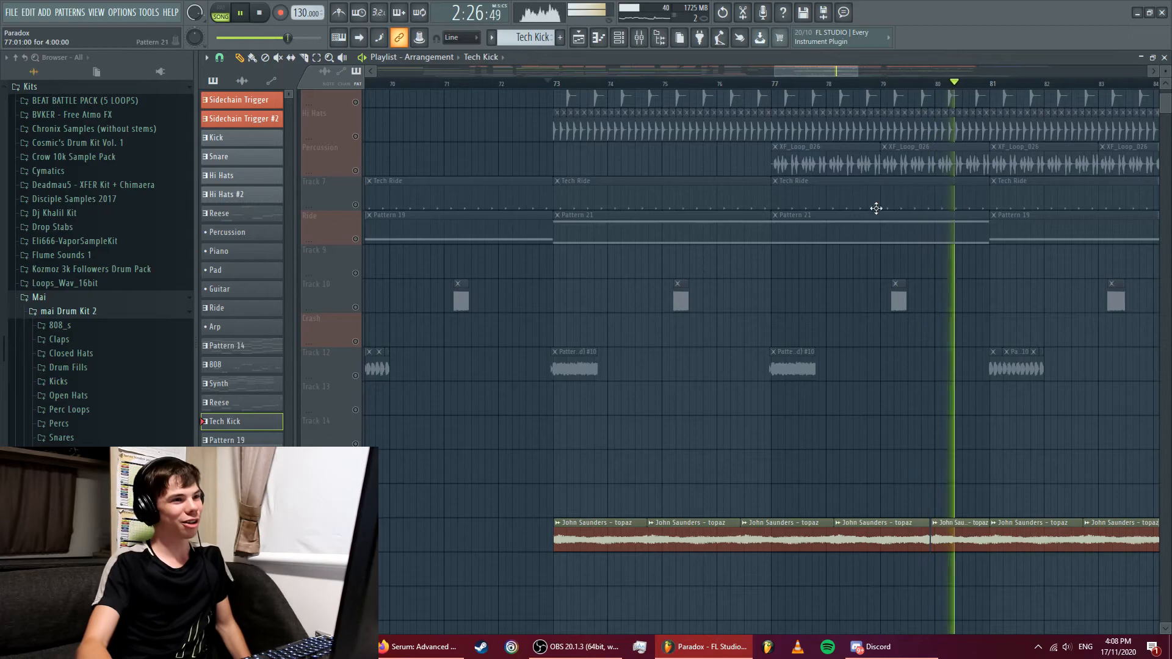
key(space)
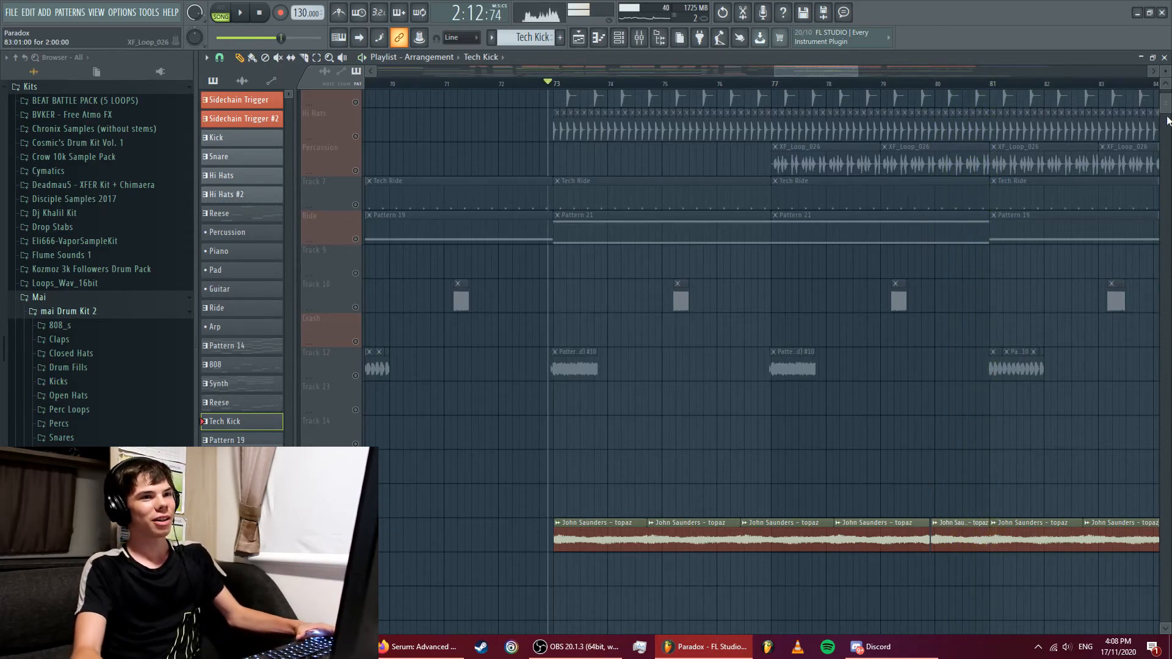
scroll(1169, 98, up, 3)
scroll(1168, 98, up, 1)
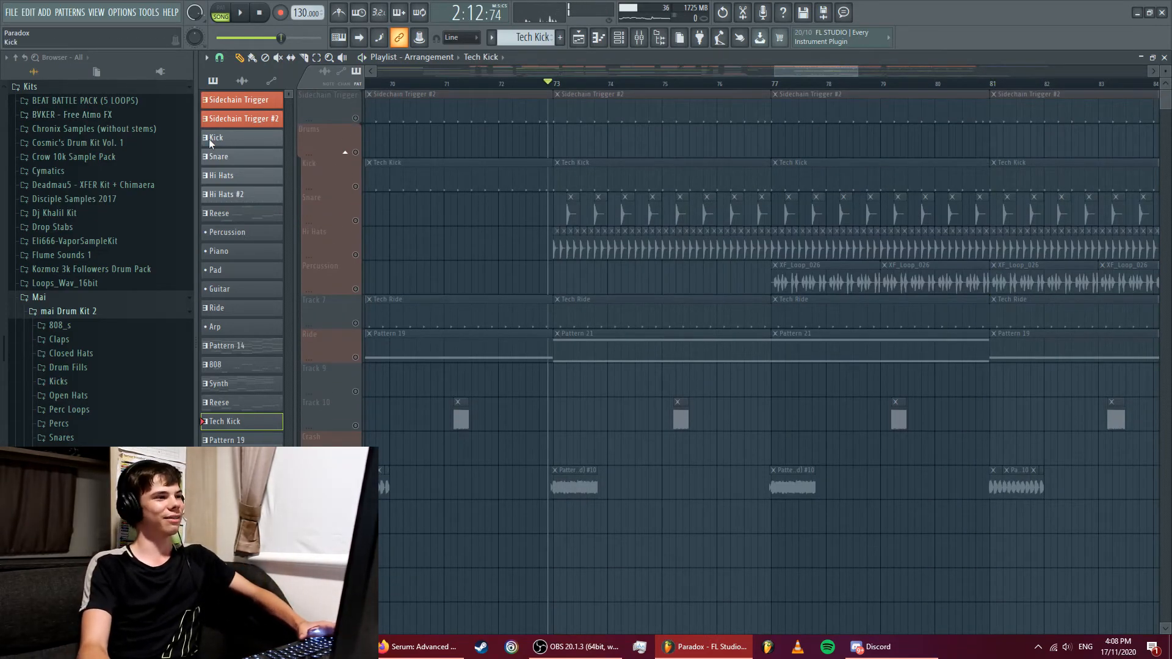
right_click(357, 117)
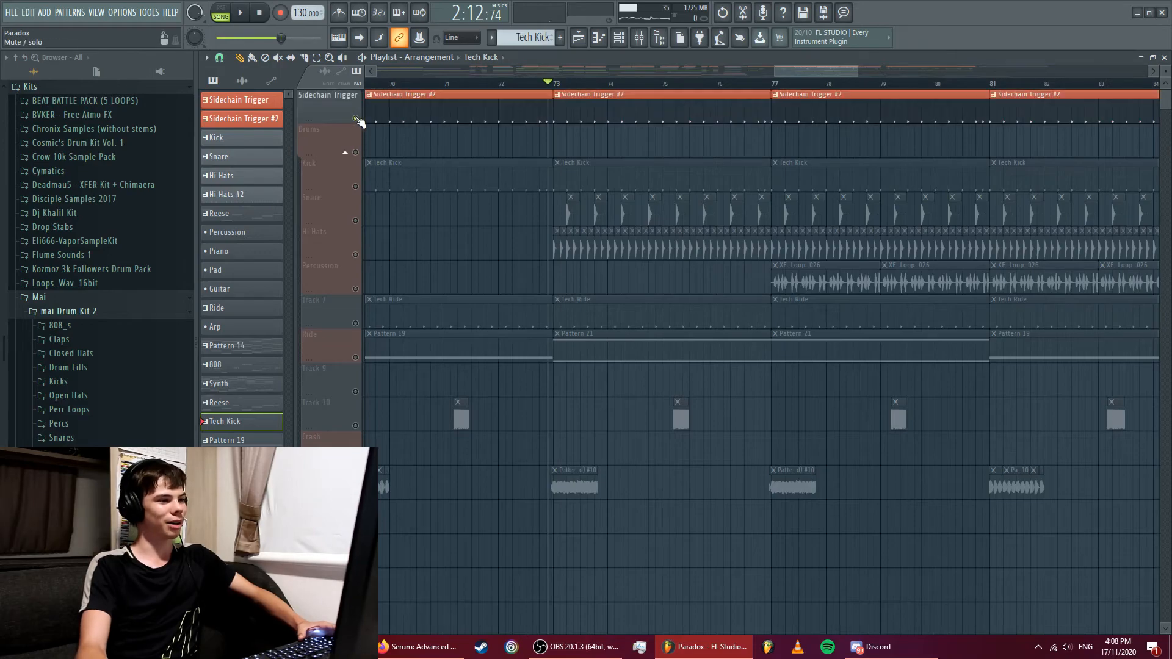
right_click(357, 118)
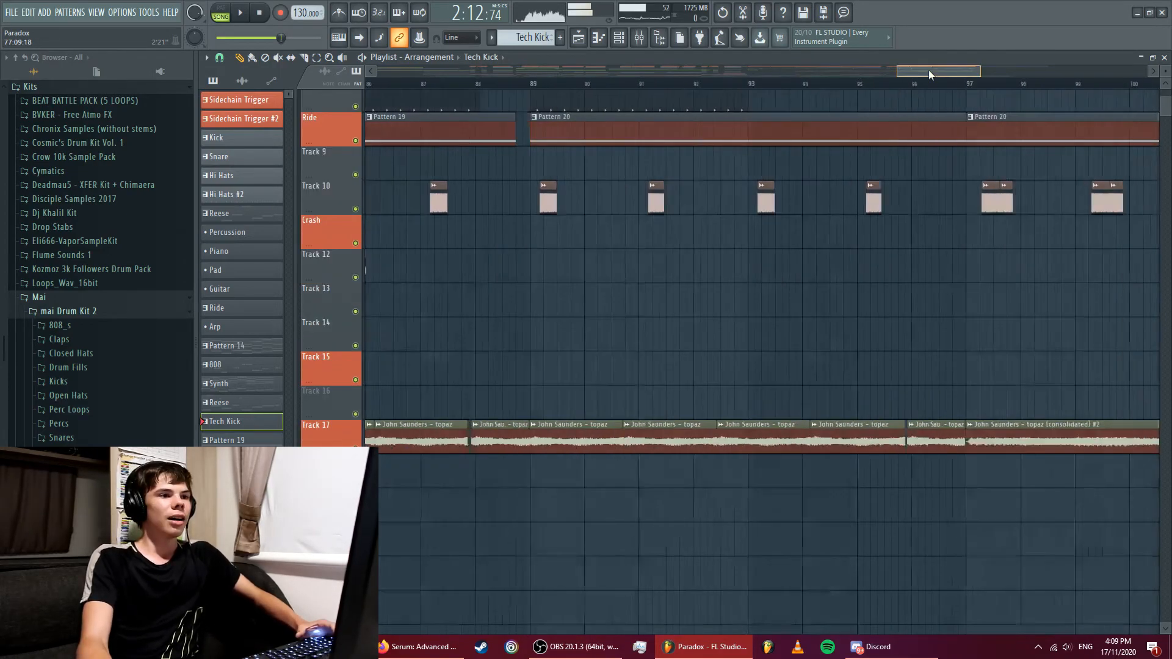
- Play the full mix of the tech section from about bar 80
drag(928, 70, 852, 76)
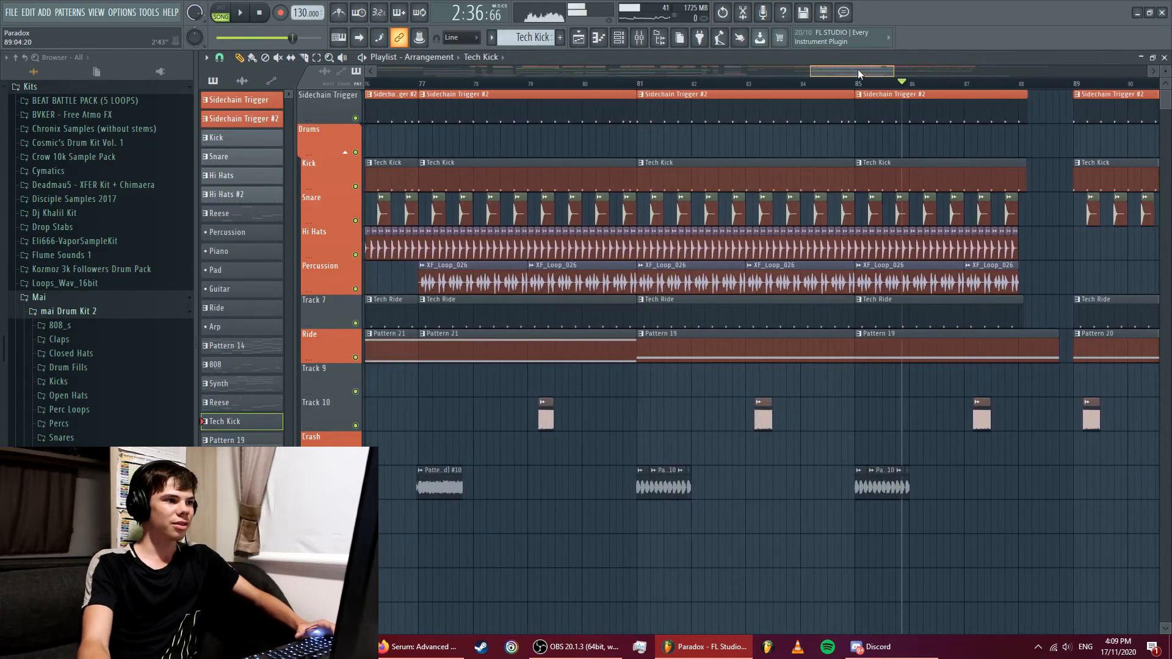
drag(858, 71, 857, 72)
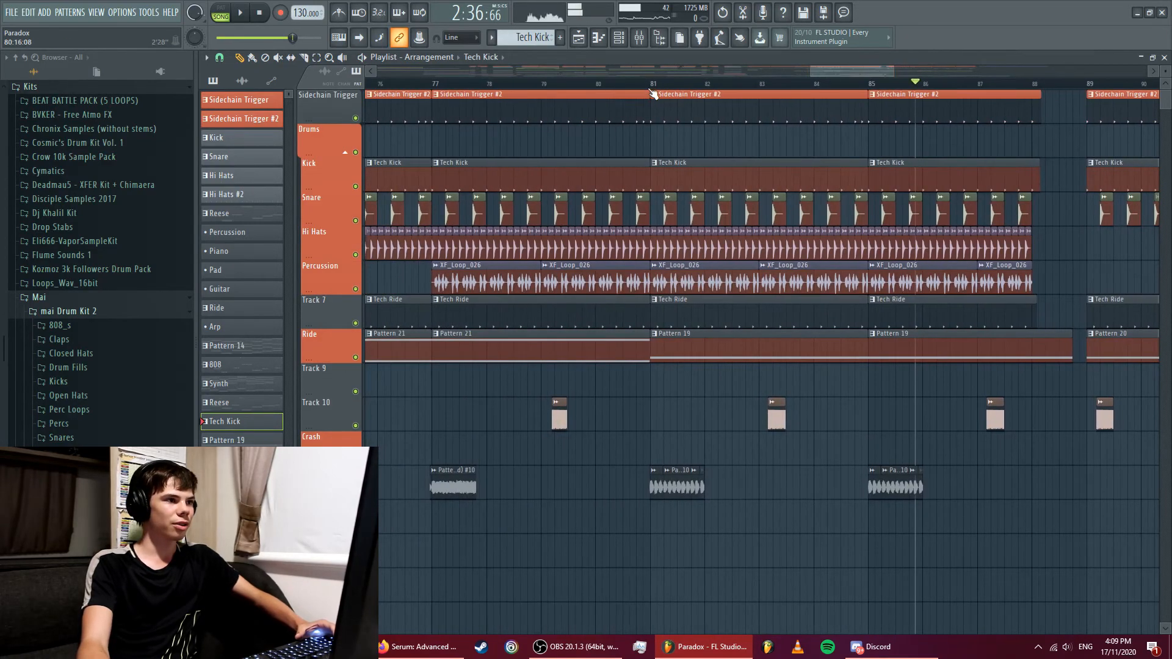
mouse_move(1164, 101)
mouse_down()
mouse_move(1166, 136)
mouse_move(1168, 111)
mouse_up()
key(space)
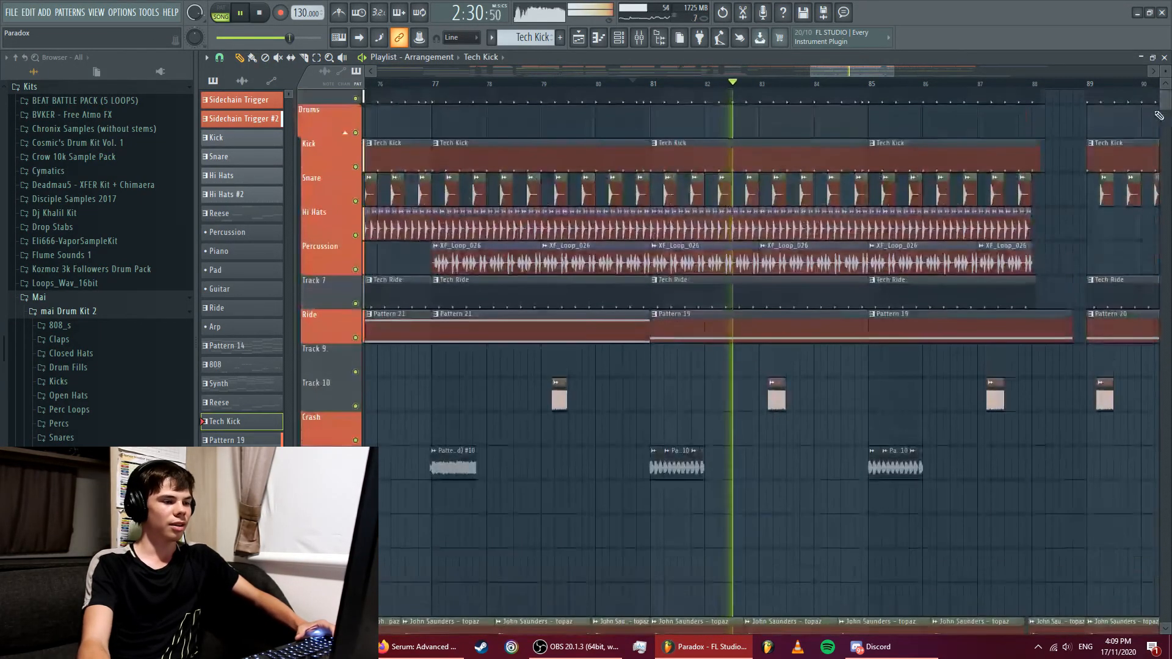
- Solo Track 10 and play its short synth clips around bars 79 and 83
right_click(357, 406)
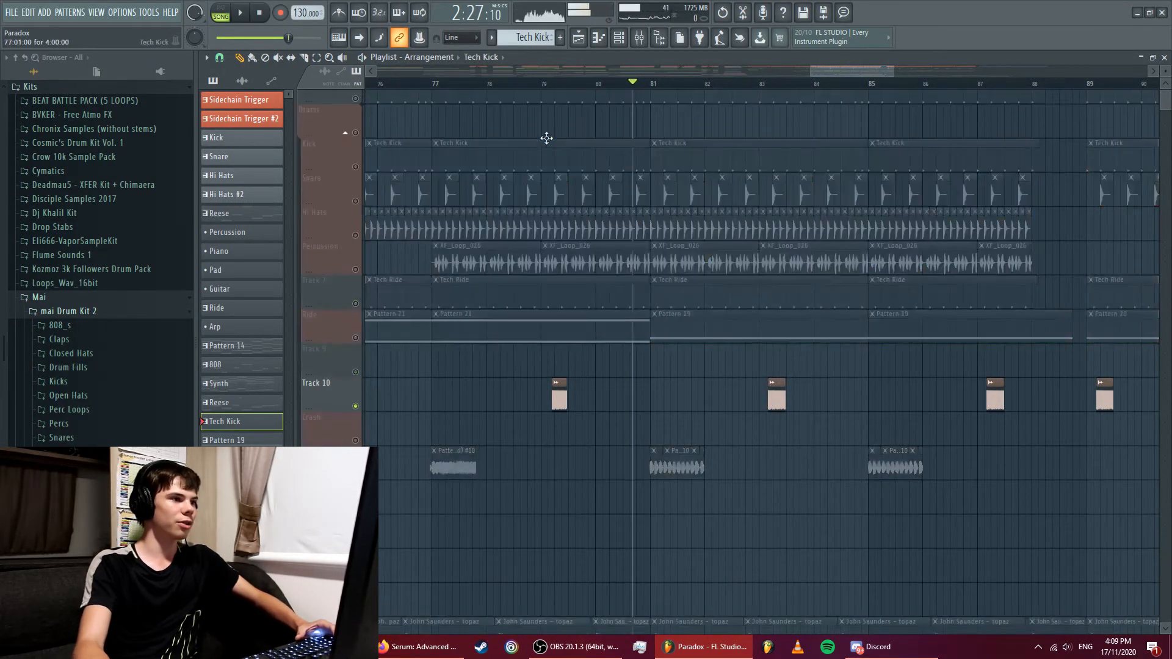
key(space)
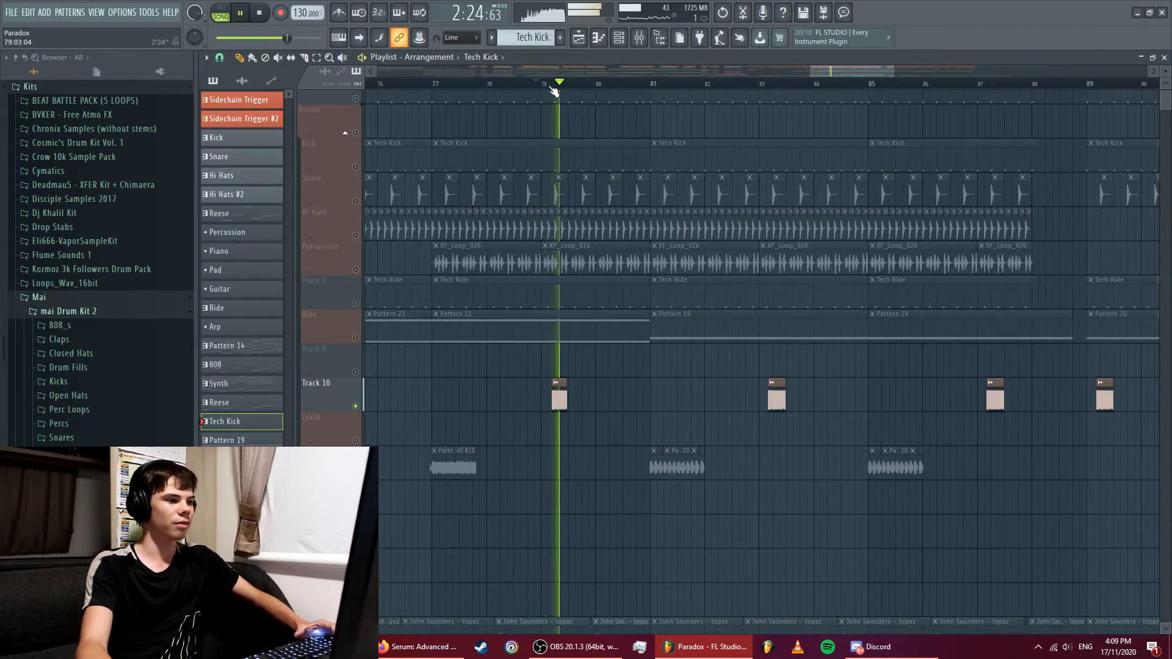
key(space)
key(space)
click(767, 83)
key(space)
click(750, 81)
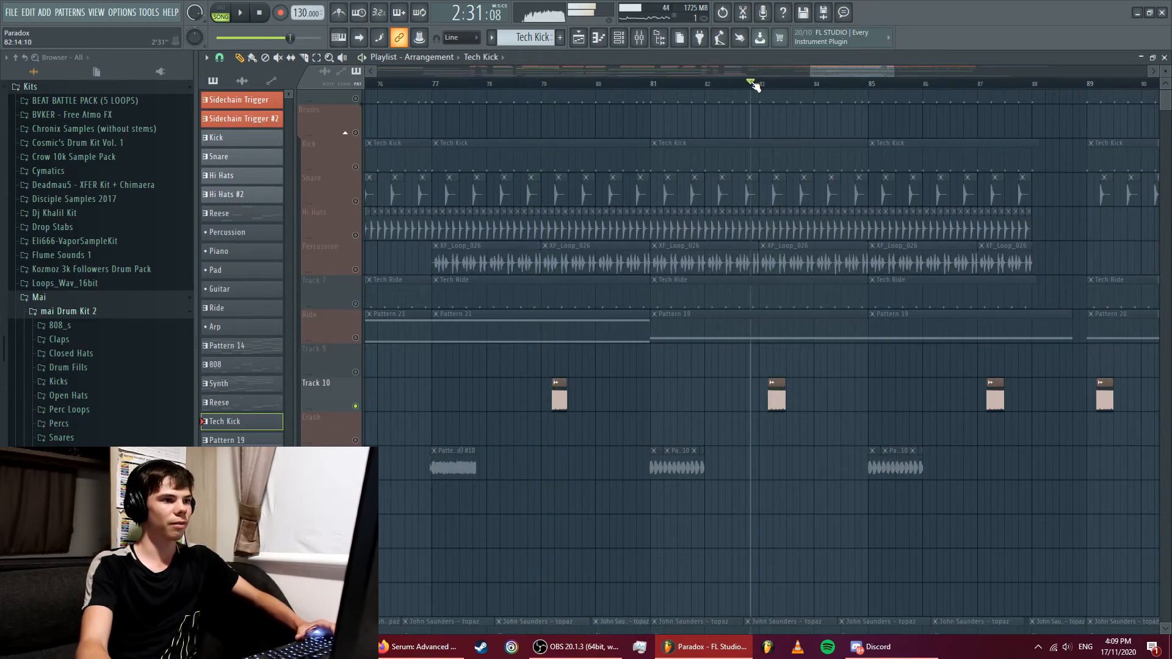
key(space)
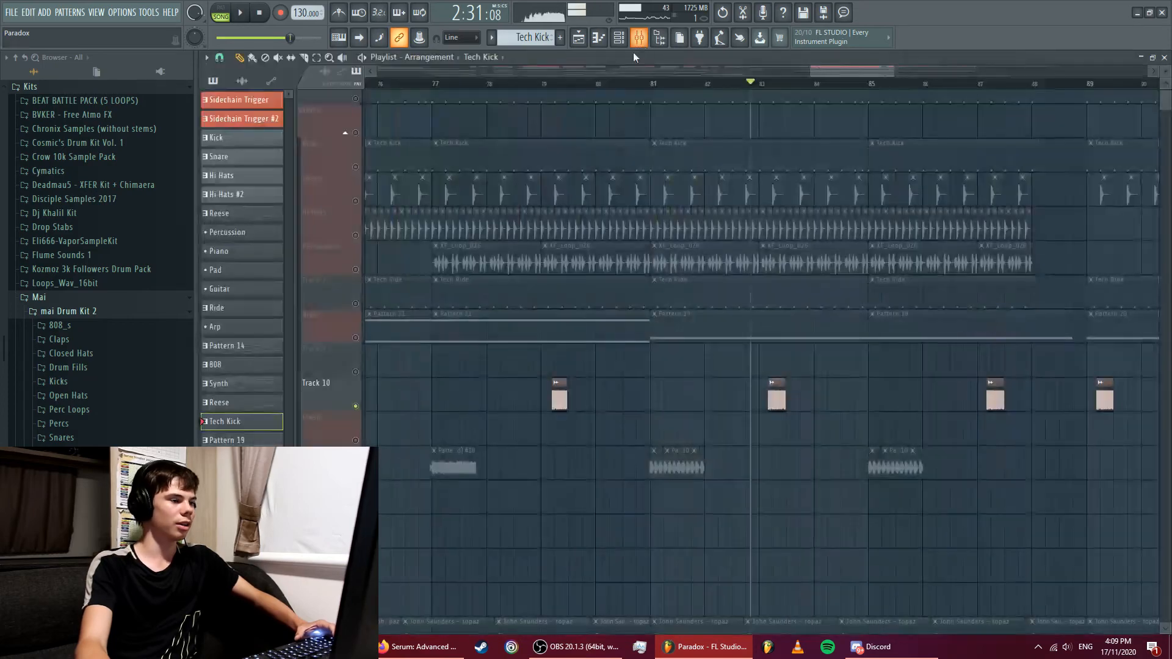
- Play the soloed Track 10 clip with the mixer open to locate its mixer track
click(637, 39)
key(space)
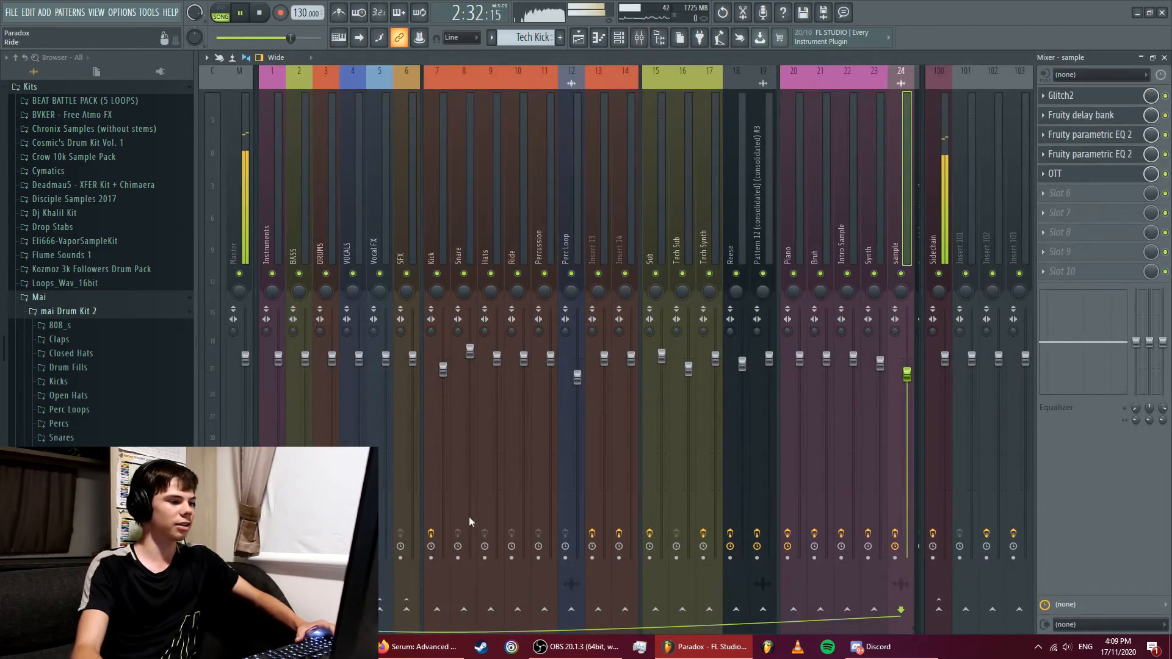
drag(330, 629, 443, 628)
key(space)
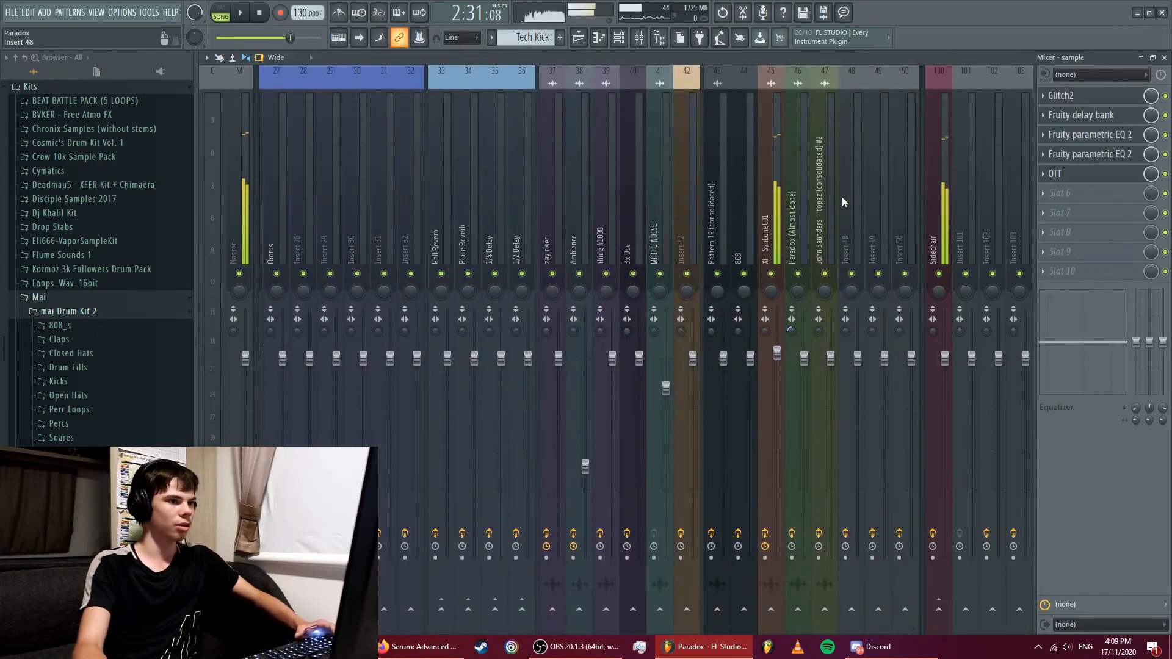
- Select the XF_SynLongC01 mixer track and inspect its effect chain, opening and closing Fruity parametric EQ 2
click(784, 135)
click(1114, 95)
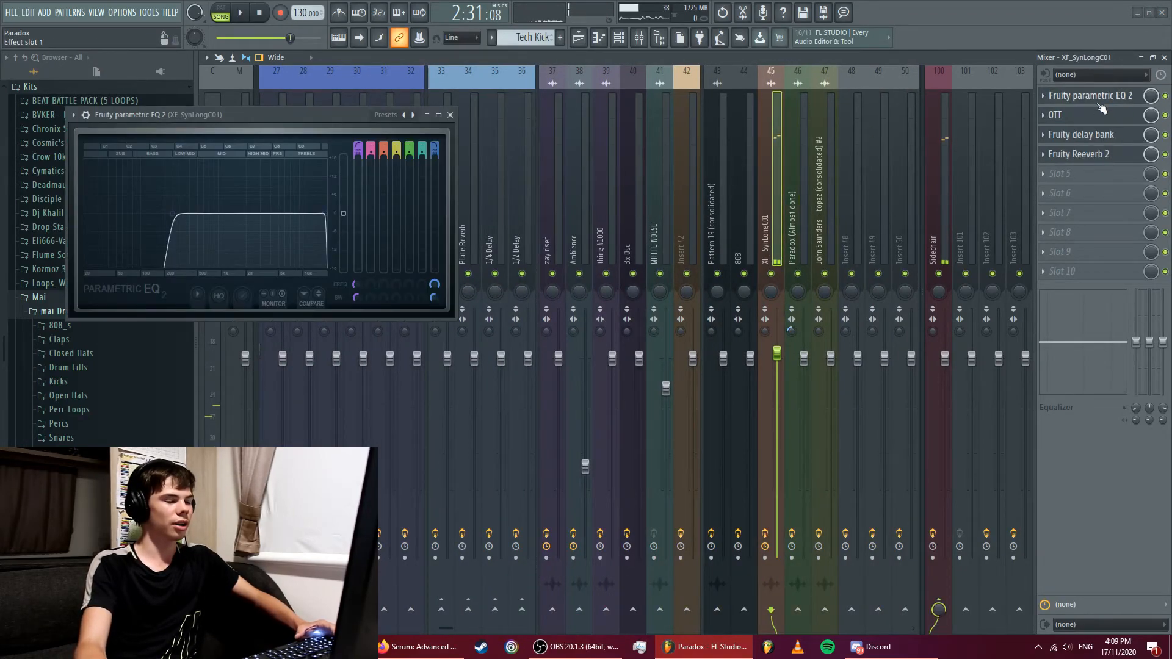
click(1104, 116)
click(1092, 136)
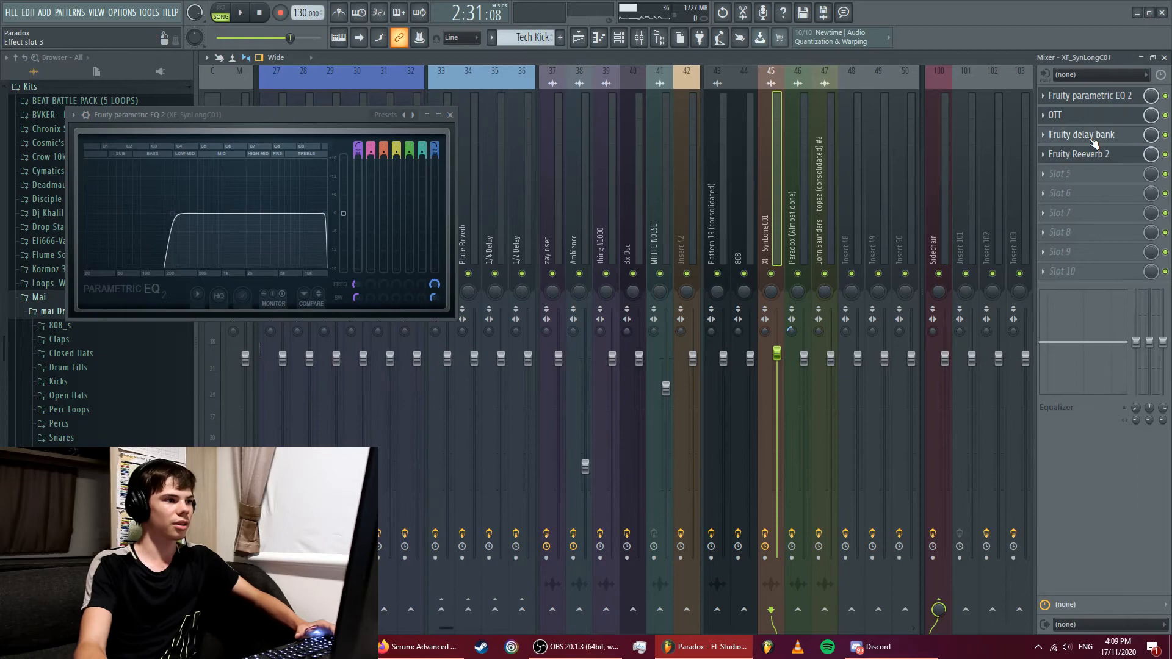
click(450, 116)
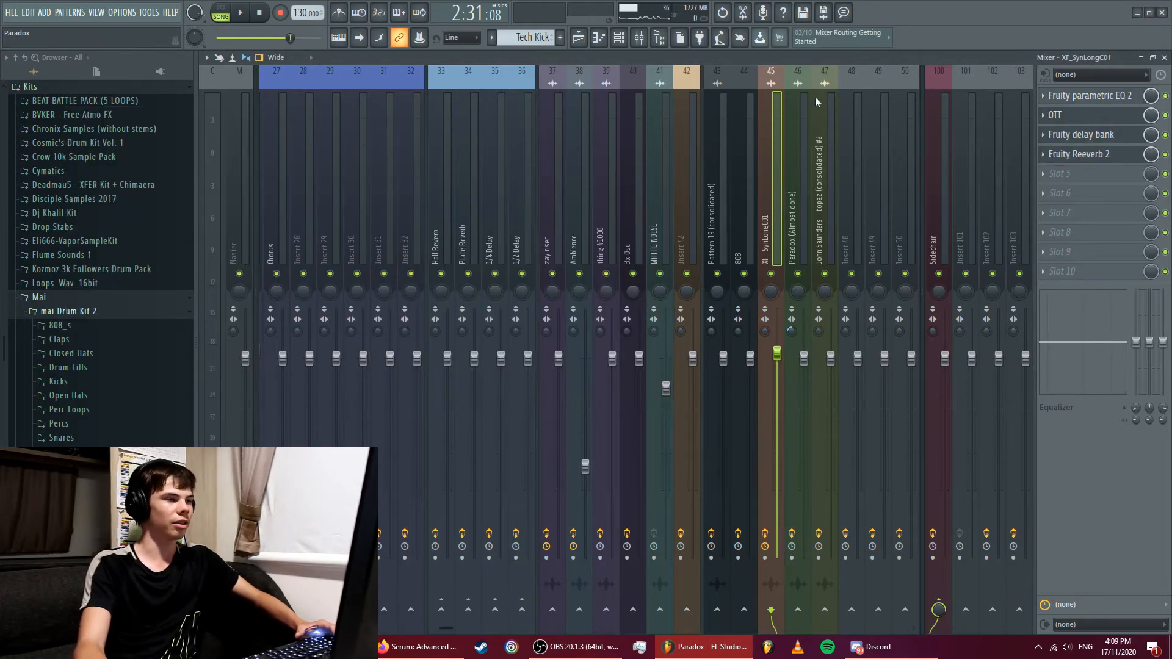
- Replay the soloed Track 10 clip in the playlist and unsolo it to restore the full mix
click(578, 42)
key(space)
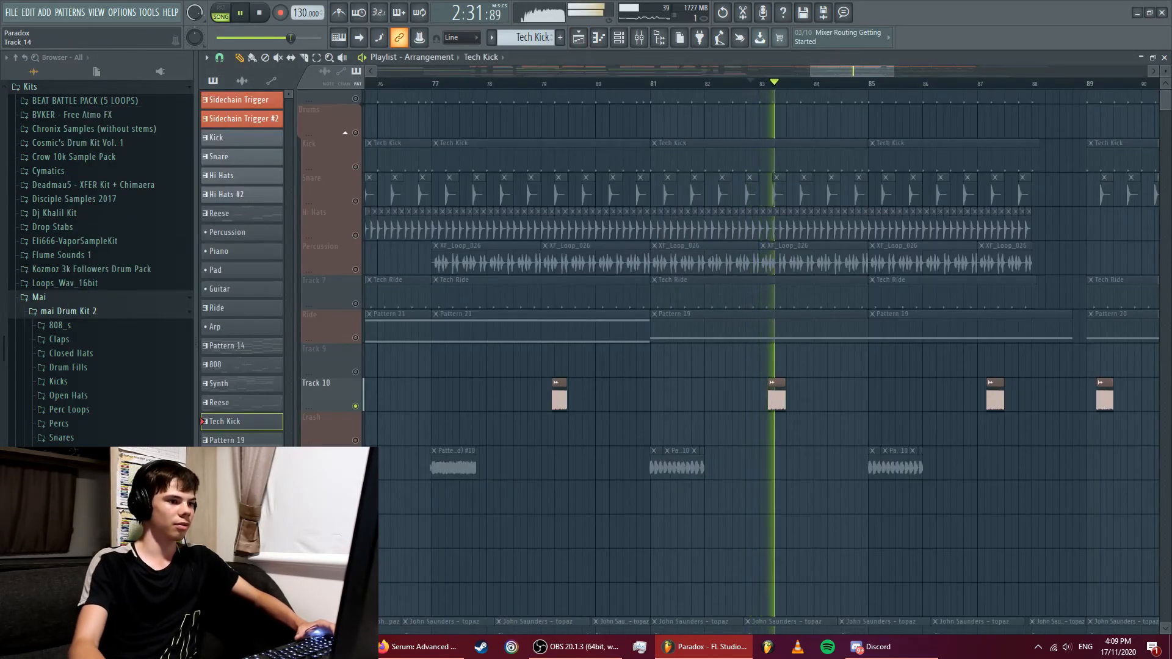
key(space)
right_click(355, 406)
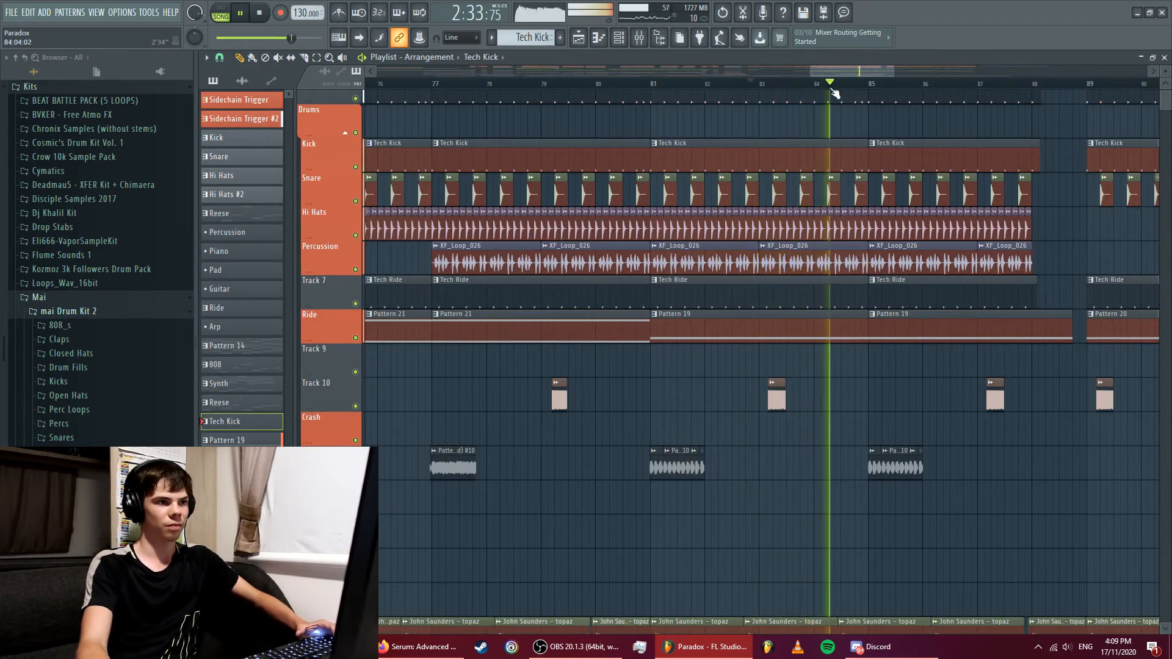
- Play the full mix of the tech section and set the playback position to about bar 86
mouse_move(845, 74)
mouse_down()
mouse_move(856, 73)
mouse_move(780, 79)
mouse_move(863, 75)
mouse_up()
key(space)
key(space)
click(701, 83)
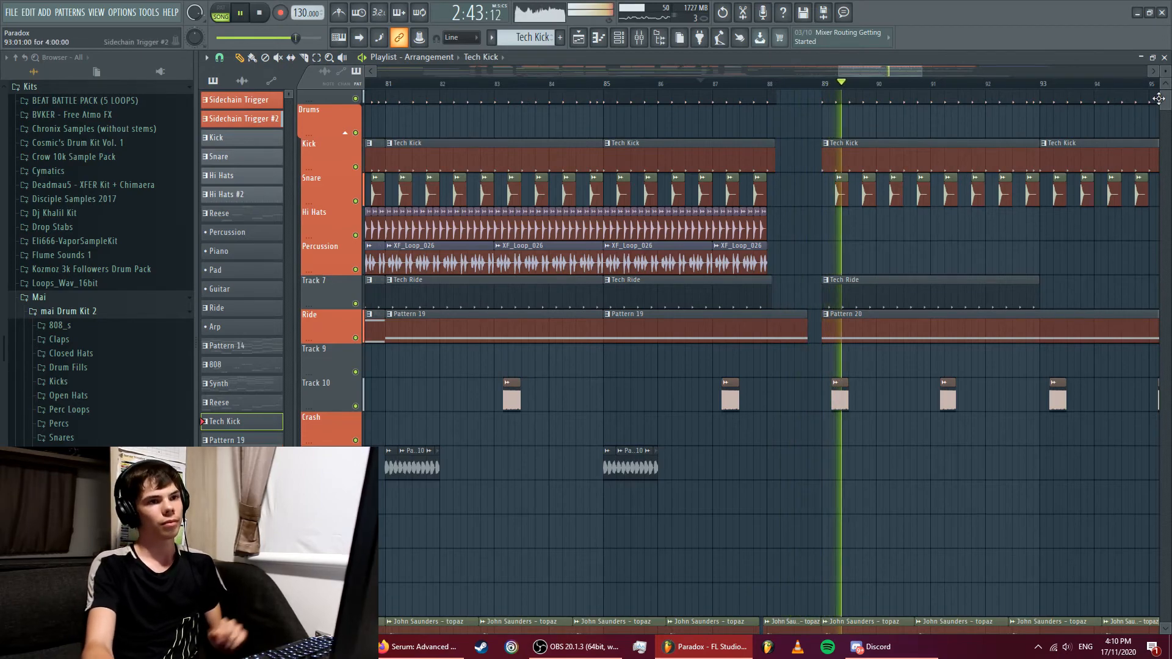
- Play the full mix across the break into the section at bar 89, with the drum tracks in view
mouse_move(1165, 103)
mouse_down()
mouse_move(1165, 130)
mouse_move(1163, 101)
mouse_up()
key(space)
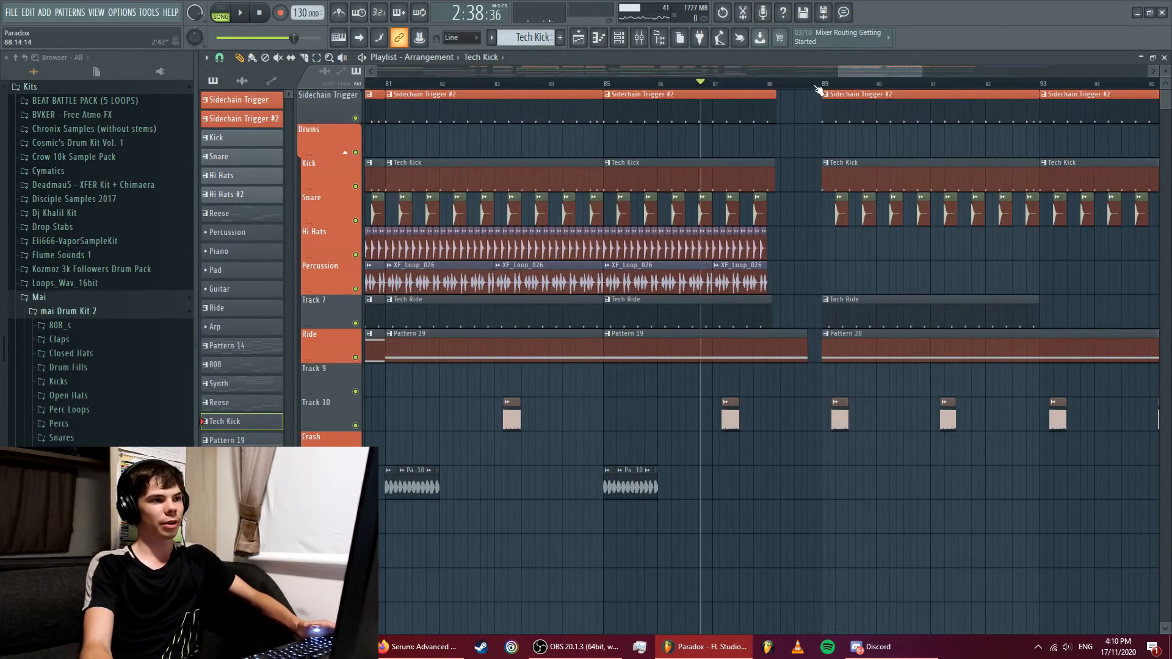
key(space)
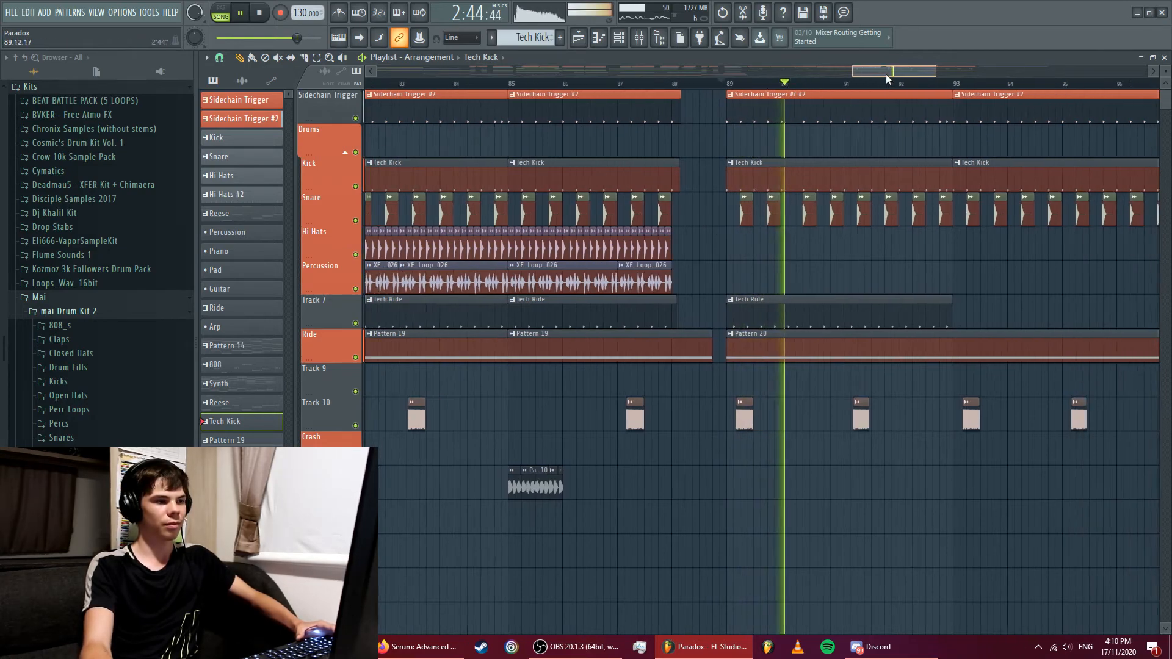
key(space)
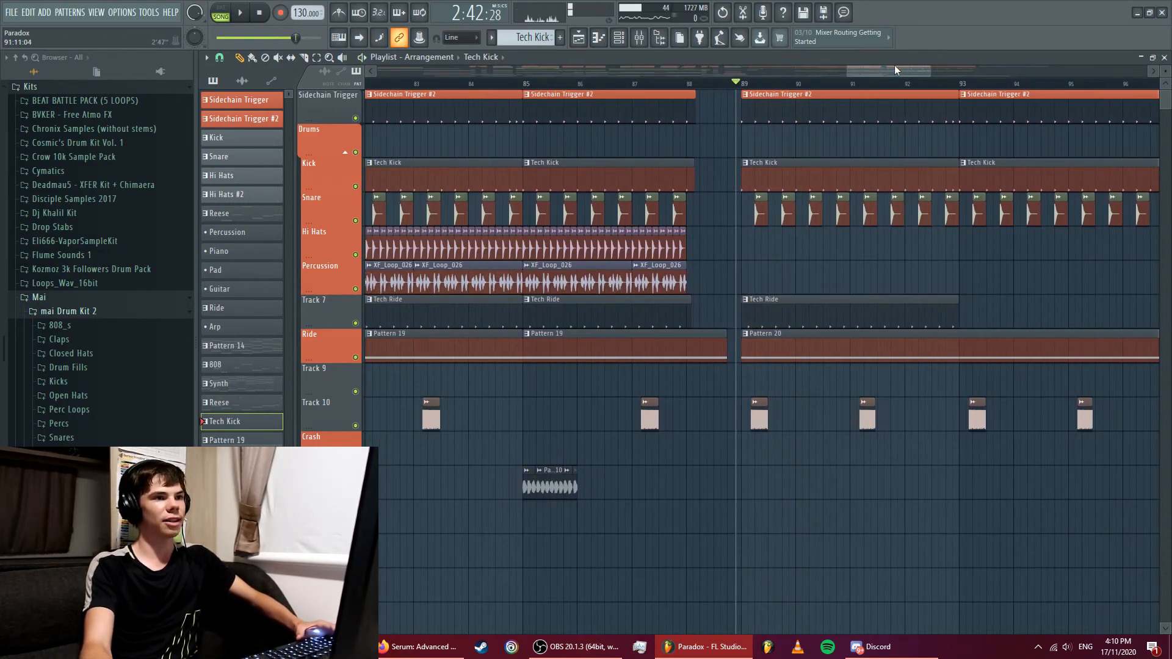
- Play the arrangement from about bar 93 and through the change at bar 97
drag(895, 66, 909, 70)
key(space)
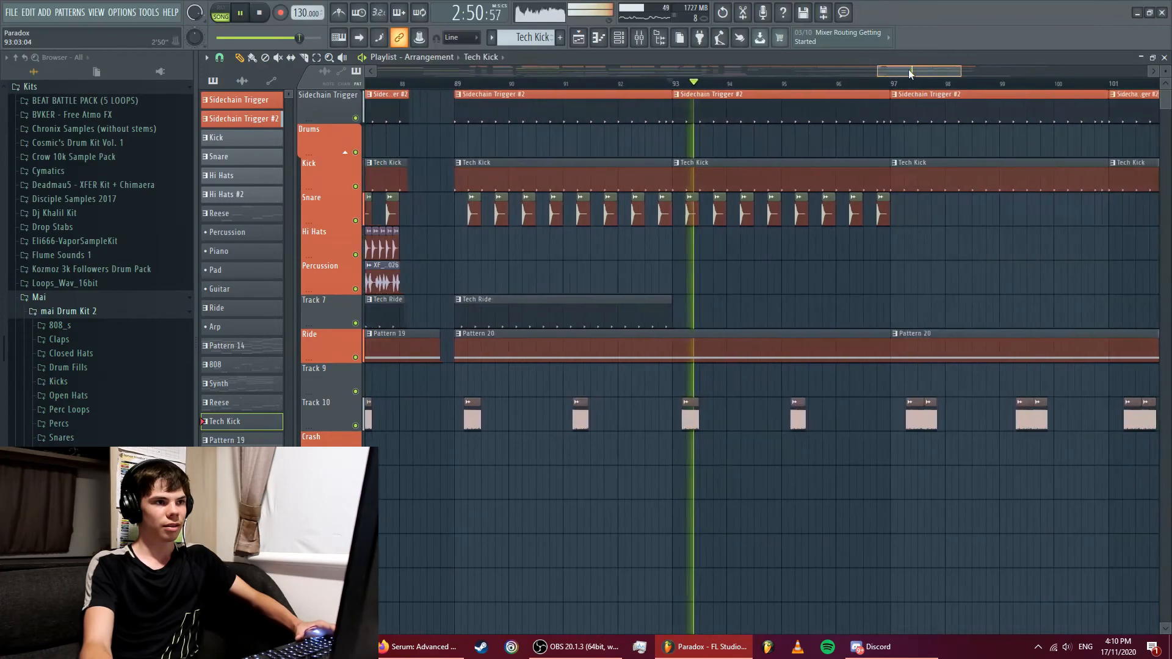
drag(910, 72, 913, 68)
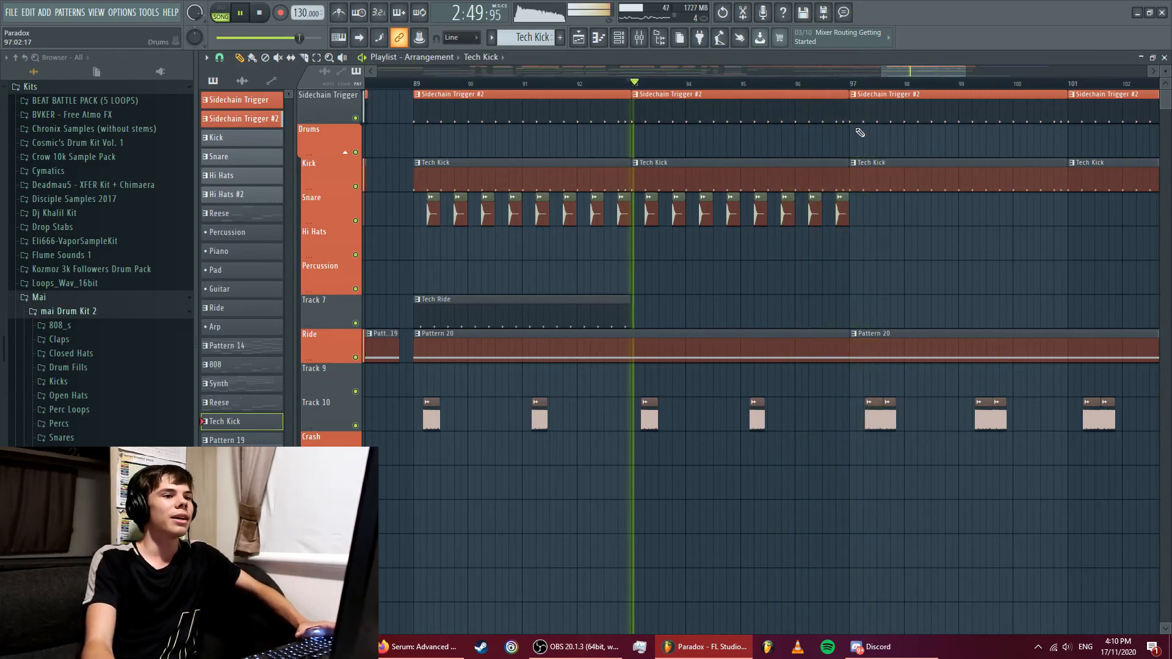
key(space)
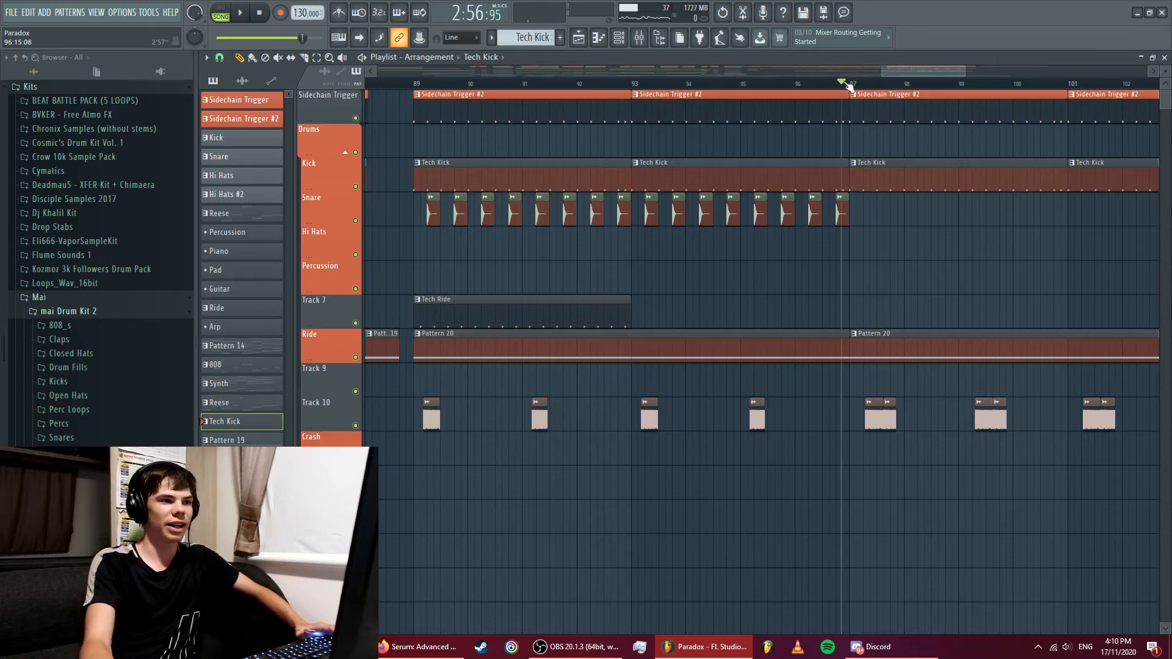
key(space)
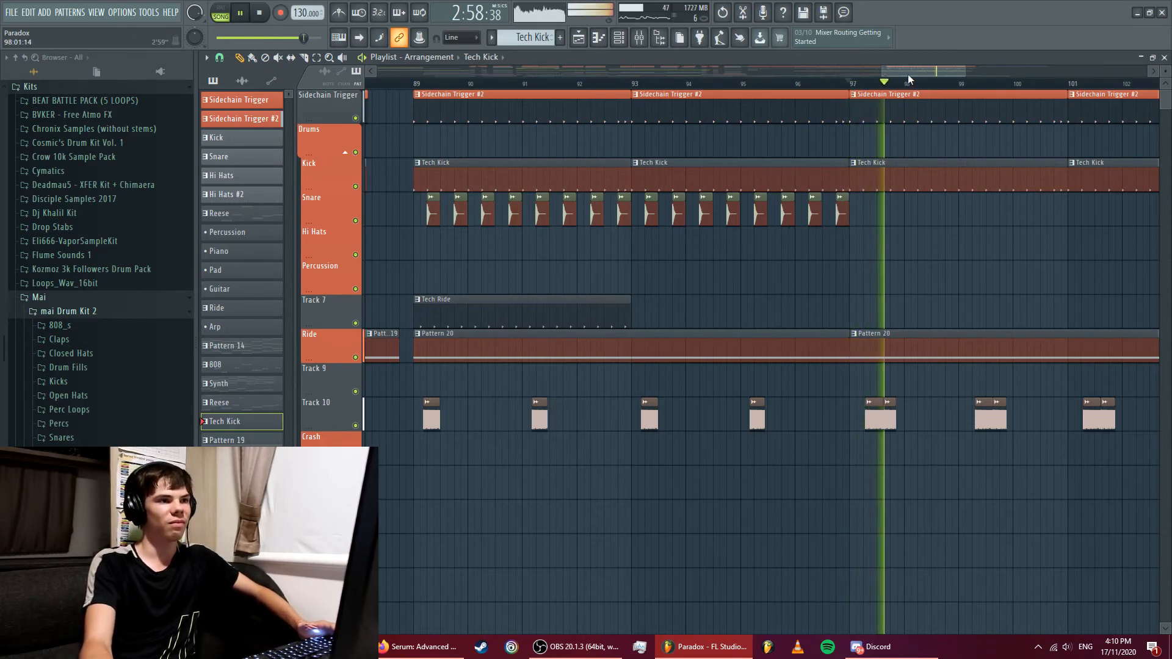
- Check the playlist layers from bar 97, play that section, and stop at the outro at bar 105
scroll(996, 164, down, 5)
key(space)
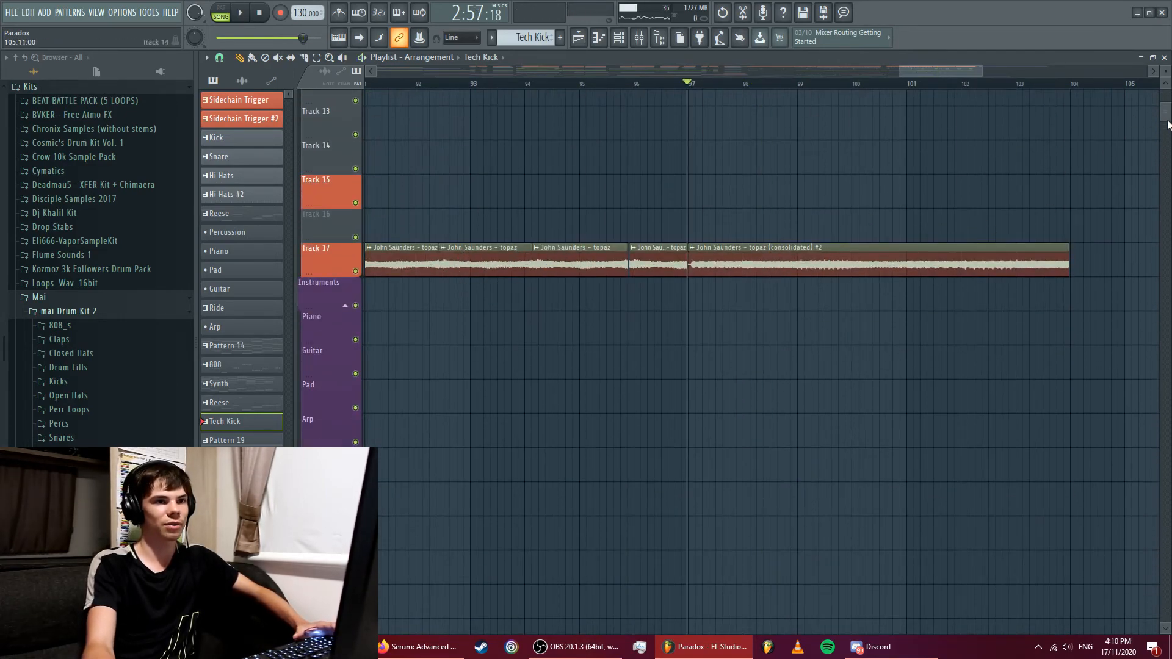
scroll(1167, 125, up, 5)
key(space)
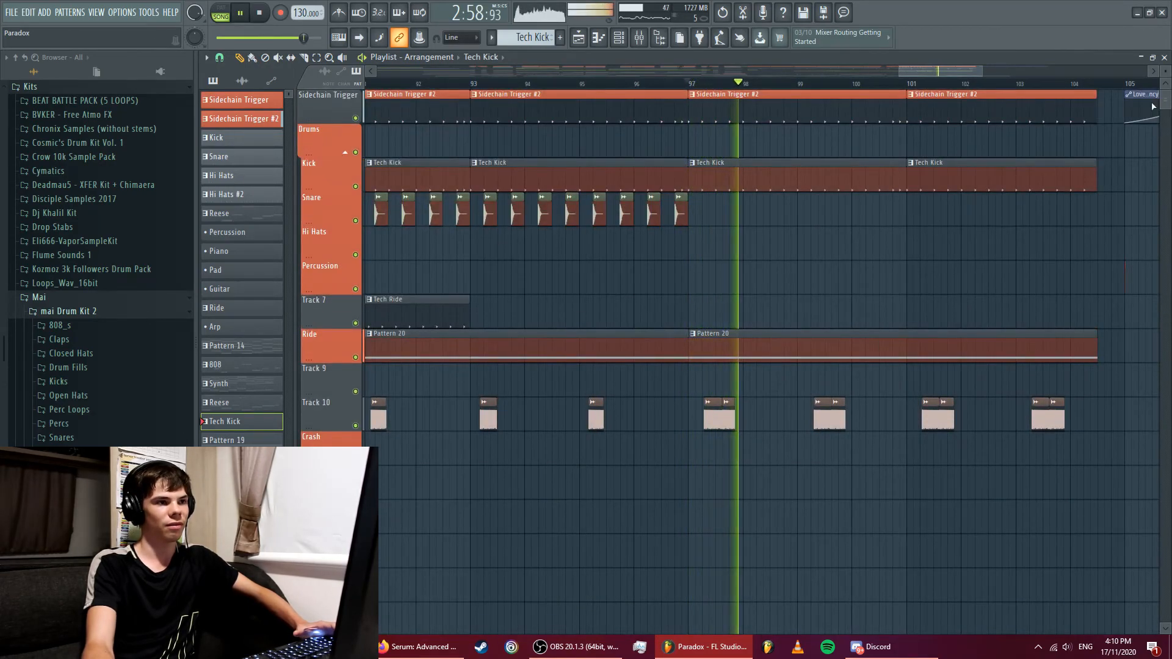
drag(937, 73, 967, 73)
key(space)
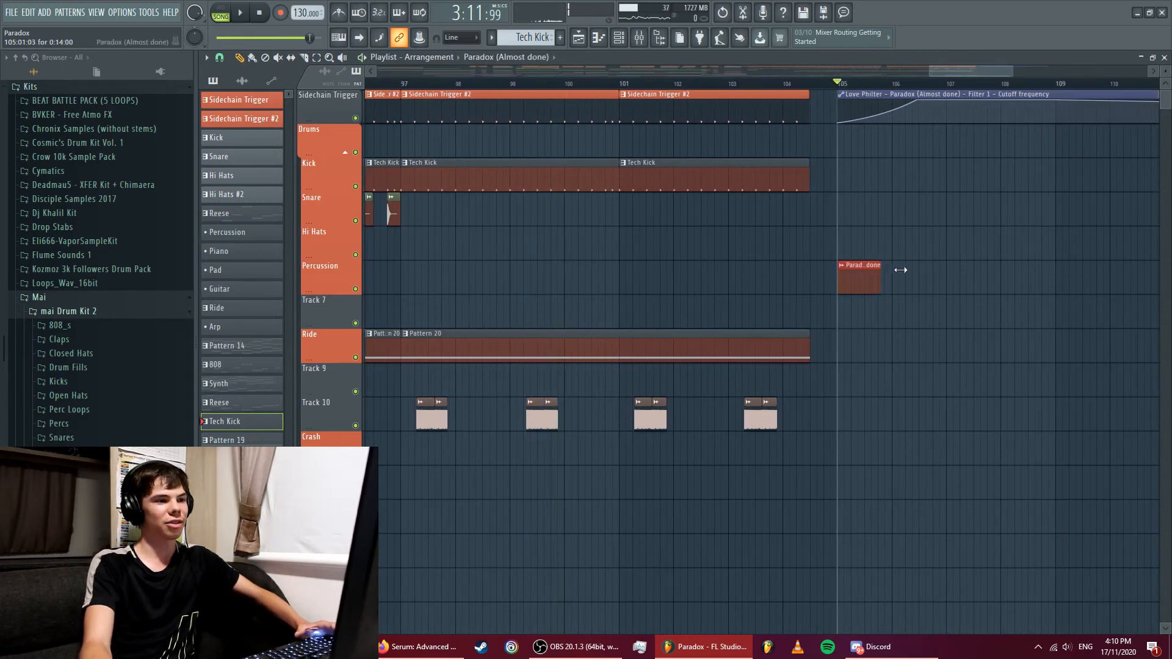
- Replace the Paradox (Almost done) clip at bar 105 with the 4. Paradox file from the Paradox EP folder, placed on the Hi Hats track
right_click(1126, 271)
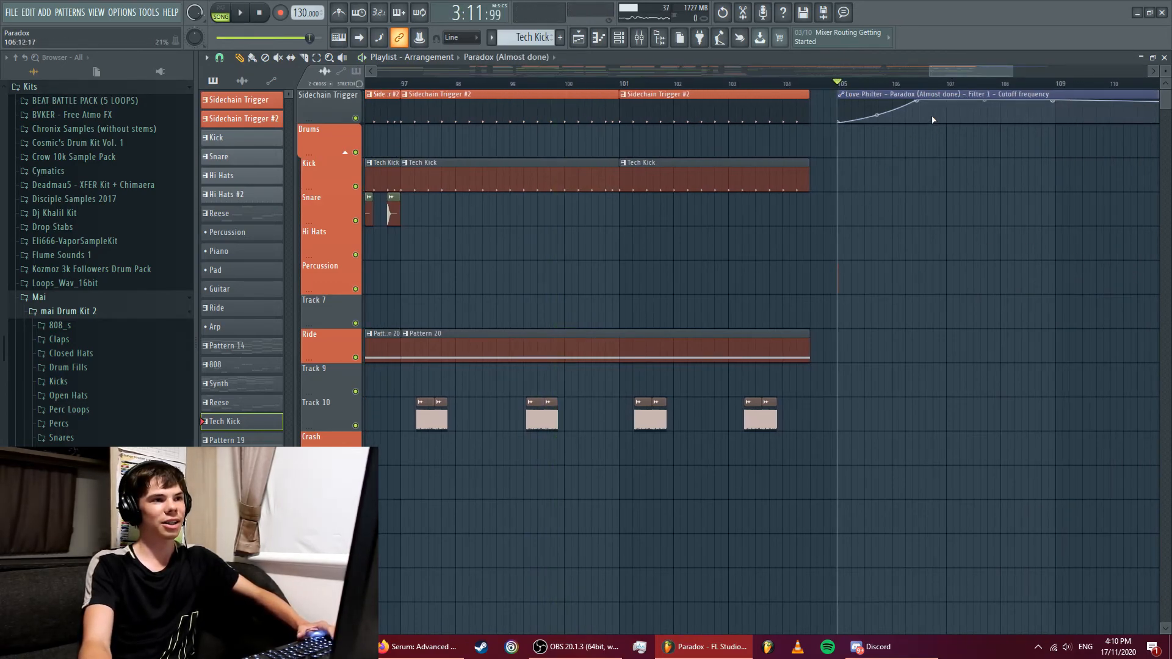
drag(928, 72, 984, 73)
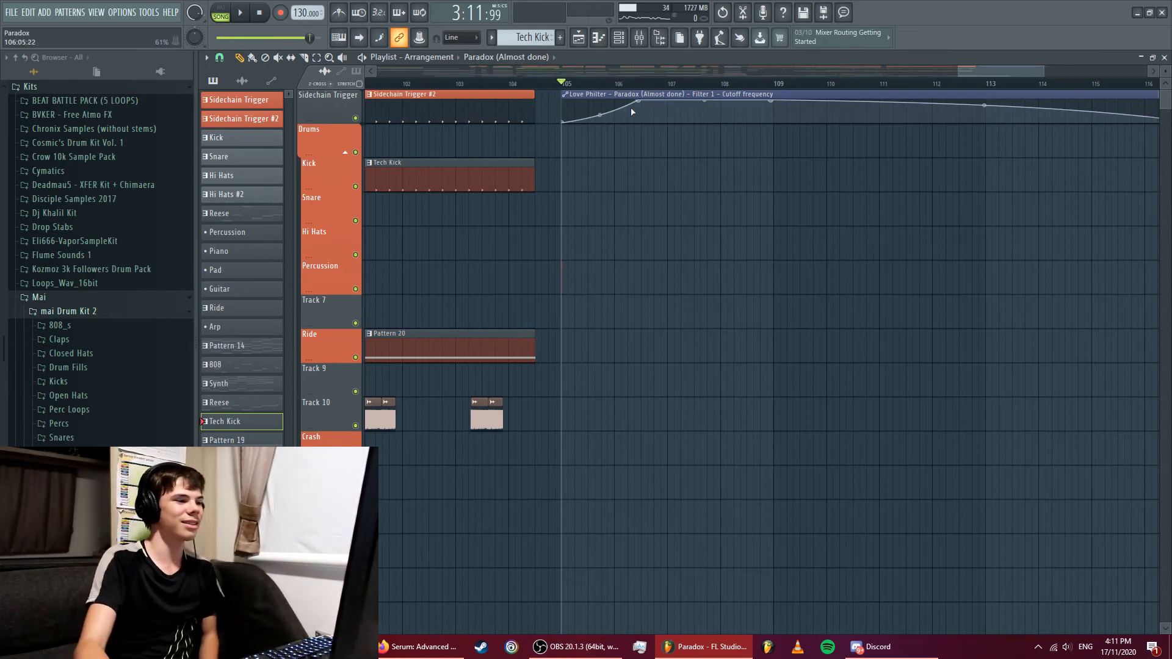
click(341, 647)
click(341, 647)
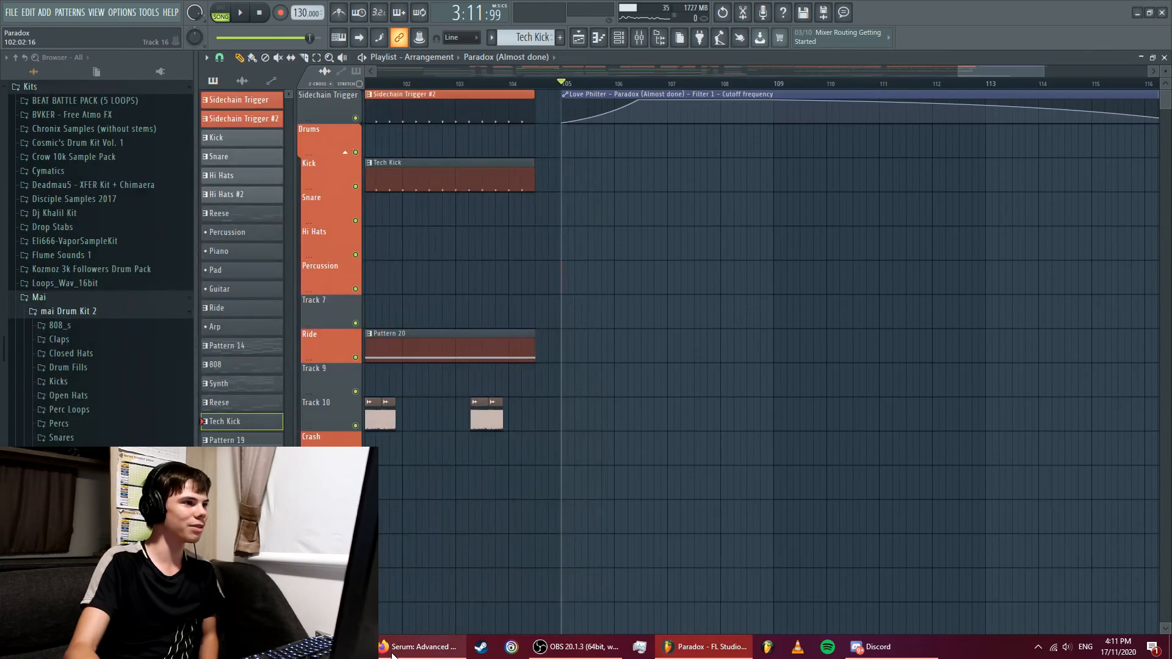
click(341, 647)
click(84, 262)
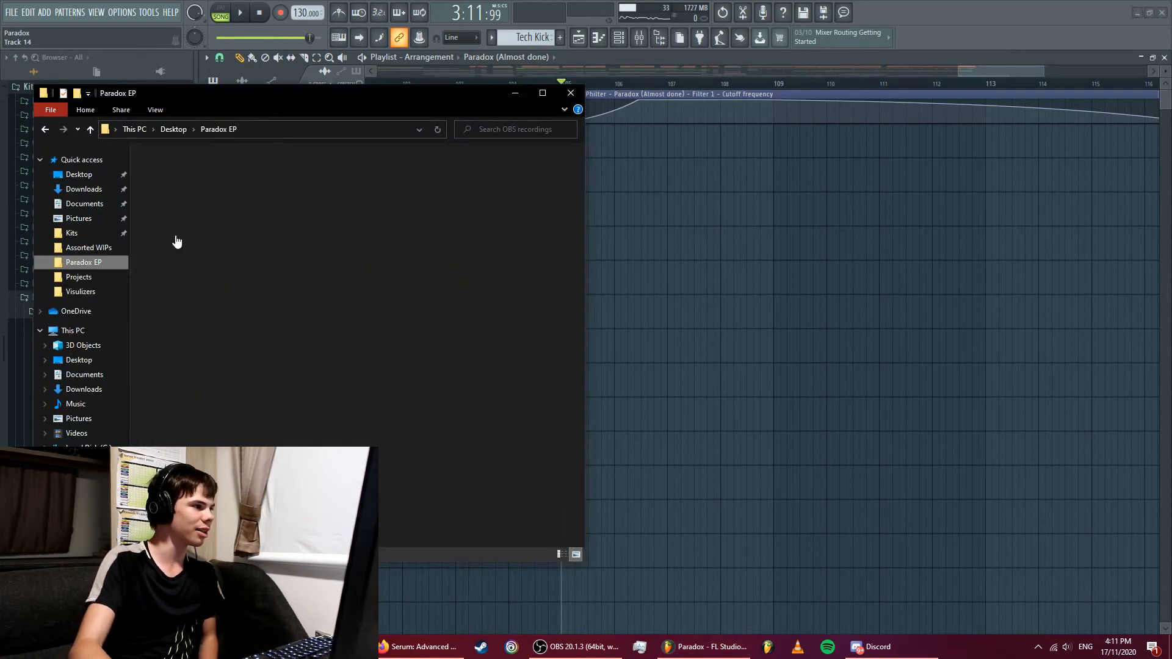
drag(173, 209, 611, 241)
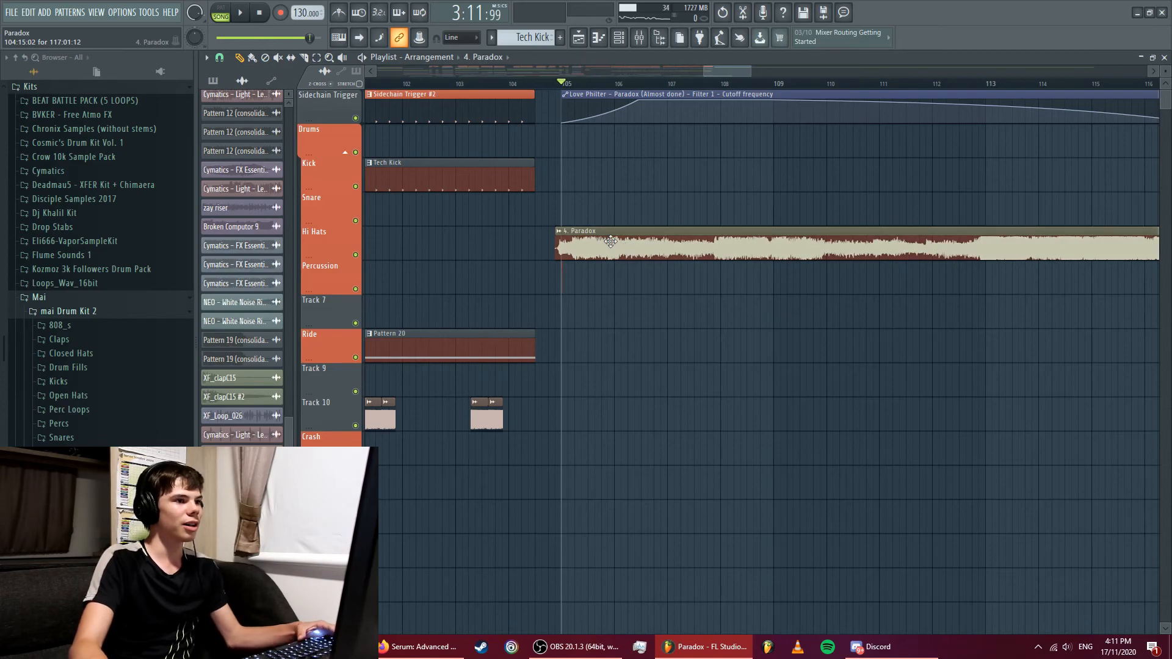
- Solo the Hi Hats track, move the 4. Paradox clip earlier to start at about 97:12, and play it from bar 105
double_click(592, 241)
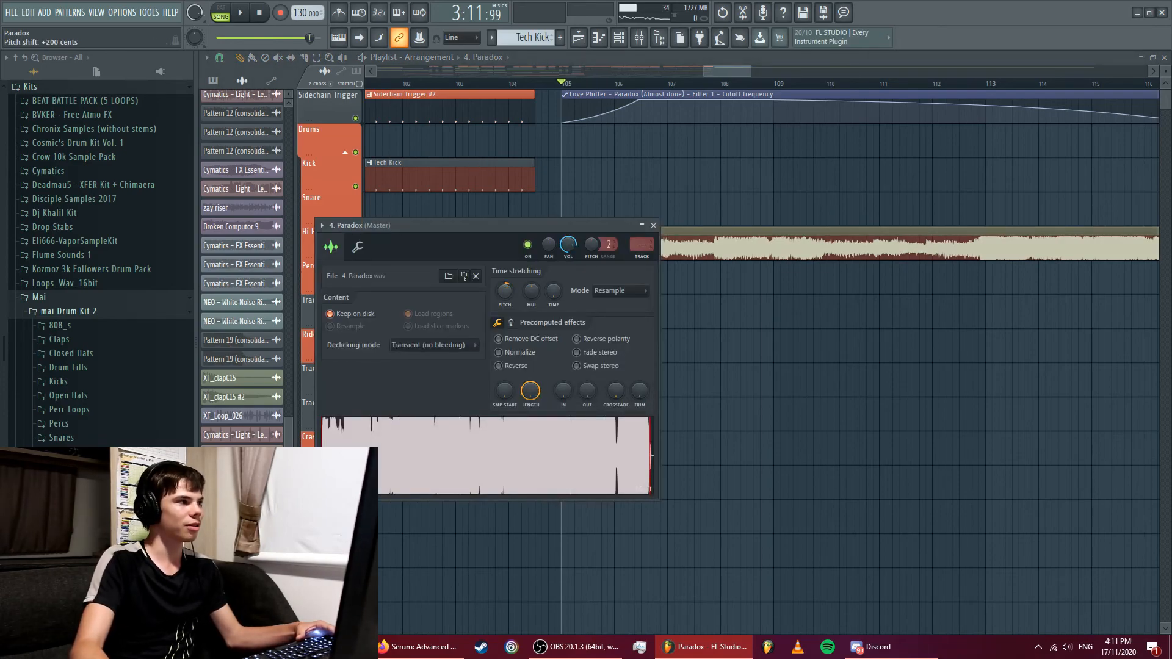
click(653, 225)
drag(573, 251, 381, 251)
right_click(355, 255)
key(space)
drag(763, 247, 599, 246)
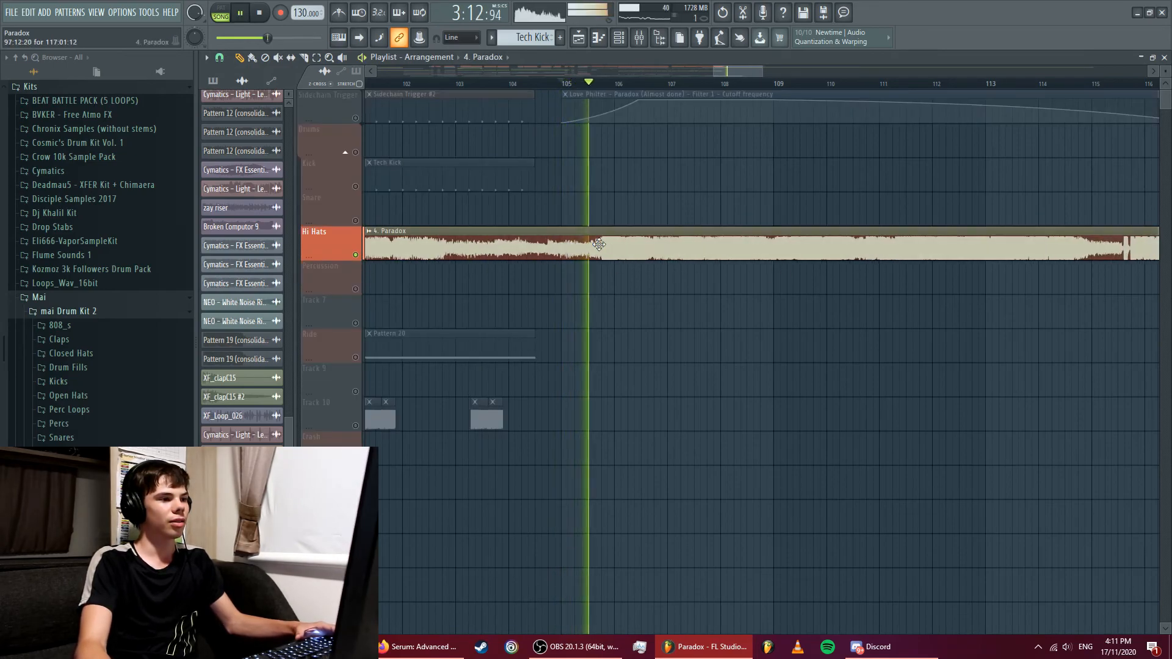
key(space)
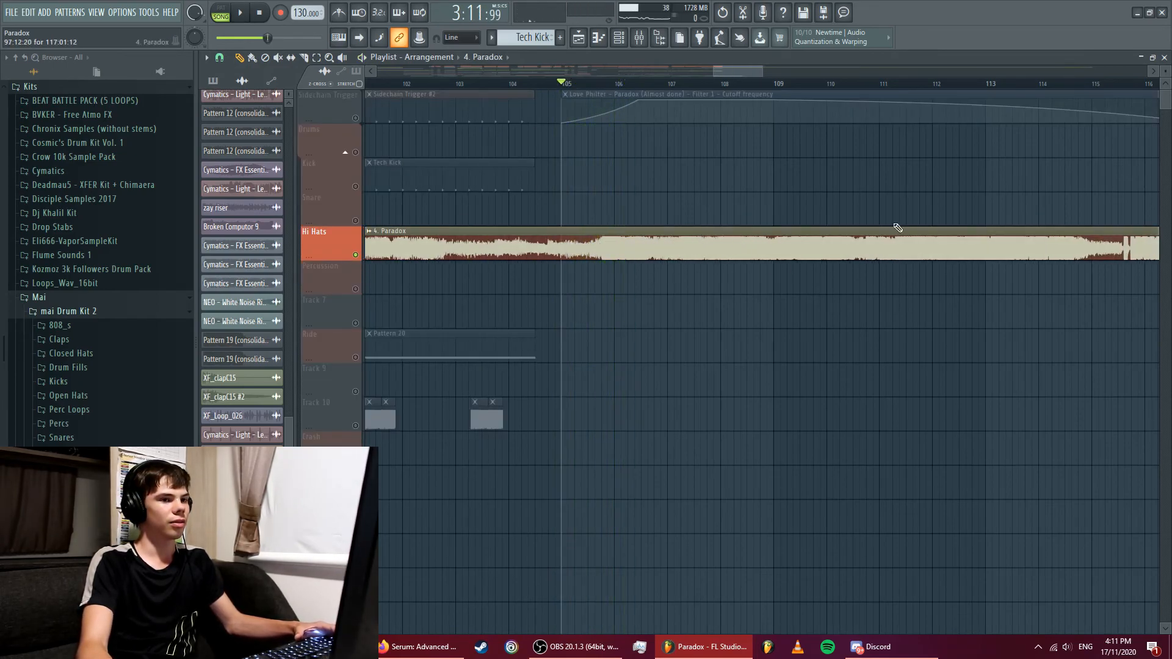
- Move the 4. Paradox clip to start at about 79:15 and lower its Mod X modulation during playback from bar 105
drag(970, 236, 406, 238)
key(space)
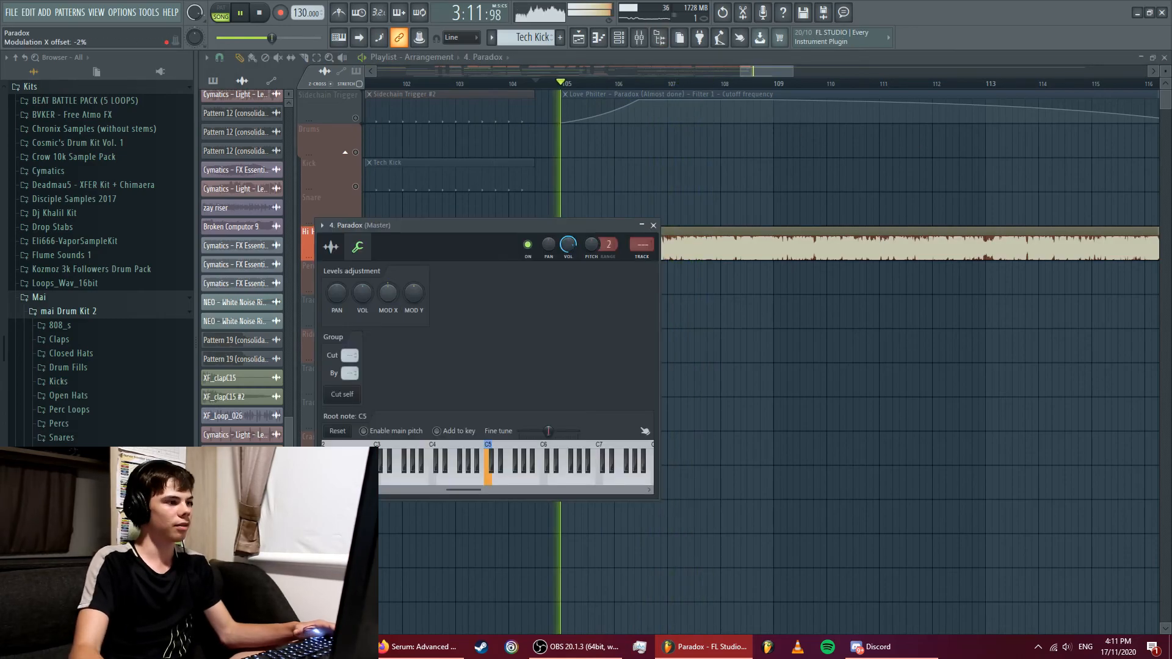
drag(388, 293, 388, 333)
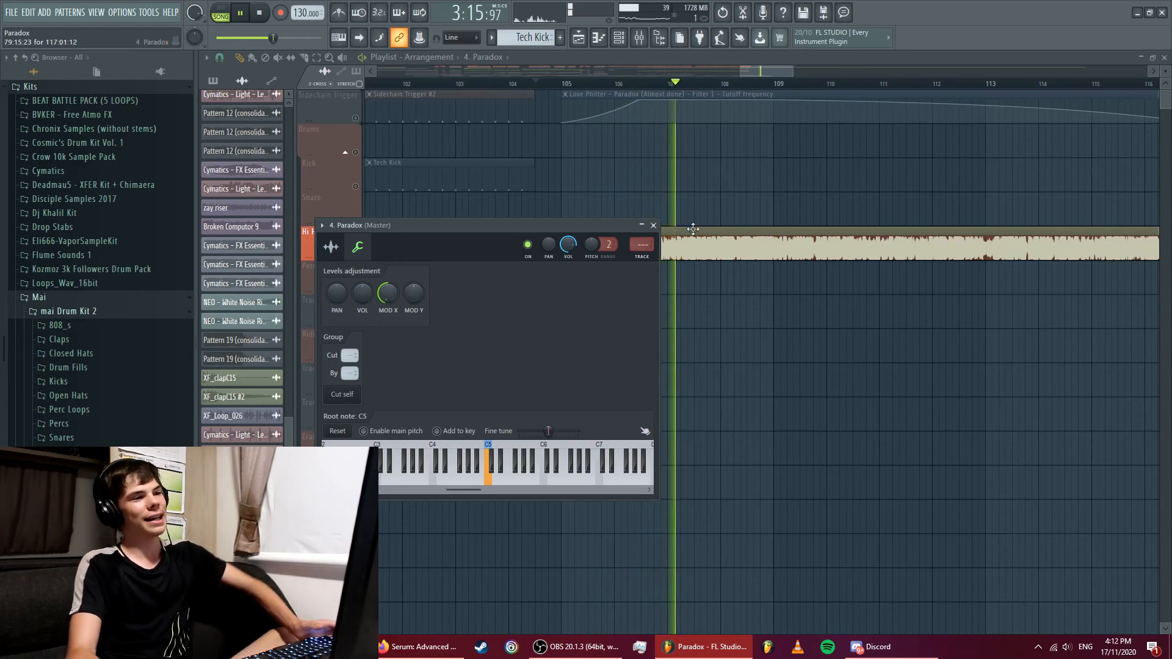
- Close the 4. Paradox clip's settings, stop playback and unsolo the Hi Hats track so every playlist track is active
click(653, 225)
key(space)
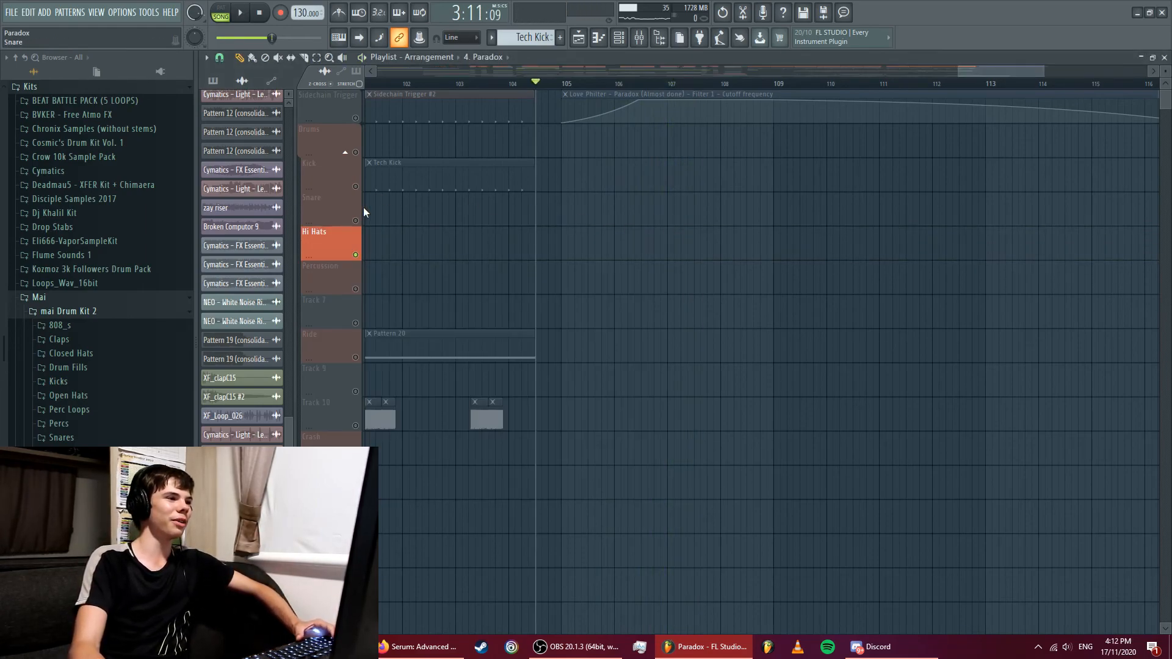
click(364, 218)
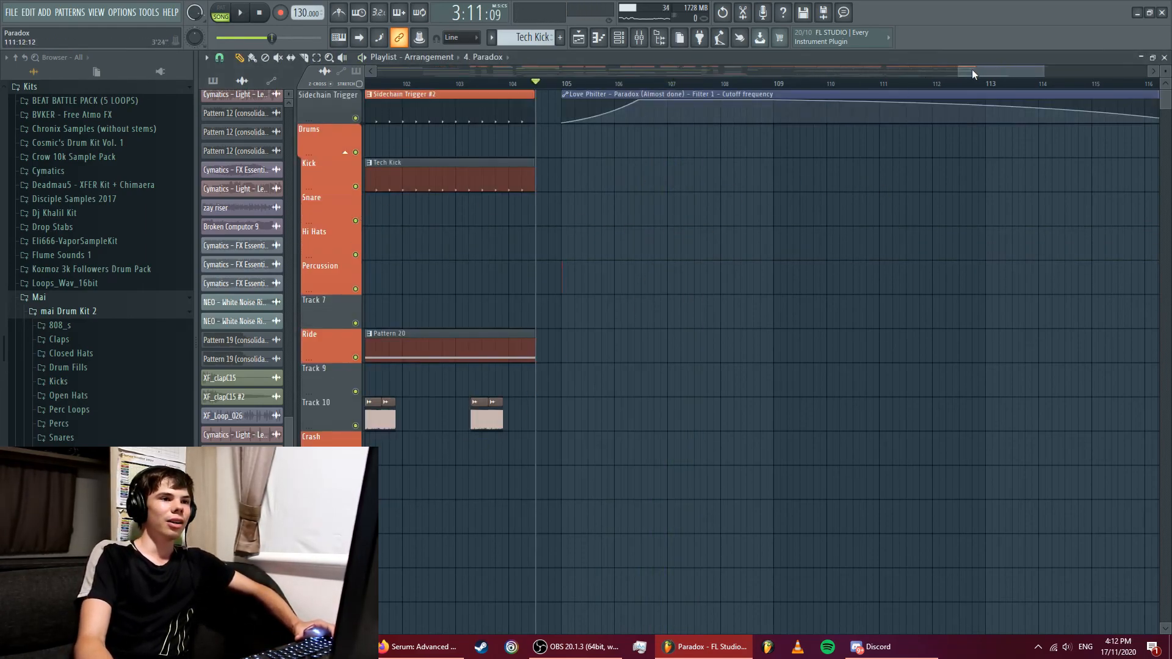
scroll(982, 80, down, 5)
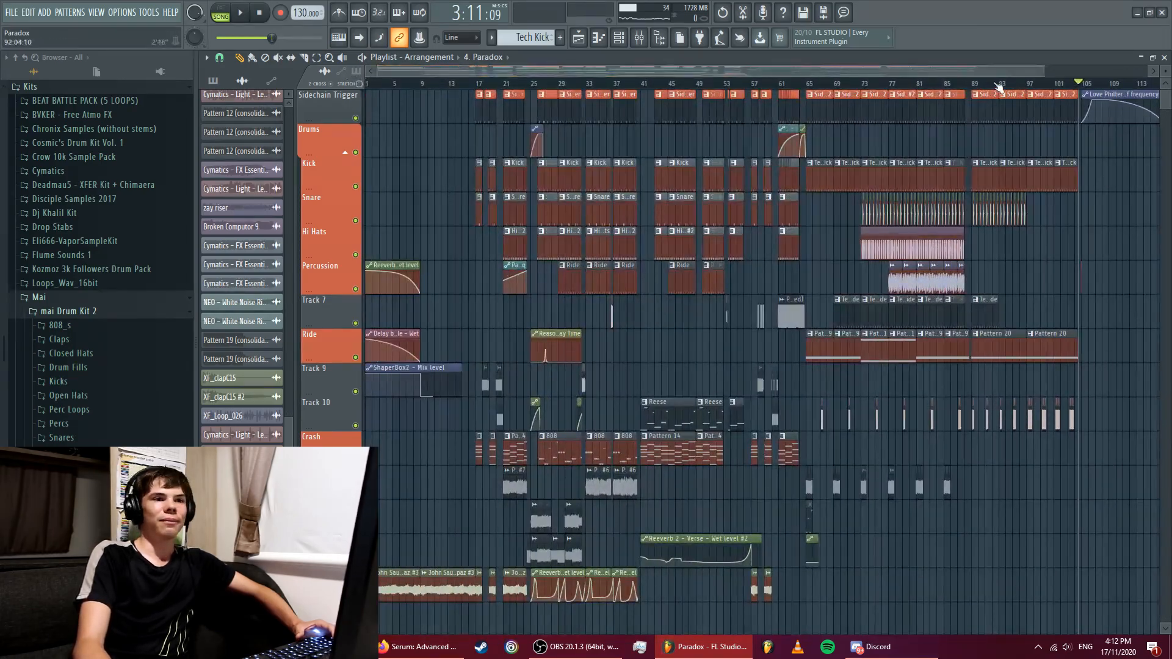
drag(1042, 71, 1165, 103)
- Inspect the Fruity soft clipper and GClip effects on the mixer's Master track
click(642, 39)
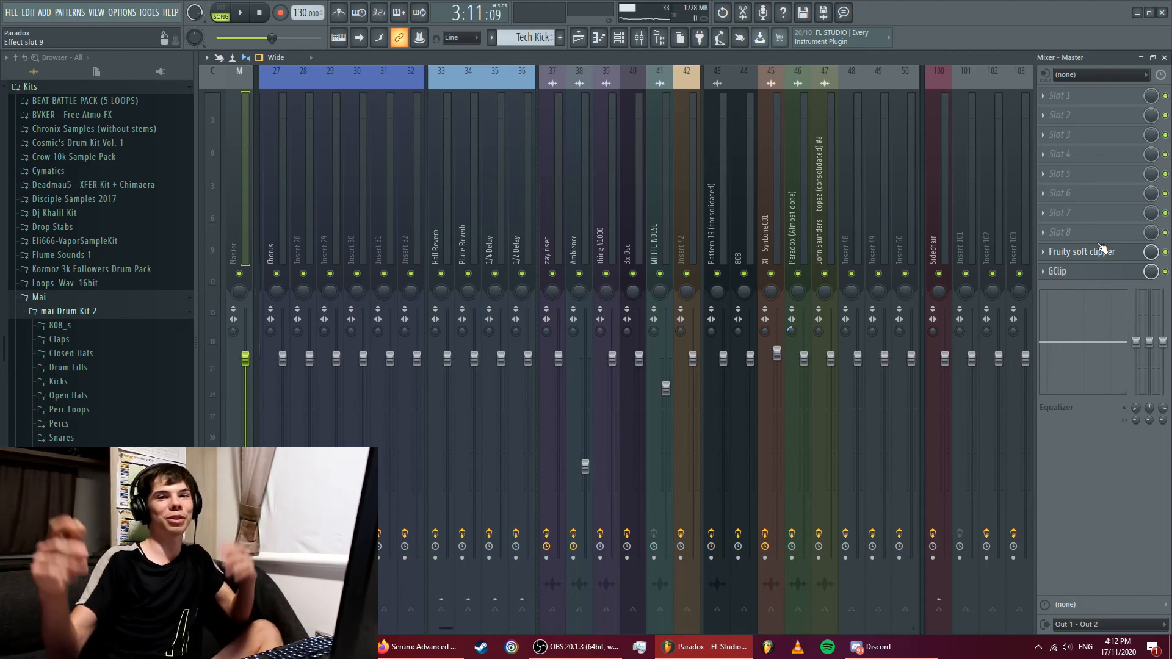
click(1081, 253)
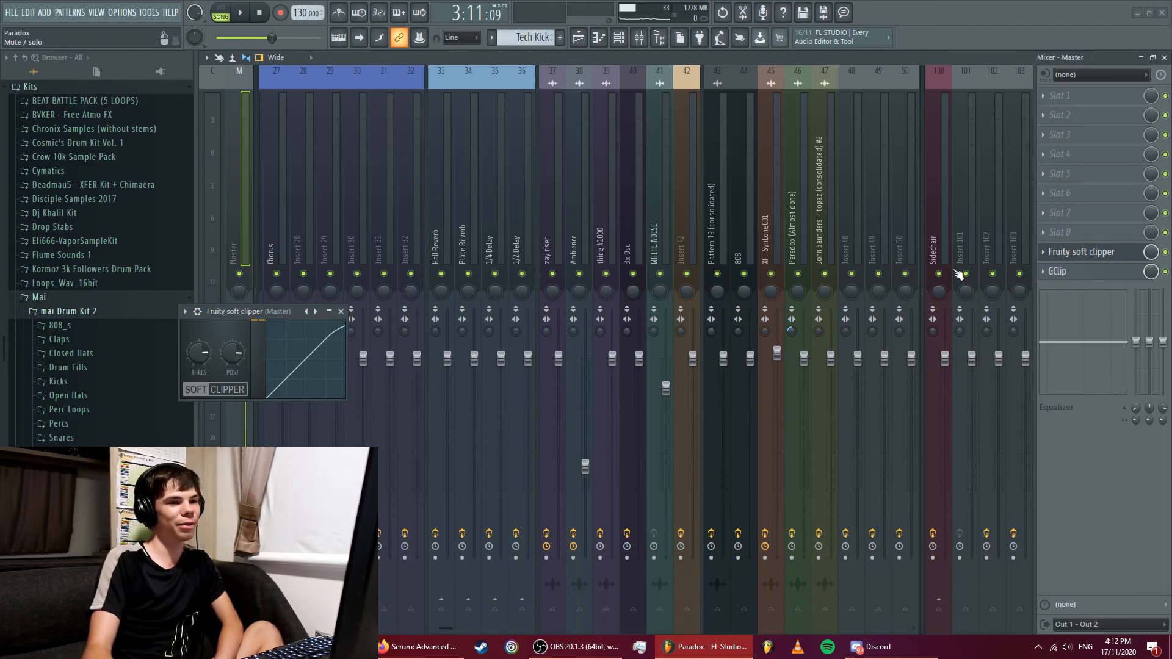
click(1079, 270)
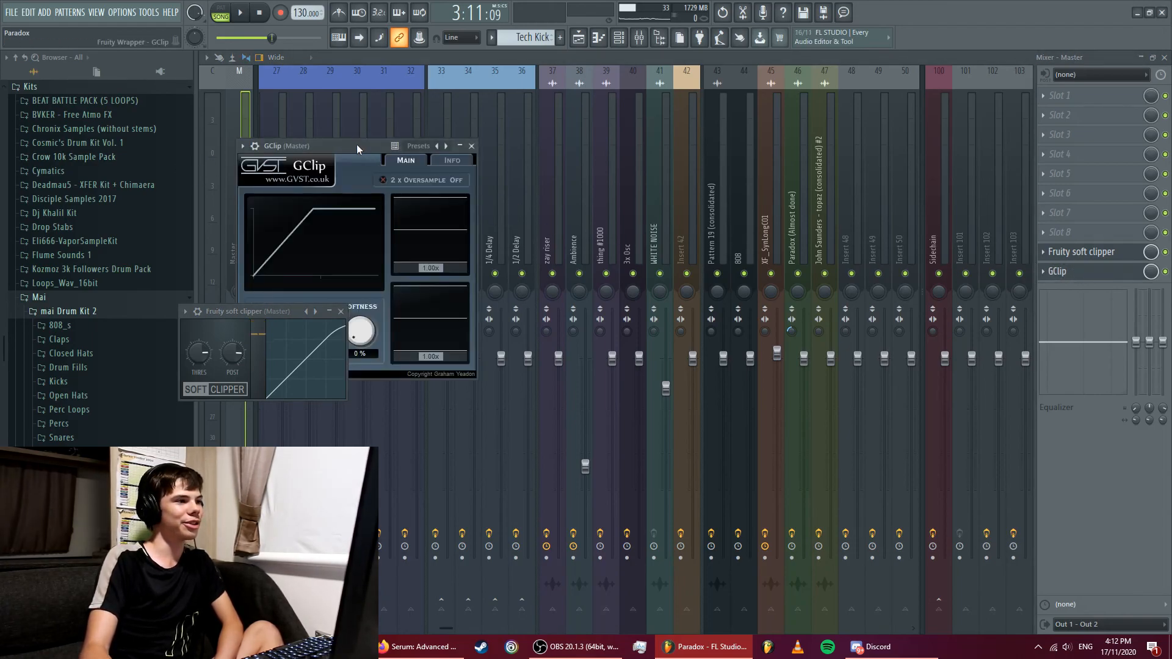
drag(358, 149, 583, 141)
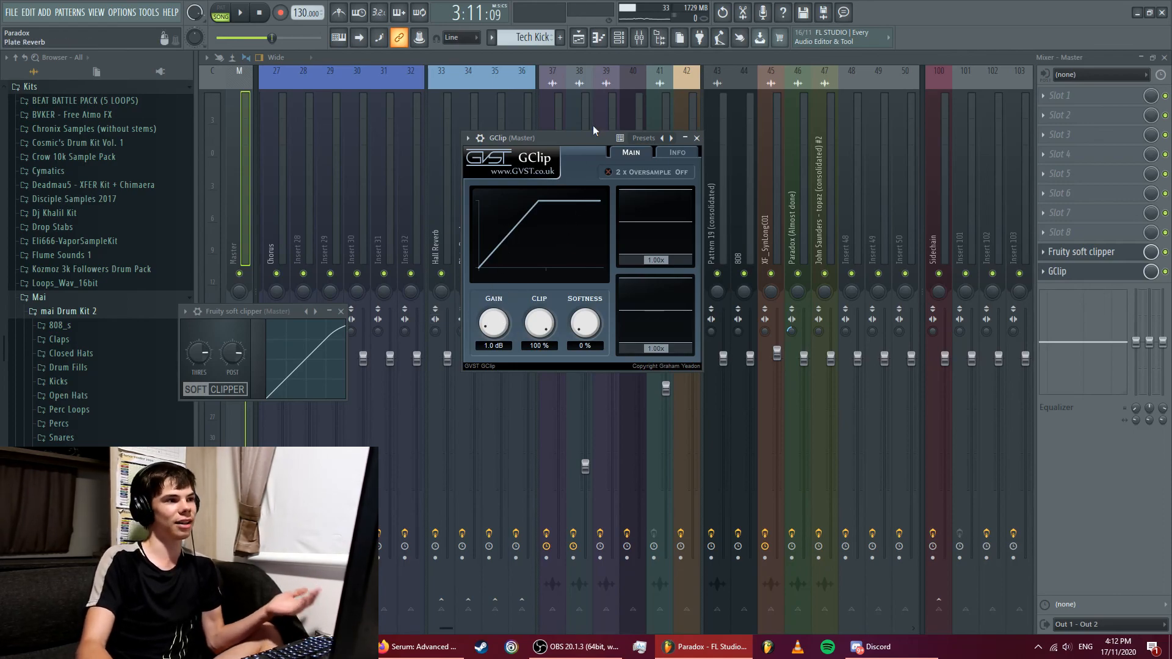
- Solo the Hi Hats track in the playlist, delete its 4. Paradox clip near bar 97 and close the Fruity soft clipper
click(578, 38)
drag(241, 604, 929, 245)
right_click(355, 256)
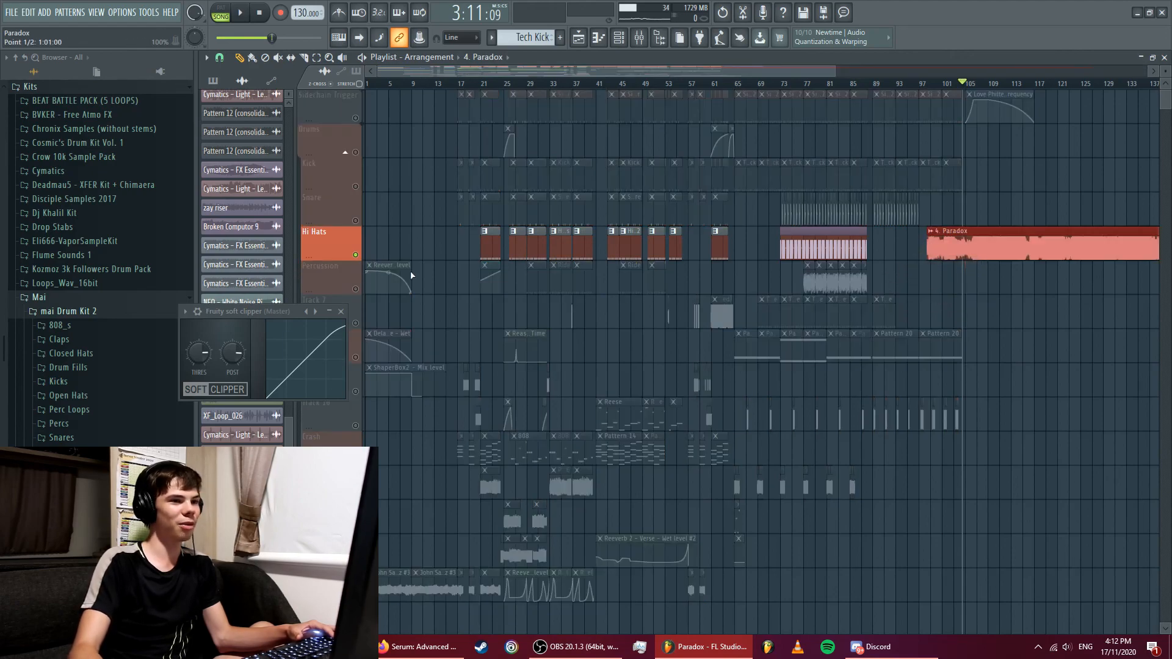
mouse_move(793, 72)
mouse_down()
mouse_move(1128, 74)
mouse_move(787, 88)
mouse_up()
right_click(1004, 239)
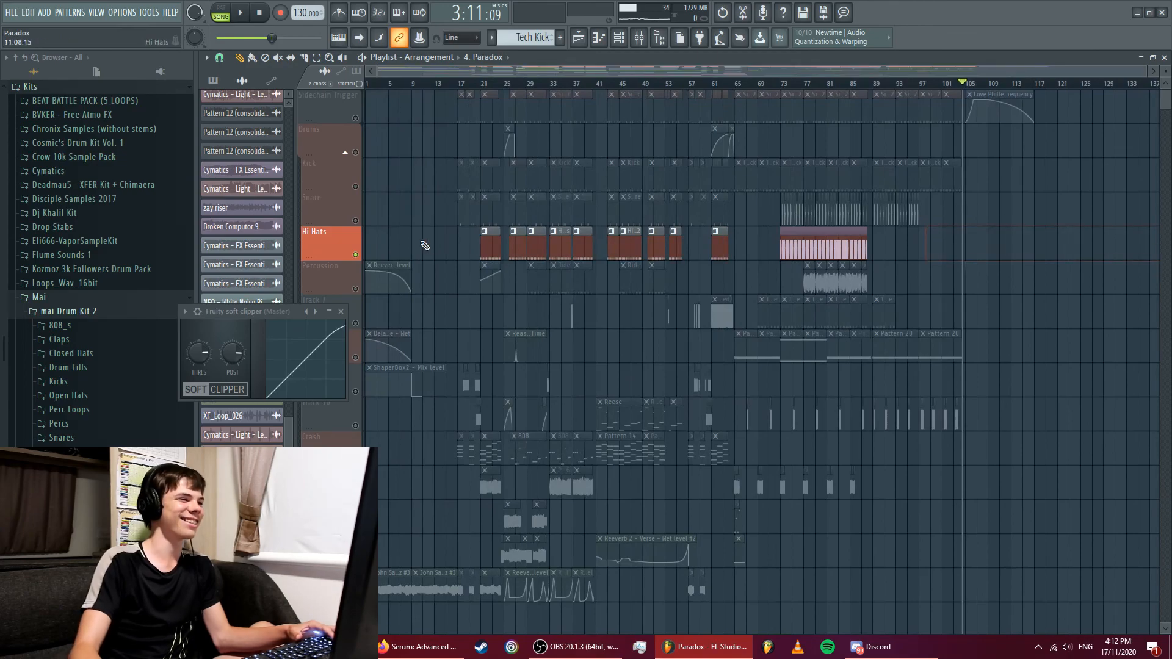
click(341, 311)
key(F9)
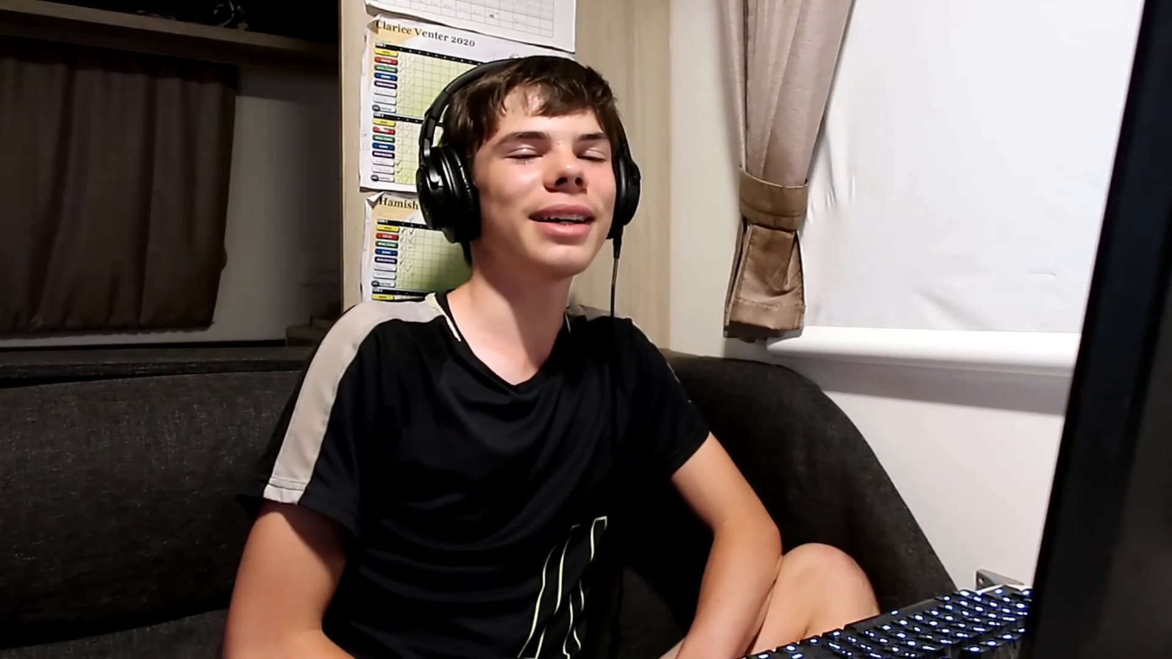